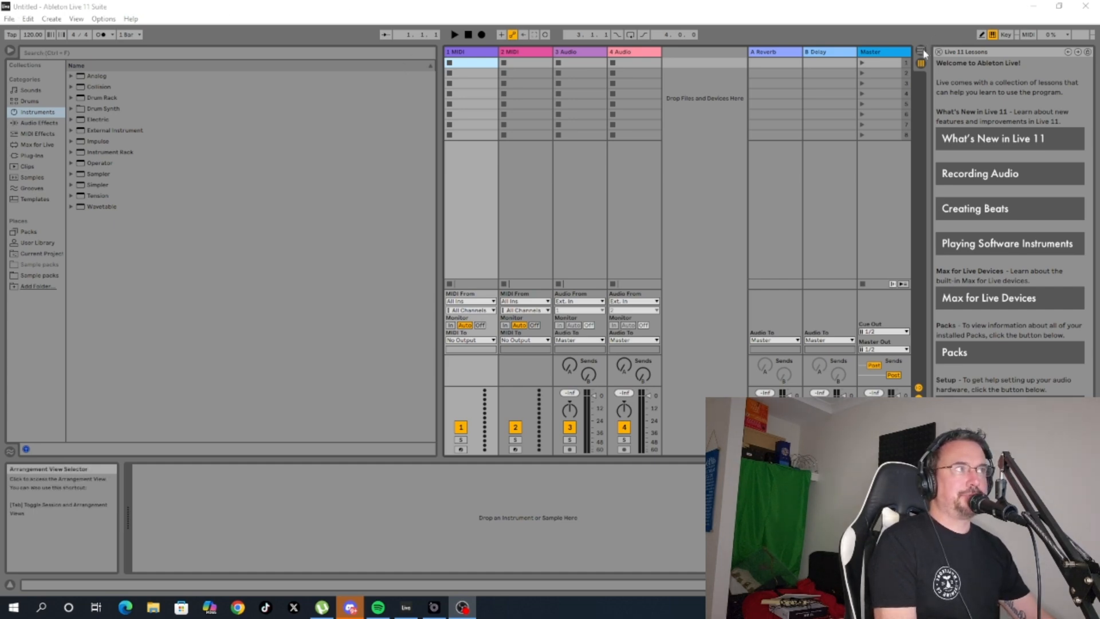
Open the recent Live Set "void sequence-premaster", show it in Arrangement View and return the playback position to the start.
click(9, 19)
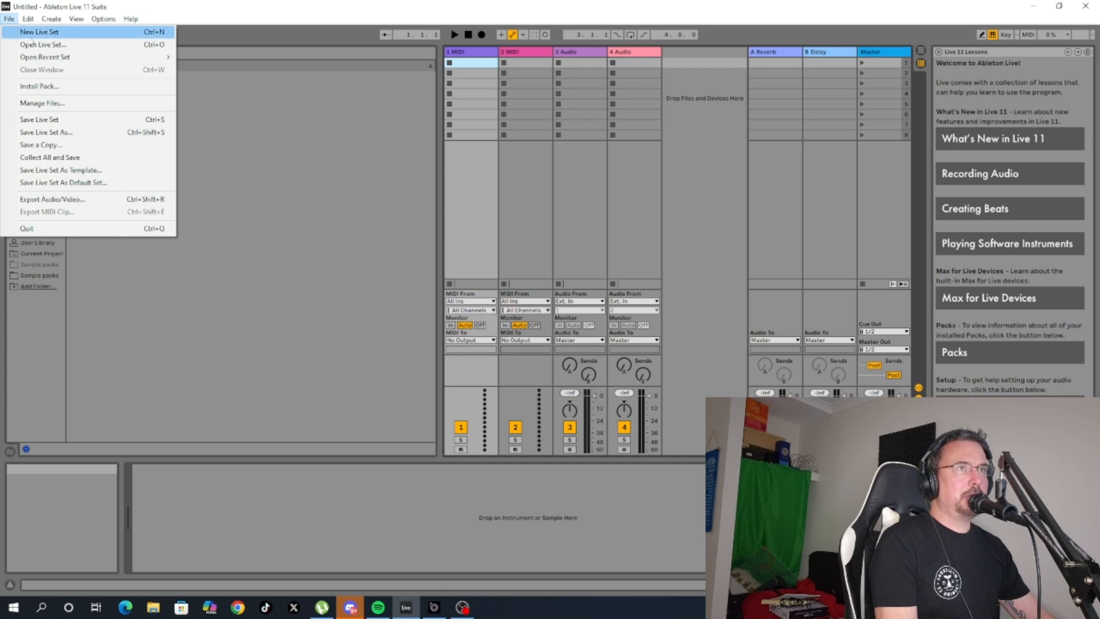
mouse_move(42, 58)
click(229, 62)
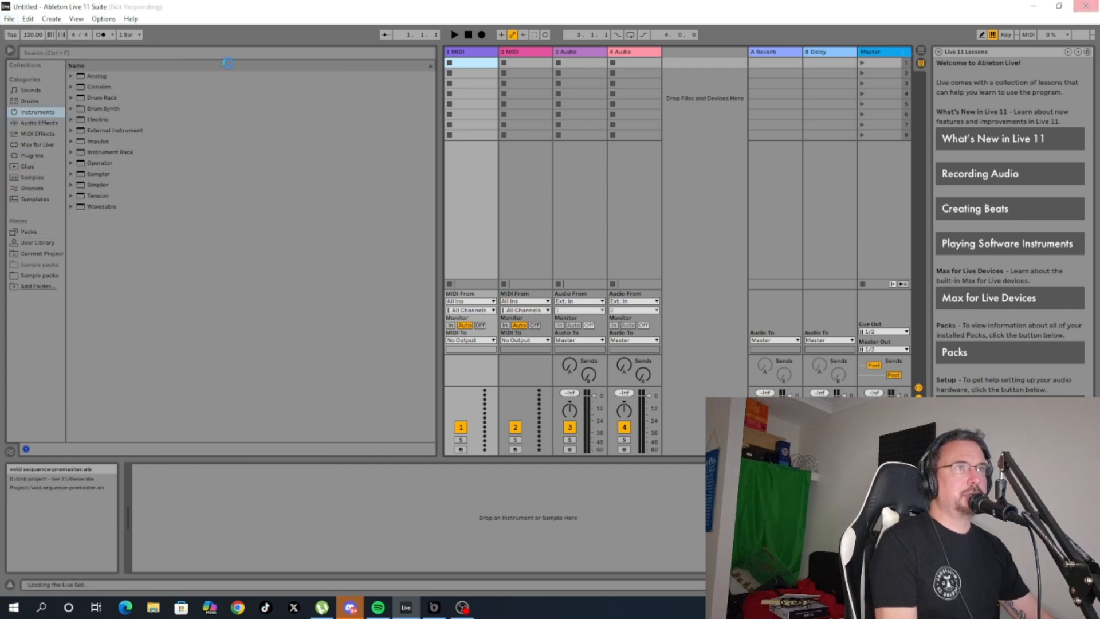
click(921, 51)
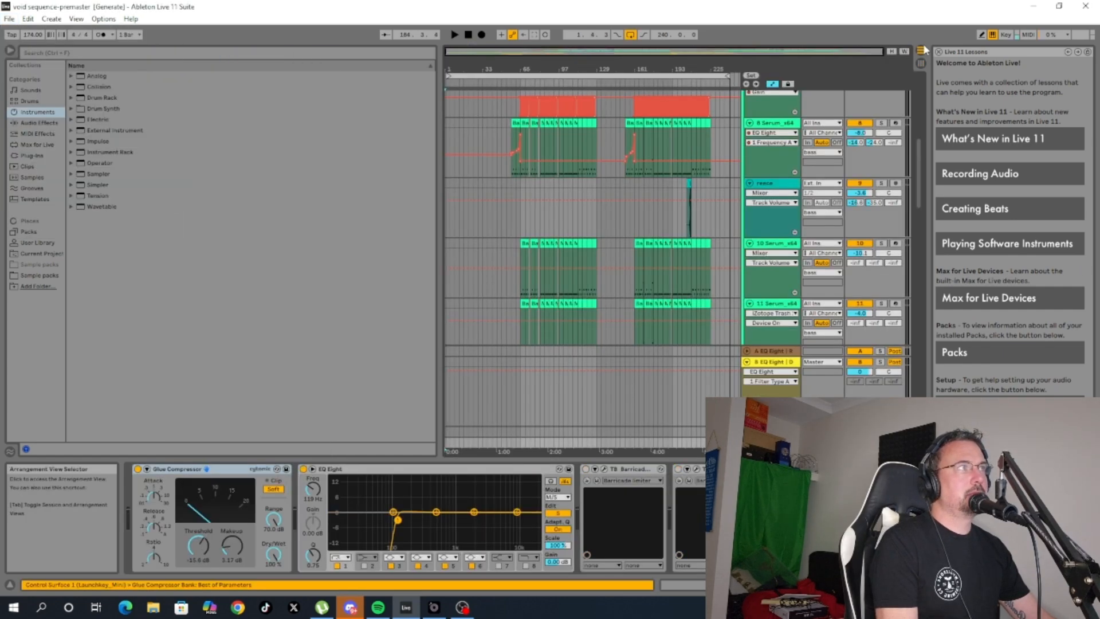
click(468, 35)
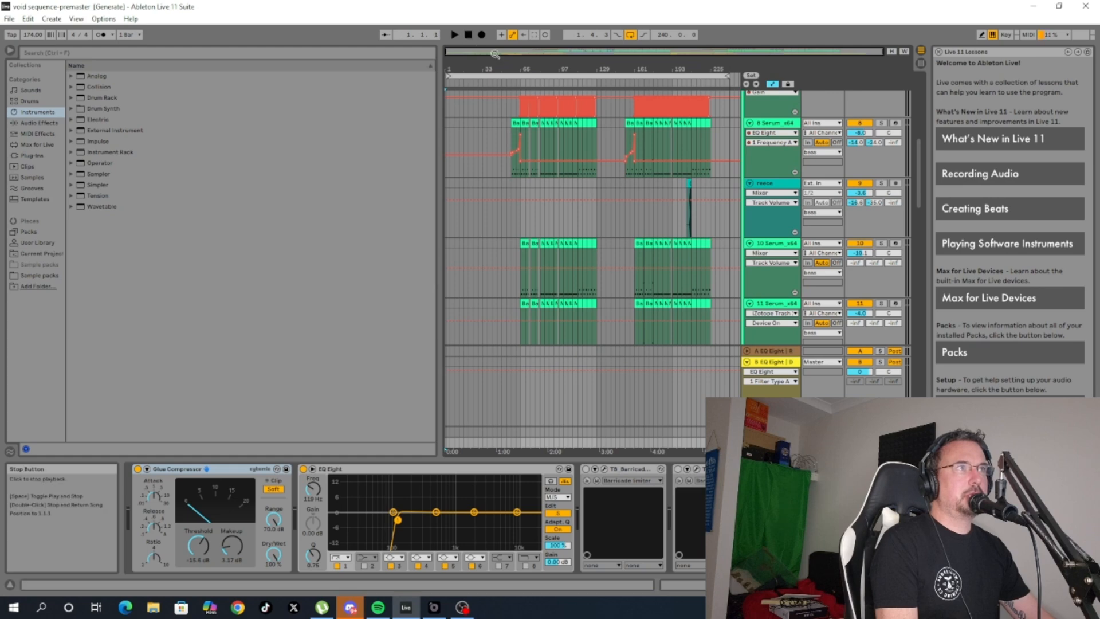
Fold the Drums, bass and melo groups to get an overview of the arrangement's group structure.
scroll(713, 187, up, 6)
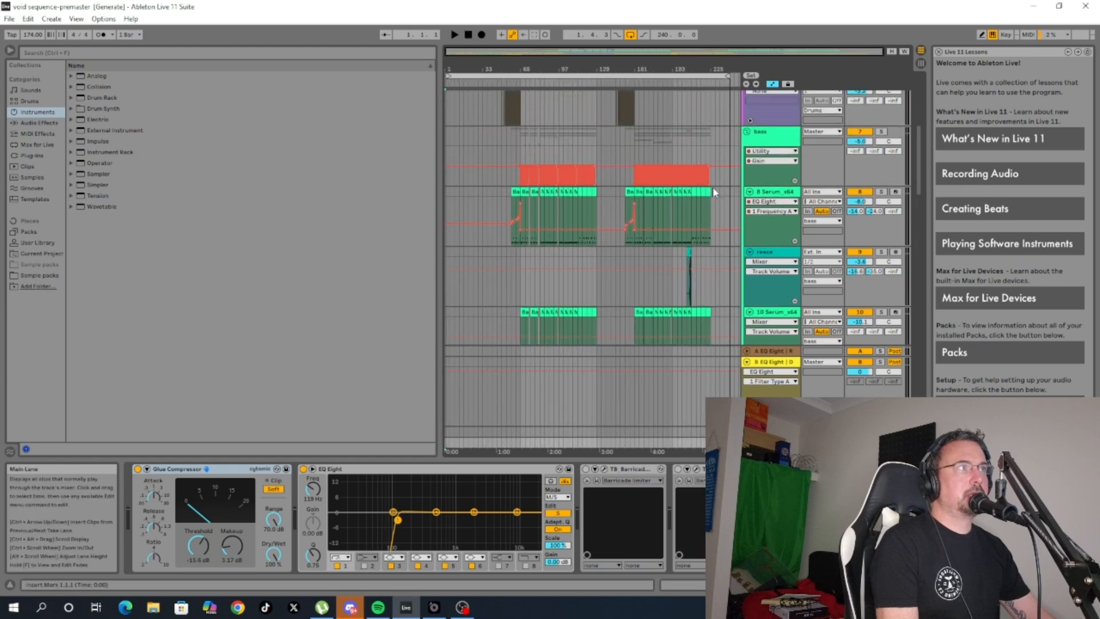
scroll(713, 186, up, 4)
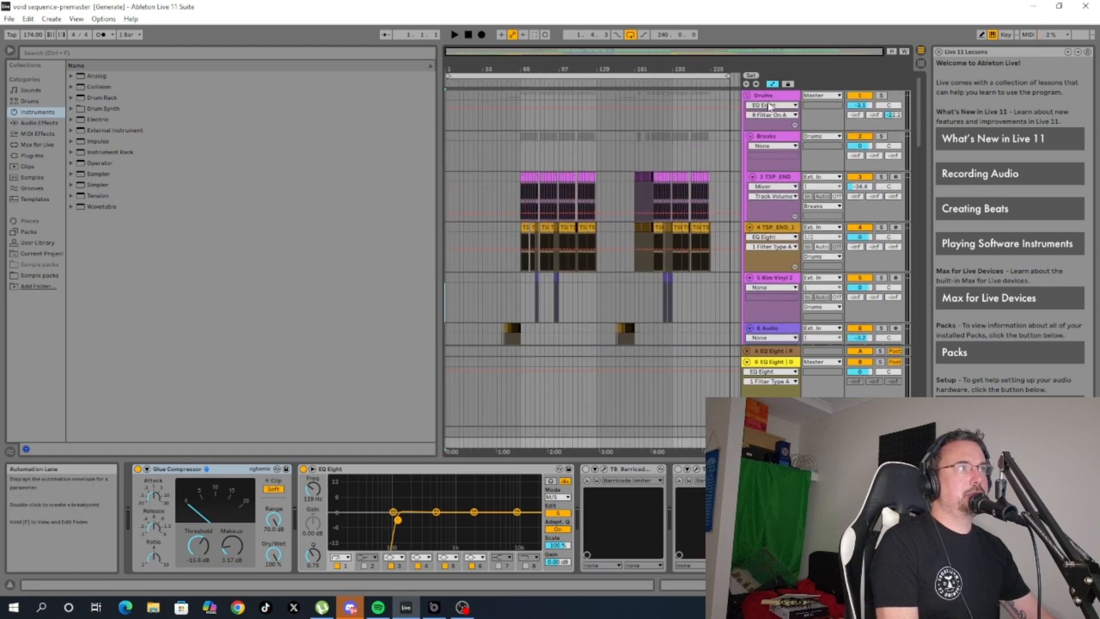
click(770, 97)
click(748, 96)
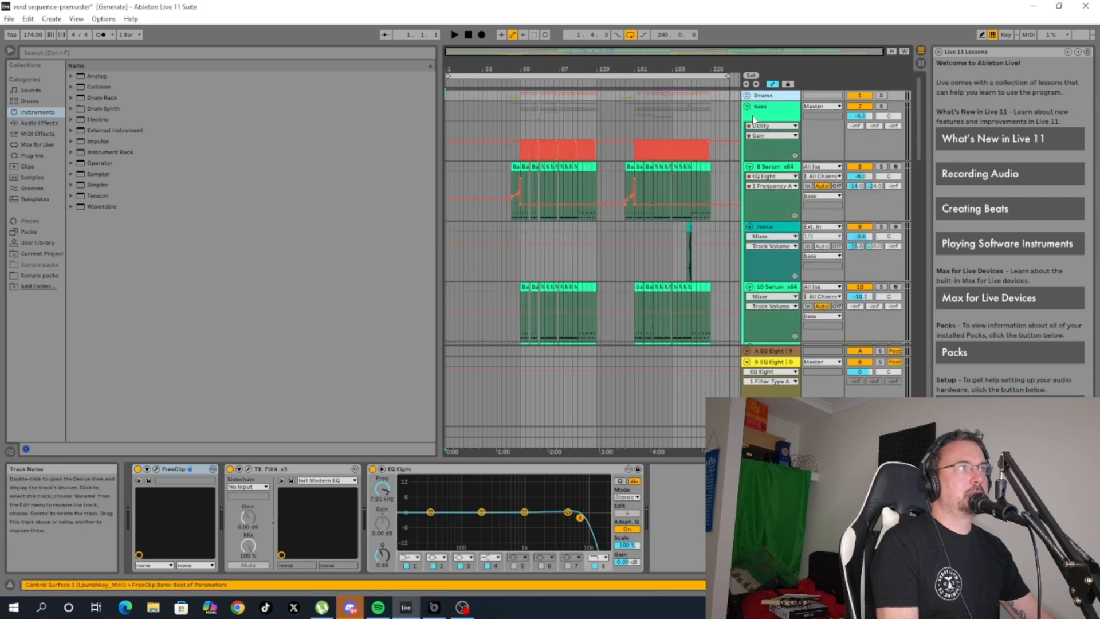
click(749, 127)
click(749, 129)
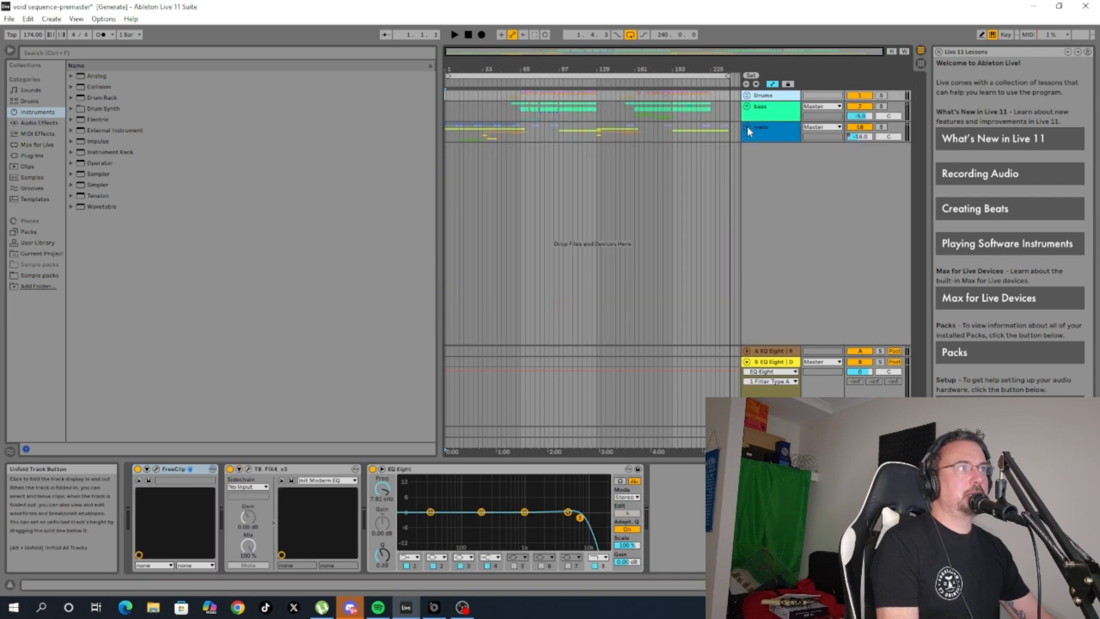
Unfold the melo, bass and Drums groups in turn to examine the tracks inside each one.
click(748, 129)
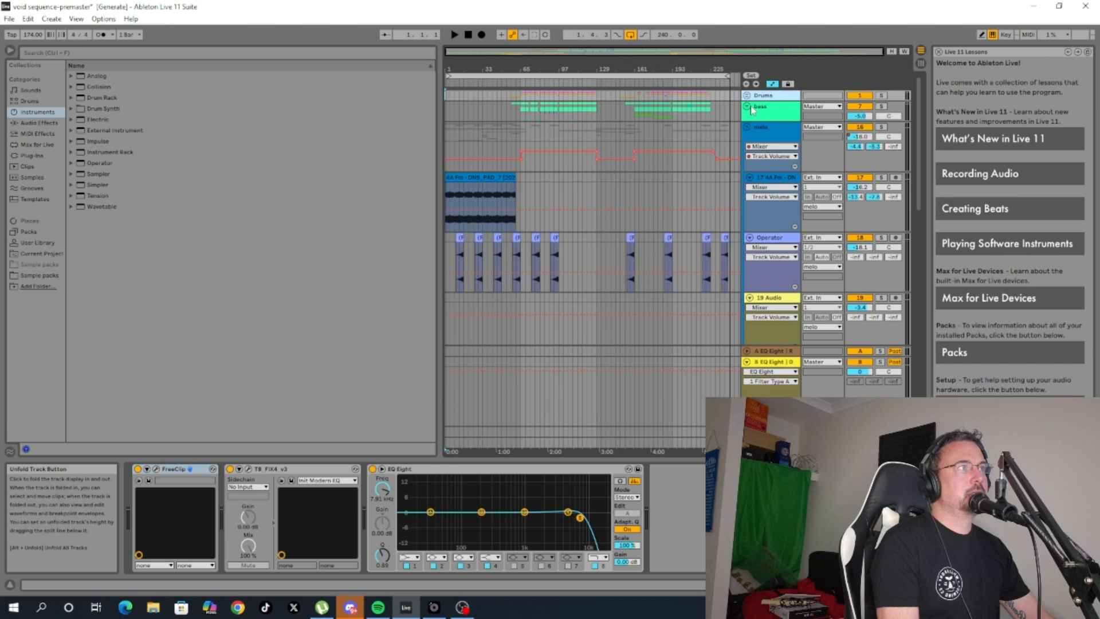
click(748, 106)
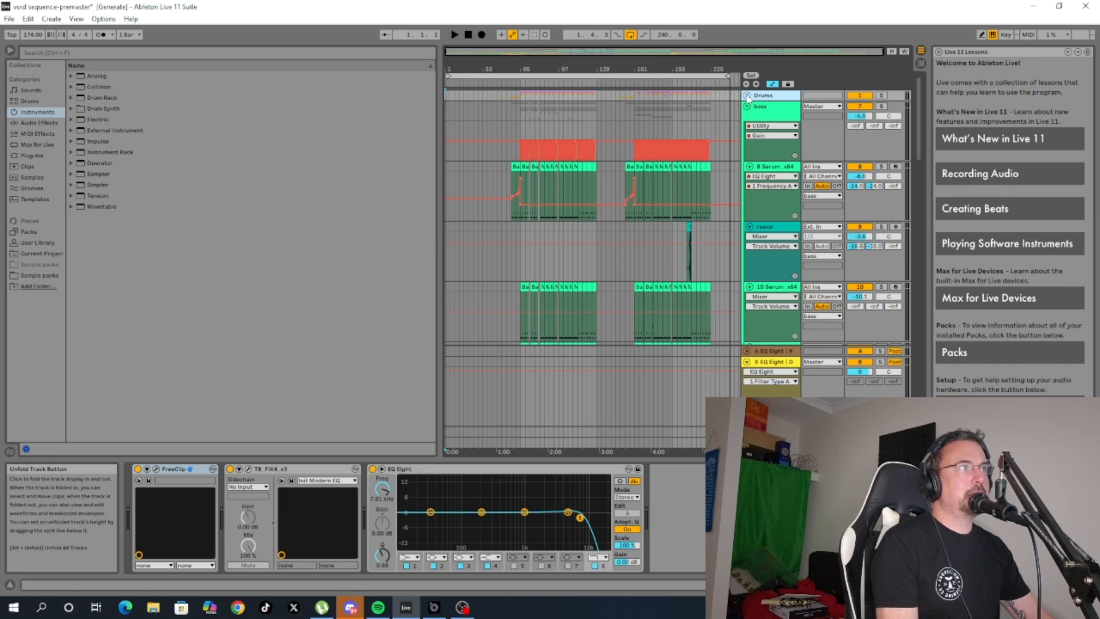
click(747, 96)
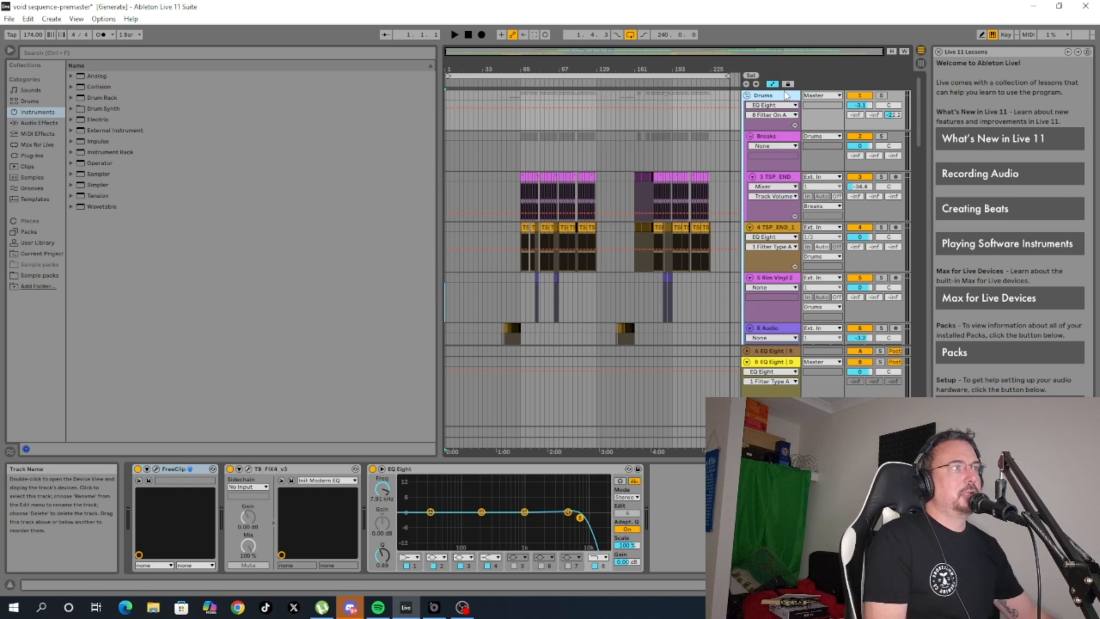
click(747, 96)
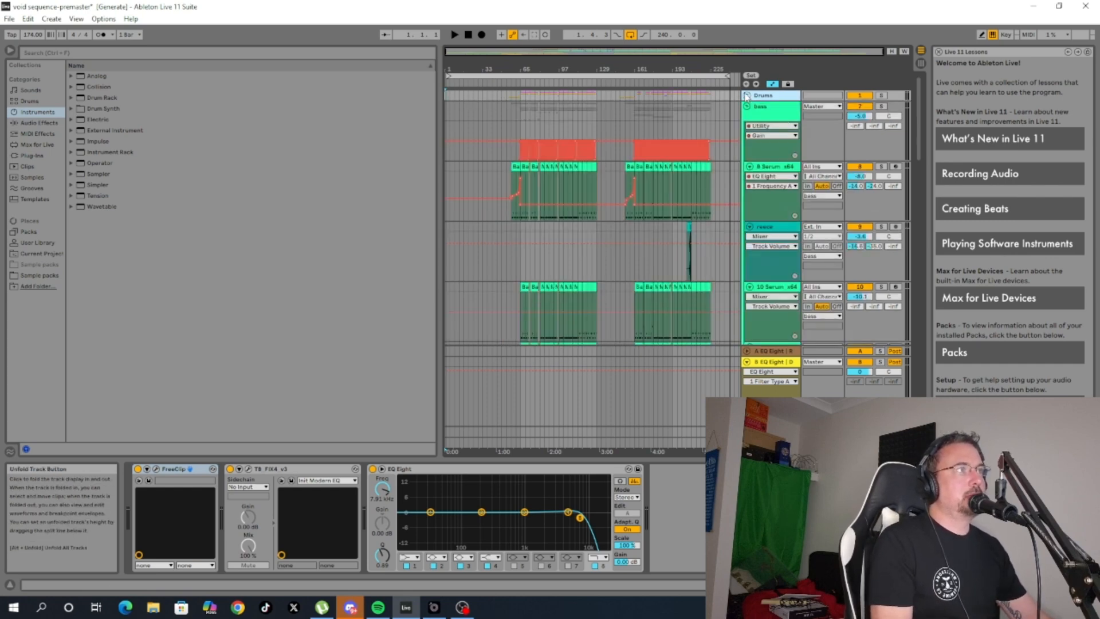
click(747, 96)
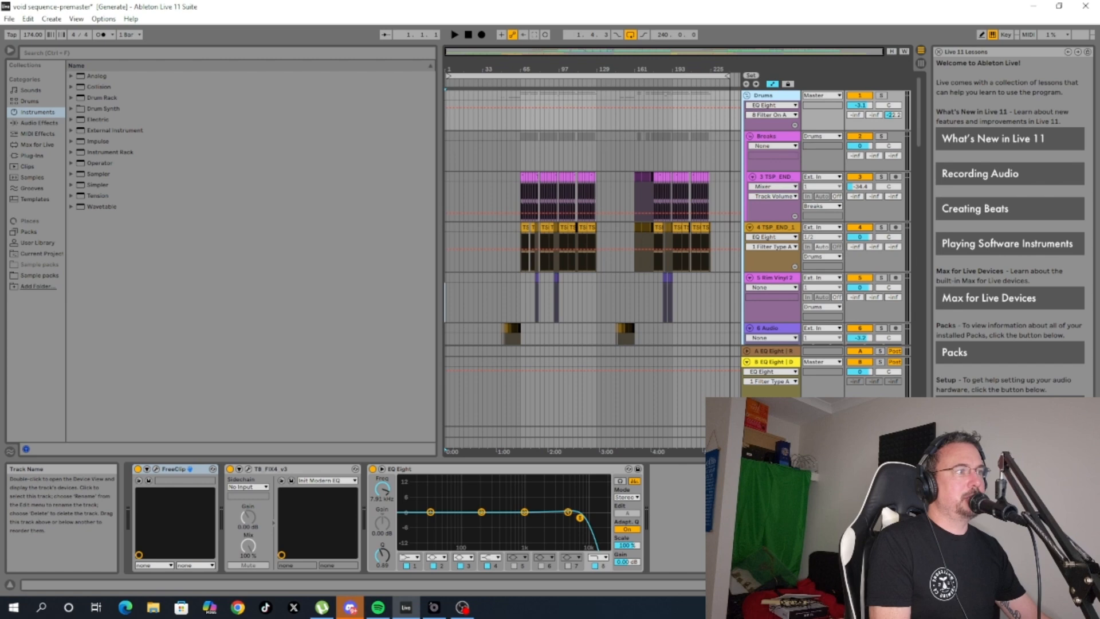
Examine the device chains on the OldSkoolVerb, delay and reverb return tracks.
click(773, 431)
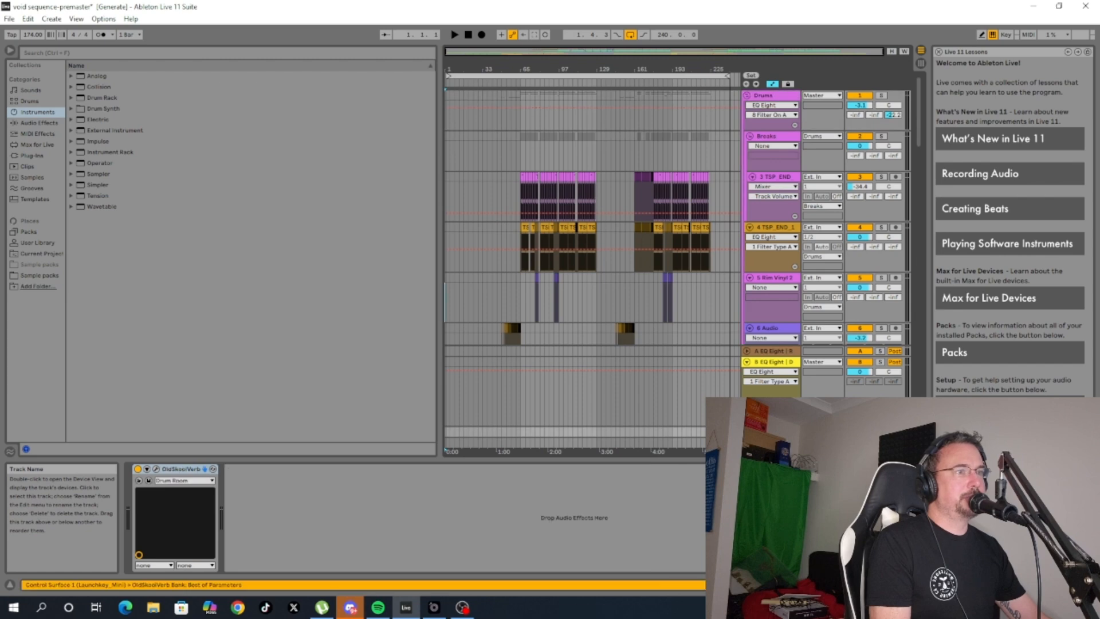
click(773, 362)
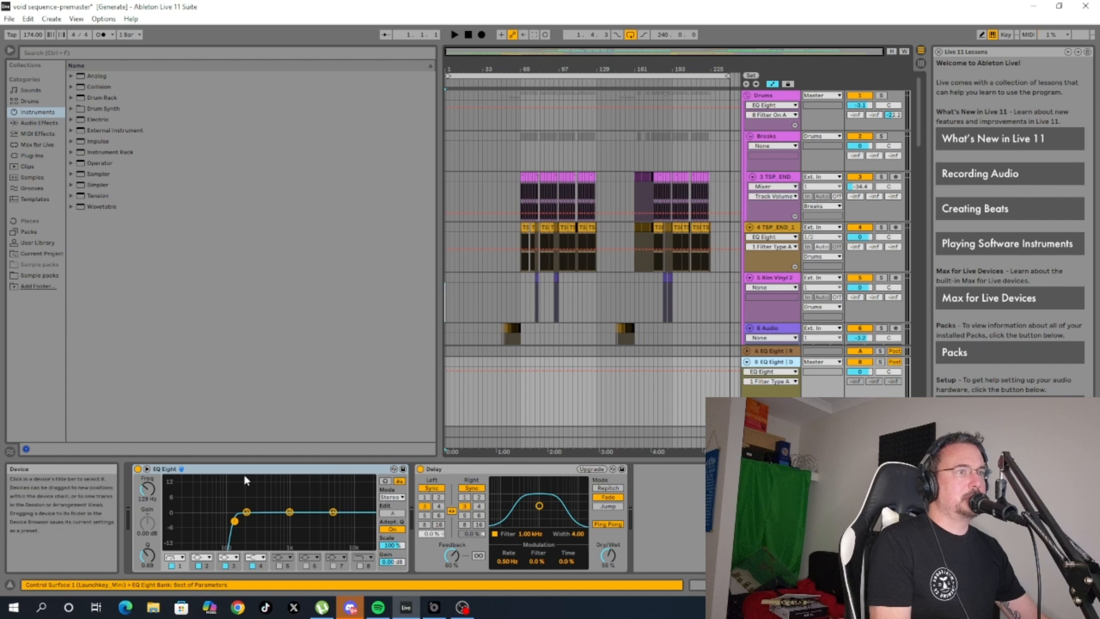
click(772, 355)
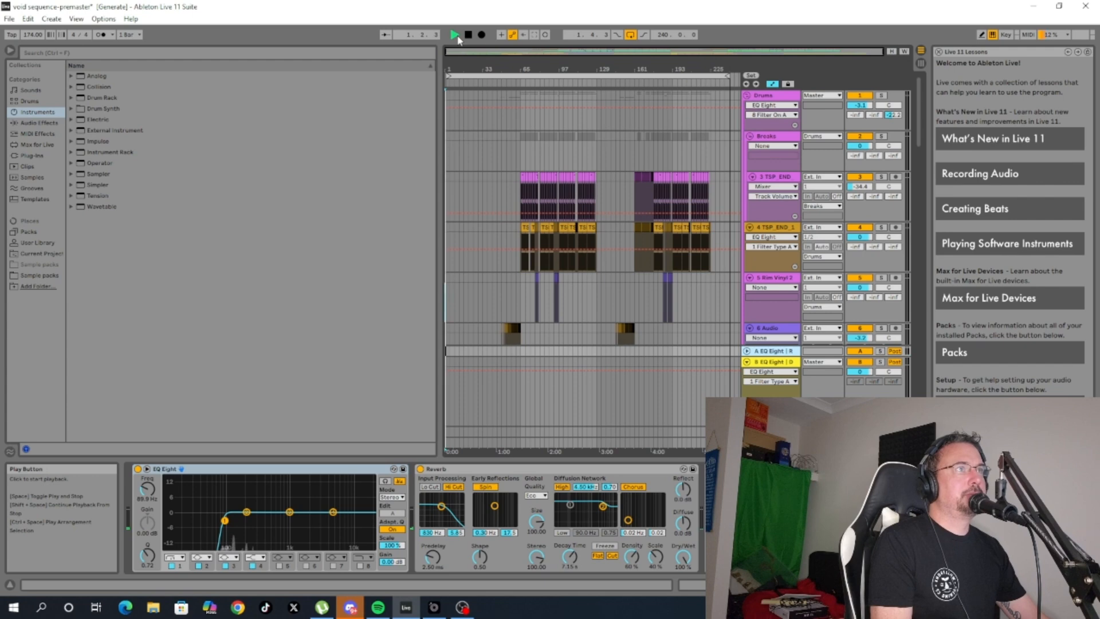
Zoom into the first half of the arrangement during playback and open the DNB_PAD clip in the melo group for viewing.
drag(493, 55, 493, 103)
scroll(586, 286, down, 3)
scroll(587, 282, down, 10)
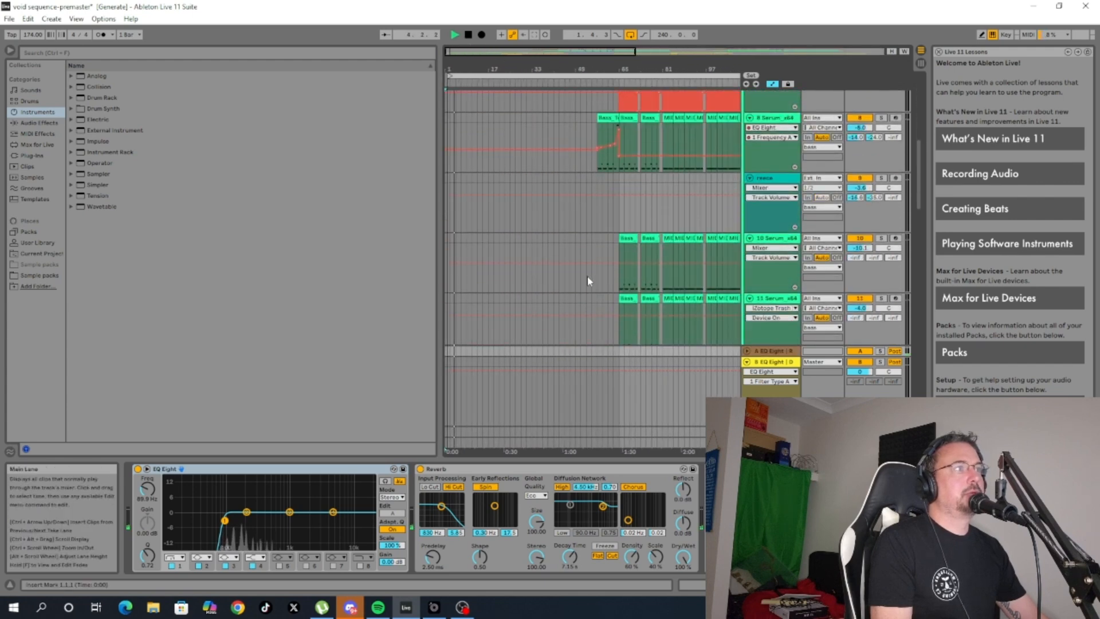
scroll(590, 281, down, 3)
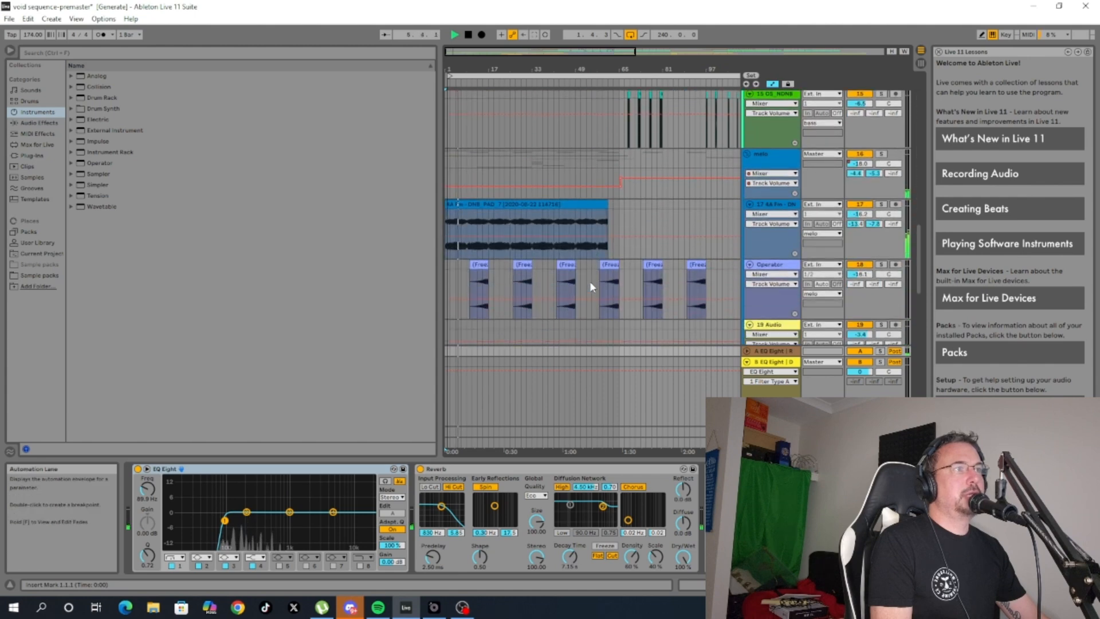
click(547, 171)
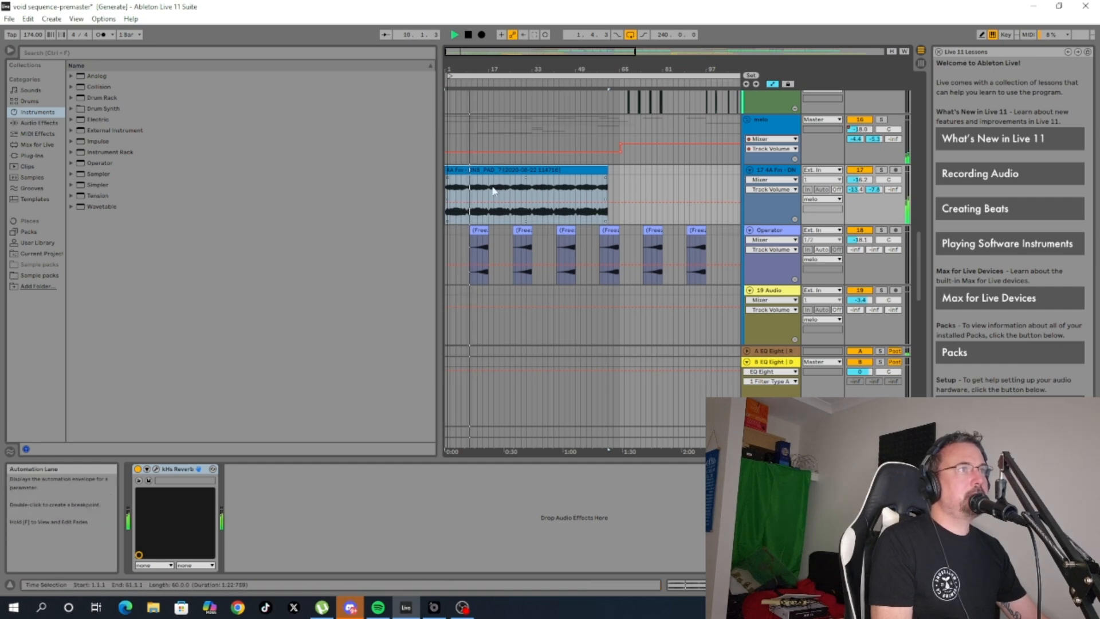
double_click(518, 169)
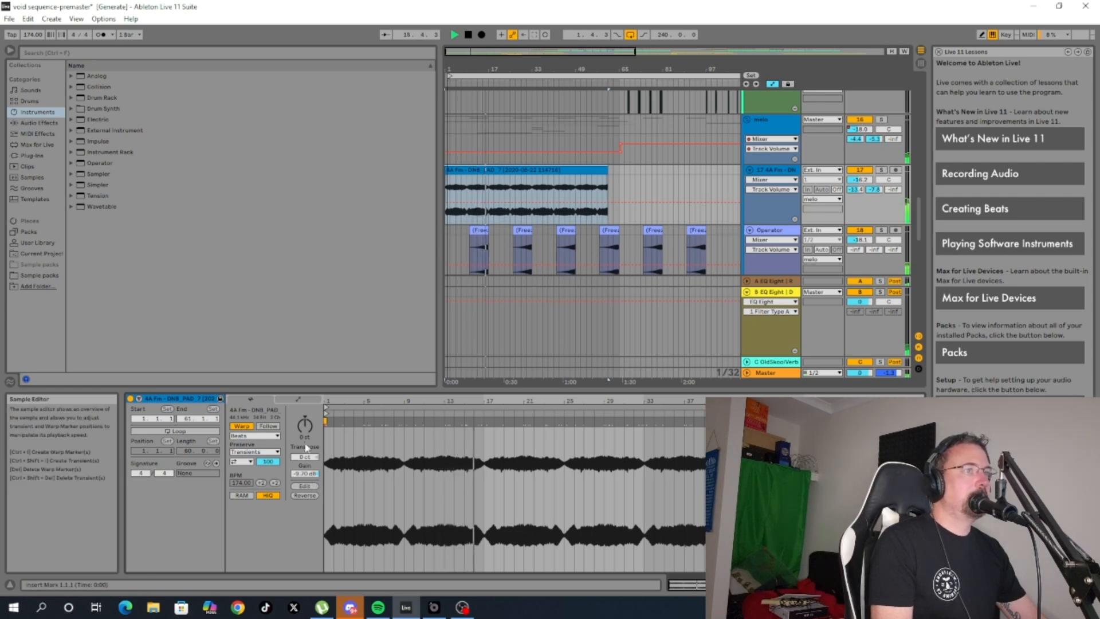
Review the pad clip's warp modes, keep Beats selected and stop playback.
click(267, 436)
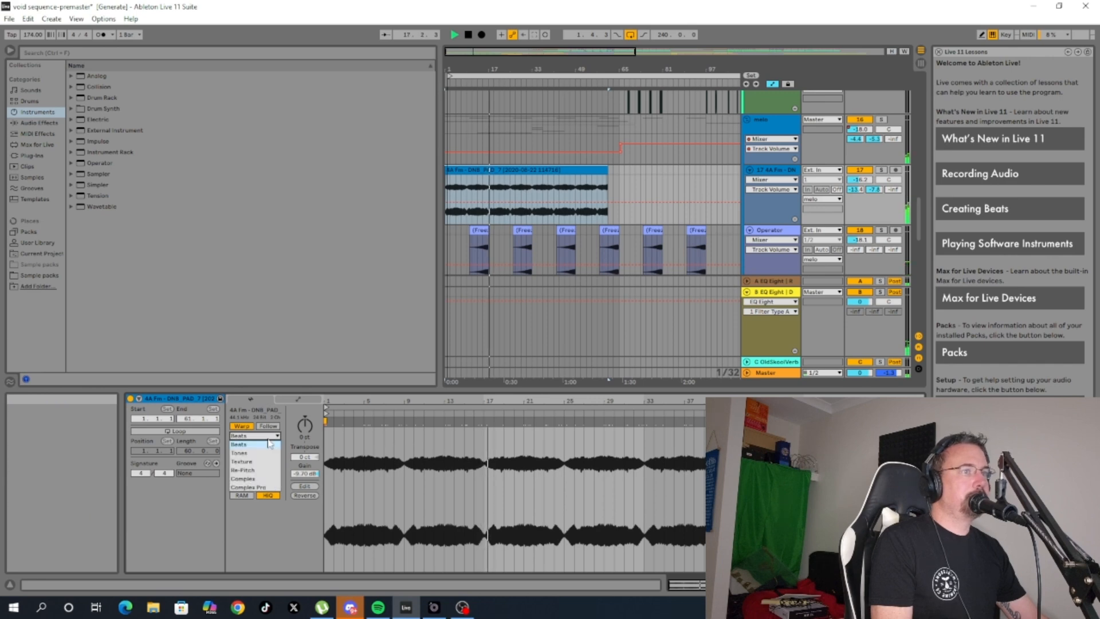
click(269, 444)
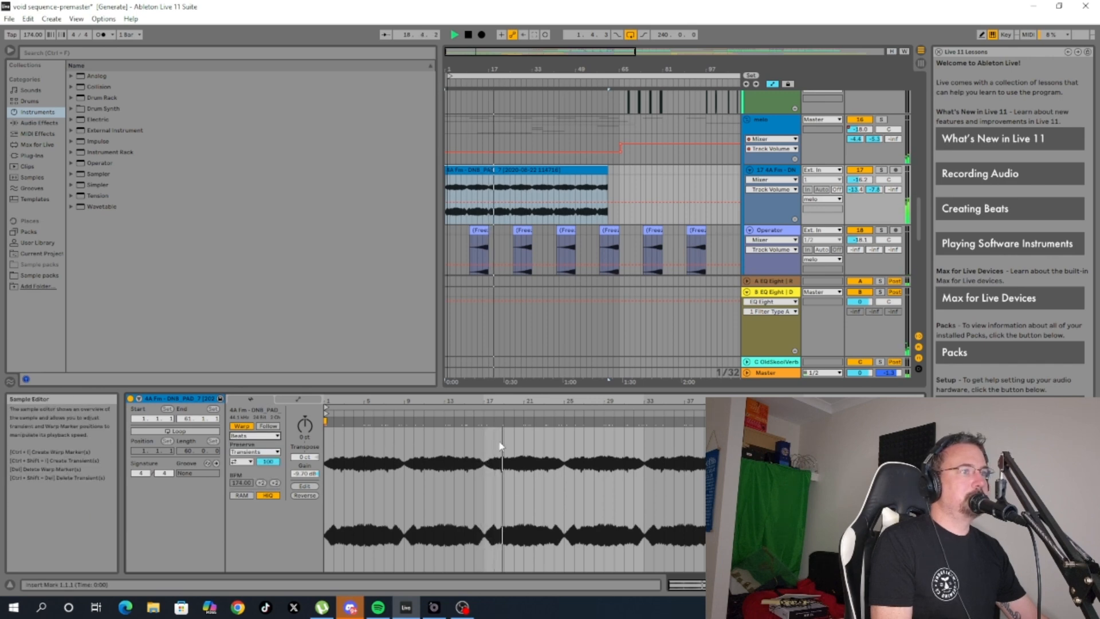
click(469, 35)
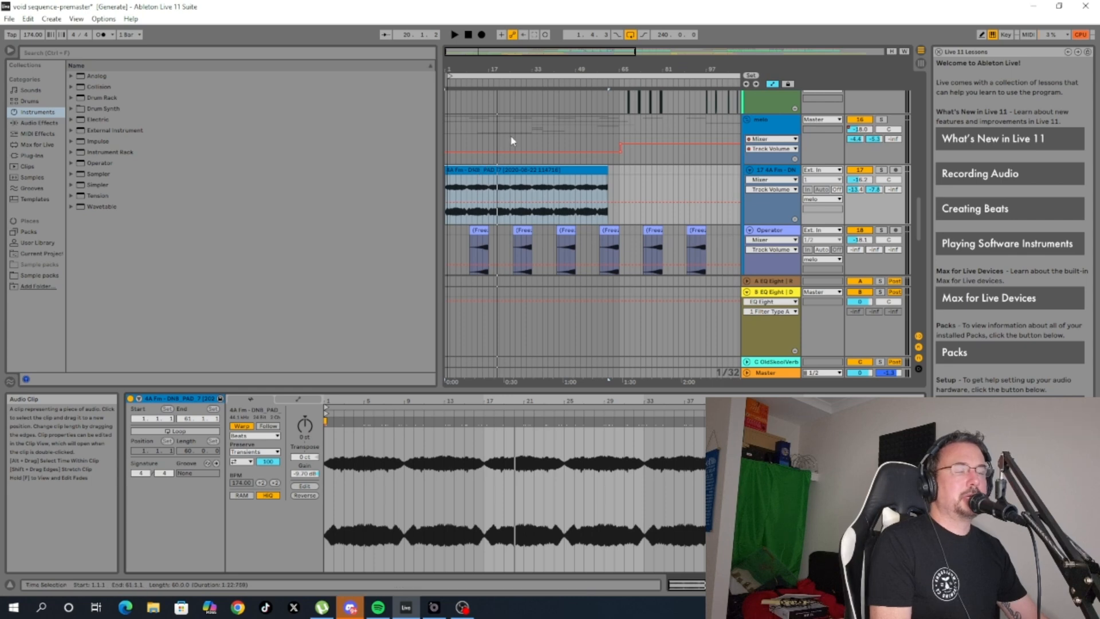
Play the DNB_PAD track from the start, turn its solo off and stop playback.
click(467, 36)
click(454, 34)
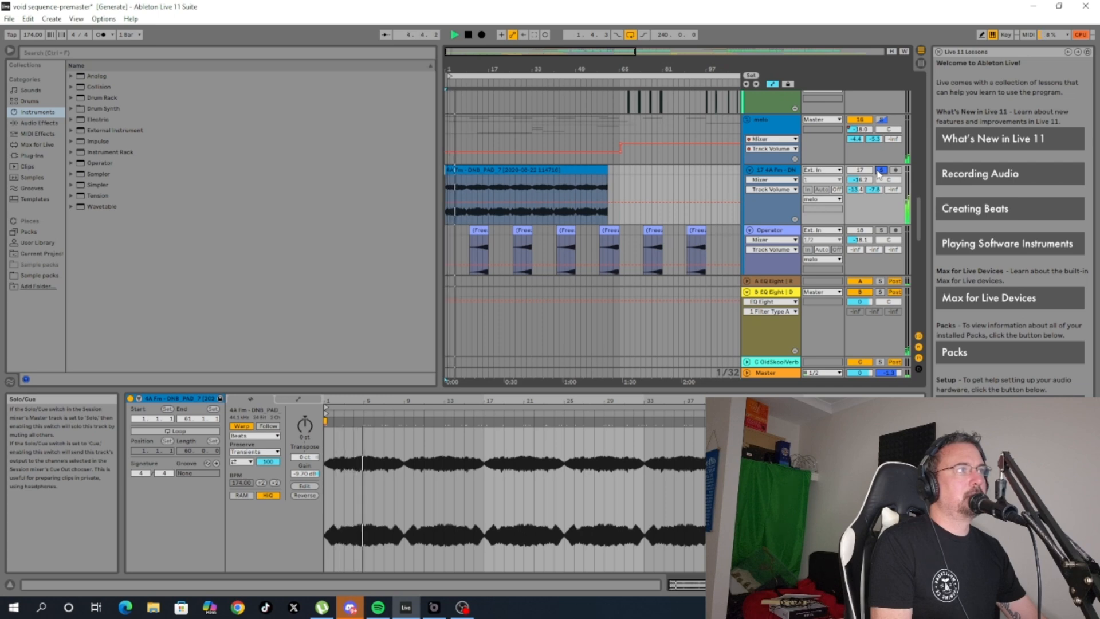
click(881, 170)
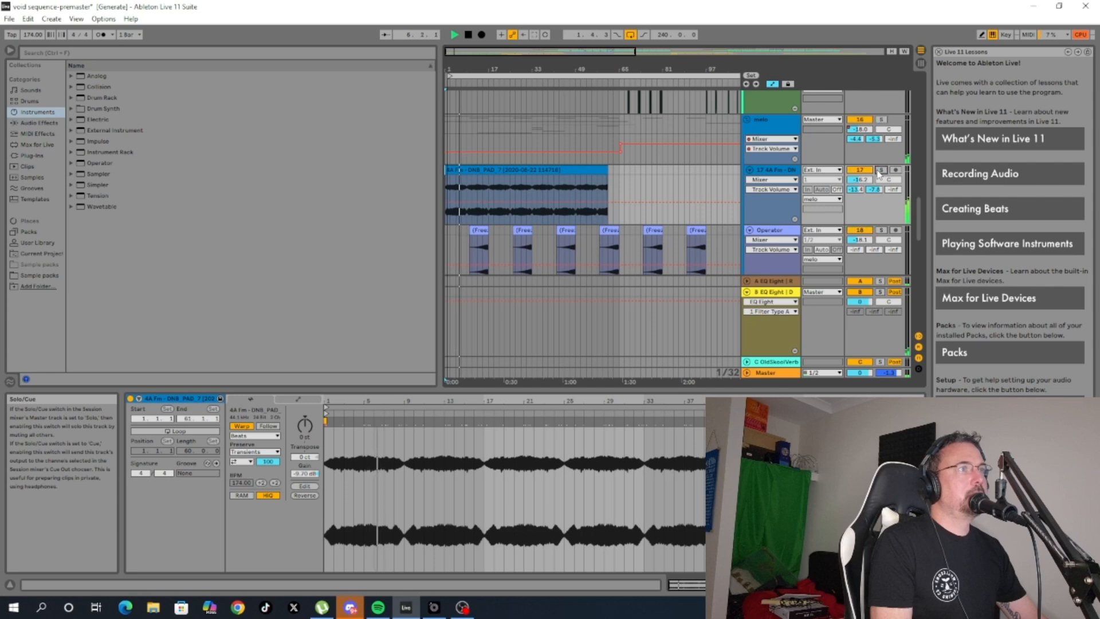
click(469, 35)
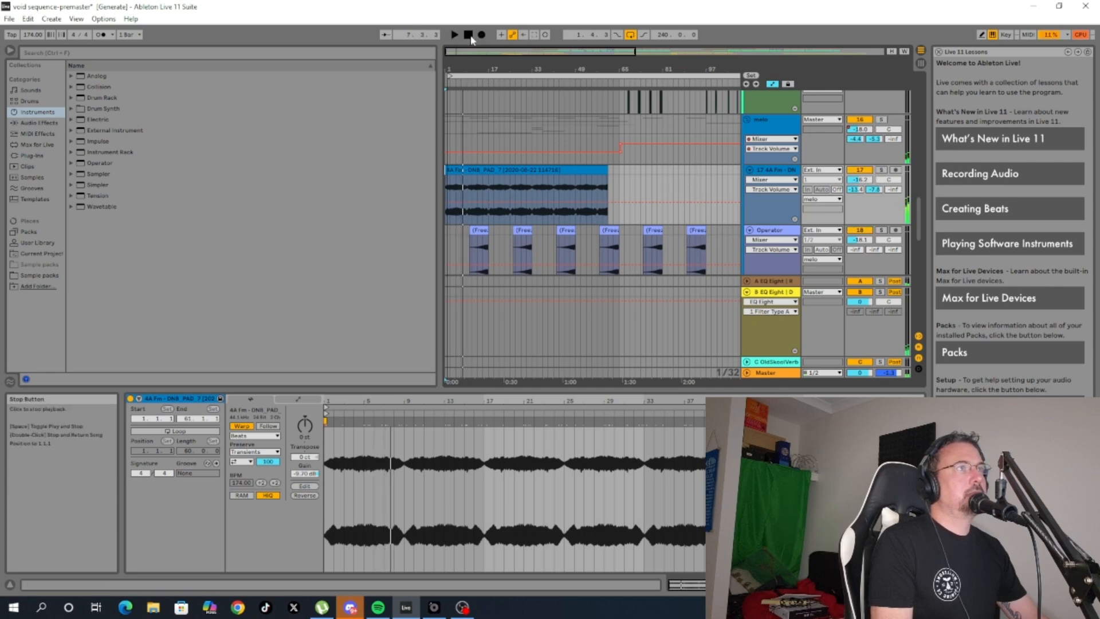
Audition the first frozen clip on the Operator track with the track soloed, and stop playback.
scroll(486, 122, down, 4)
click(479, 126)
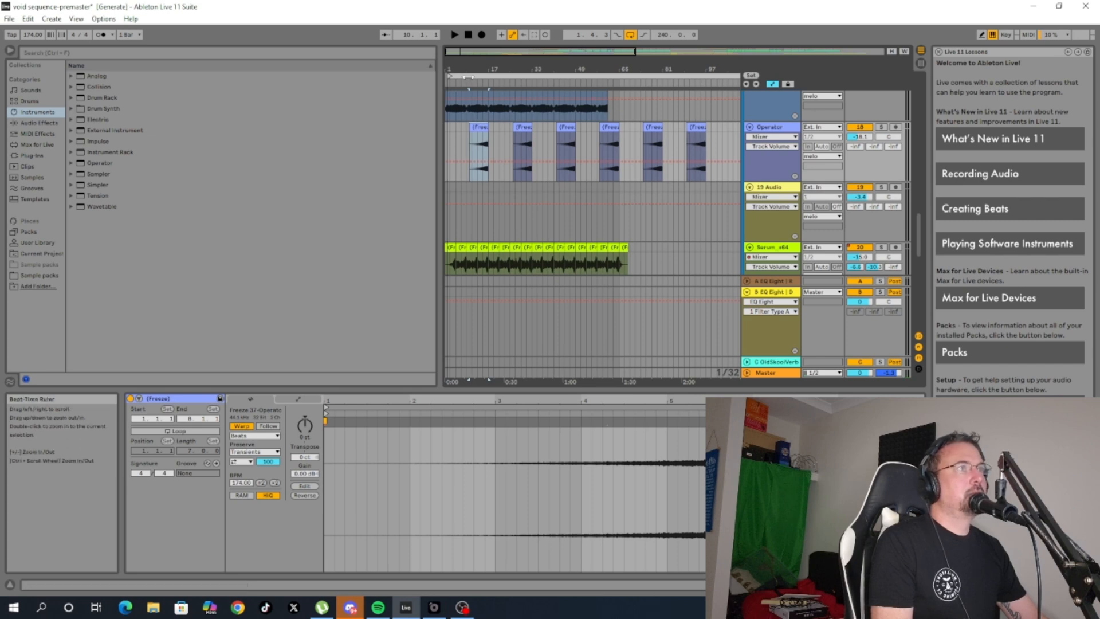
key(space)
click(886, 128)
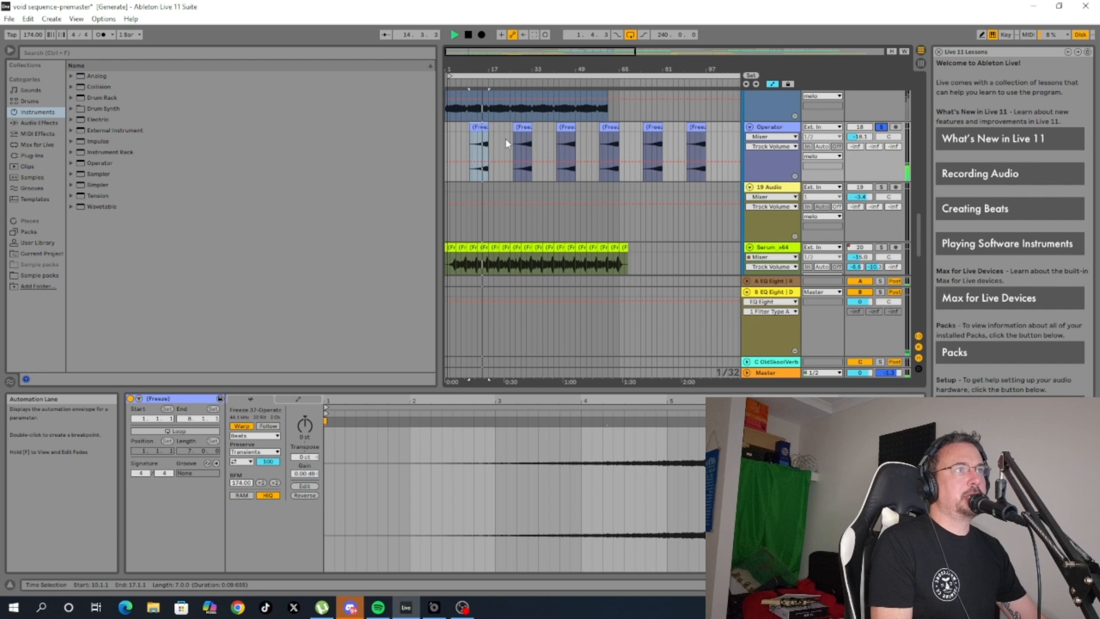
click(468, 35)
Solo the green Serum_x64 track, play it from its first frozen clip while viewing the tracks below, and stop playback.
scroll(452, 172, down, 4)
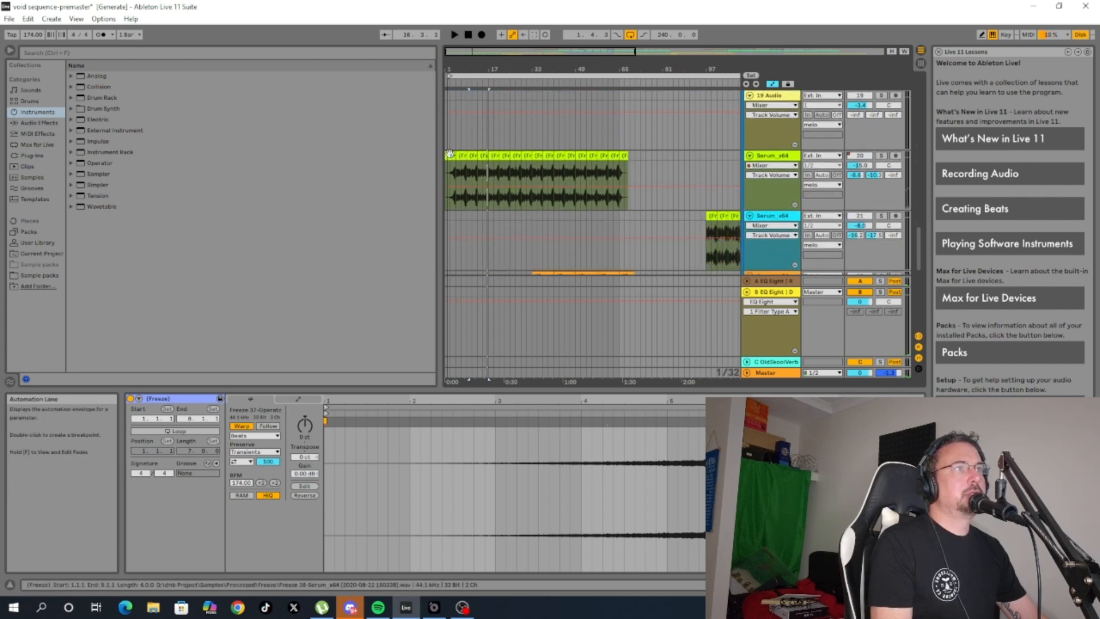
click(450, 153)
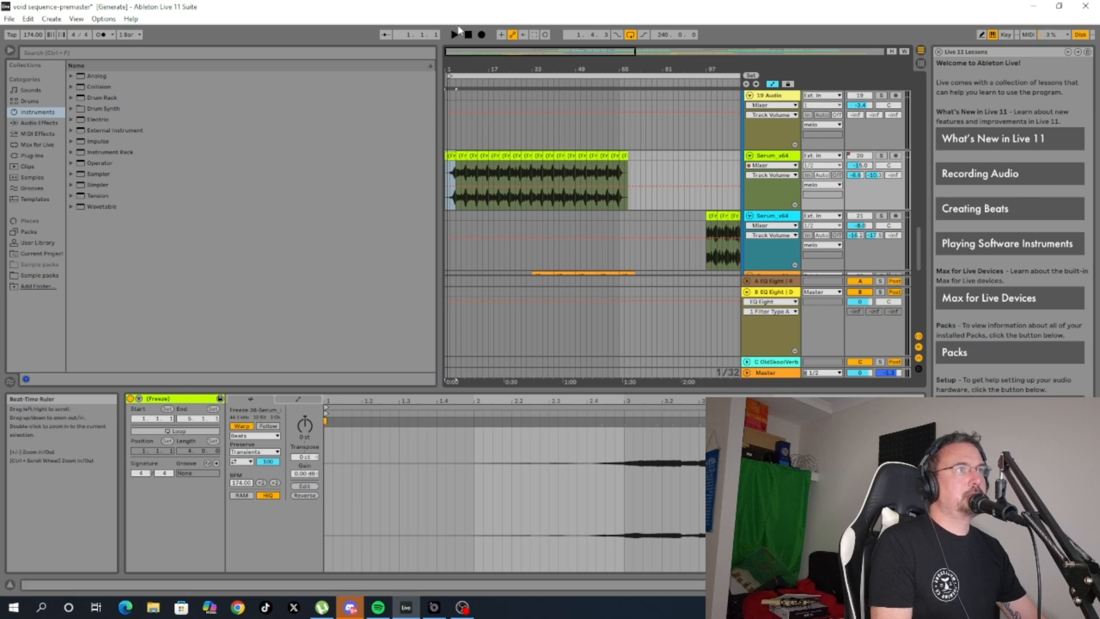
click(881, 156)
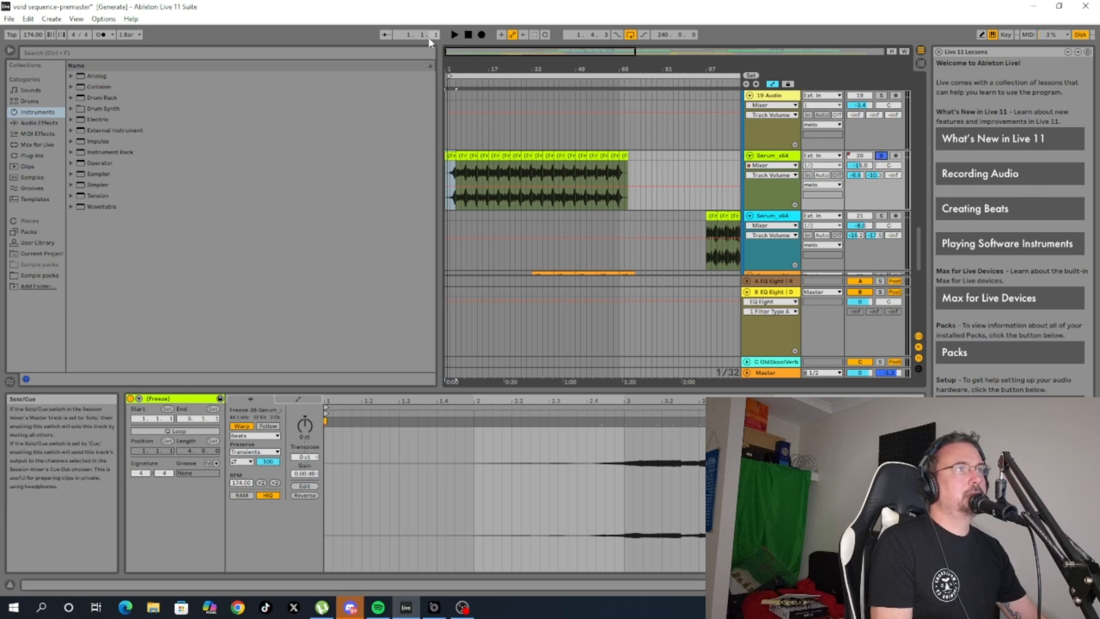
click(454, 34)
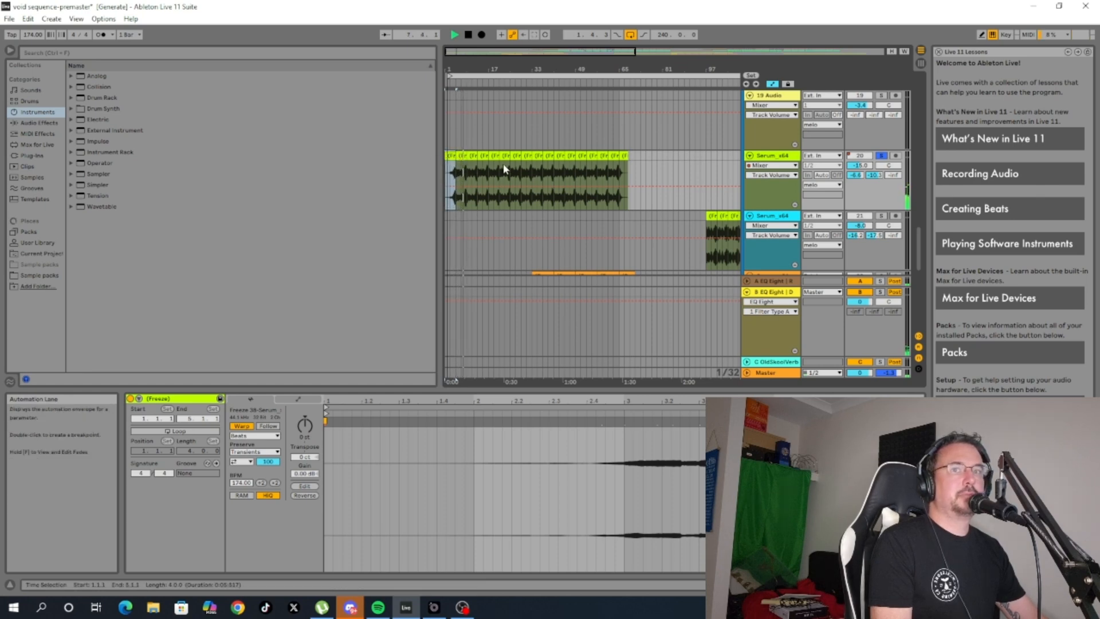
scroll(527, 218, down, 2)
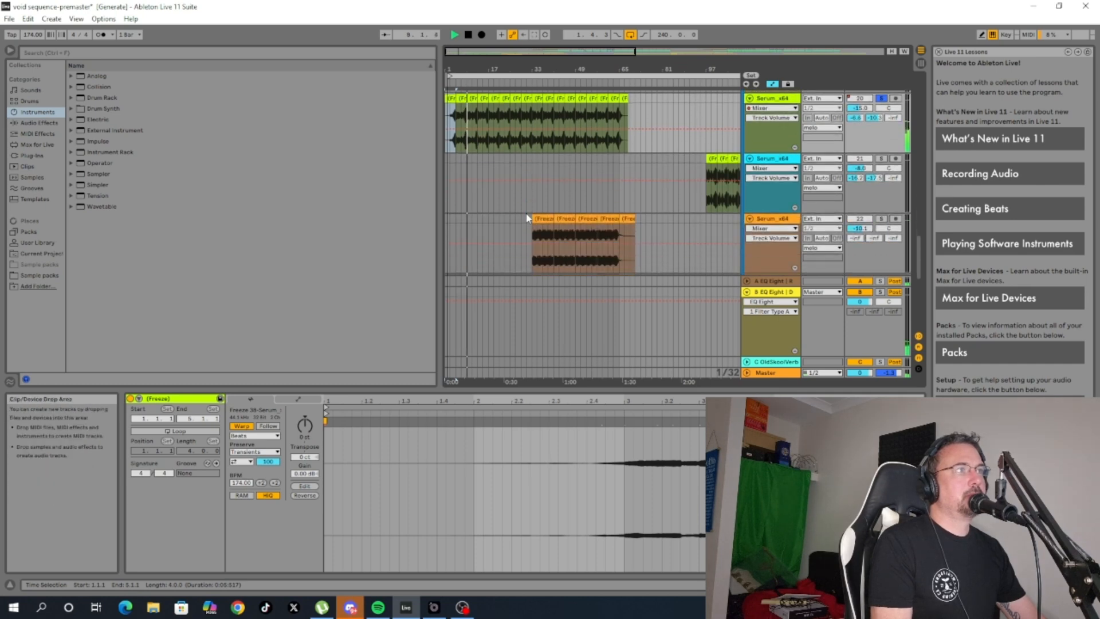
scroll(527, 215, down, 4)
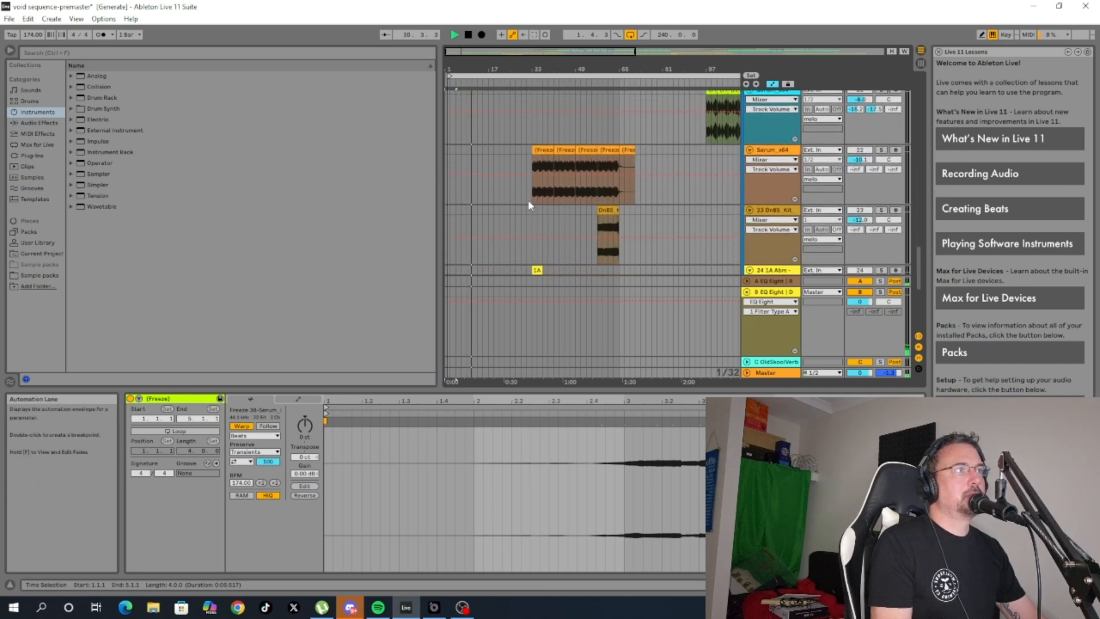
scroll(529, 205, up, 2)
key(space)
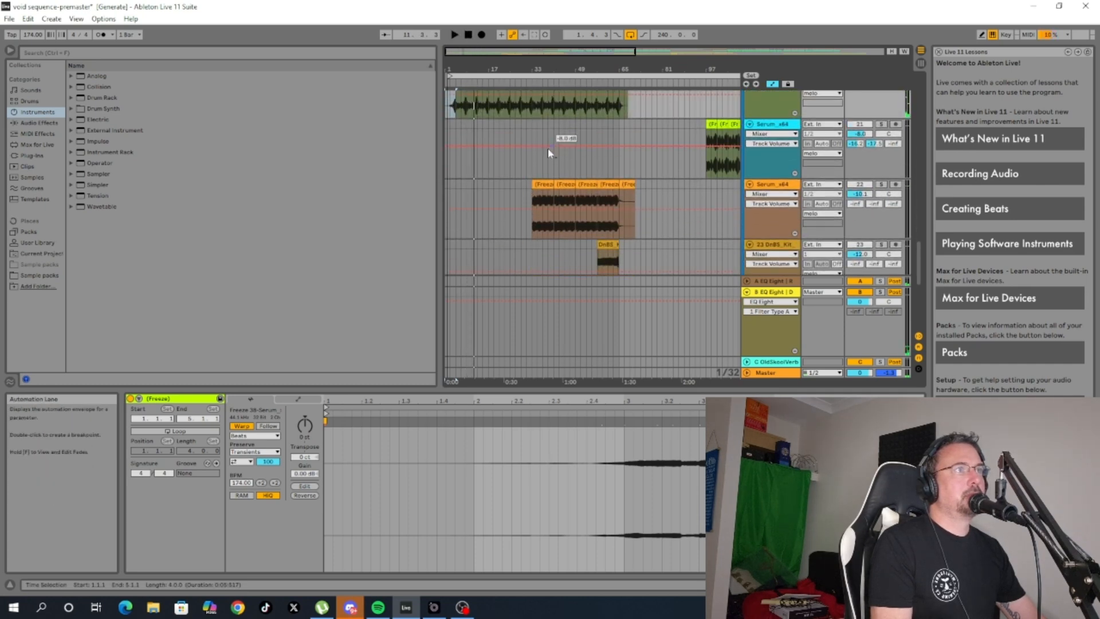
Play the arrangement from around bar 30 and turn off the green Serum_x64 track's solo to hear the full mix.
scroll(538, 166, up, 6)
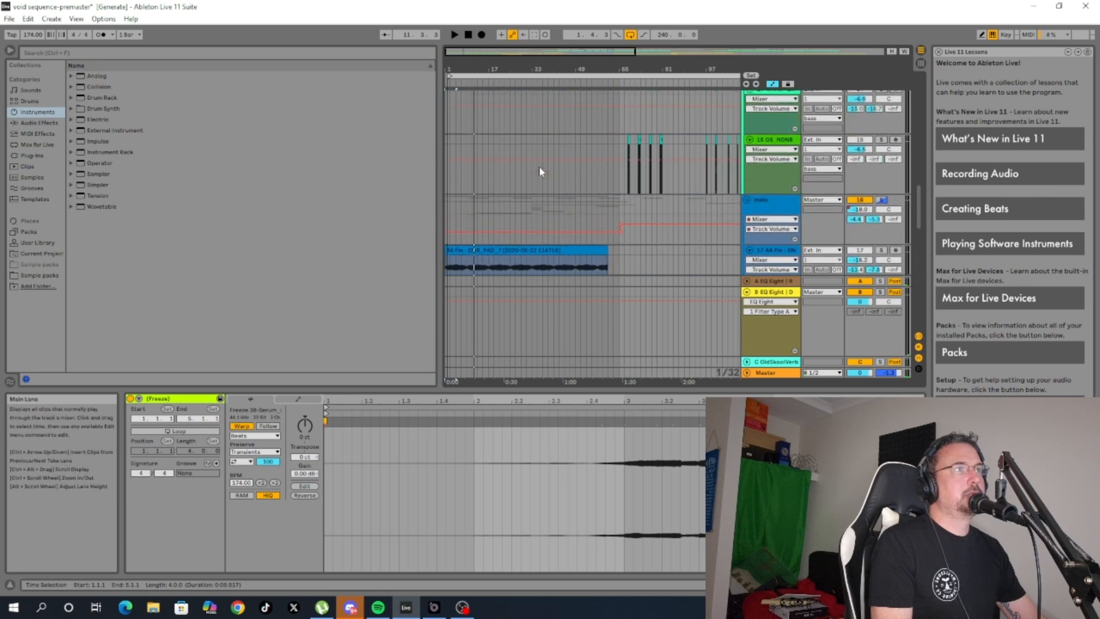
scroll(539, 166, up, 4)
click(524, 85)
scroll(523, 141, down, 3)
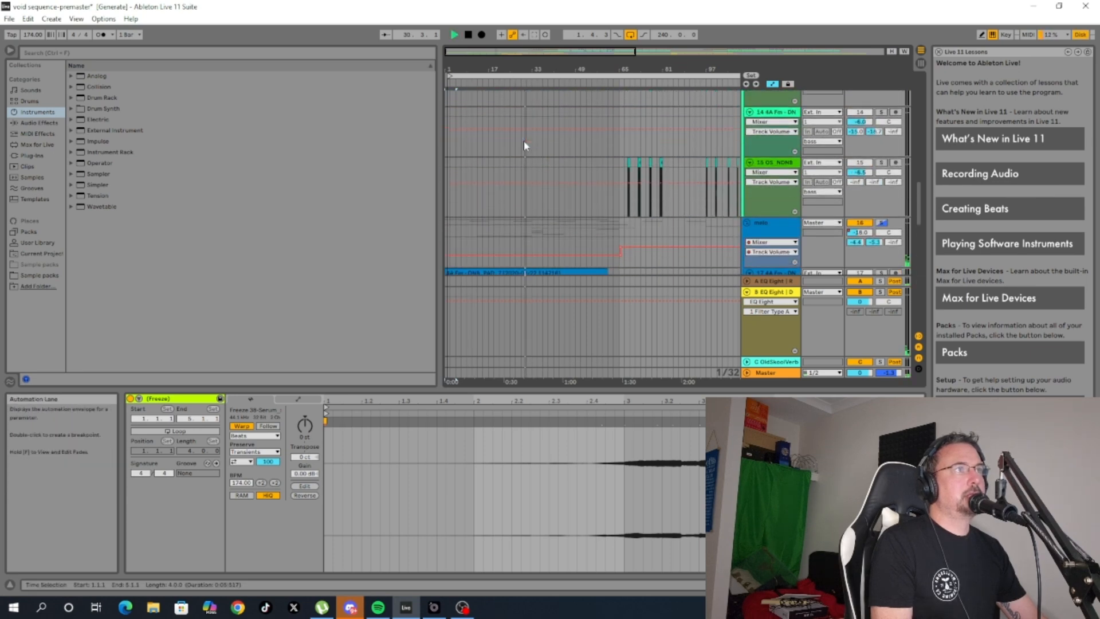
scroll(523, 140, down, 8)
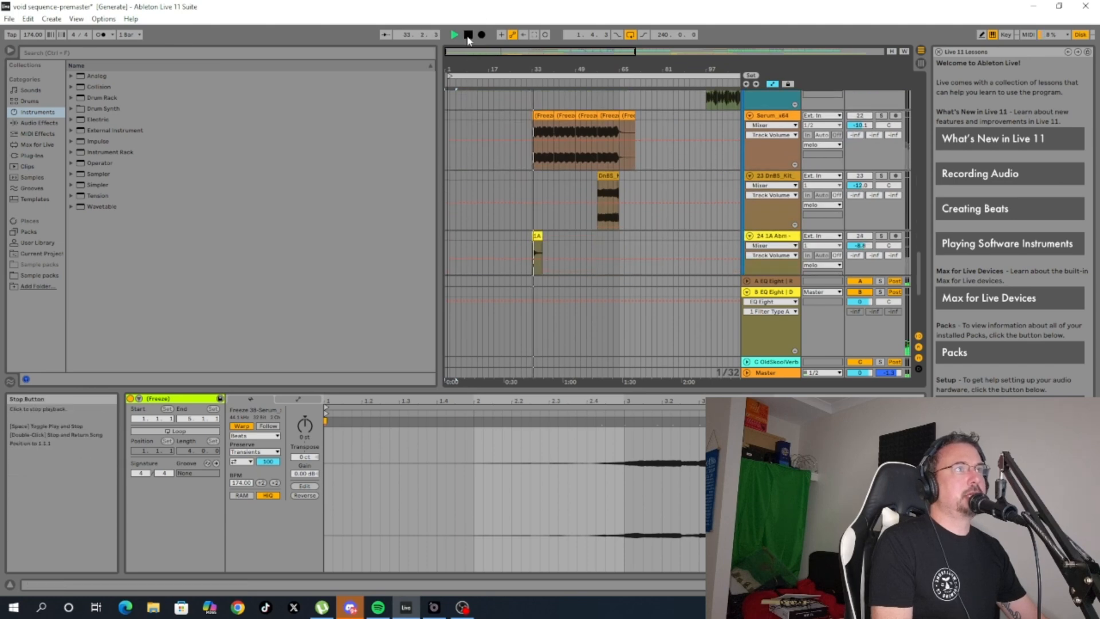
scroll(505, 136, down, 2)
scroll(651, 143, up, 6)
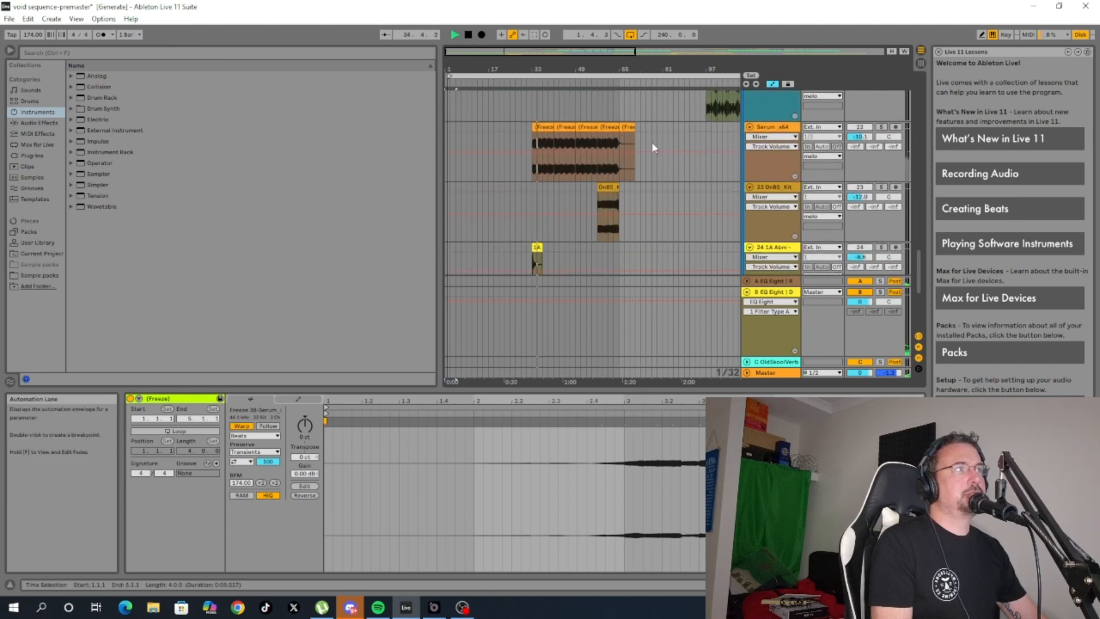
click(882, 133)
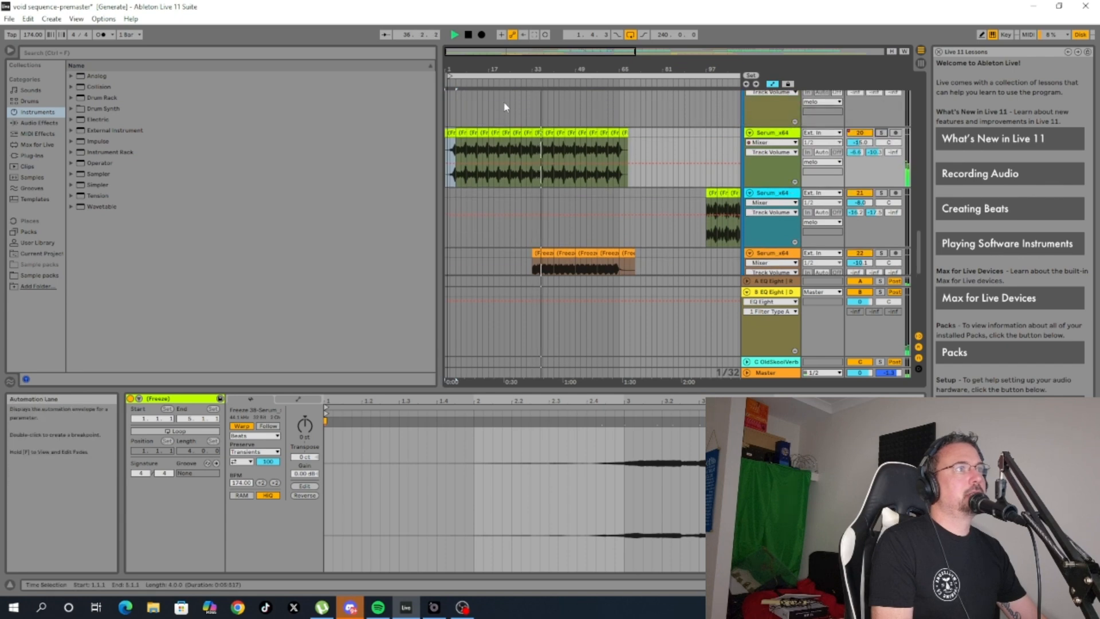
Open the first frozen clip on the orange Serum_x64 track during playback, view the tracks below and stop playback.
scroll(535, 231, down, 8)
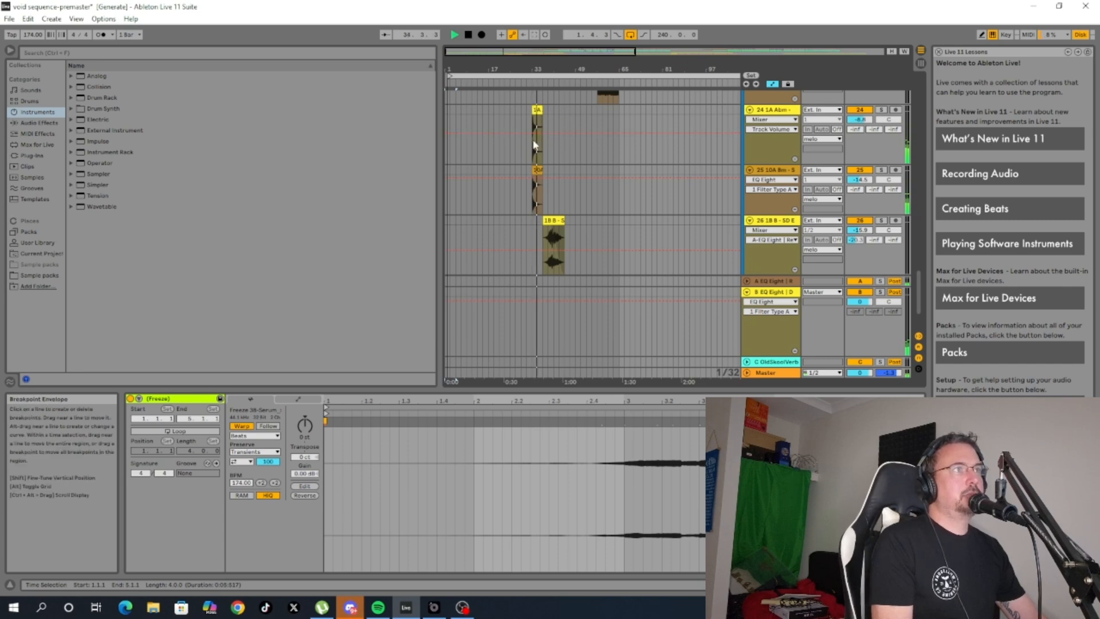
scroll(559, 146, up, 4)
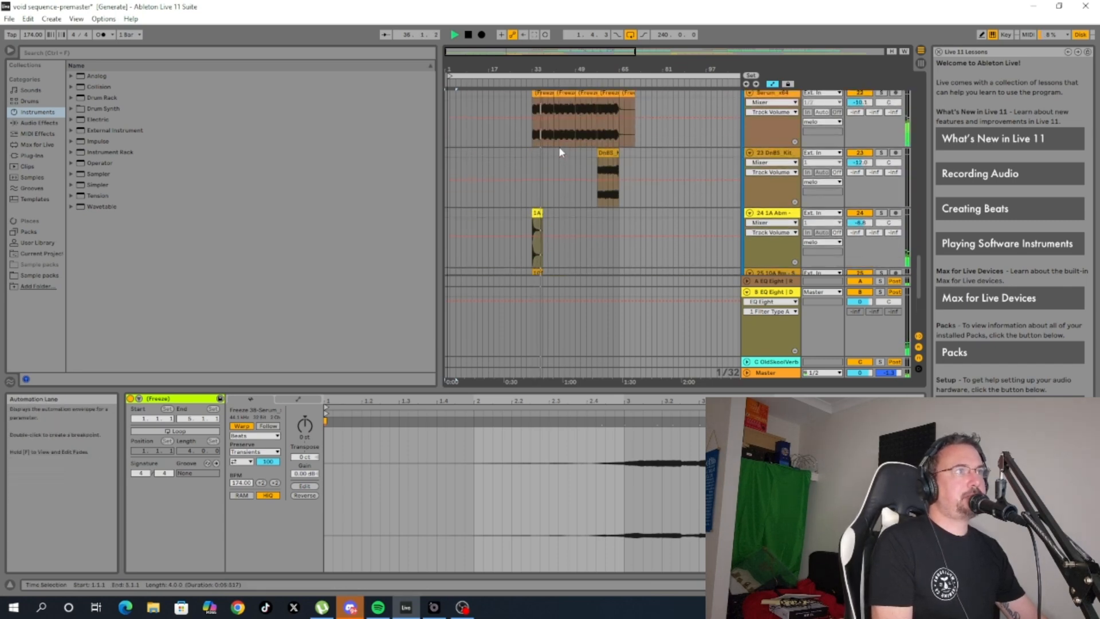
click(545, 102)
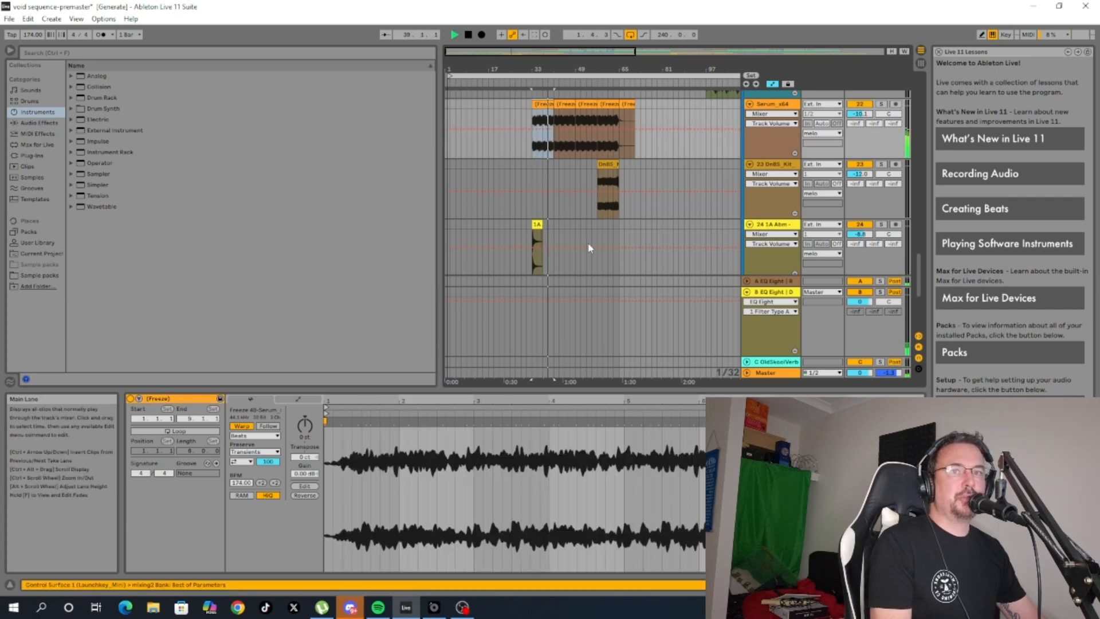
scroll(562, 156, down, 6)
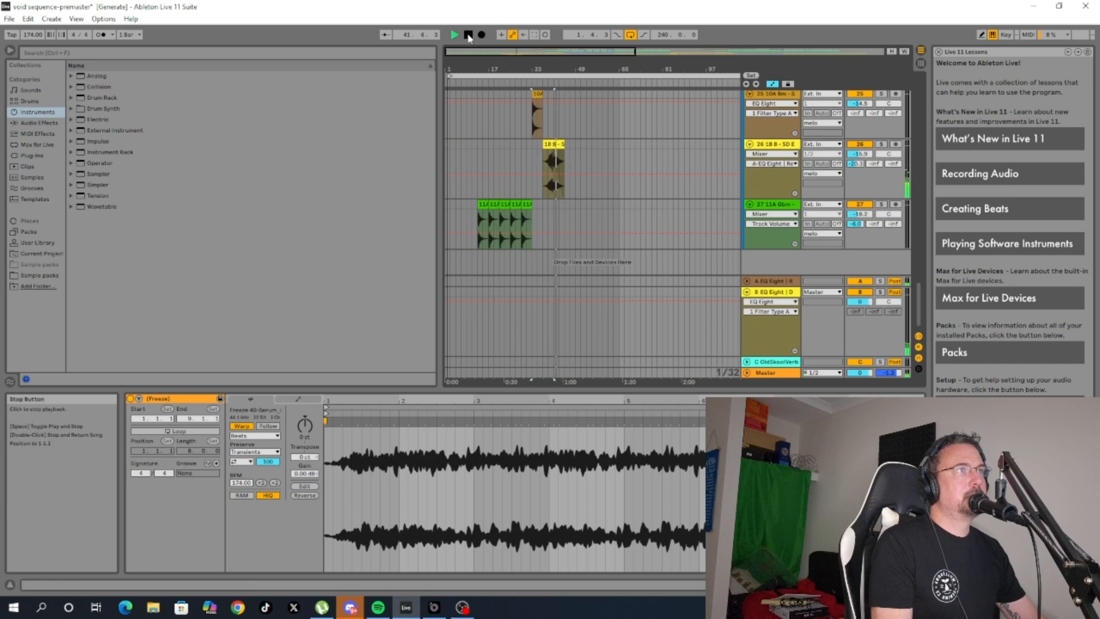
Audition the SD Echo Effect 12 clip on track 26 with the track soloed, show its EQ Eight and stop playback.
click(553, 144)
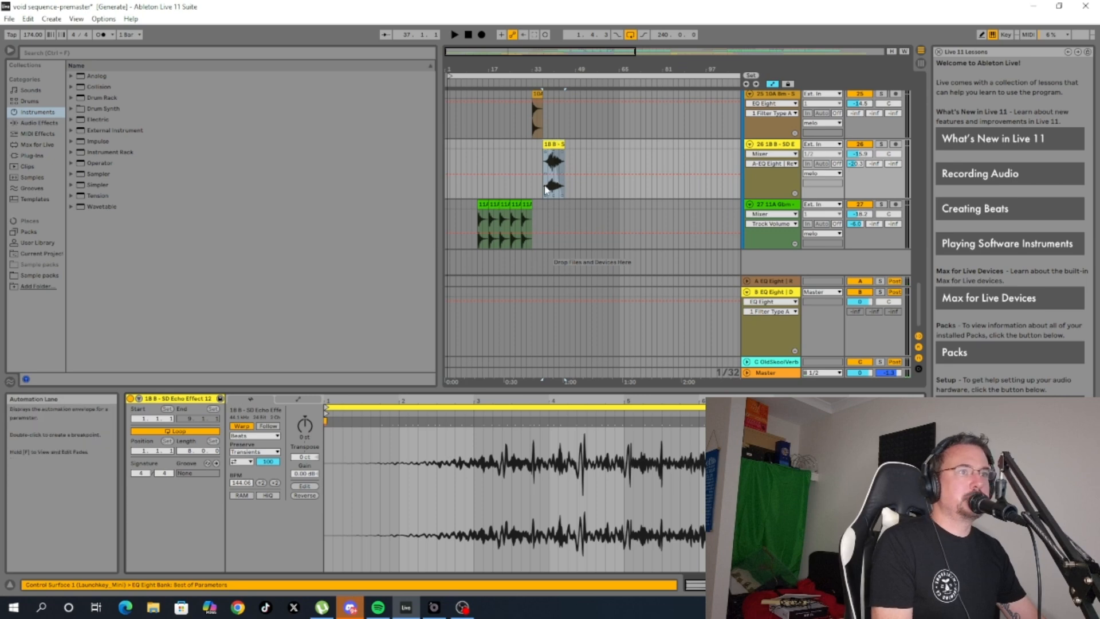
click(538, 84)
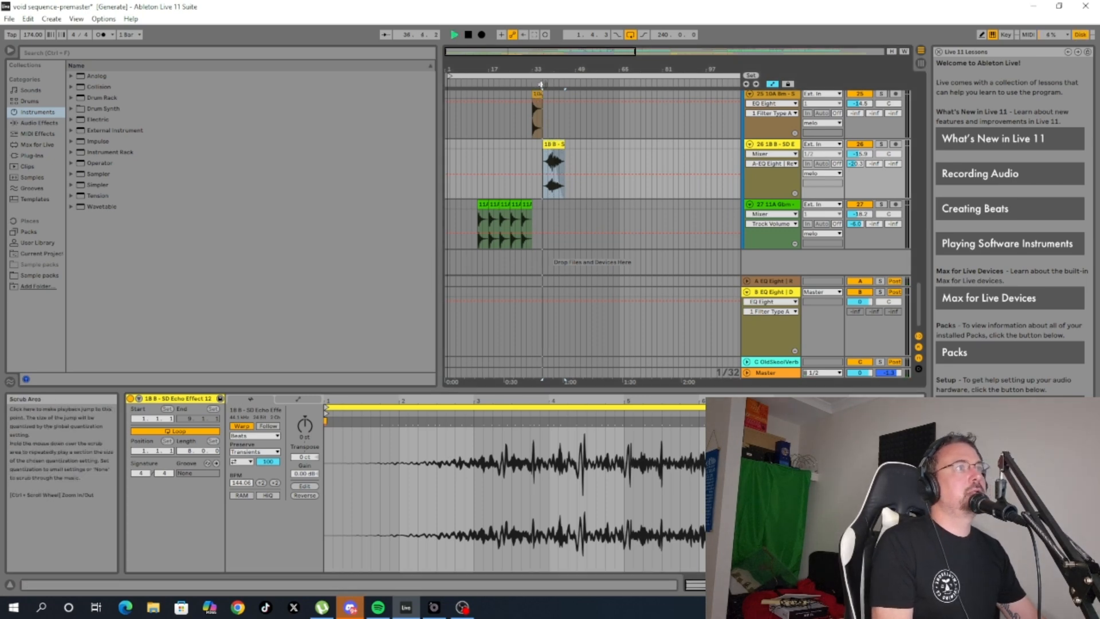
click(883, 145)
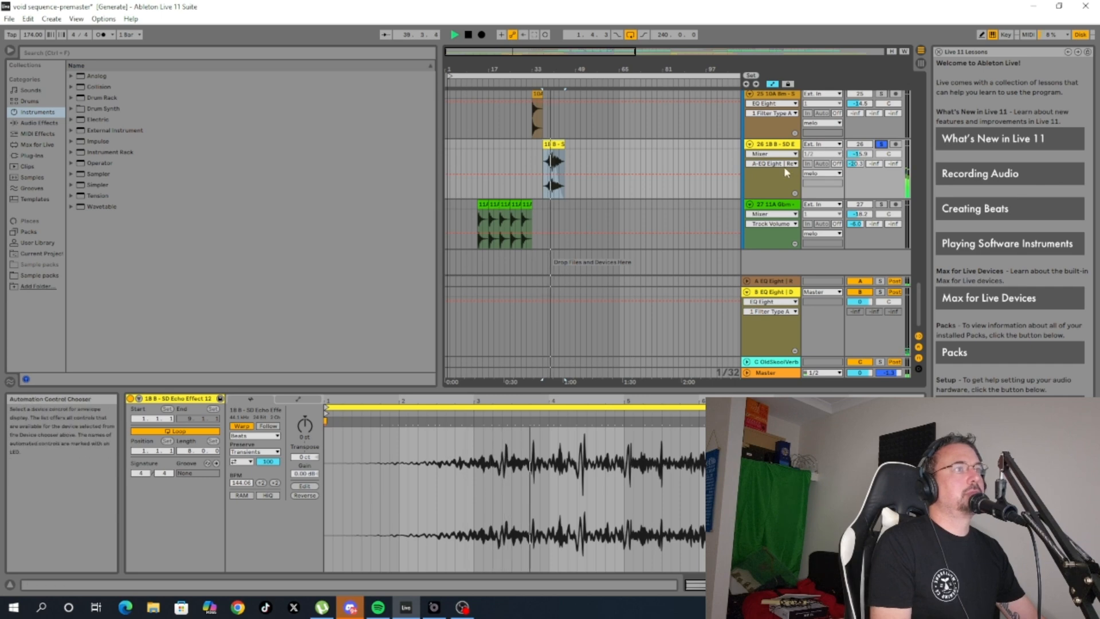
double_click(778, 145)
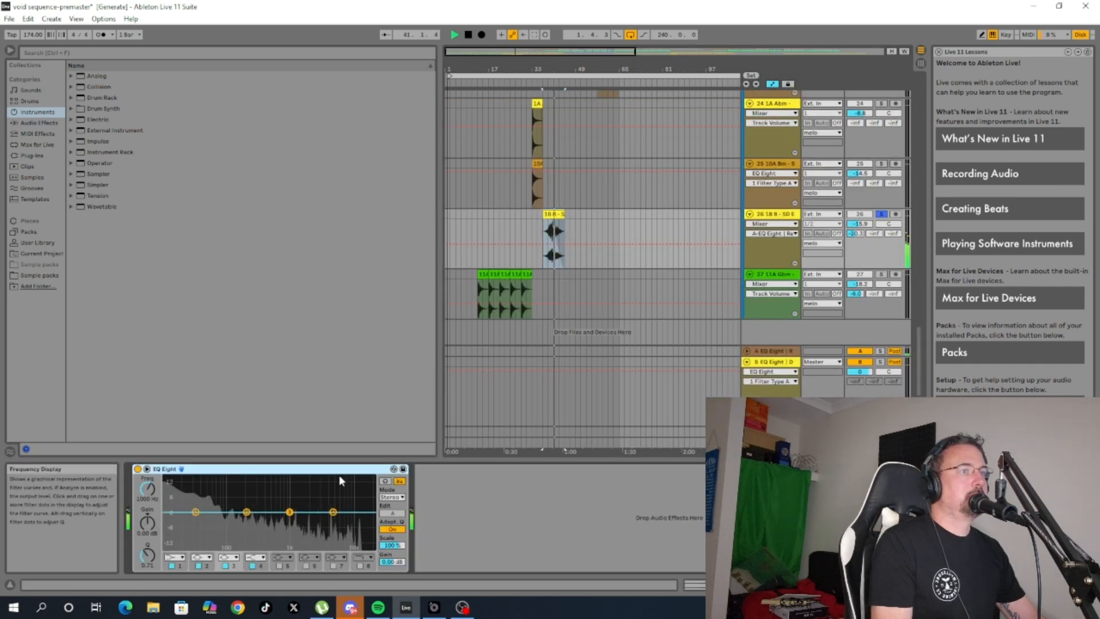
click(469, 36)
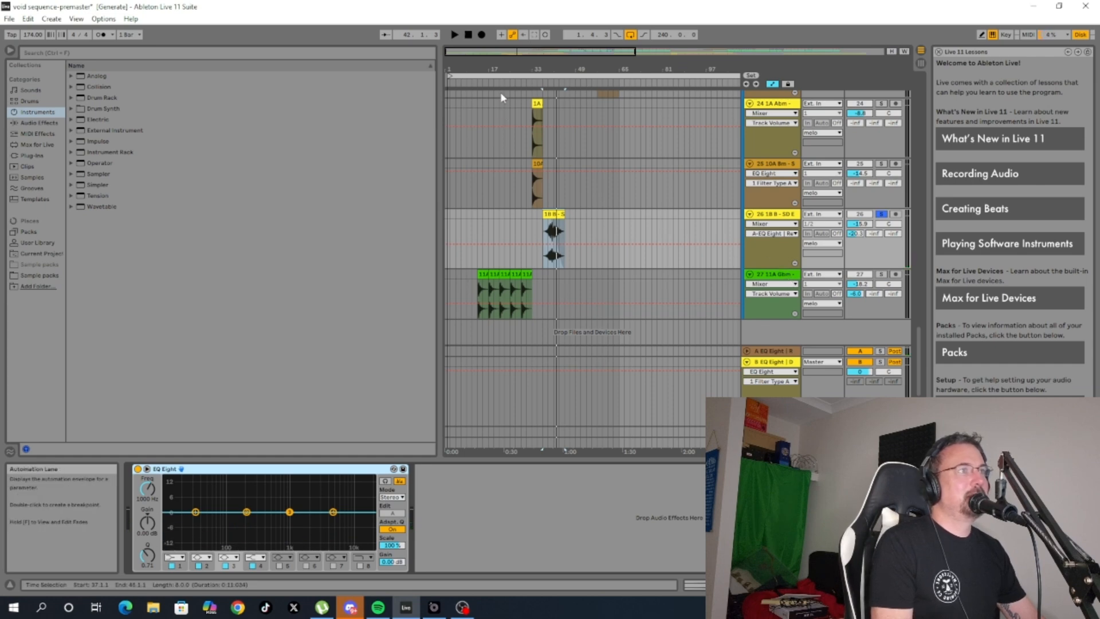
Play from around bar 10 with green track 27 soloed, view its first two SD Echo clips and turn the solo off.
click(471, 85)
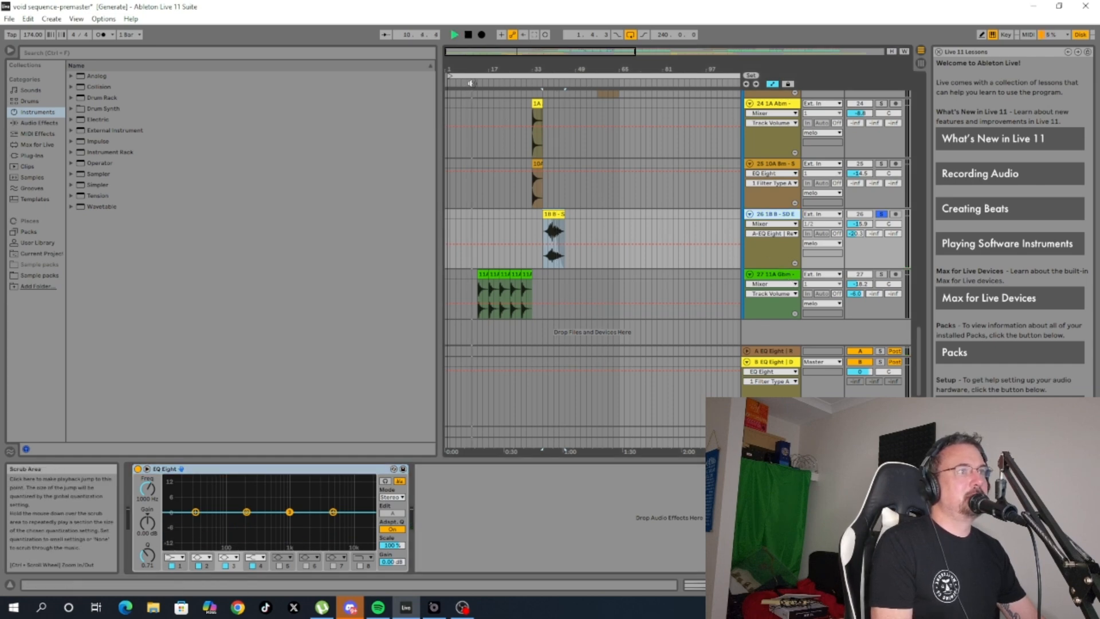
click(882, 274)
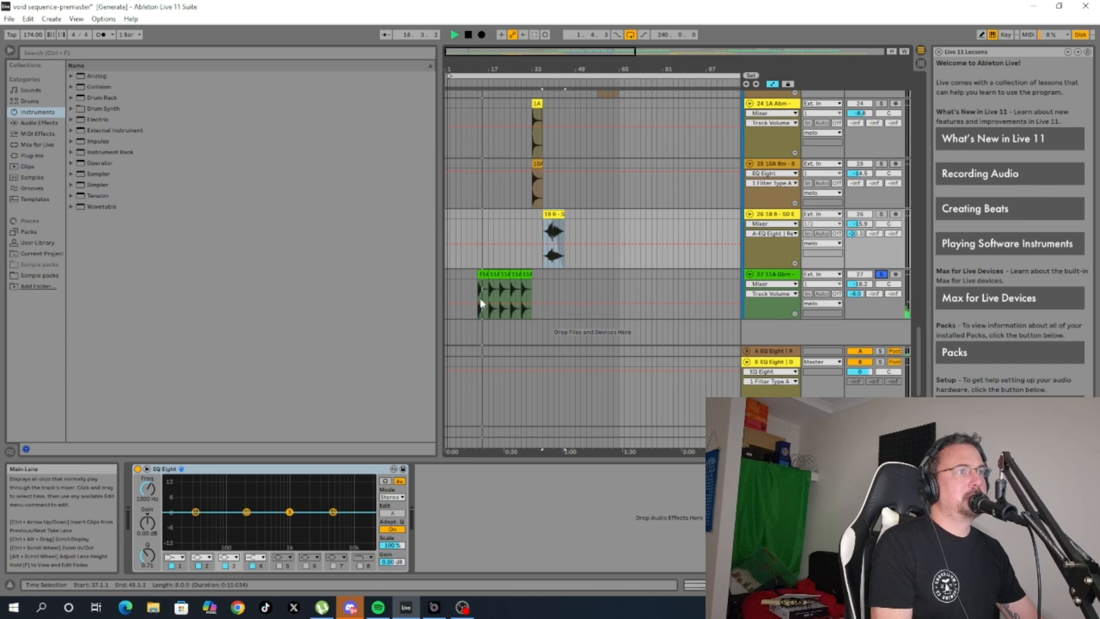
double_click(483, 299)
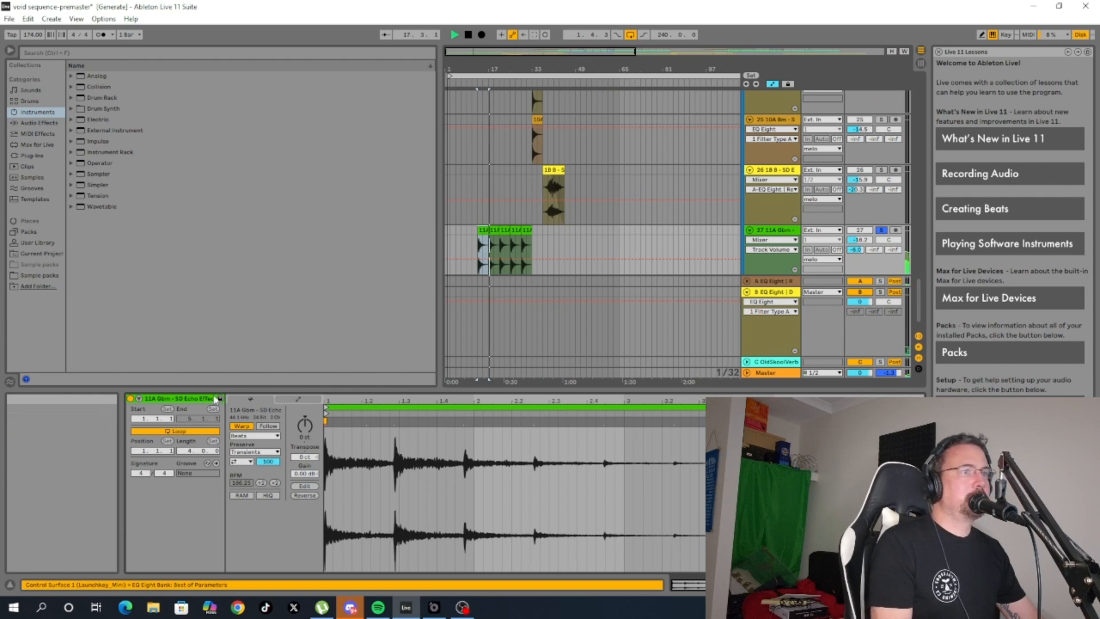
click(494, 230)
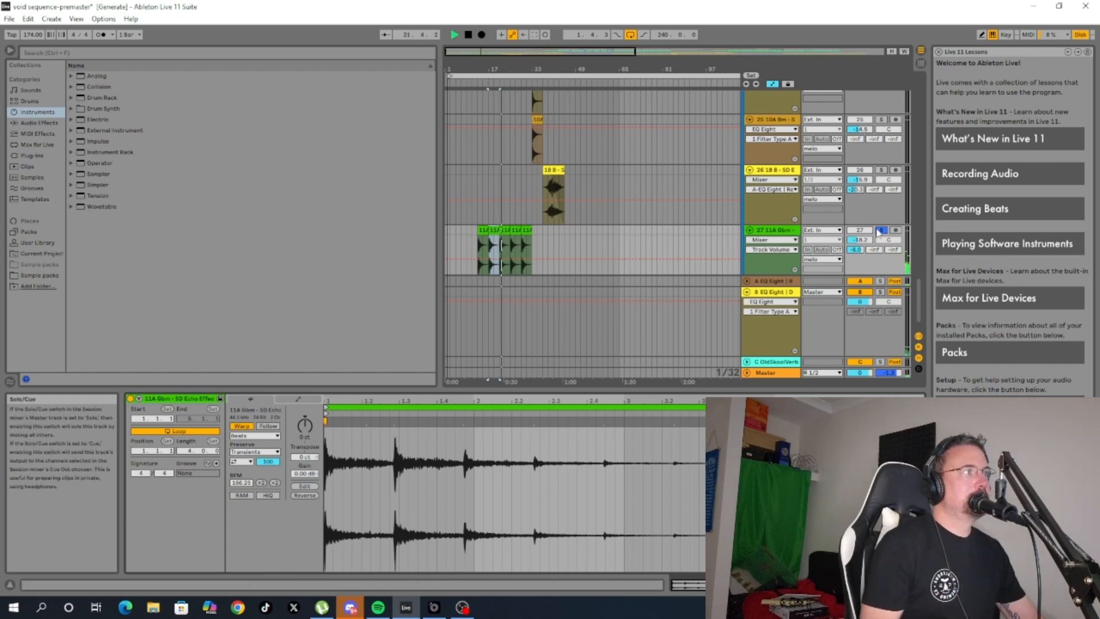
click(882, 230)
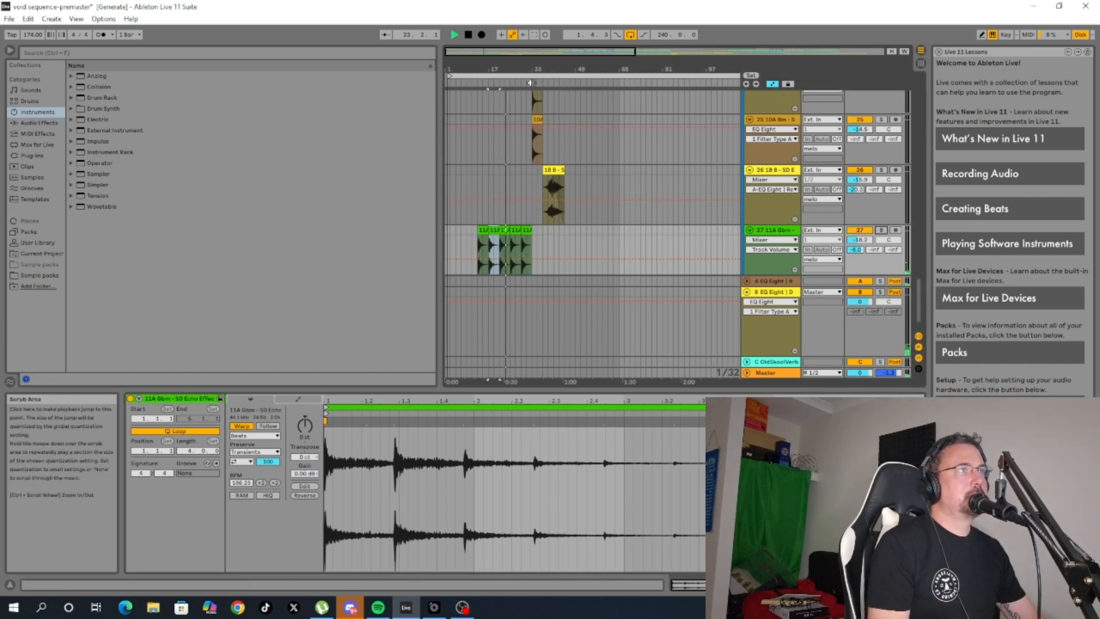
Play the full mix from just before bar 33, look over the melodic and bass group tracks, and stop playback.
click(529, 83)
scroll(556, 114, up, 6)
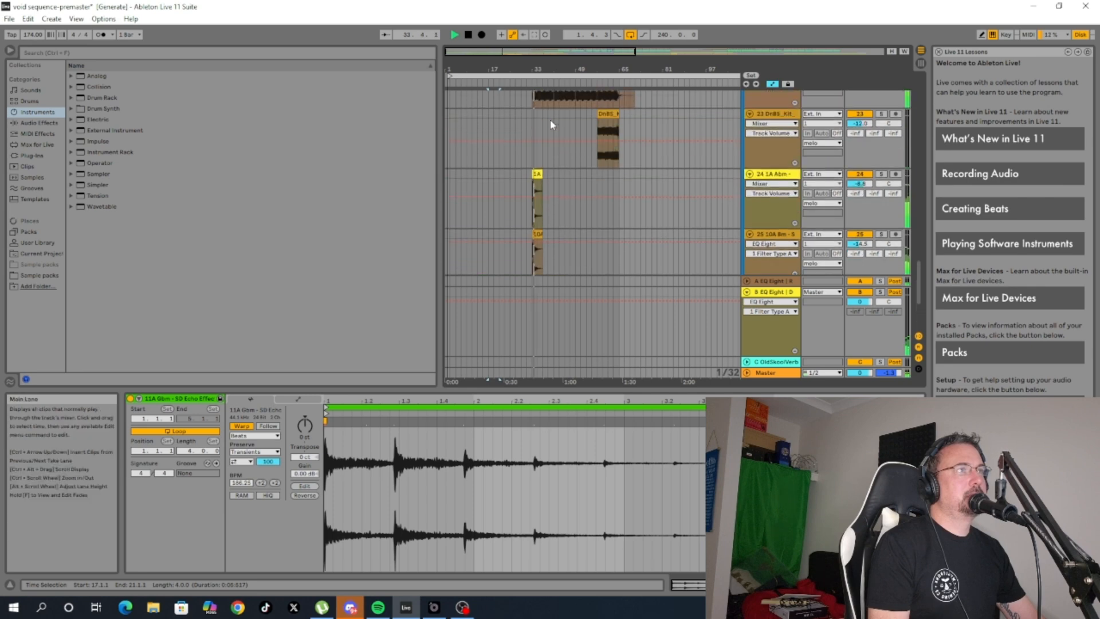
scroll(552, 125, up, 8)
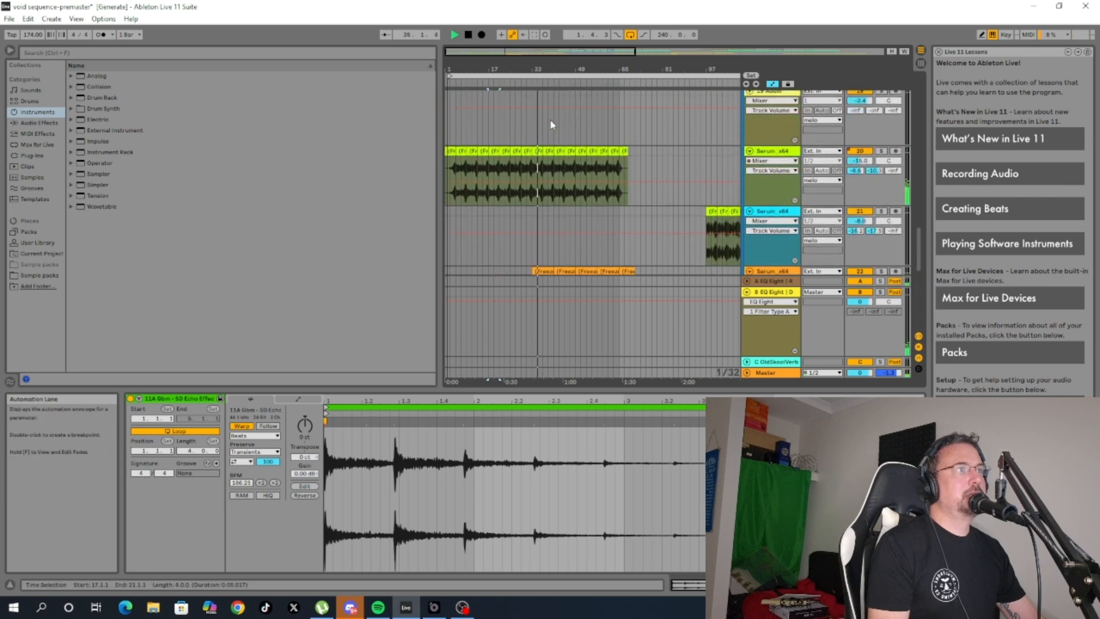
scroll(552, 124, up, 3)
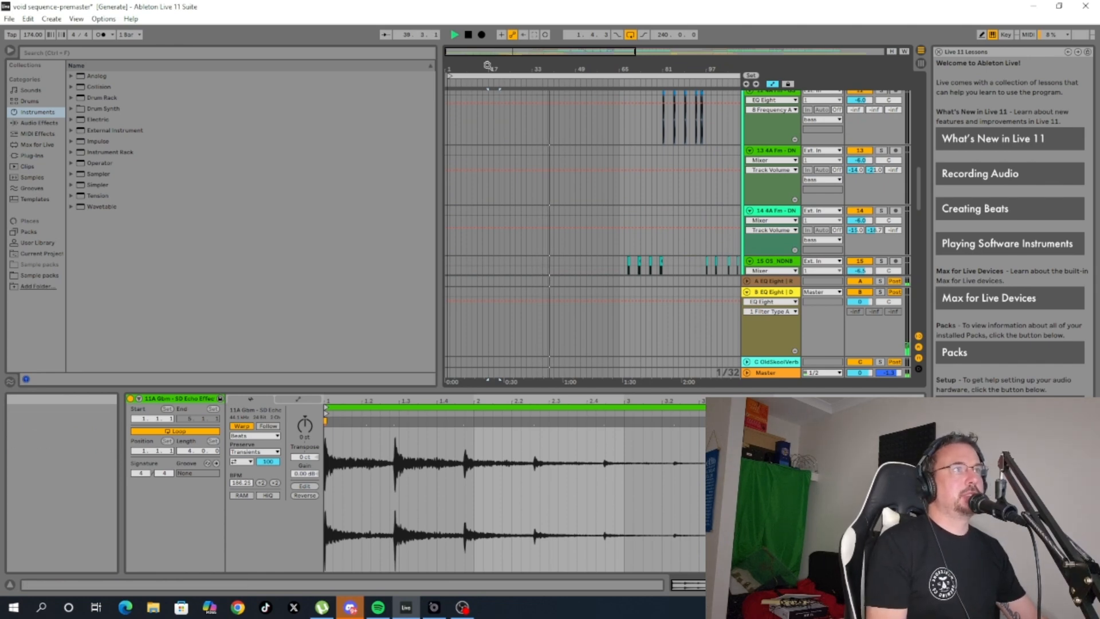
scroll(488, 117, down, 1)
scroll(487, 117, down, 10)
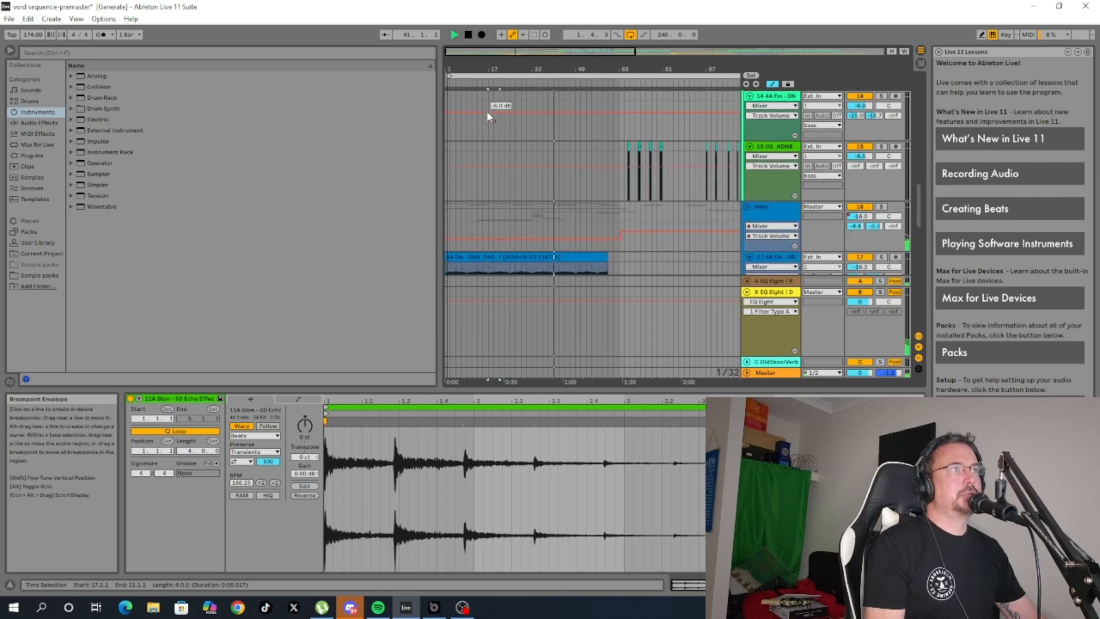
scroll(539, 191, down, 3)
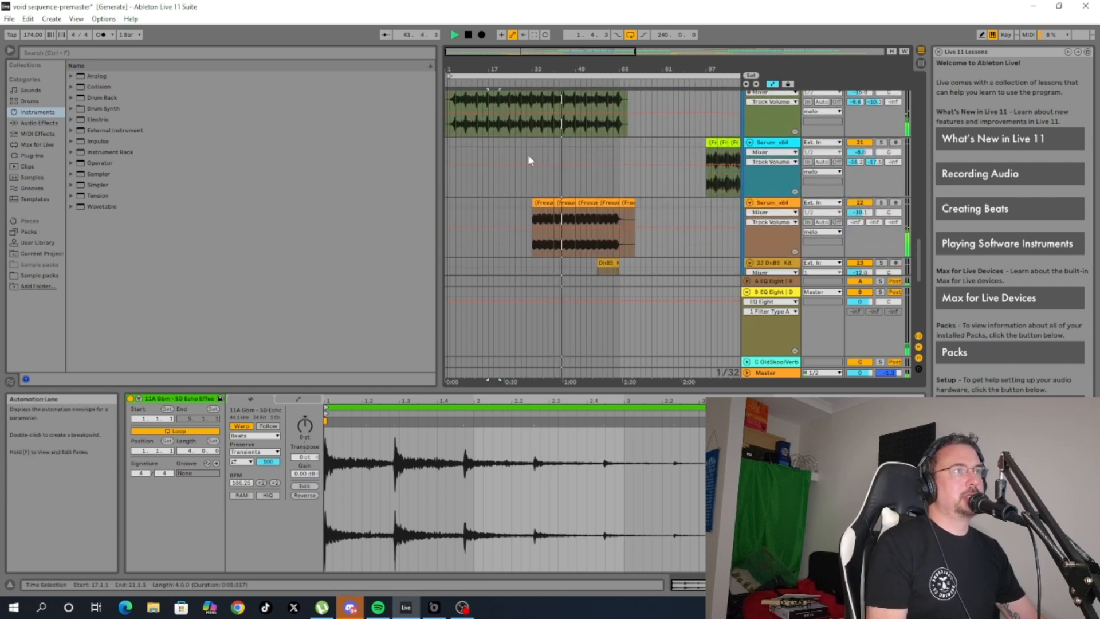
scroll(580, 187, down, 4)
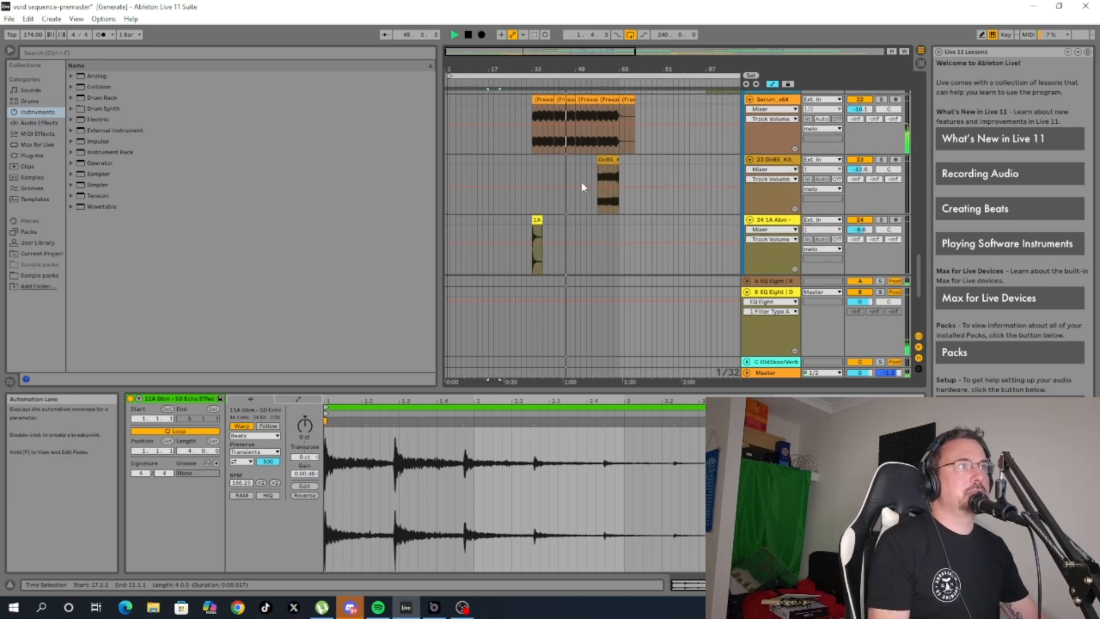
scroll(603, 172, up, 10)
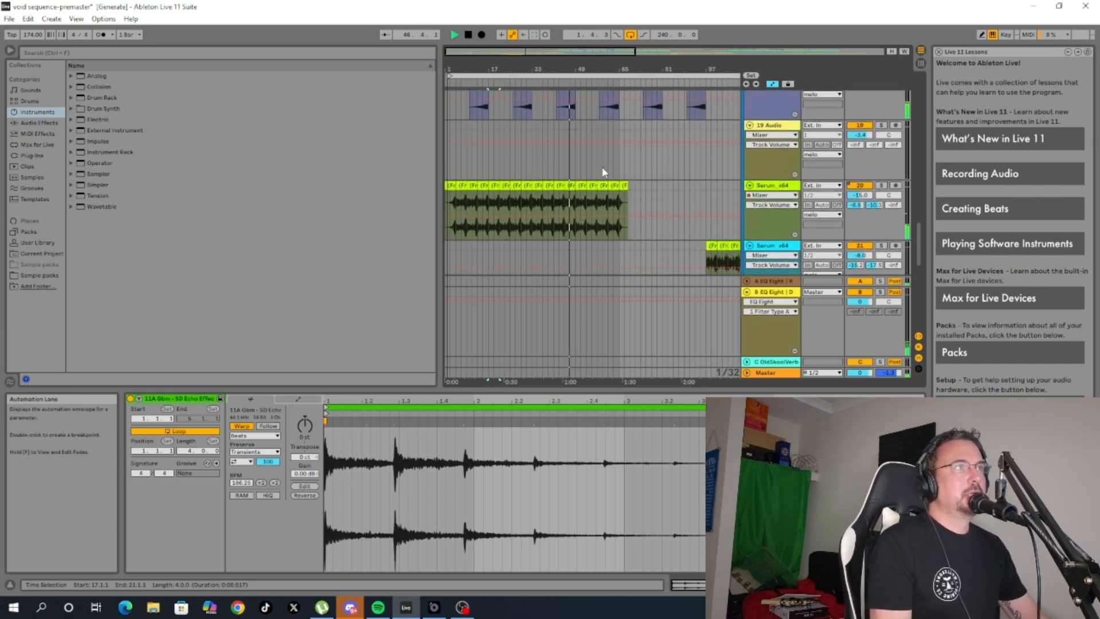
scroll(602, 167, down, 7)
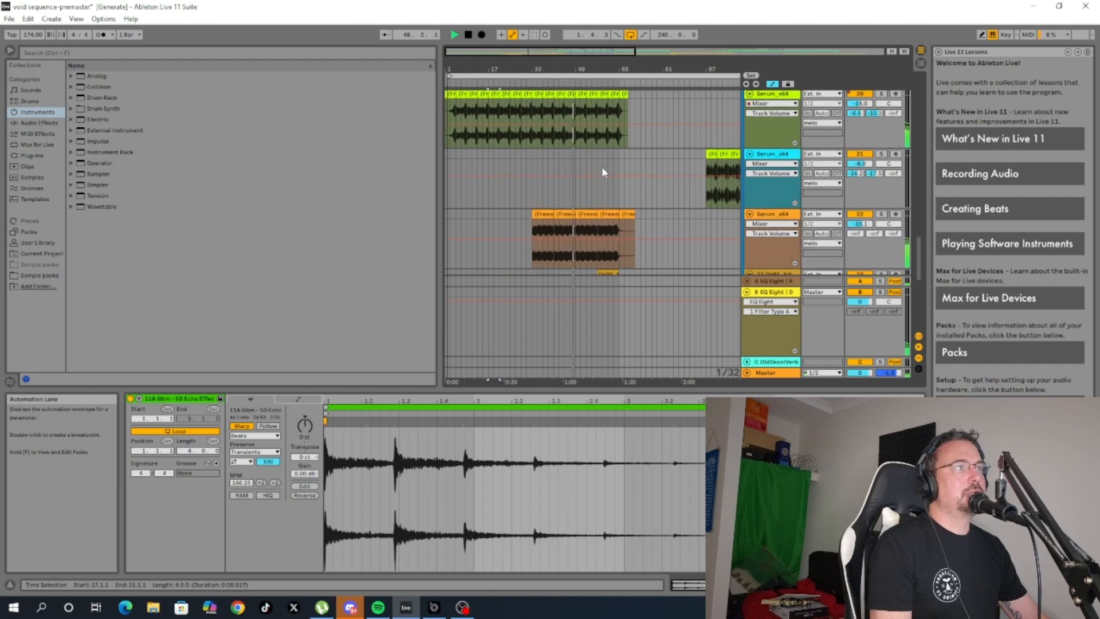
scroll(603, 172, up, 7)
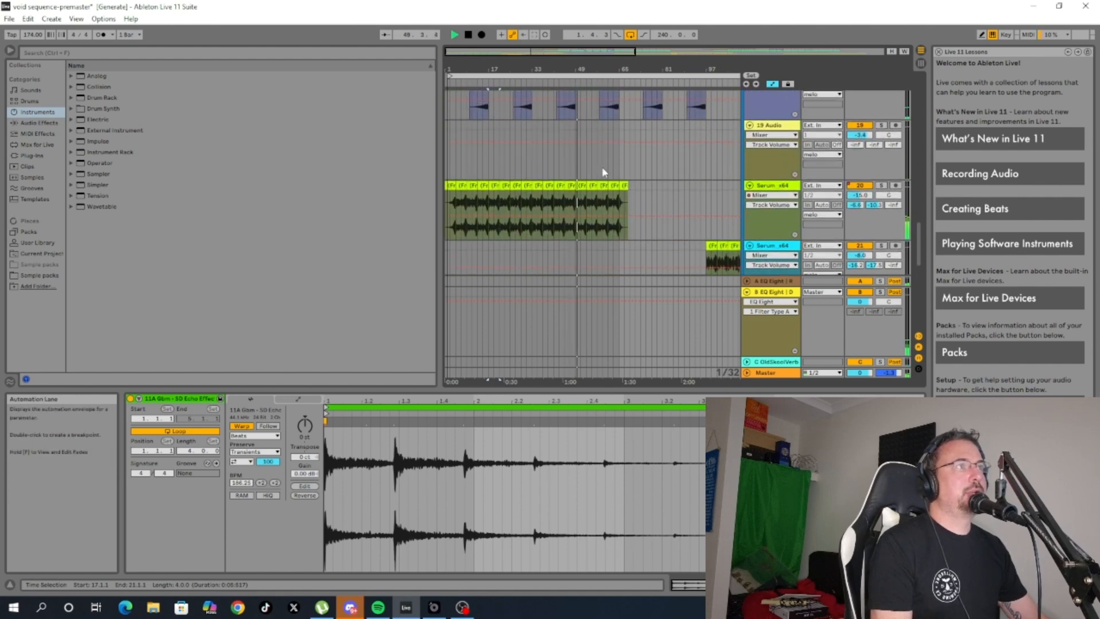
scroll(603, 171, up, 15)
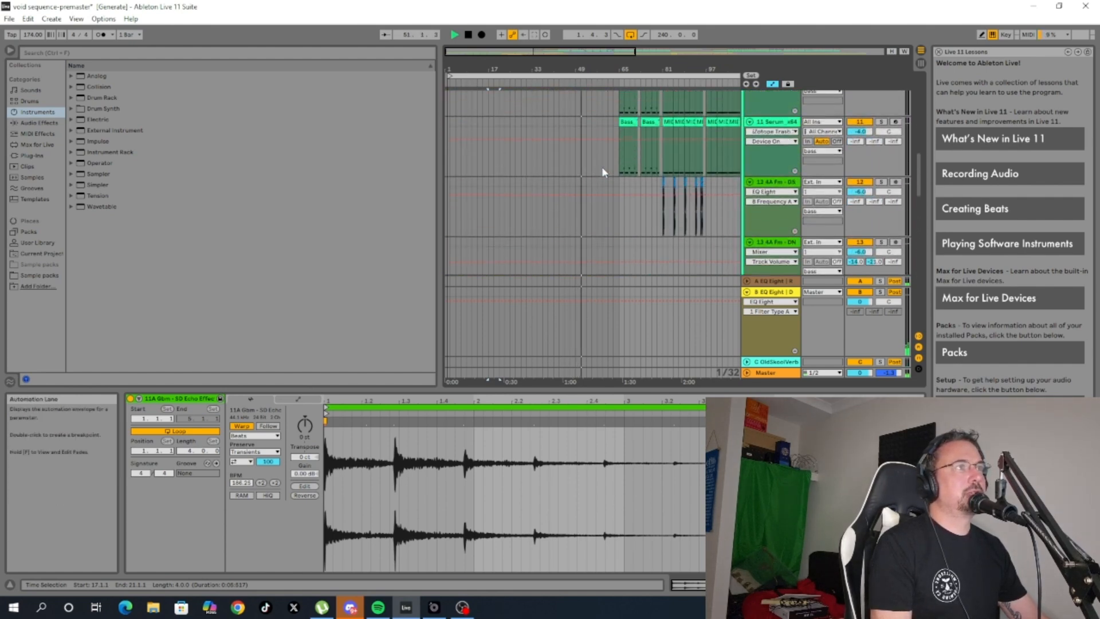
scroll(602, 166, up, 4)
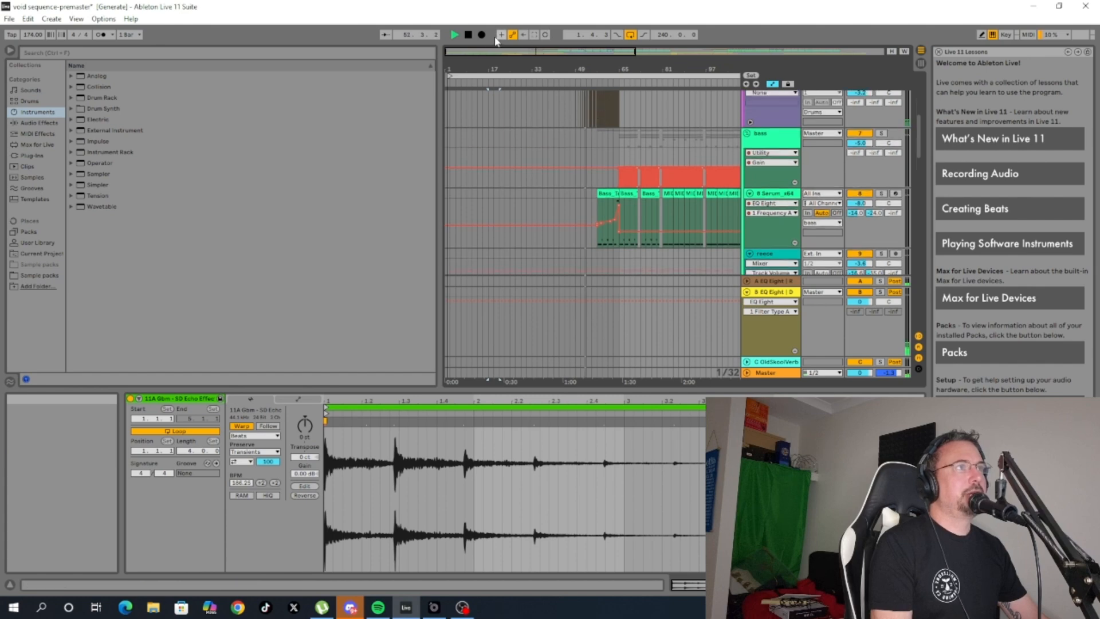
click(469, 35)
Show the device chain of the 6 Audio track in the Drums group and select its EQ Eight.
scroll(646, 131, up, 5)
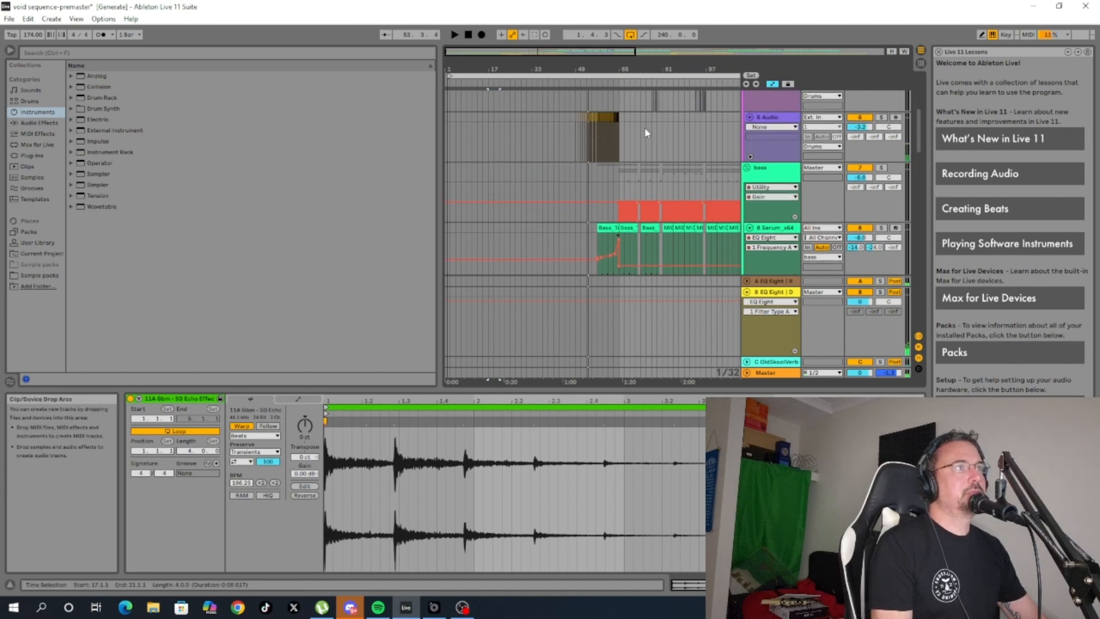
scroll(647, 131, down, 3)
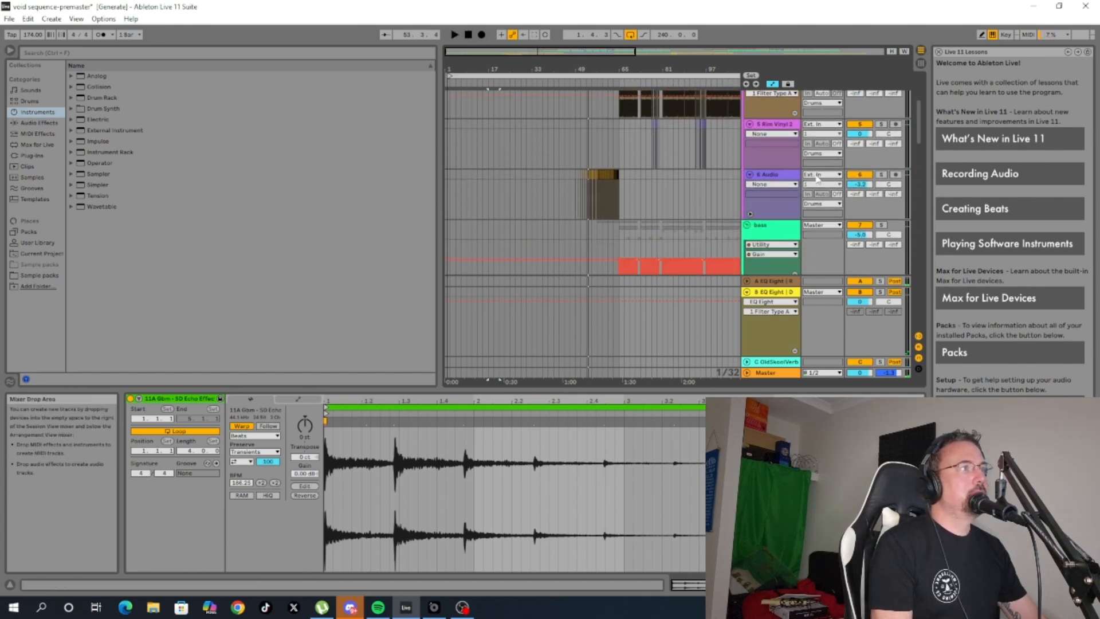
double_click(788, 176)
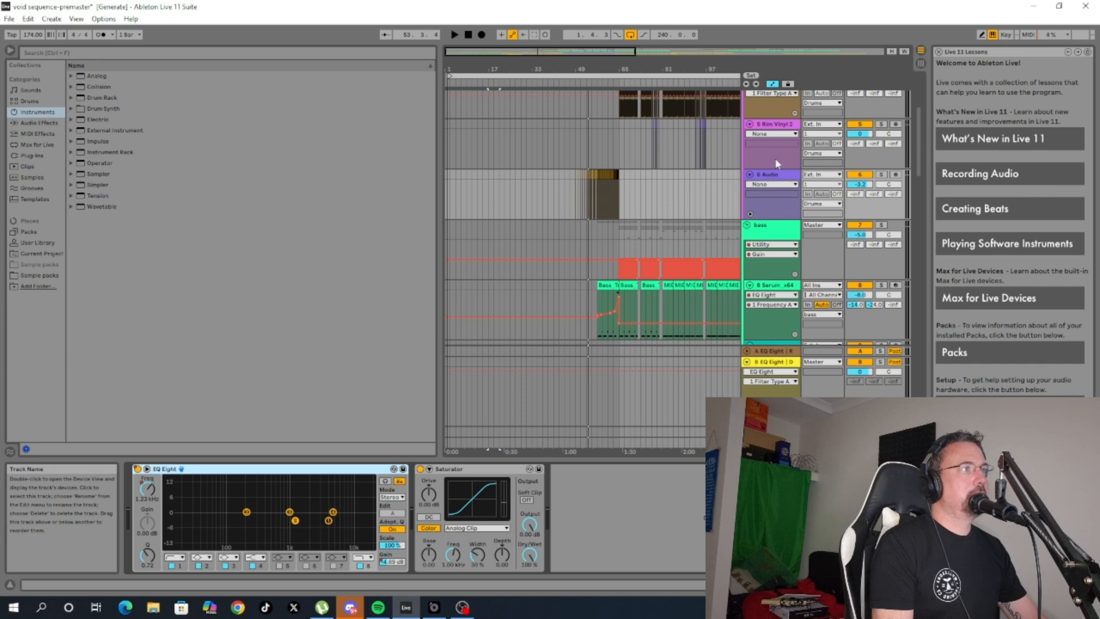
click(771, 176)
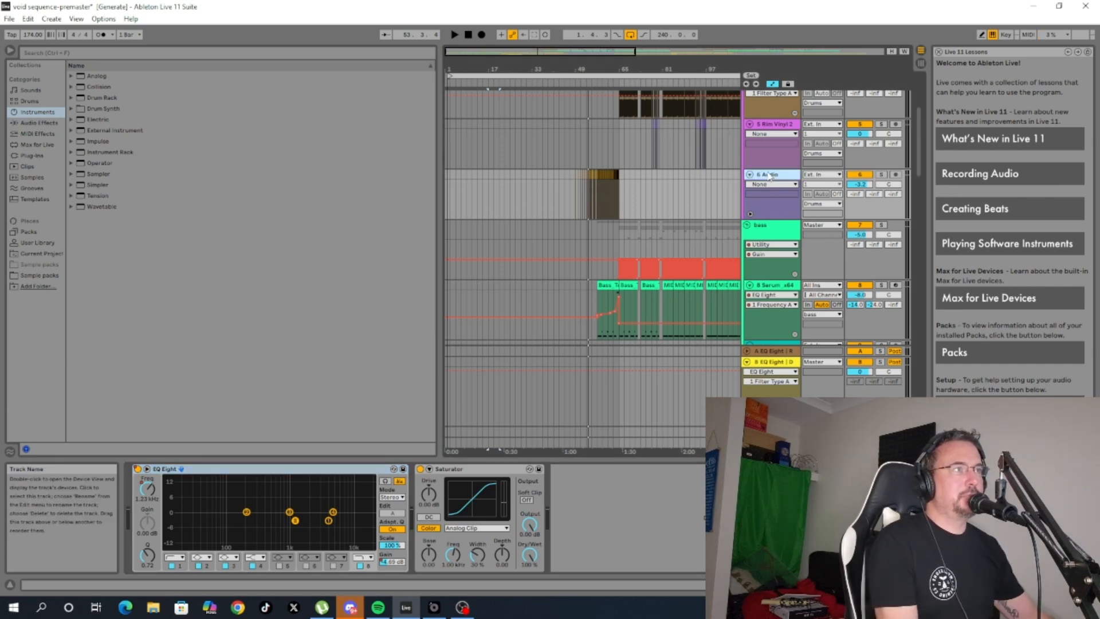
click(344, 472)
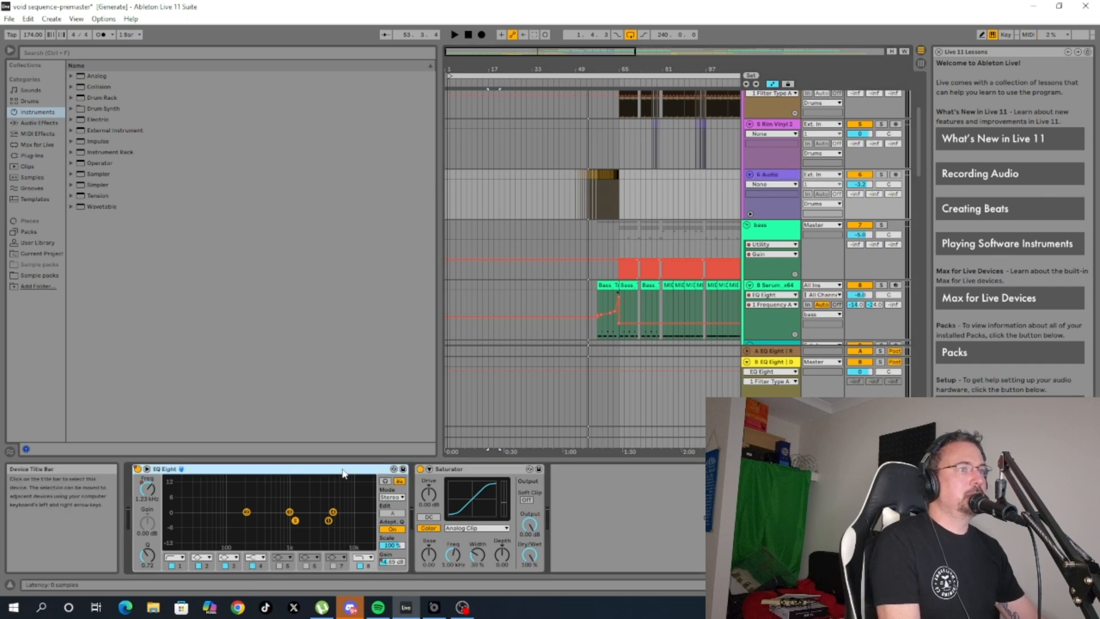
Show the EQ Eight filter 1 frequency automation on the 6 Audio track.
drag(600, 52, 601, 80)
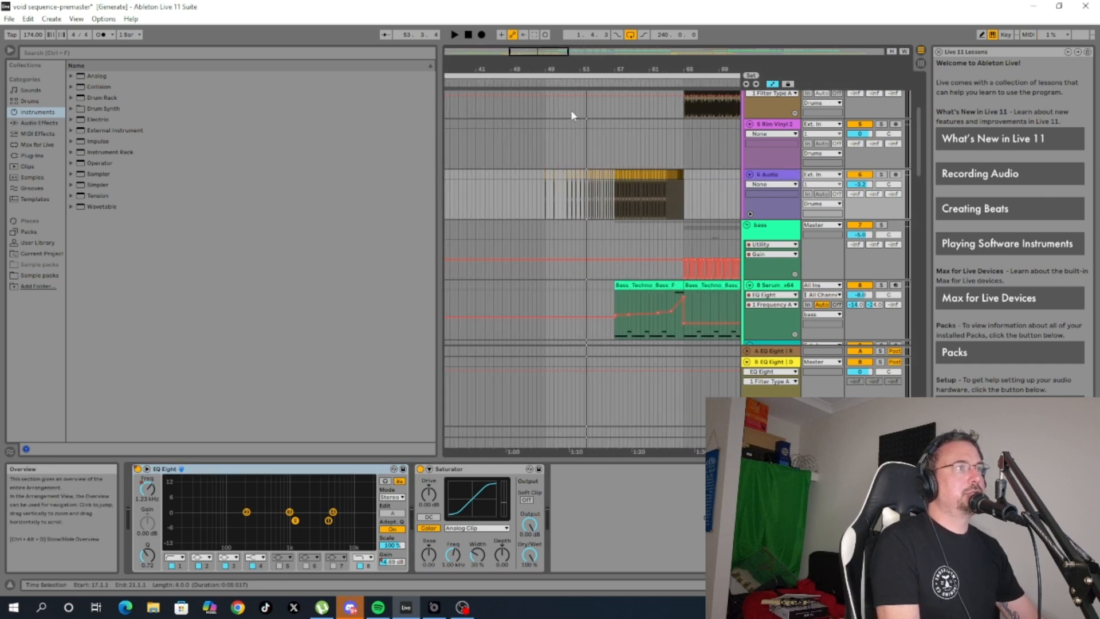
click(770, 184)
click(770, 202)
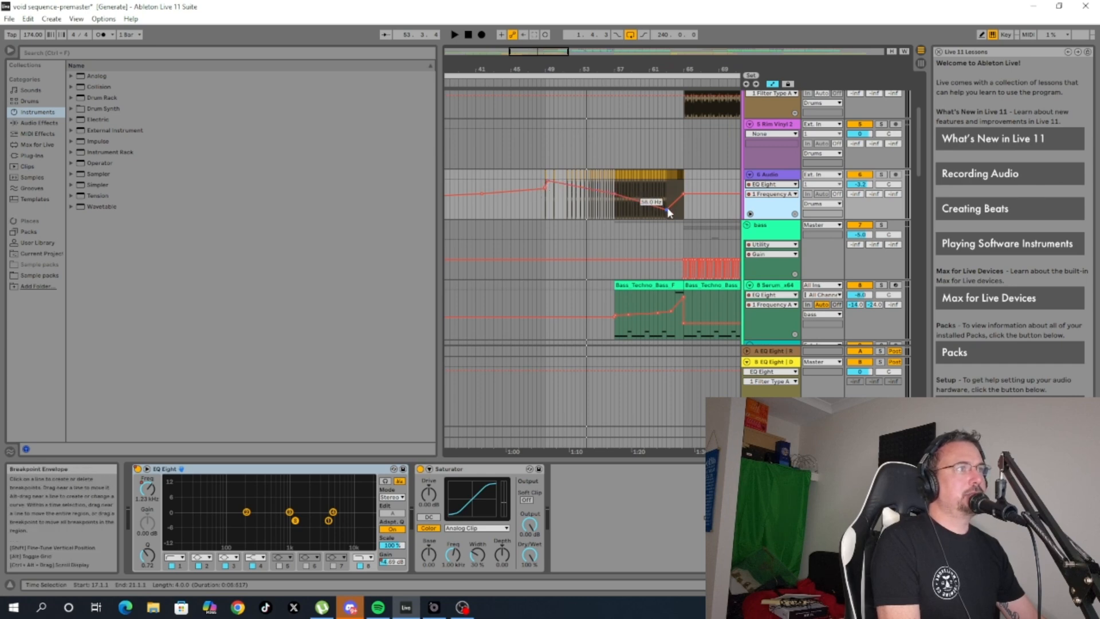
Play from just before bar 49, solo the 6 Audio track to hear its filter sweep, and stop playback.
click(540, 81)
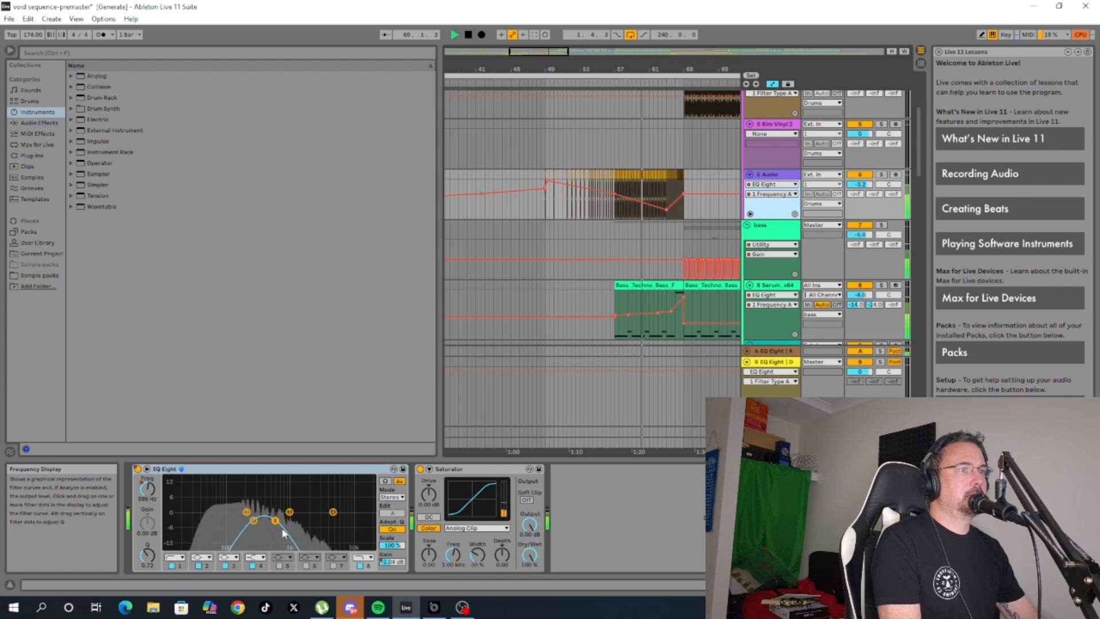
click(882, 175)
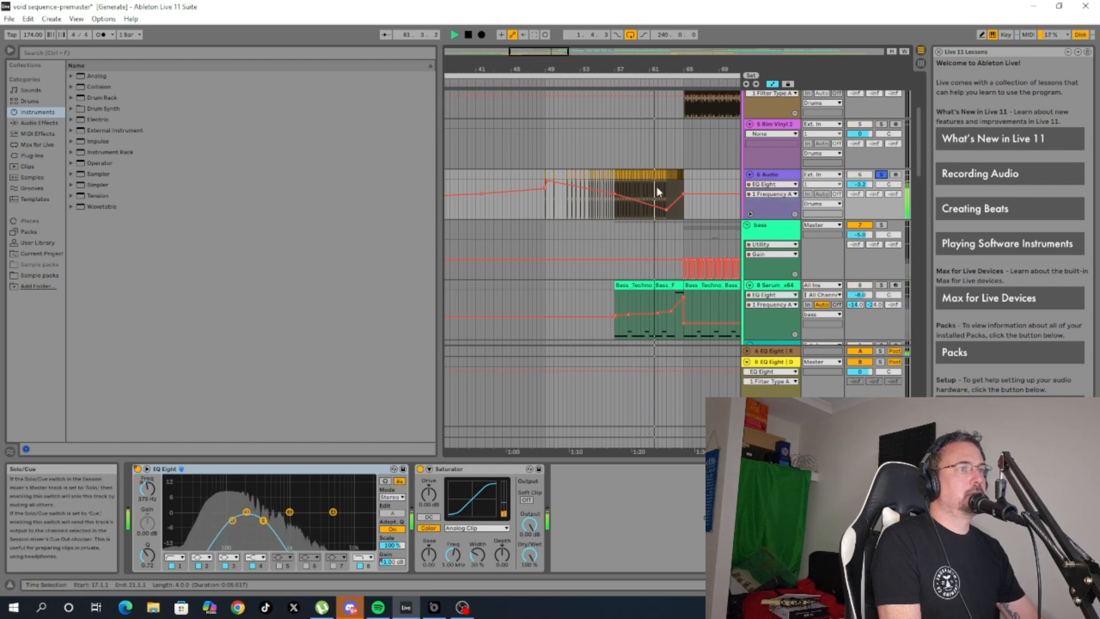
click(468, 37)
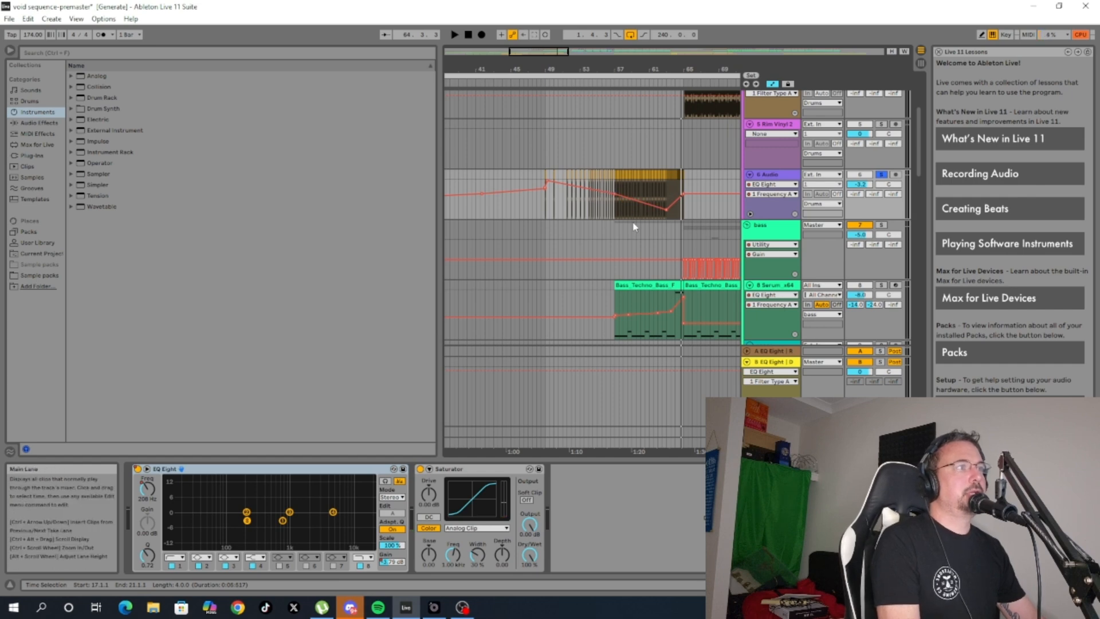
Select the first two Bass_Techno clips on the 8 Serum_x64 track in turn, ending on the clip at bar 57, to view the device chain.
scroll(653, 242, up, 3)
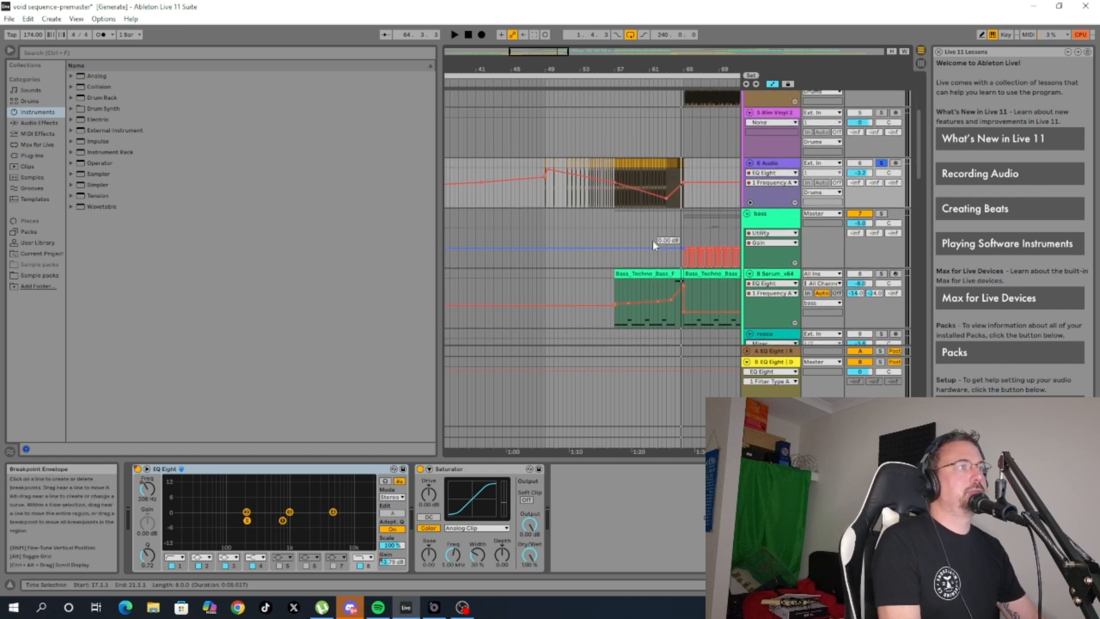
scroll(654, 243, down, 3)
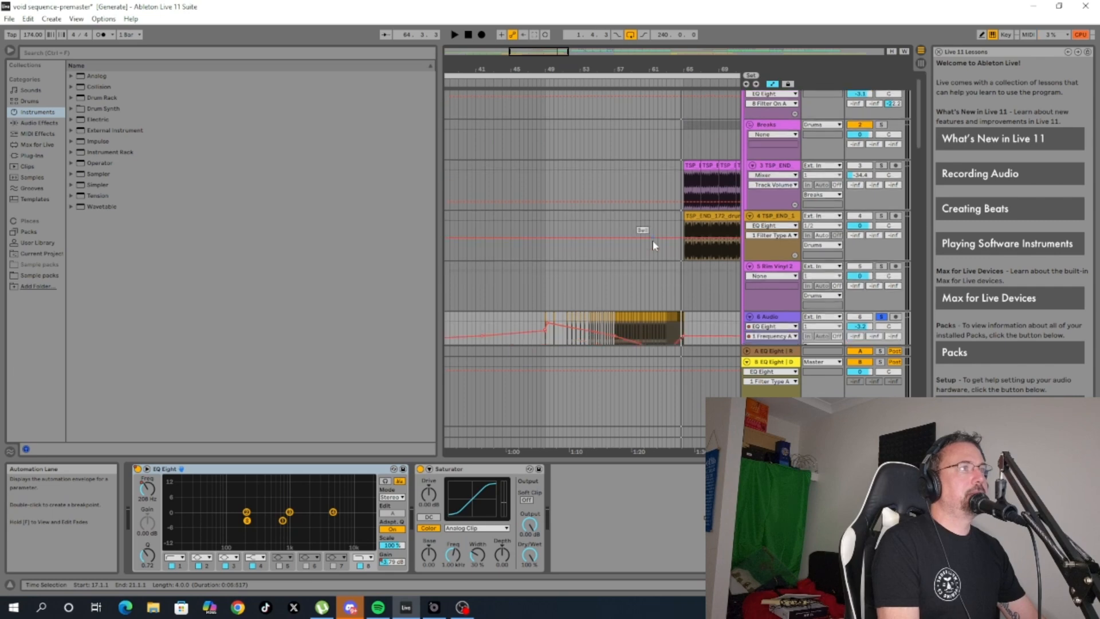
scroll(652, 245, down, 3)
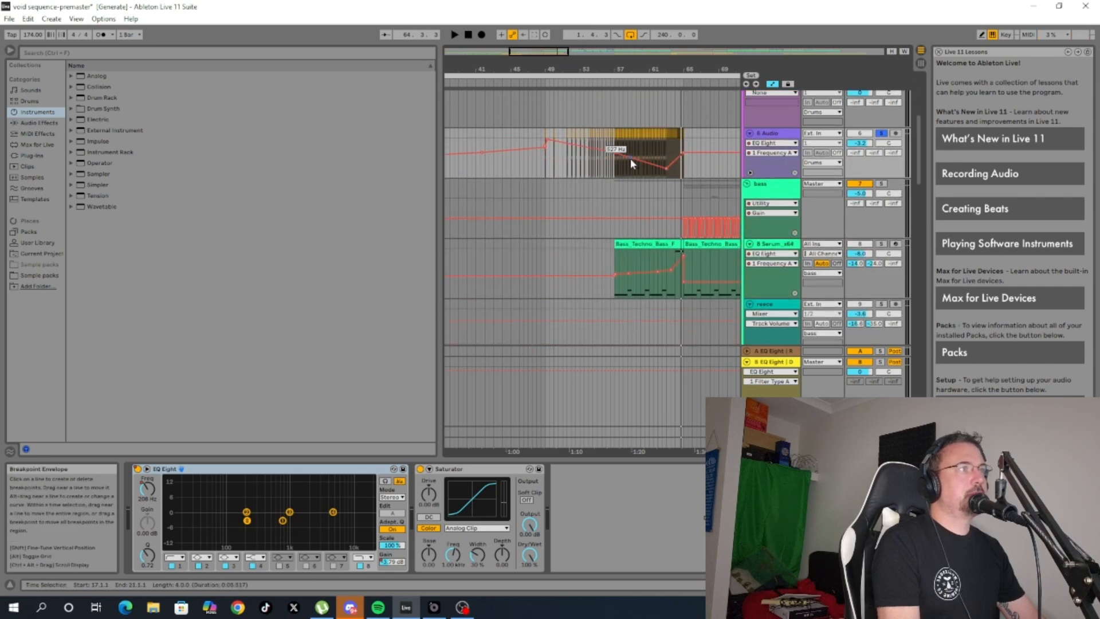
scroll(636, 189, down, 2)
scroll(638, 191, down, 3)
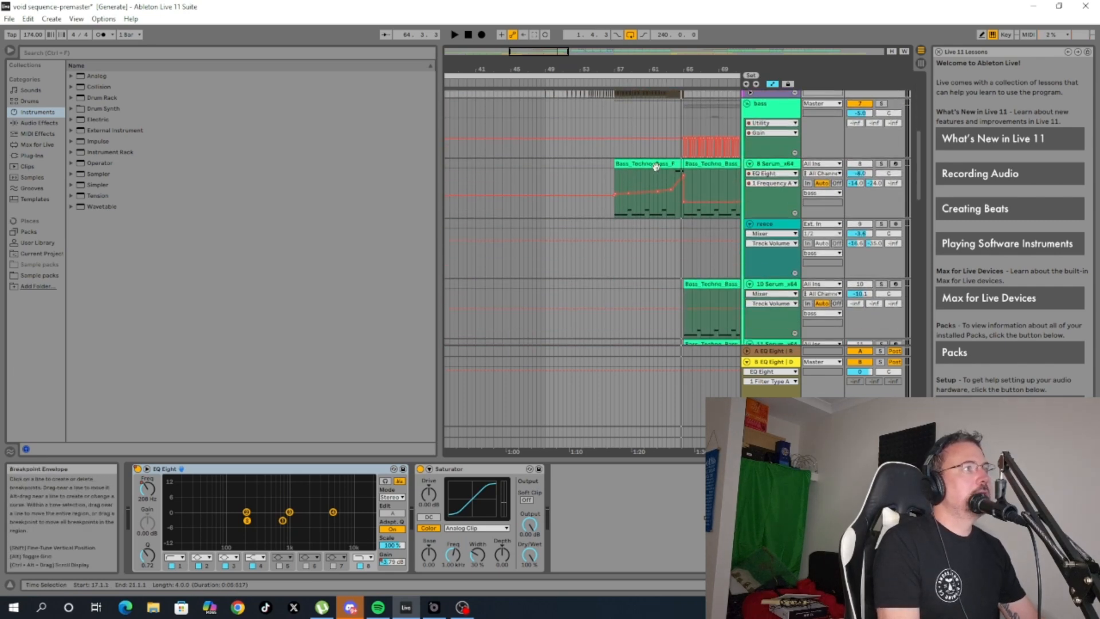
click(657, 164)
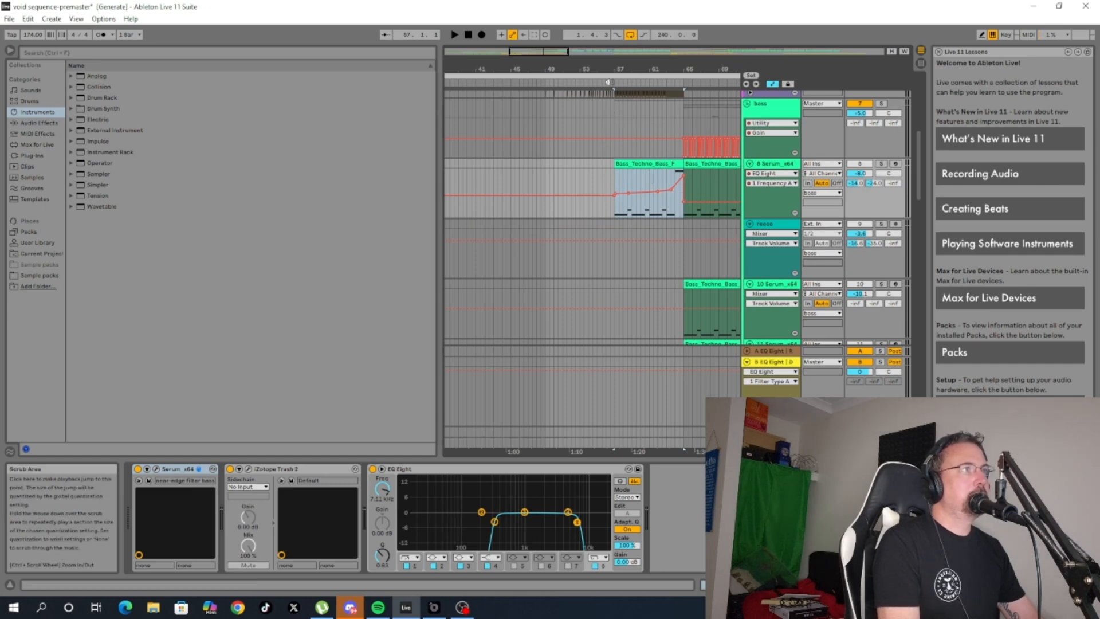
click(712, 164)
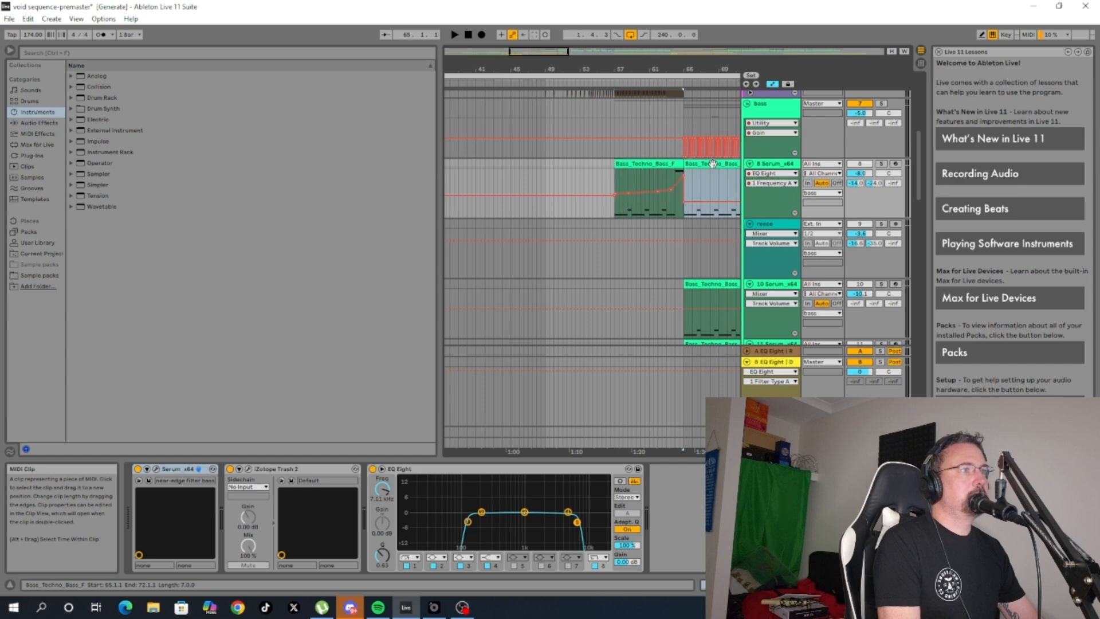
click(658, 163)
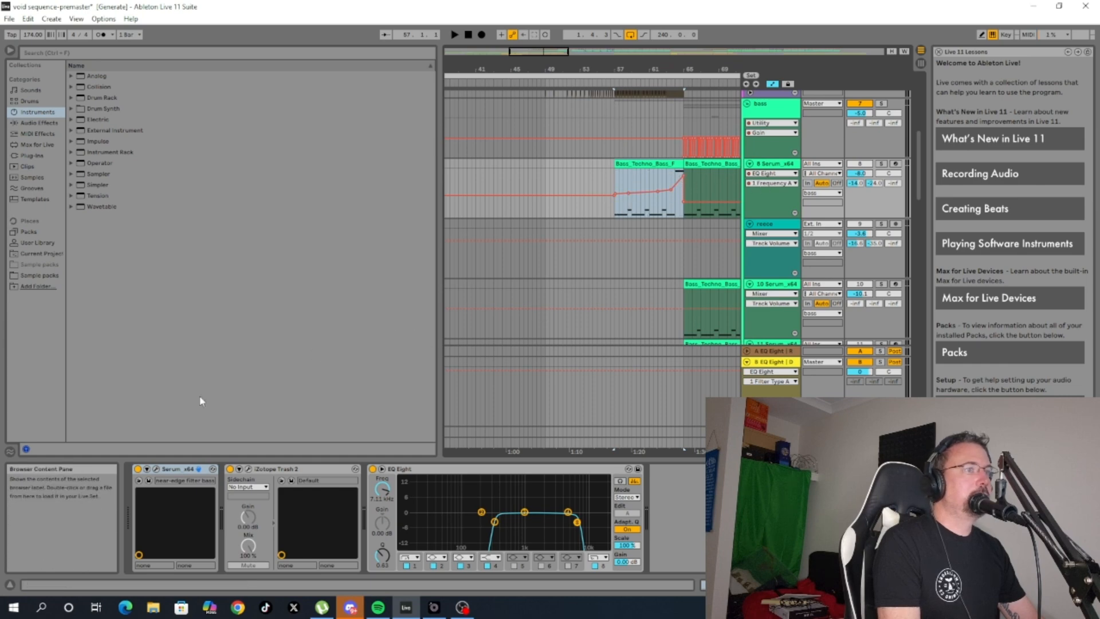
Open the Serum instrument of the 8 Serum_x64 track, solo the track and play test notes on its keyboard.
click(155, 470)
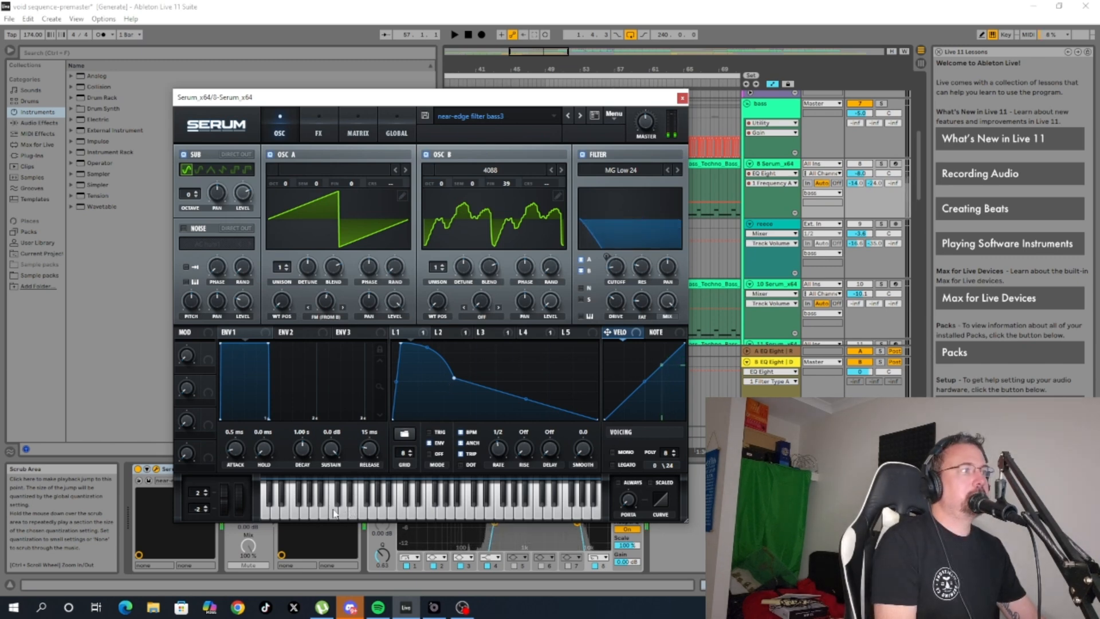
click(882, 164)
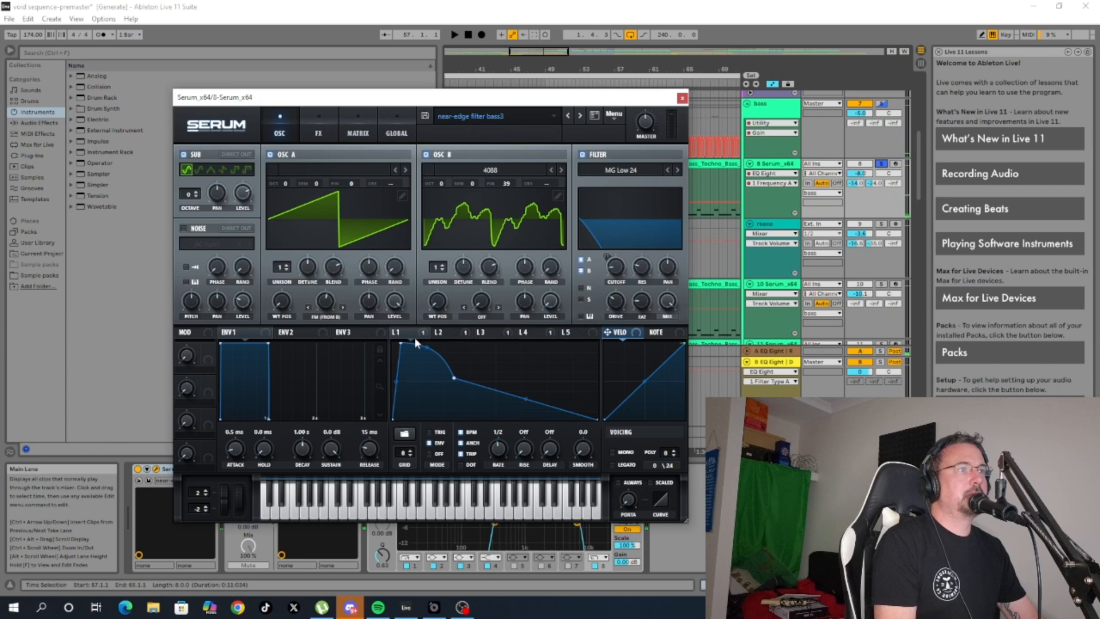
click(362, 498)
click(362, 498)
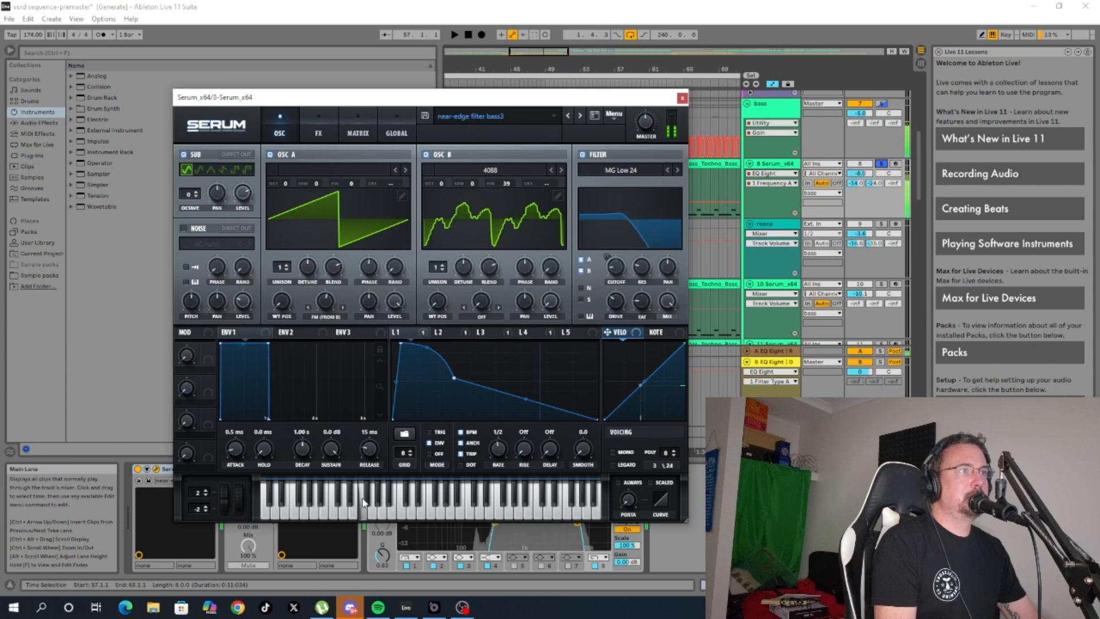
View the shapes of LFO 3, LFO 2 and LFO 4 in Serum while playing test notes.
click(488, 333)
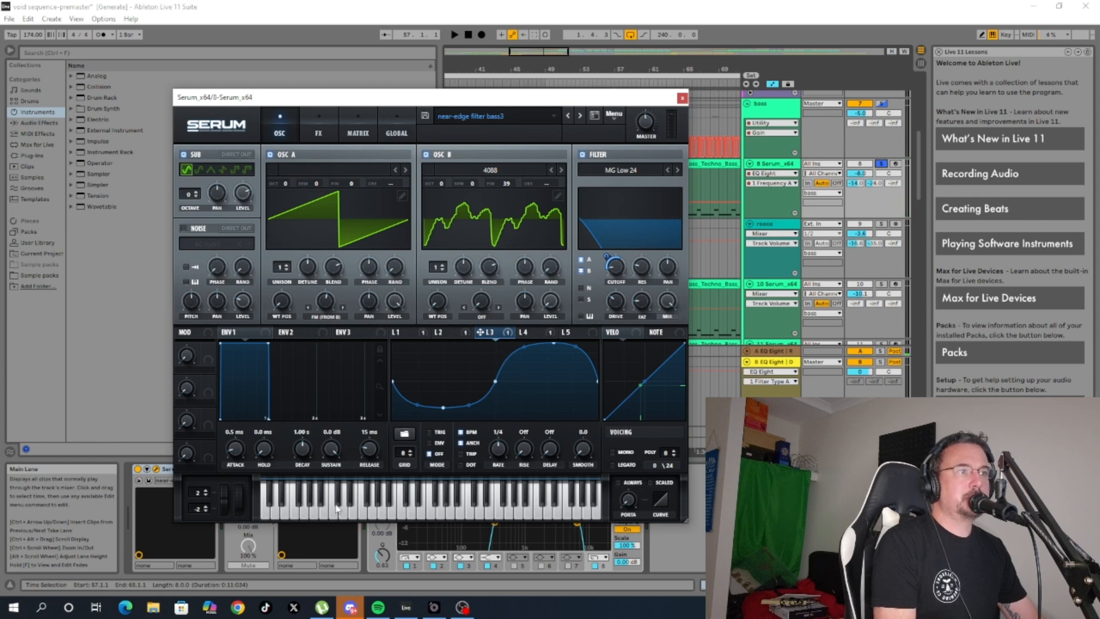
click(448, 333)
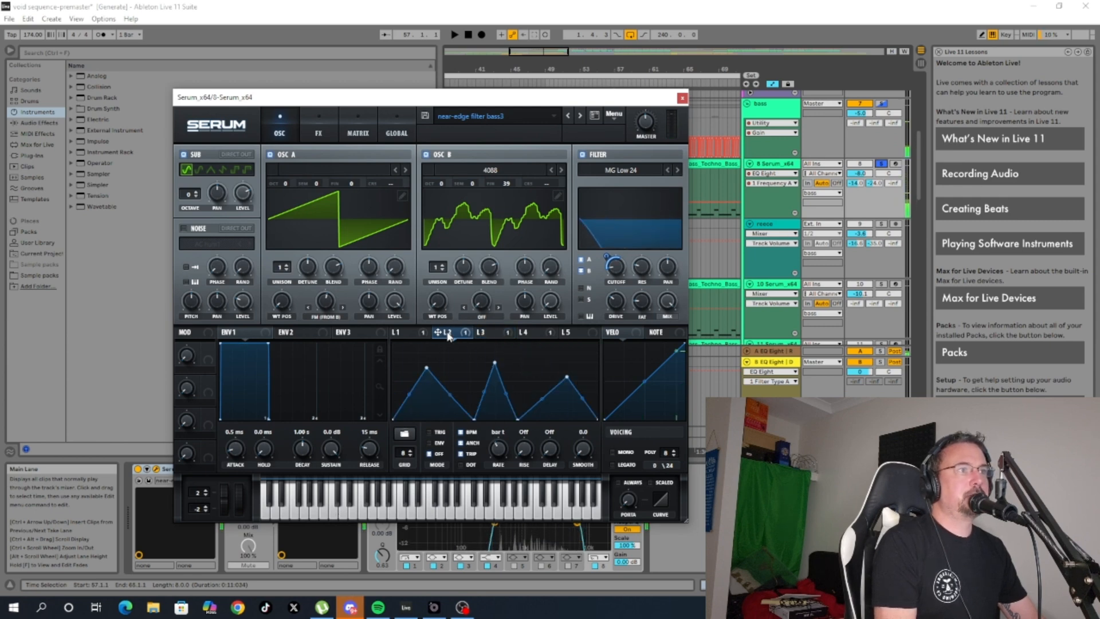
click(363, 494)
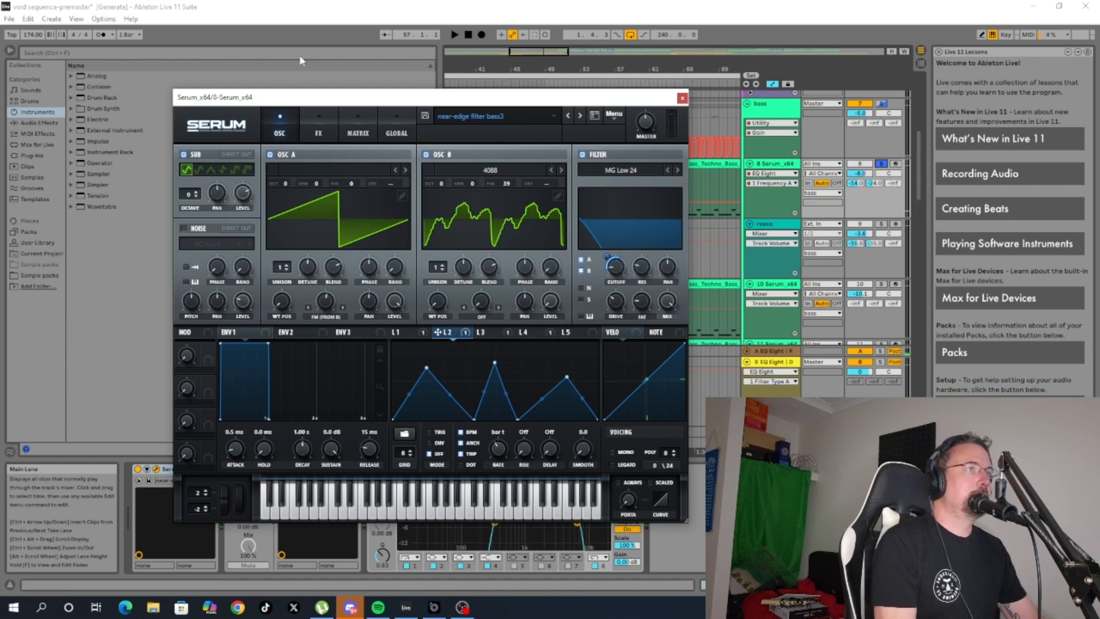
click(550, 335)
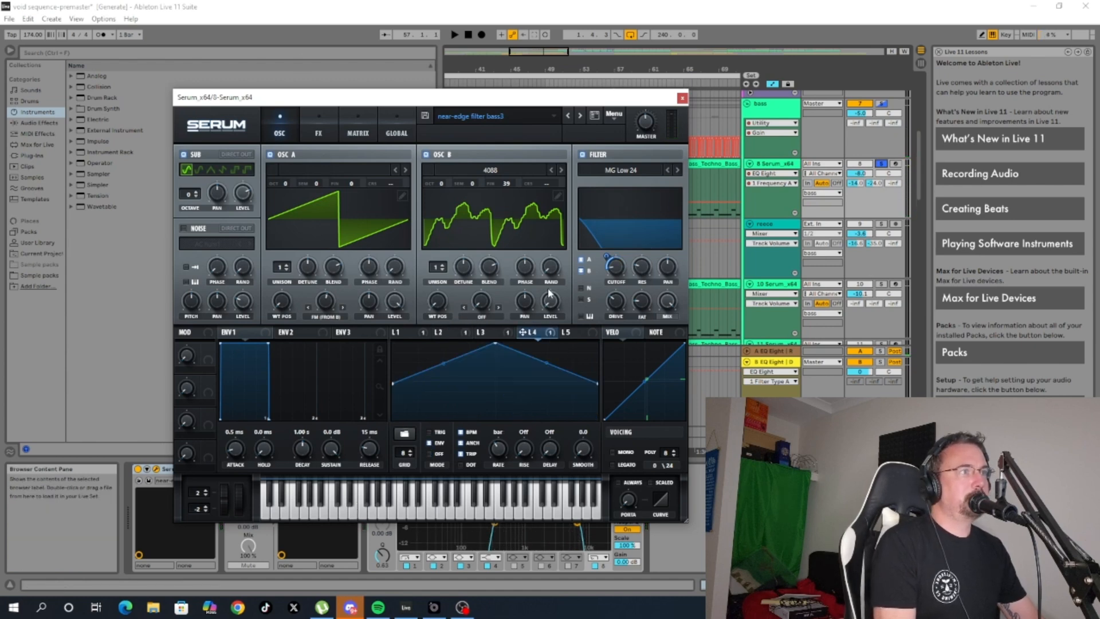
click(408, 512)
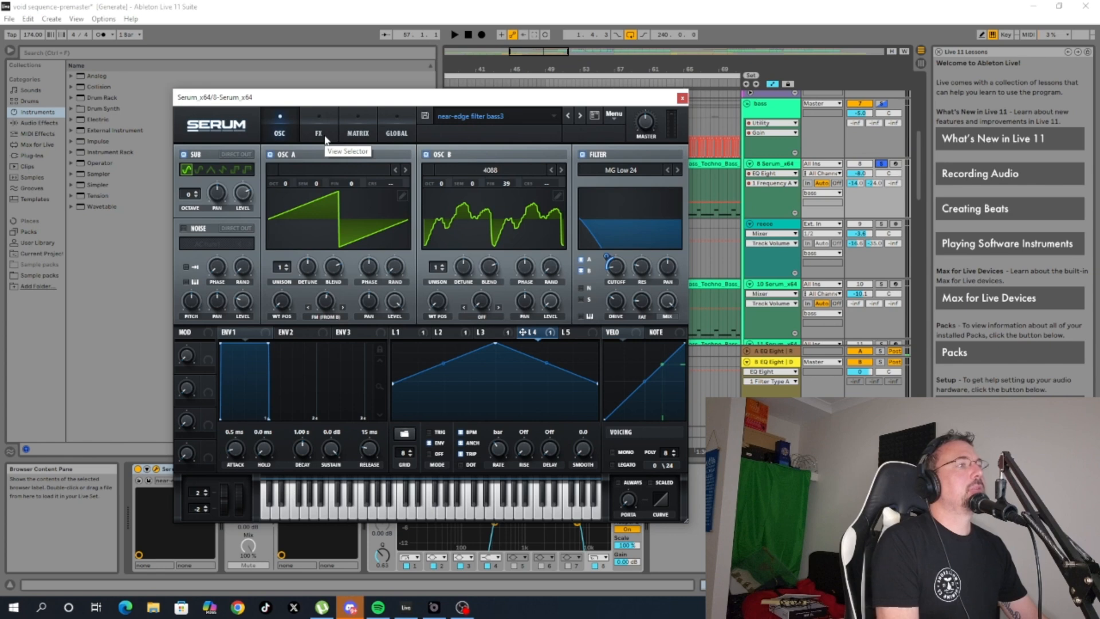
Go back through Serum's LFO 3, 2 and 1, view its FX page with the distortion, and close the plug-in window.
click(486, 334)
click(448, 331)
click(399, 331)
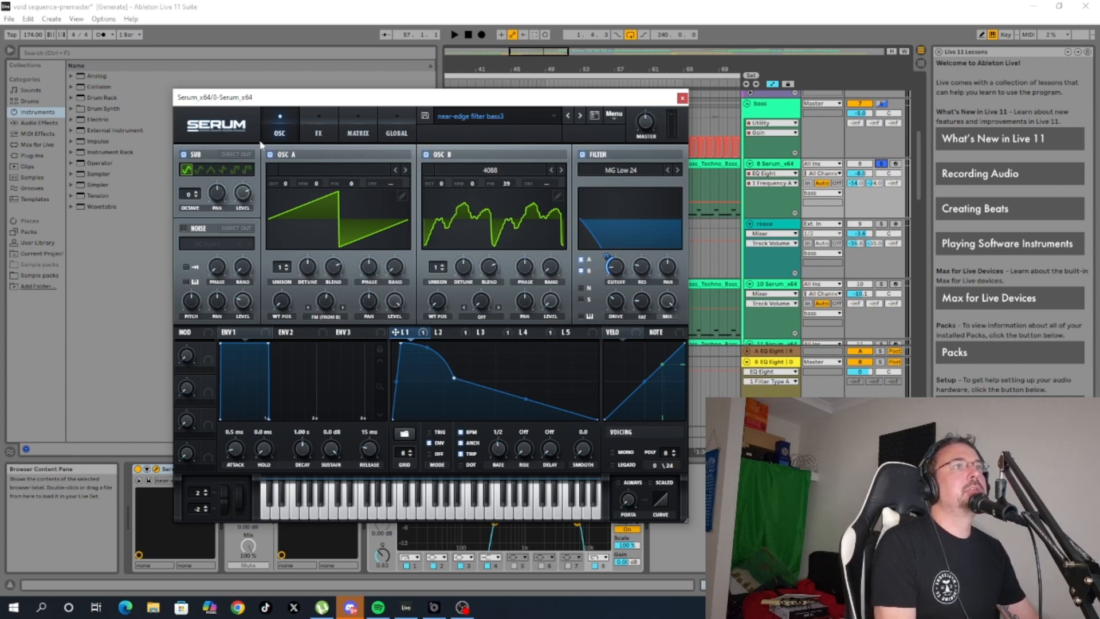
click(318, 131)
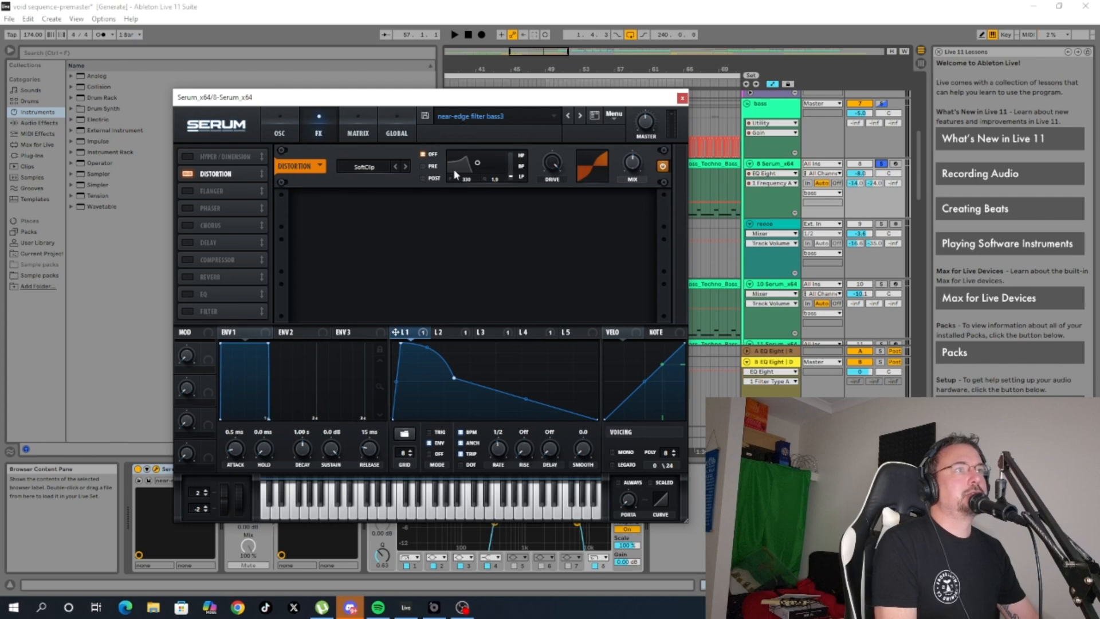
click(684, 98)
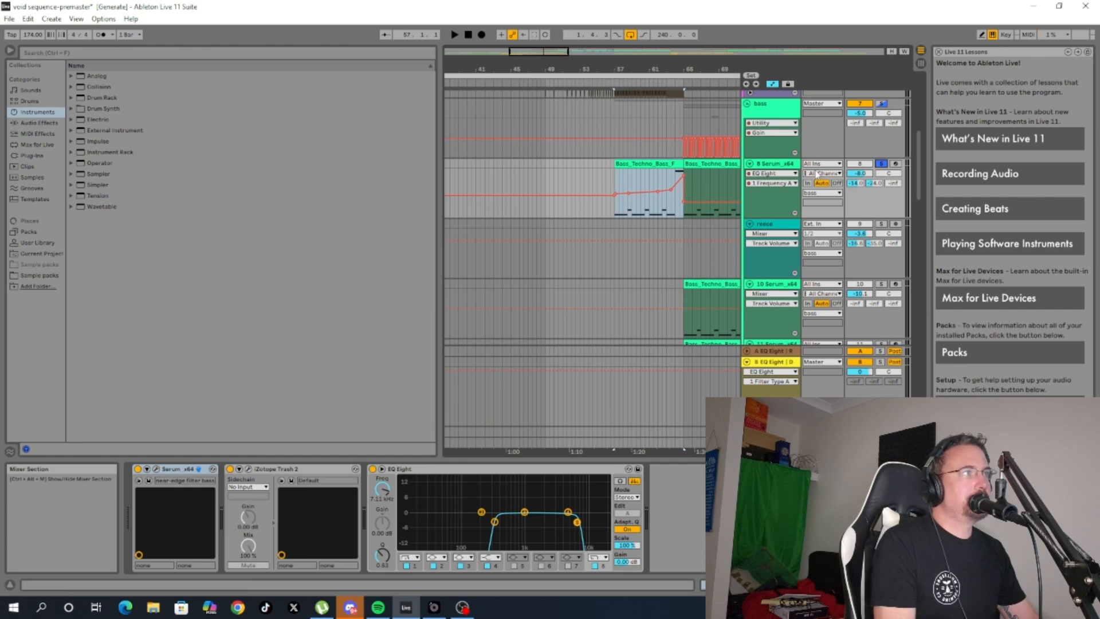
Open iZotope Trash 2 on the 8 Serum_x64 track, dismiss the preset manager, view the Stage 1 distortion type of each band, and close the plug-in.
click(248, 469)
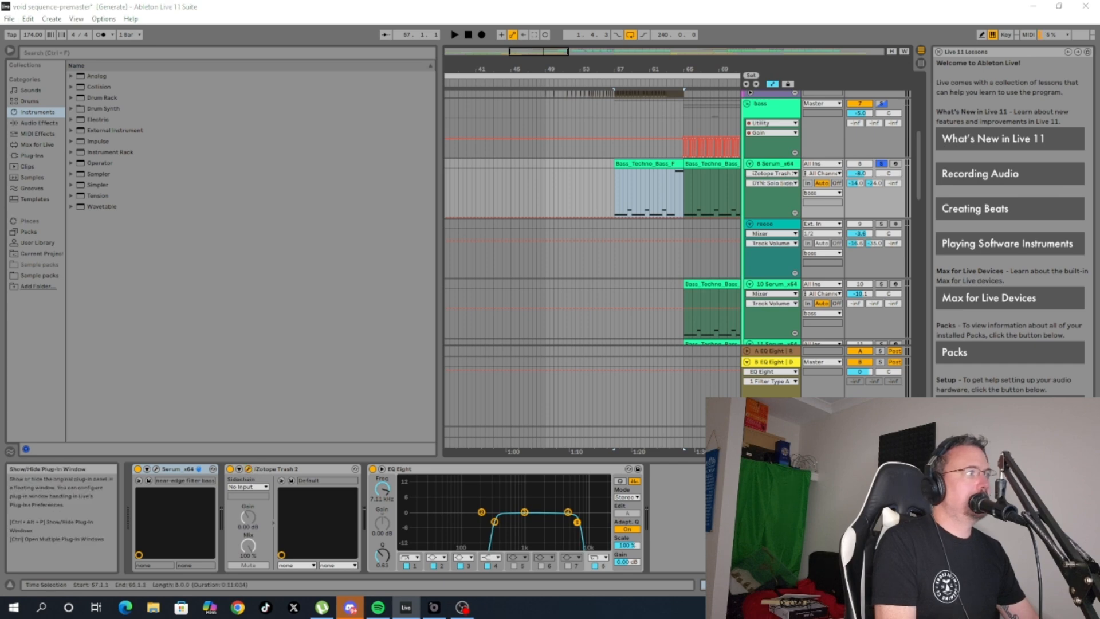
click(248, 469)
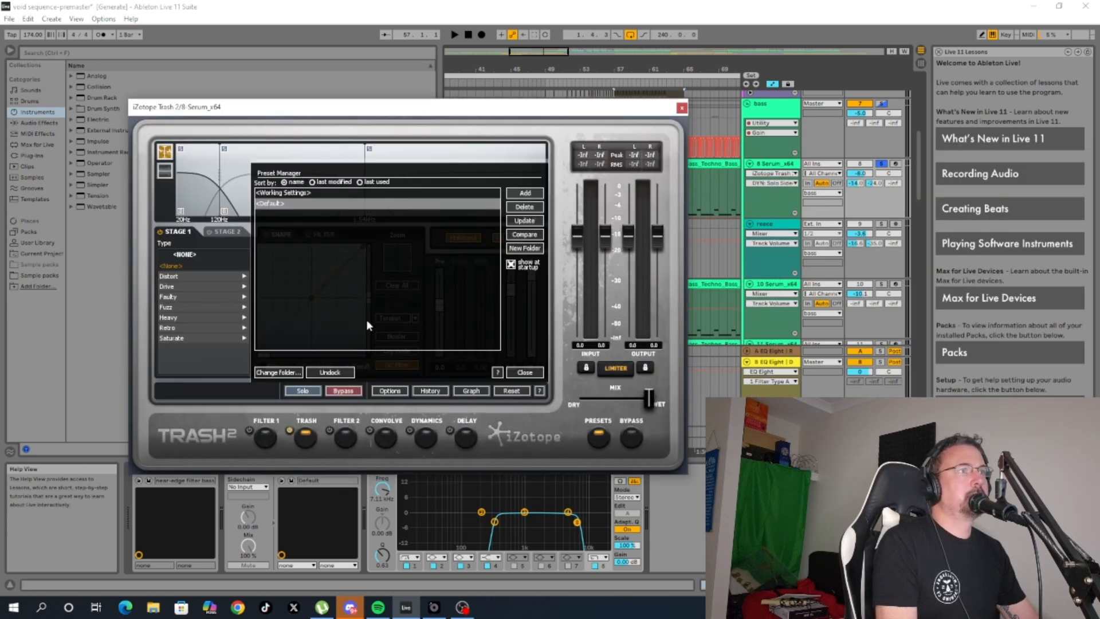
click(525, 372)
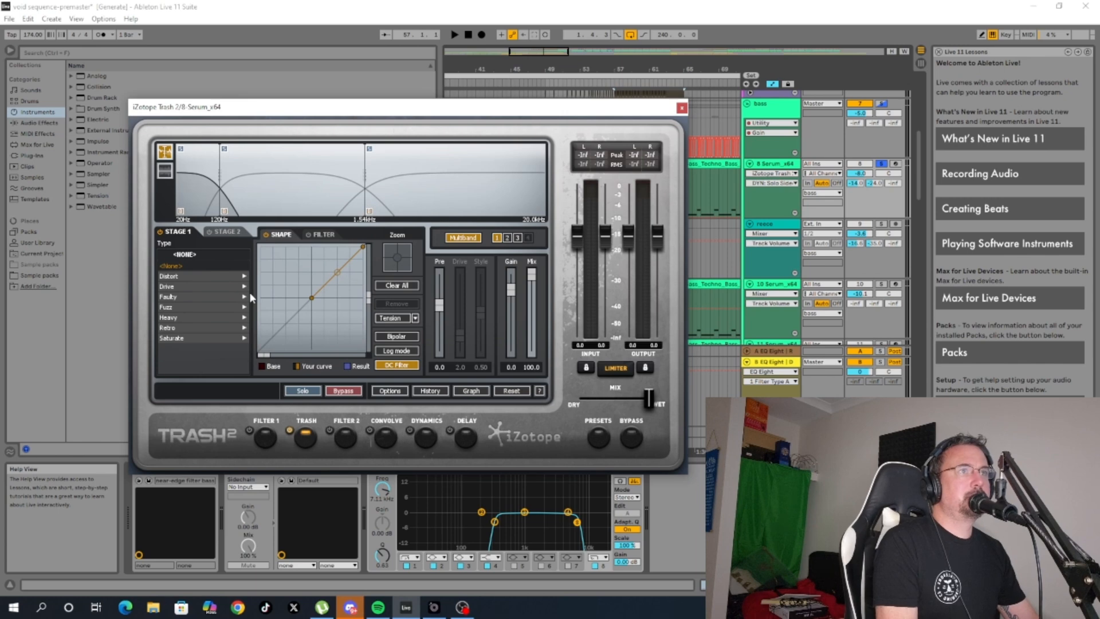
click(209, 340)
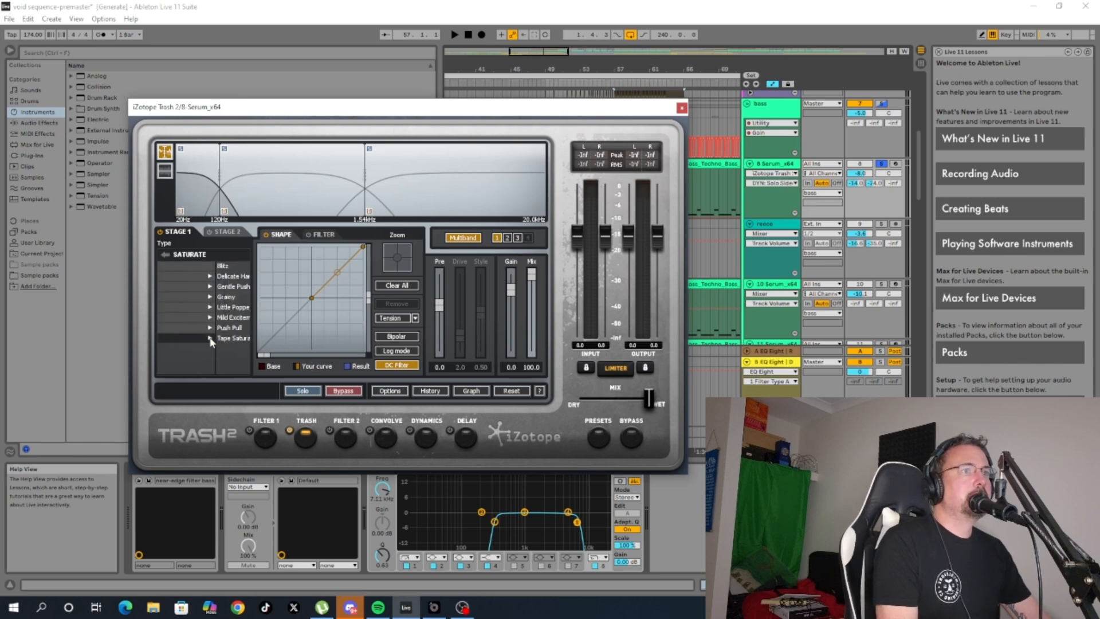
click(209, 338)
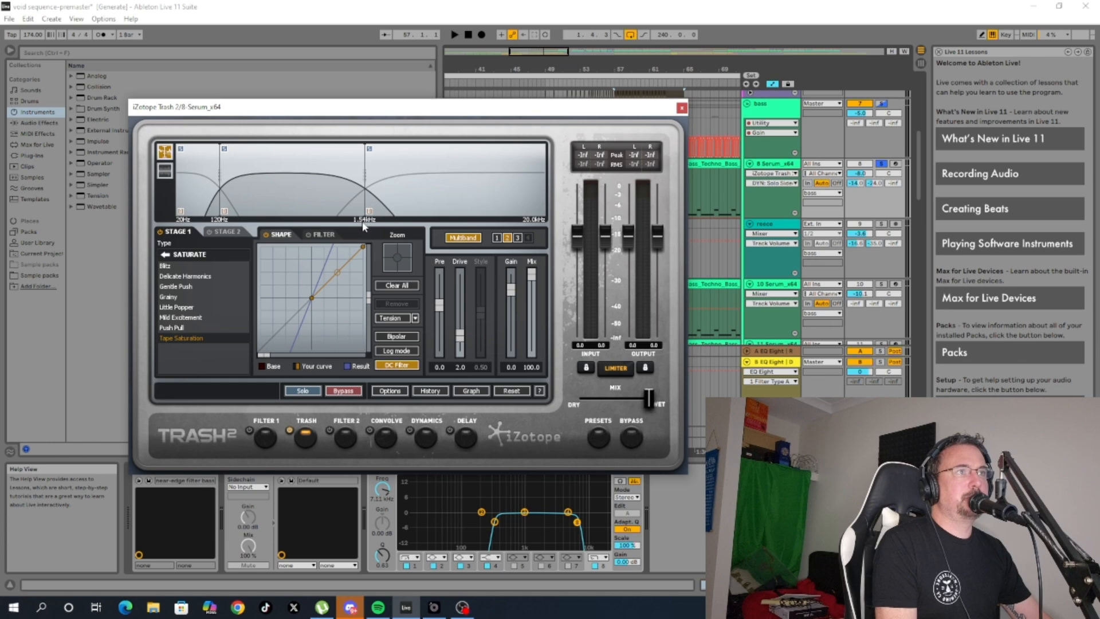
click(467, 199)
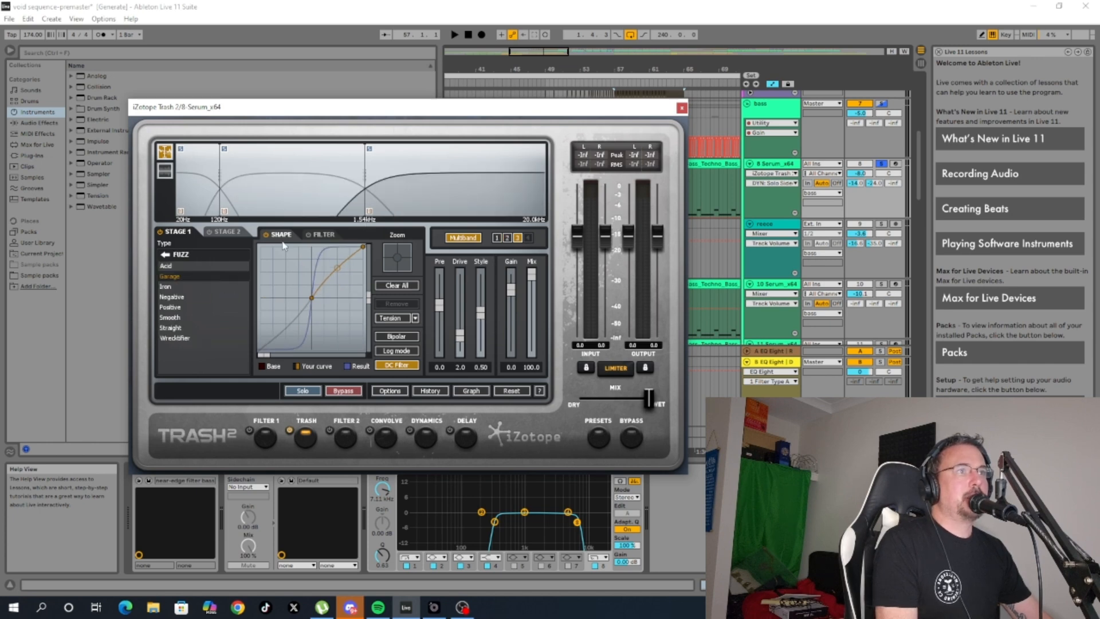
click(682, 107)
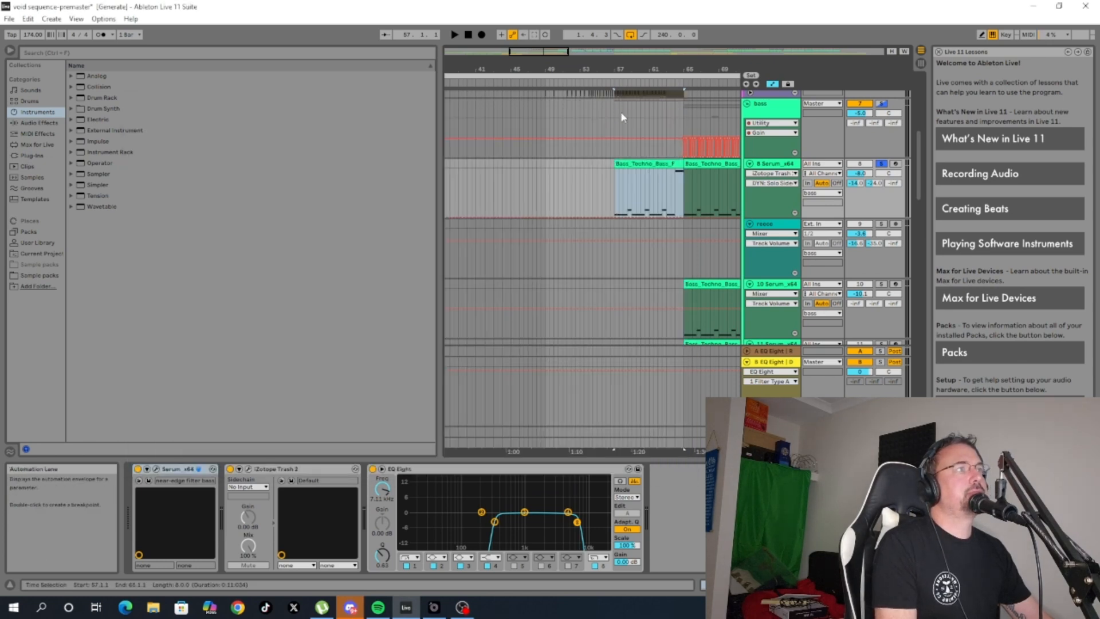
Play the mix from just before bar 57 with track 8's solo off, look over the drum and bass tracks, and stop playback.
click(609, 81)
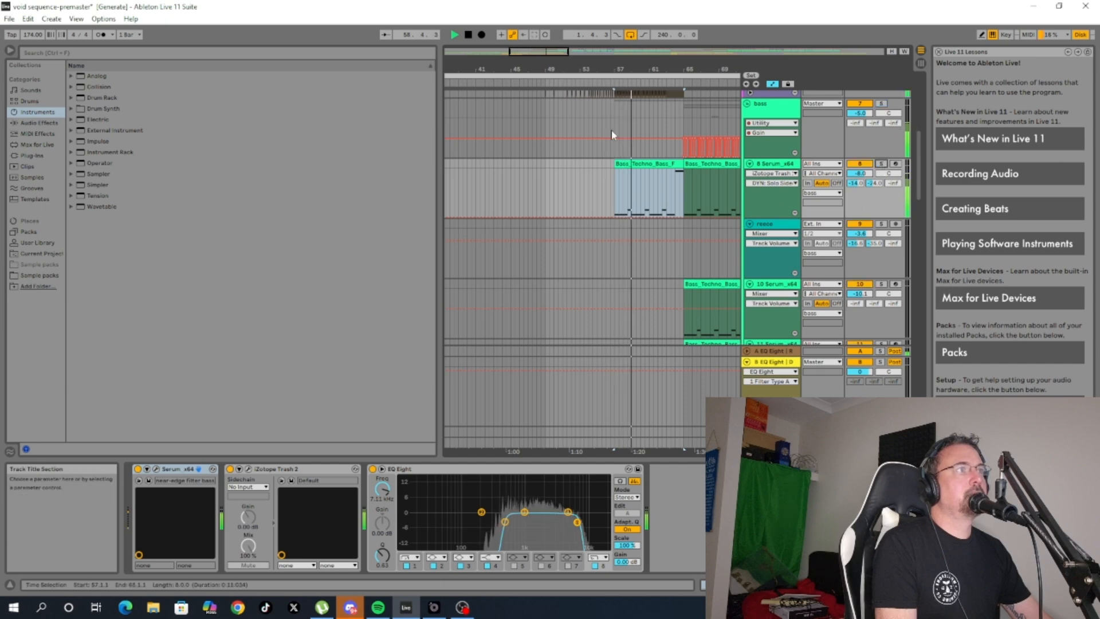
scroll(646, 258, down, 2)
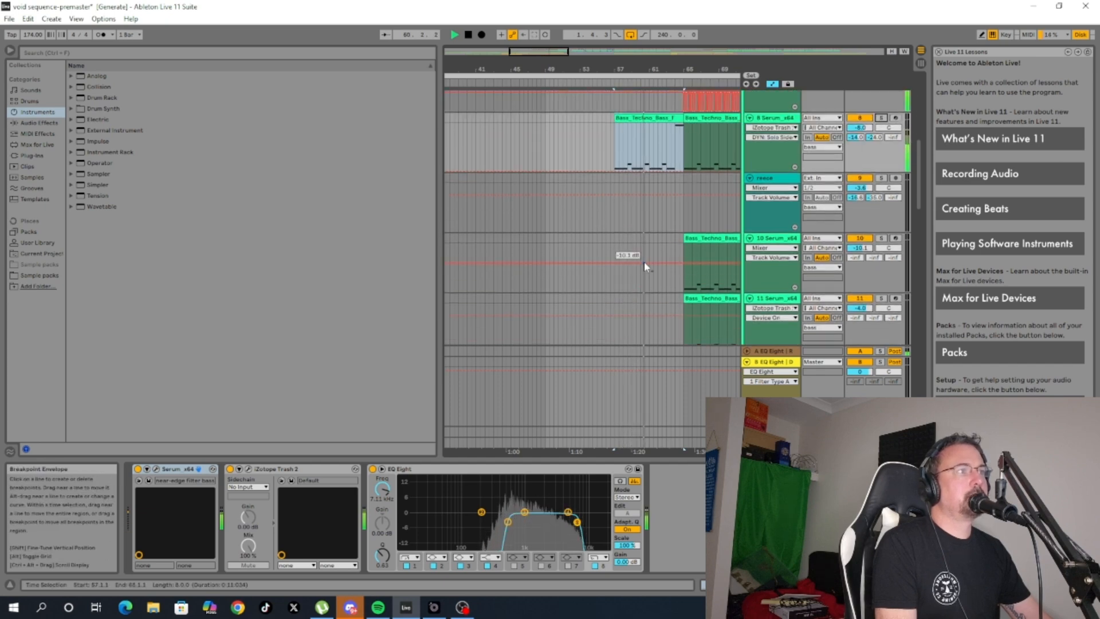
scroll(644, 261, up, 10)
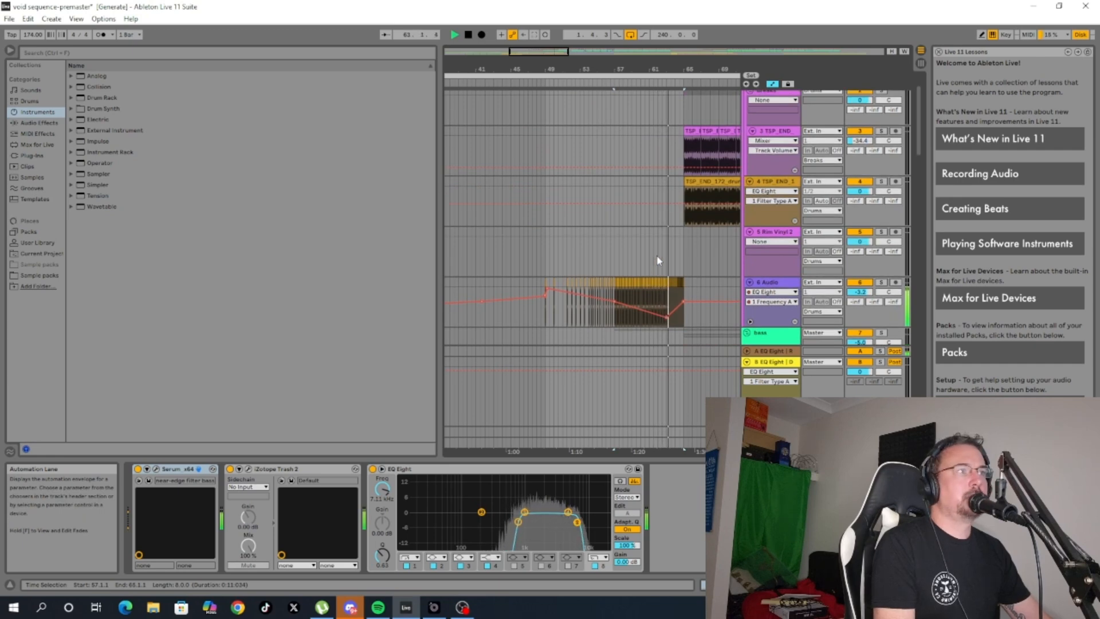
click(469, 35)
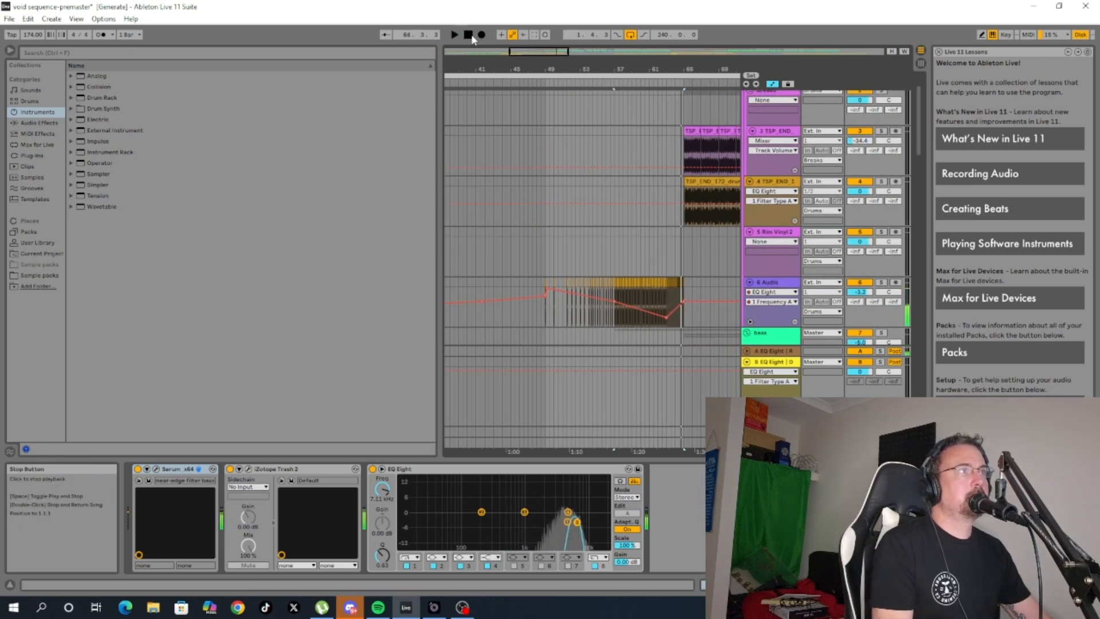
scroll(709, 275, down, 8)
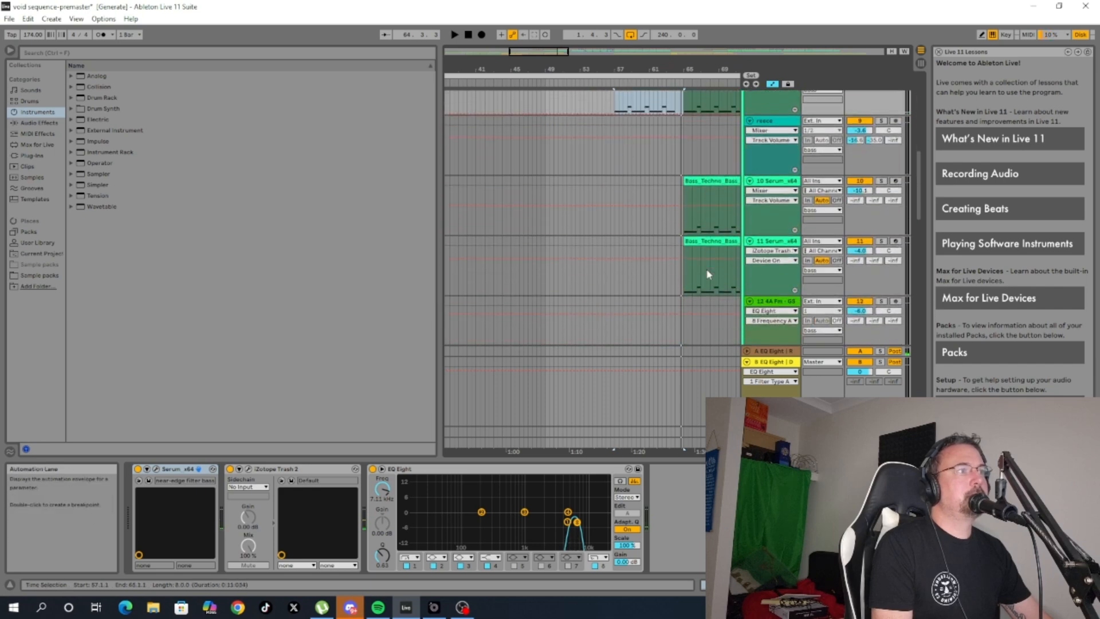
Show the EQ Eight 1 Frequency A automation on the 8 Serum_x64 track, play the section from bar 57, and stop playback.
scroll(709, 274, up, 5)
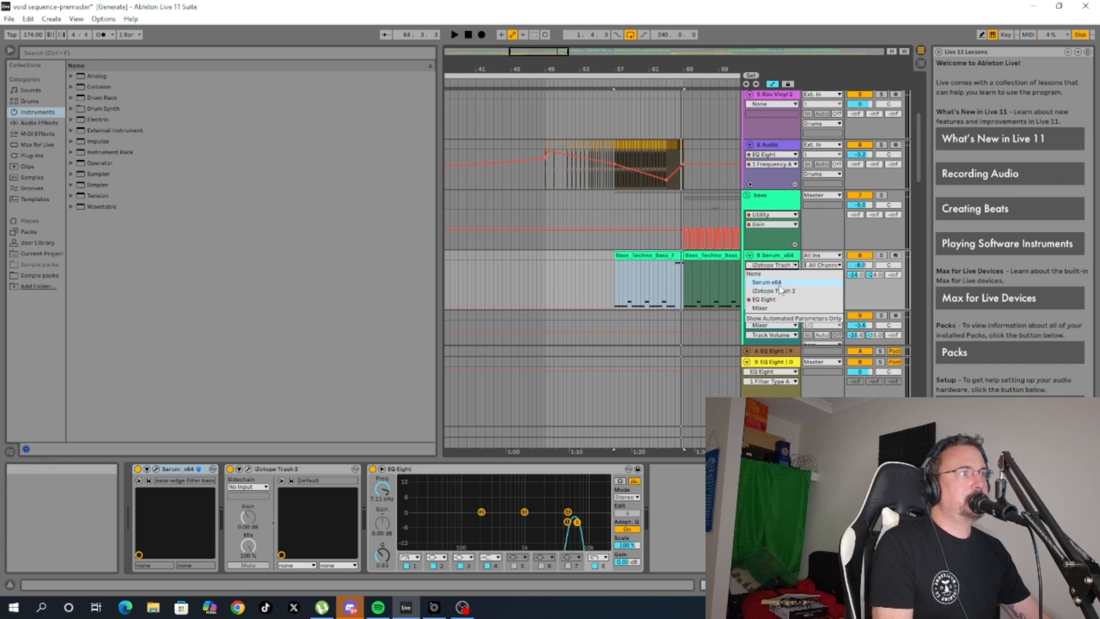
click(773, 265)
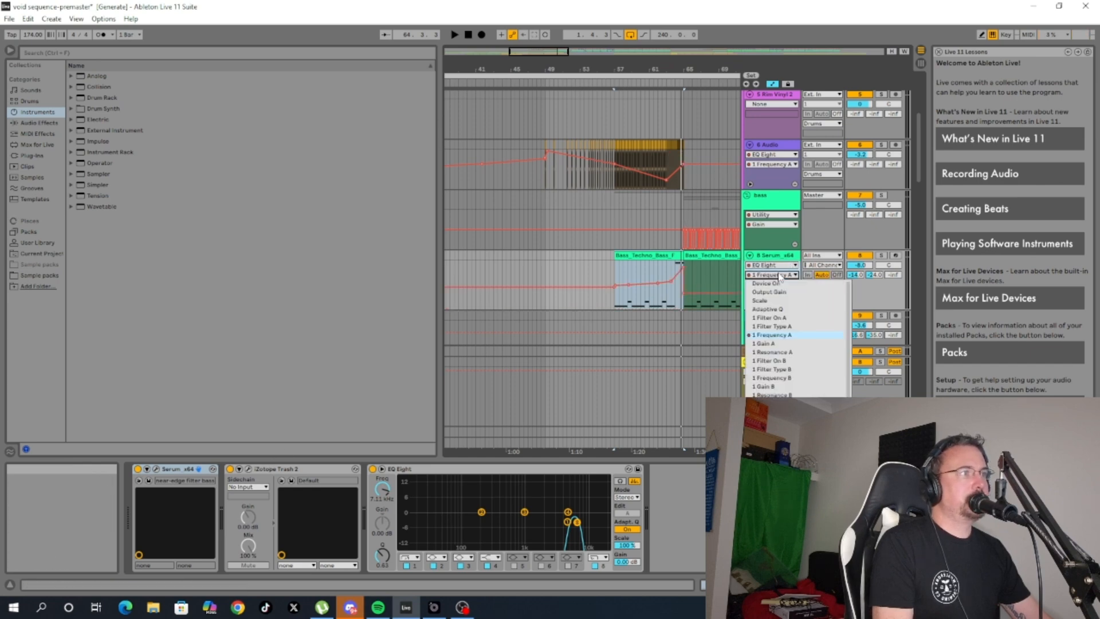
click(781, 278)
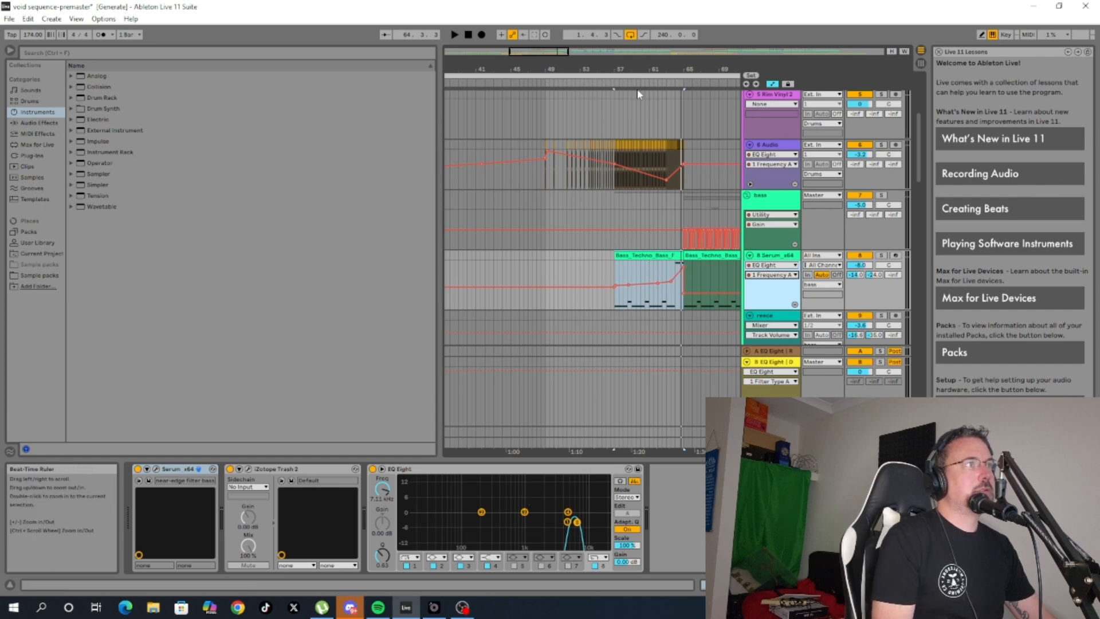
click(614, 86)
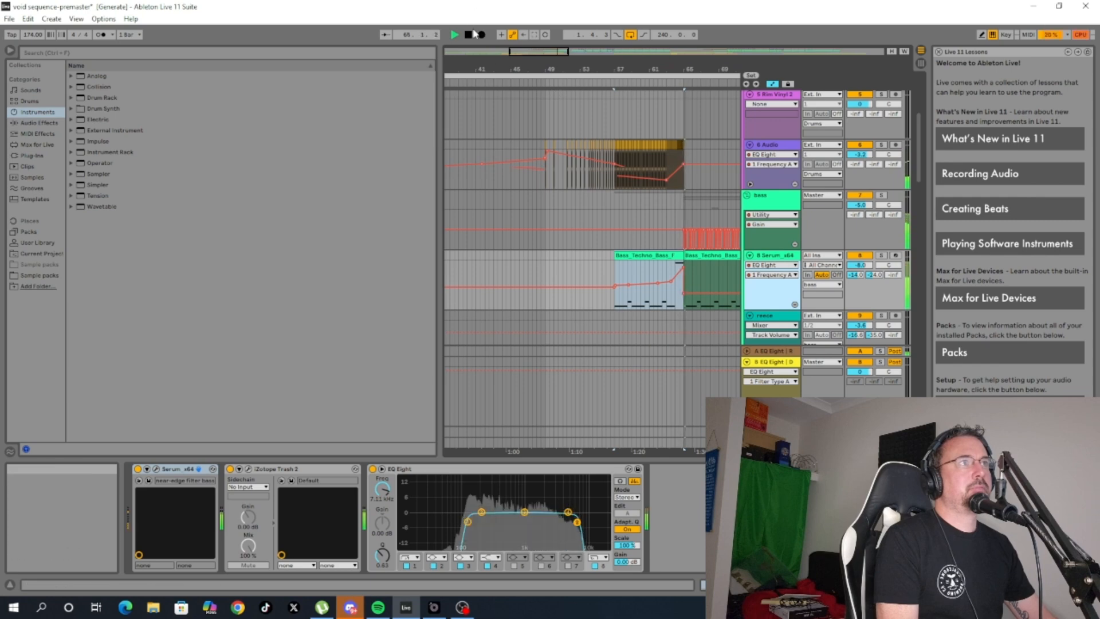
key(space)
Open the Bass_Techno_Bass_F clip before bar 65 on track 8, audition it from bar 57, and look through its MIDI notes.
double_click(671, 255)
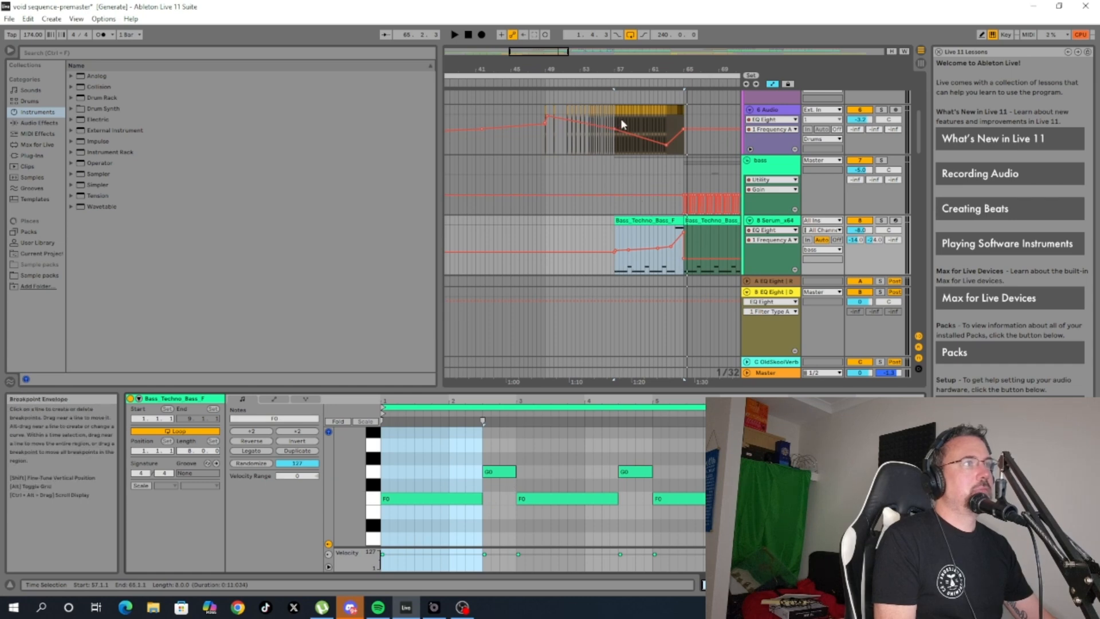
click(613, 83)
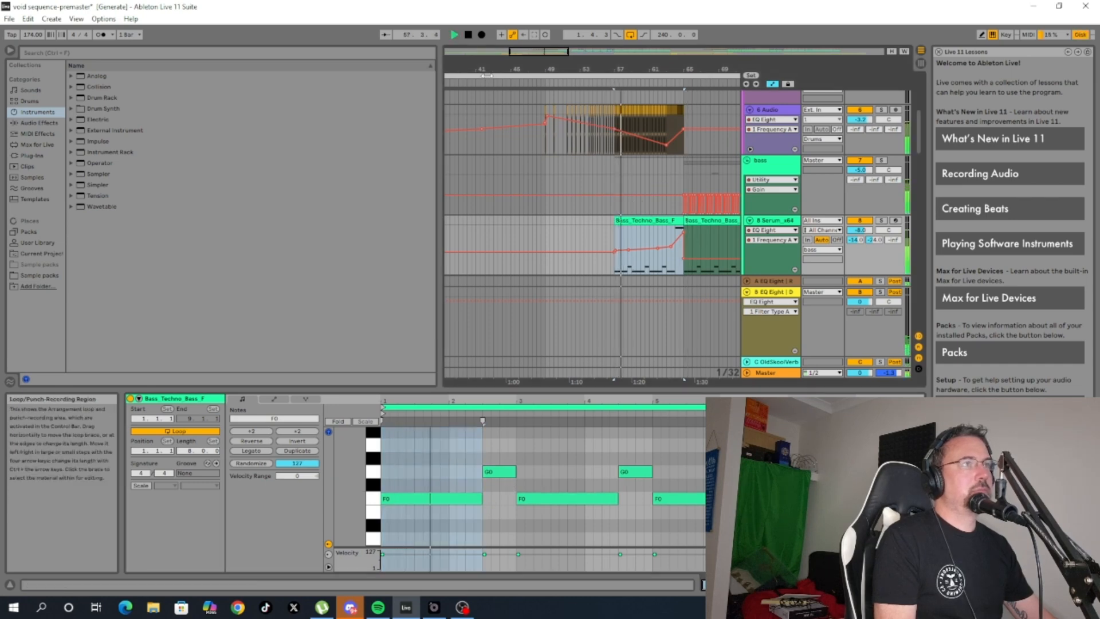
click(467, 35)
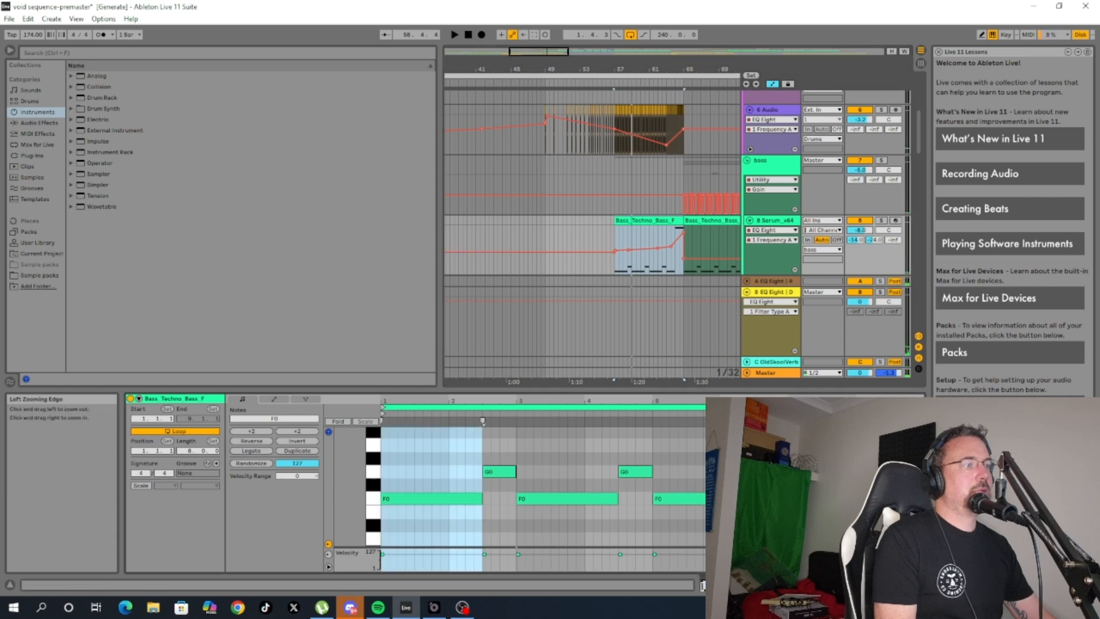
drag(704, 585, 717, 584)
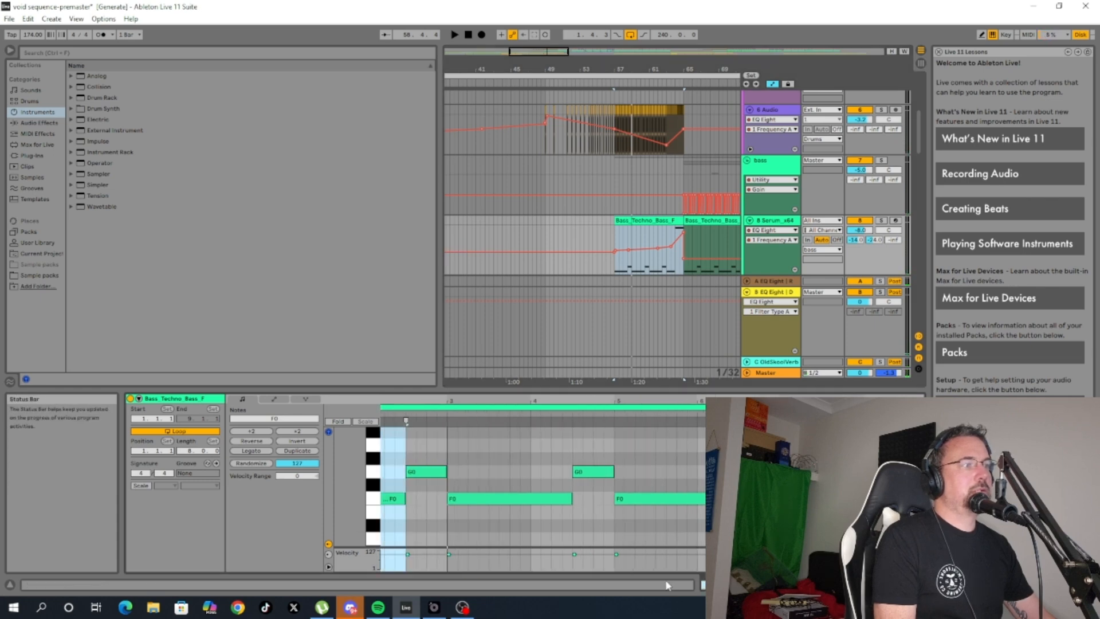
scroll(543, 487, up, 8)
scroll(543, 487, up, 1)
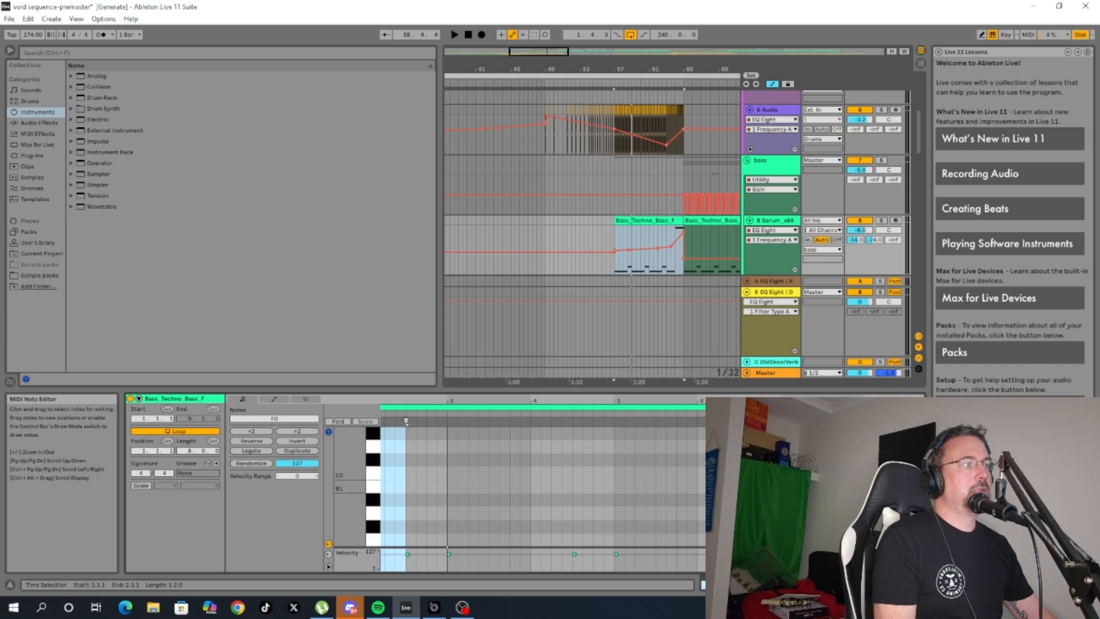
Select the end of track 8's bass clip before bar 65, play the mix through the drop, and stop playback at the drum tracks.
drag(676, 258, 683, 258)
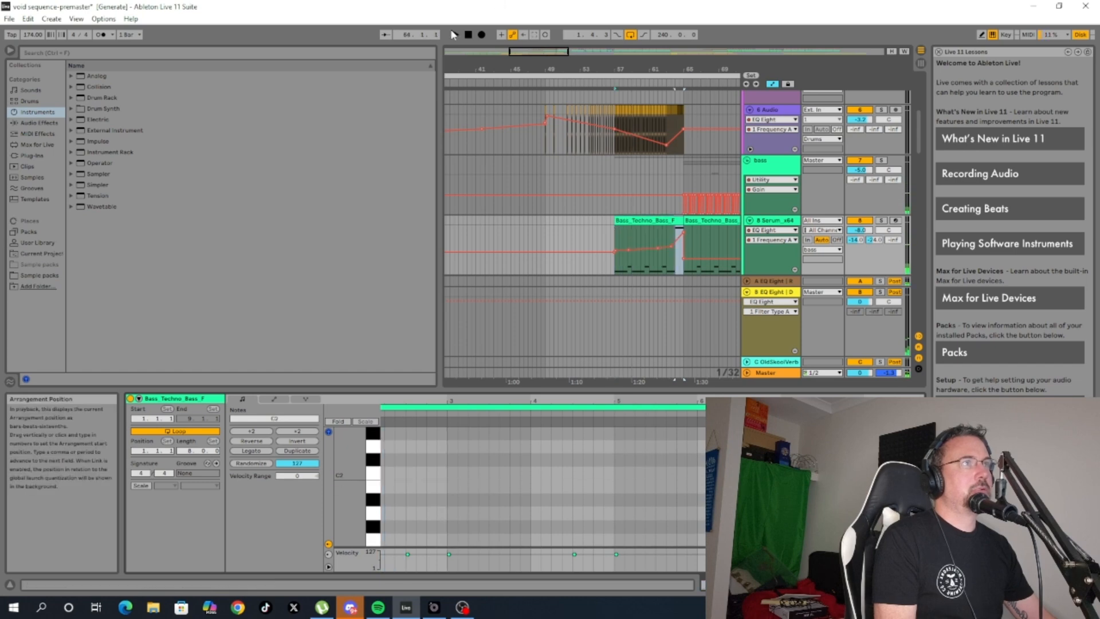
click(468, 35)
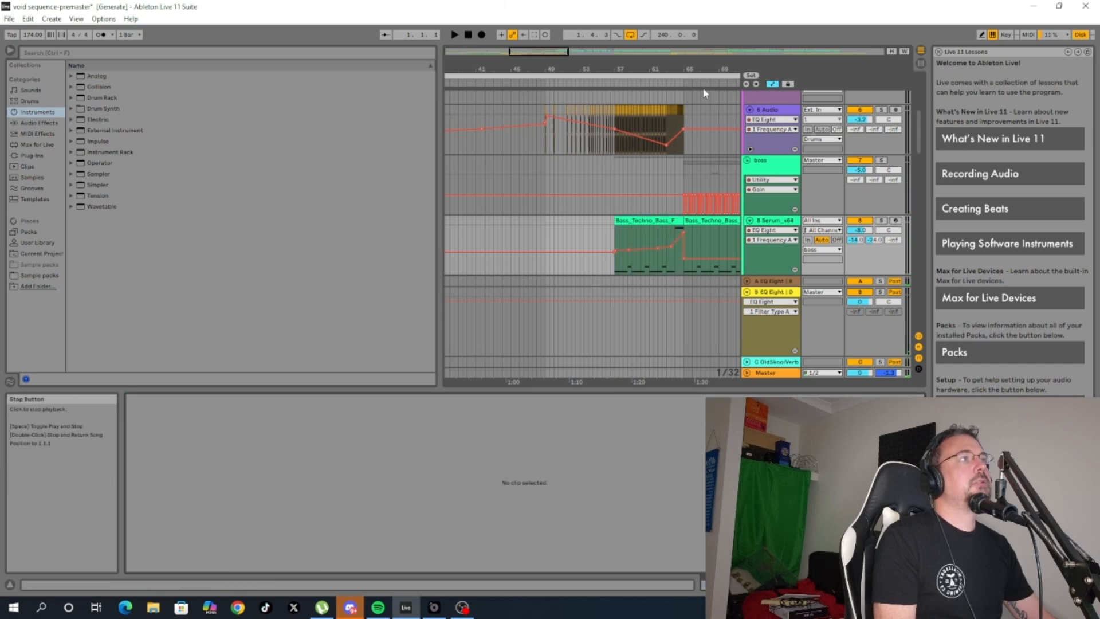
key(space)
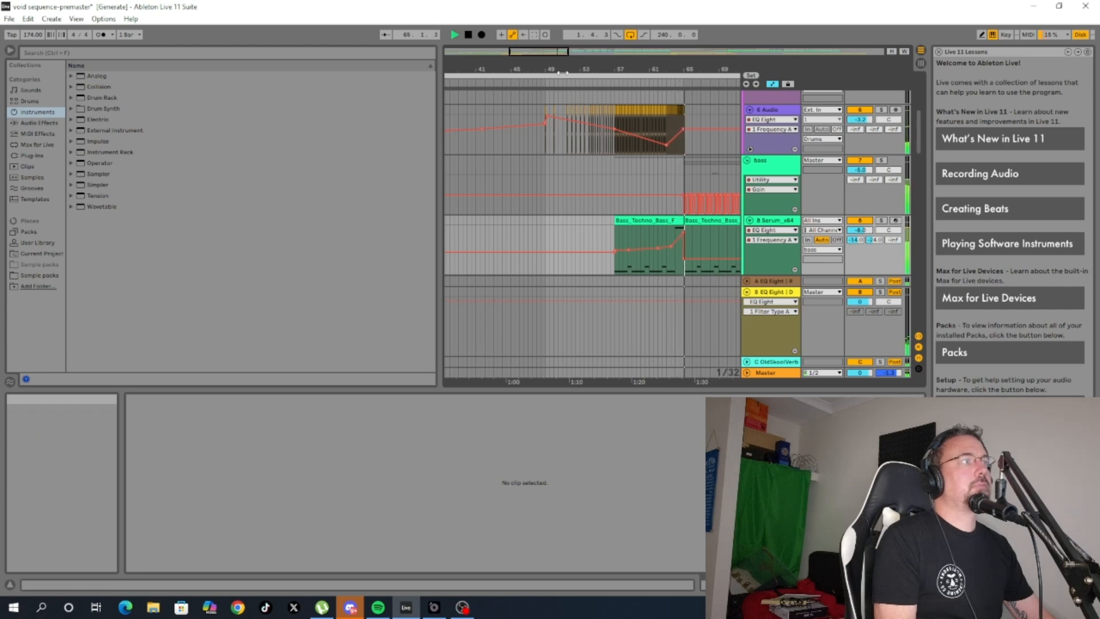
drag(566, 73, 581, 81)
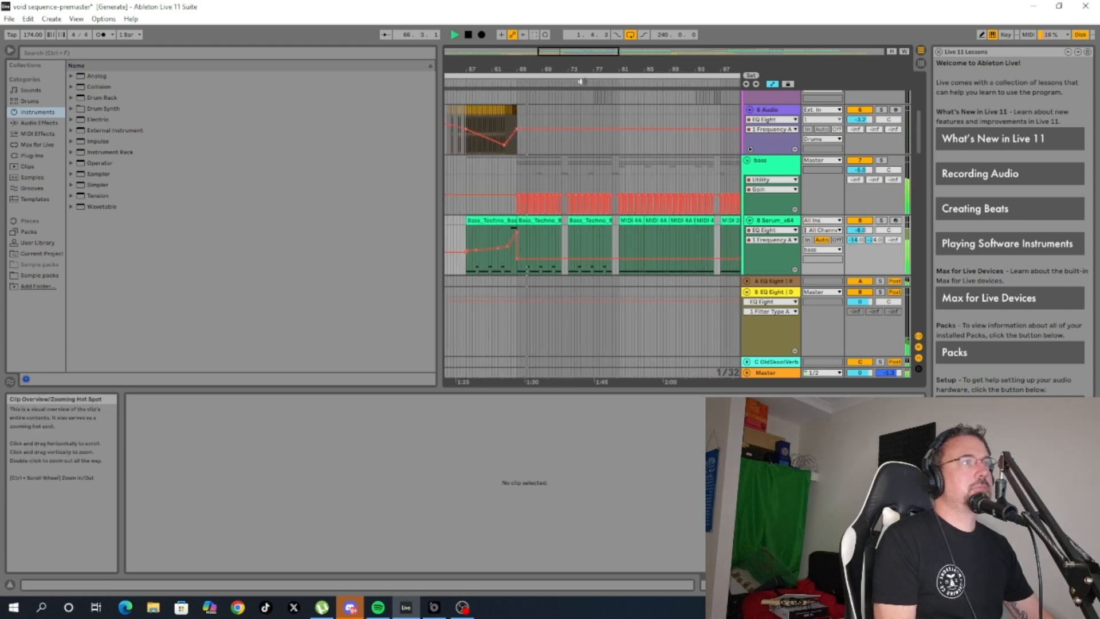
scroll(562, 180, up, 6)
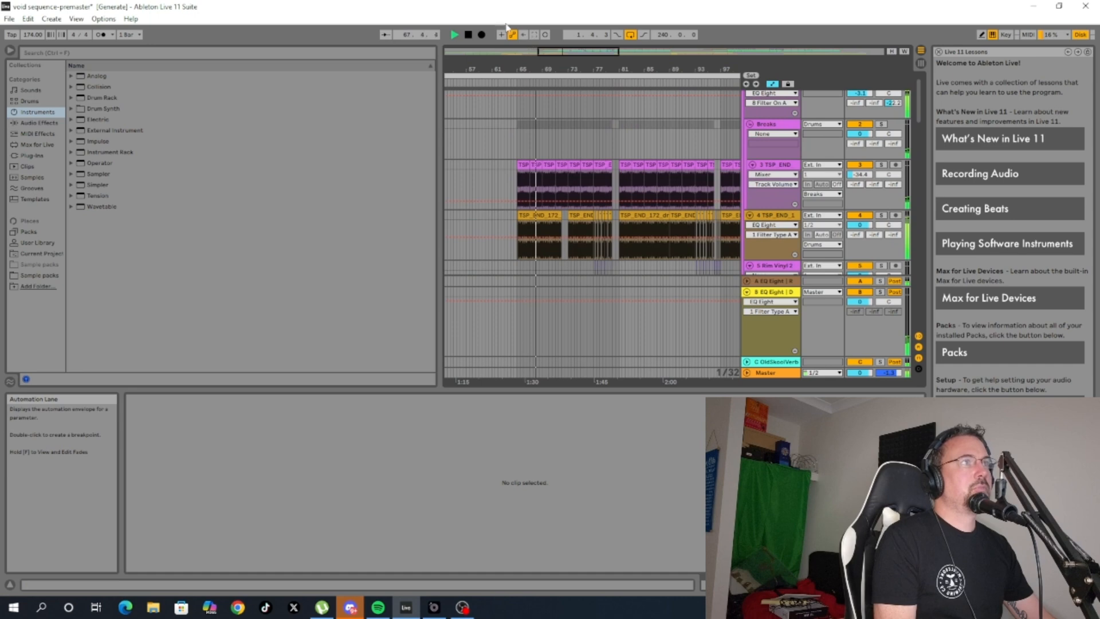
key(space)
Look over the break, rim, audio and bass group tracks following bar 65 across a wider stretch of the arrangement.
scroll(530, 131, down, 1)
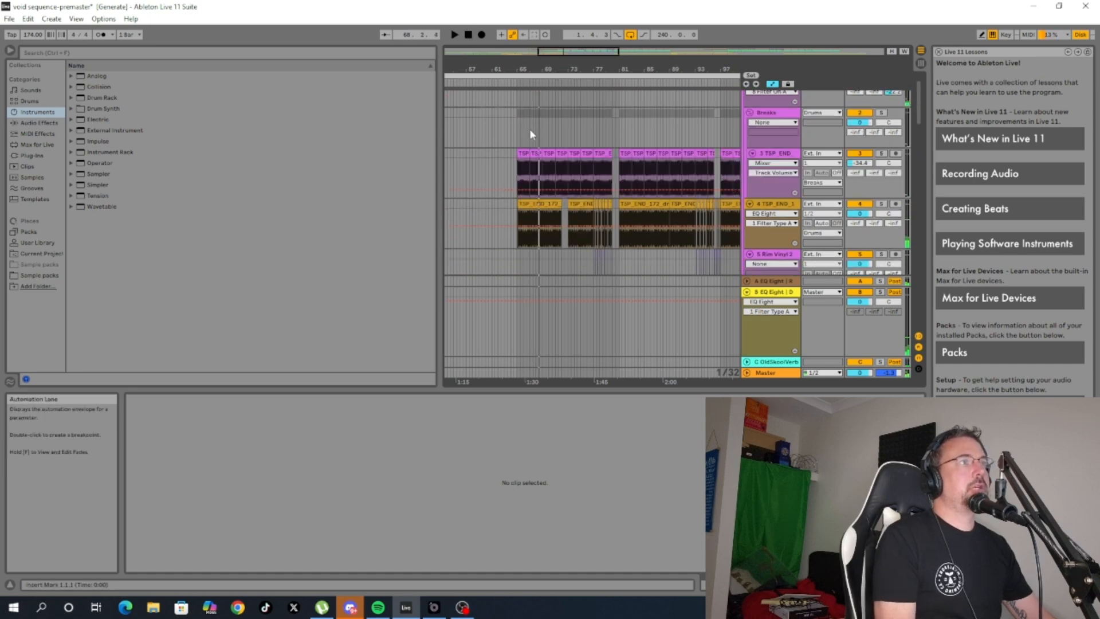
scroll(530, 132, up, 1)
scroll(530, 132, down, 1)
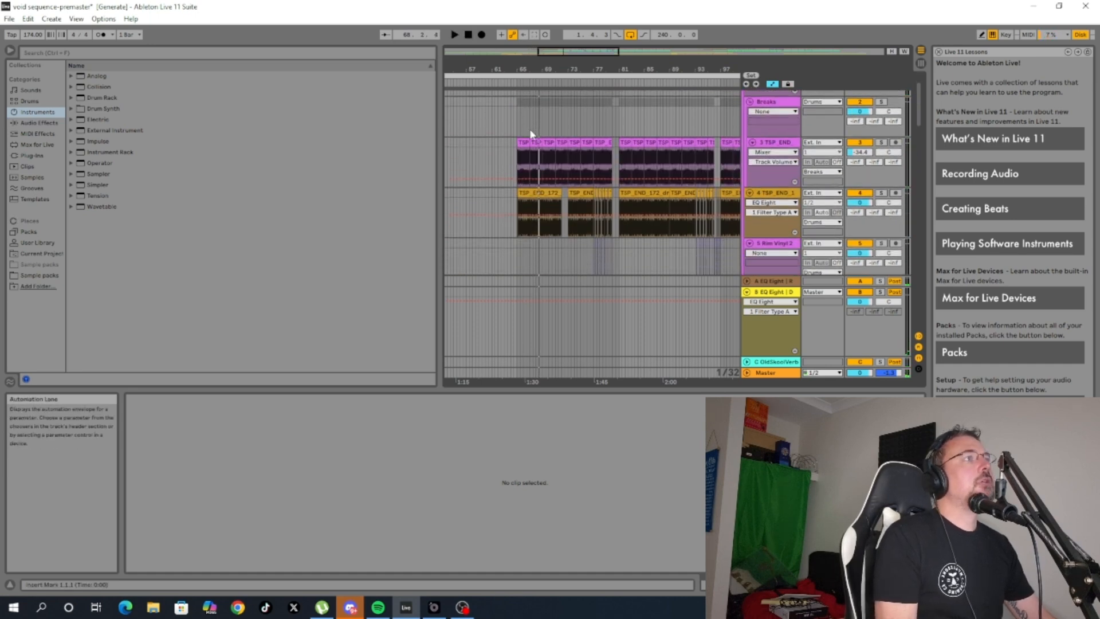
drag(555, 52, 558, 41)
scroll(567, 155, down, 4)
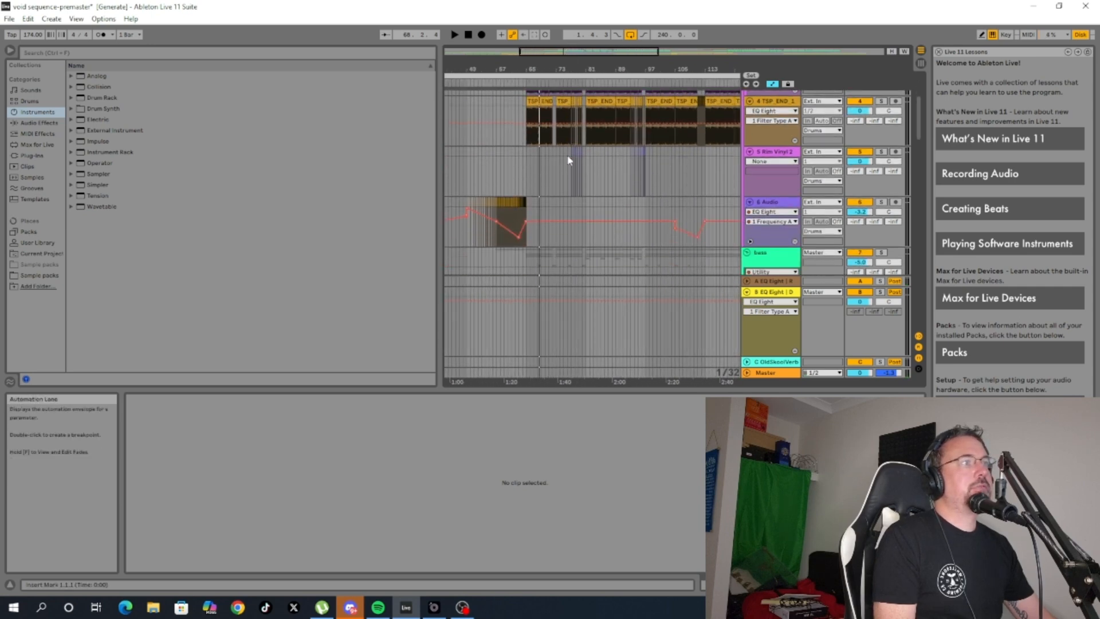
scroll(567, 156, up, 1)
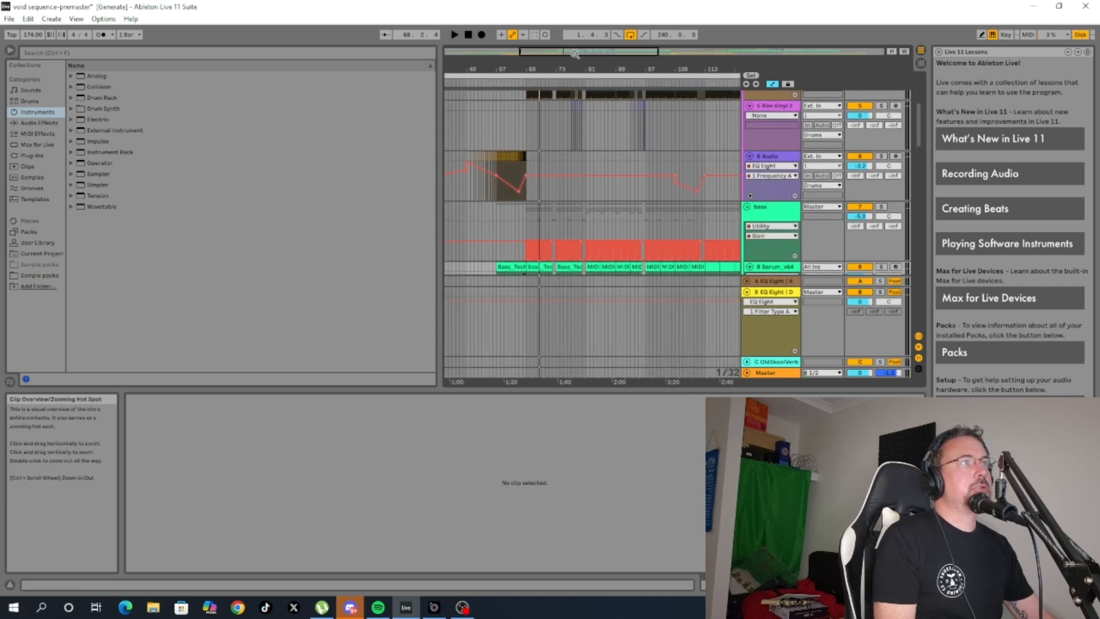
drag(574, 52, 574, 43)
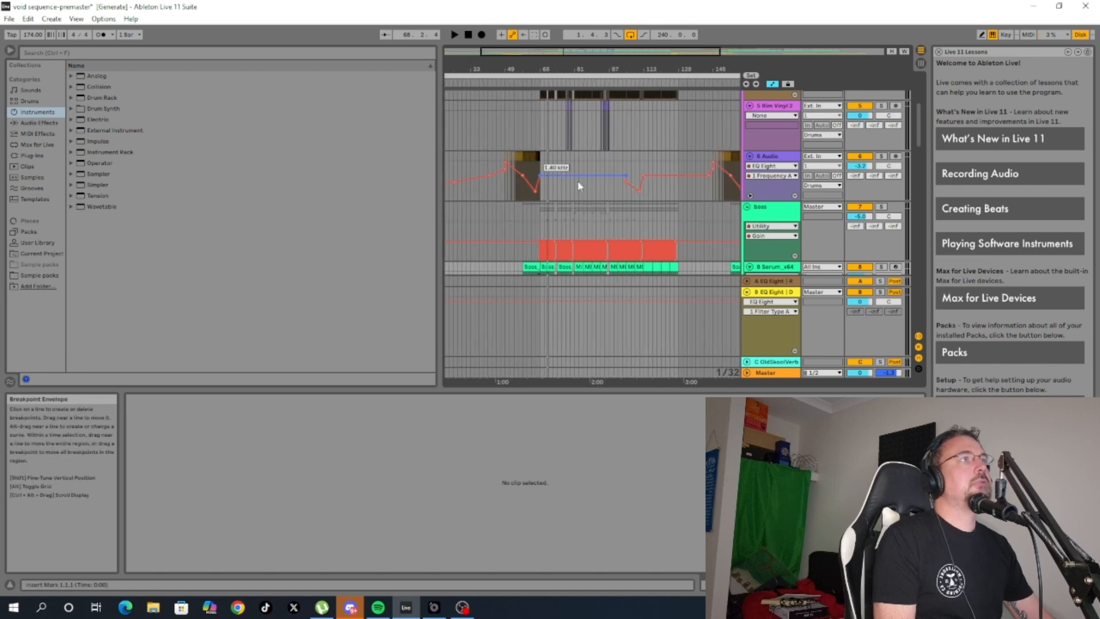
Examine the clip layout of the drop from the Drums group down through the bass tracks to track 15, and return to the drums.
scroll(579, 186, up, 5)
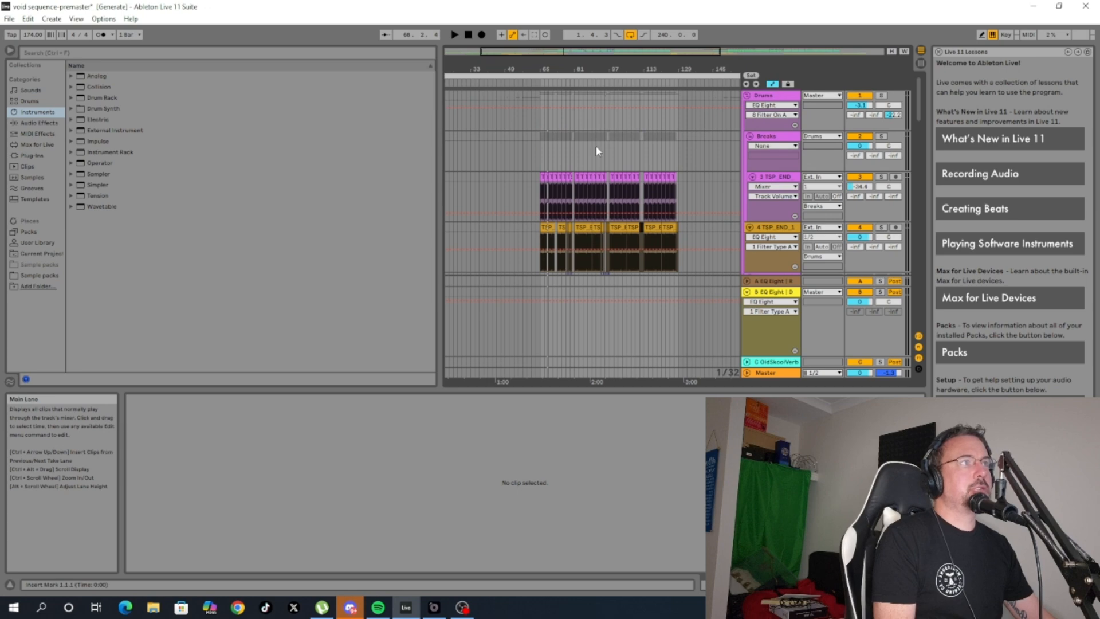
scroll(593, 212, down, 3)
scroll(593, 214, down, 5)
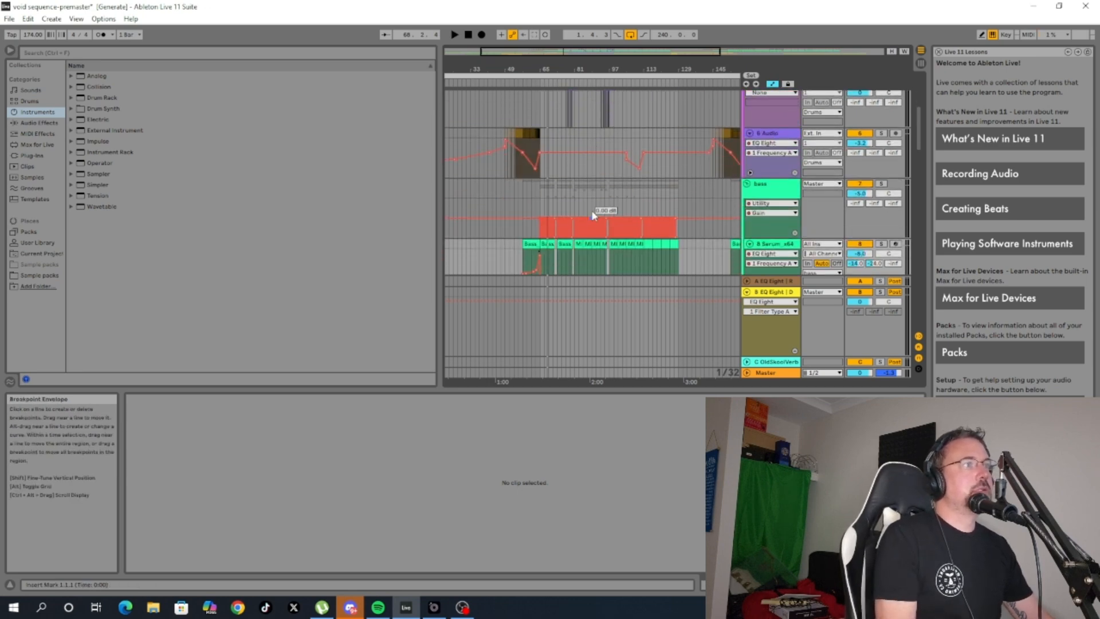
scroll(591, 216, down, 3)
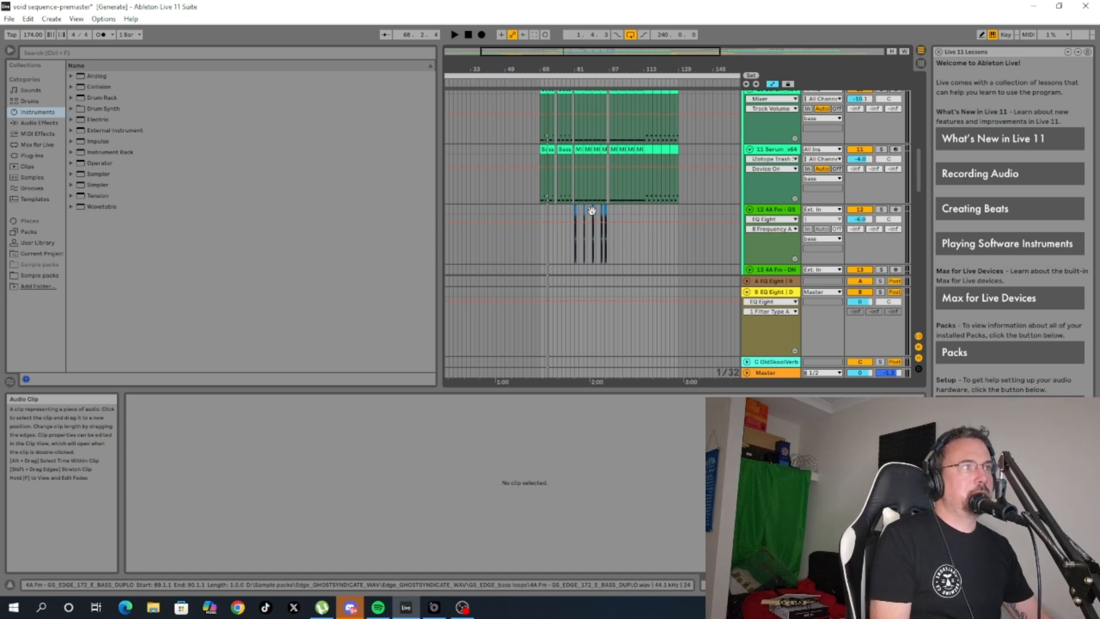
scroll(592, 210, up, 7)
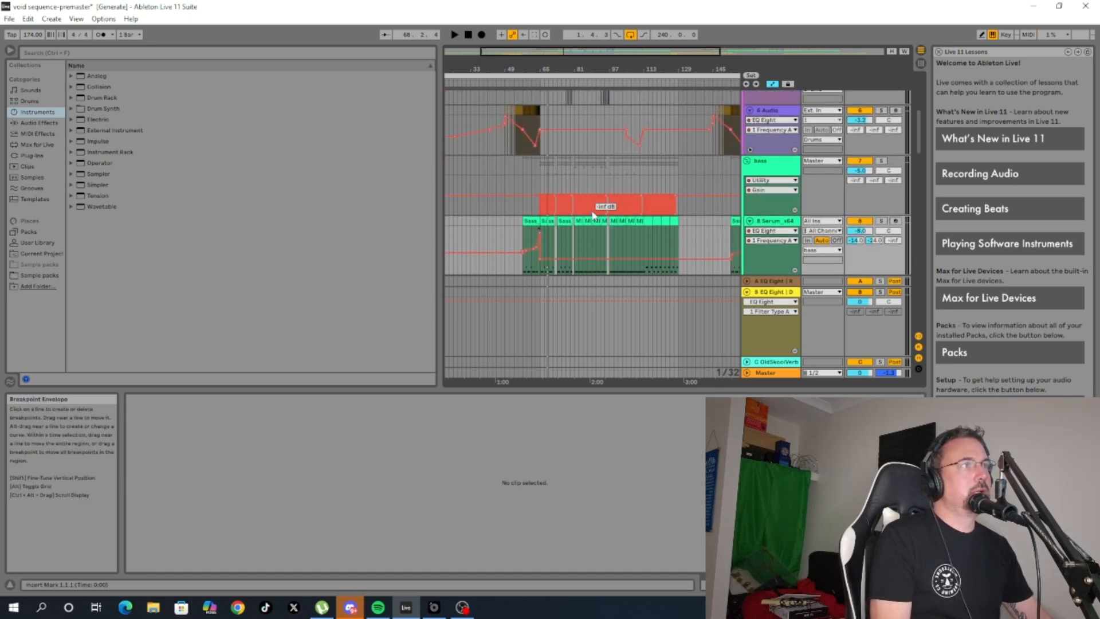
scroll(593, 215, down, 4)
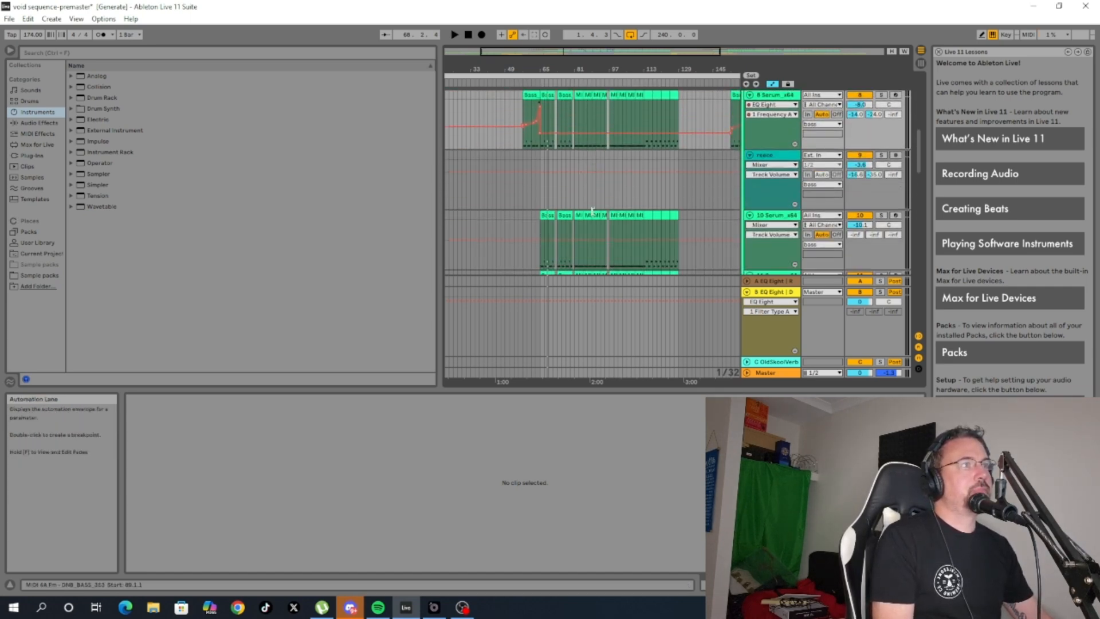
scroll(593, 237, down, 3)
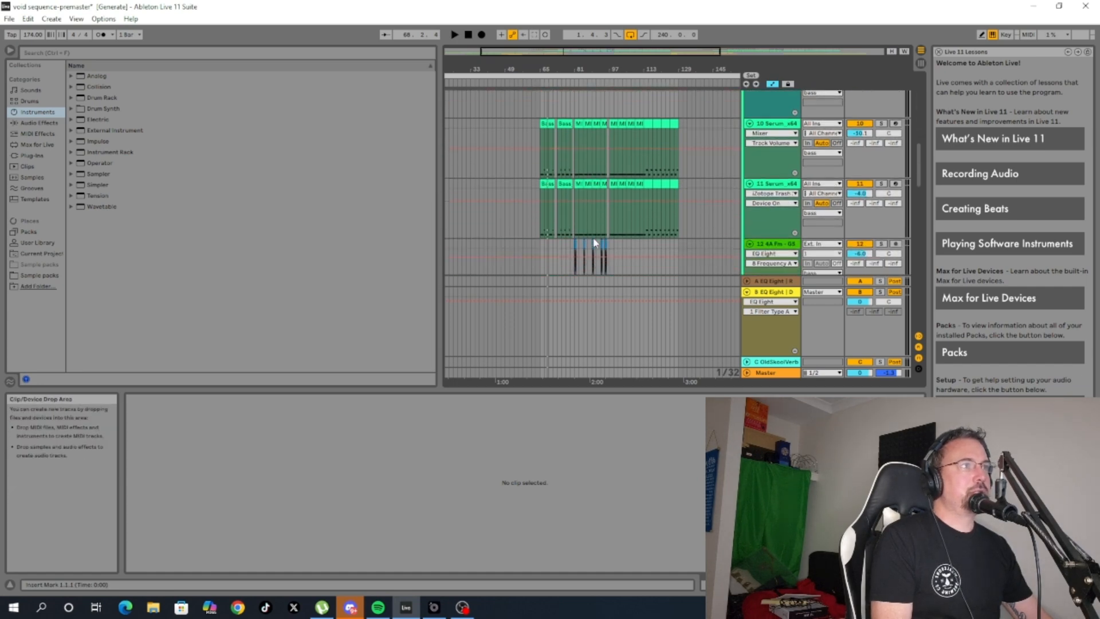
scroll(594, 243, down, 4)
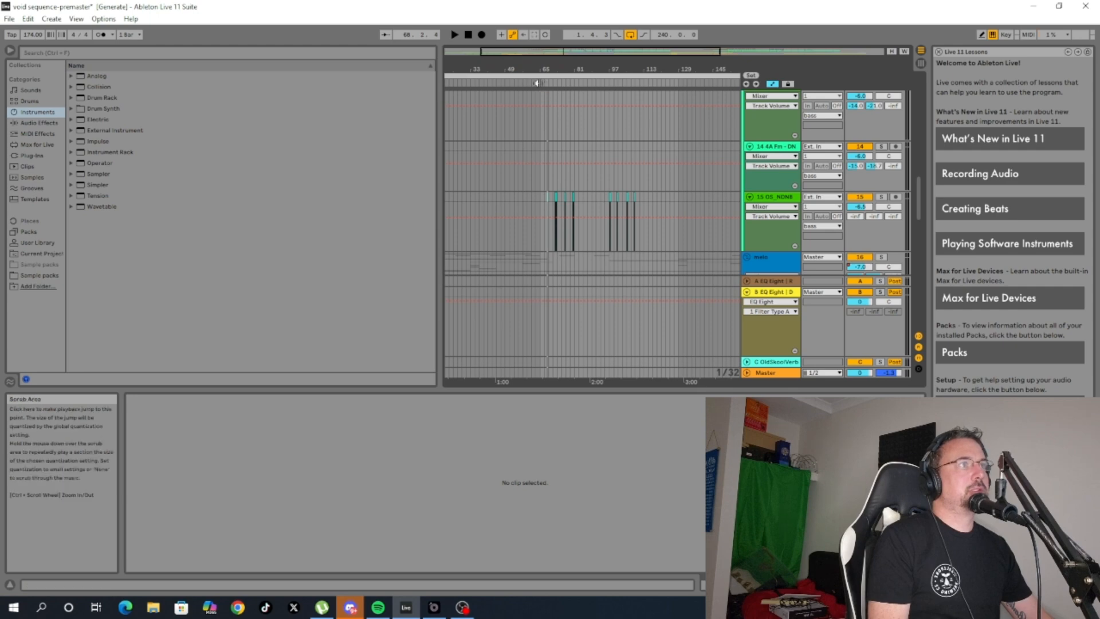
scroll(547, 109, up, 10)
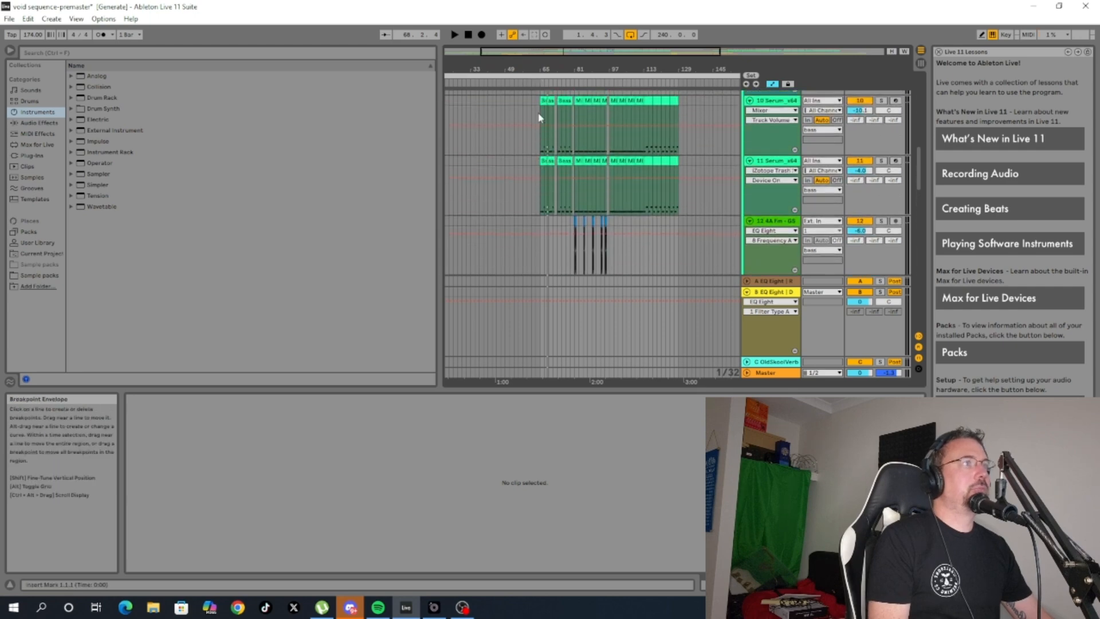
scroll(539, 115, up, 5)
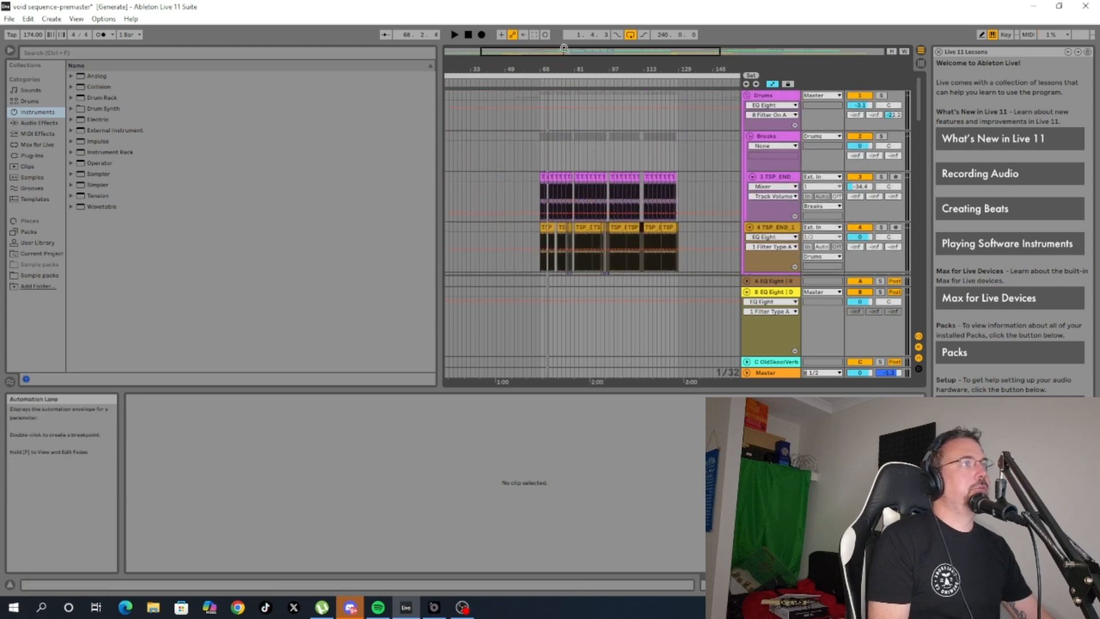
Open the first TSP_END_174 hat clip at bar 65 on track 3, solo the track, play it, and stop playback.
drag(563, 51, 560, 146)
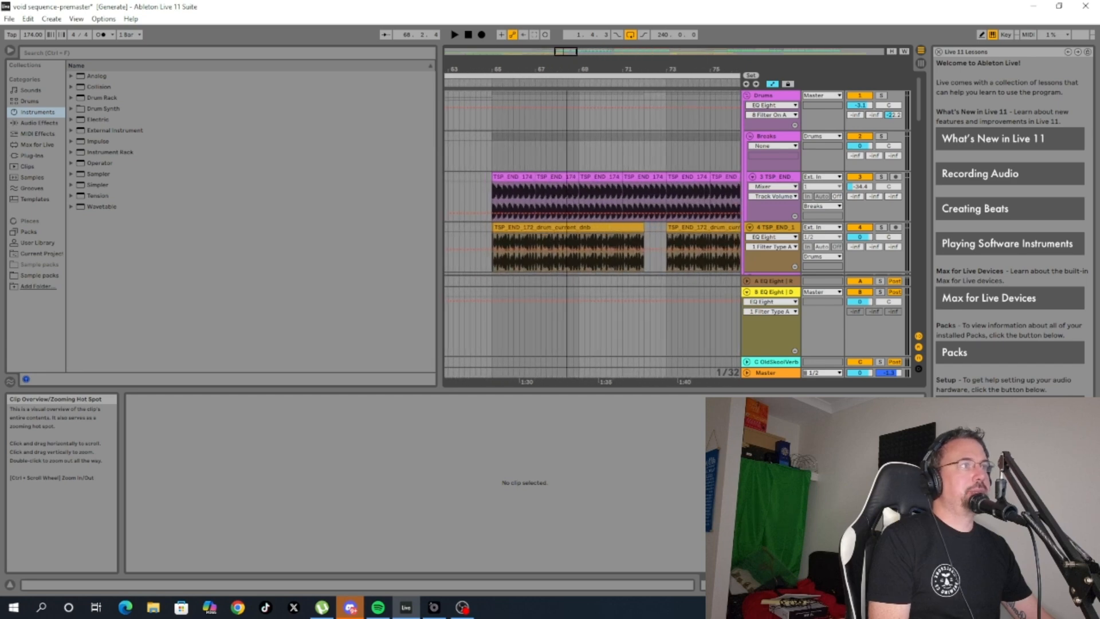
click(504, 176)
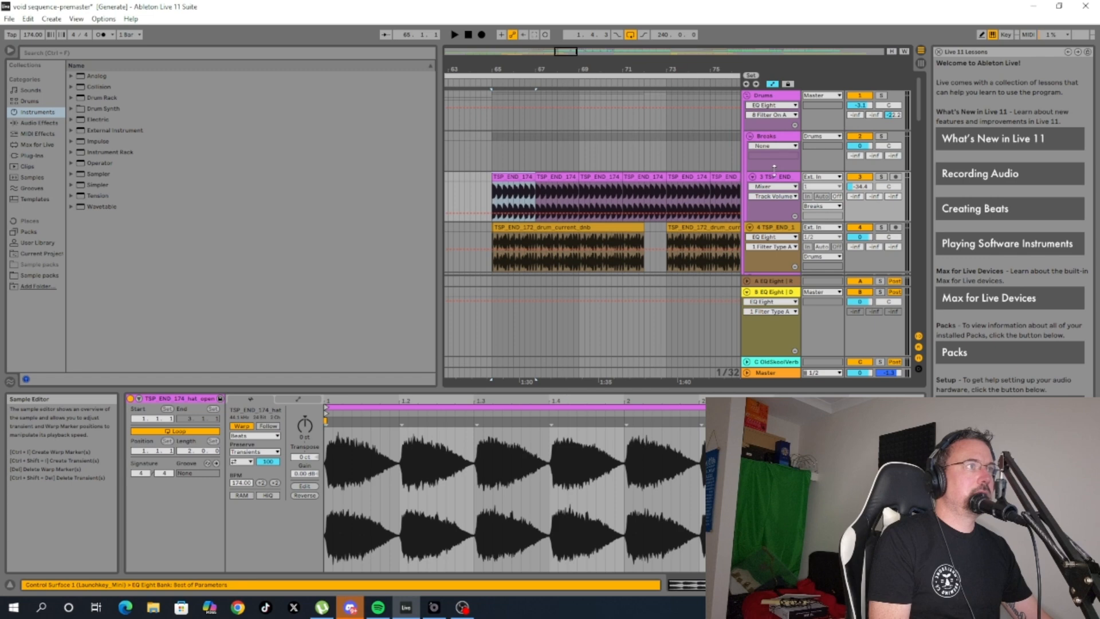
click(881, 178)
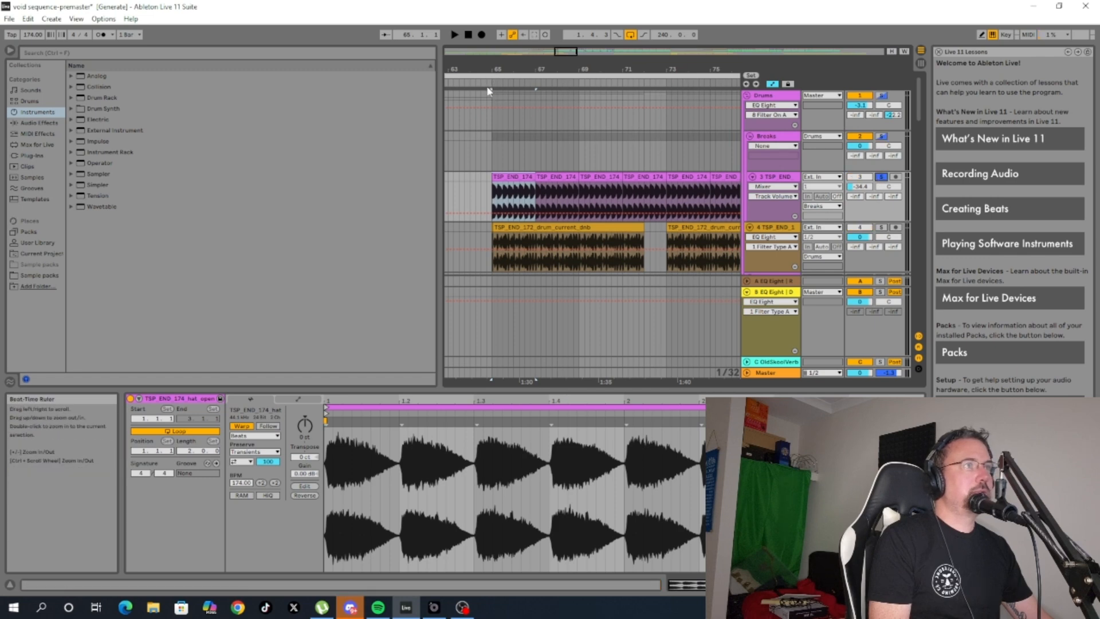
click(455, 35)
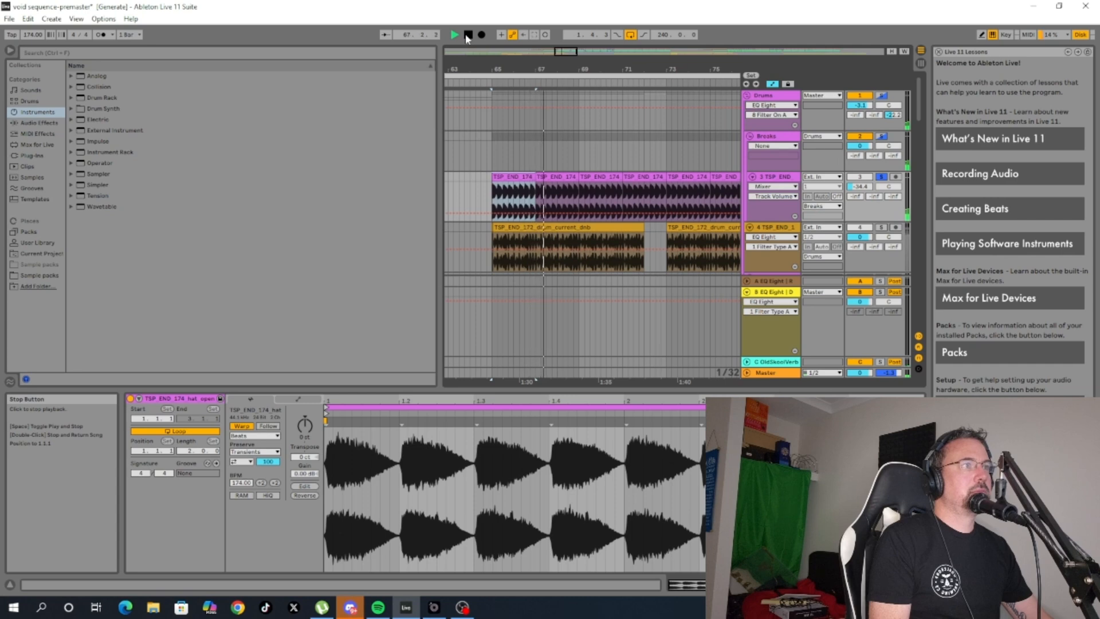
click(468, 35)
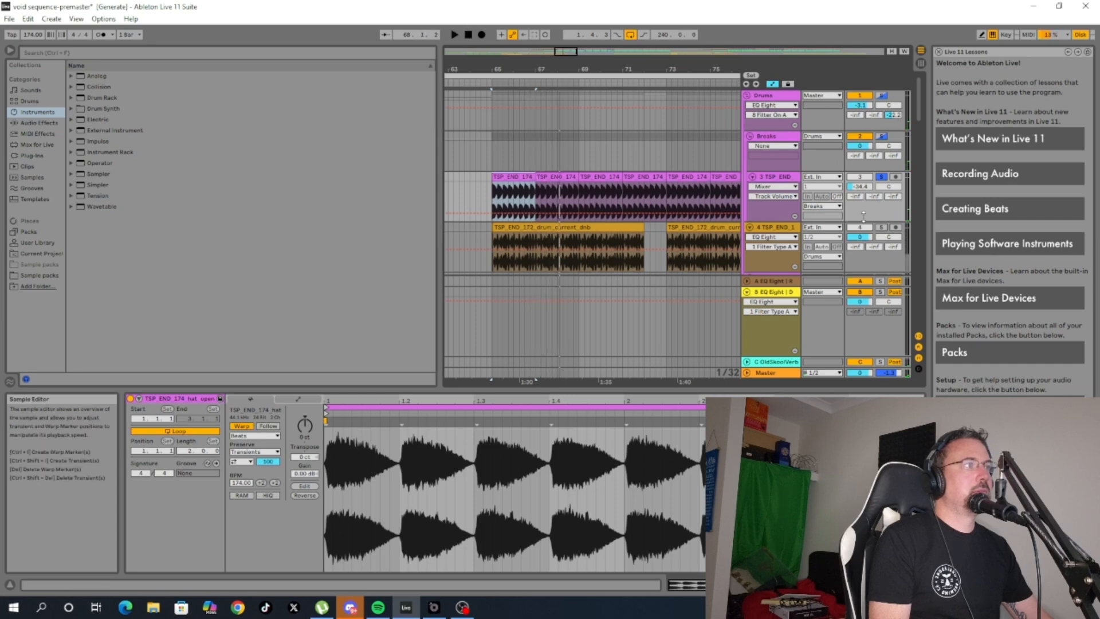
Show track 3's EQ Eight, play the soloed hats from bar 65, and stop playback.
click(773, 177)
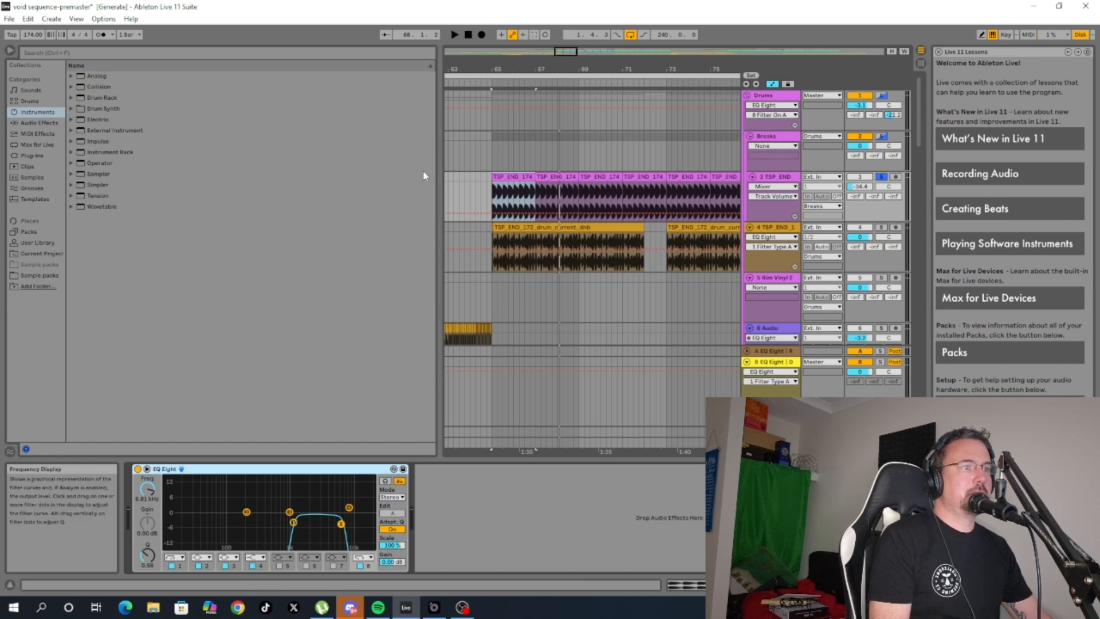
click(487, 83)
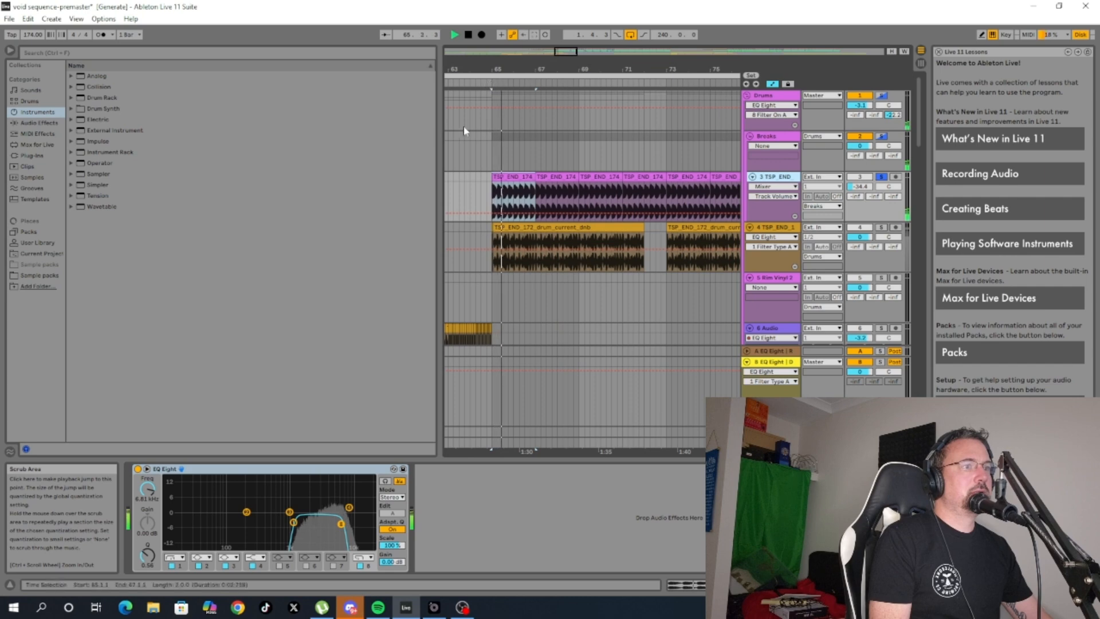
click(466, 35)
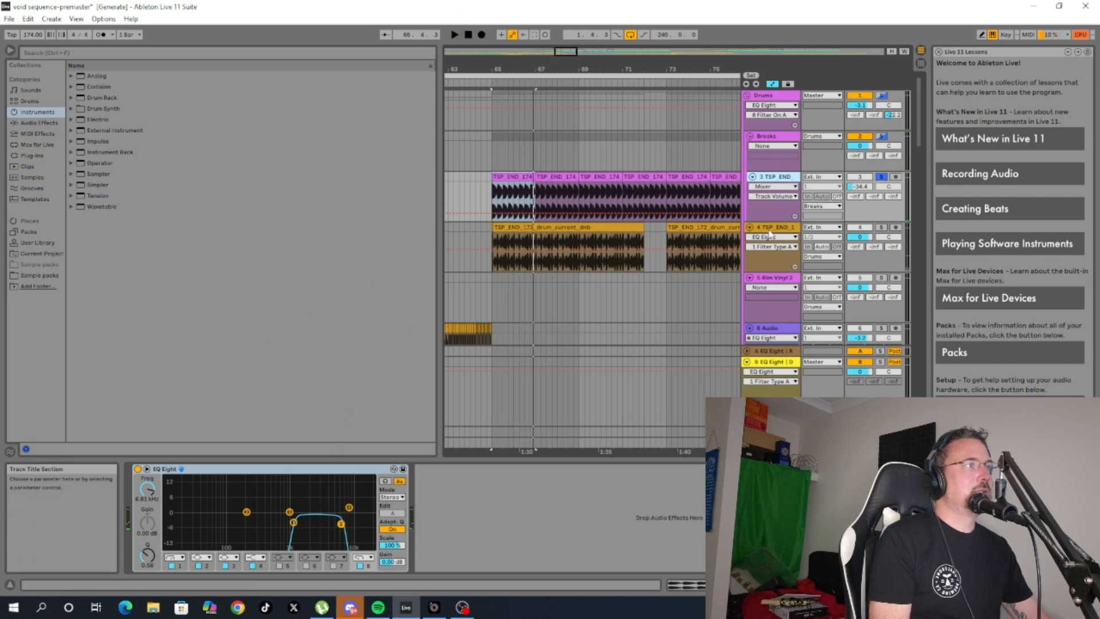
Open the first TSP_END_172 drum clip on track 4 and examine its start around bar 65.
click(773, 231)
double_click(534, 228)
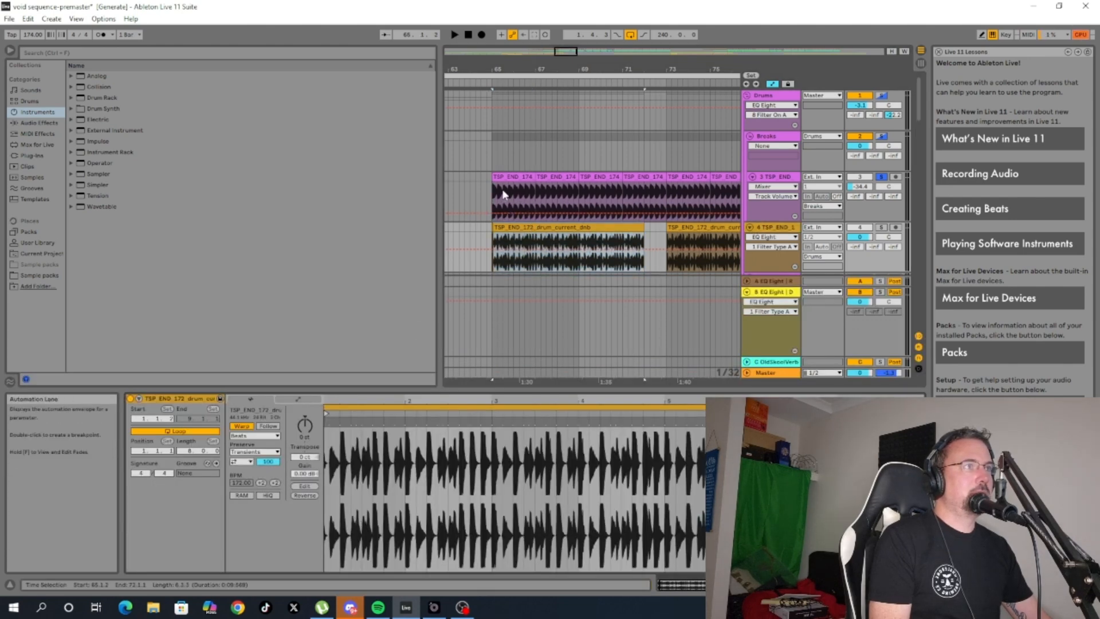
drag(558, 52, 558, 117)
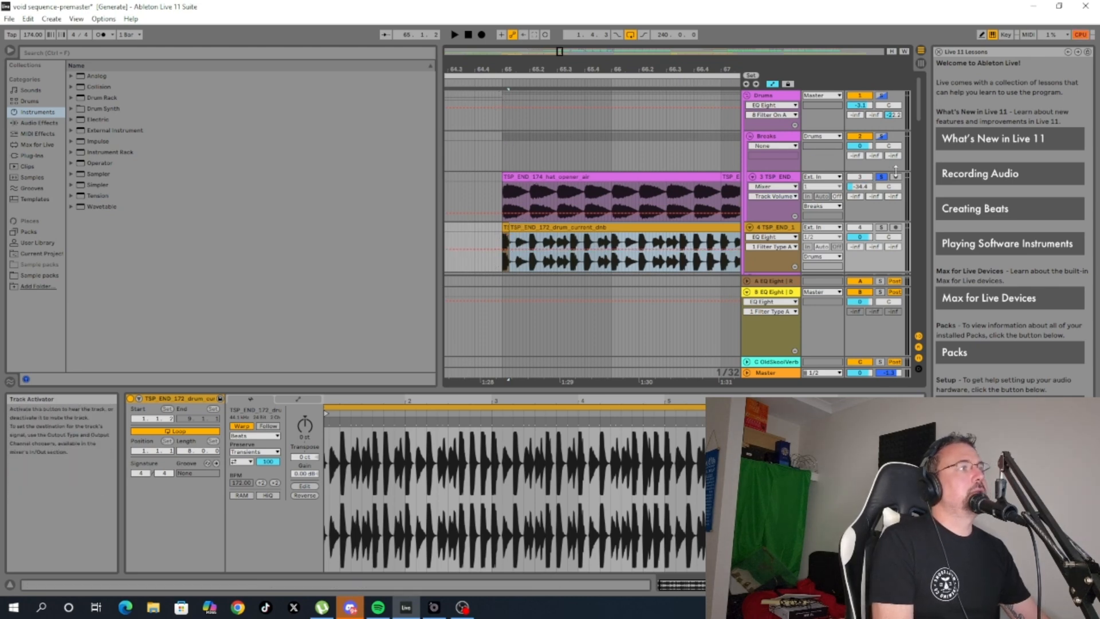
Solo the whole Drums group, play it from bar 65, and stop playback.
click(882, 97)
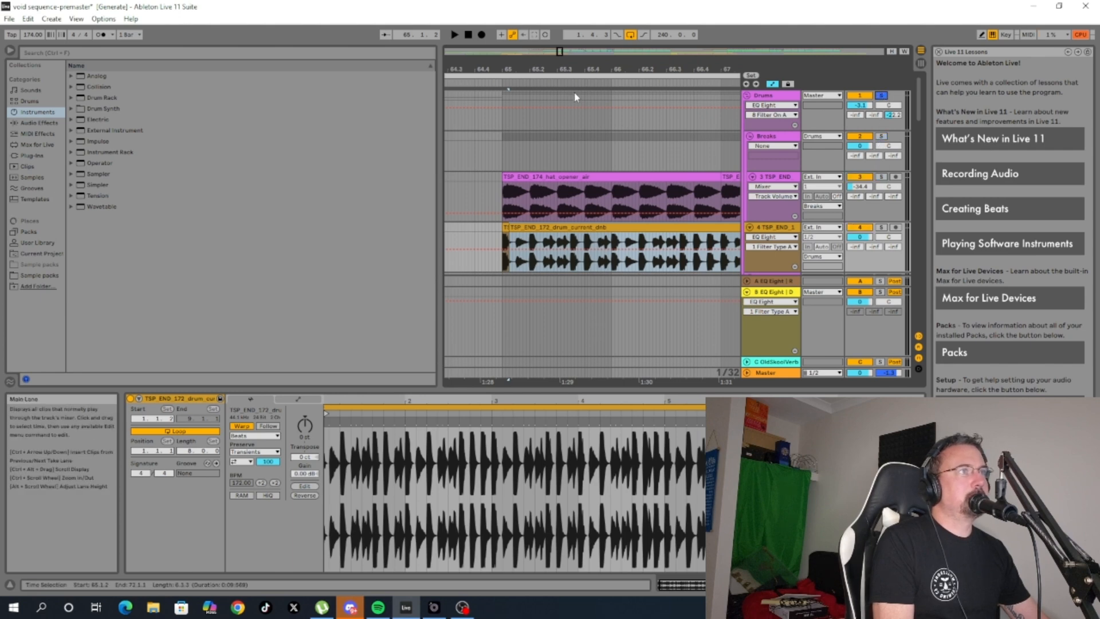
click(488, 86)
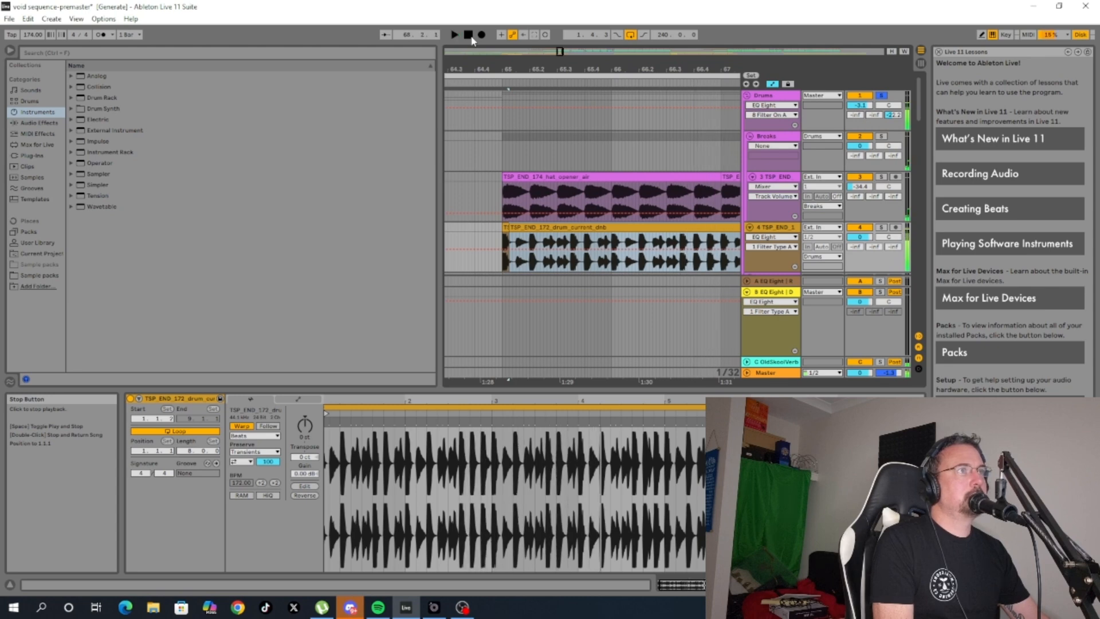
drag(560, 52, 564, 23)
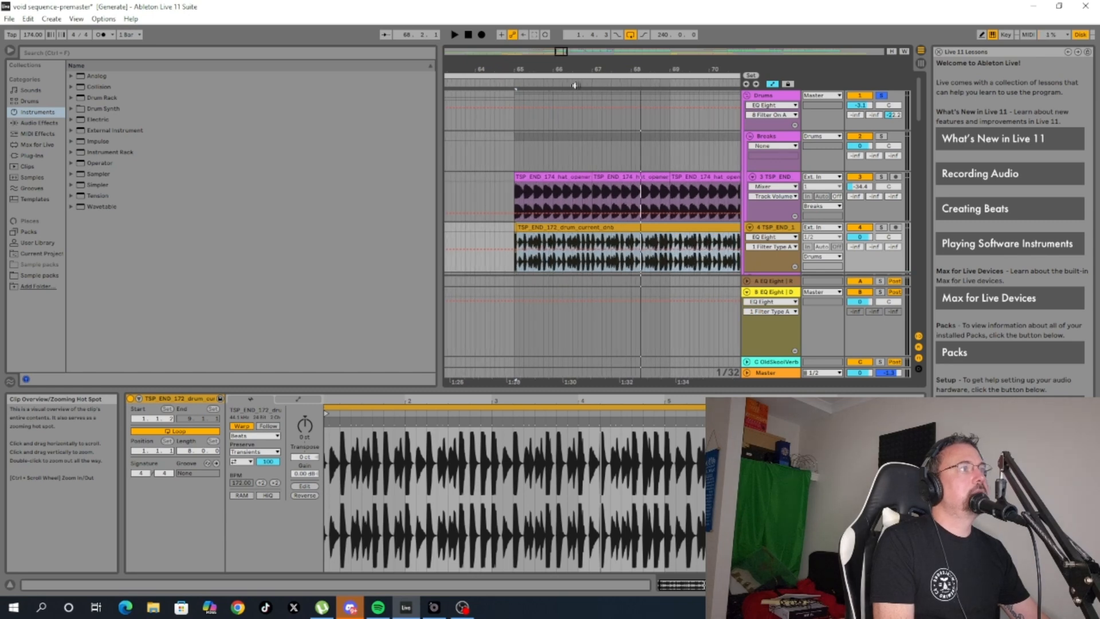
Select track 4, replay the soloed drums from bar 65, stop playback, and reopen the track's TSP_END_172 drum clip.
click(783, 97)
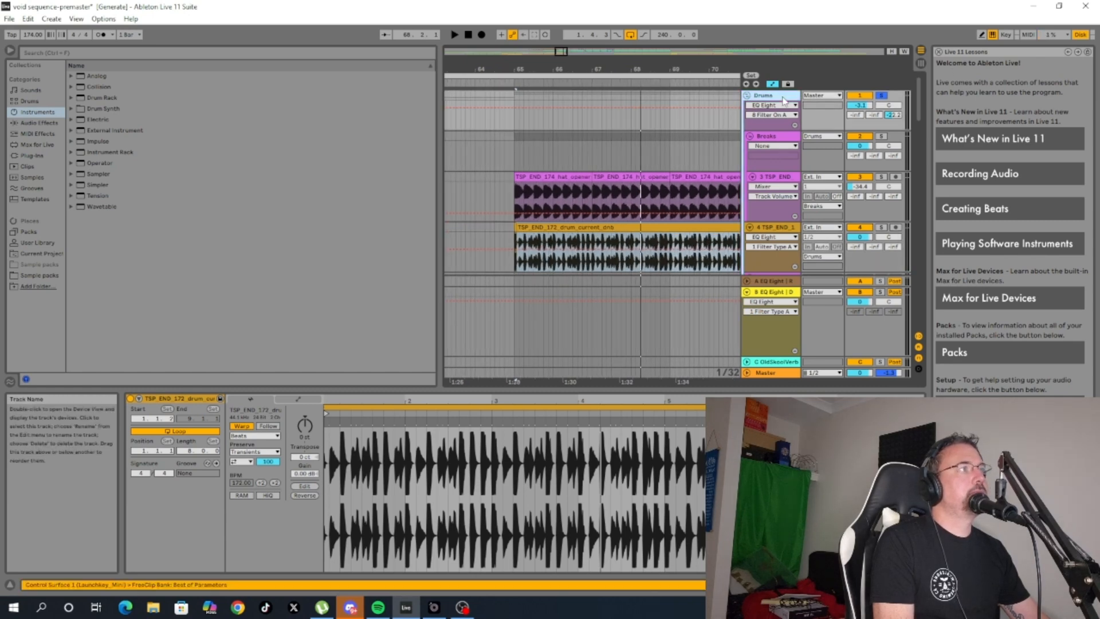
click(770, 230)
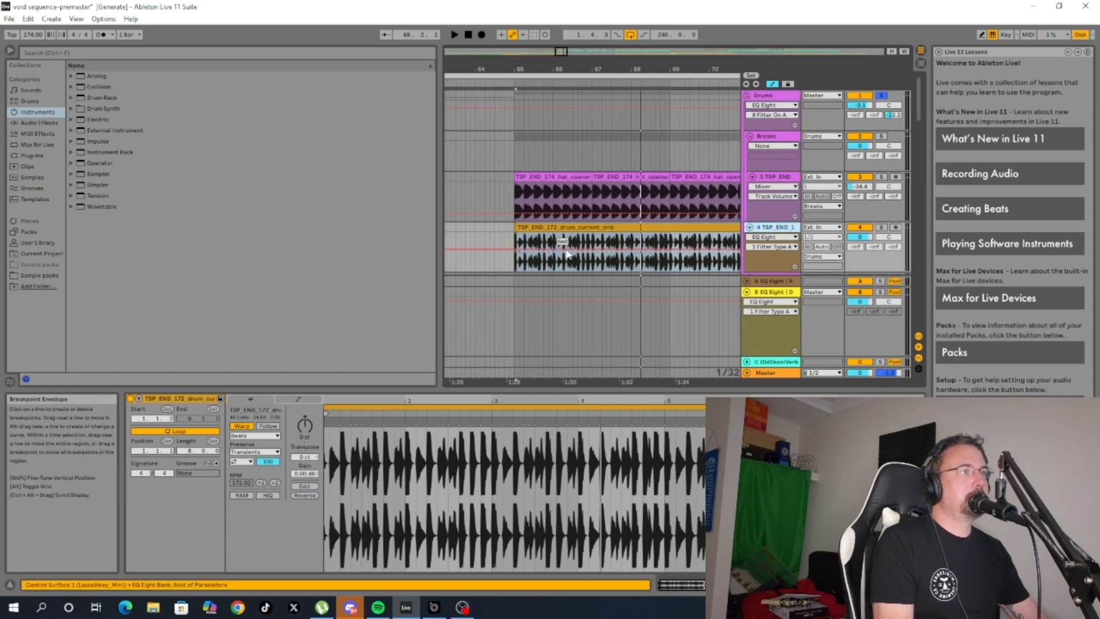
scroll(631, 249, down, 1)
scroll(605, 249, down, 1)
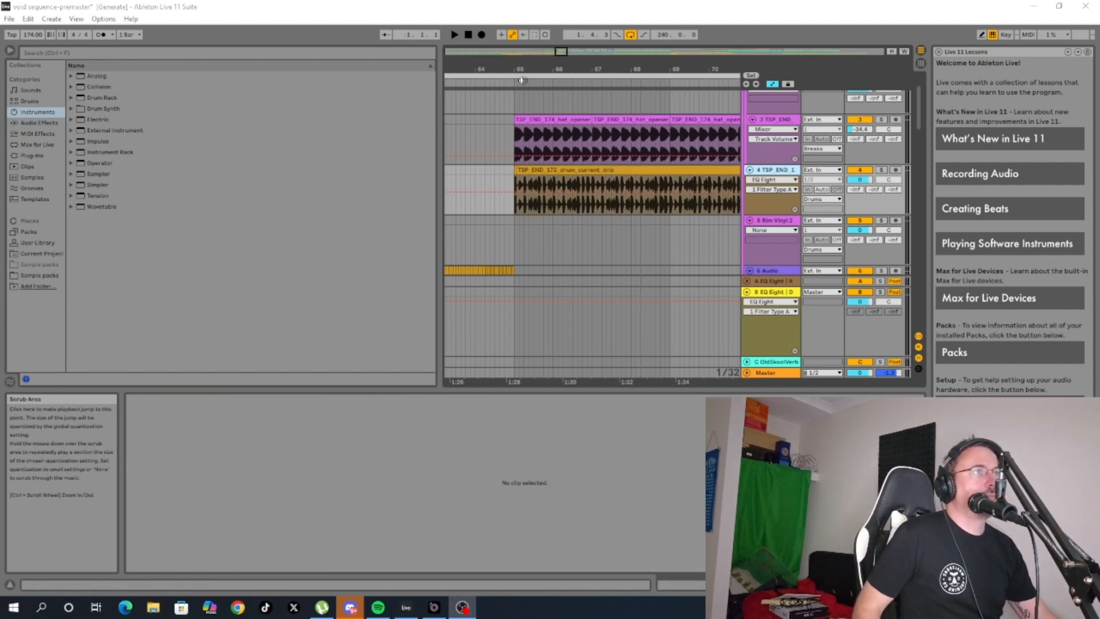
click(522, 81)
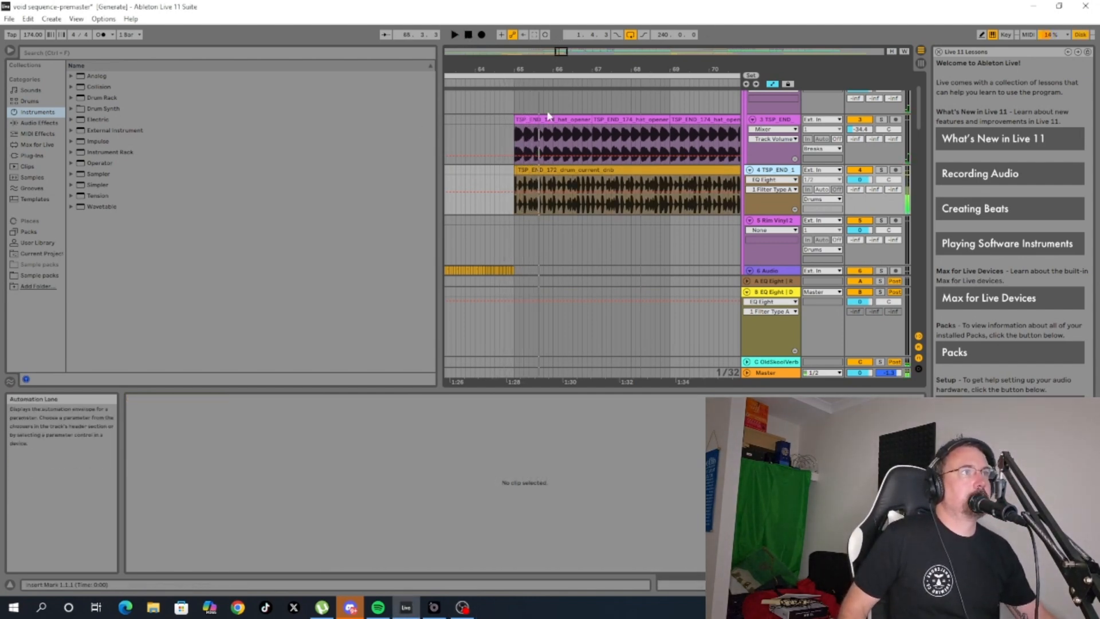
scroll(546, 110, up, 2)
scroll(547, 110, down, 4)
click(578, 137)
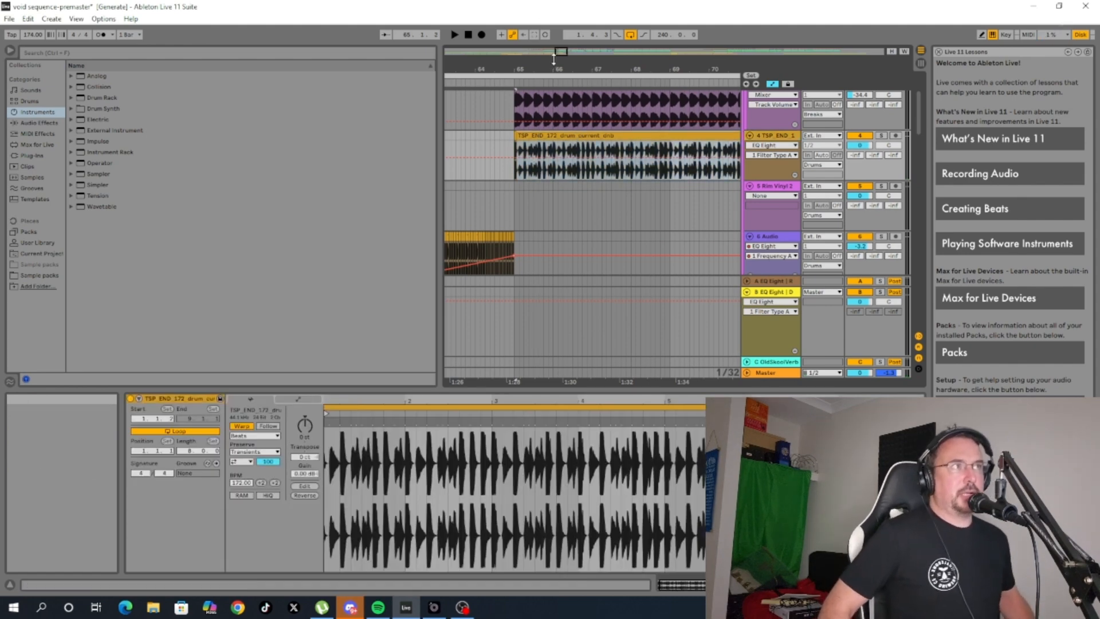
Look over the tracks down to the bass group after bar 65, and return to open the Drums group's effects chain.
drag(554, 58, 561, 33)
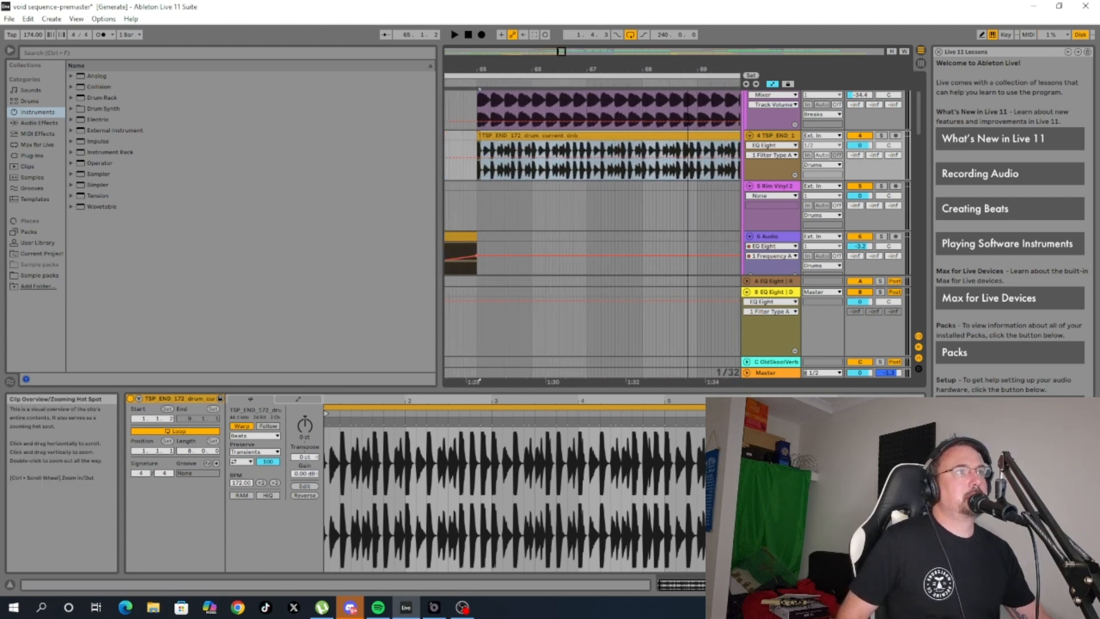
scroll(723, 213, down, 12)
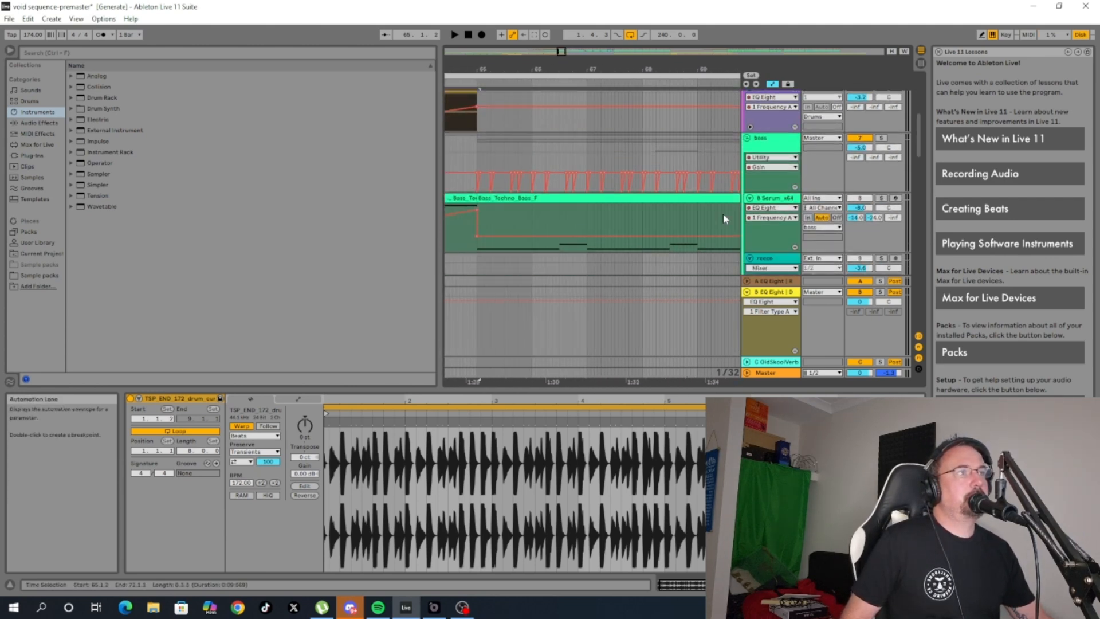
scroll(723, 214, up, 11)
scroll(722, 216, up, 4)
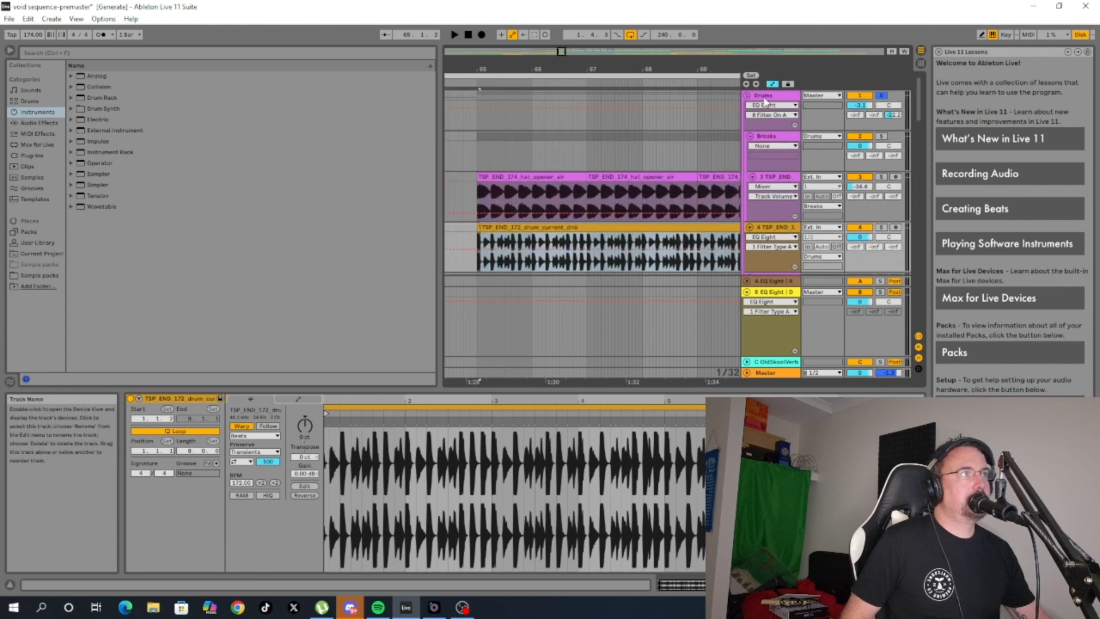
click(765, 97)
double_click(765, 99)
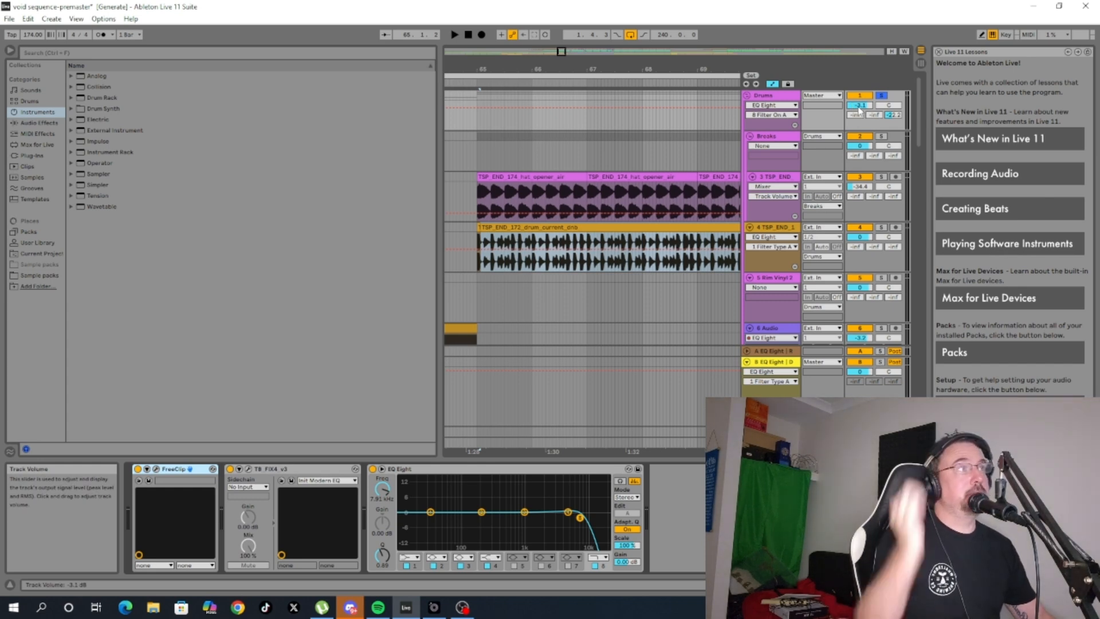
Examine the layout from the drum tracks down to the bass group and show track 8's Serum and effects chain.
scroll(525, 177, down, 5)
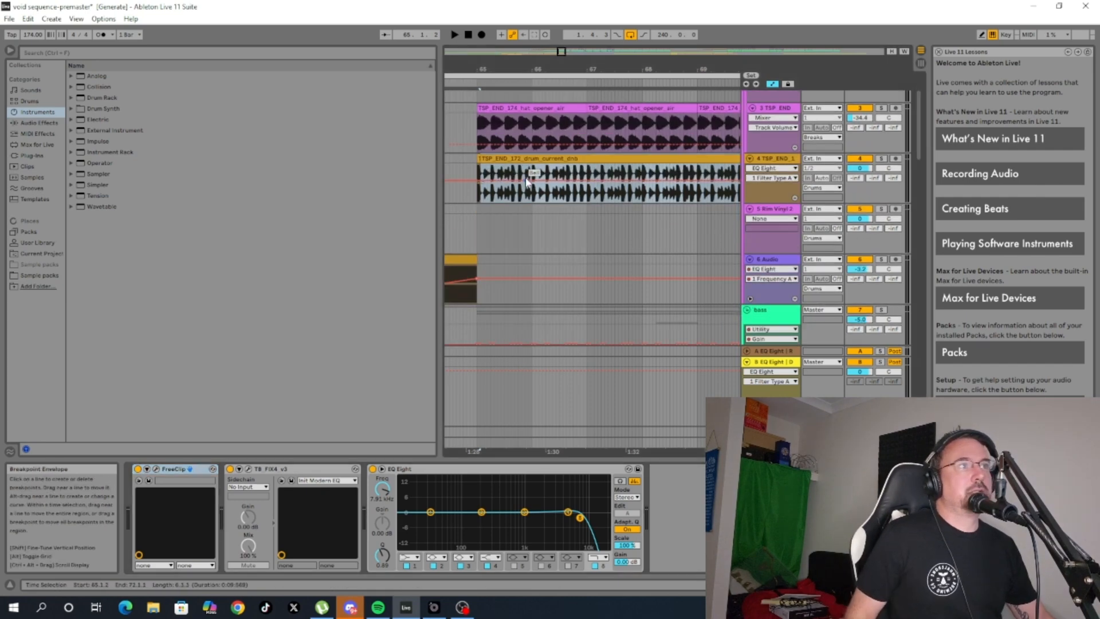
scroll(526, 180, down, 5)
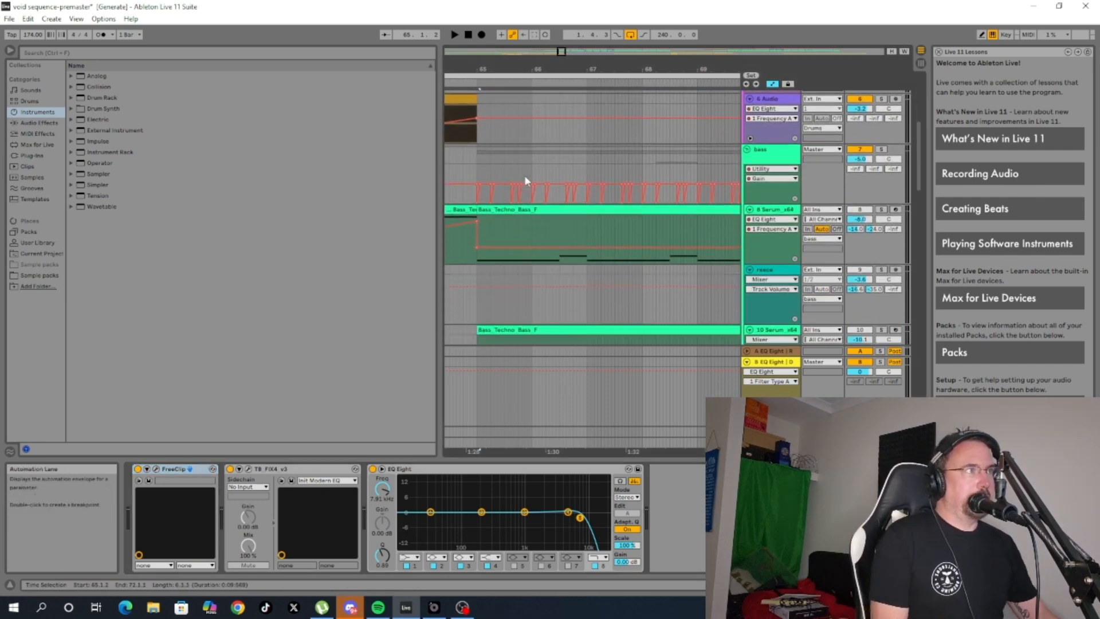
scroll(525, 180, up, 5)
scroll(525, 181, up, 5)
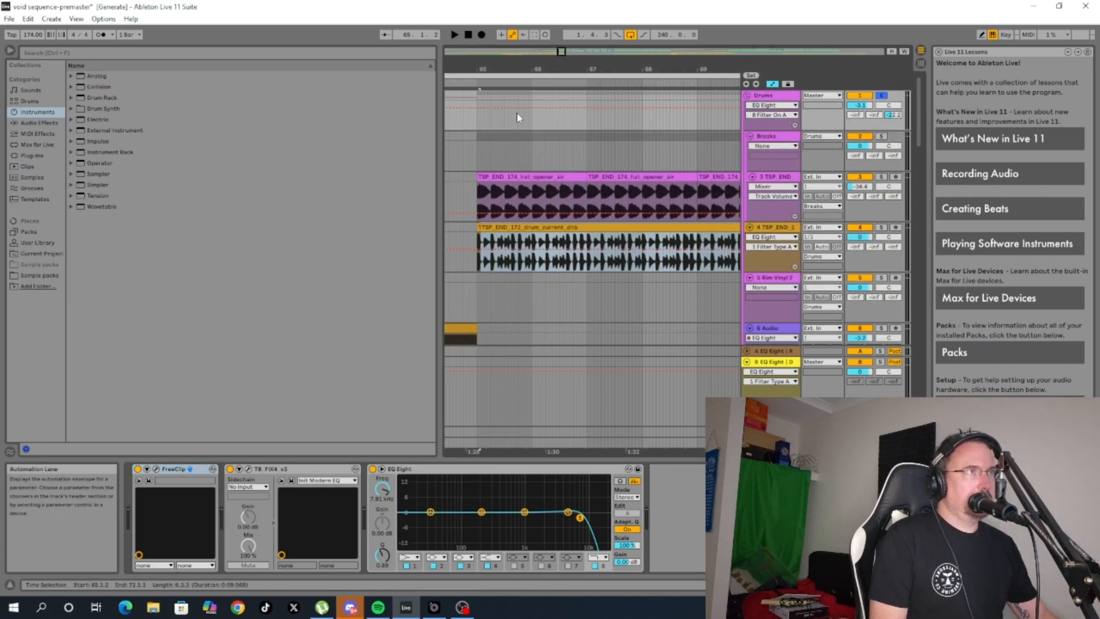
scroll(459, 132, down, 10)
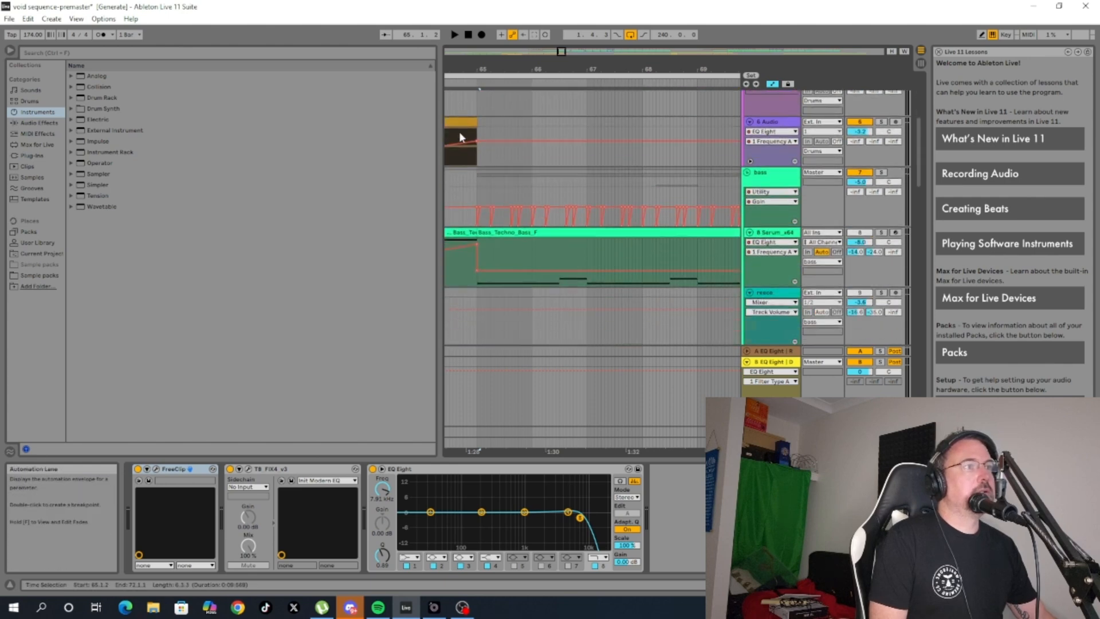
scroll(465, 155, down, 3)
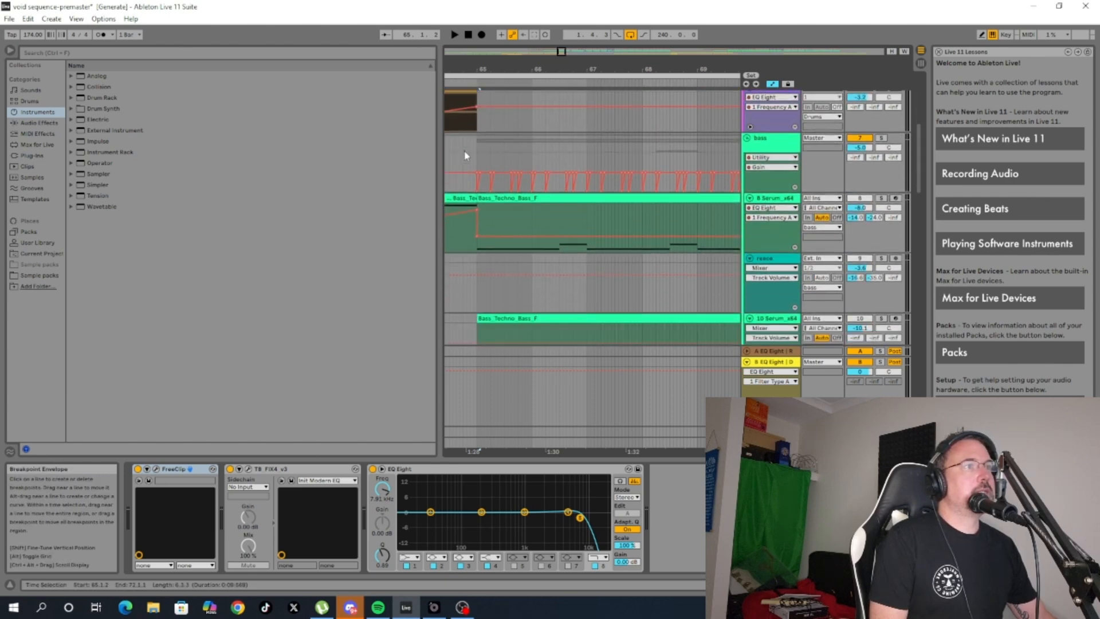
click(772, 143)
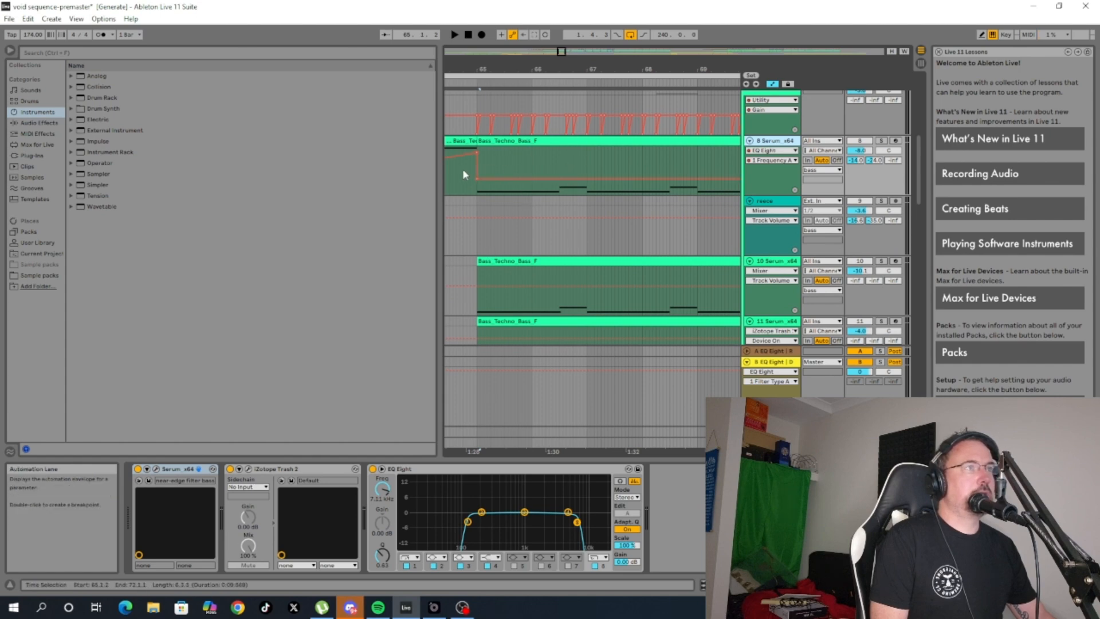
Show track 10's Serum and EQ Eight, solo the track, play its bass from bar 65, and stop playback.
scroll(767, 201, down, 2)
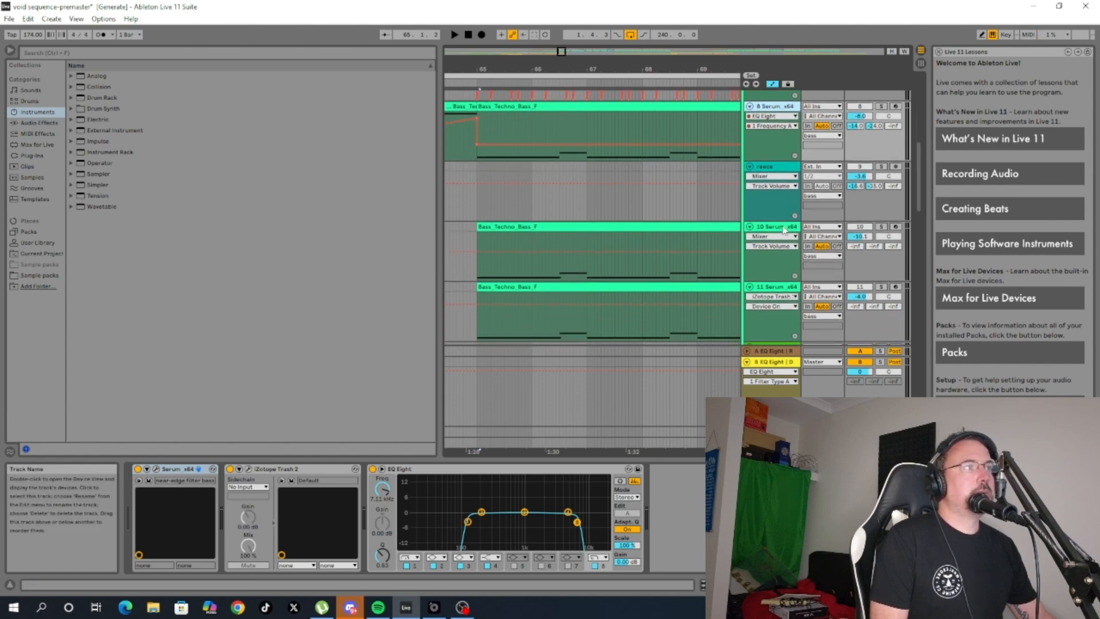
click(784, 227)
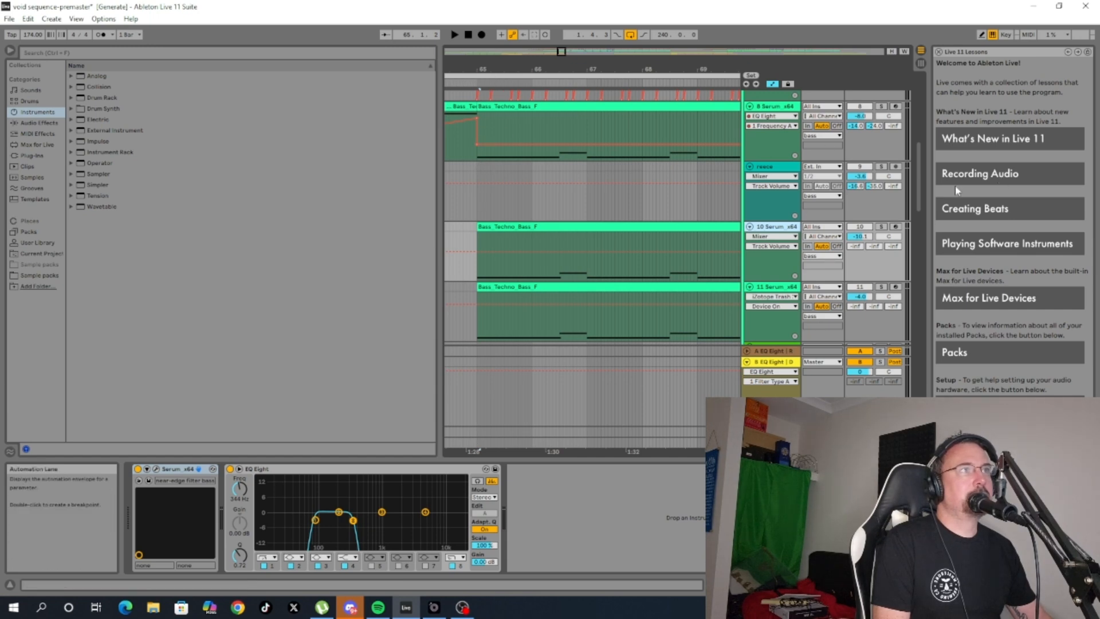
click(881, 227)
key(space)
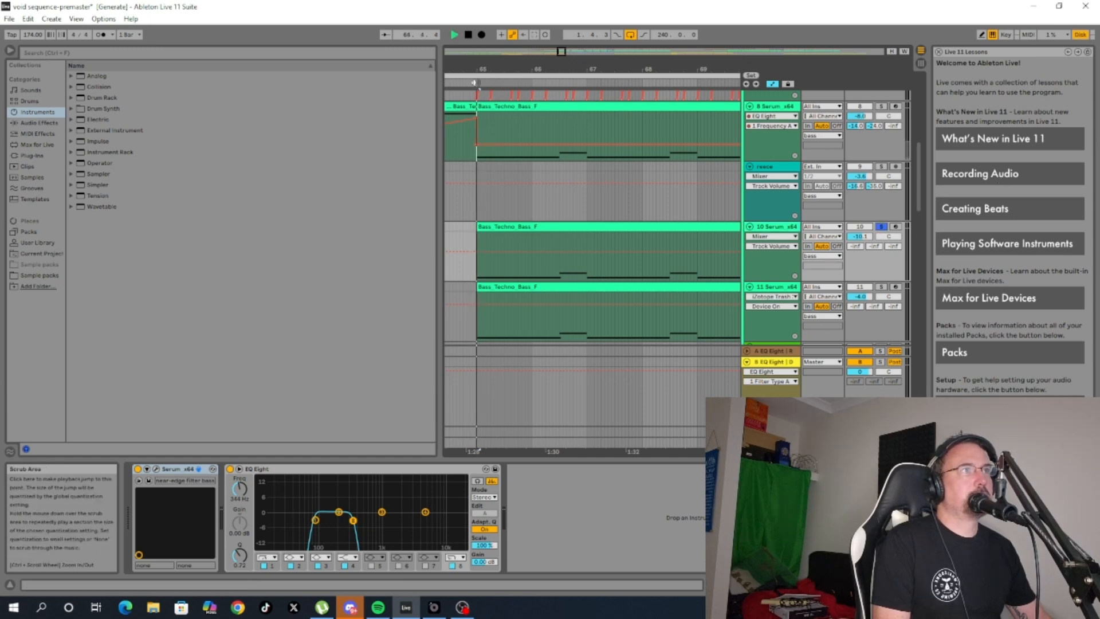
click(469, 36)
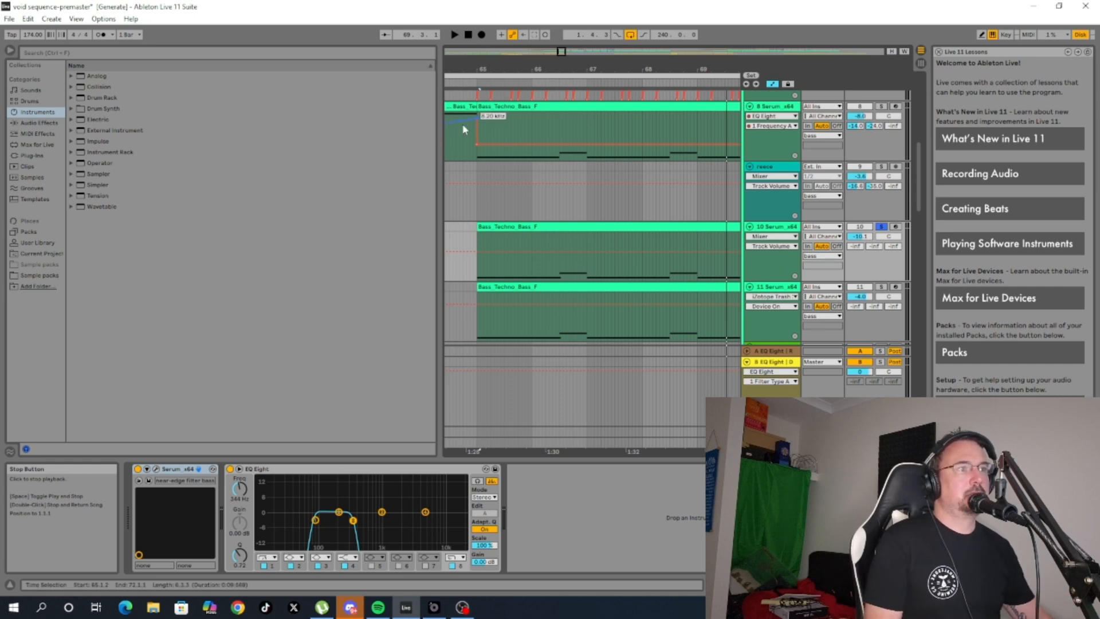
Select the Bass_Techno_Bass_F clip on track 11, solo the track, play it from bar 65, and stop playback.
click(654, 287)
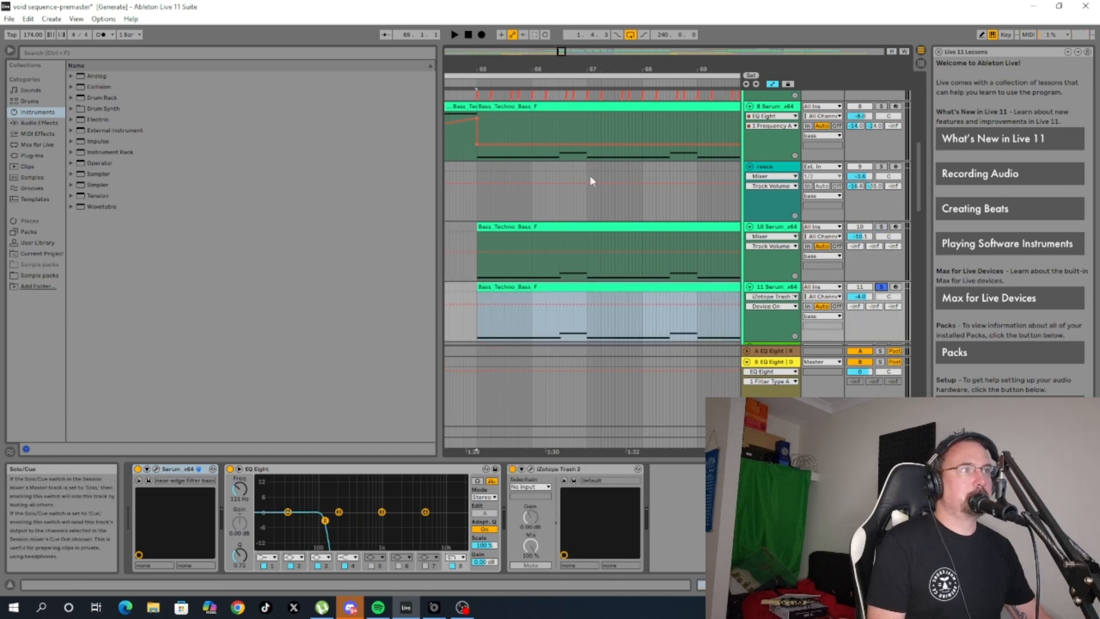
click(455, 35)
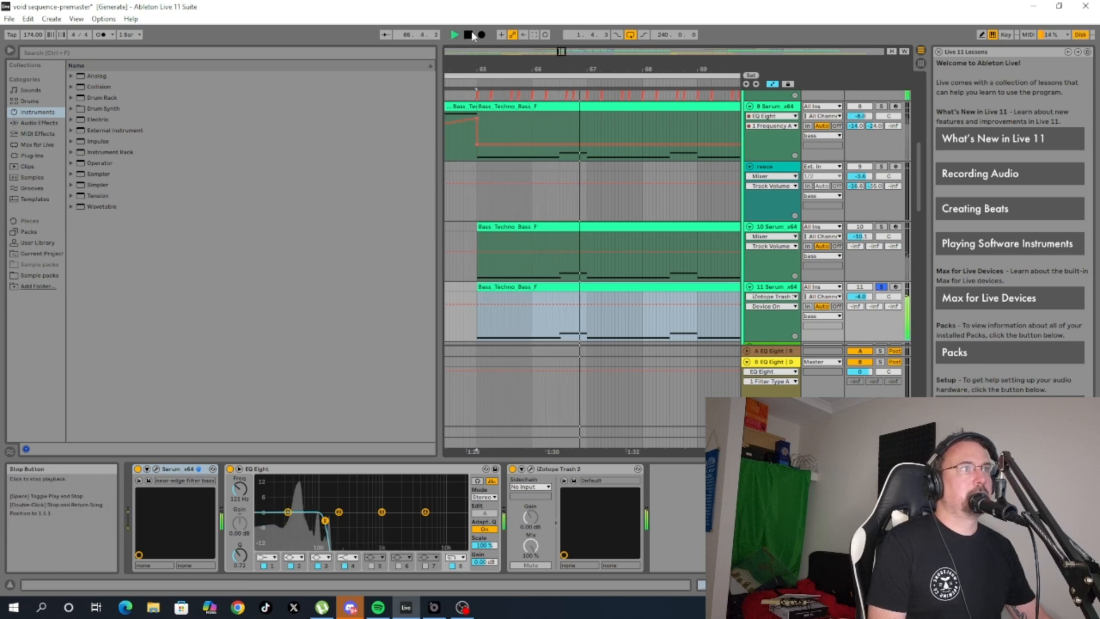
key(space)
Inspect the Serum settings on tracks 10 and 11 in turn, close each instrument, and look over the bass tracks below.
click(770, 227)
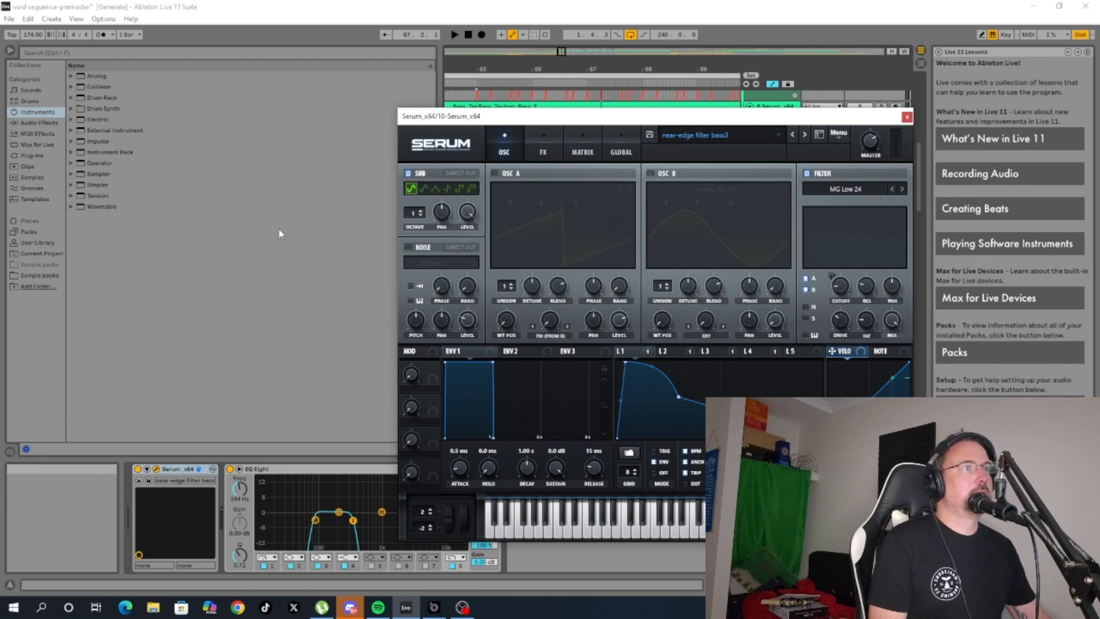
click(907, 117)
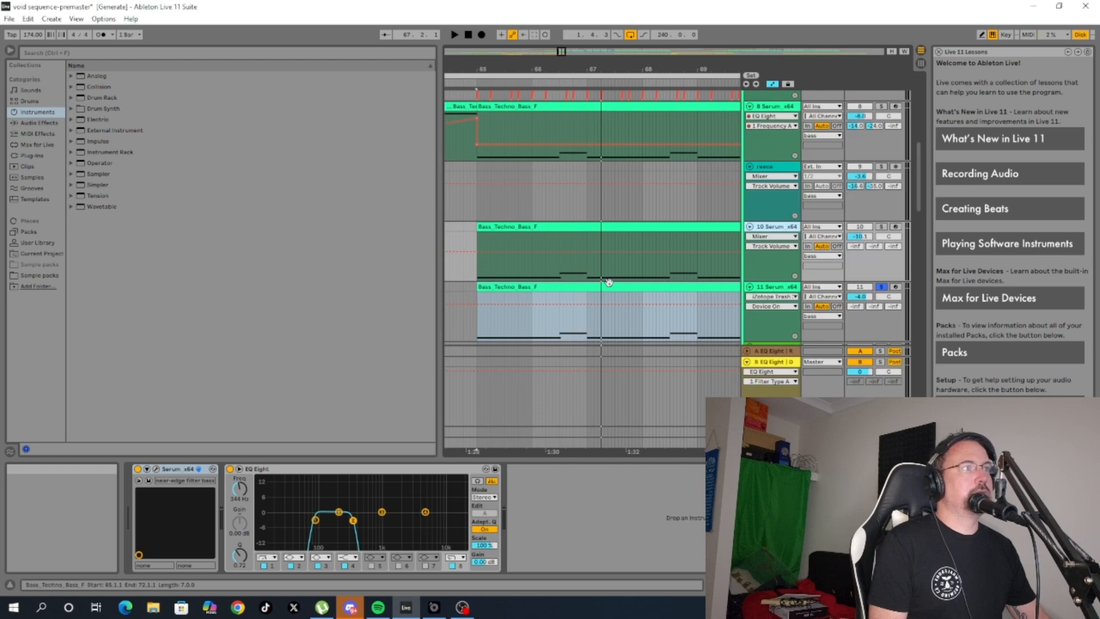
click(781, 286)
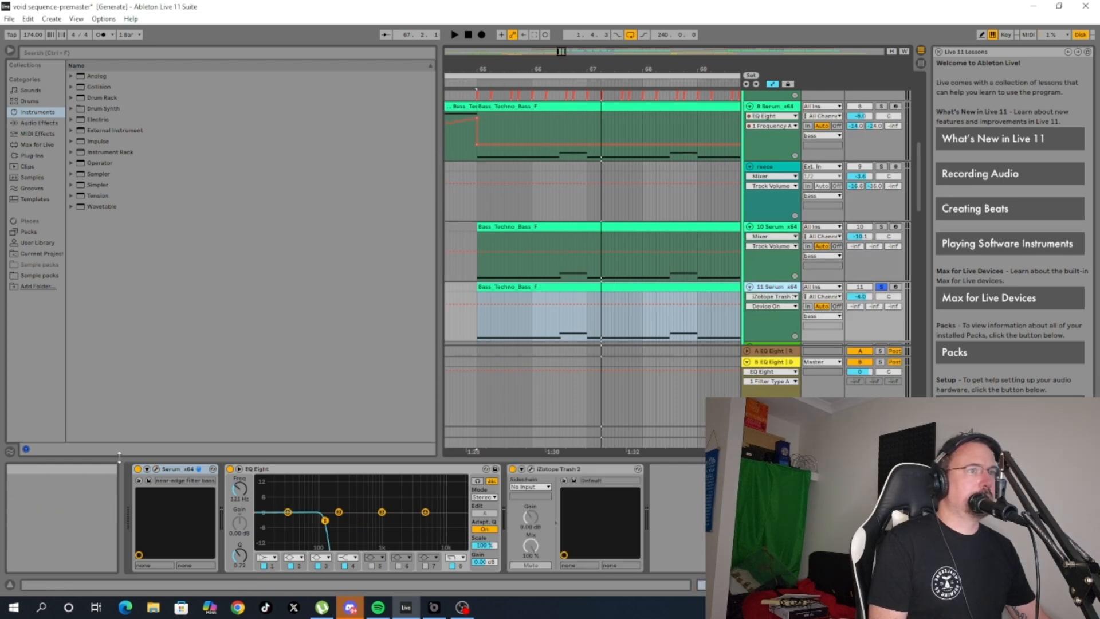
click(198, 468)
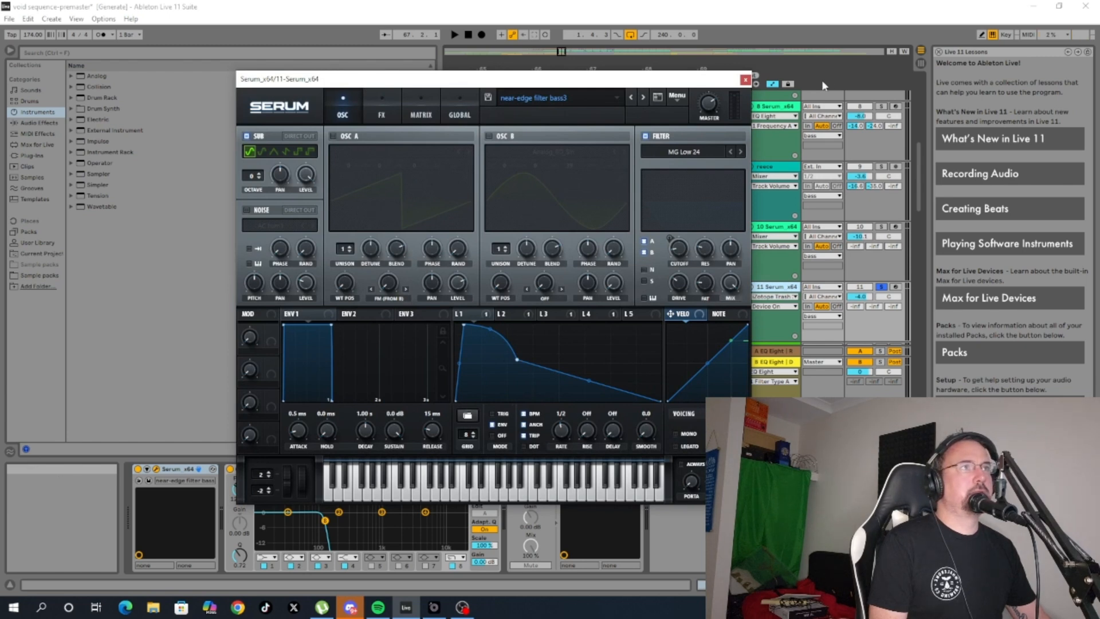
click(746, 80)
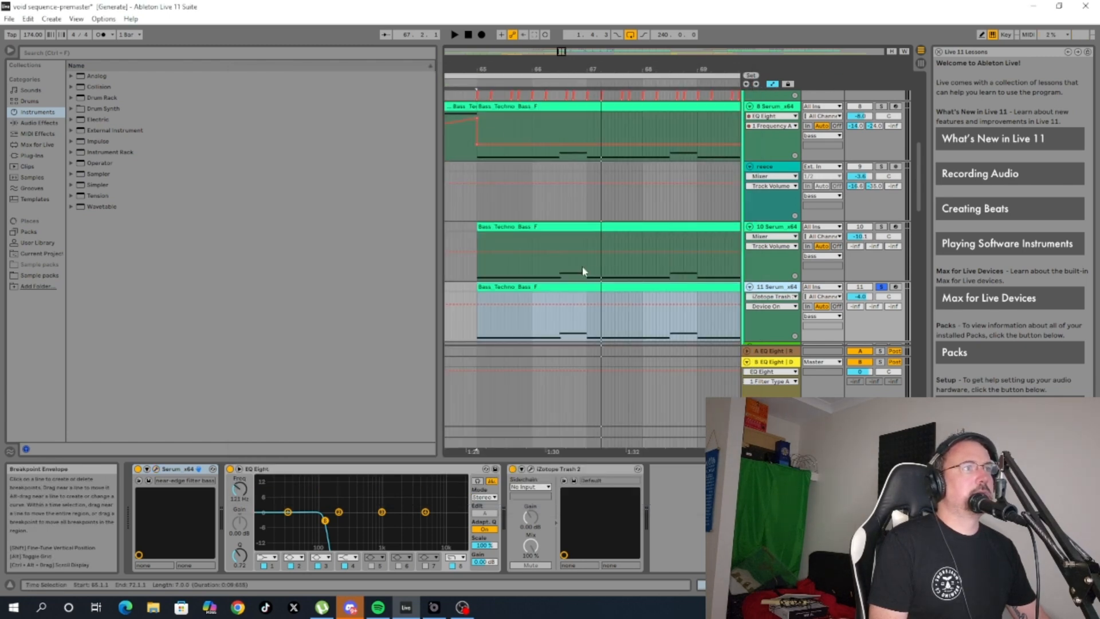
scroll(479, 293, down, 5)
scroll(479, 292, up, 6)
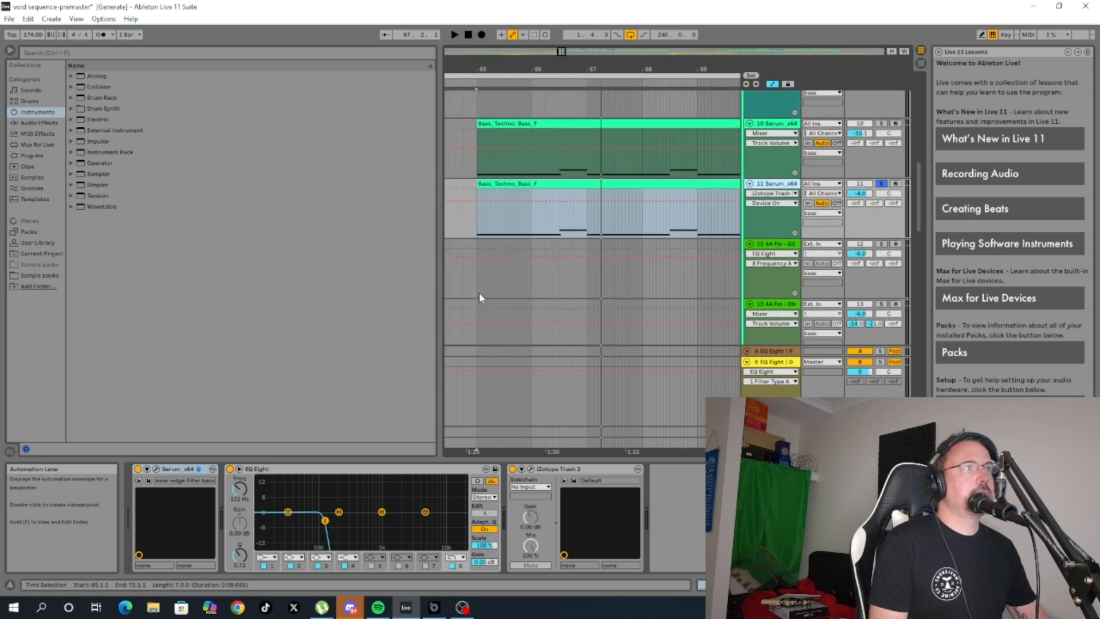
Solo the bass group, play it from bar 65, and show the effects chains of return tracks A and B.
scroll(484, 147, up, 2)
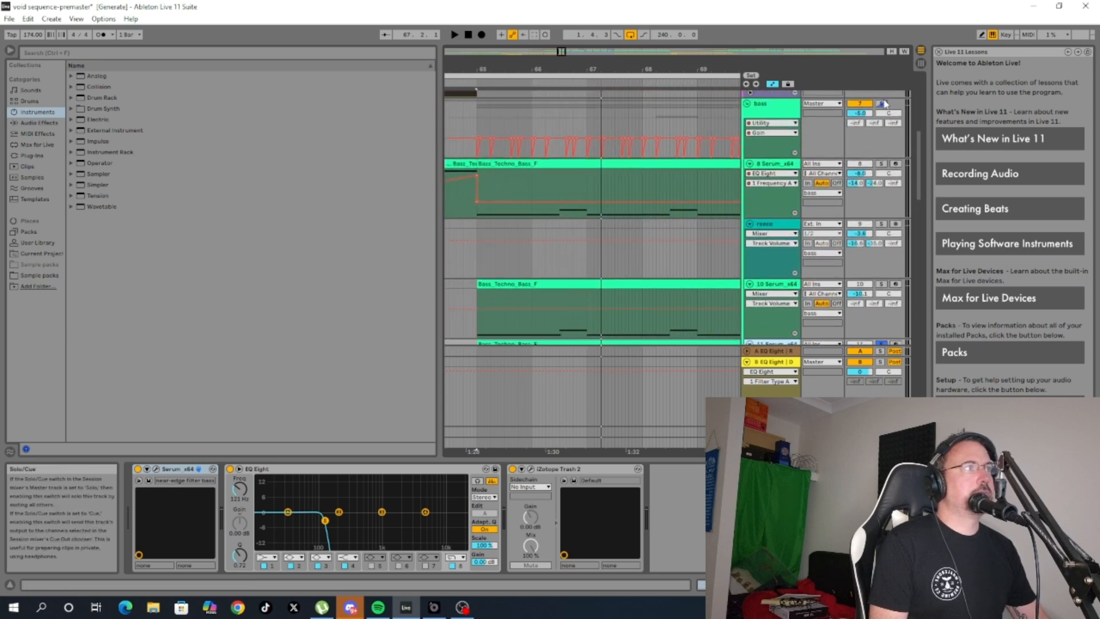
click(497, 94)
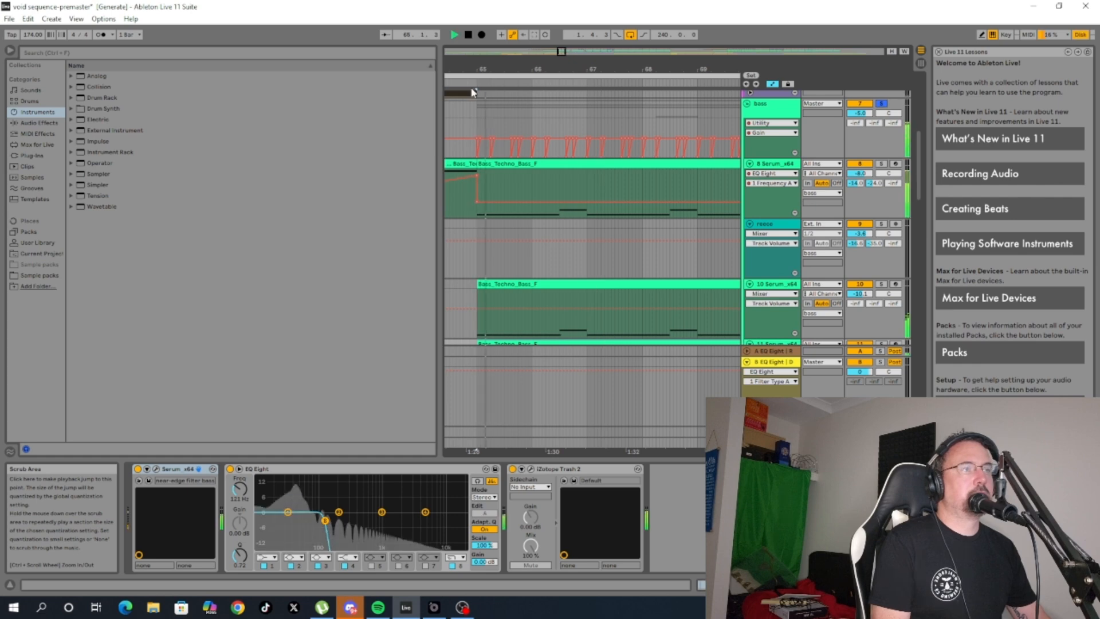
click(469, 35)
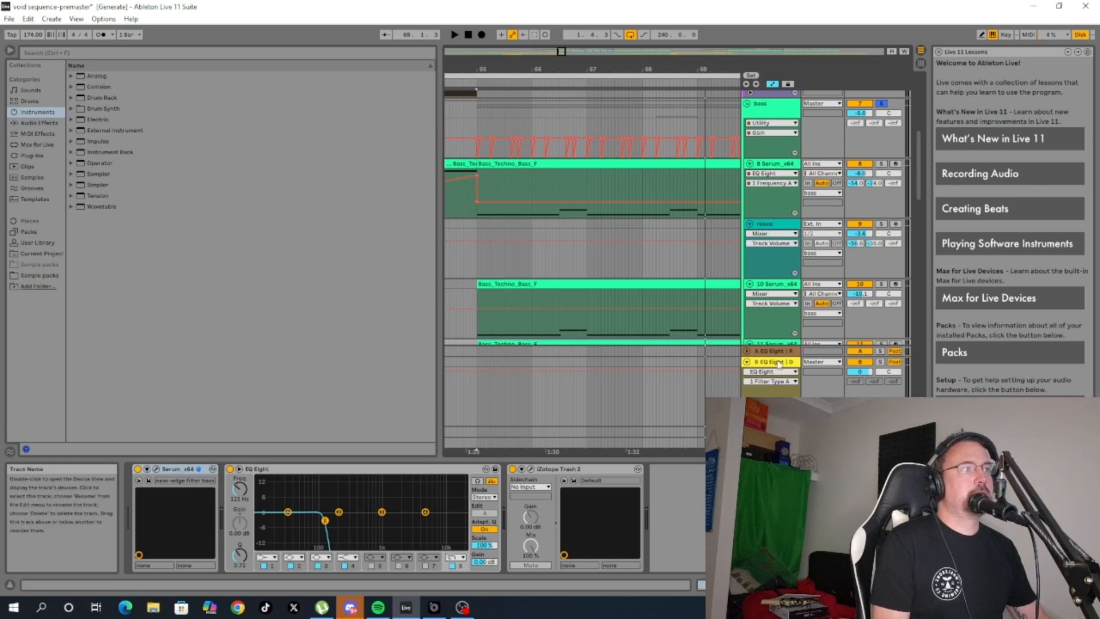
click(774, 352)
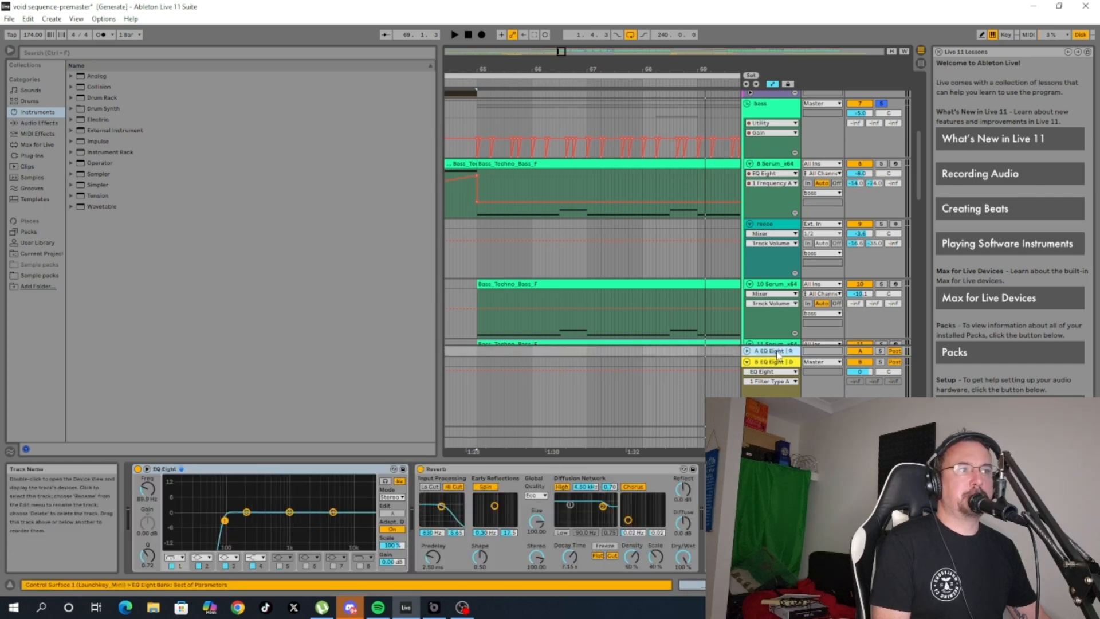
click(775, 363)
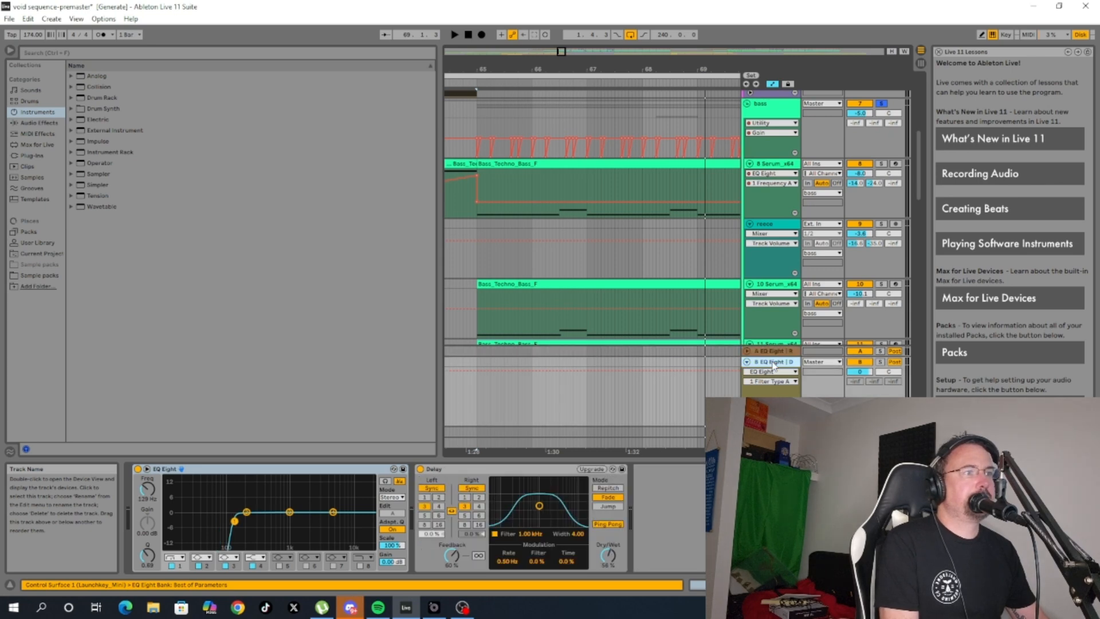
Locate the OS_NDNB clips on track 15 and open the audio details of the one at bar 68.
scroll(797, 261, down, 8)
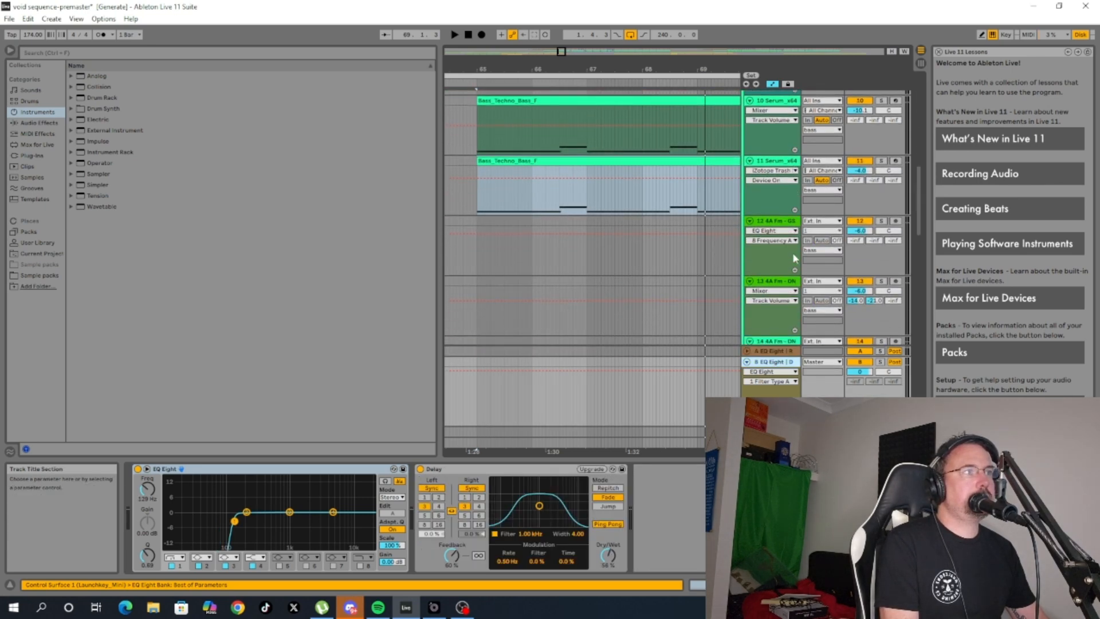
scroll(793, 252, down, 2)
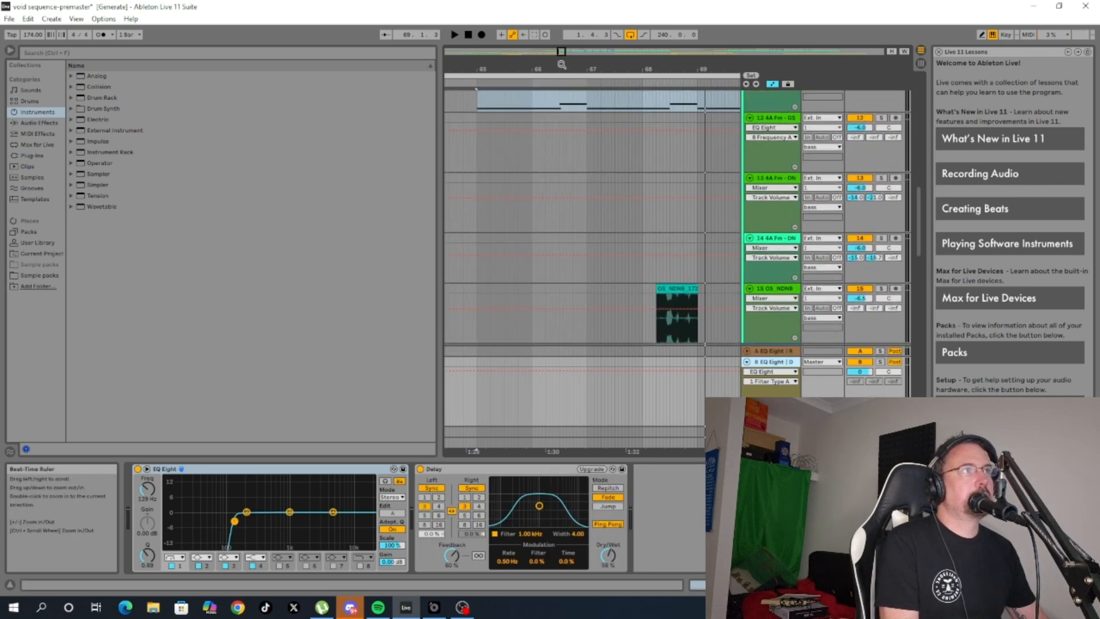
drag(562, 54, 586, 54)
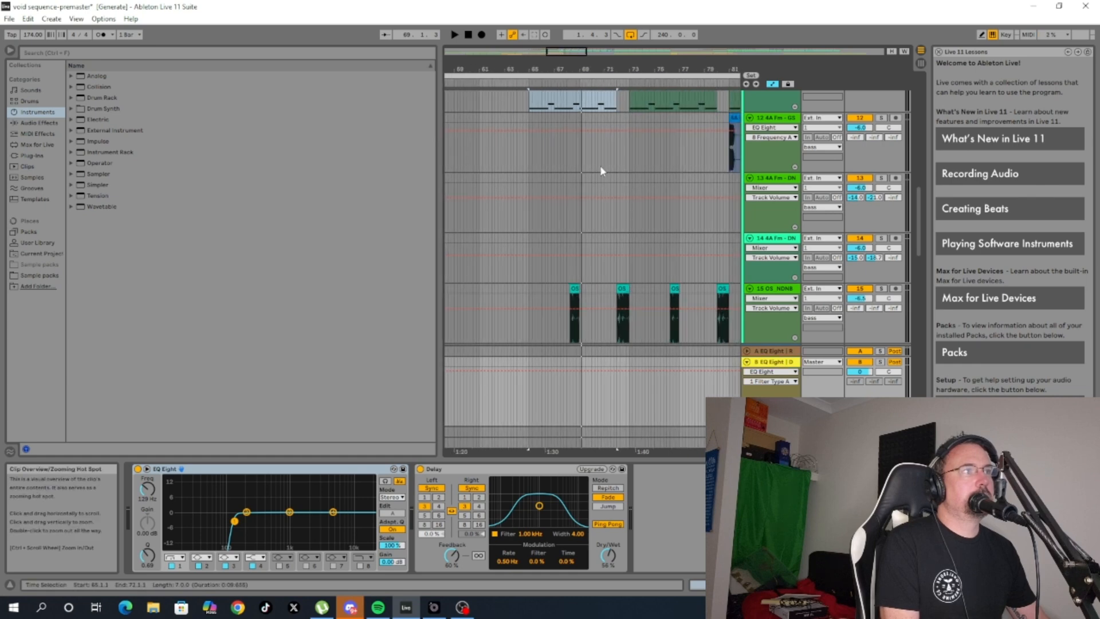
scroll(556, 235, down, 2)
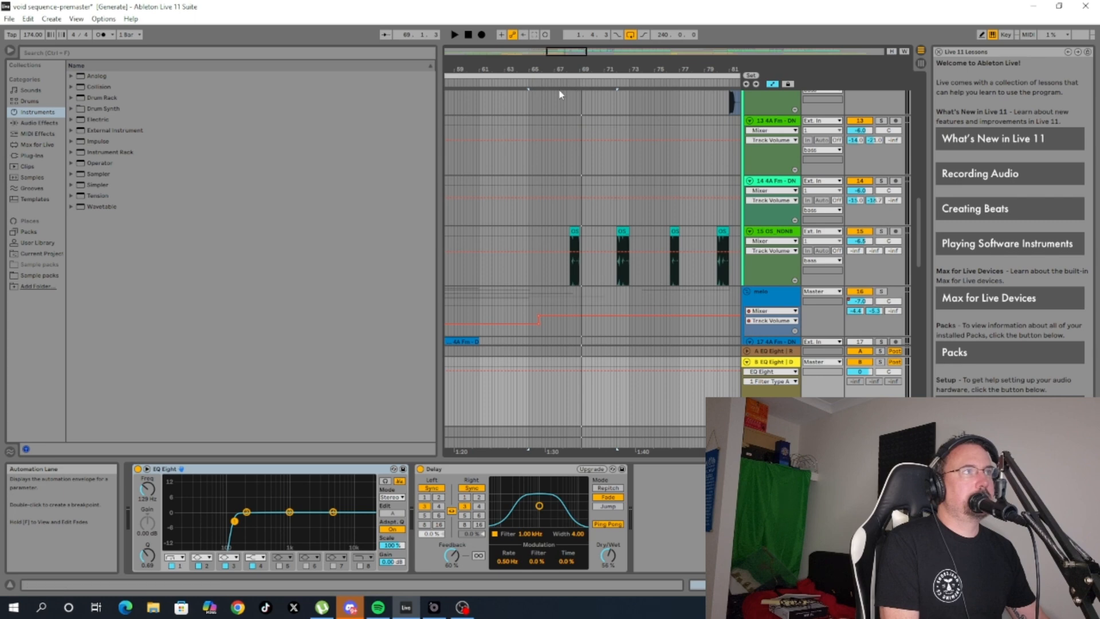
click(575, 229)
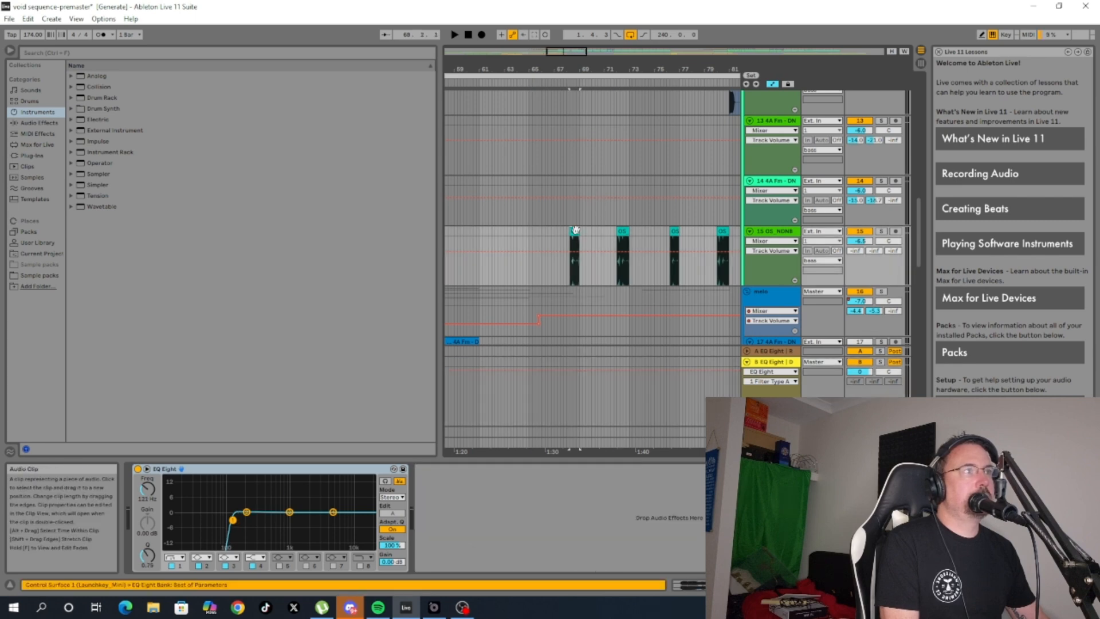
double_click(576, 230)
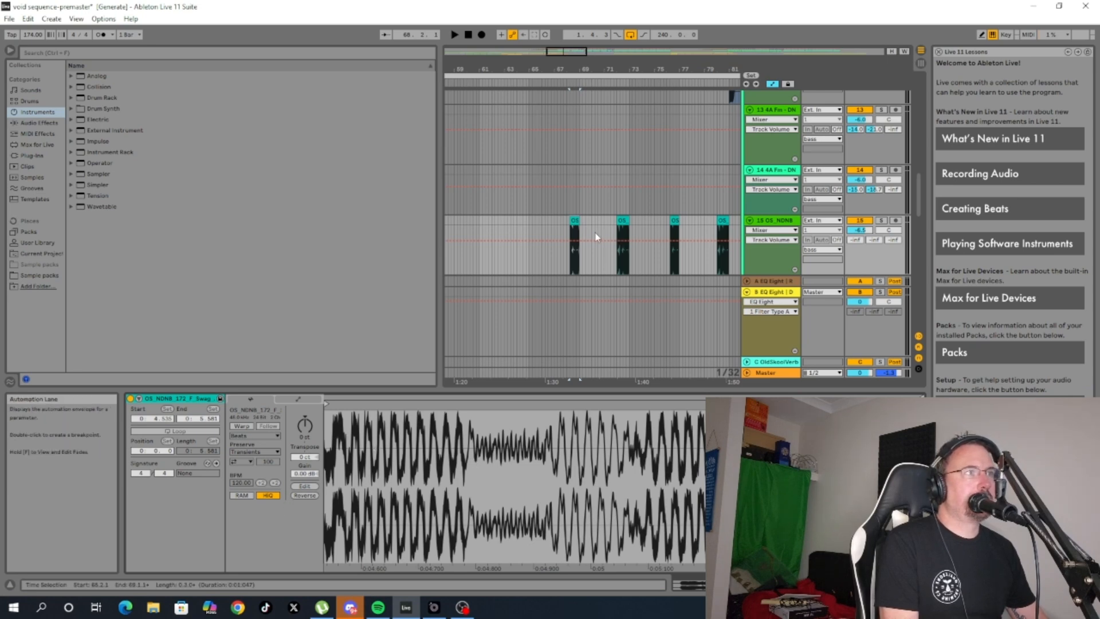
Solo track 15, play the passages around its first two OS_NDNB clips, and stop playback.
click(882, 221)
click(544, 85)
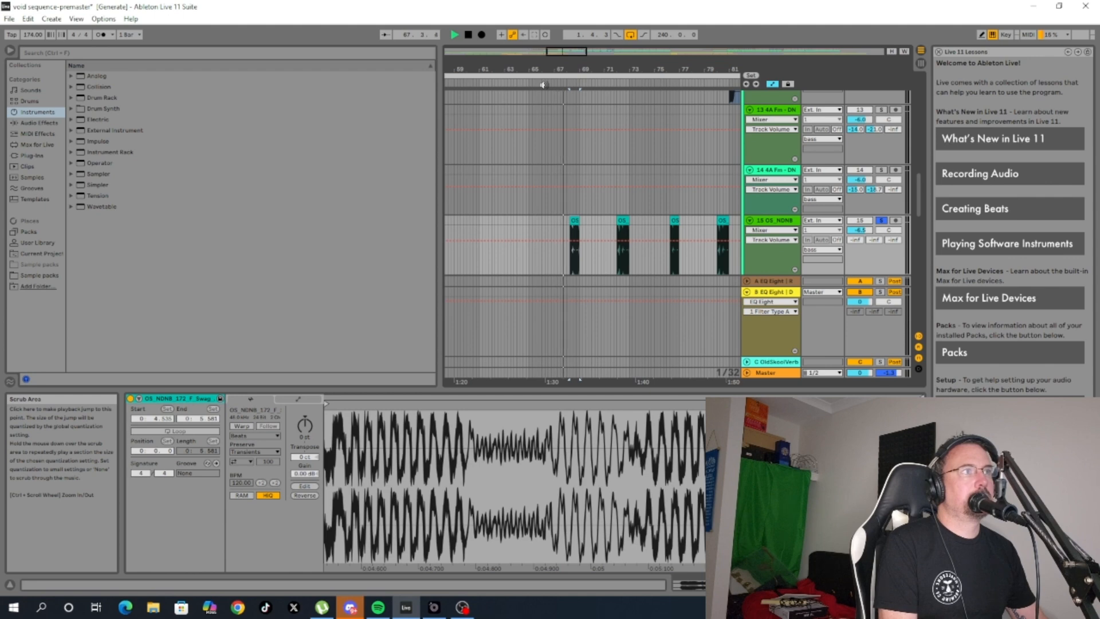
click(470, 35)
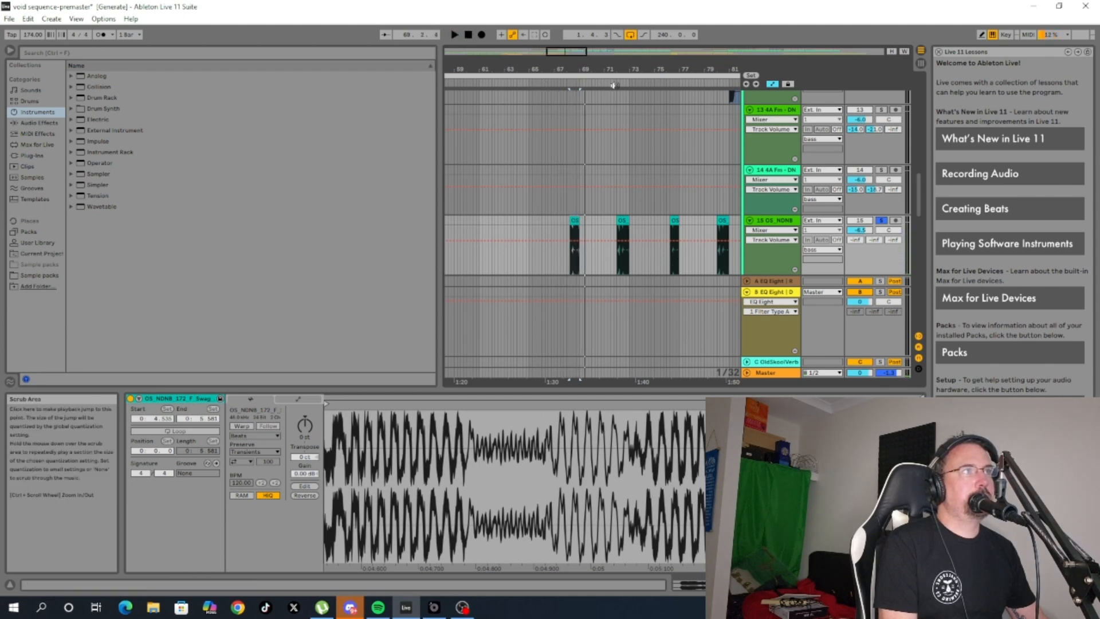
key(space)
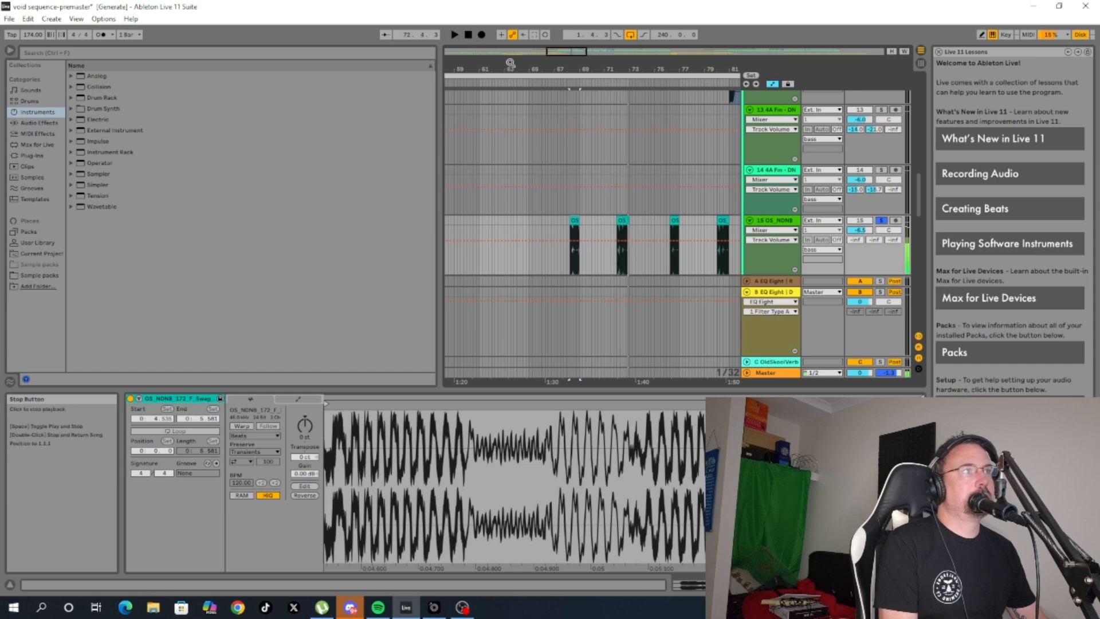
Show the waveforms of track 15's clips at bars 72, 76 and 80, and play the last two.
click(624, 216)
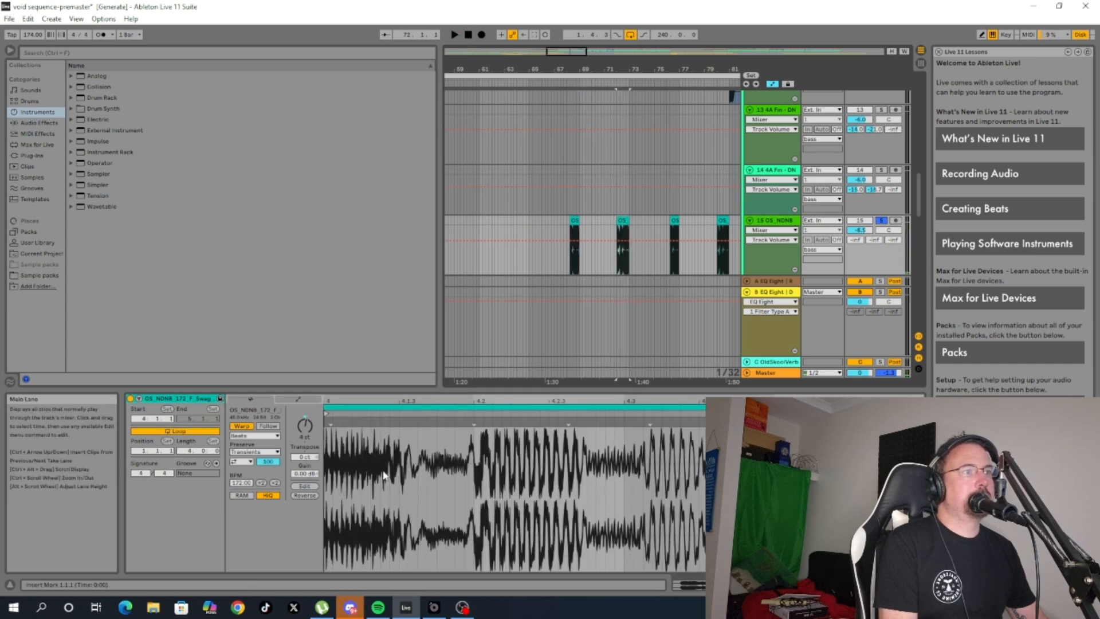
click(674, 216)
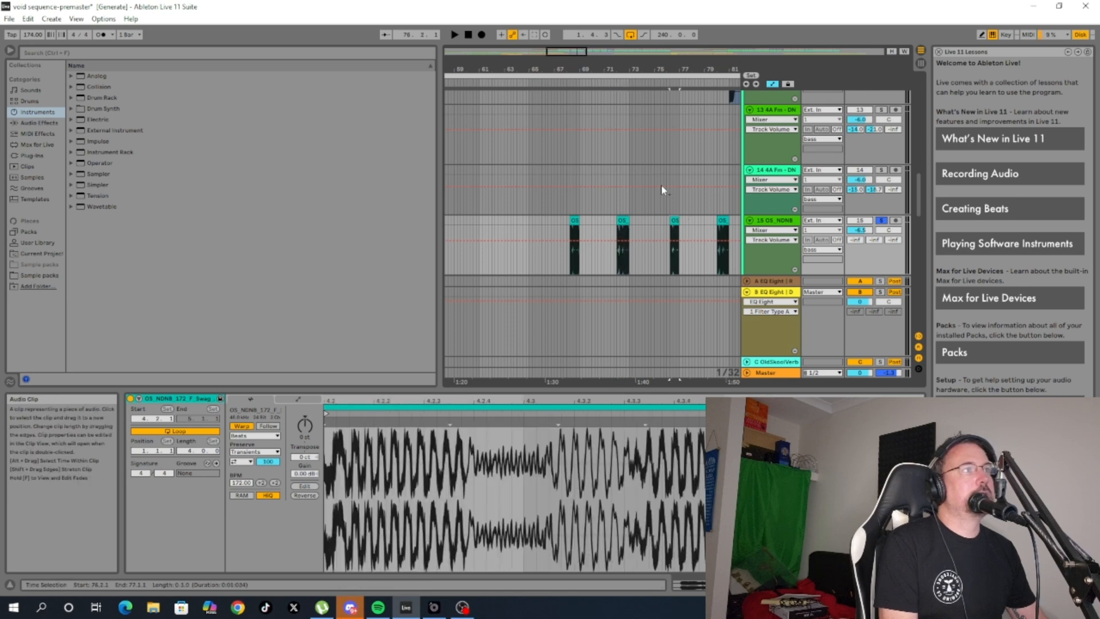
click(663, 82)
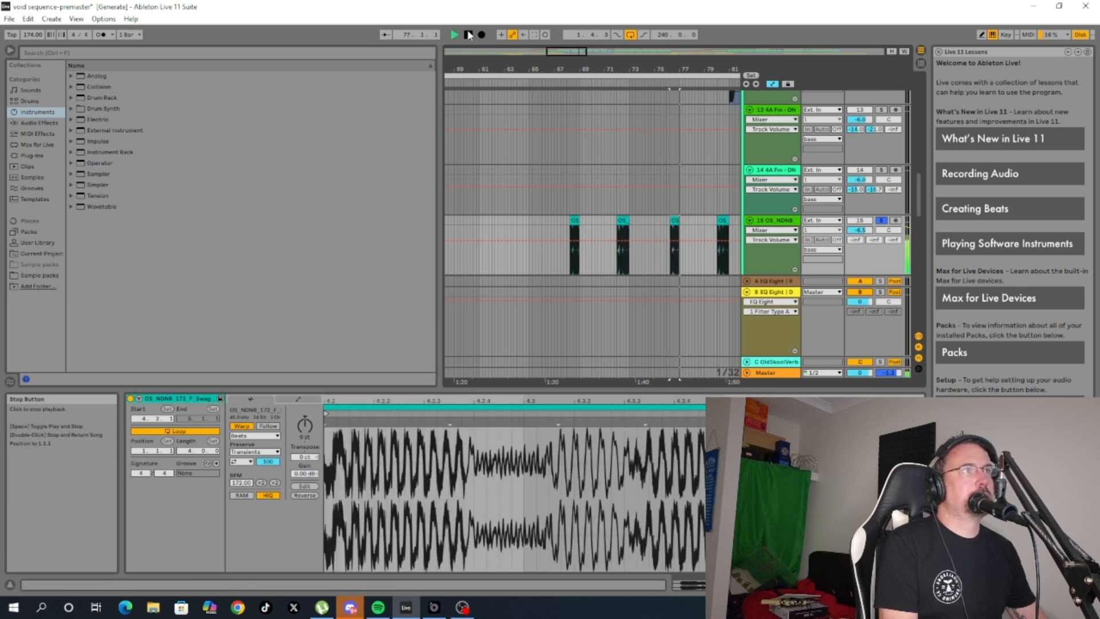
click(724, 241)
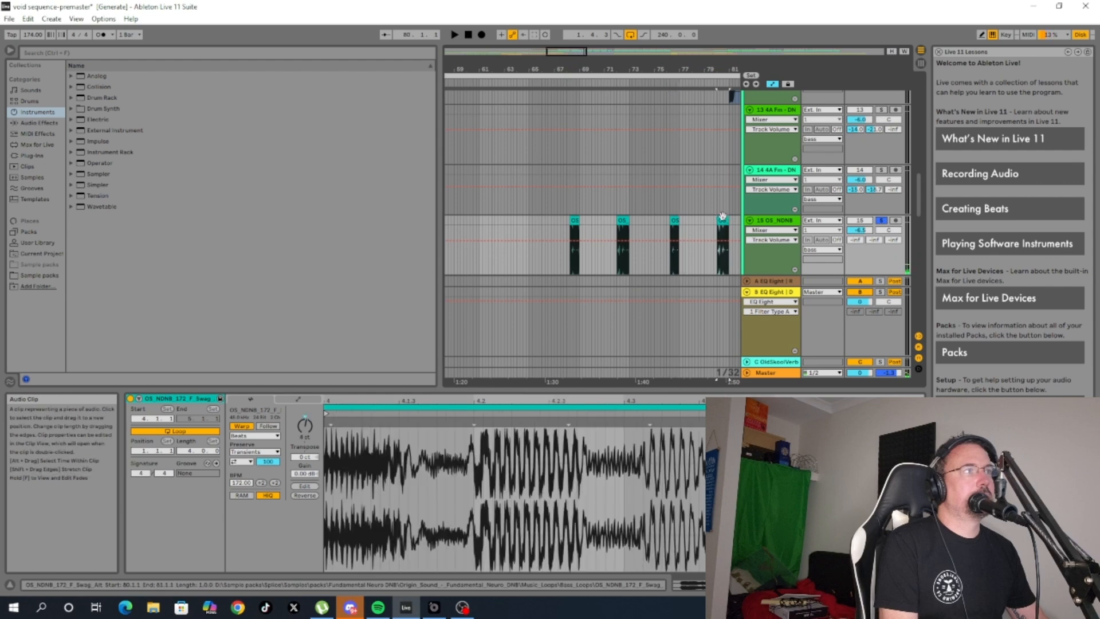
click(714, 86)
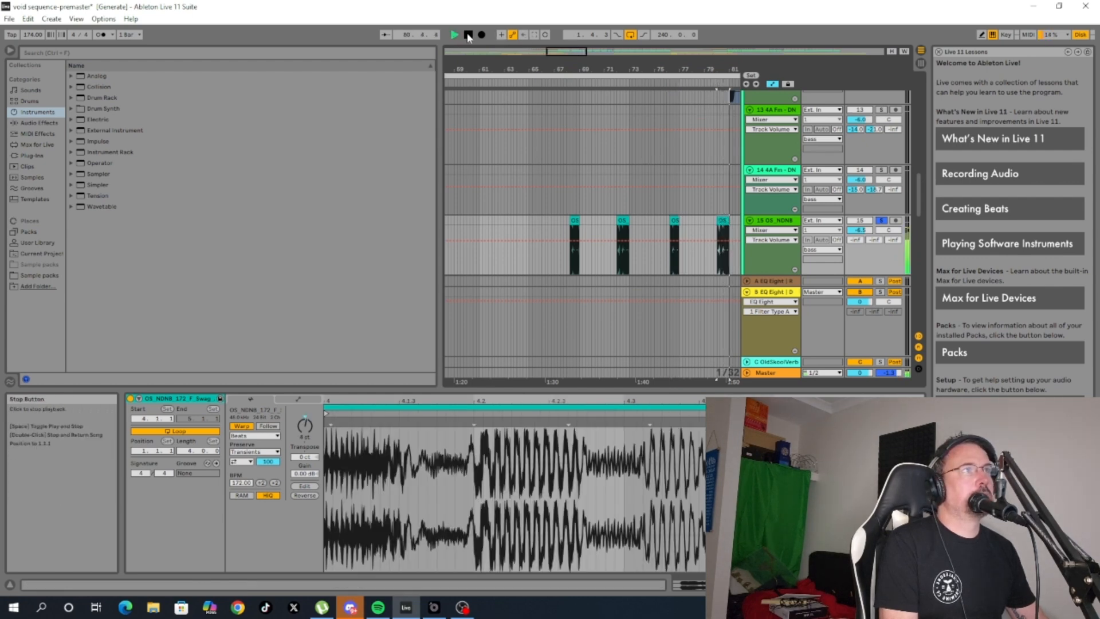
Solo the Operator track, play through its frozen clip at bar 74, and stop playback.
scroll(545, 195, down, 8)
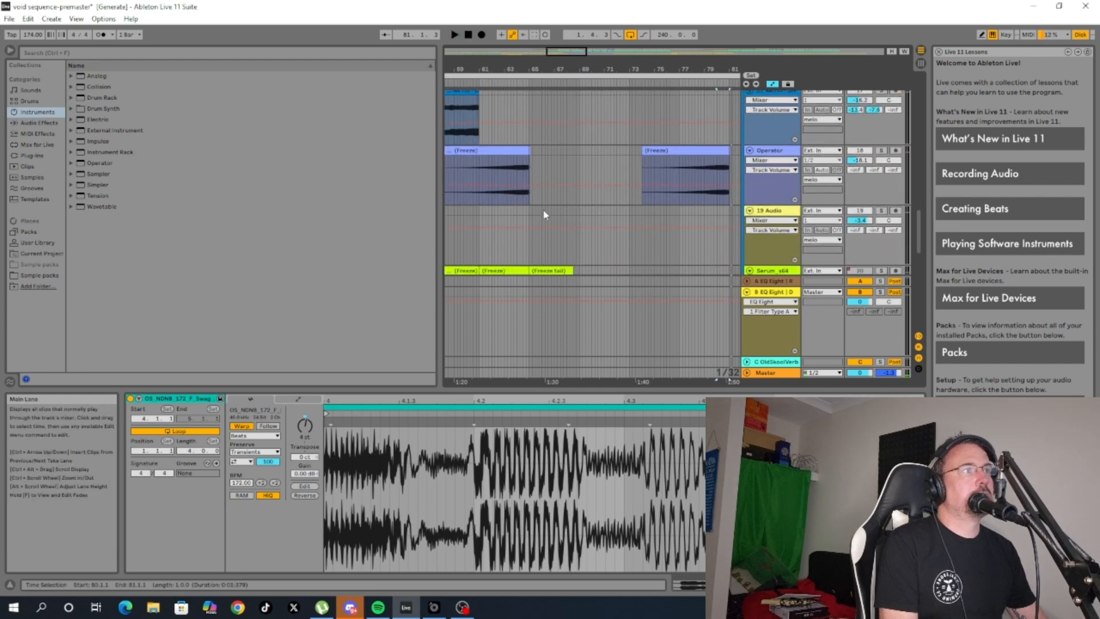
scroll(545, 212, up, 3)
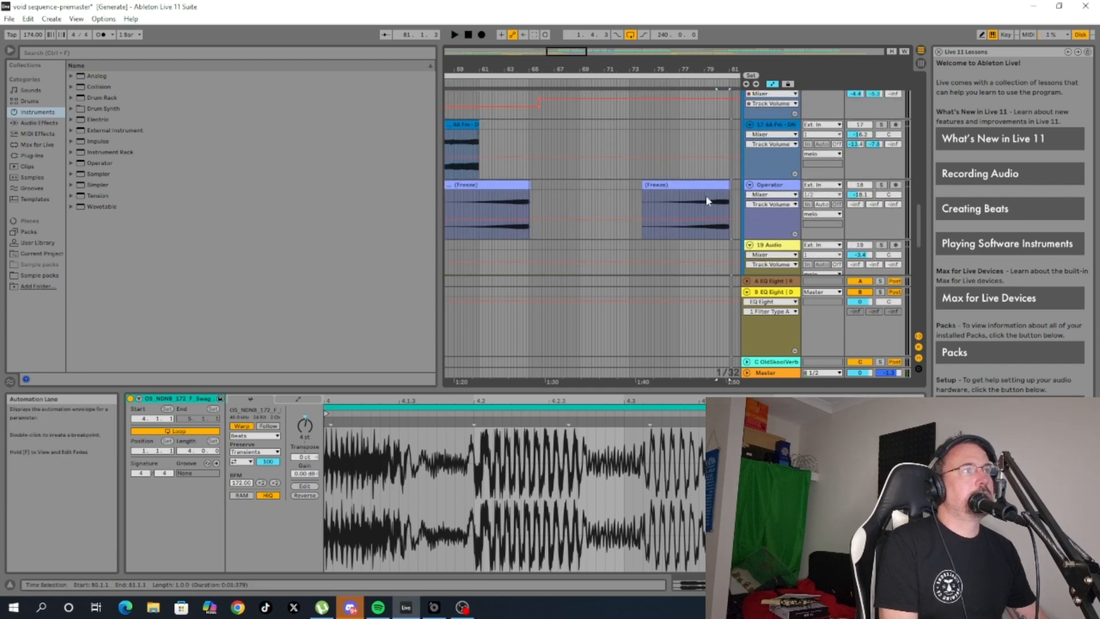
scroll(682, 223, down, 2)
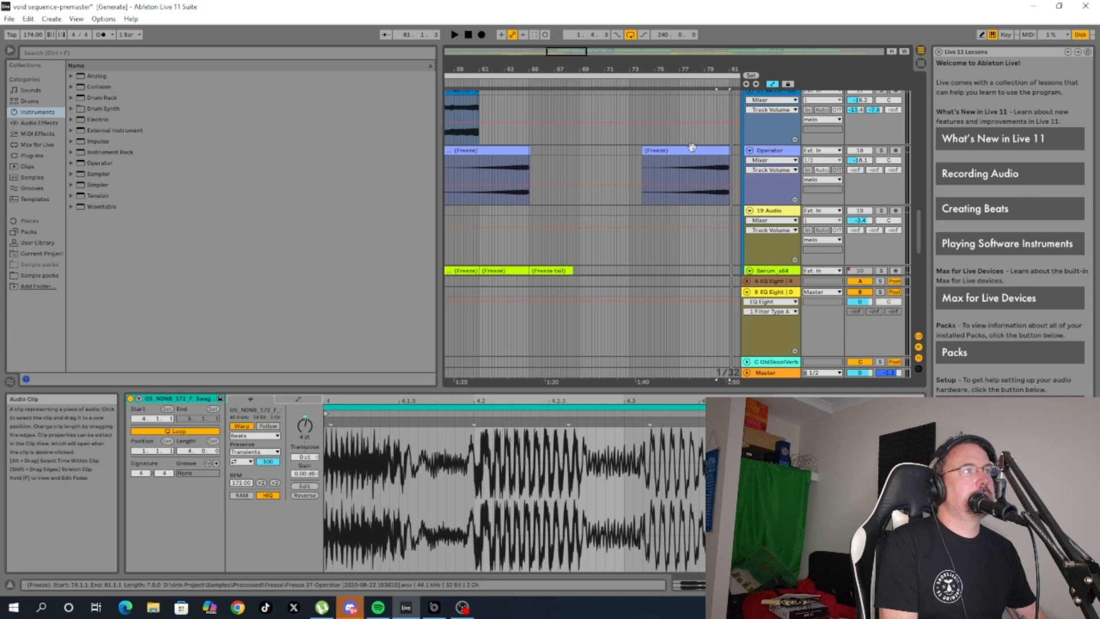
click(625, 84)
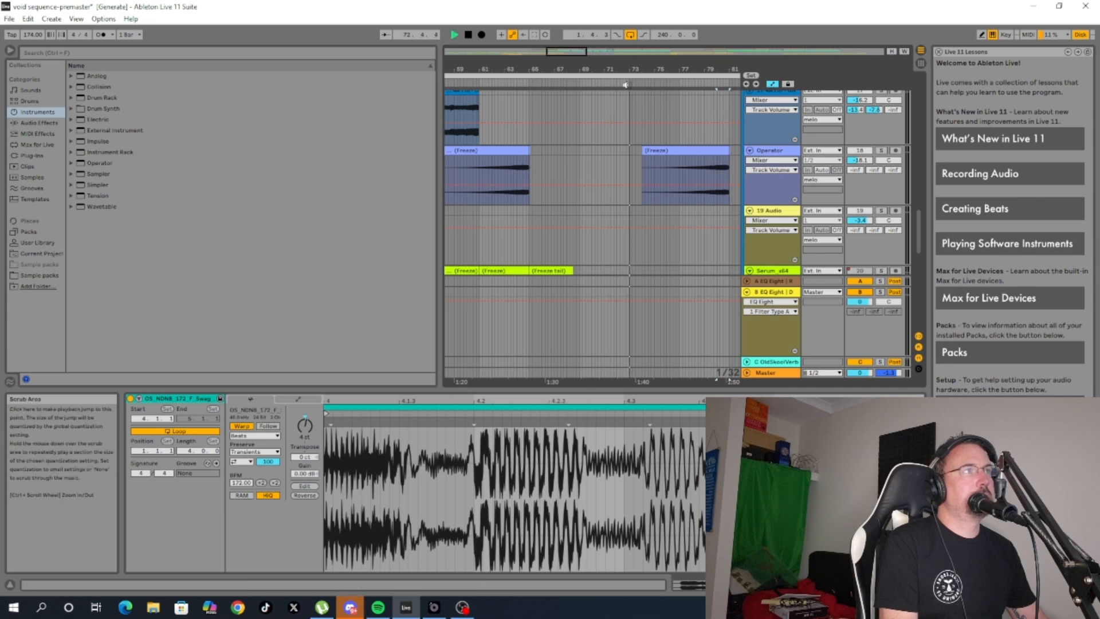
click(882, 151)
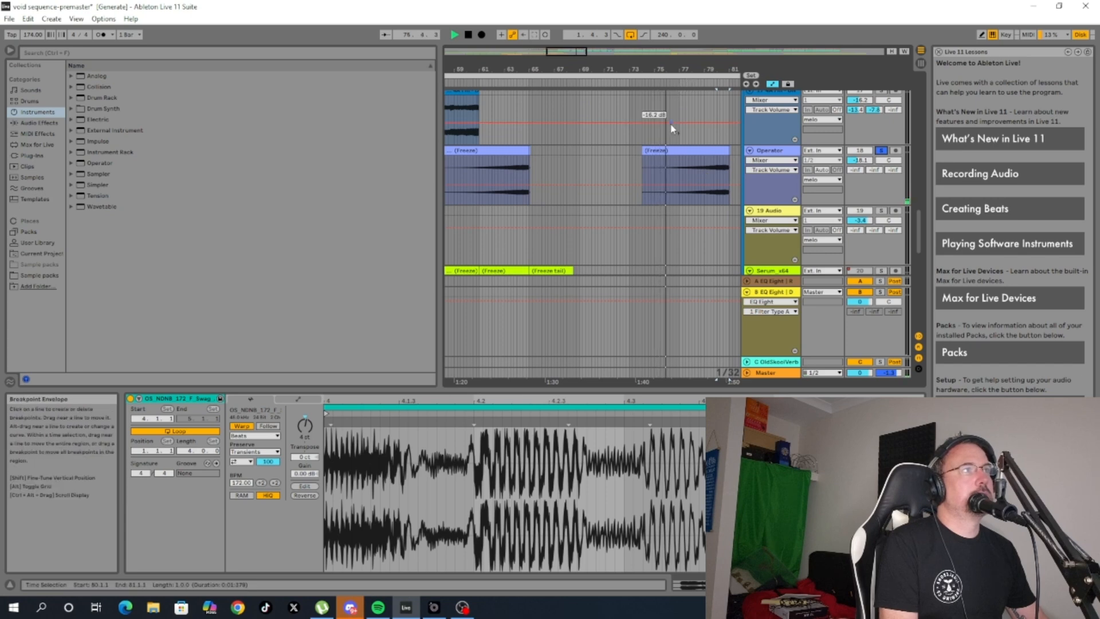
drag(565, 52, 556, 24)
click(469, 35)
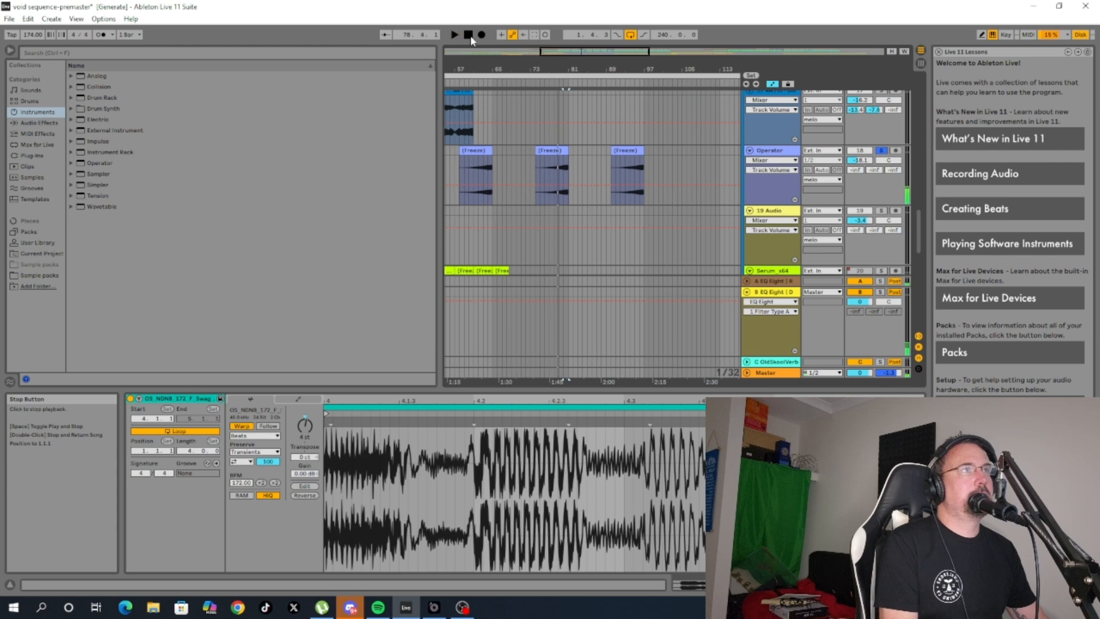
Select the freeze tail clip on track 20's Serum, solo the track, play it from bar 65, and stop playback.
scroll(578, 256, down, 6)
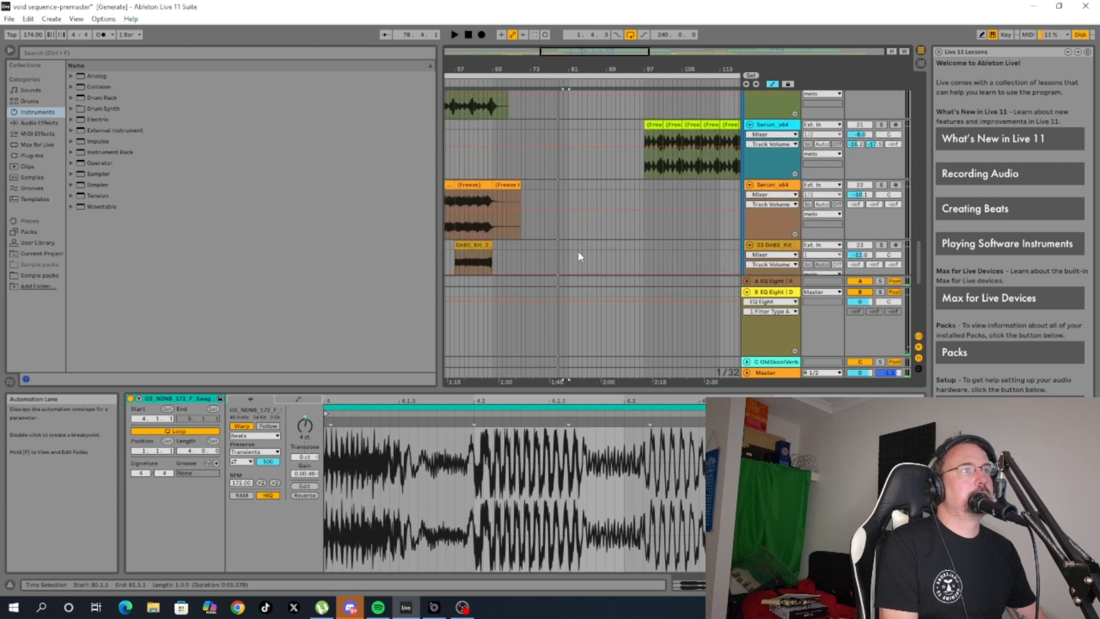
scroll(511, 246, down, 5)
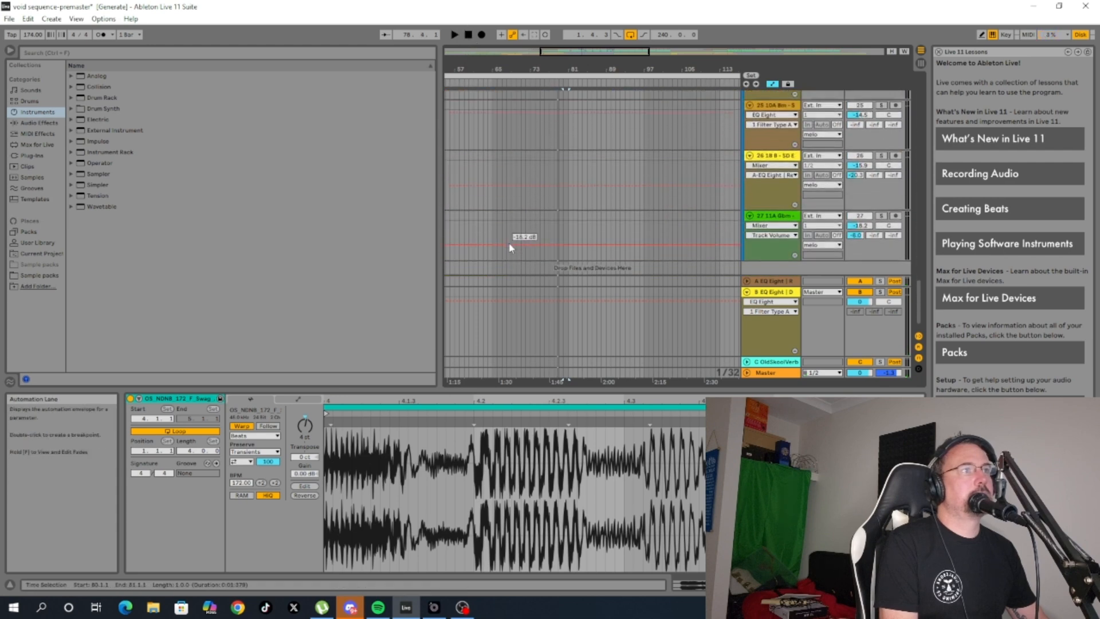
scroll(510, 245, up, 5)
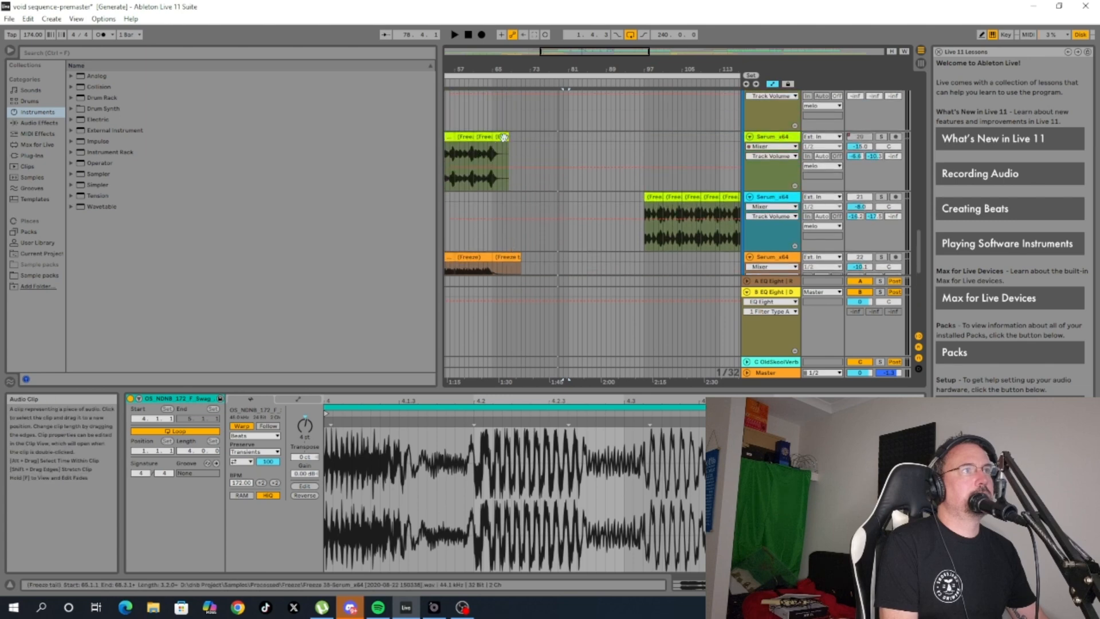
click(509, 258)
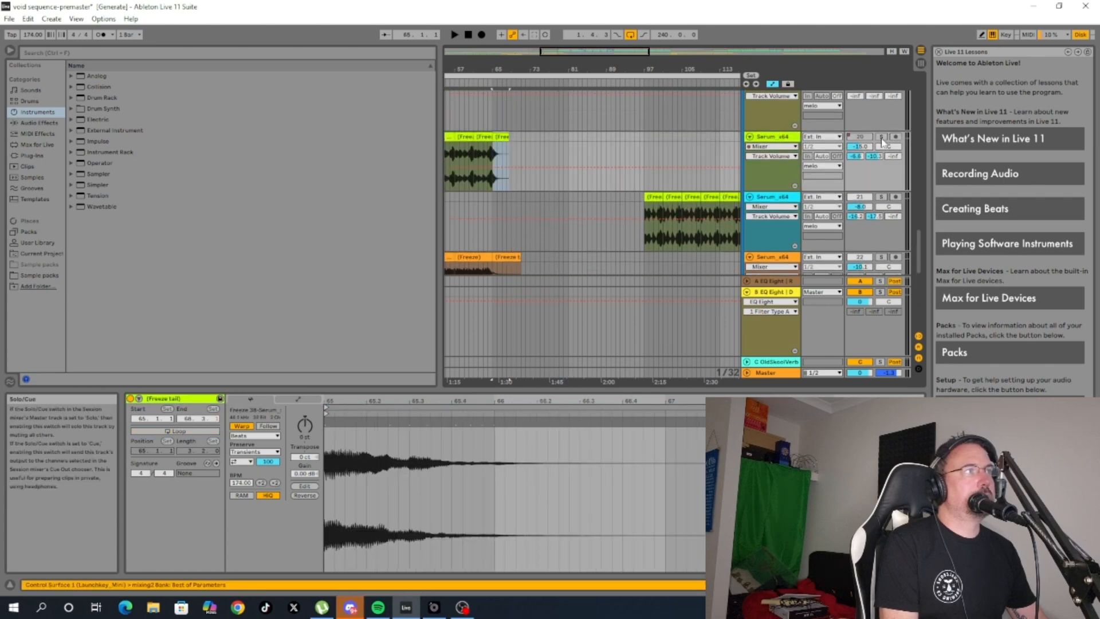
scroll(728, 182, up, 4)
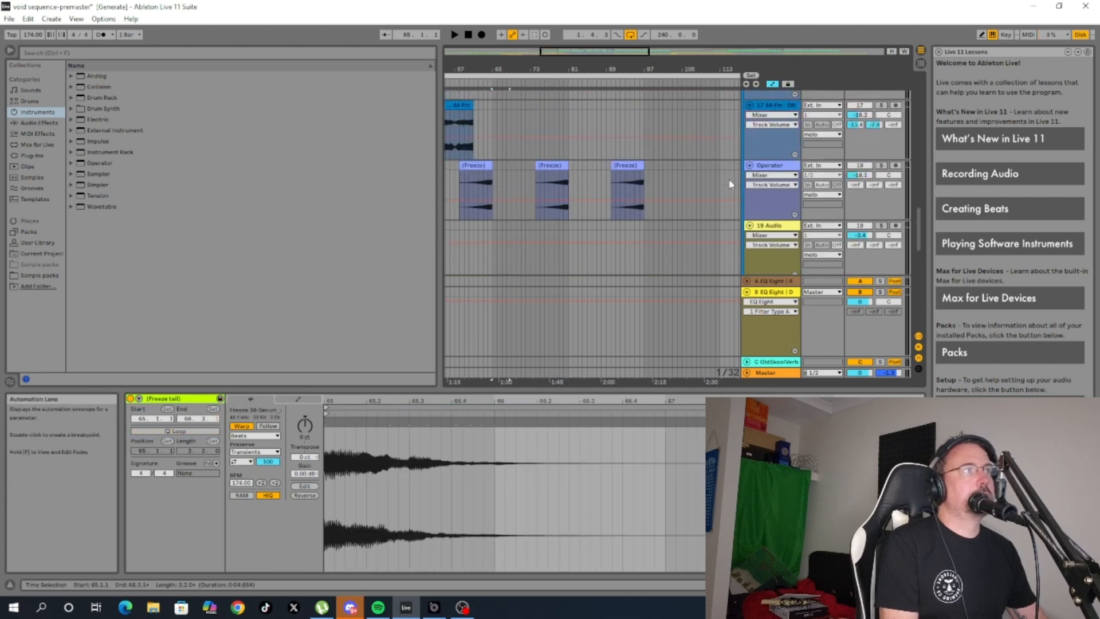
scroll(731, 184, down, 4)
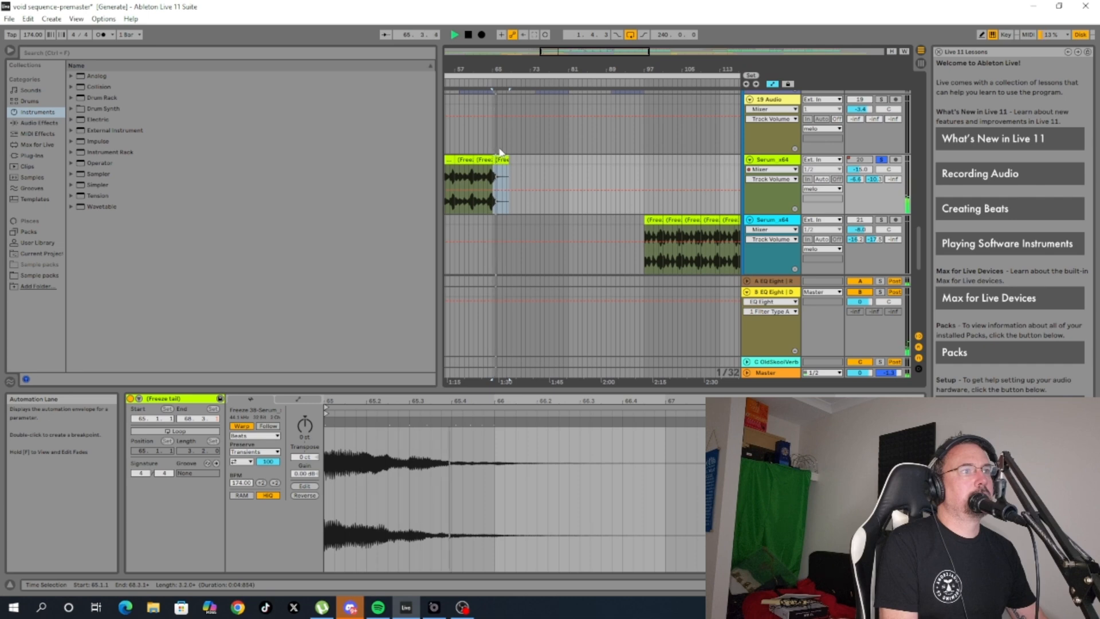
key(space)
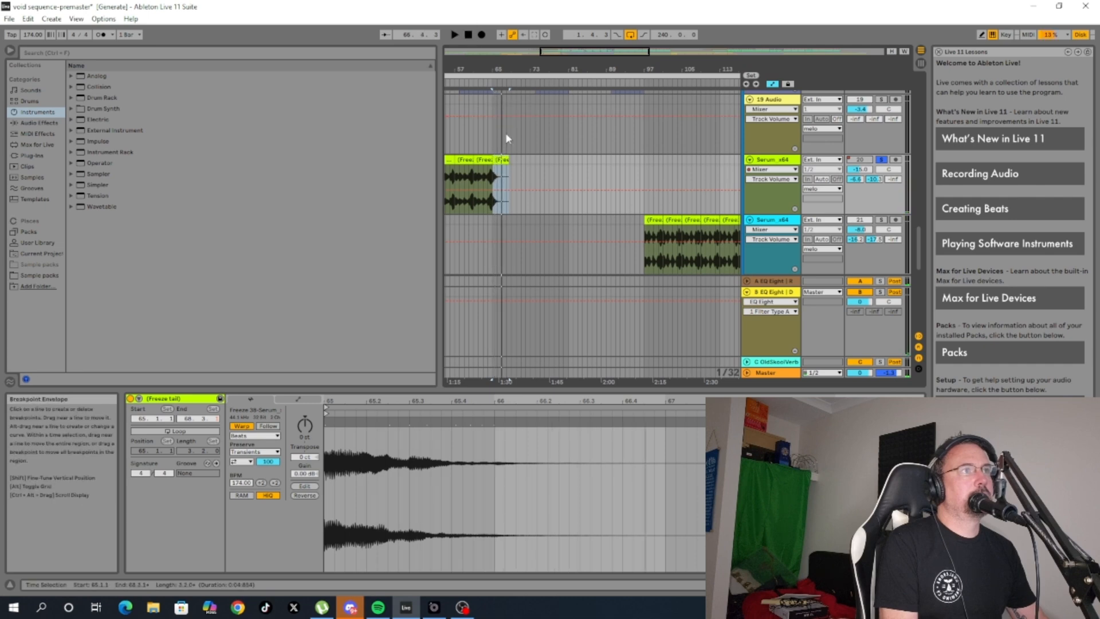
Select the freeze tail clip on track 22's Serum and look back over the tracks up to the bass group.
scroll(486, 163, down, 1)
click(508, 246)
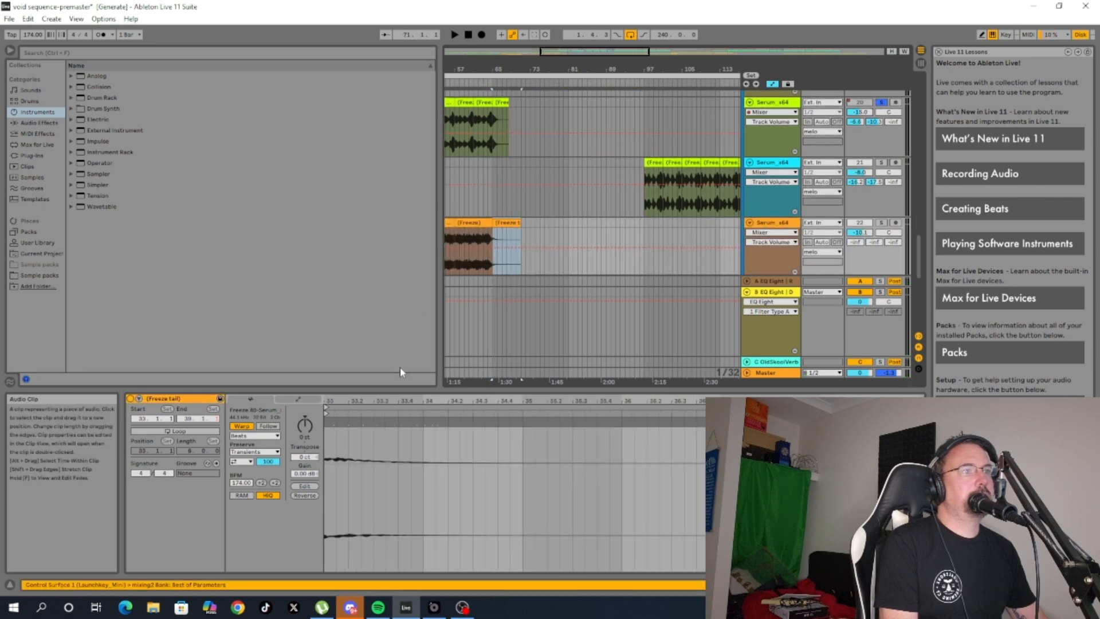
scroll(540, 136, down, 10)
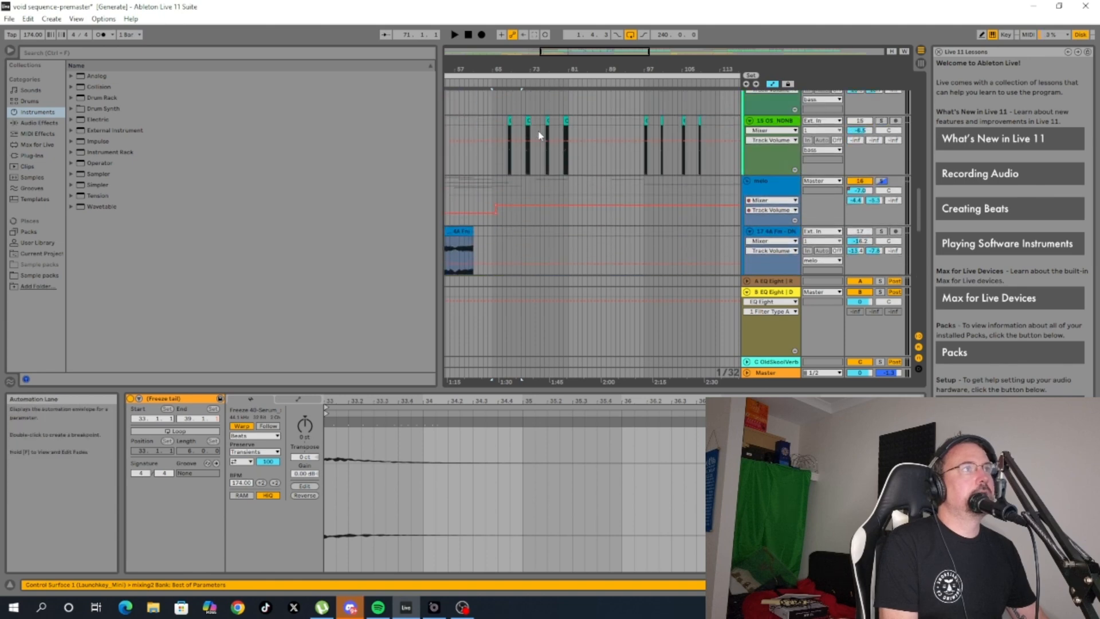
scroll(540, 135, up, 8)
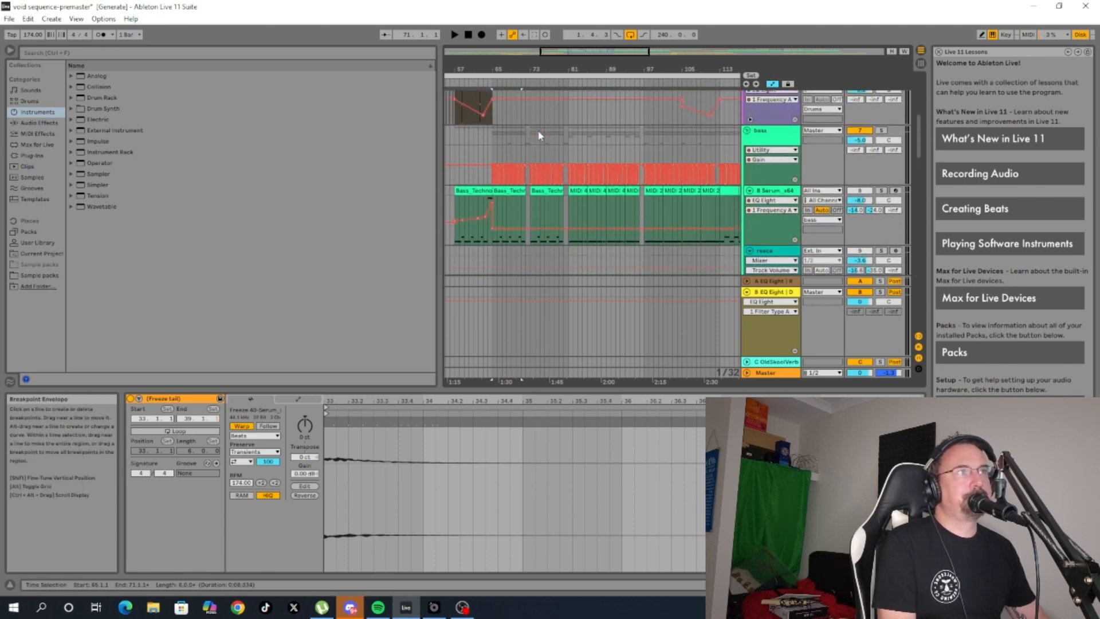
Show the waveform of the Operator track's frozen clip at bar 74.
scroll(540, 136, down, 8)
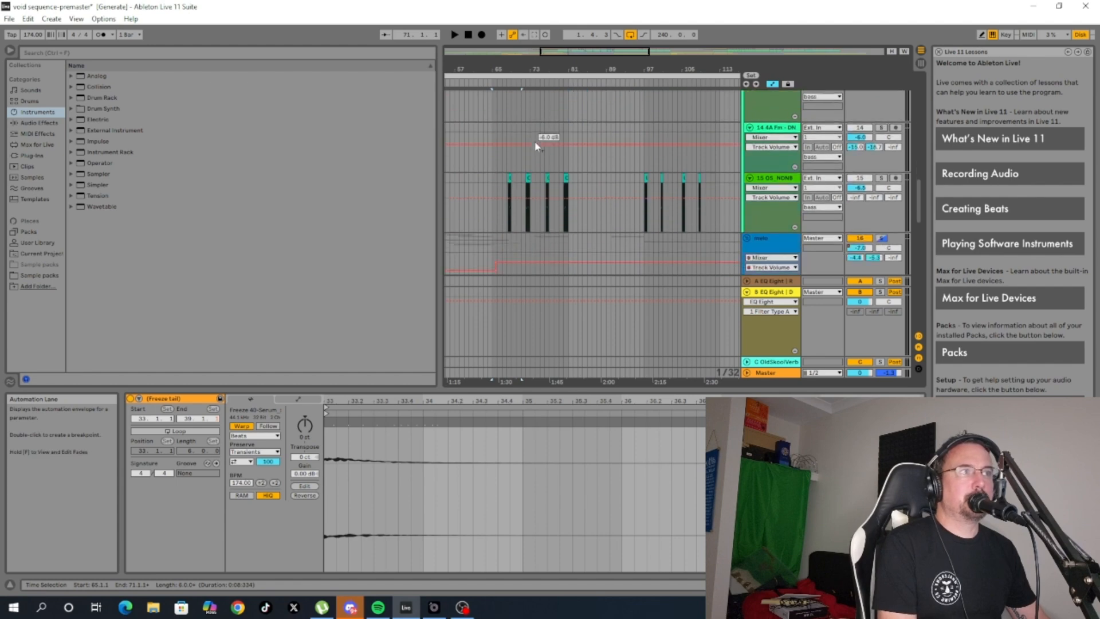
scroll(537, 144, down, 3)
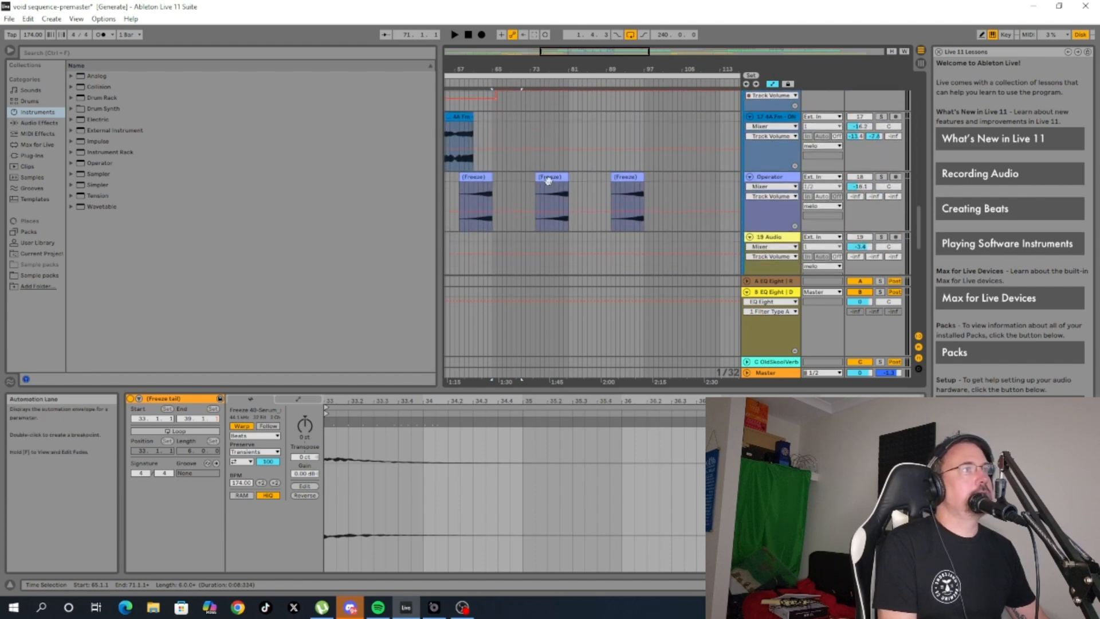
click(550, 177)
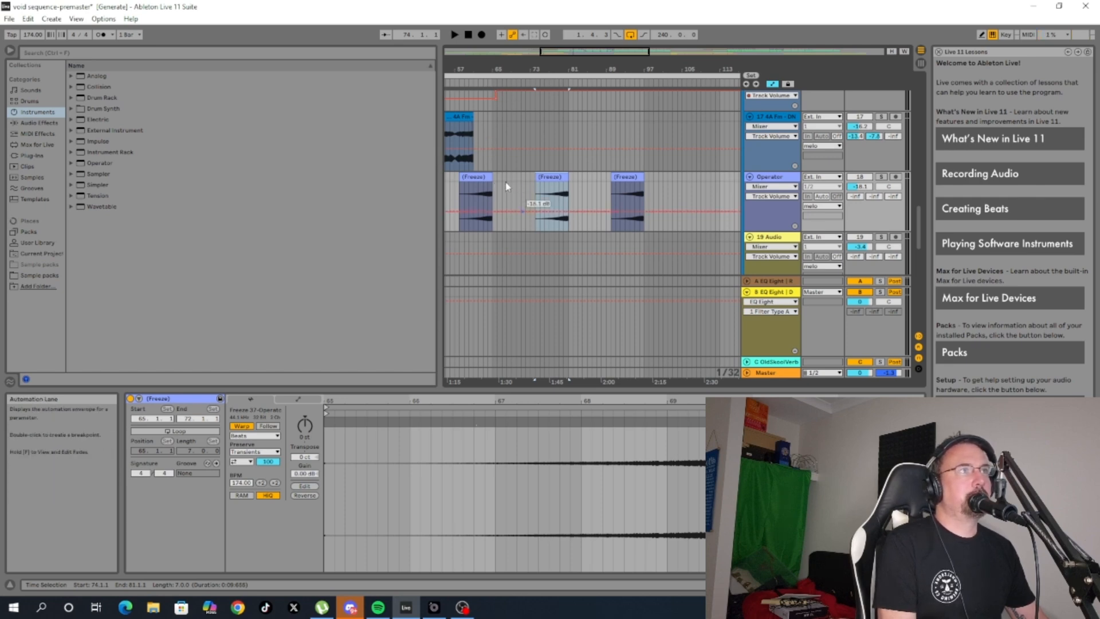
Show the device chain on the melo group track.
scroll(510, 164, up, 5)
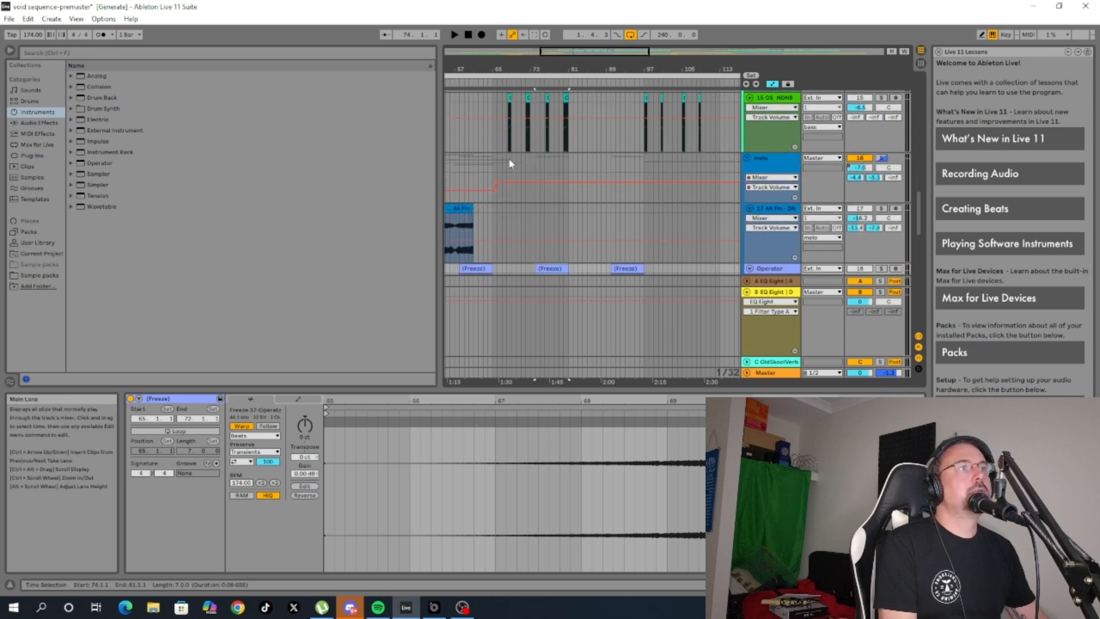
scroll(509, 161, down, 1)
click(769, 147)
click(770, 148)
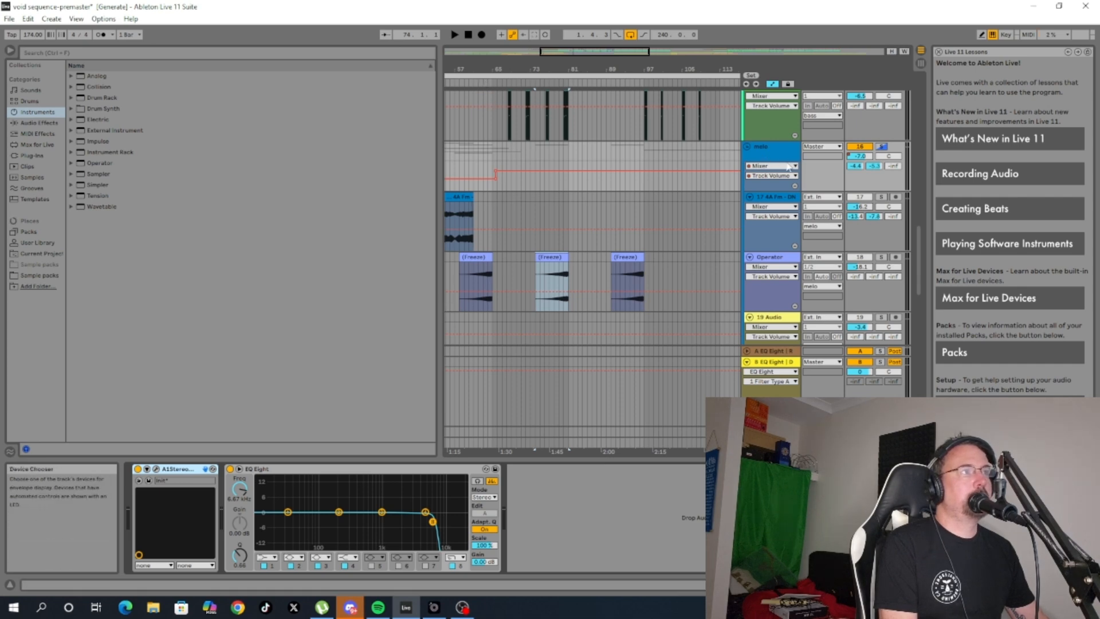
Start playback just before bar 81 and turn off the solo on the melo group.
scroll(527, 162, up, 8)
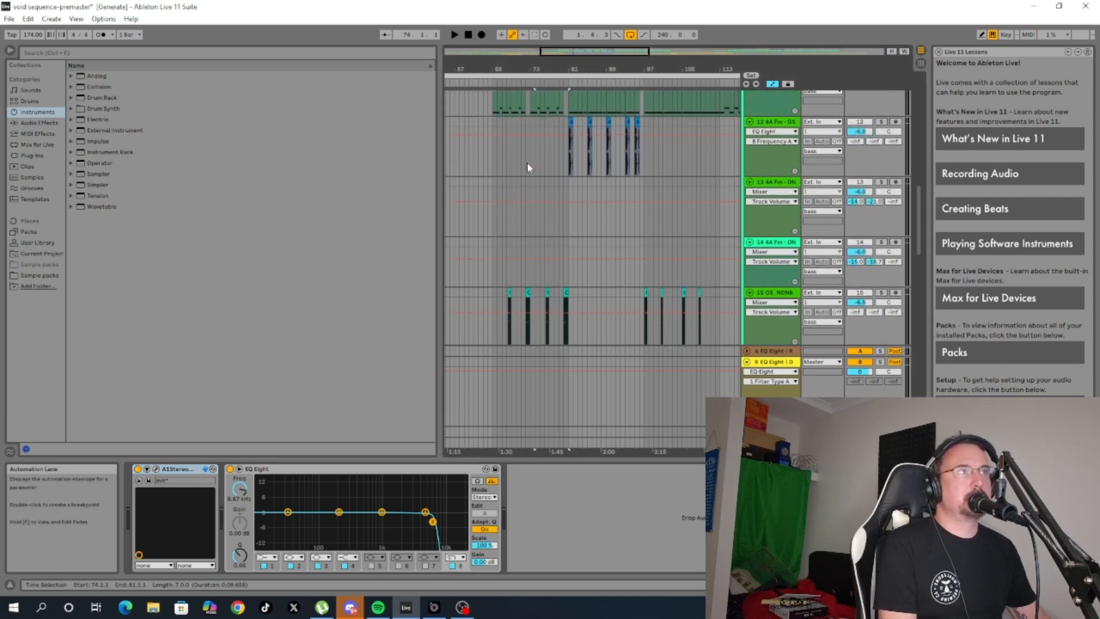
scroll(528, 163, up, 8)
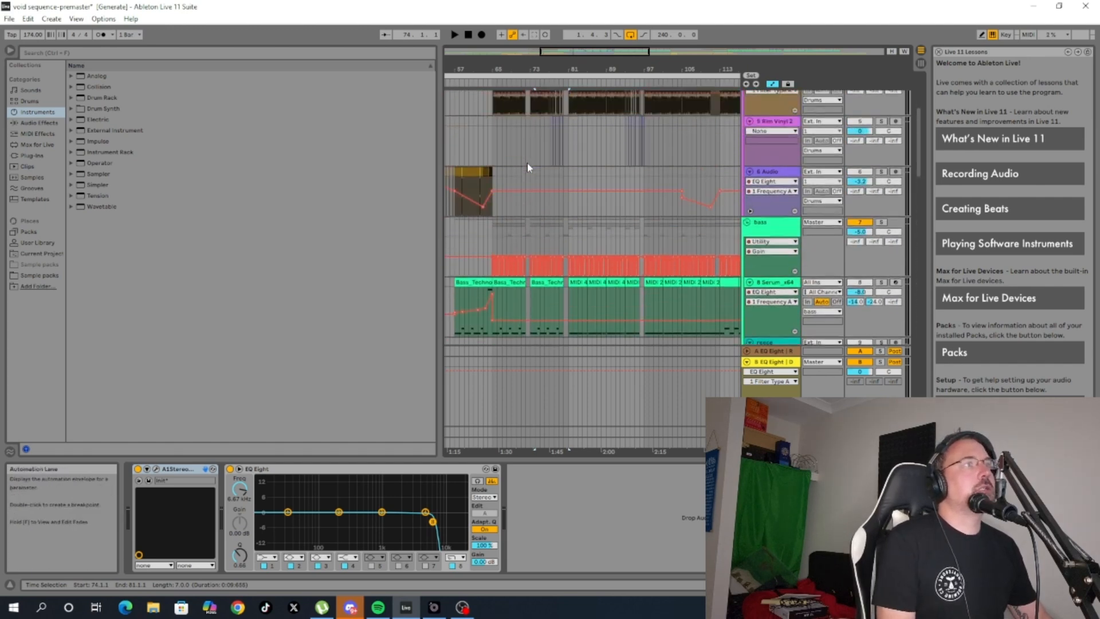
scroll(527, 163, down, 6)
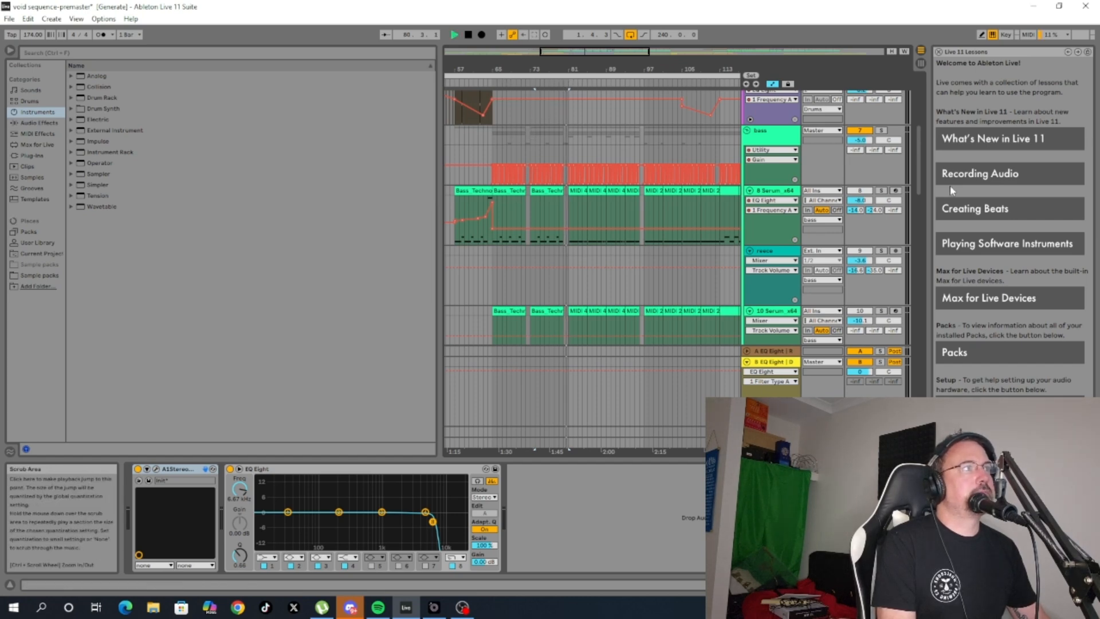
scroll(868, 239, down, 8)
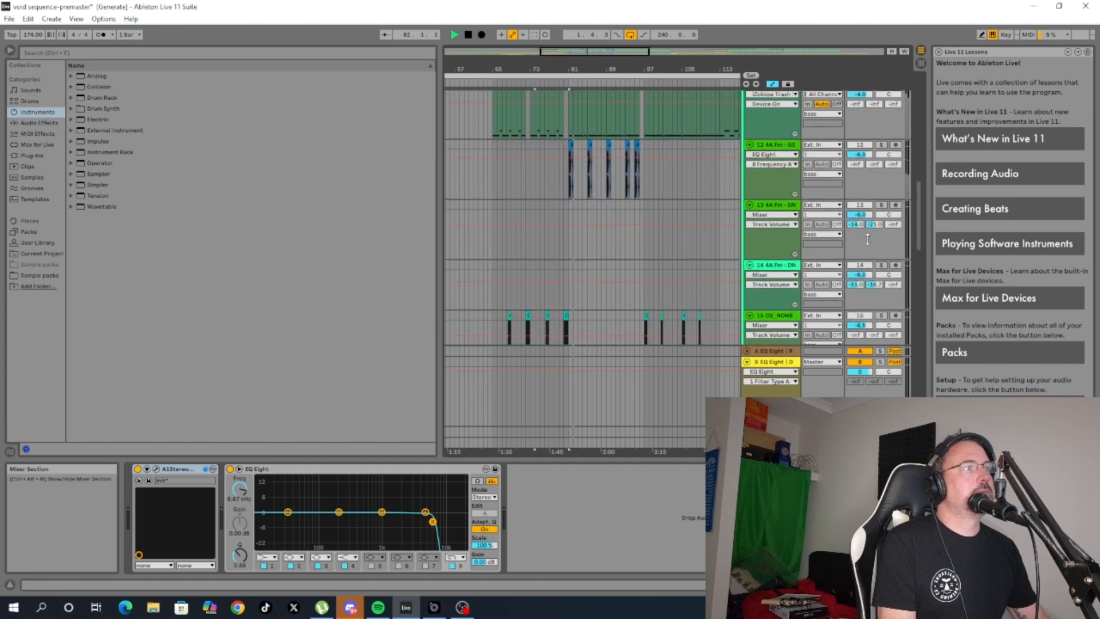
scroll(868, 239, down, 5)
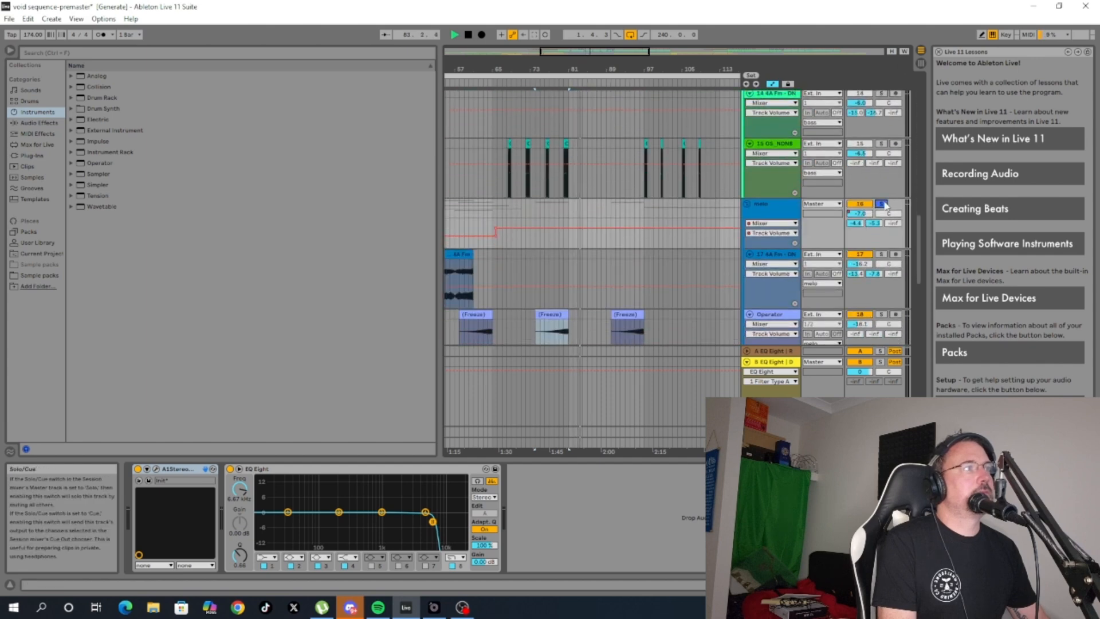
Play the full mix through the section from bar 81 while looking over the bass group's tracks, and stop playback.
scroll(572, 139, up, 6)
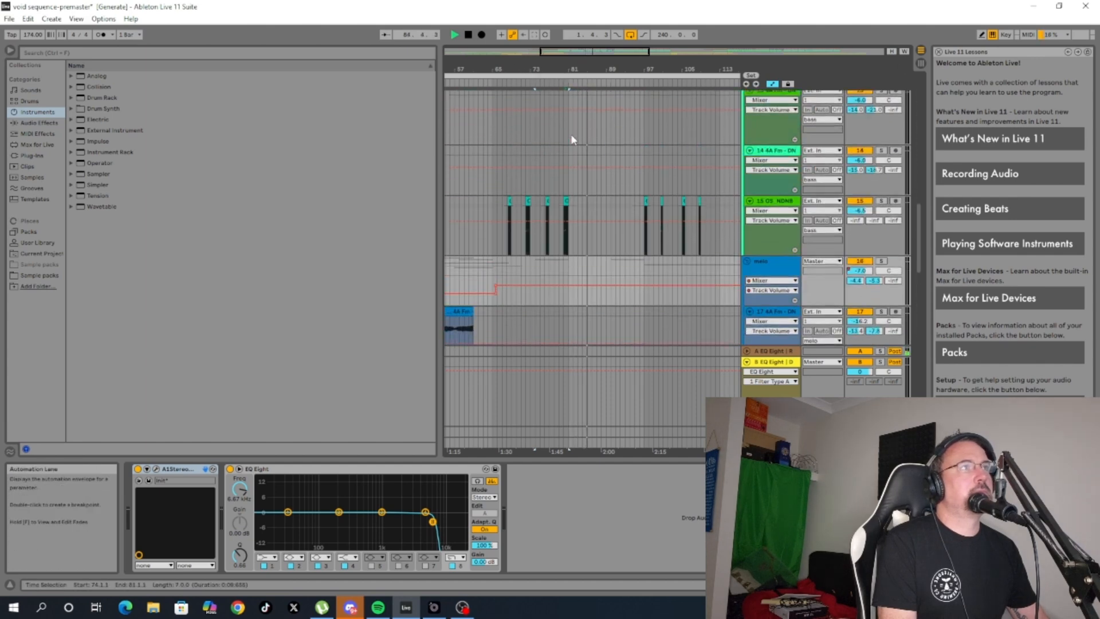
scroll(572, 139, up, 10)
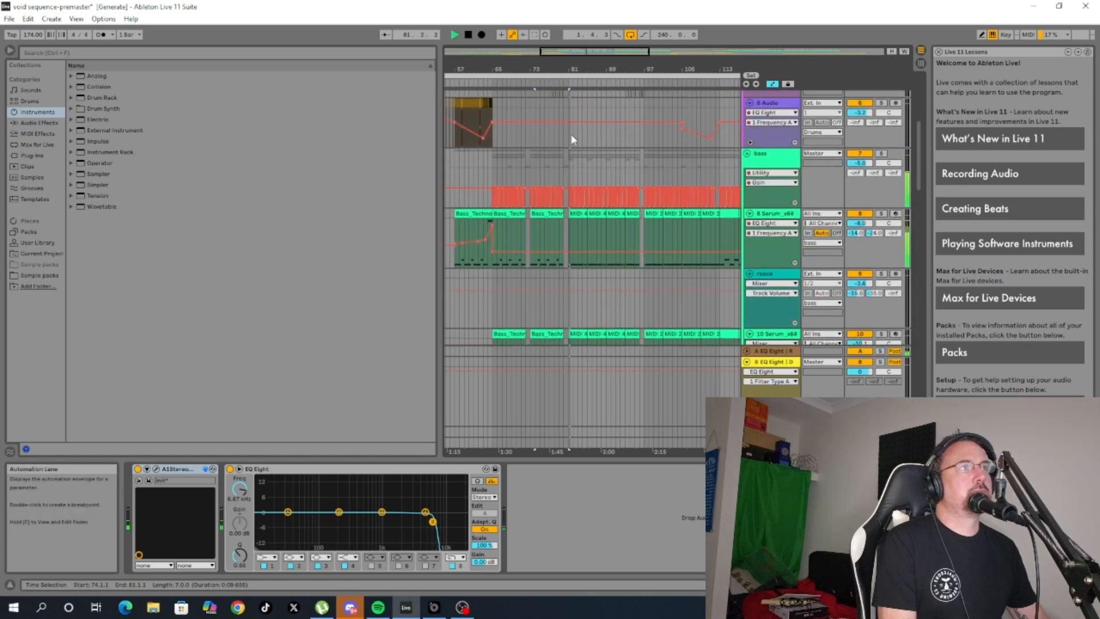
scroll(572, 139, up, 3)
scroll(572, 140, down, 12)
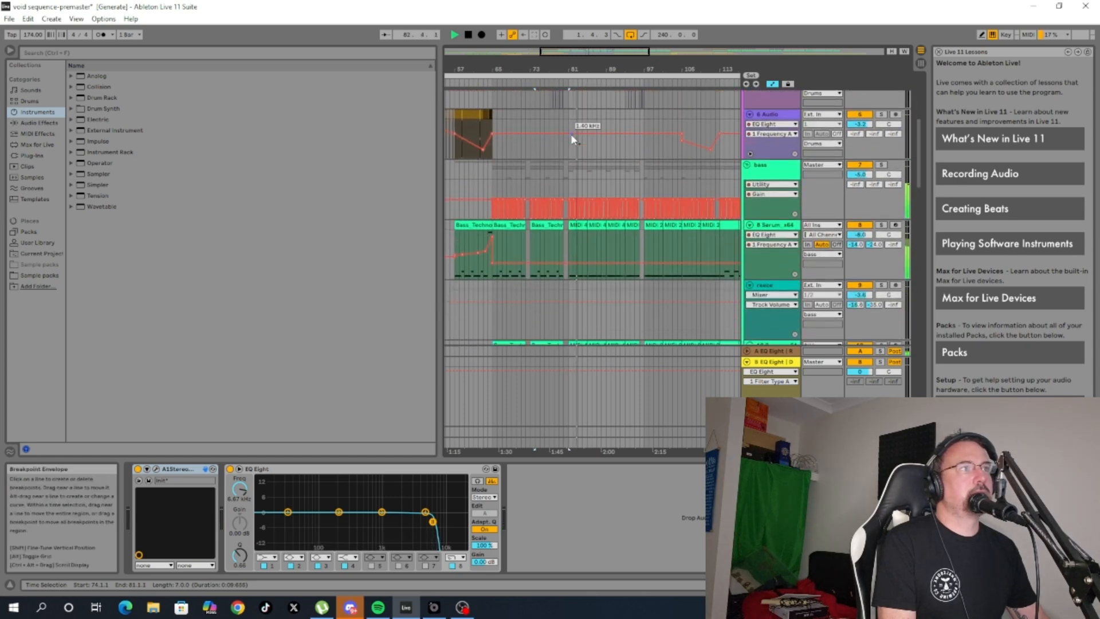
scroll(572, 139, down, 5)
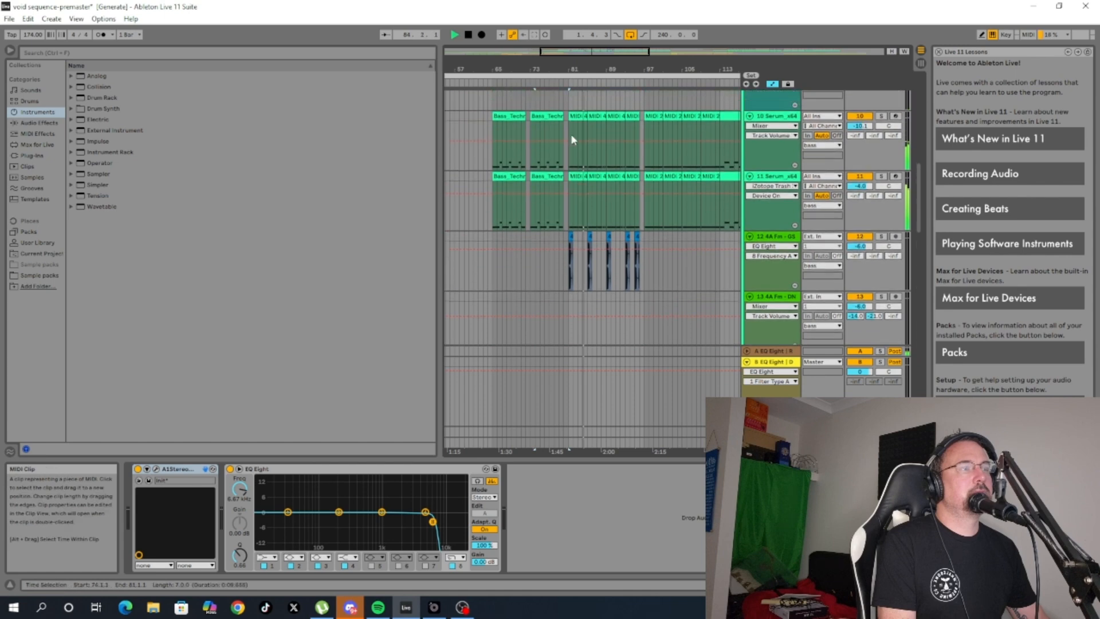
scroll(572, 139, down, 5)
scroll(572, 139, up, 3)
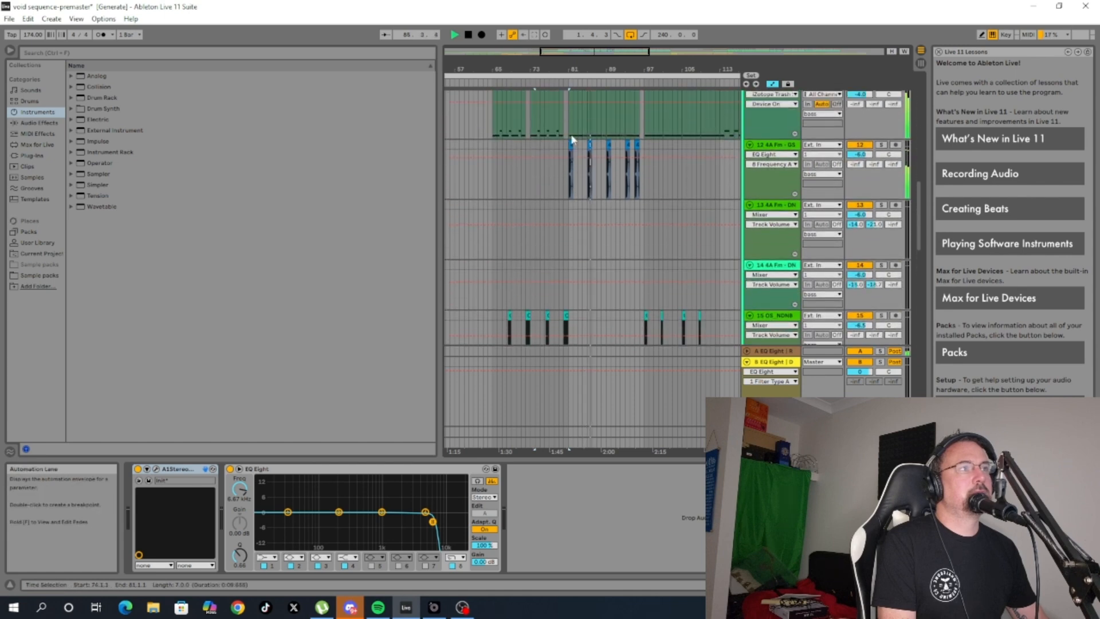
scroll(571, 139, up, 3)
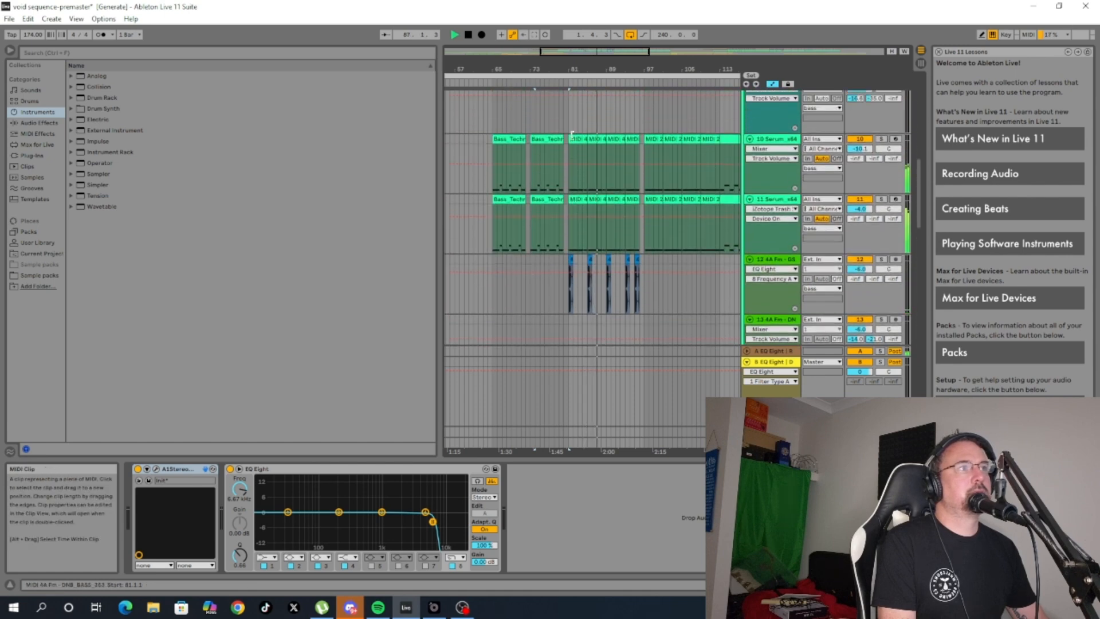
scroll(572, 138, down, 2)
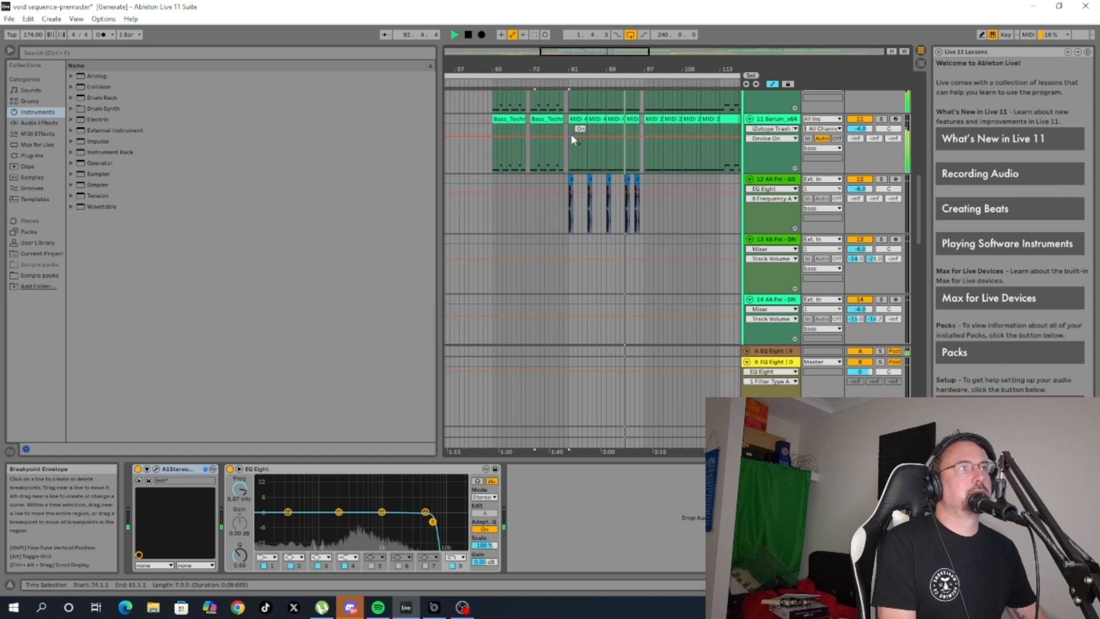
click(469, 35)
Play the drum fill around bar 77 and show the waveform of the first Rim Vinyl 2 clip there.
scroll(595, 176, up, 3)
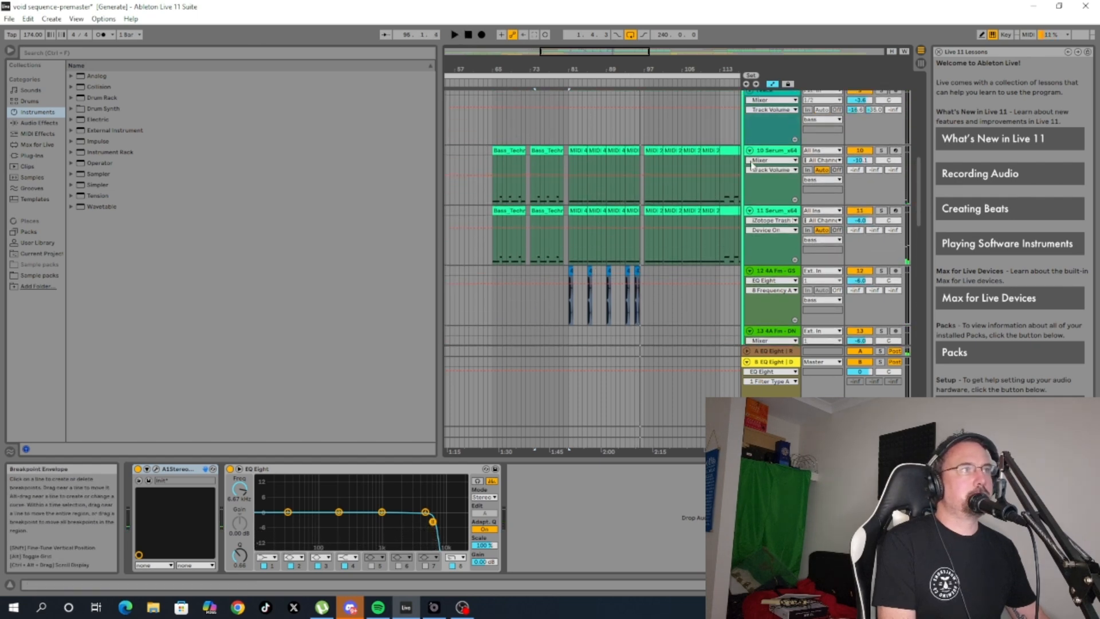
scroll(601, 188, up, 10)
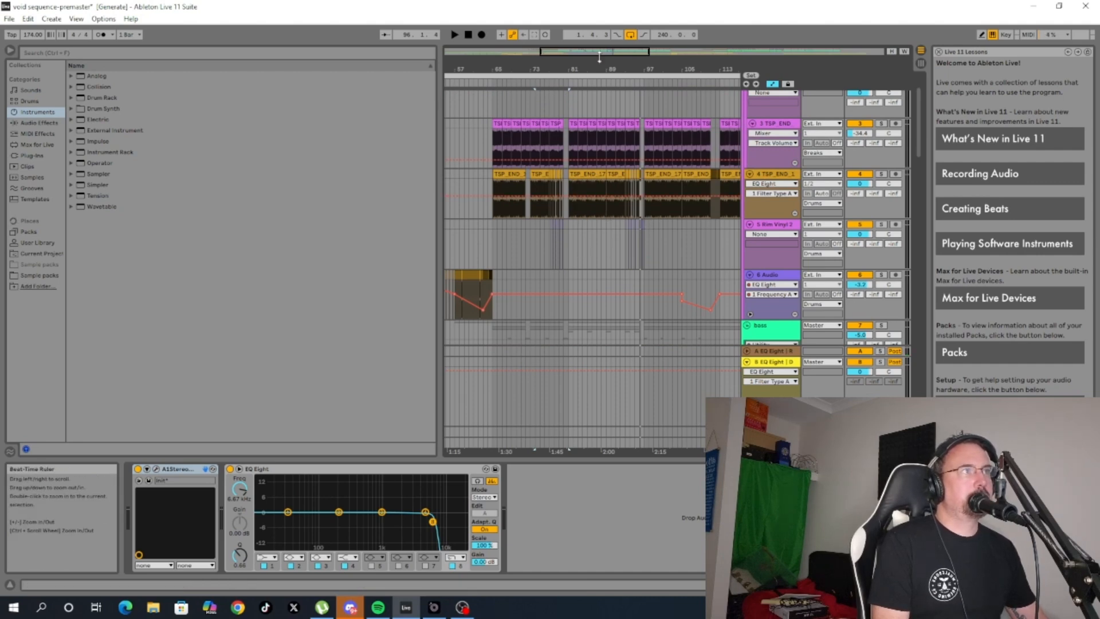
drag(596, 52, 587, 101)
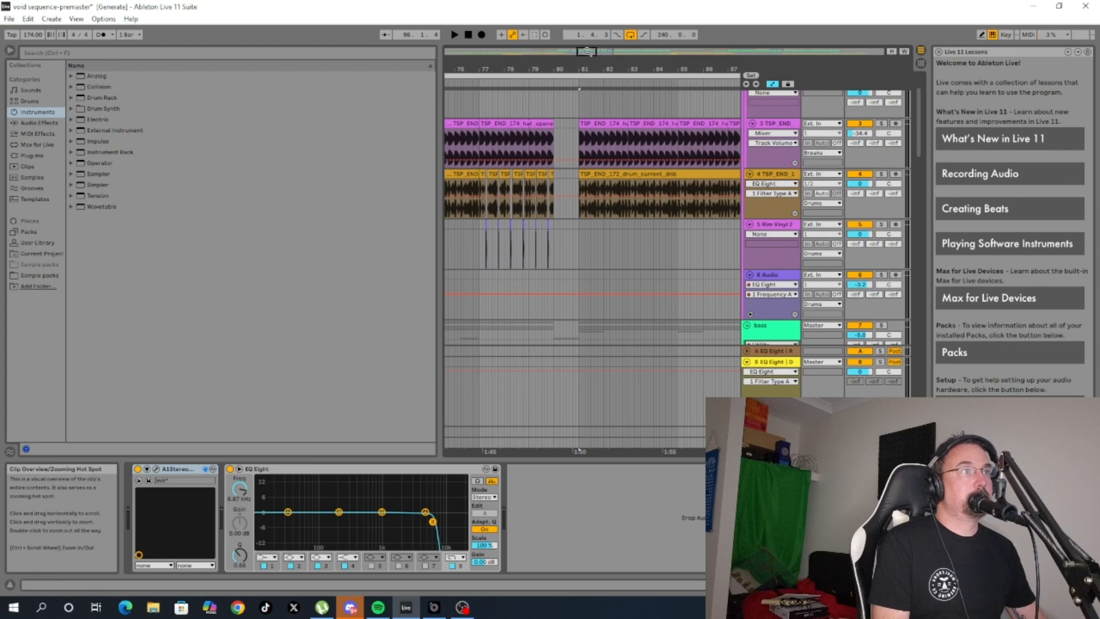
key(space)
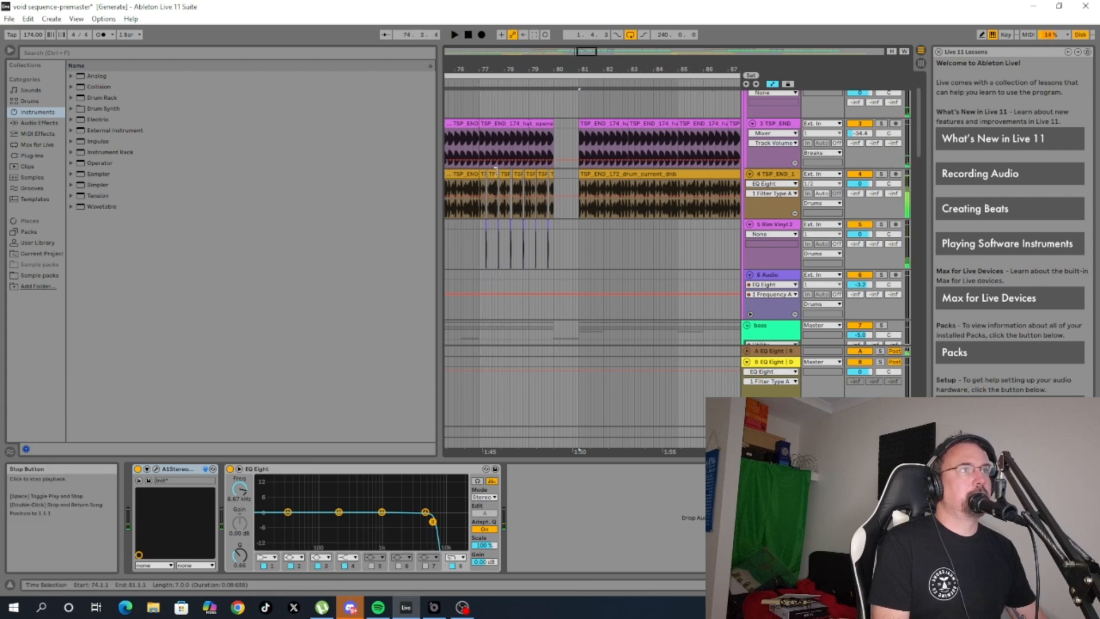
click(487, 224)
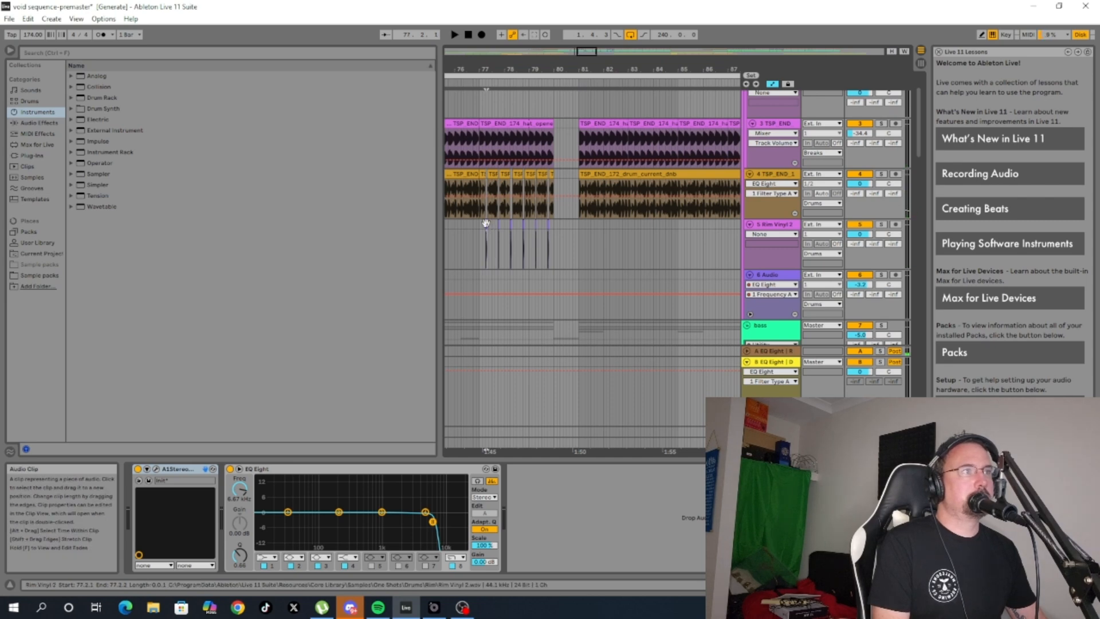
double_click(486, 223)
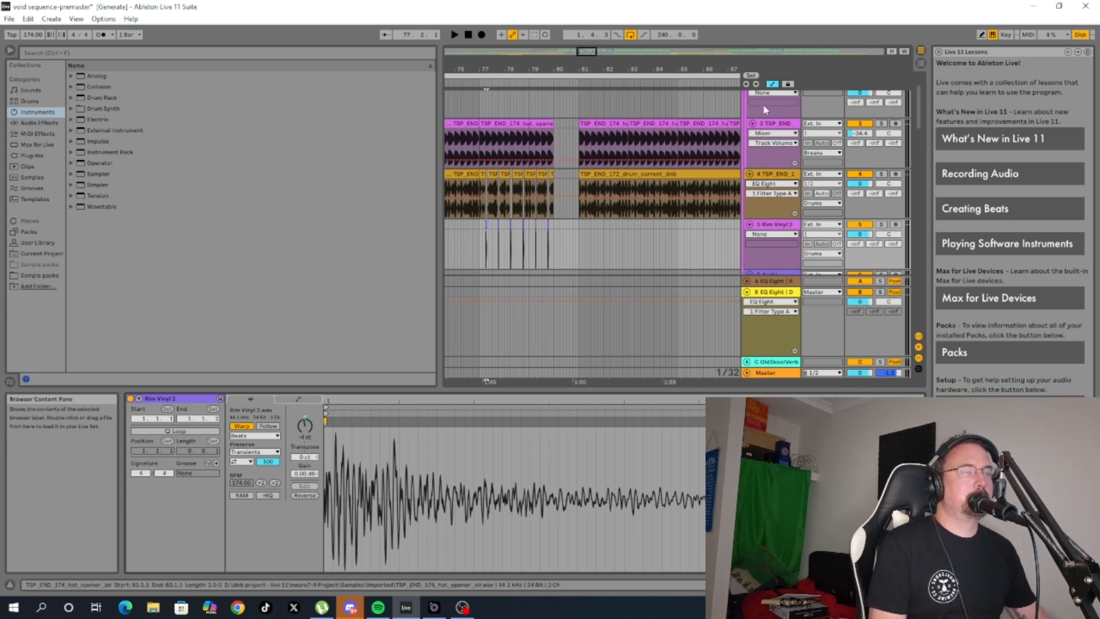
Play the chopped drum and rim fill from just before bar 93, and replay its ending into bar 97.
scroll(582, 171, down, 3)
drag(569, 53, 598, 51)
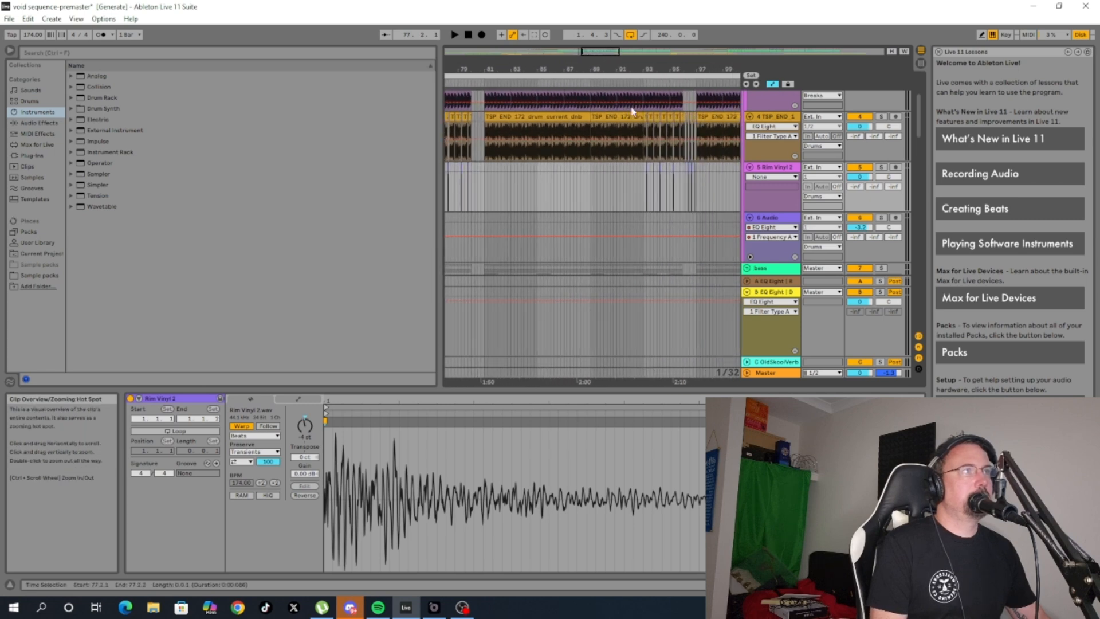
scroll(474, 122, up, 3)
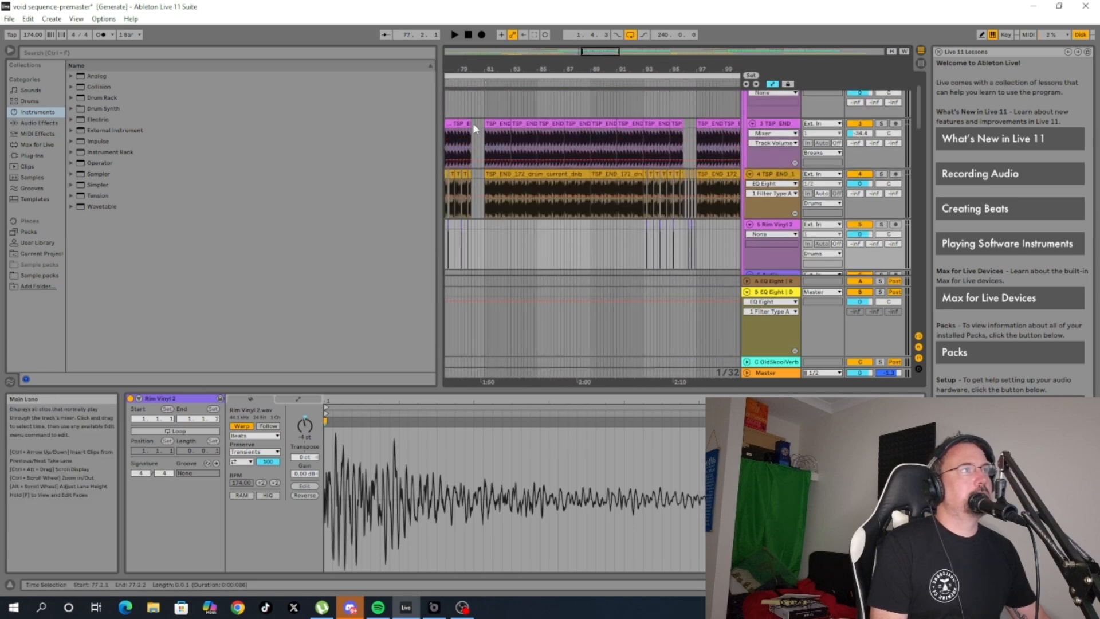
scroll(516, 169, down, 3)
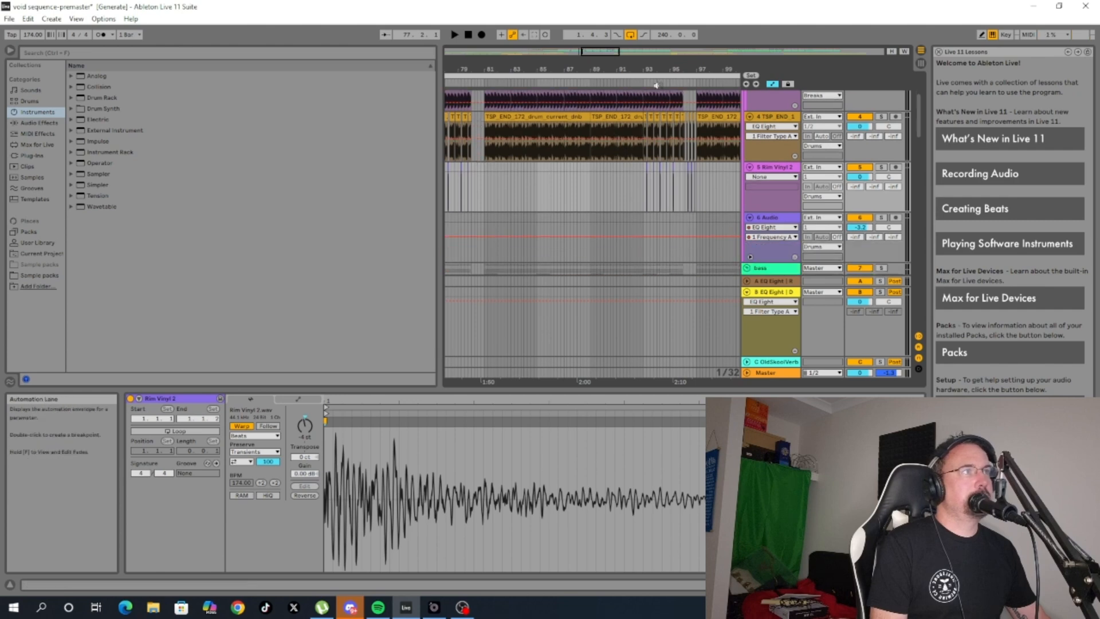
click(640, 81)
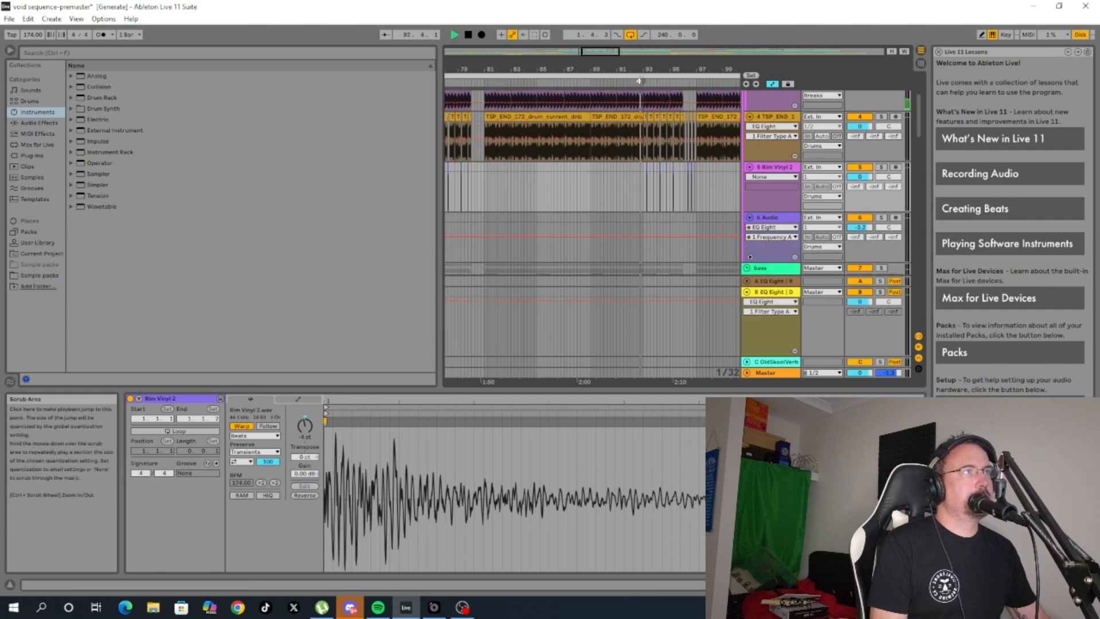
double_click(468, 37)
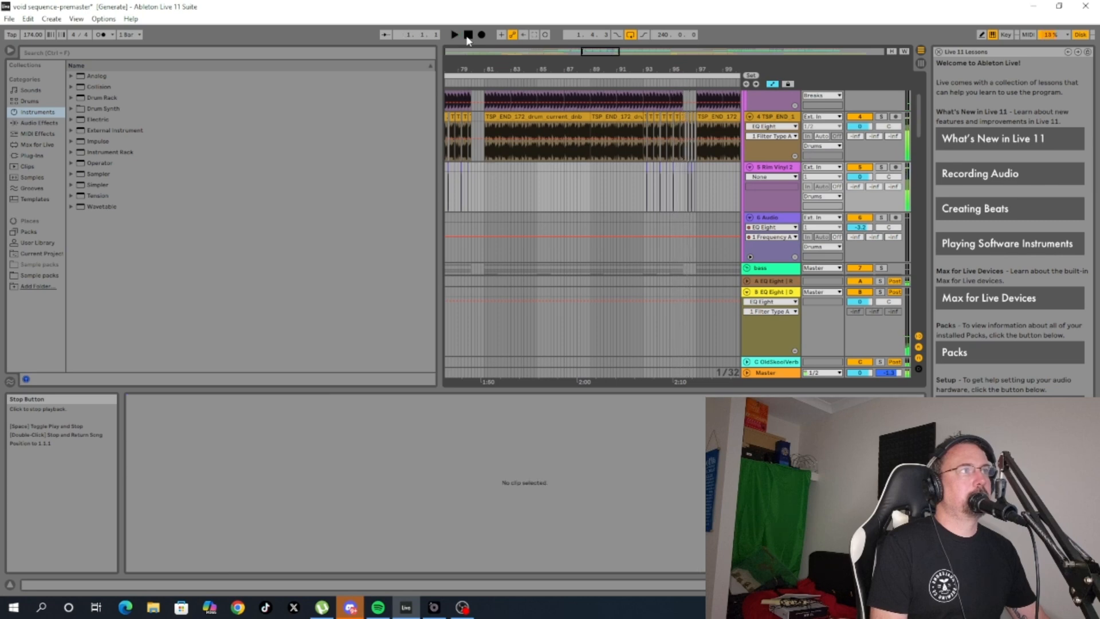
drag(611, 51, 610, 74)
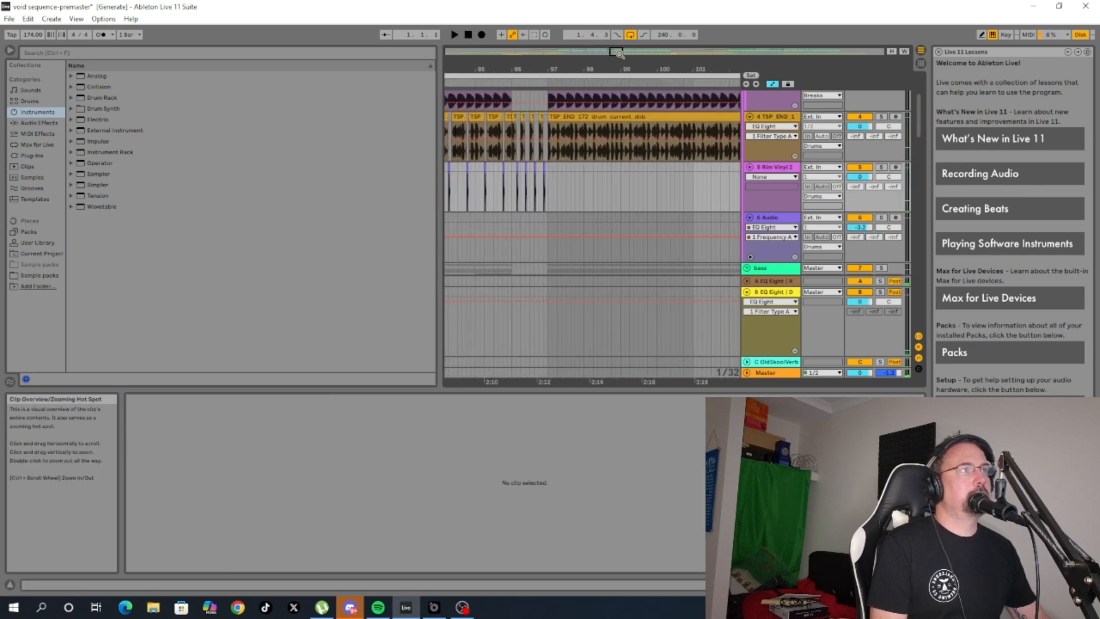
click(505, 81)
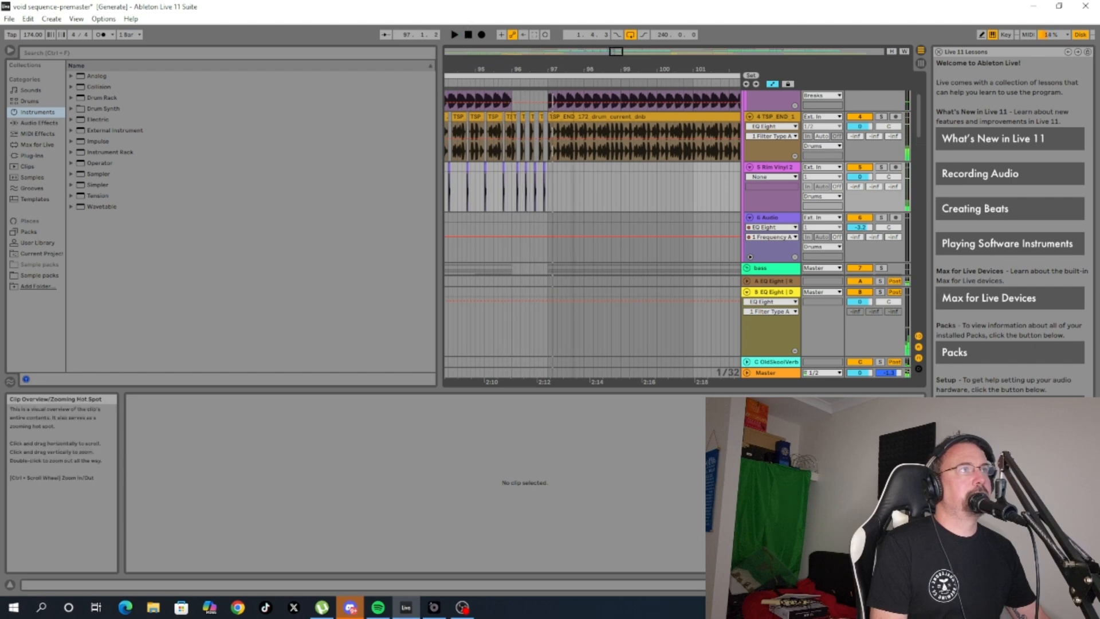
Show the MIDI notes of track 8 Serum's clip at bar 81 and look over the Serum tracks below it.
drag(613, 51, 604, 39)
scroll(664, 165, down, 2)
scroll(663, 162, down, 4)
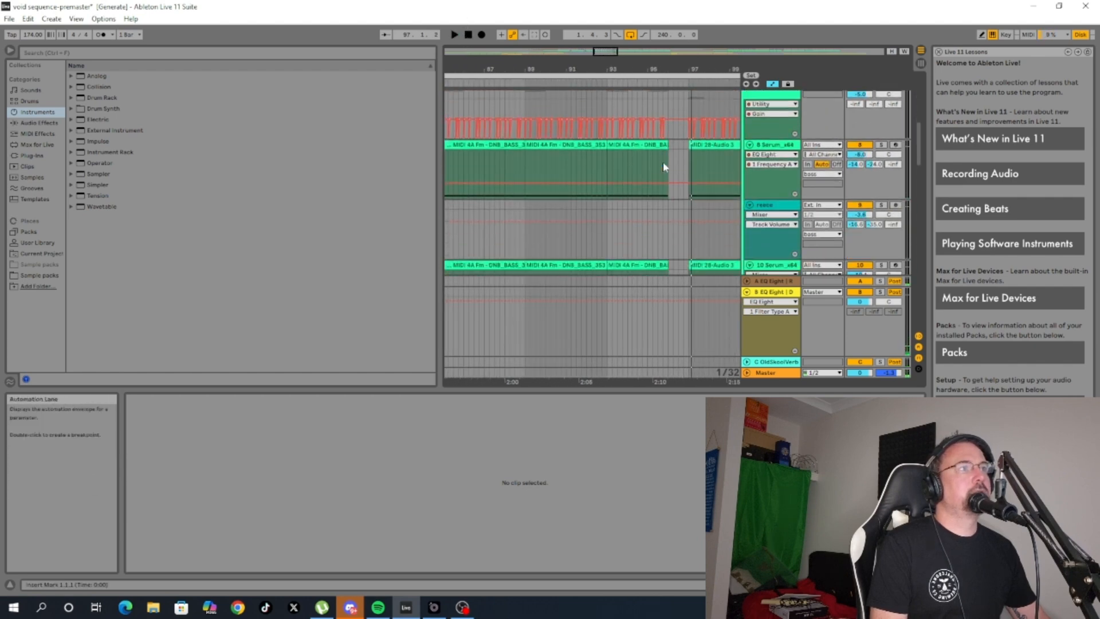
drag(605, 51, 590, 52)
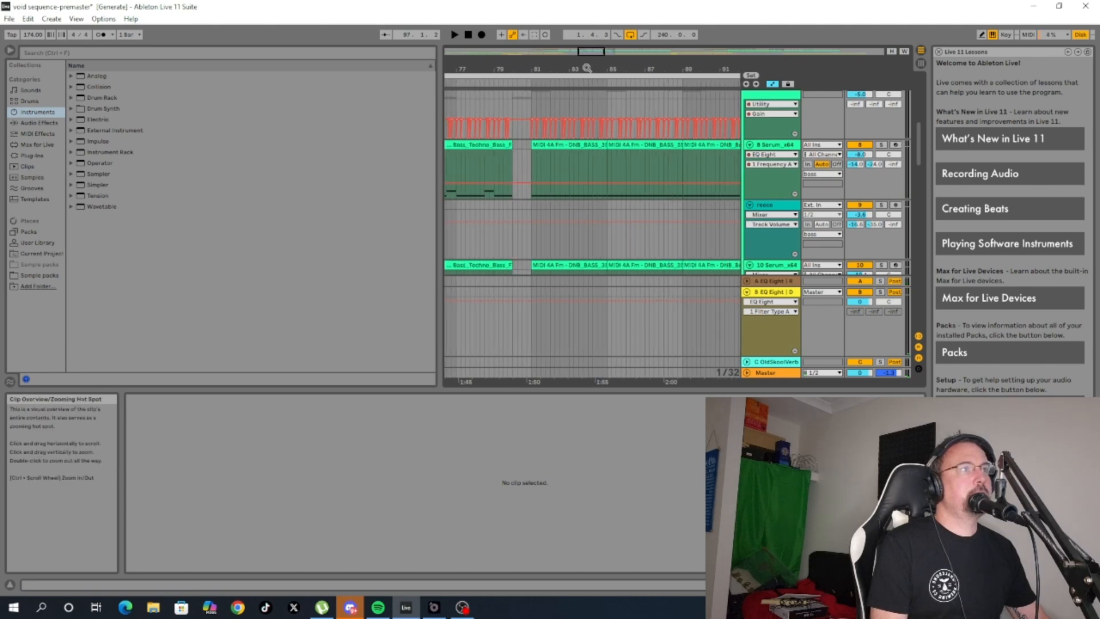
click(574, 144)
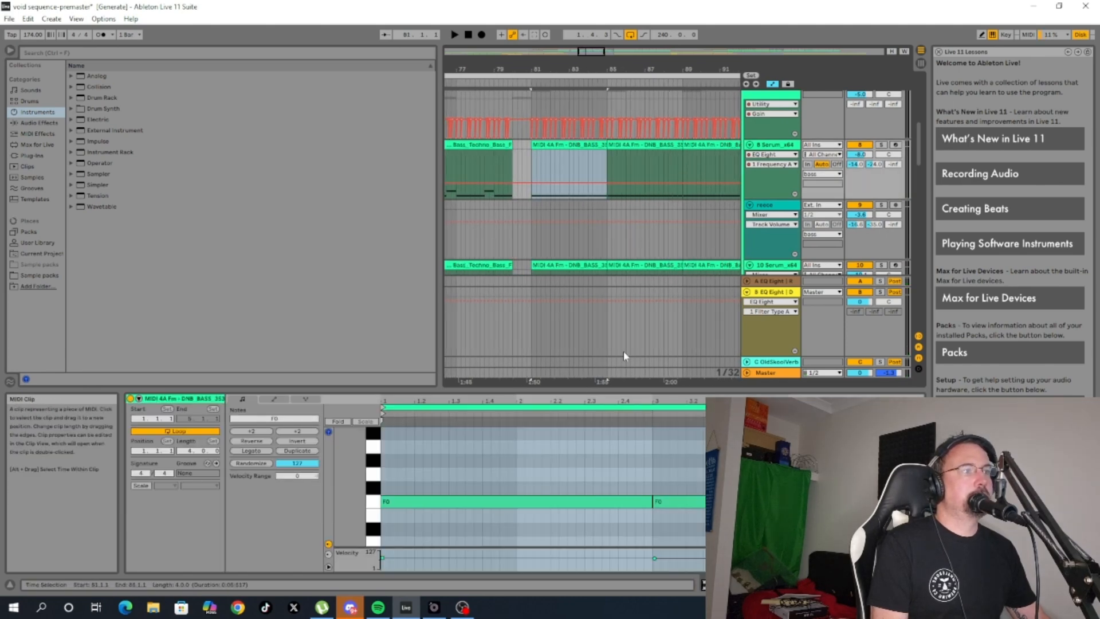
scroll(576, 249, down, 1)
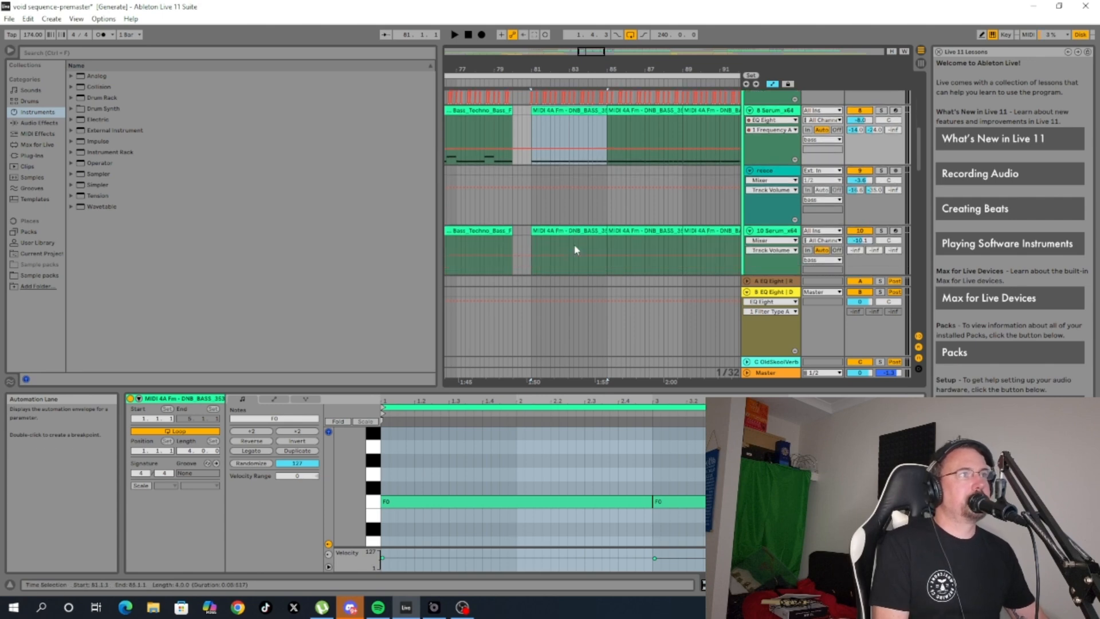
scroll(576, 250, down, 1)
scroll(598, 176, down, 1)
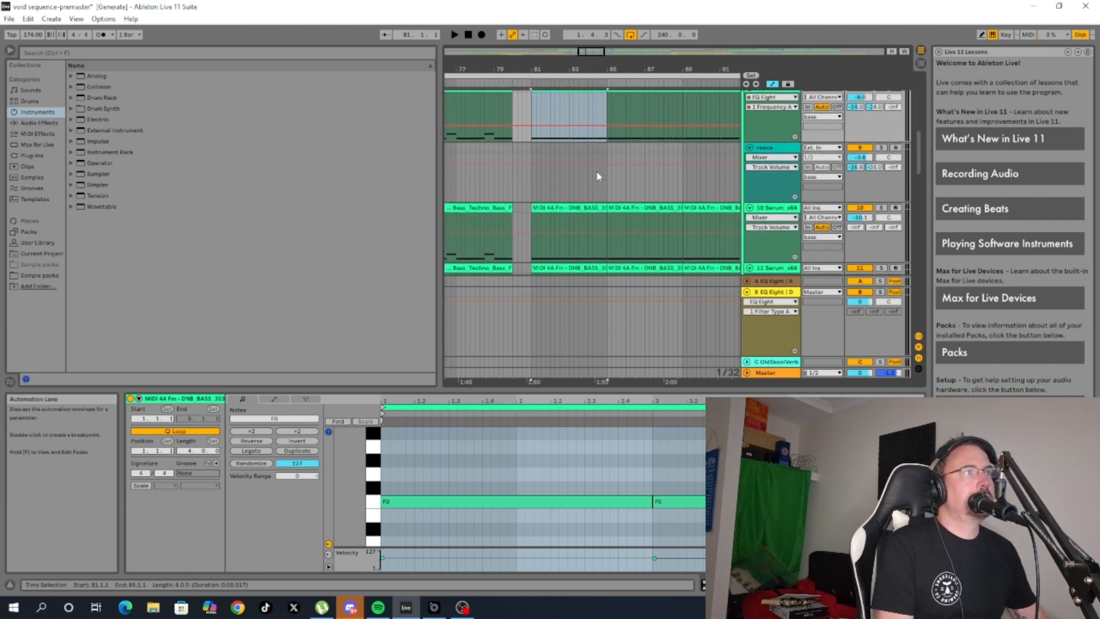
Play the bass section from bar 81 to bar 85, stop playback, and look over the bass group's lower tracks.
scroll(598, 176, up, 2)
click(528, 83)
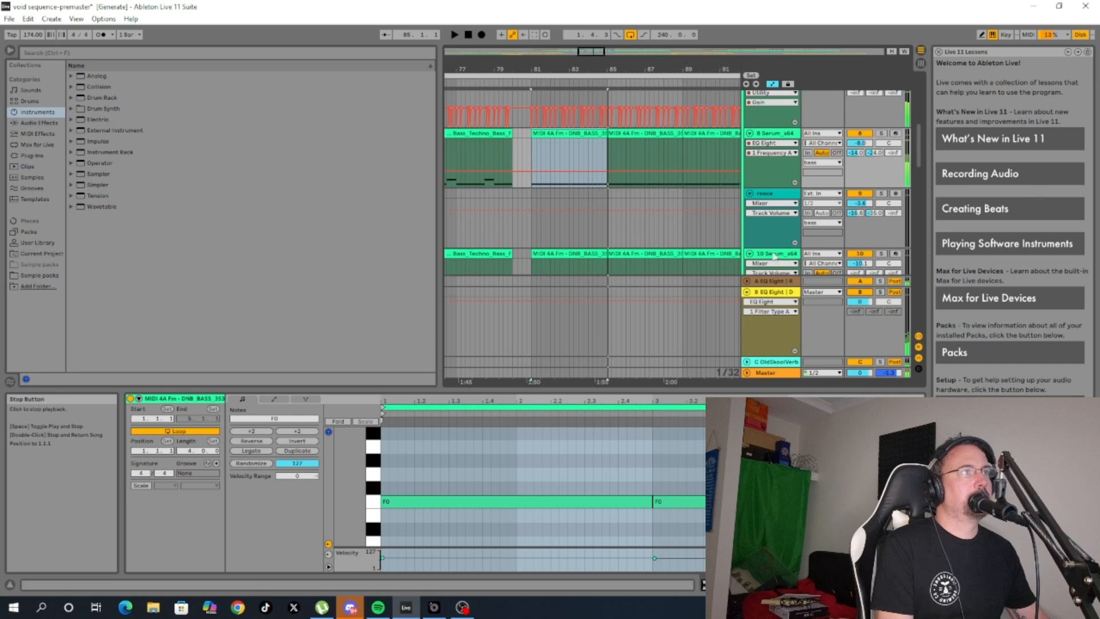
scroll(641, 239, down, 6)
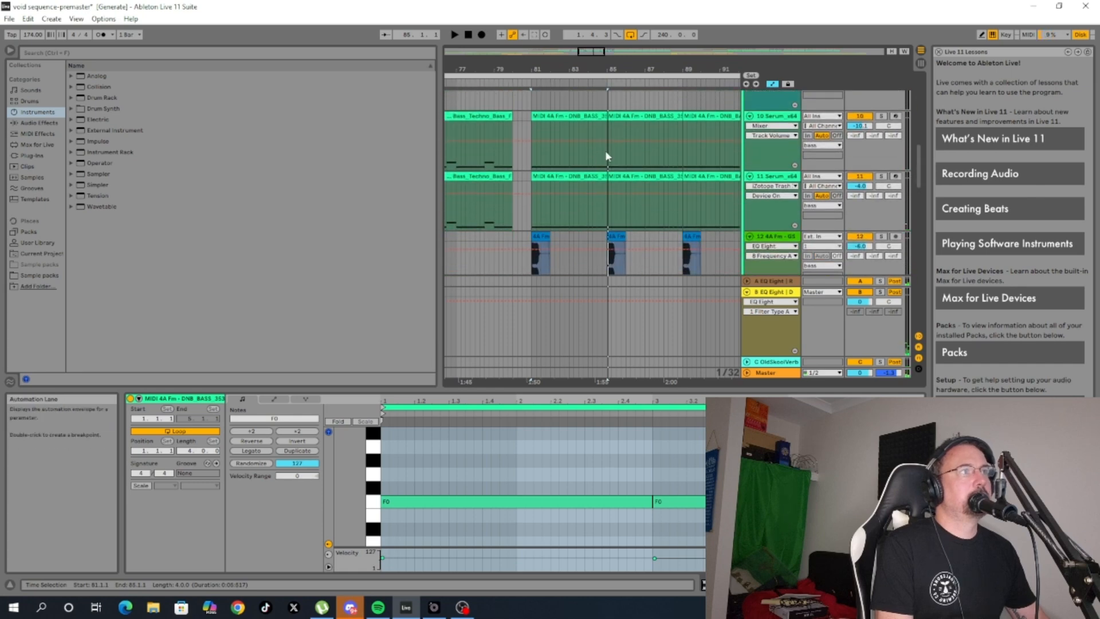
Show the waveform of track 12's audio clip at bar 81 and the track's EQ Eight, then solo the track and play the clip.
scroll(591, 177, down, 2)
click(541, 191)
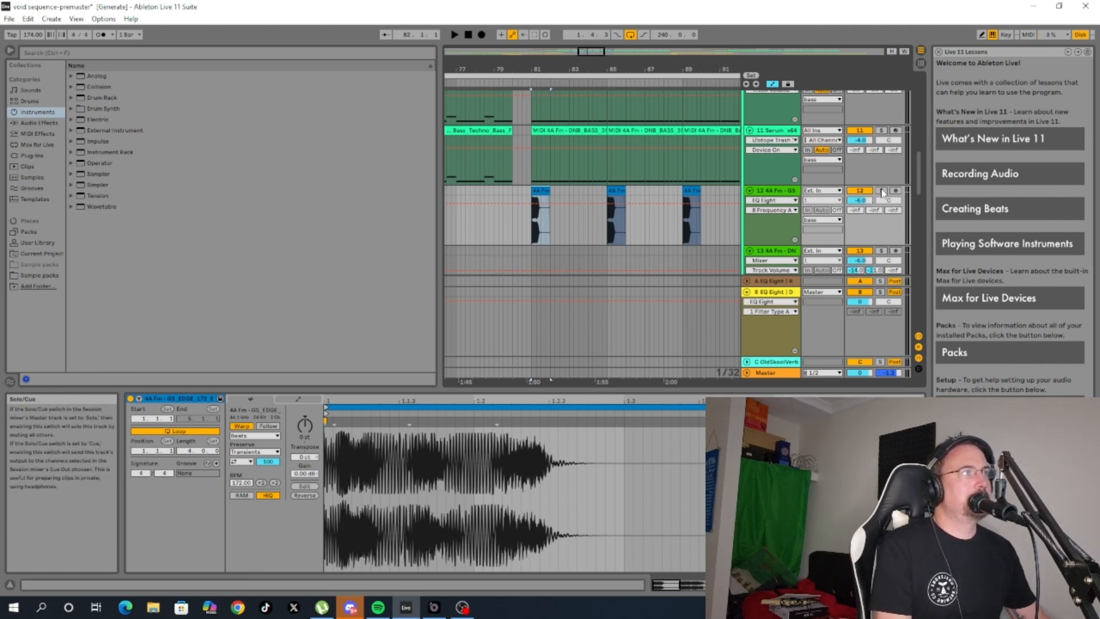
click(790, 192)
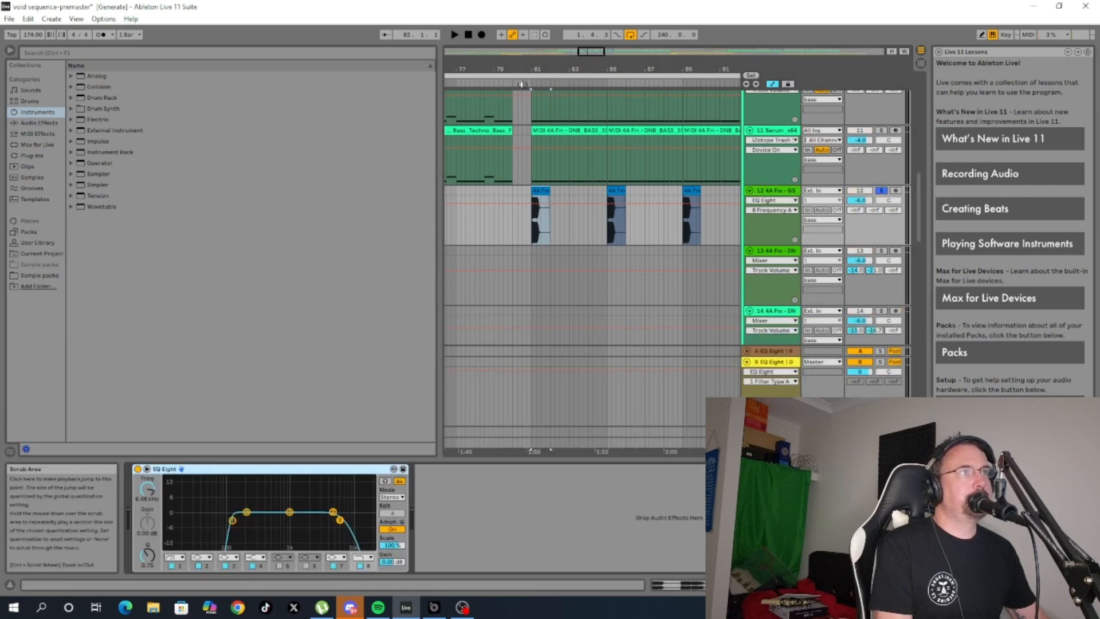
key(space)
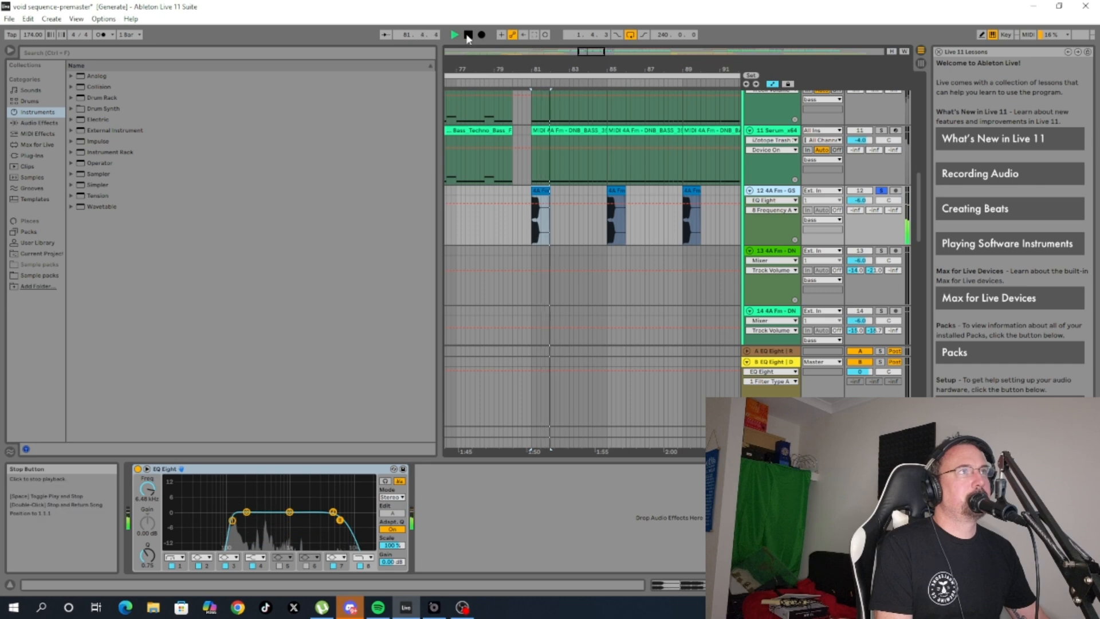
key(space)
Turn off track 12's solo and play the full mix from bar 81 to bar 97 while looking over the bass tracks.
scroll(558, 201, down, 8)
scroll(558, 198, up, 8)
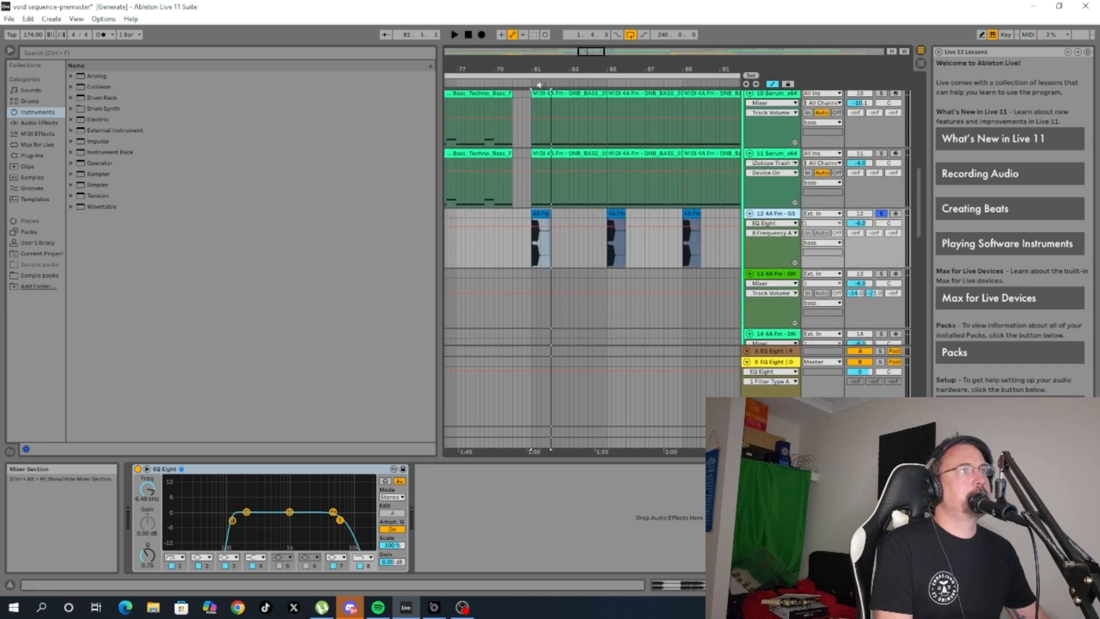
scroll(536, 87, down, 3)
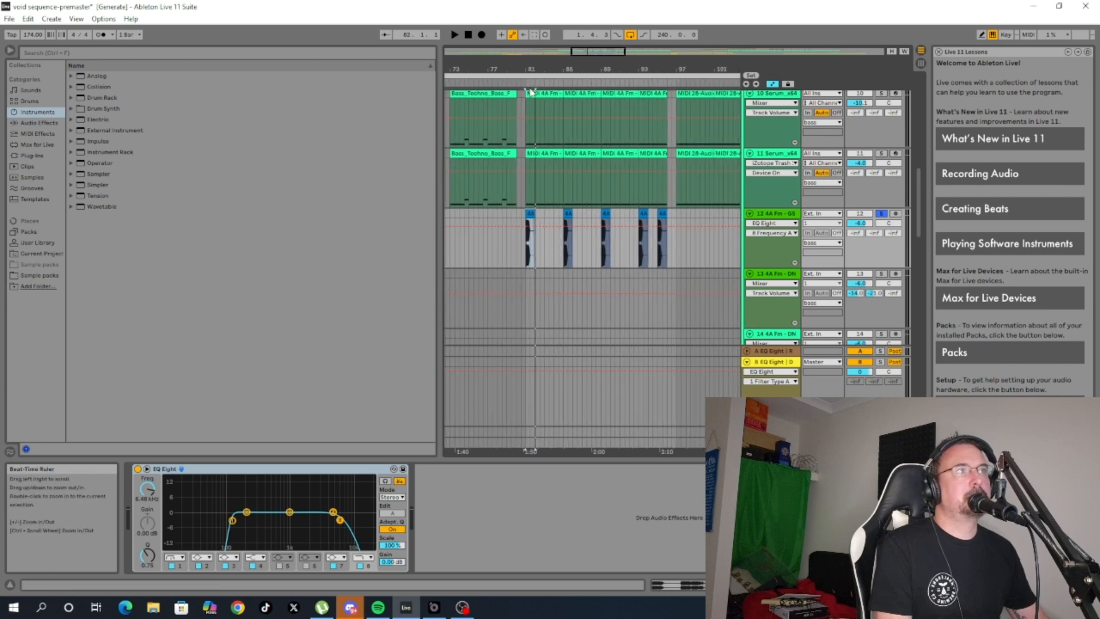
click(881, 214)
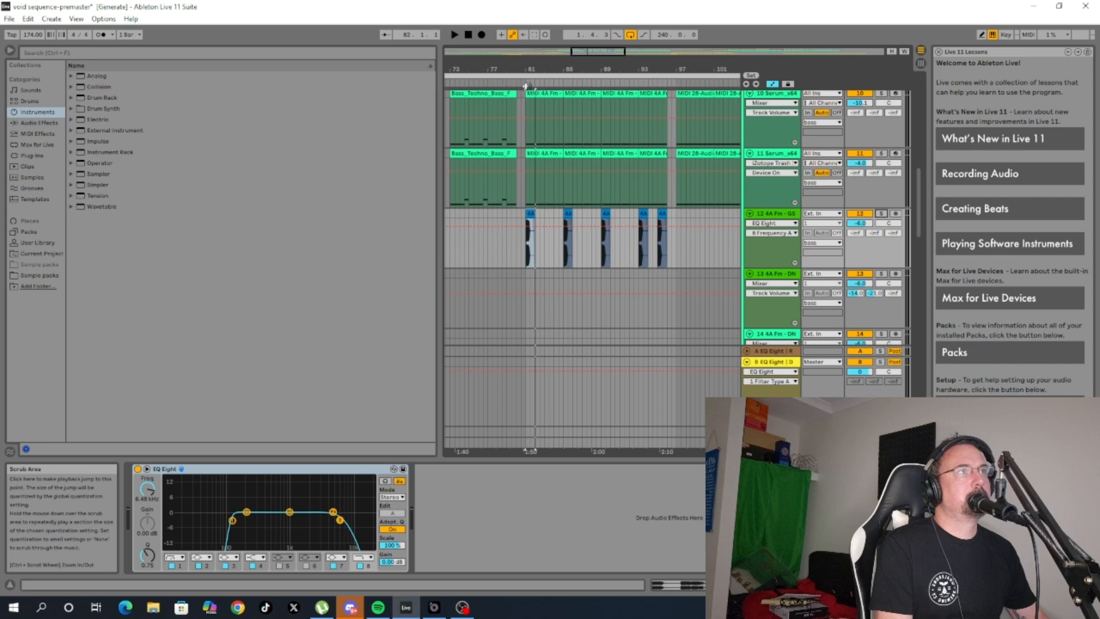
click(527, 86)
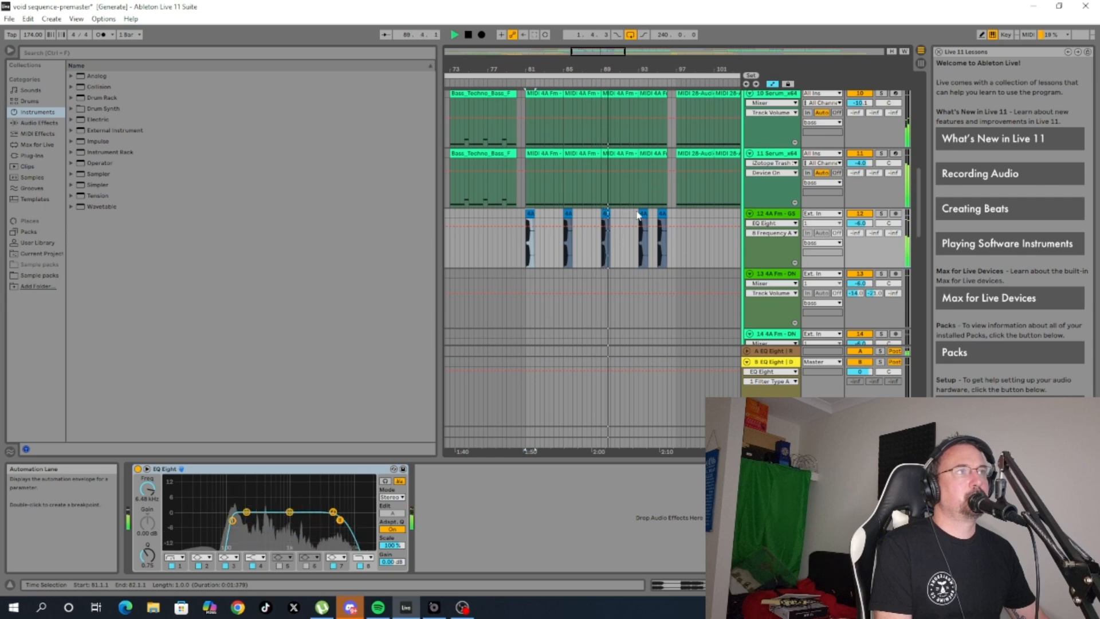
scroll(647, 205, up, 6)
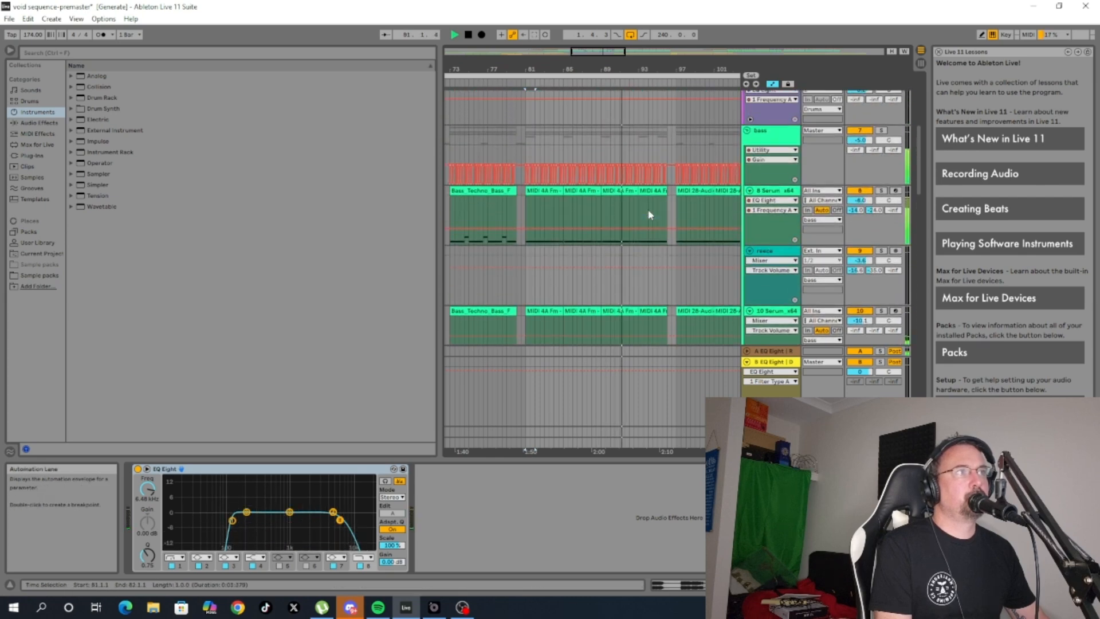
scroll(649, 214, down, 8)
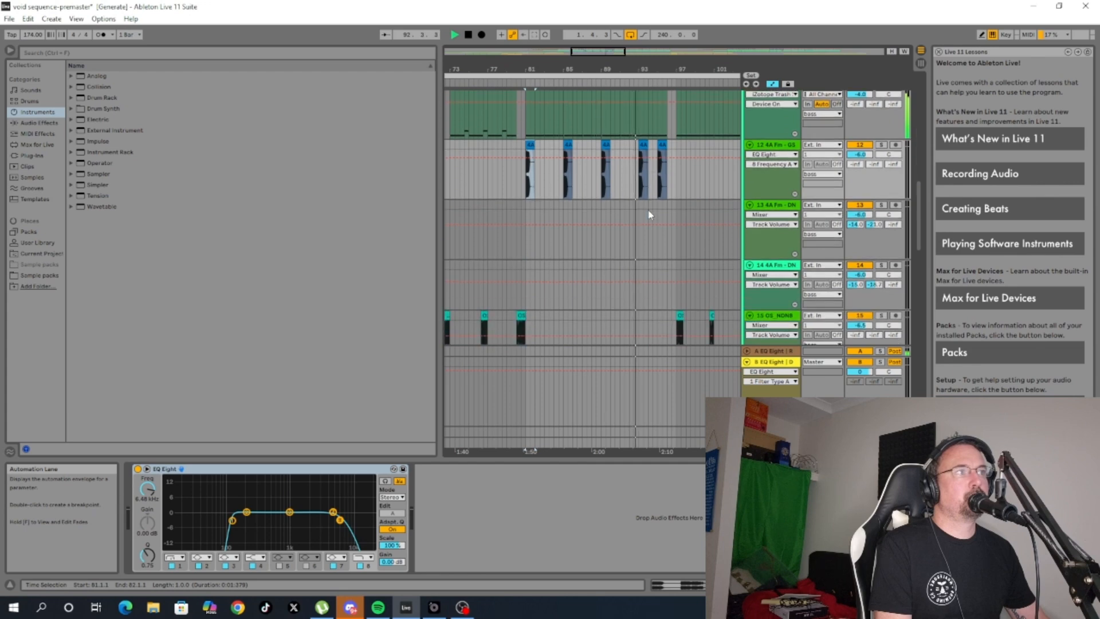
scroll(648, 216, up, 4)
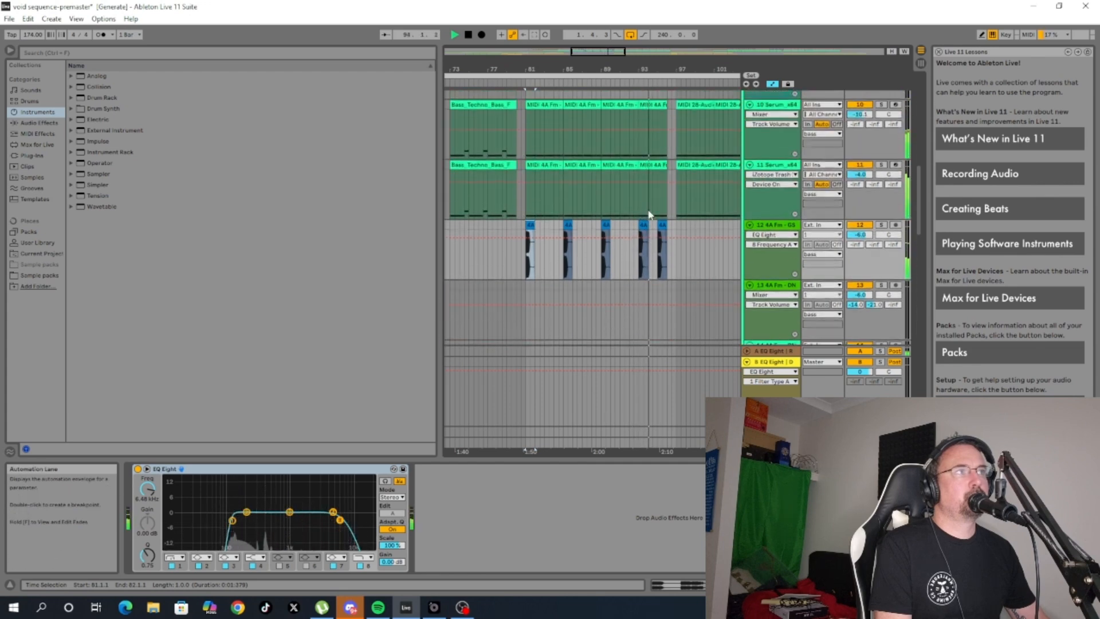
drag(592, 52, 613, 38)
click(468, 35)
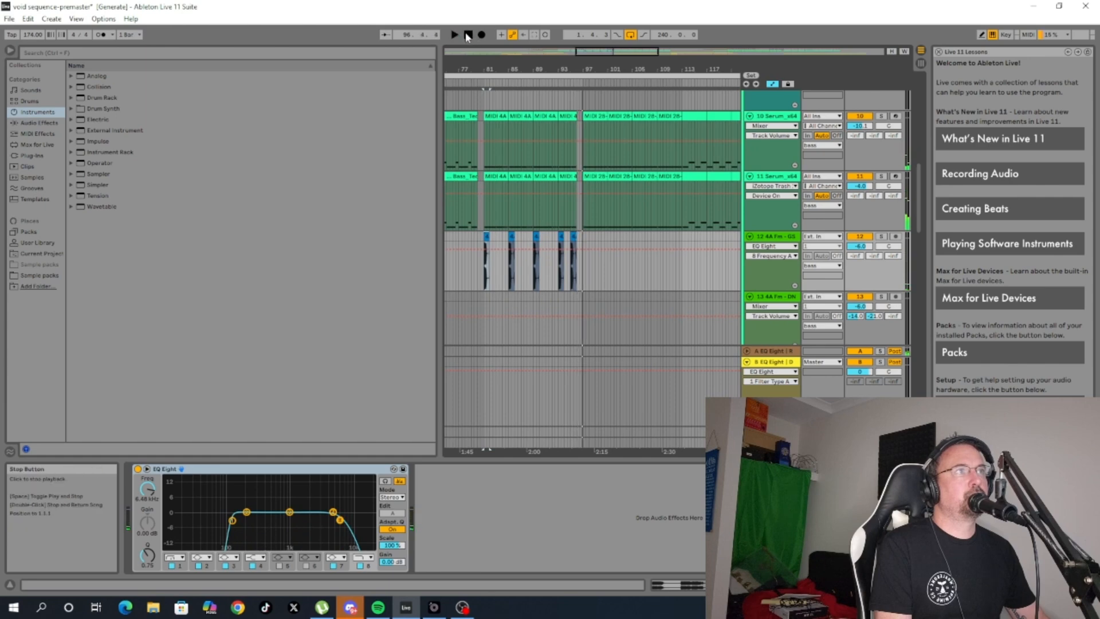
Look over the bass and melo groups' tracks around bar 97 to compare which clips play there.
scroll(620, 146, up, 4)
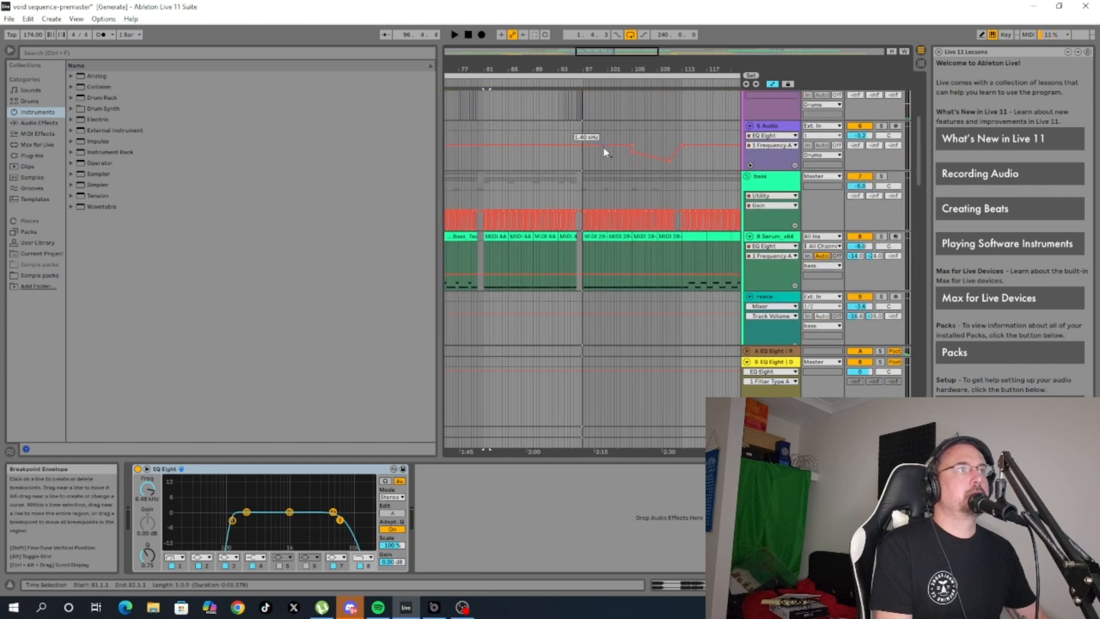
scroll(605, 152, down, 4)
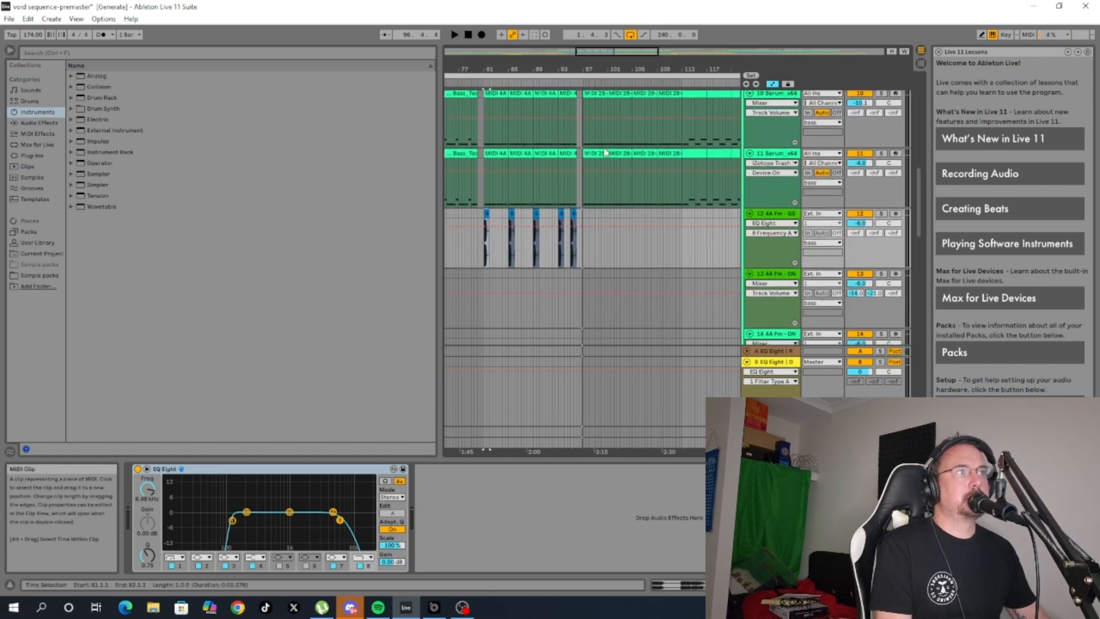
scroll(605, 152, down, 2)
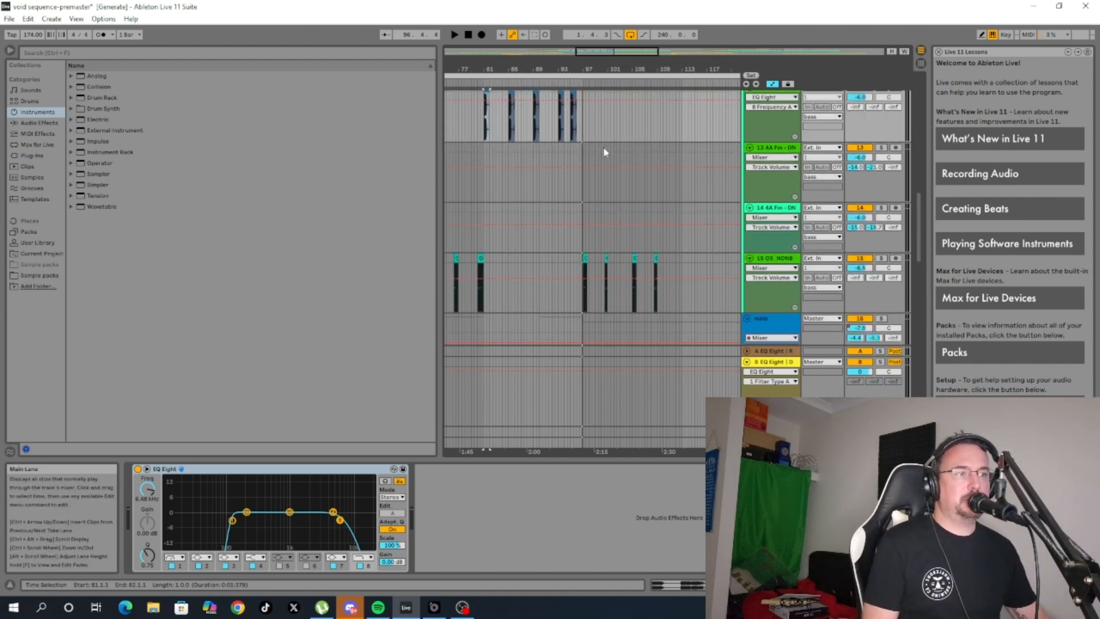
scroll(593, 216, down, 5)
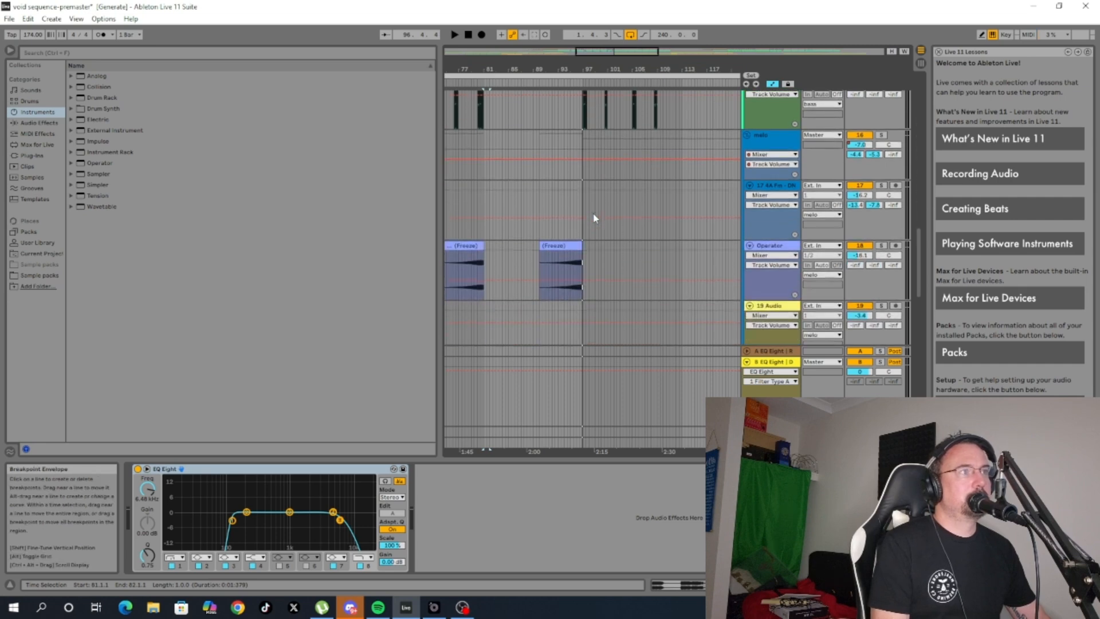
scroll(594, 218, down, 2)
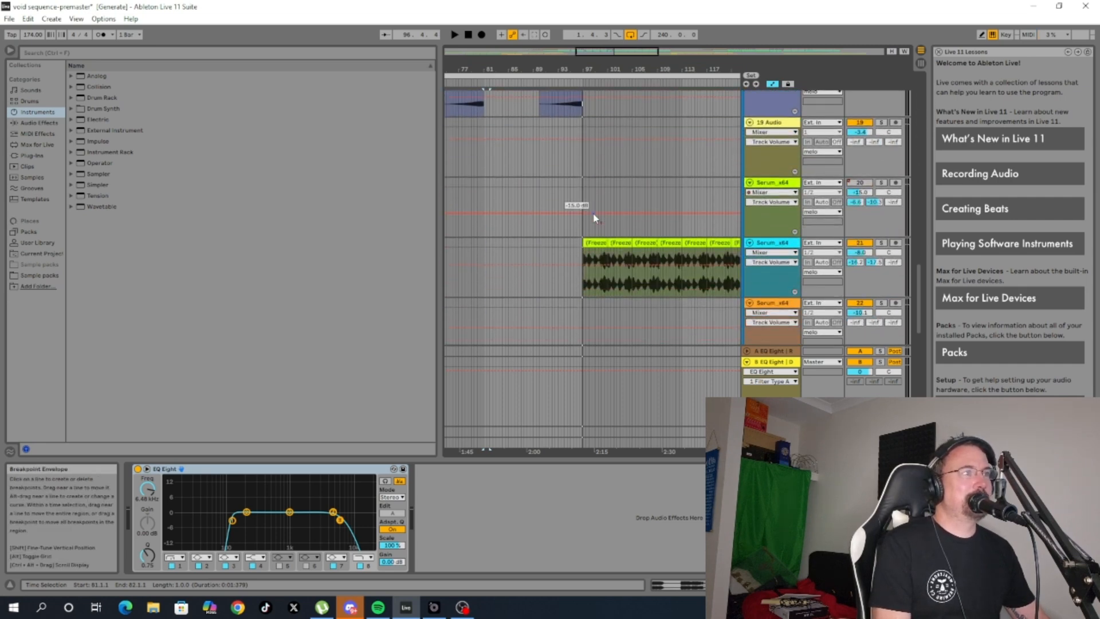
scroll(595, 218, up, 4)
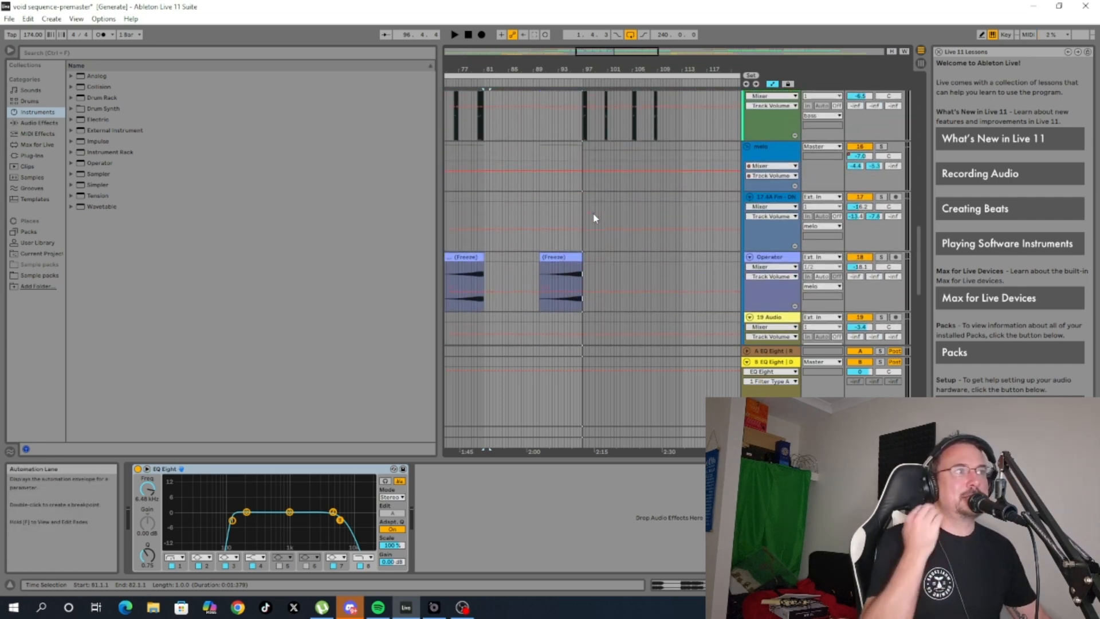
scroll(593, 219, up, 4)
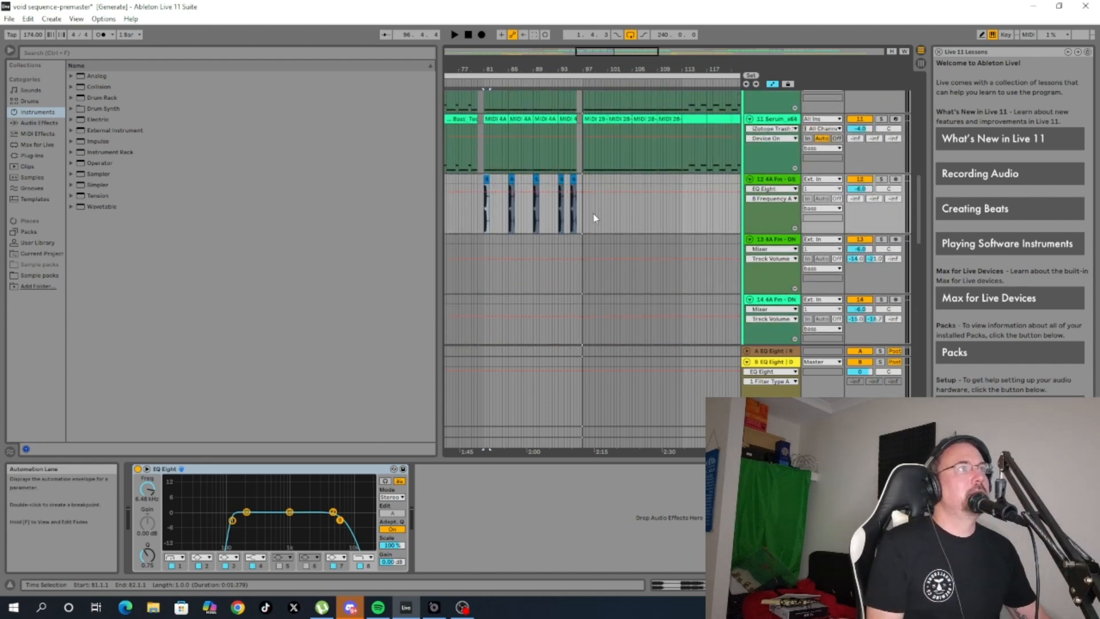
Play the mix briefly across bar 97, stop, and select the first frozen clip on track 21 Serum.
drag(599, 50, 637, 49)
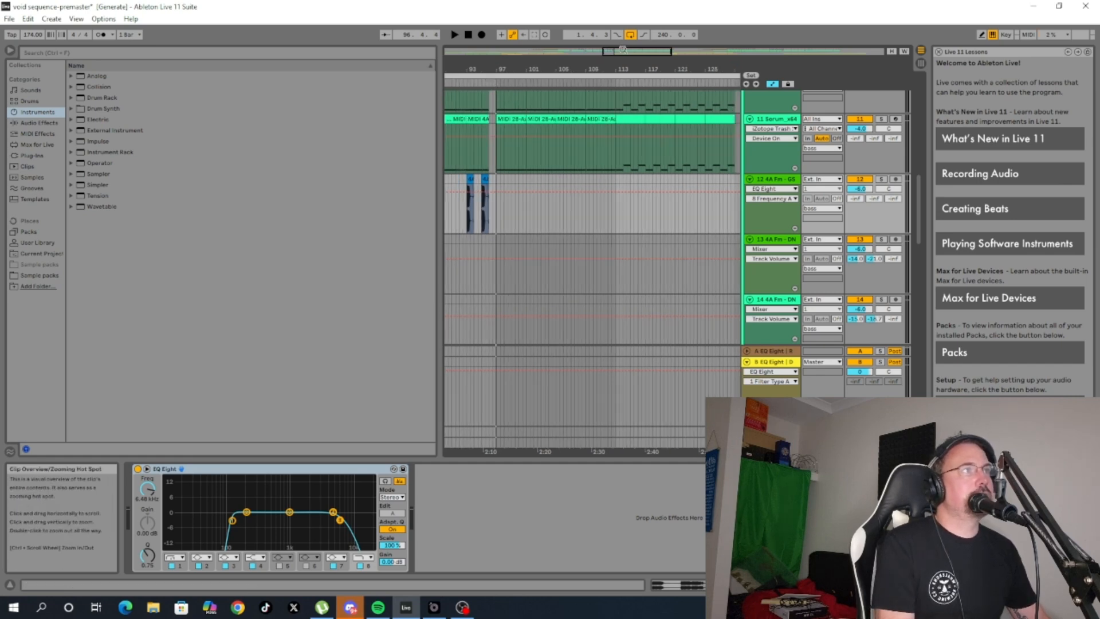
drag(499, 70, 559, 71)
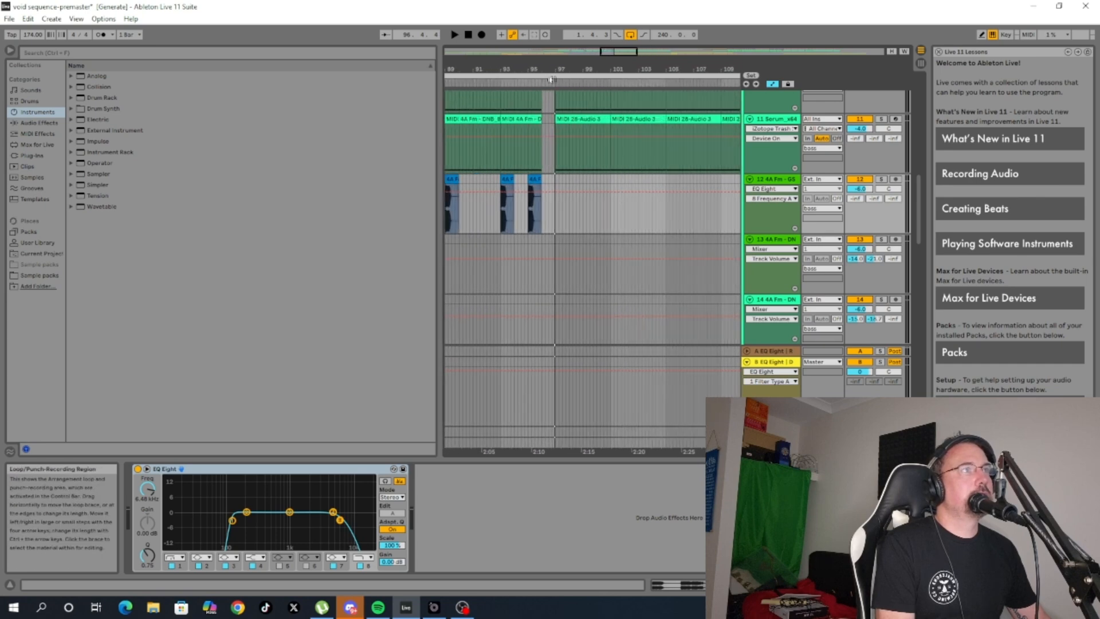
key(space)
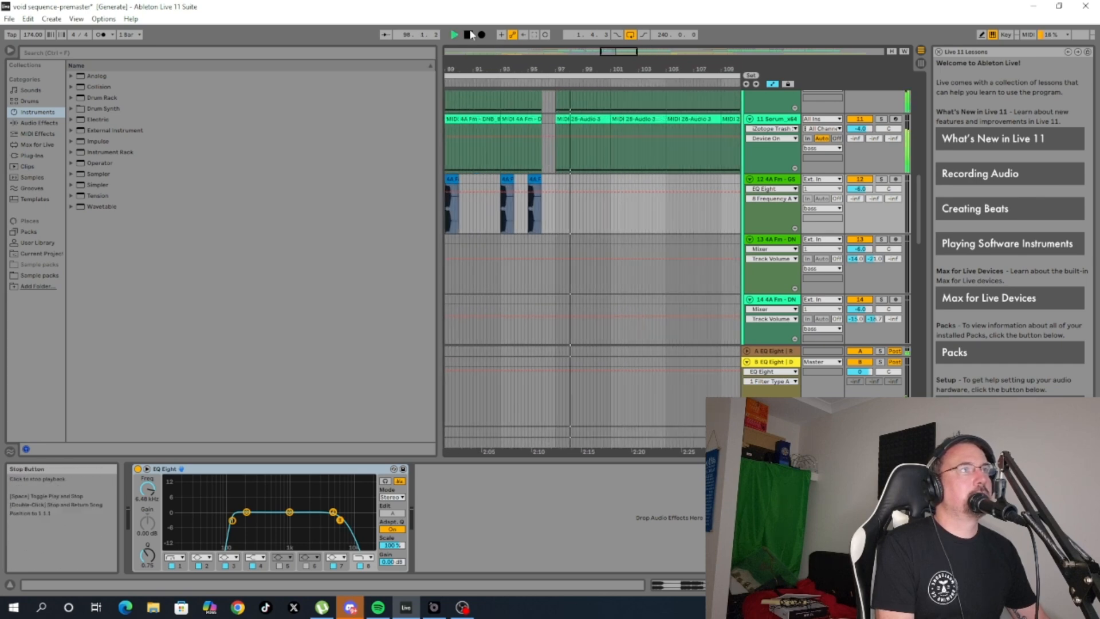
scroll(607, 209, down, 10)
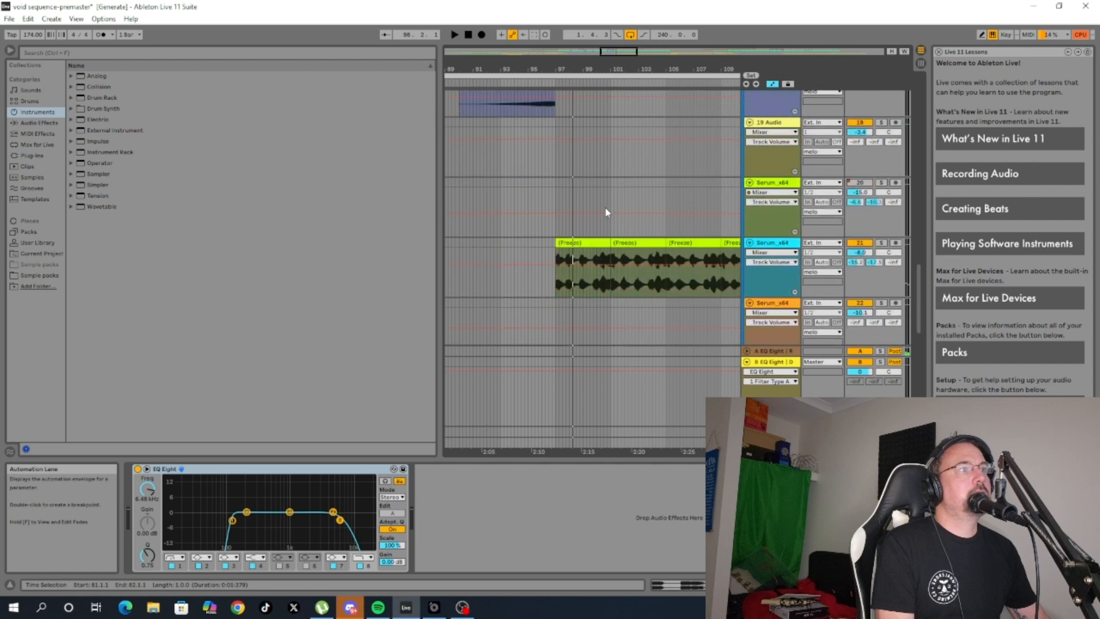
click(601, 175)
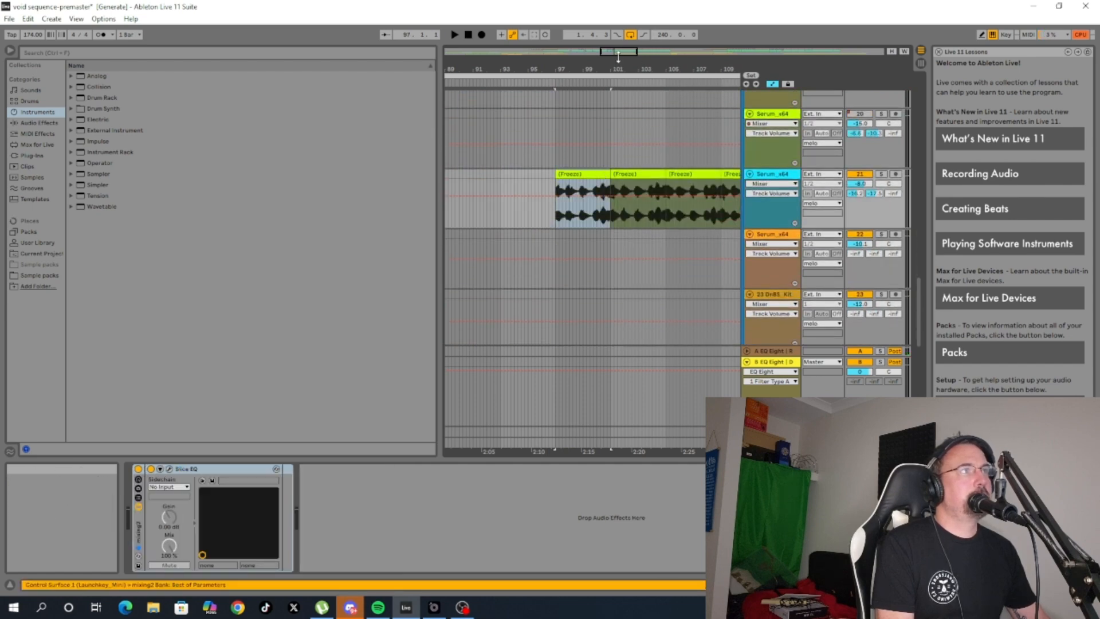
Play the earlier melodic section from about bar 57 and again from bar 33, and stop playback.
drag(601, 51, 446, 52)
drag(513, 52, 549, 53)
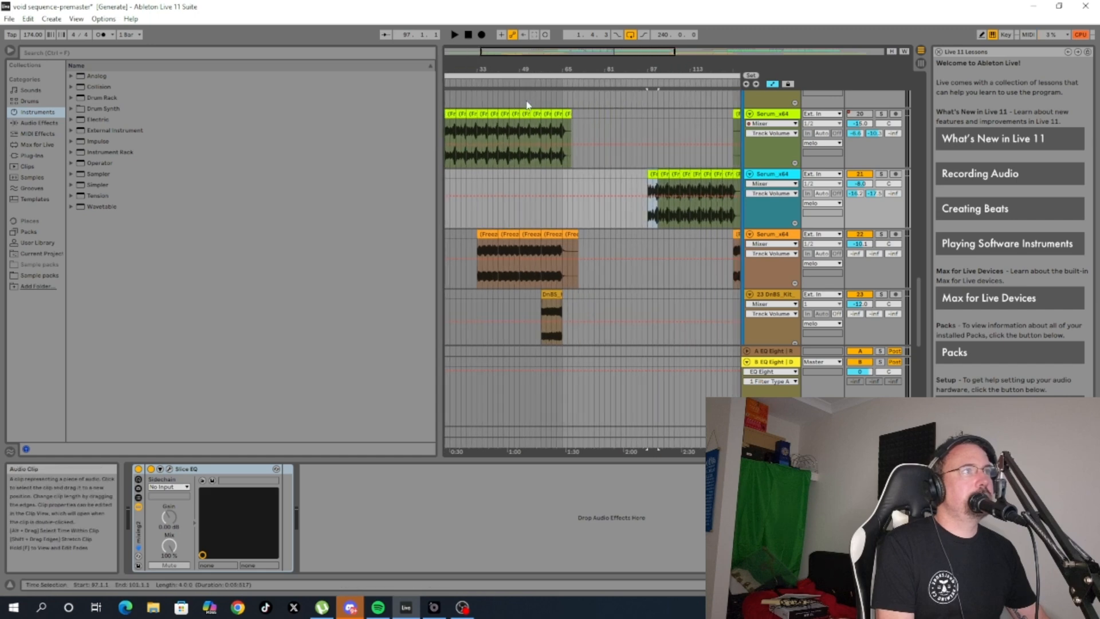
click(542, 84)
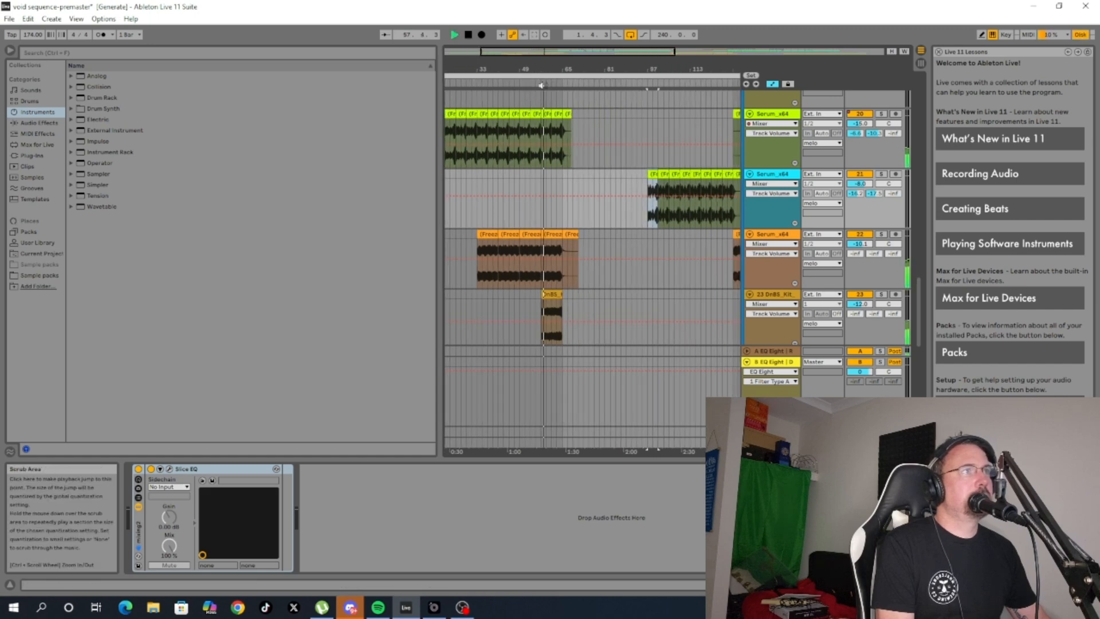
click(476, 85)
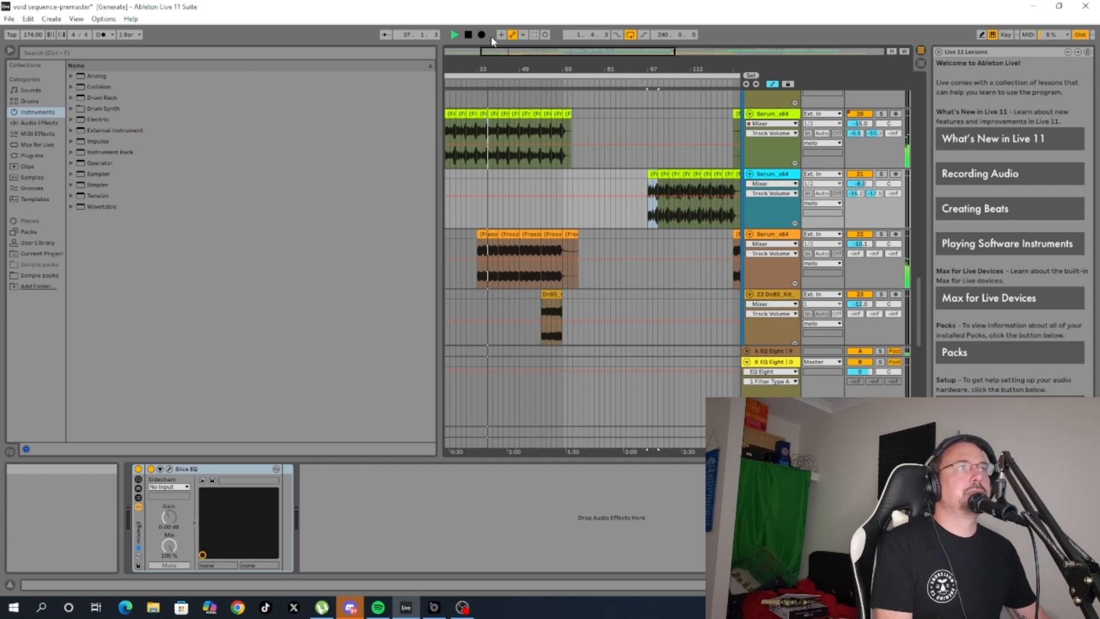
click(469, 35)
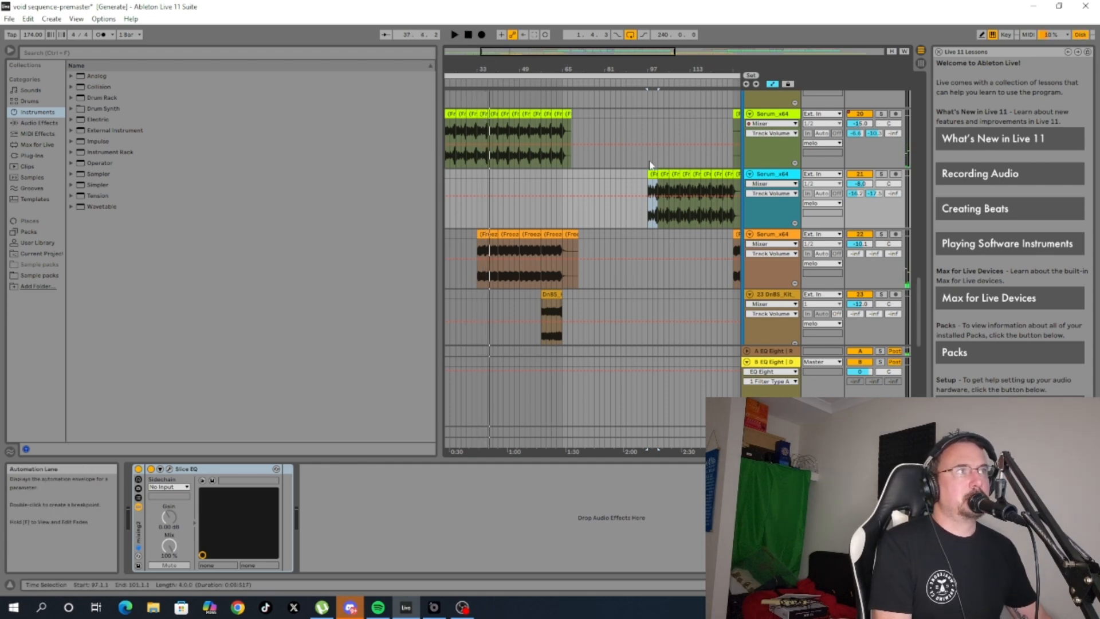
Play the melody from bar 97 in the mix, then solo track 21 Serum and replay it on its own.
click(646, 88)
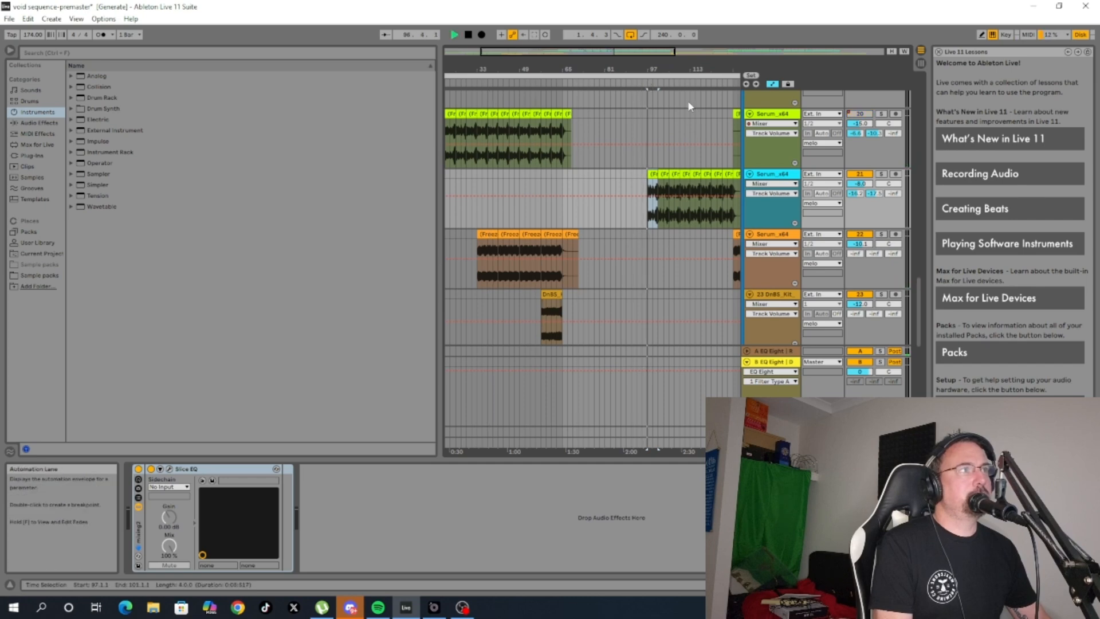
click(469, 36)
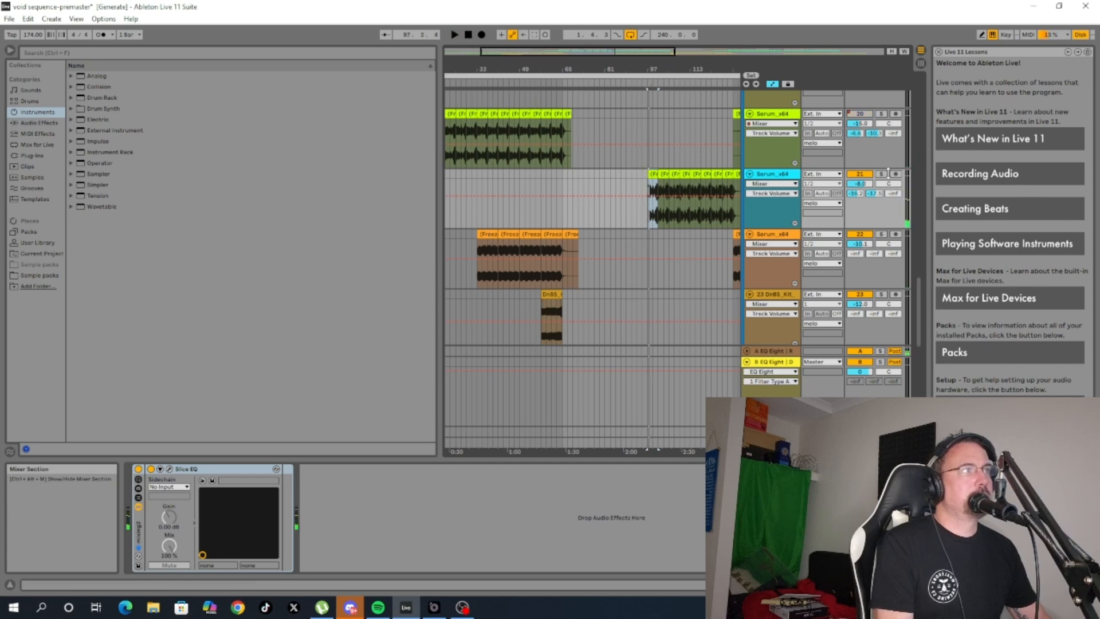
click(882, 173)
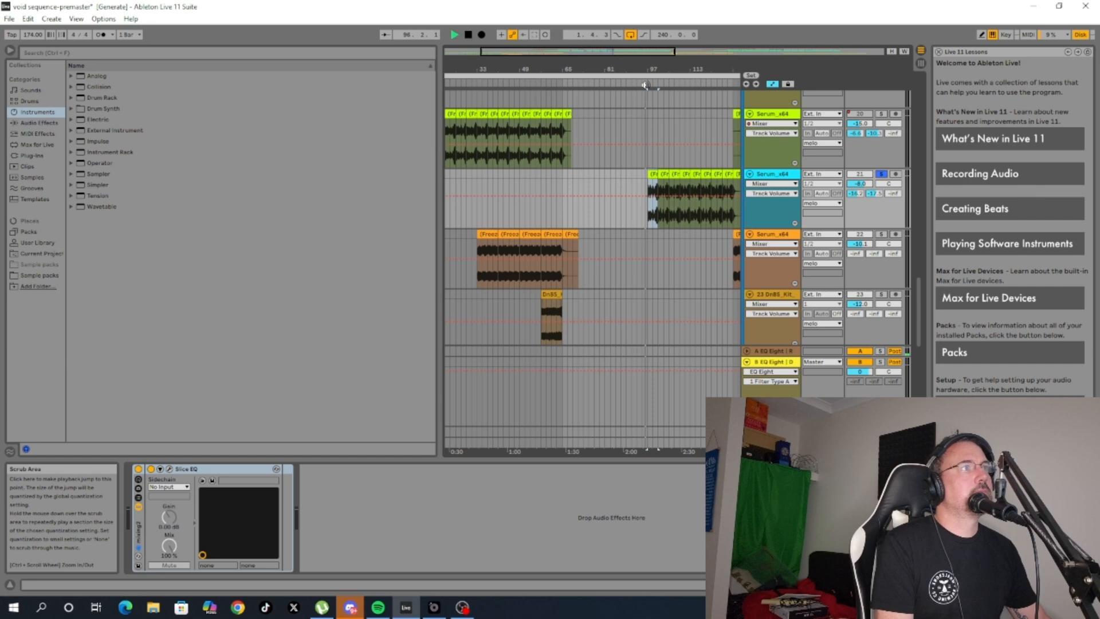
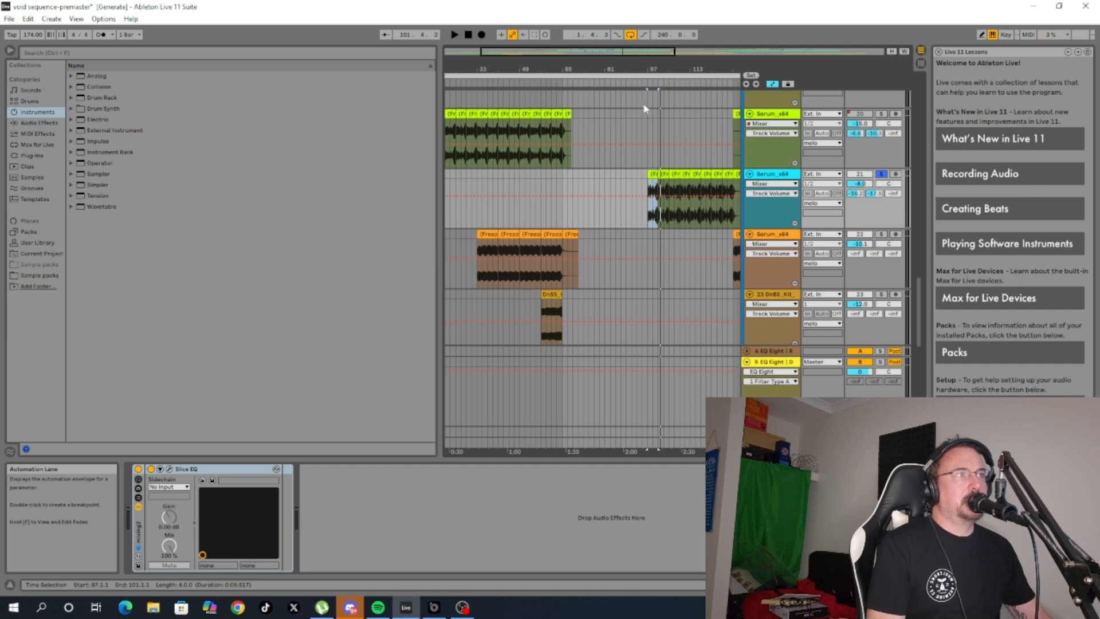
Examine the melo group's tracks around bars 91 to 111, from Operator down to track 23.
drag(636, 52, 637, 103)
scroll(635, 185, up, 9)
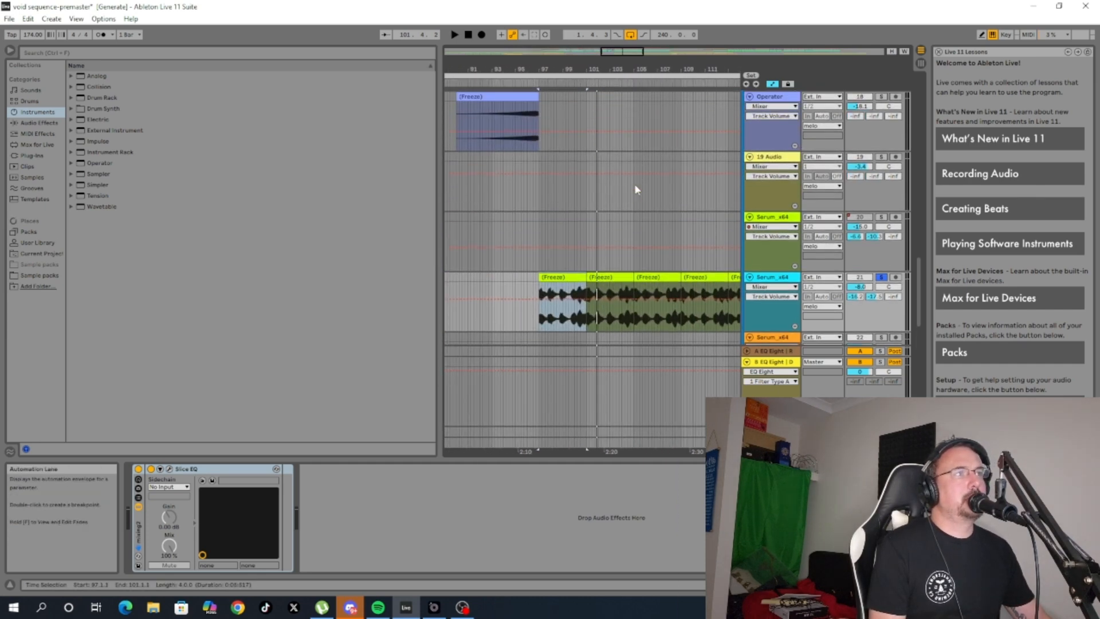
scroll(635, 189, down, 2)
scroll(635, 189, down, 1)
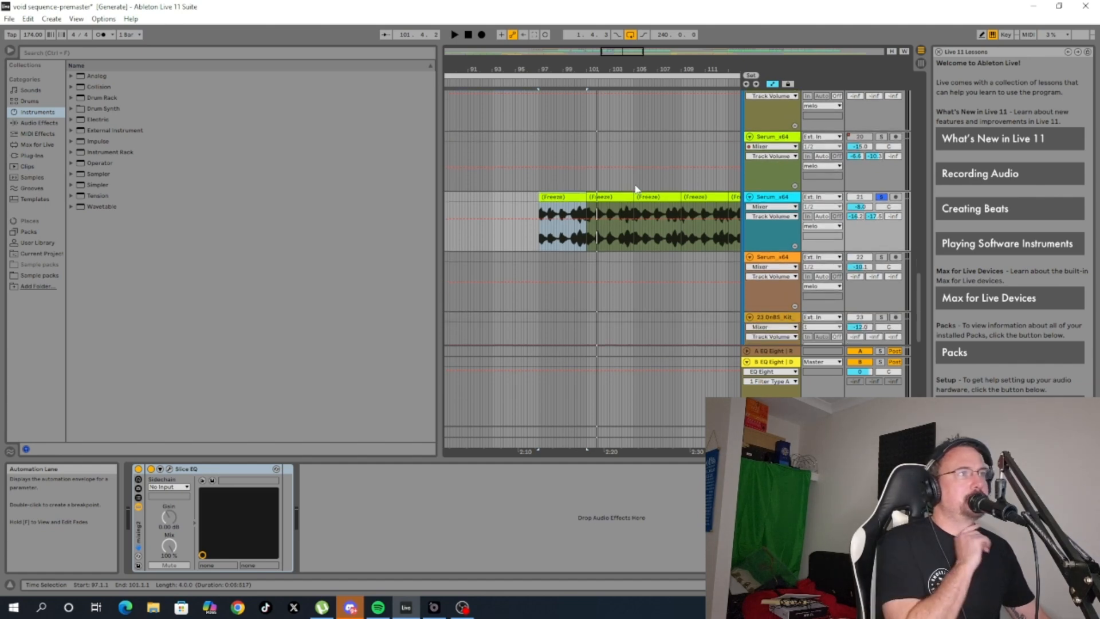
Play the soloed track 21 Serum from bar 97, widen the visible bar range, and stop playback.
click(613, 195)
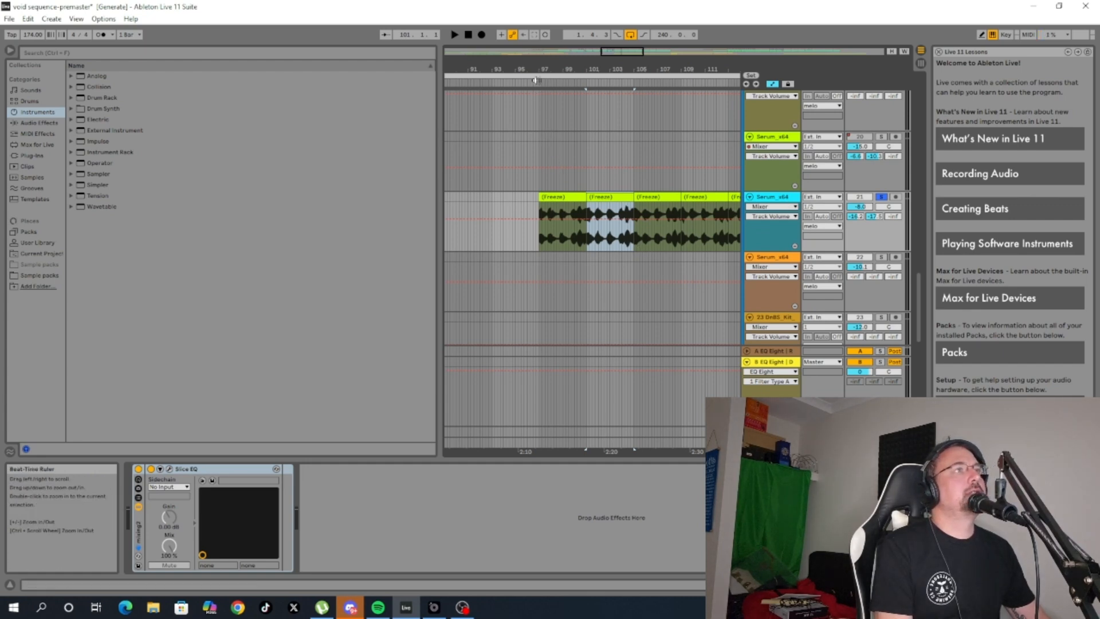
click(536, 80)
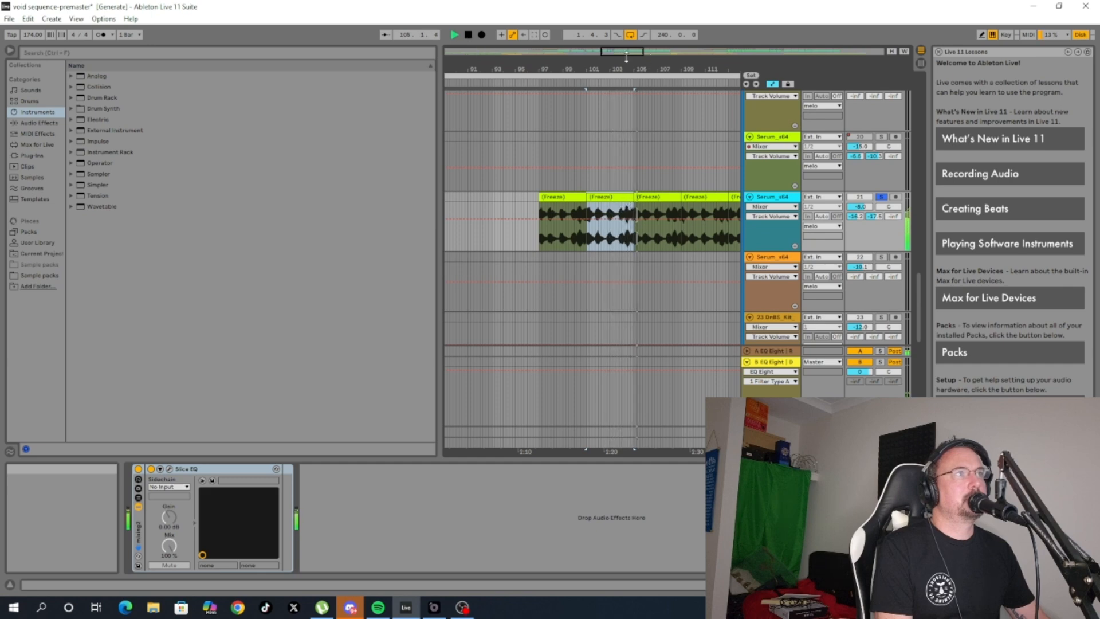
drag(628, 68, 651, 20)
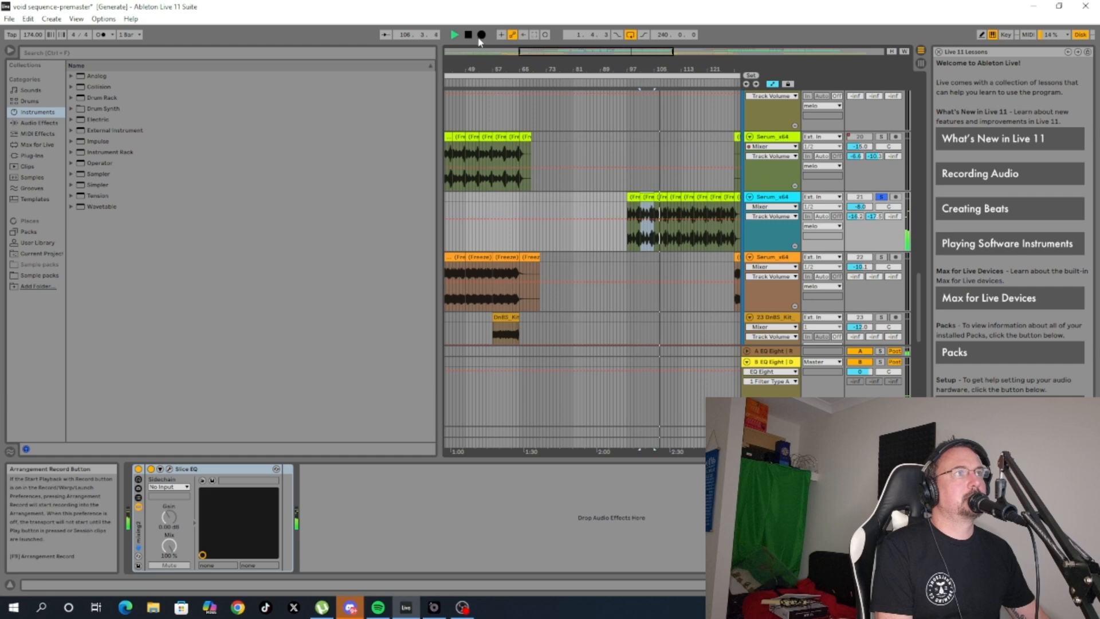
key(space)
Restart playback from bar 97 and unsolo track 21 Serum to hear the full mix.
scroll(650, 179, up, 10)
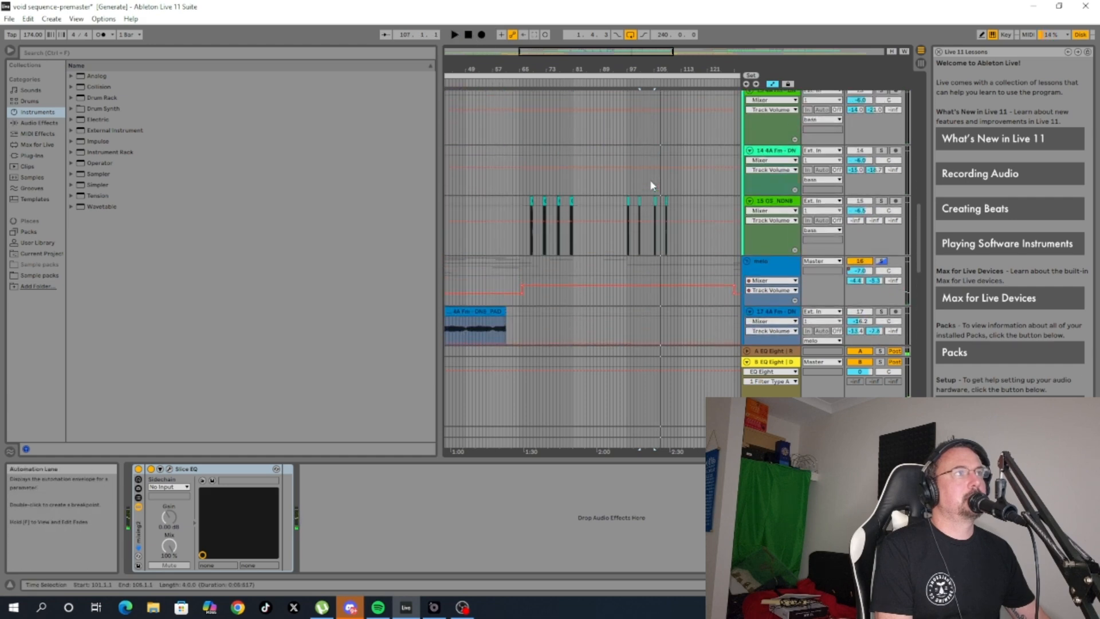
scroll(650, 180, up, 5)
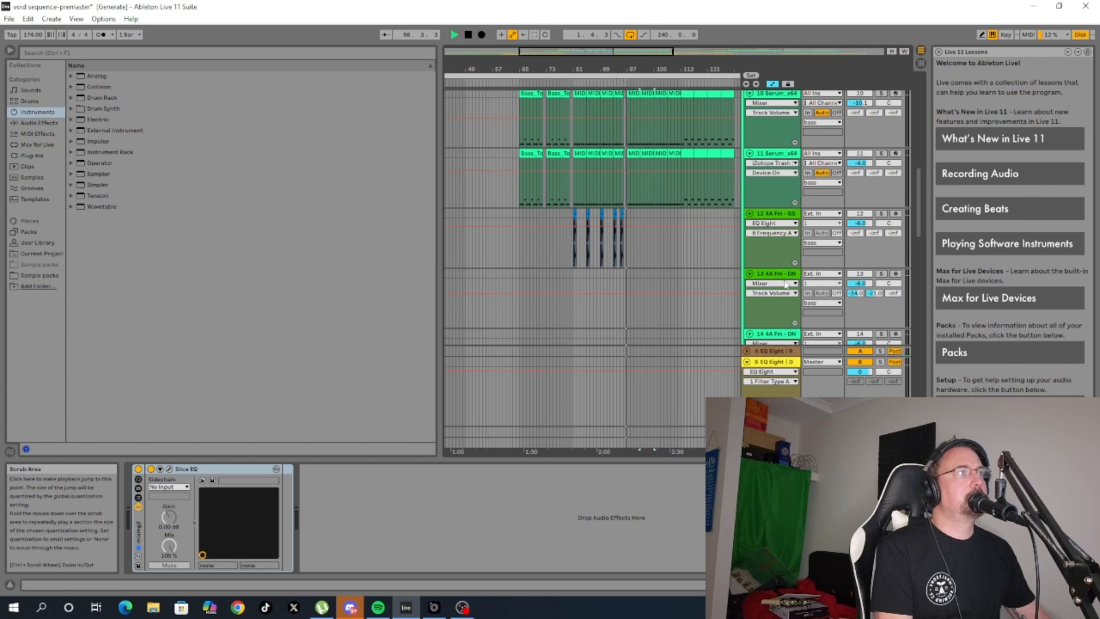
scroll(567, 302, down, 5)
scroll(880, 247, down, 5)
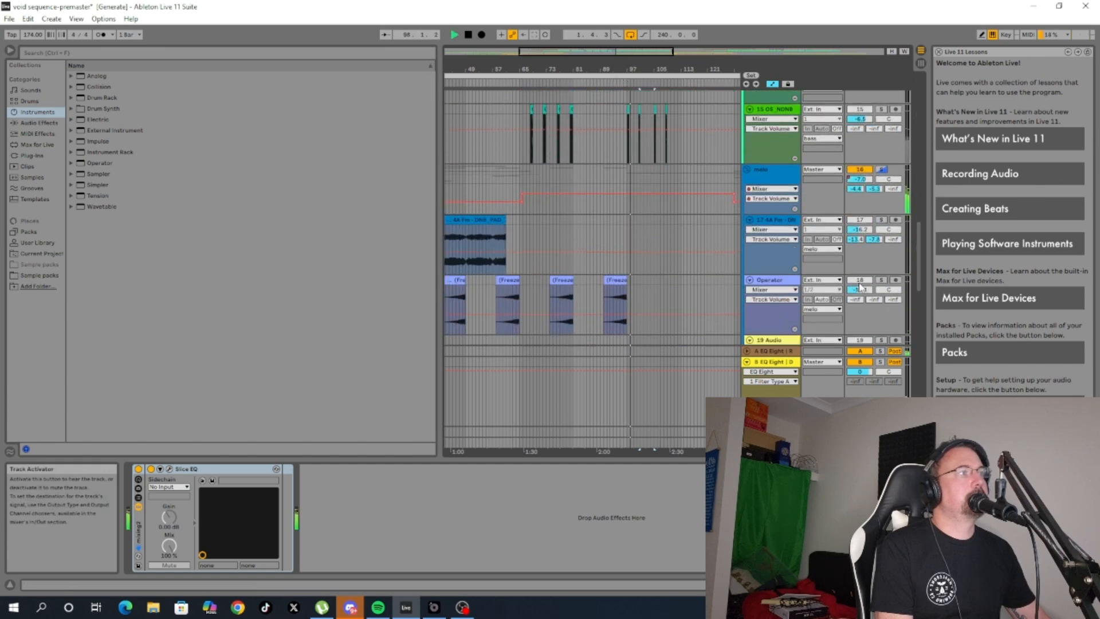
click(883, 277)
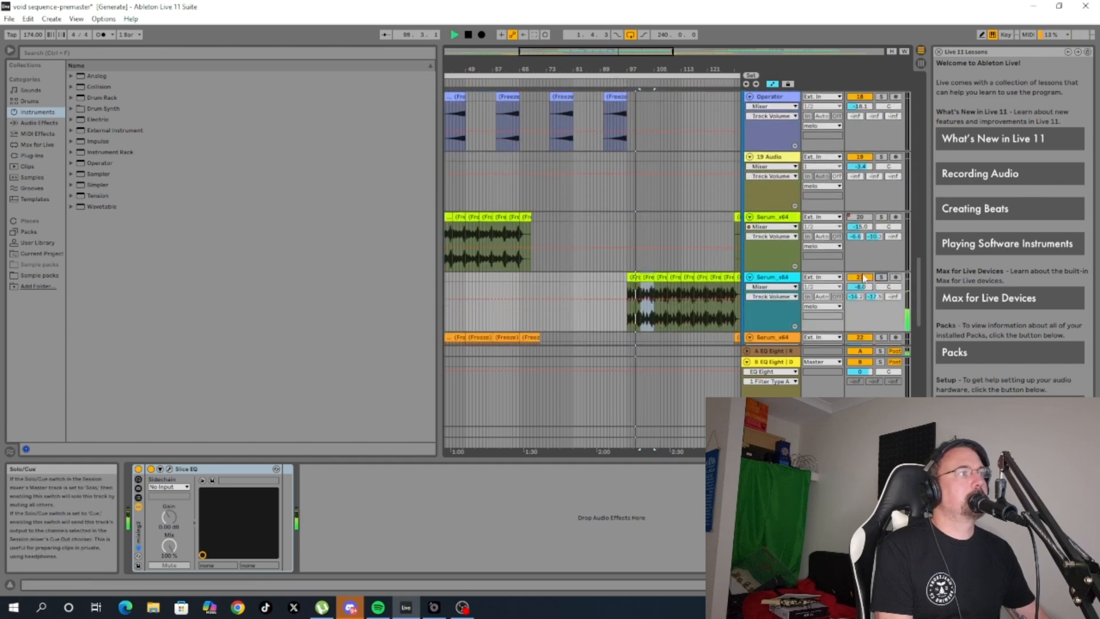
Play the full mix up to about bar 113 while viewing the bass and melo tracks, and stop playback.
scroll(616, 144, up, 8)
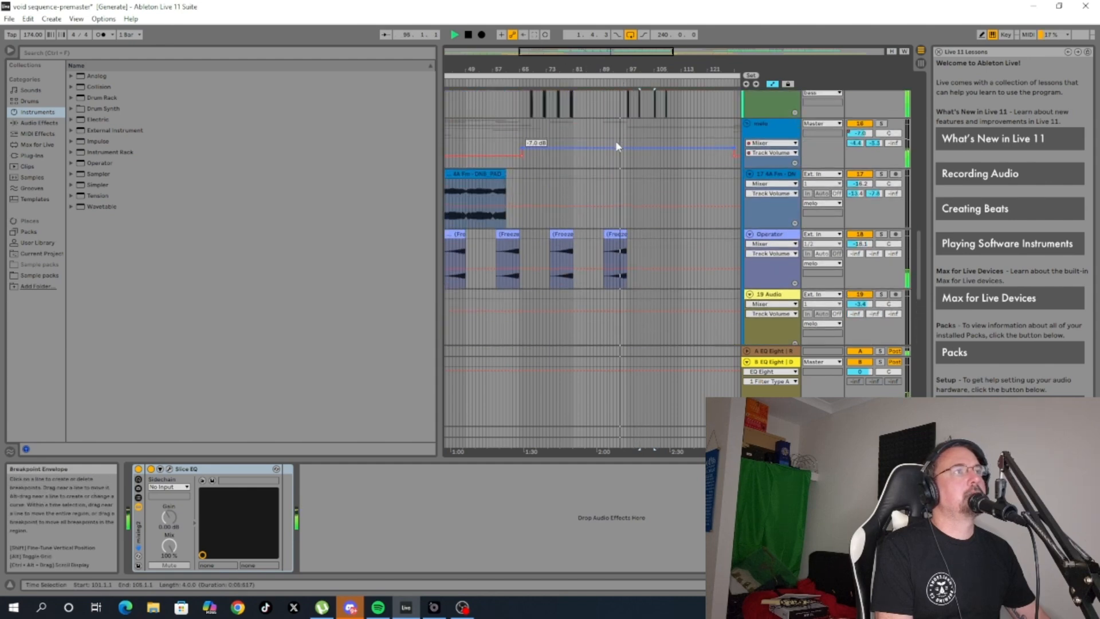
scroll(616, 145, down, 3)
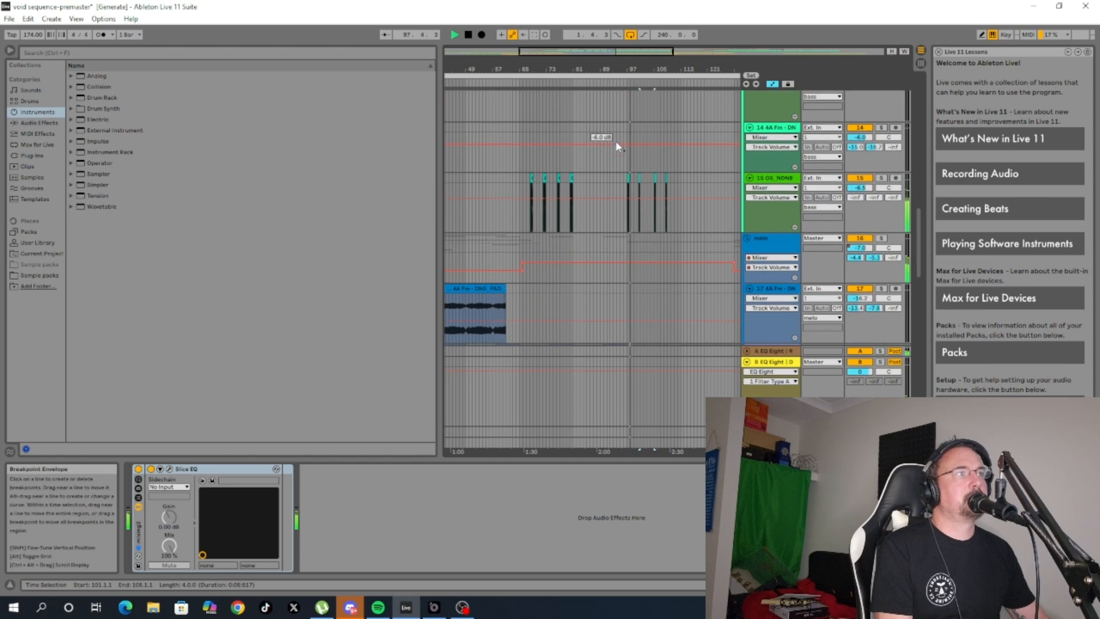
scroll(616, 145, down, 1)
drag(618, 53, 628, 92)
scroll(611, 126, up, 6)
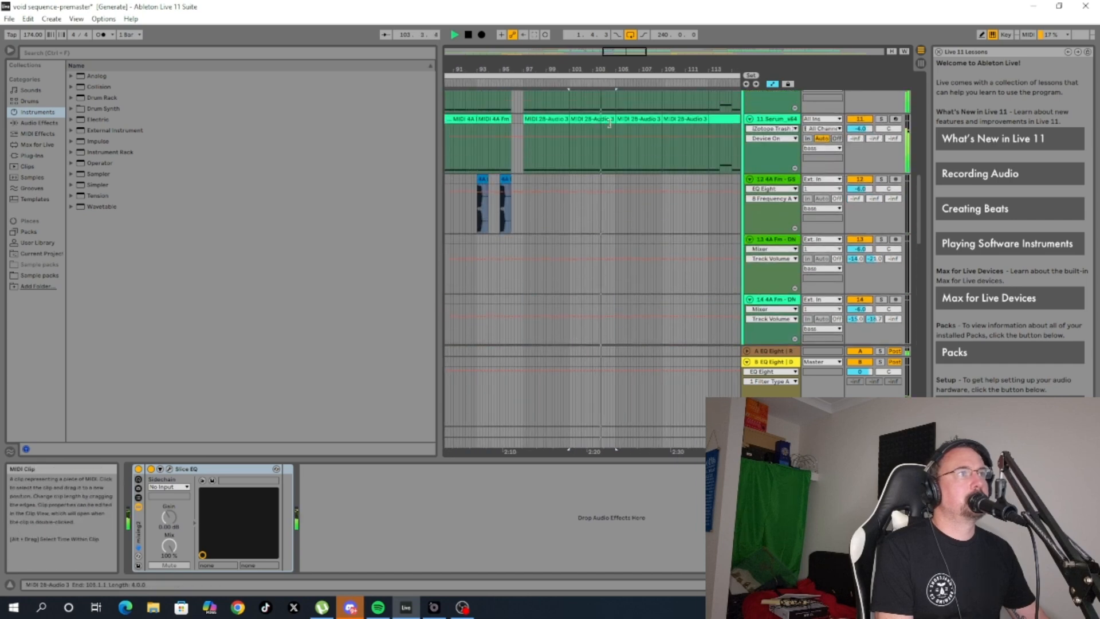
scroll(609, 122, down, 3)
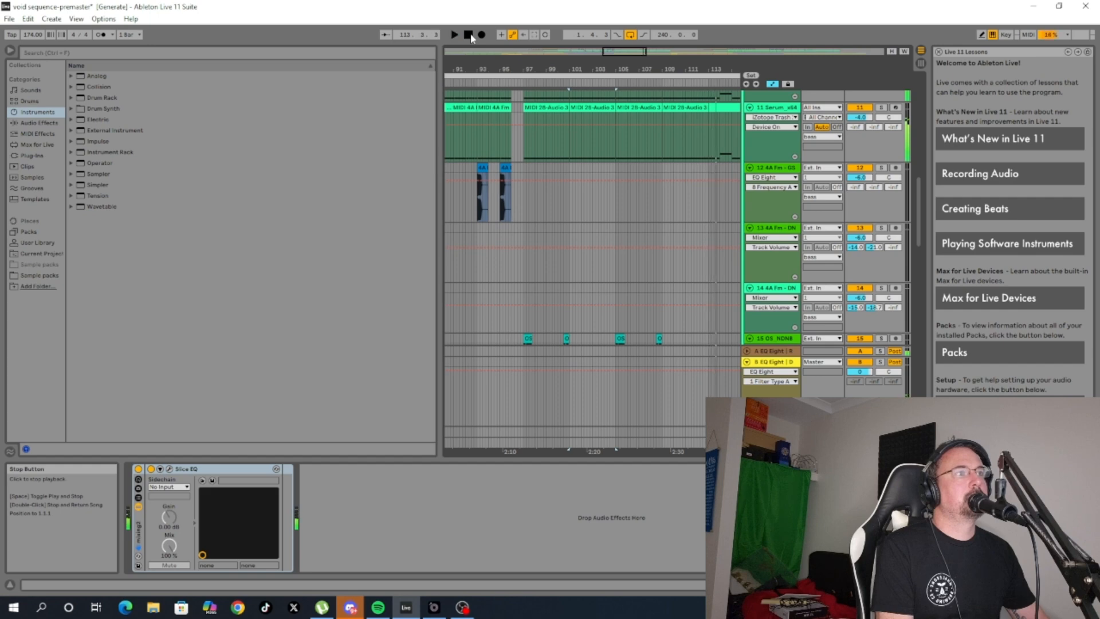
scroll(545, 249, down, 2)
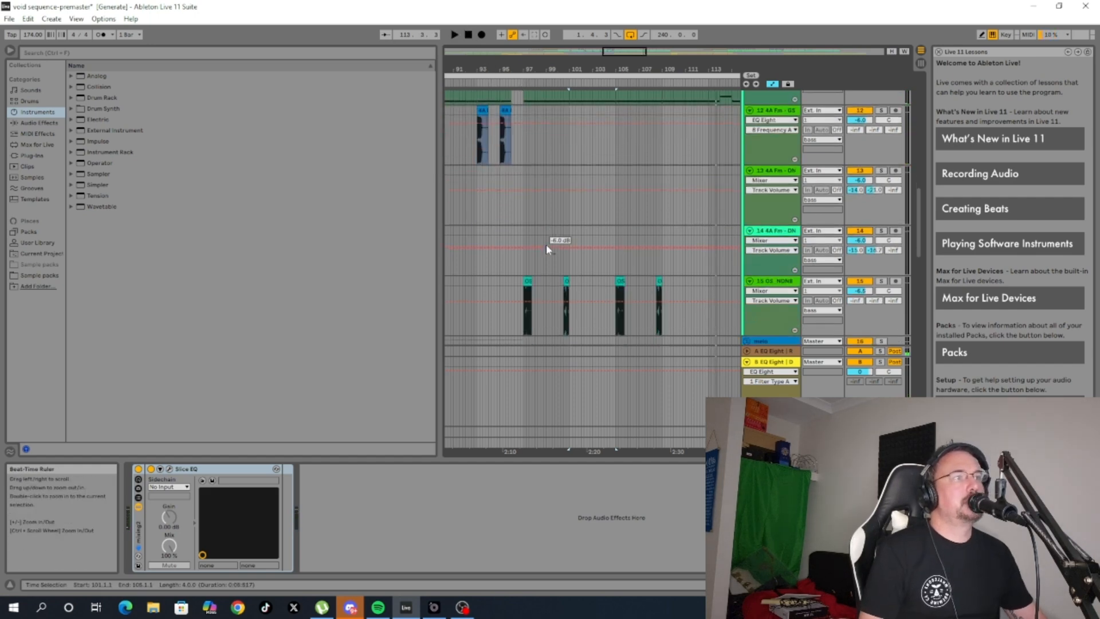
Solo track 15 in the bass group, play its short clips from bar 97, and stop playback.
scroll(546, 247, down, 3)
click(527, 176)
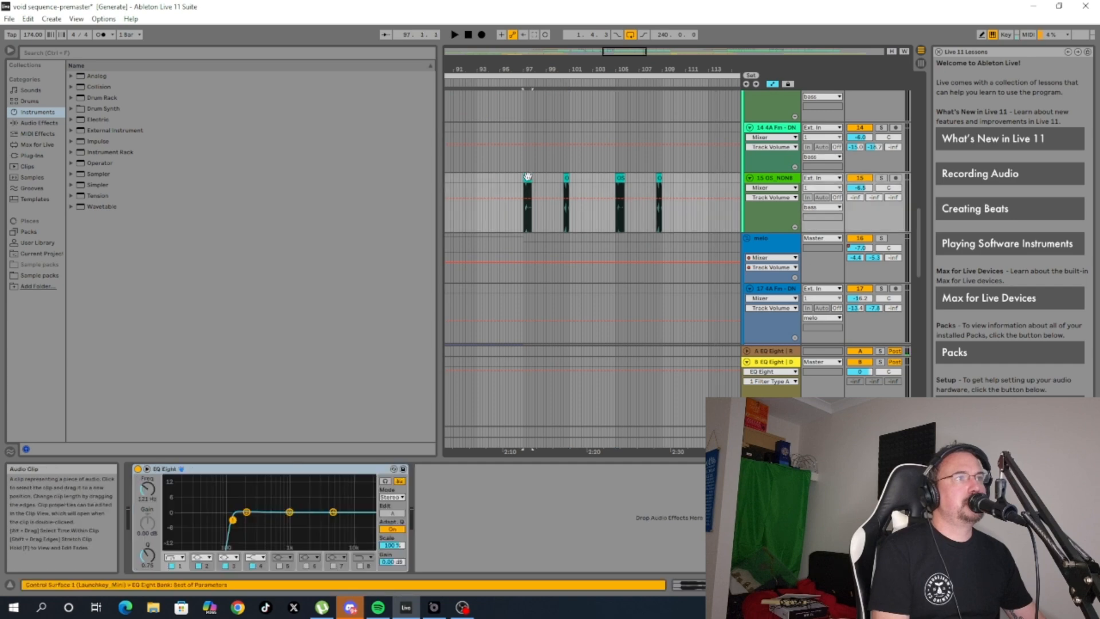
click(882, 178)
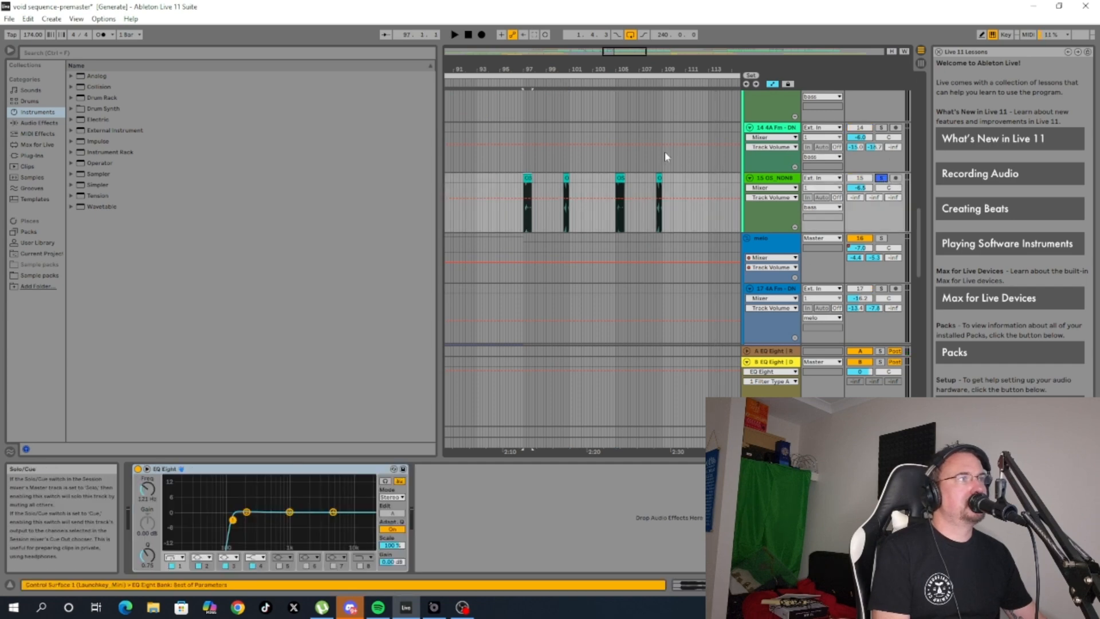
click(521, 82)
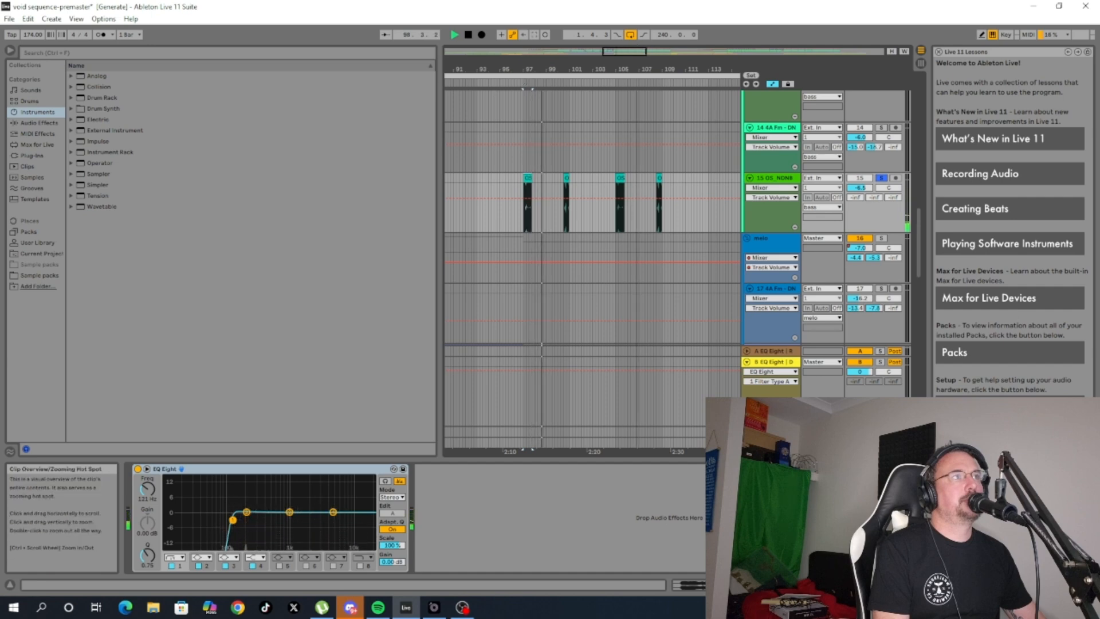
drag(652, 51, 648, 30)
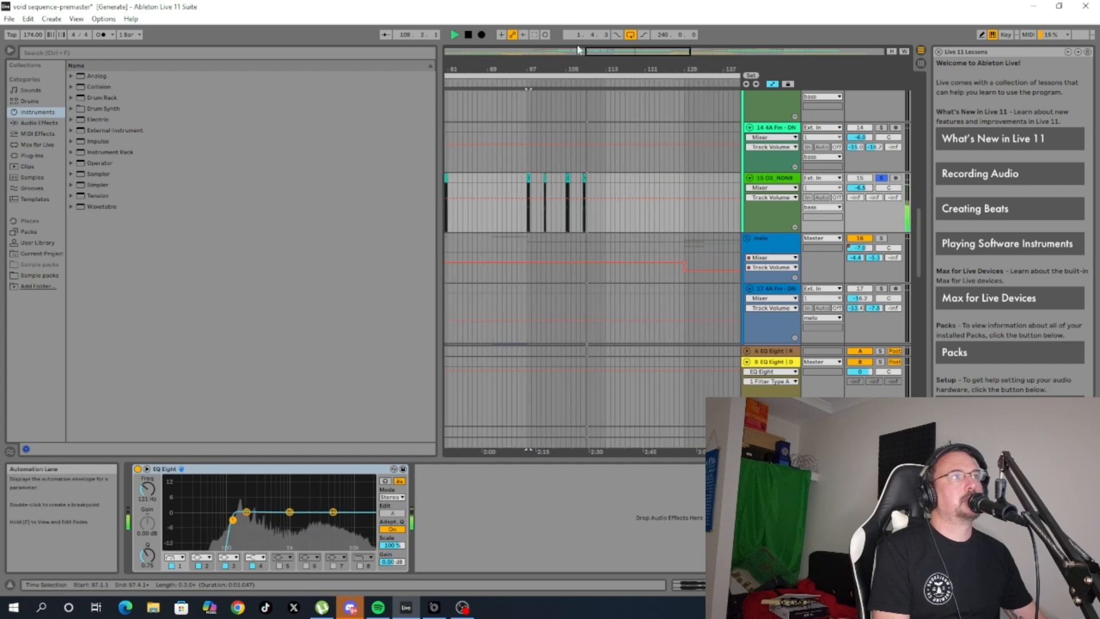
click(469, 35)
Open the MIDI clip at bar 97 on track 10 Serum to view its notes.
scroll(514, 149, up, 8)
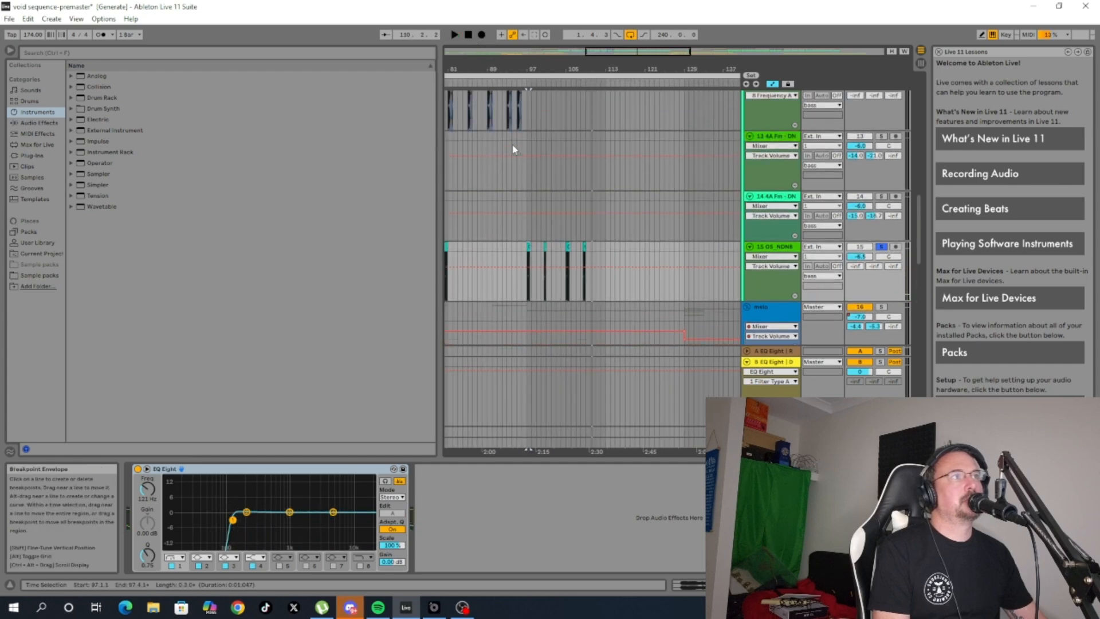
scroll(514, 151, up, 1)
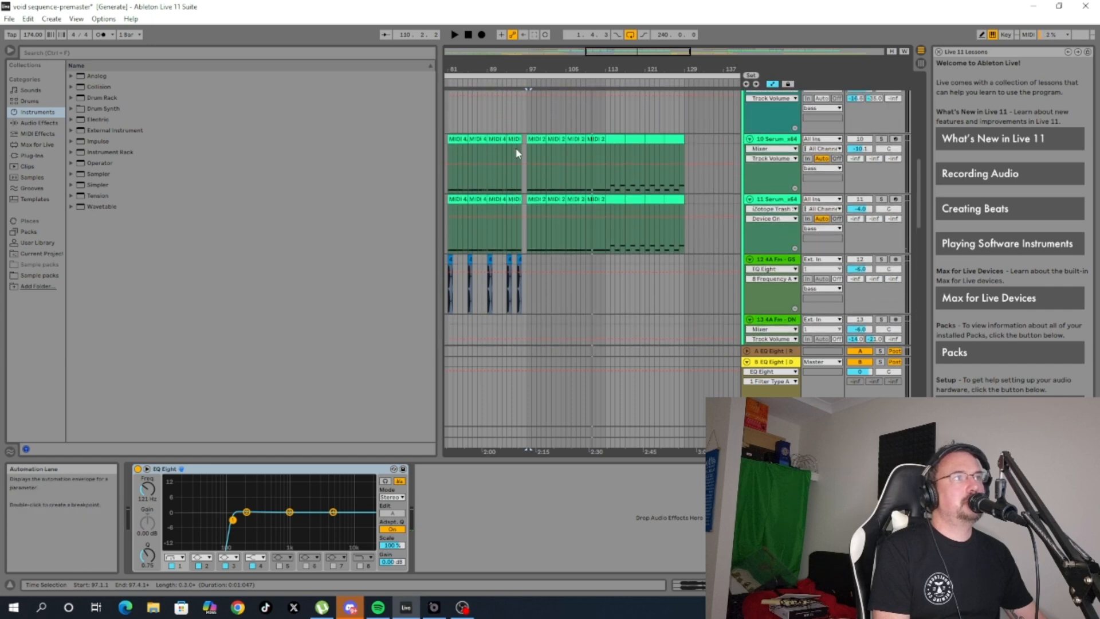
click(539, 139)
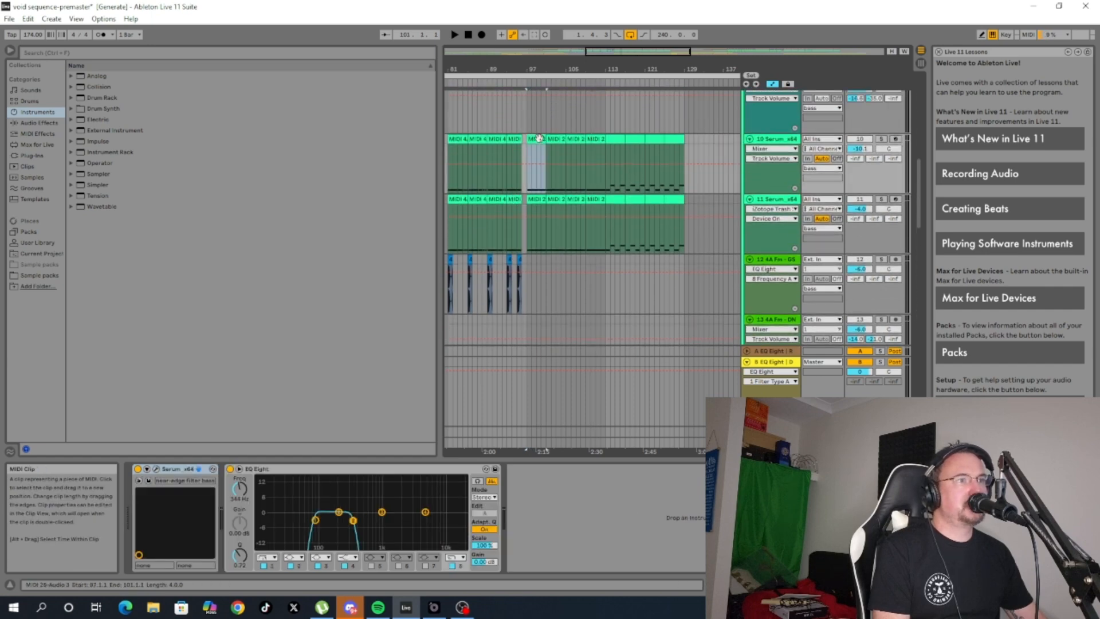
double_click(540, 138)
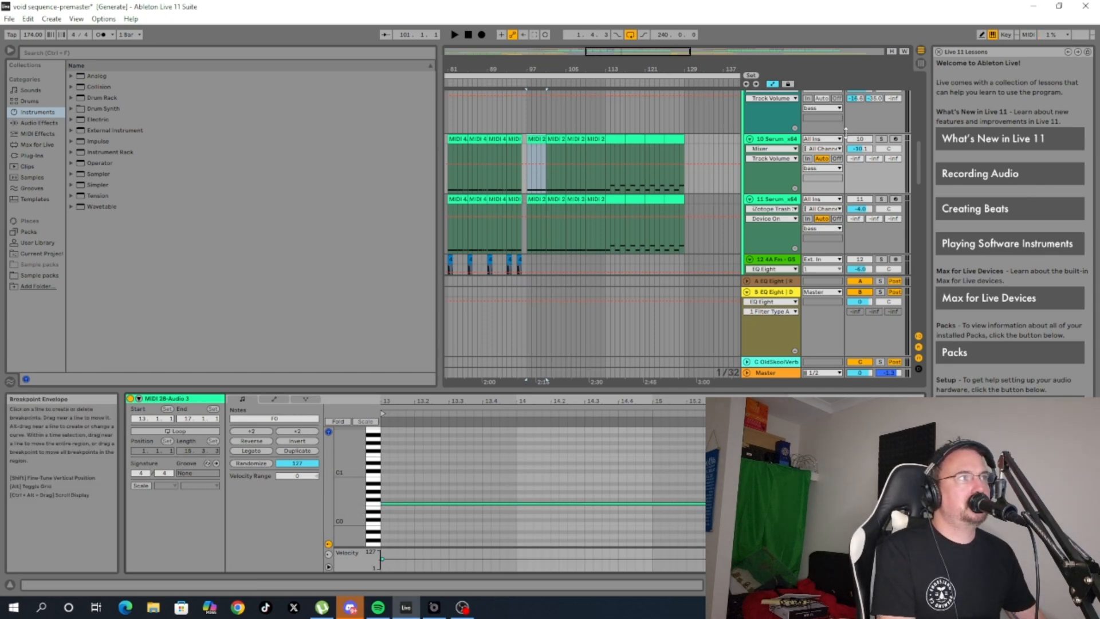
Select the clip at bar 97 on track 11 Serum, and the same four bars on track 8 Serum.
click(532, 200)
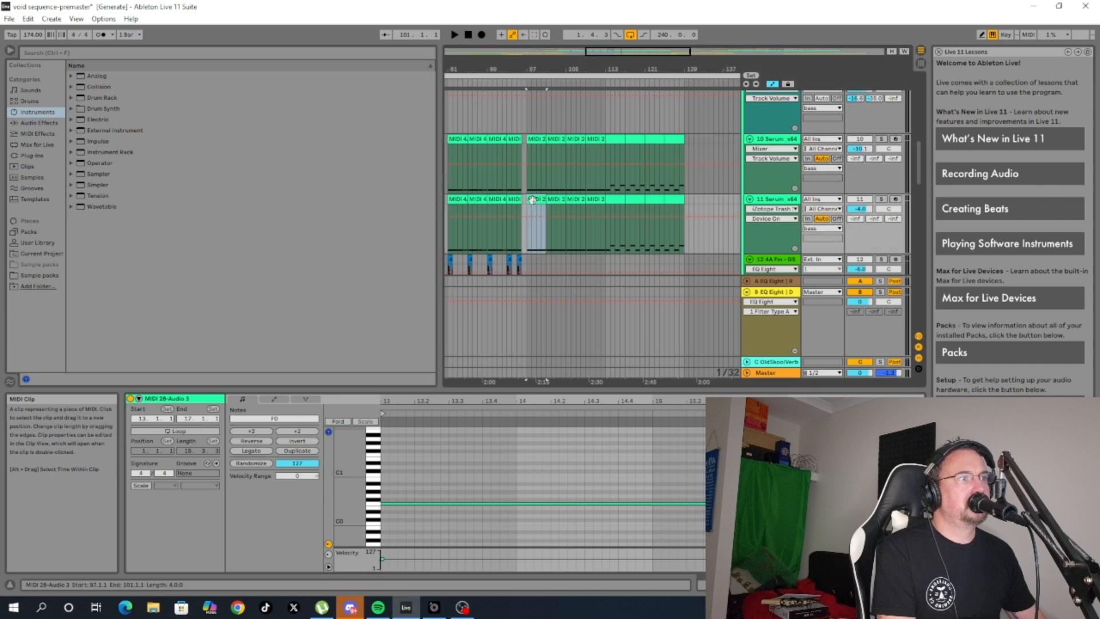
scroll(559, 178, up, 2)
click(558, 174)
scroll(558, 174, up, 2)
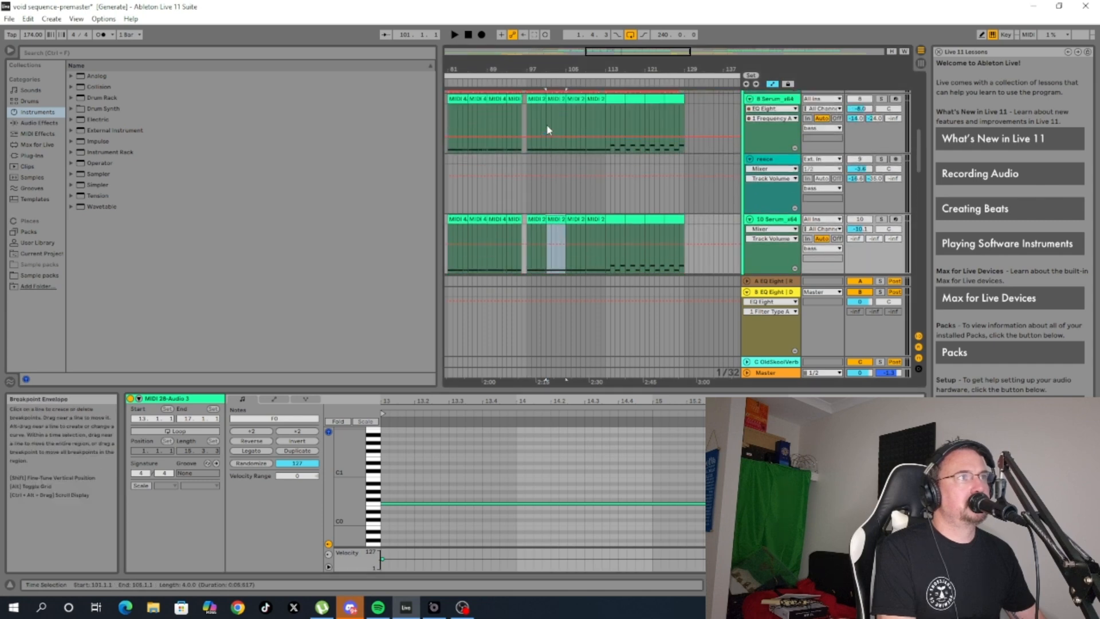
click(536, 129)
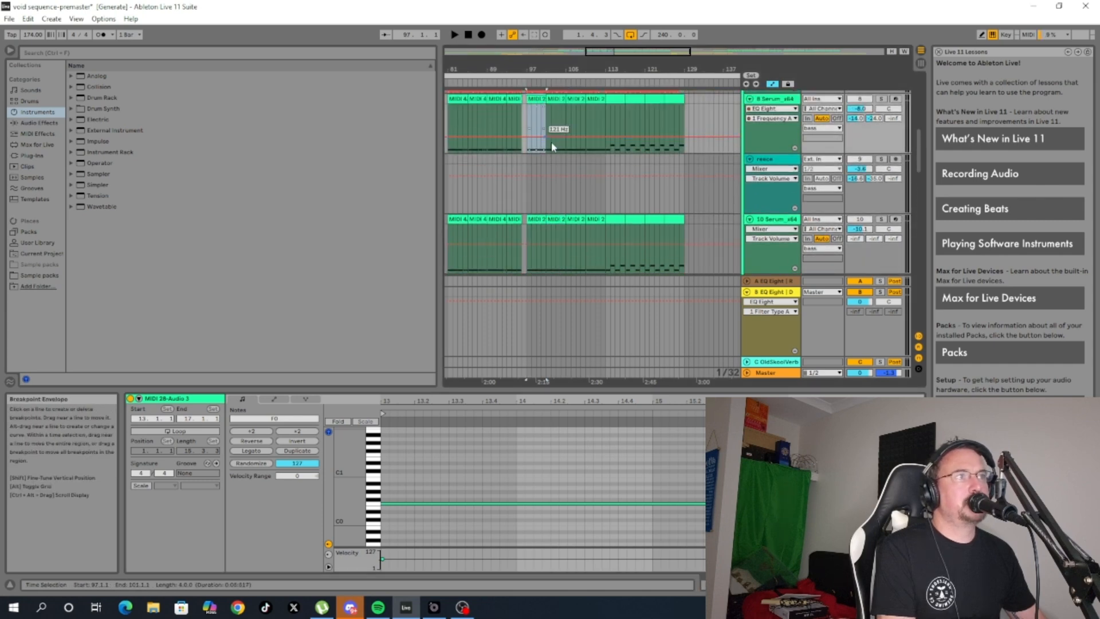
Play from bar 97, unsolo track 15, solo track 8 Serum instead, and stop playback.
click(522, 81)
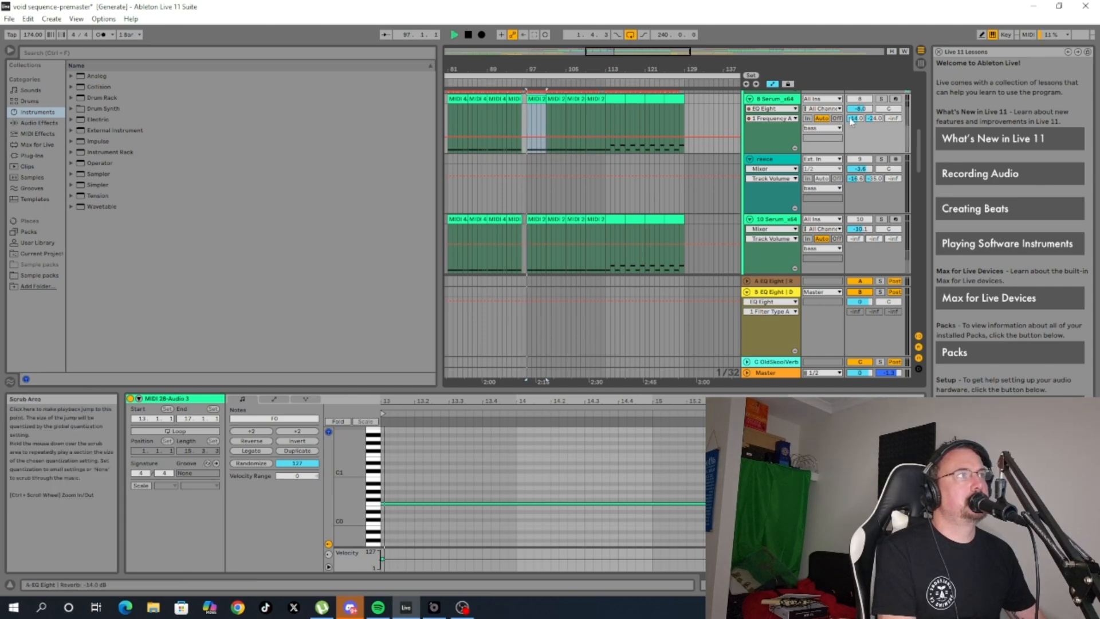
scroll(601, 192, down, 5)
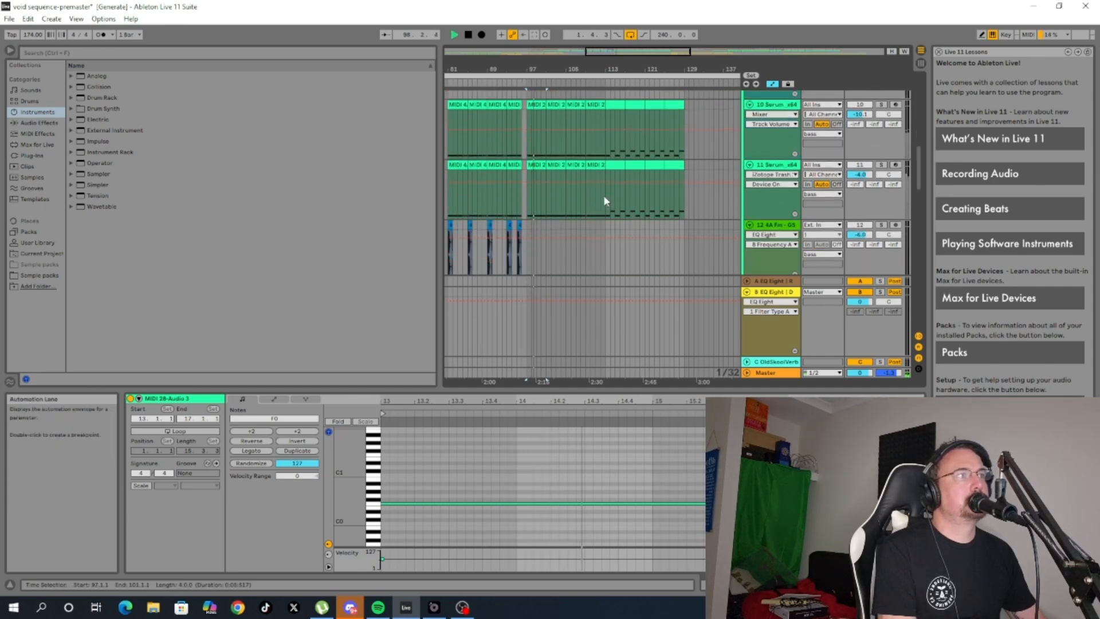
scroll(603, 201, down, 6)
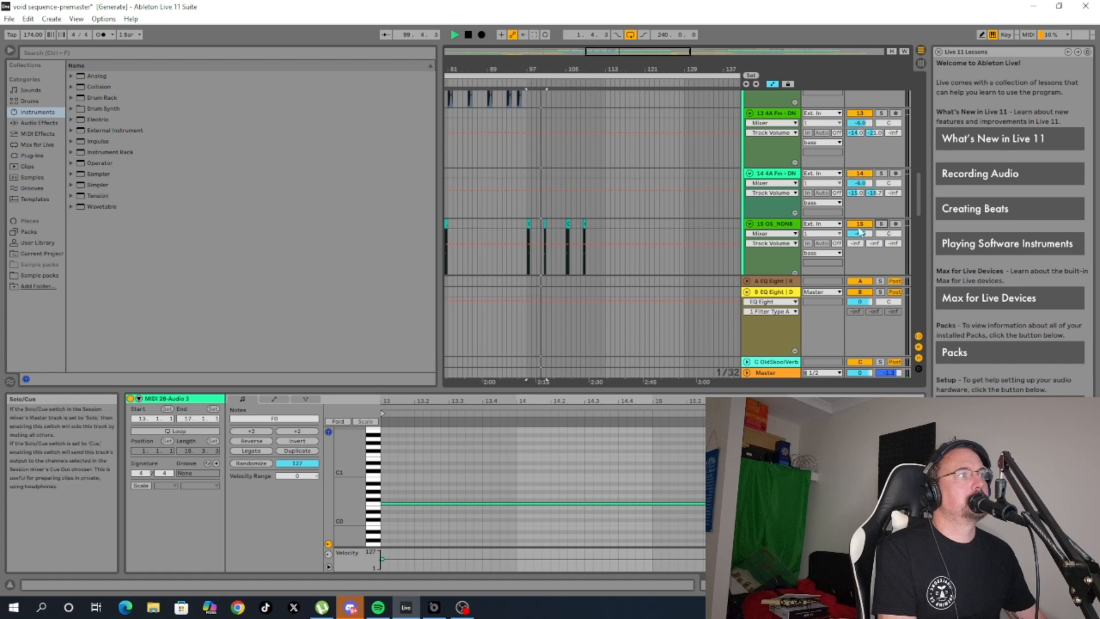
scroll(859, 232, up, 10)
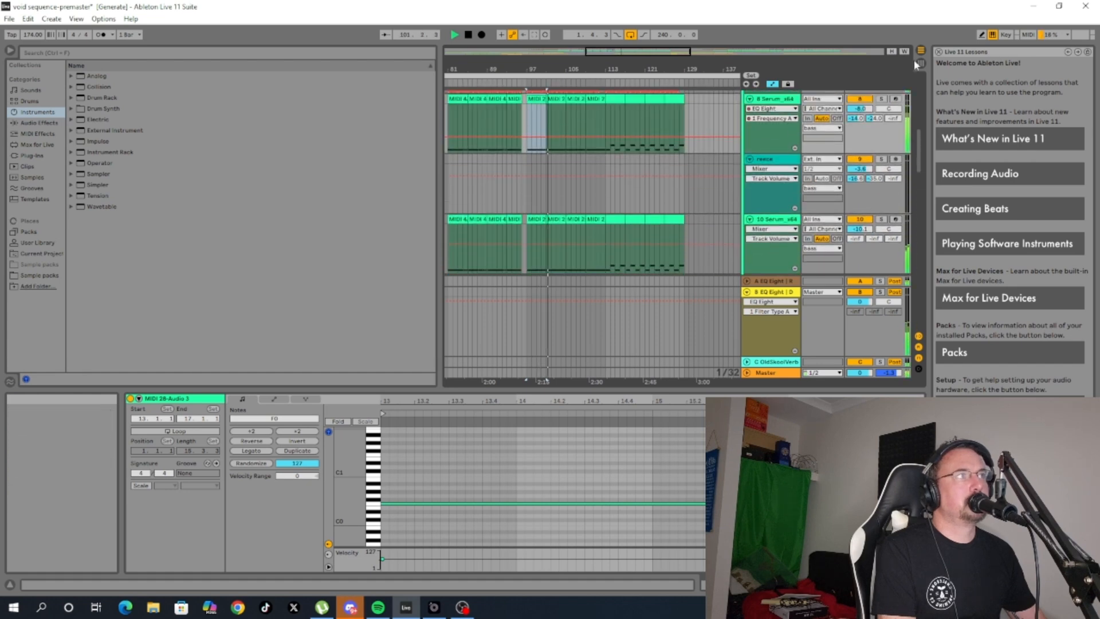
scroll(875, 98, up, 1)
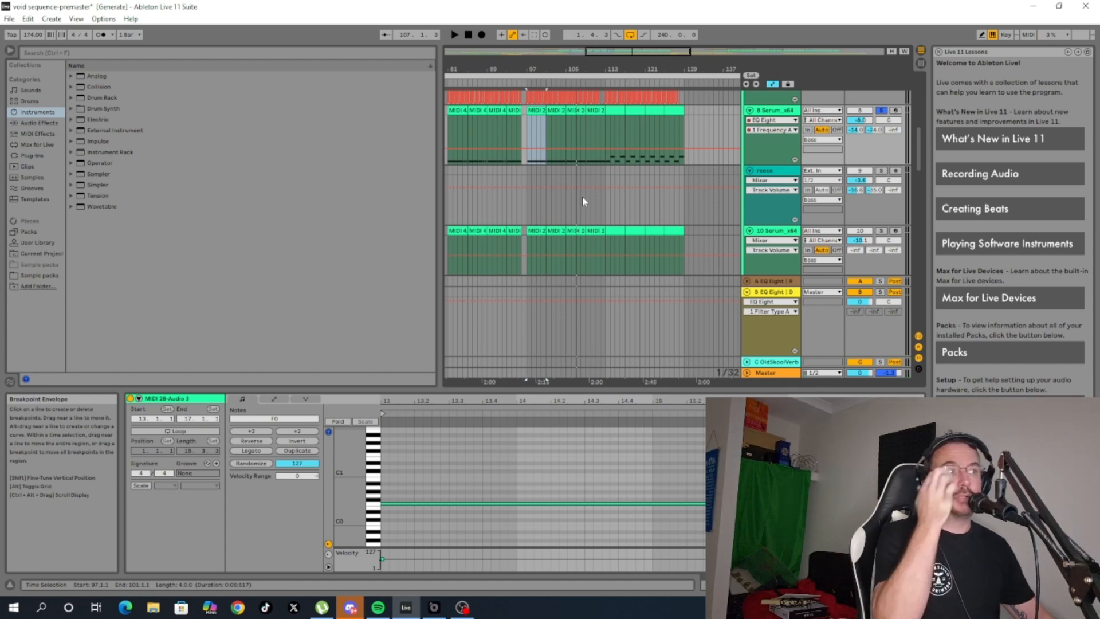
Open the Serum plug-in on track 8 and play its bass patch from bar 97 with the synth window in view.
double_click(768, 112)
click(156, 469)
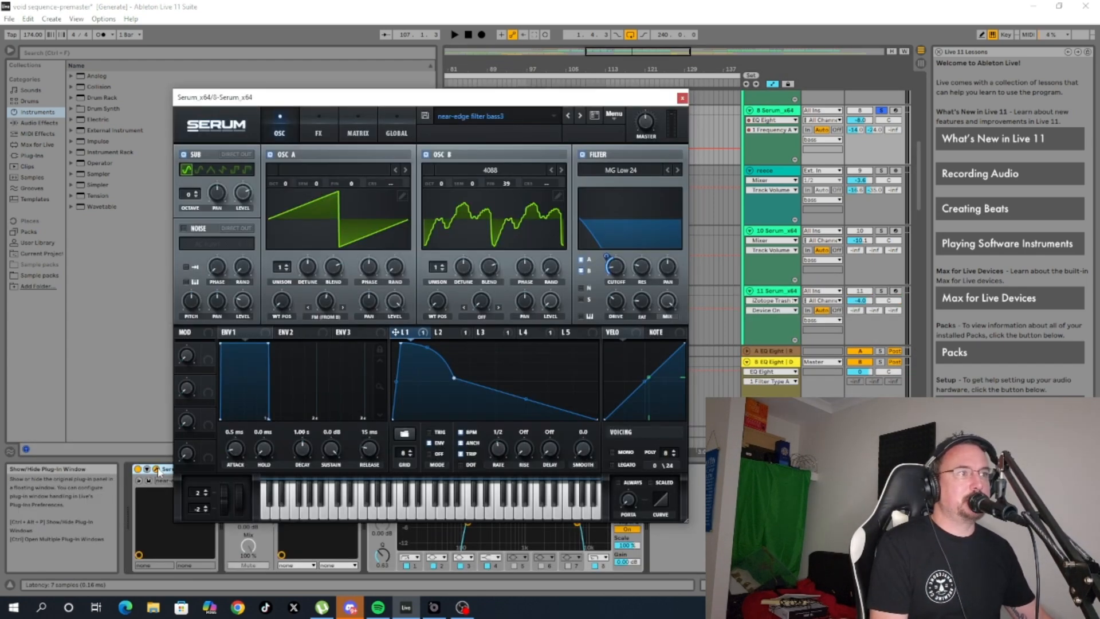
drag(577, 103, 1014, 112)
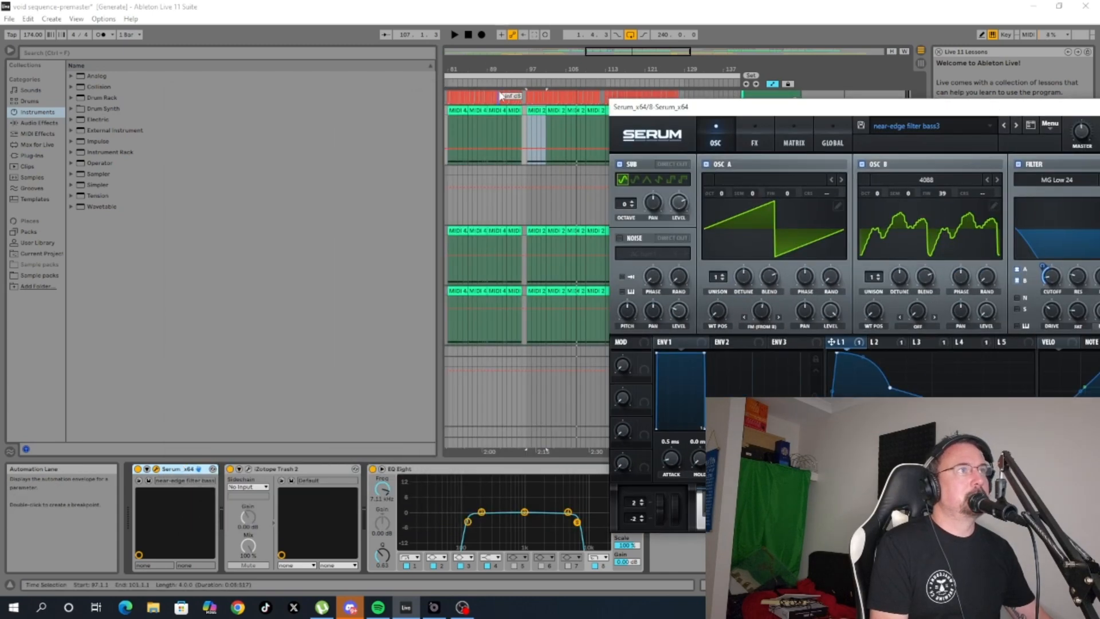
click(522, 85)
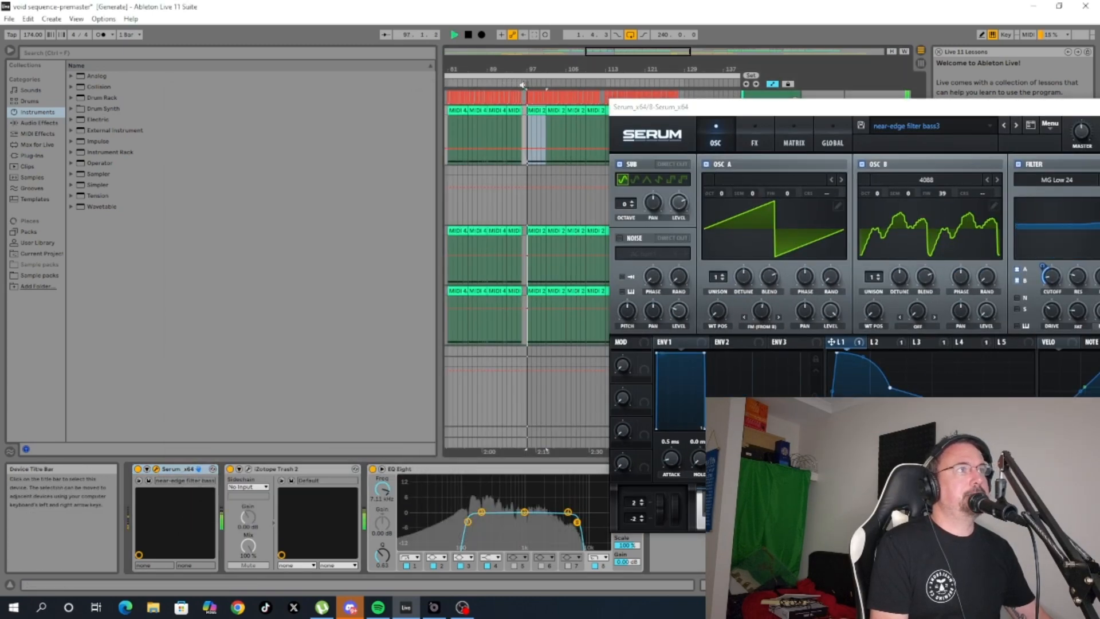
drag(914, 106, 556, 97)
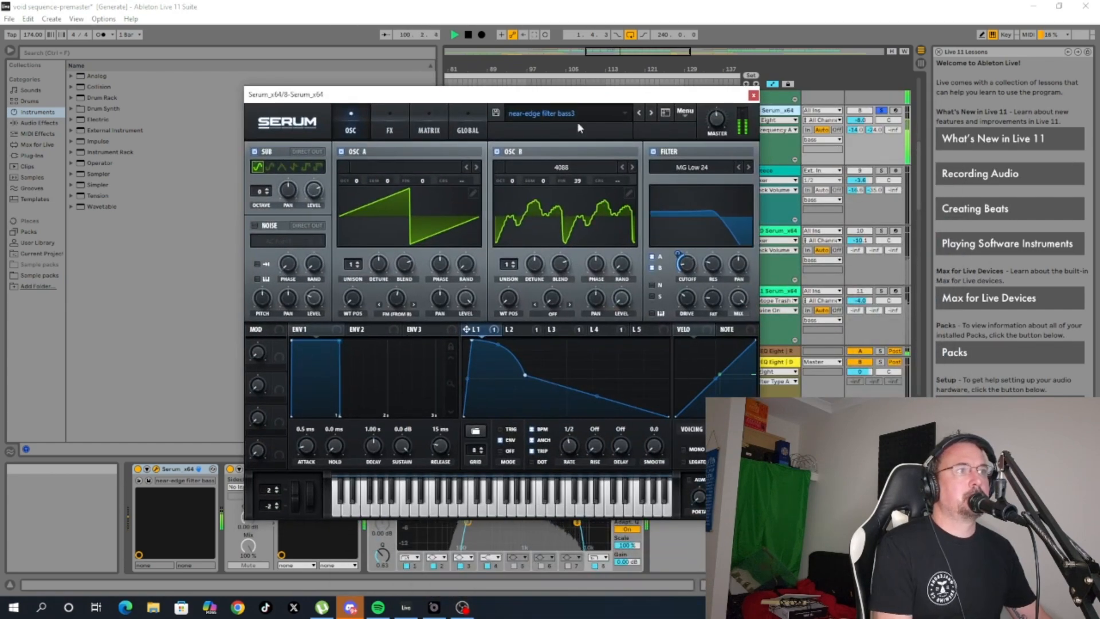
Examine the shapes of LFO 2, LFO 3 and LFO 4 in the Serum bass patch during playback.
click(519, 328)
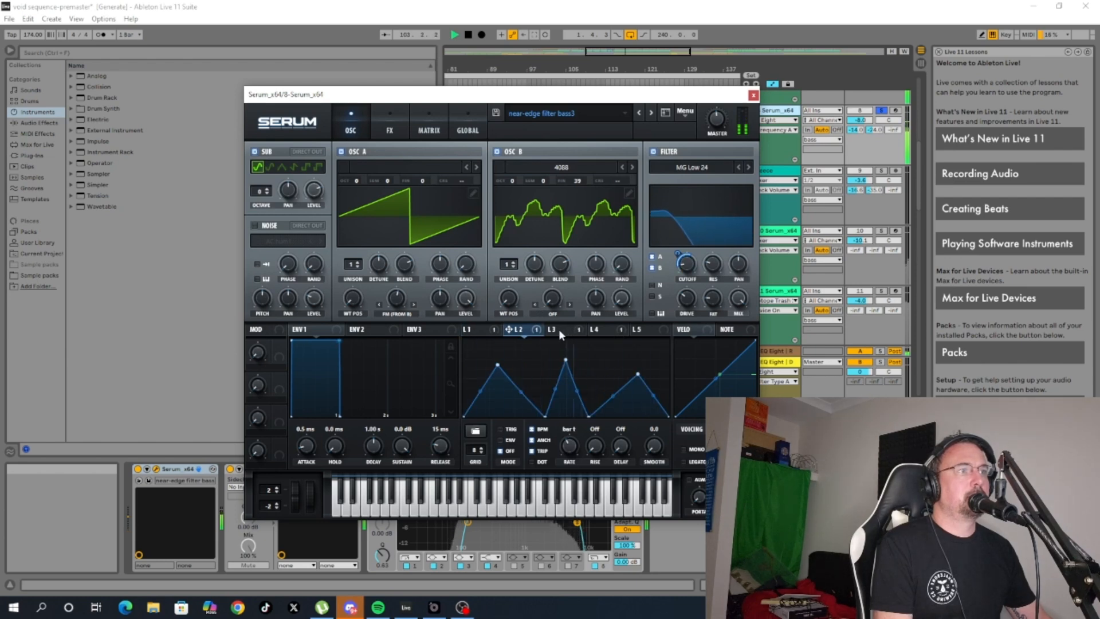
click(559, 330)
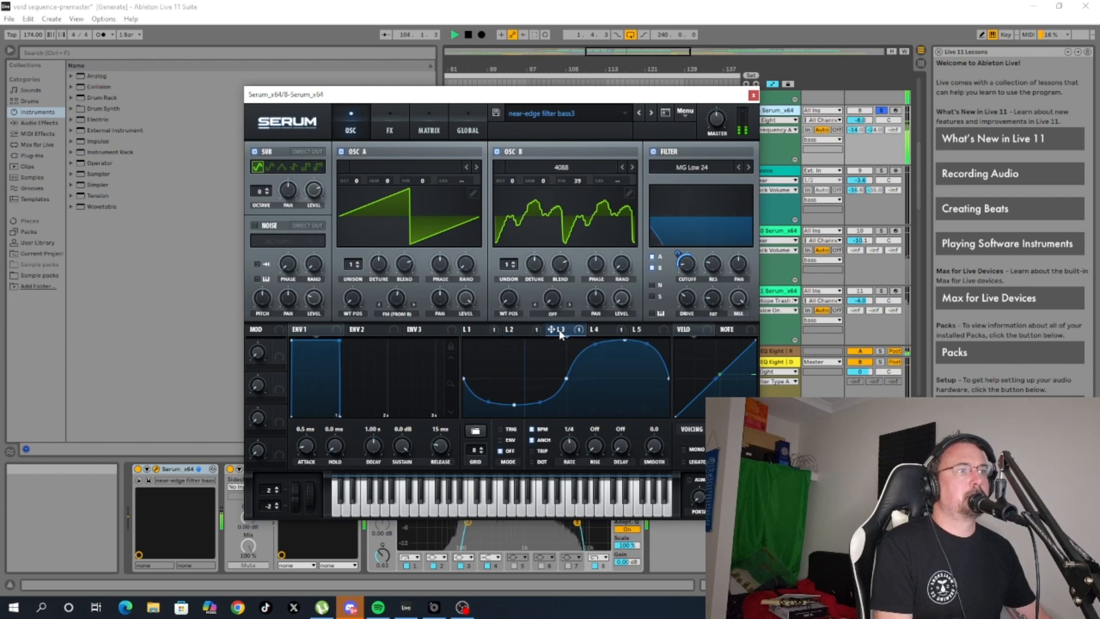
click(601, 331)
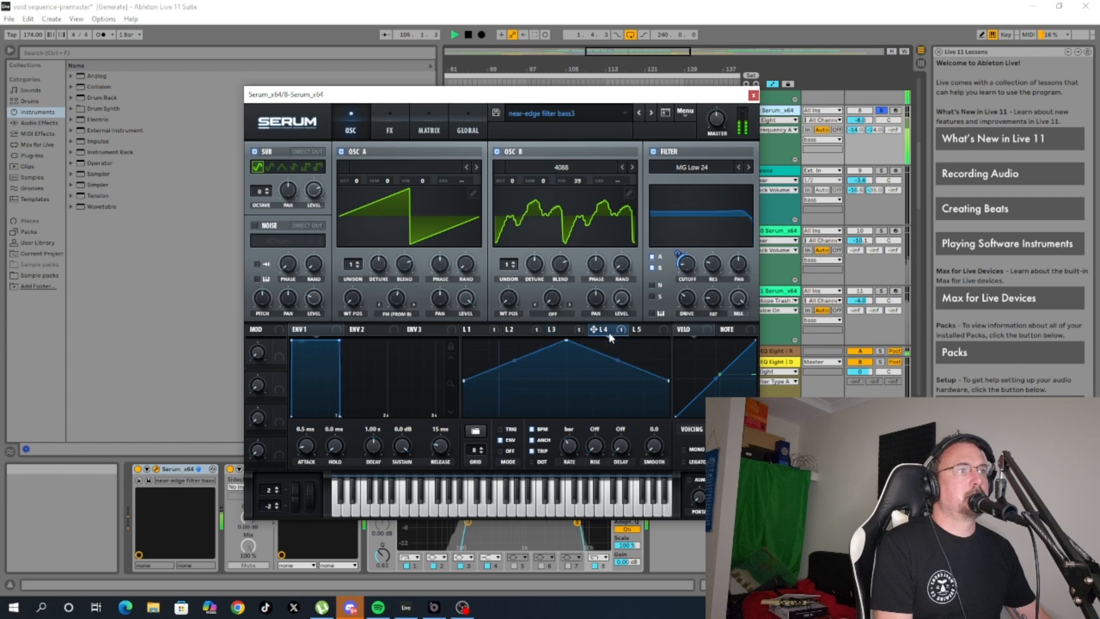
Compare the shapes and settings of LFO 1 through LFO 5 in the Serum bass patch during playback.
click(479, 330)
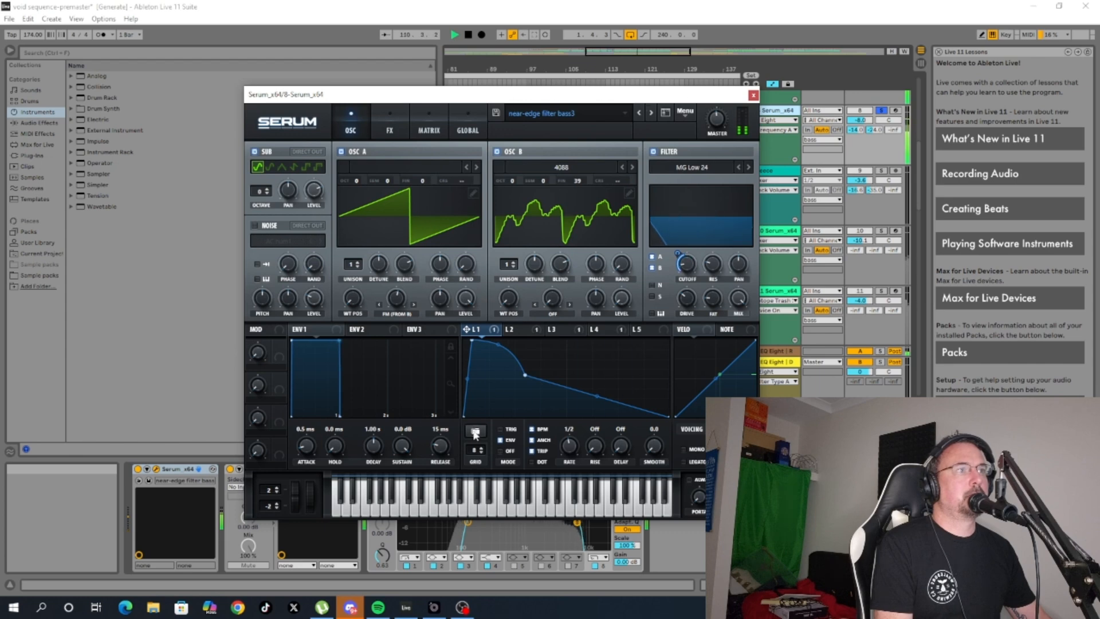
click(531, 331)
click(560, 330)
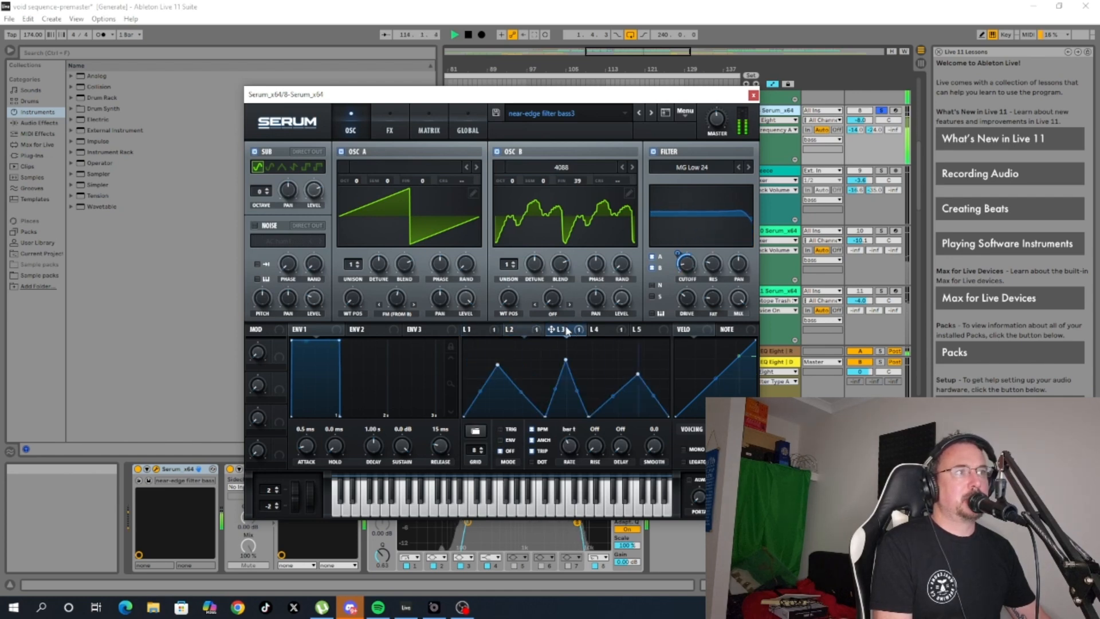
click(606, 330)
click(654, 329)
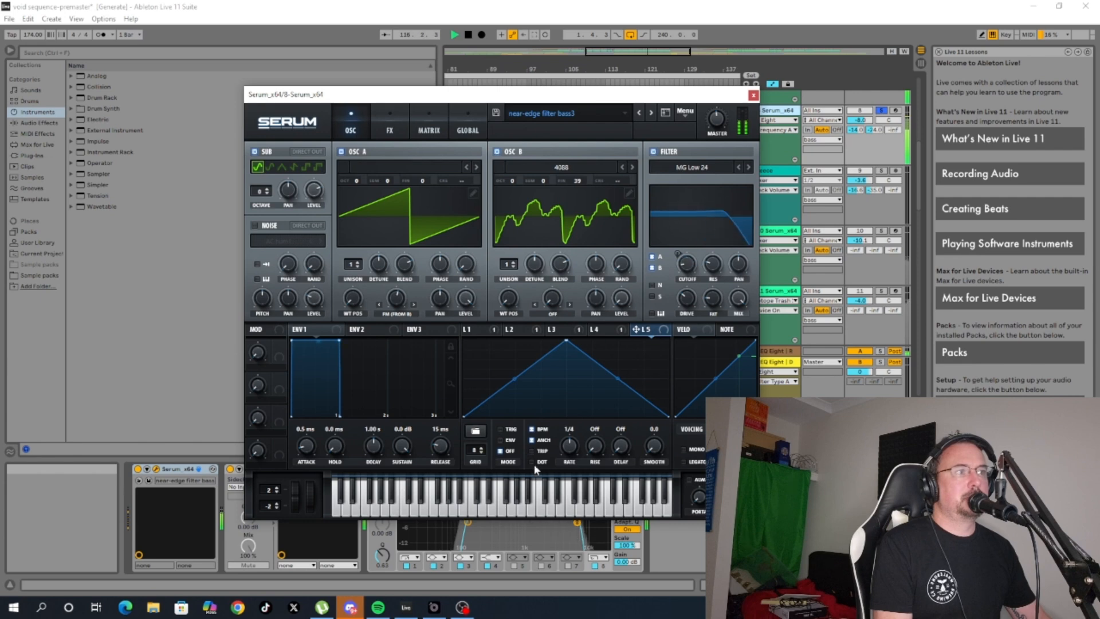
Review the LFOs again in reverse order from LFO 4 back to LFO 1, and stop playback.
click(595, 329)
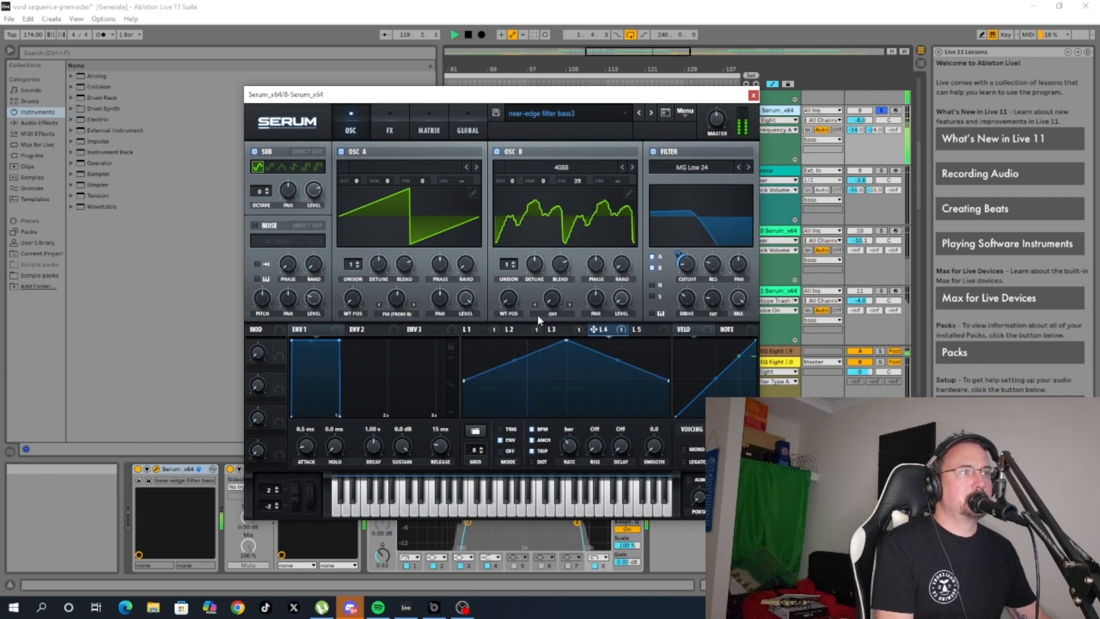
click(553, 330)
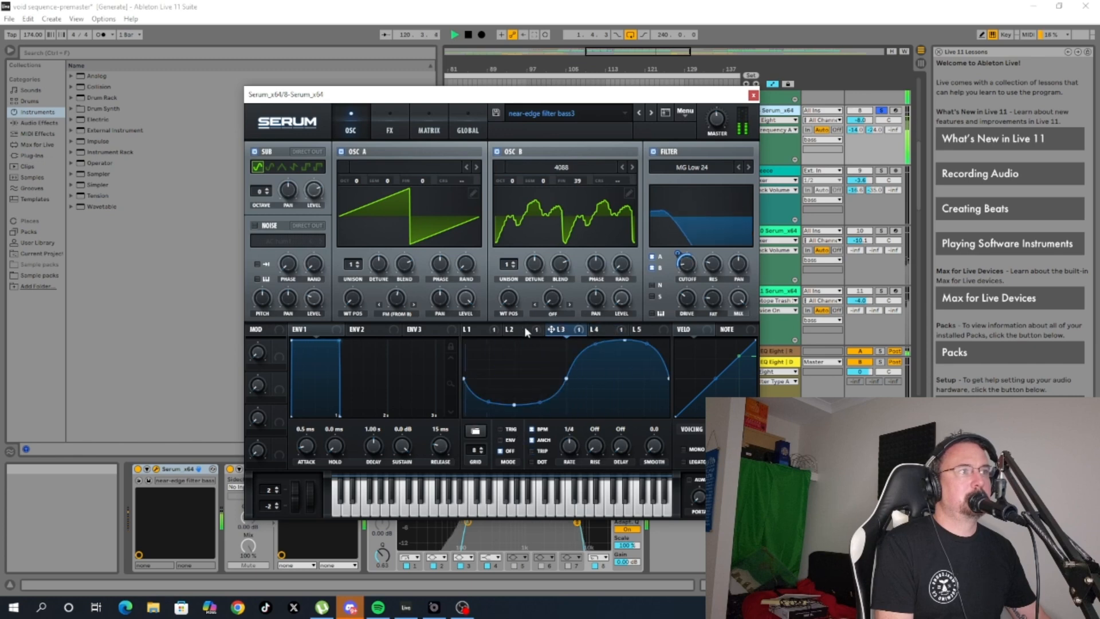
click(535, 330)
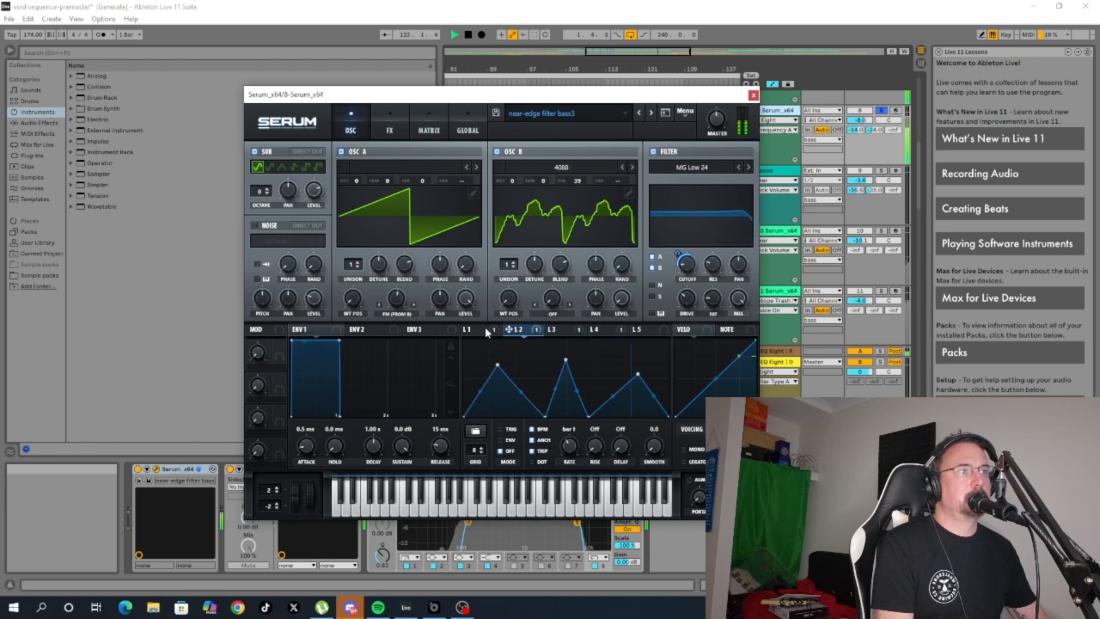
click(484, 330)
click(469, 34)
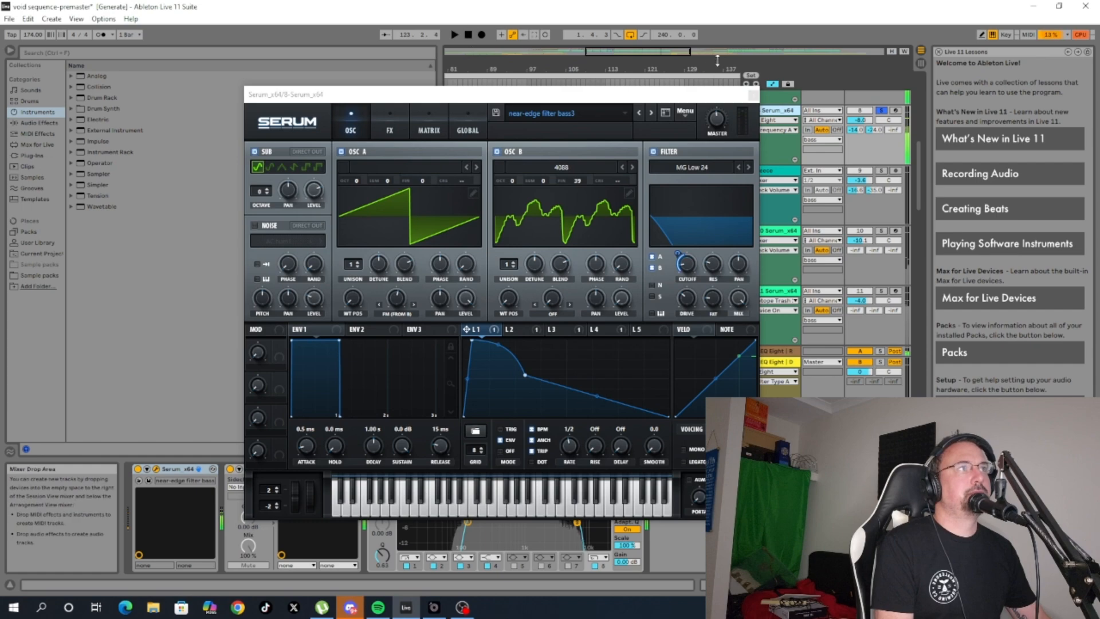
Move the Serum window clear of the arrangement and play the soloed bass from around bar 113.
drag(731, 101, 378, 134)
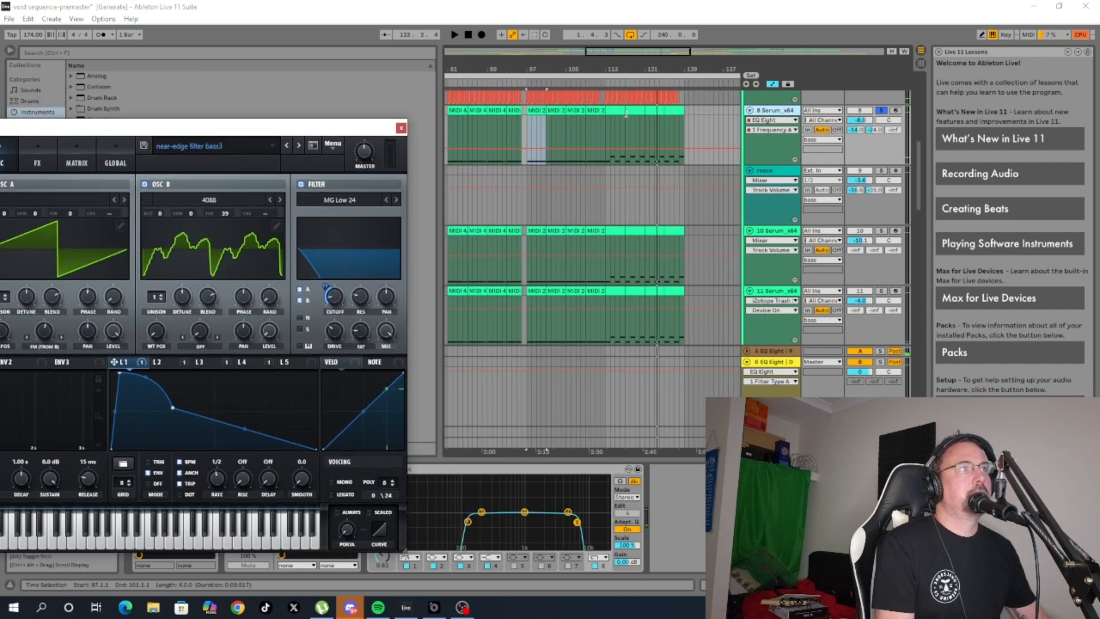
scroll(579, 112, up, 4)
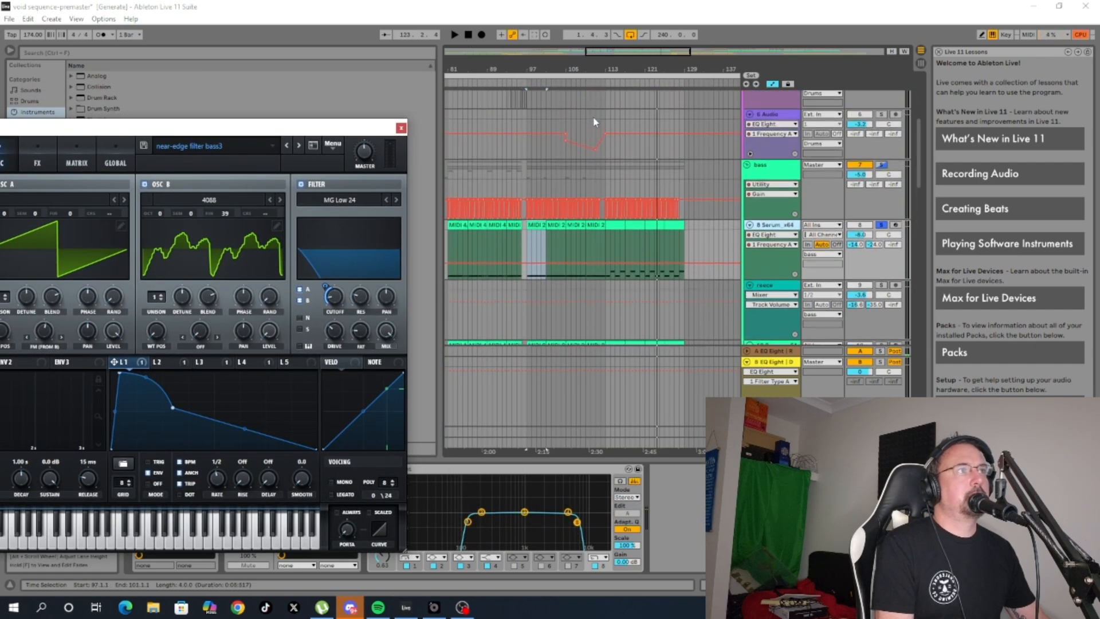
click(603, 80)
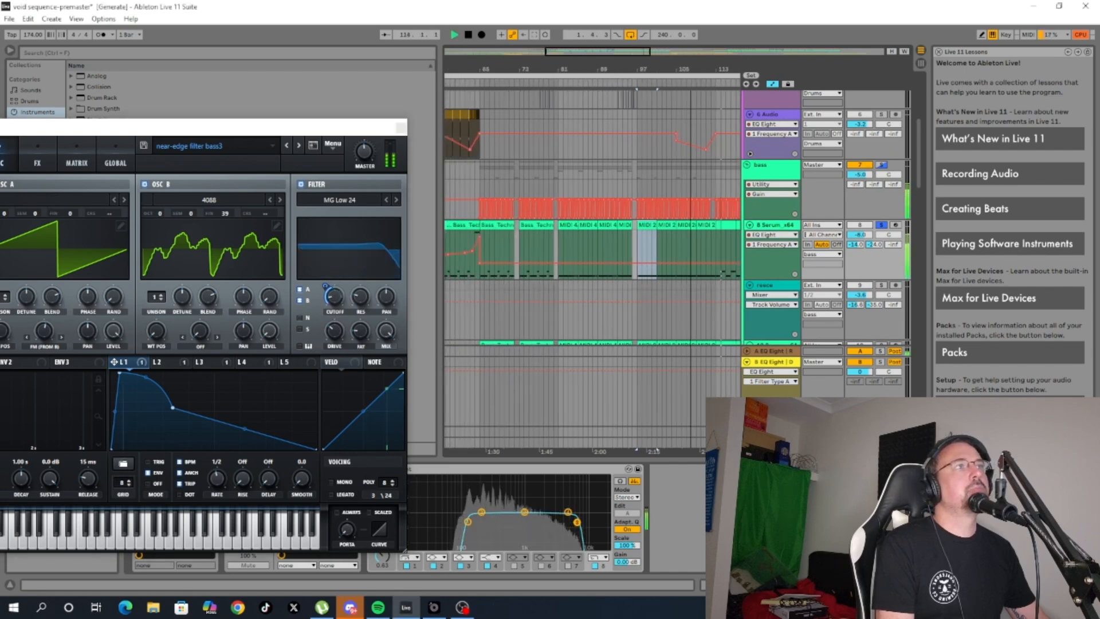
drag(619, 70, 442, 83)
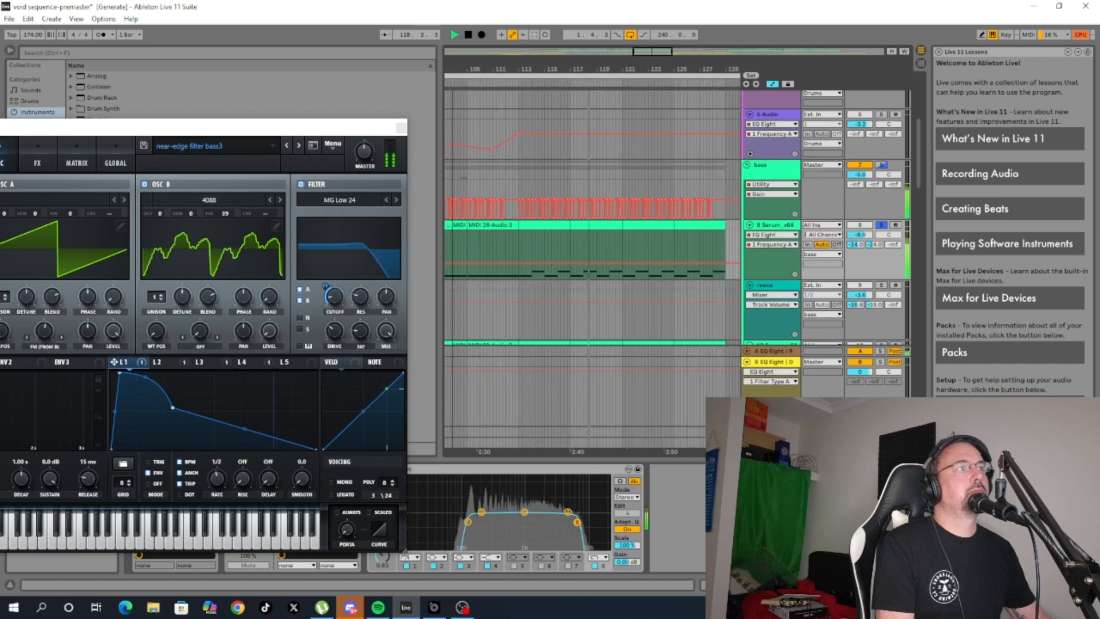
Stop playback, select bars 113 to 117 of the clip on track 8 Serum, and open its MIDI notes.
scroll(649, 180, down, 2)
click(551, 179)
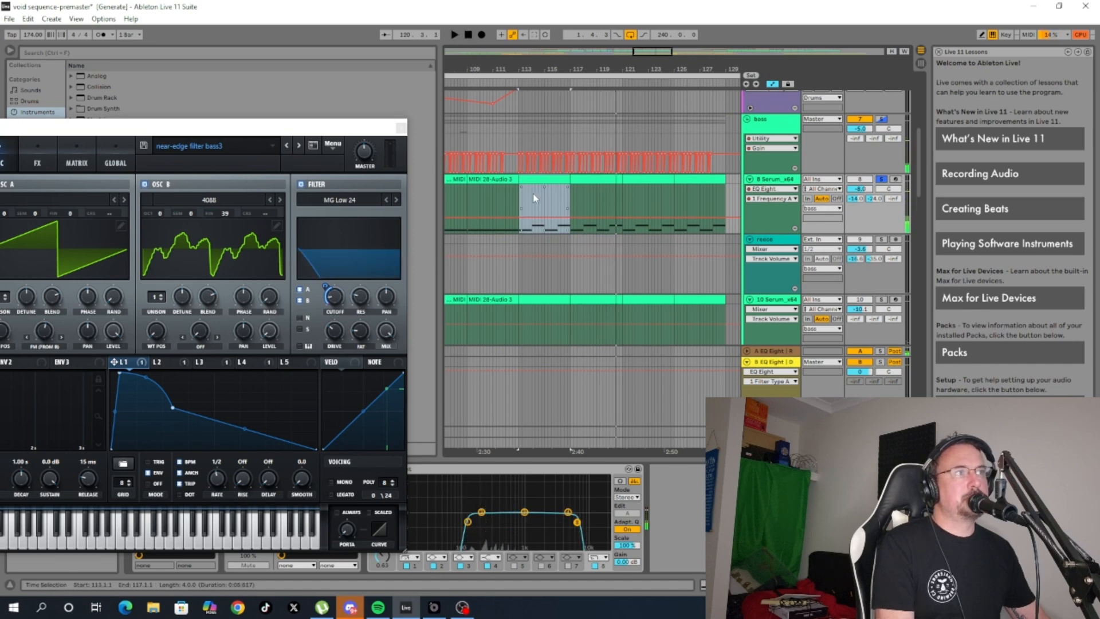
scroll(534, 218, down, 2)
double_click(544, 144)
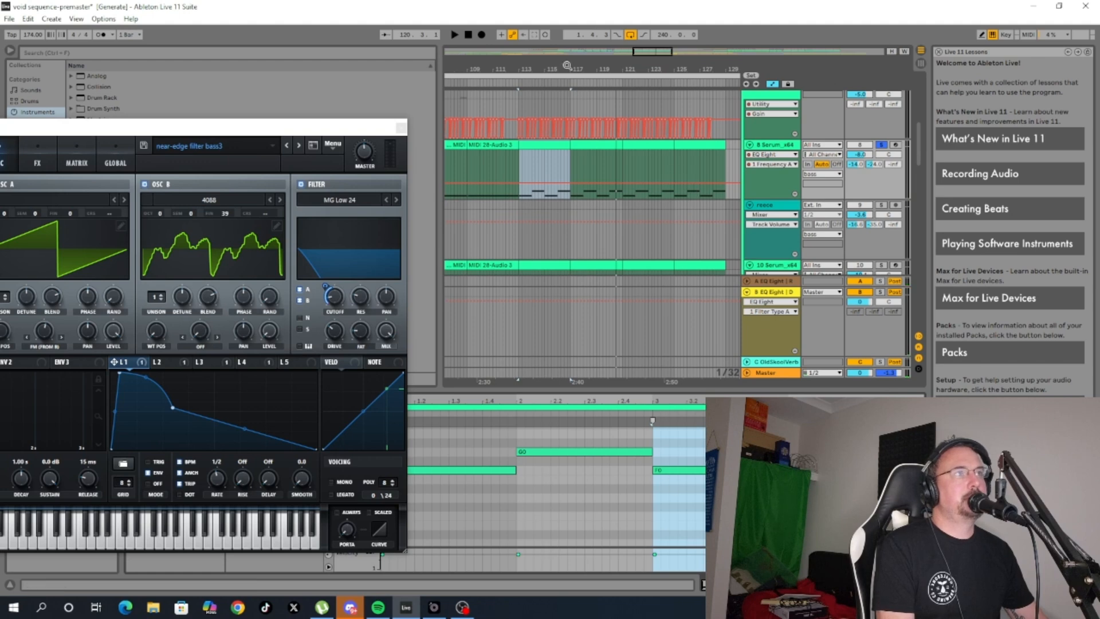
drag(646, 52, 646, 32)
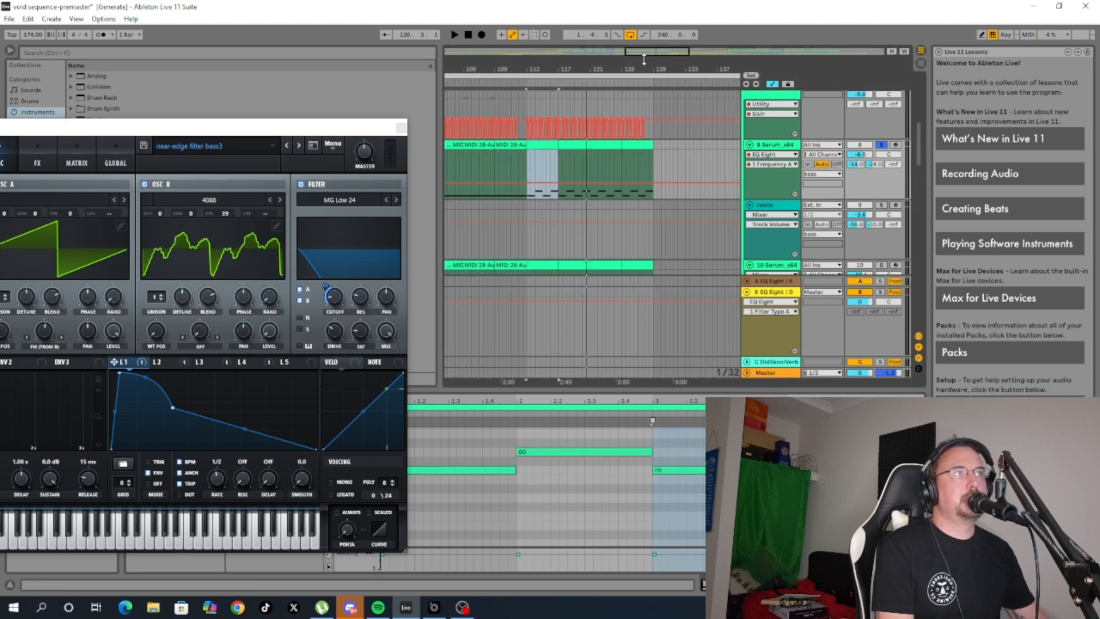
scroll(663, 156, down, 5)
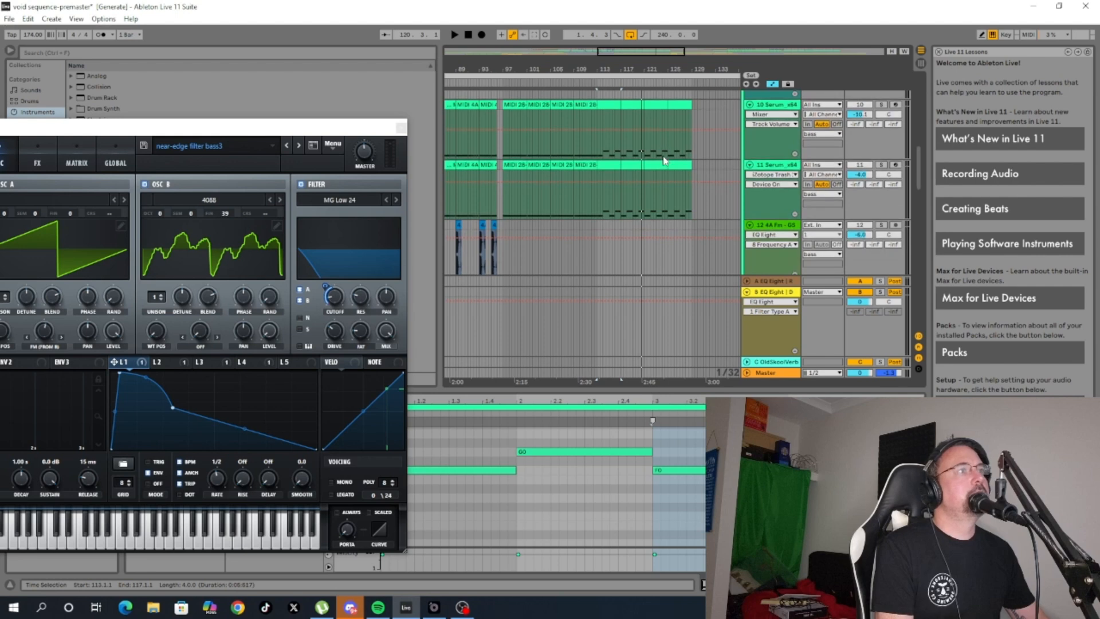
Examine the drum, bass and melo tracks around bars 89 to 133, and open the Rim Vinyl 2 clip near bar 95.
scroll(664, 161, down, 5)
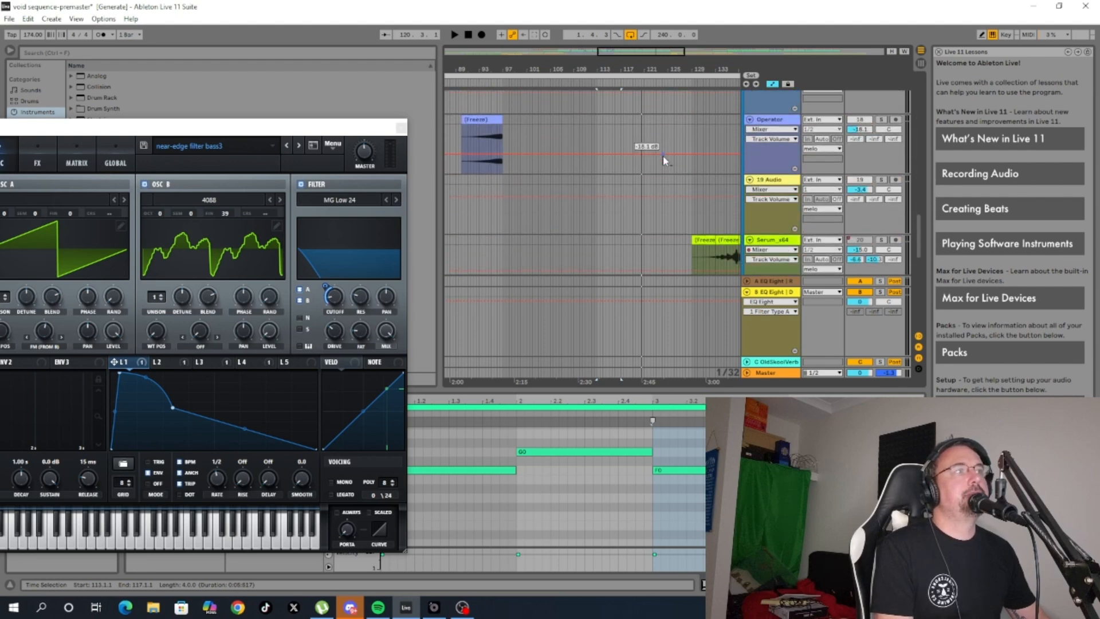
scroll(664, 161, down, 2)
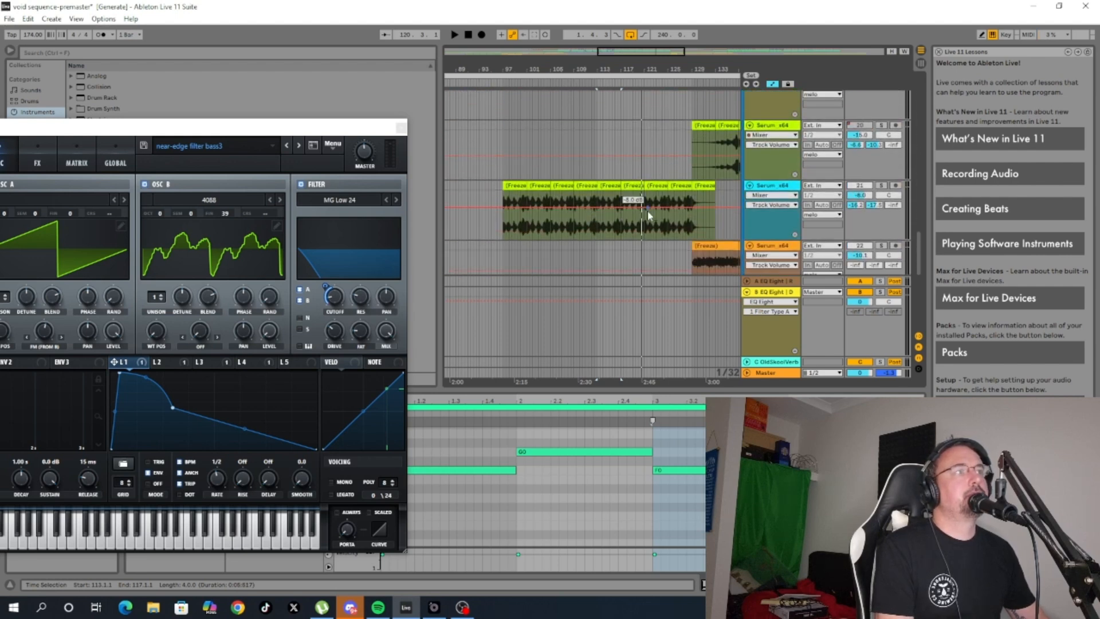
scroll(648, 212, down, 5)
scroll(648, 212, up, 5)
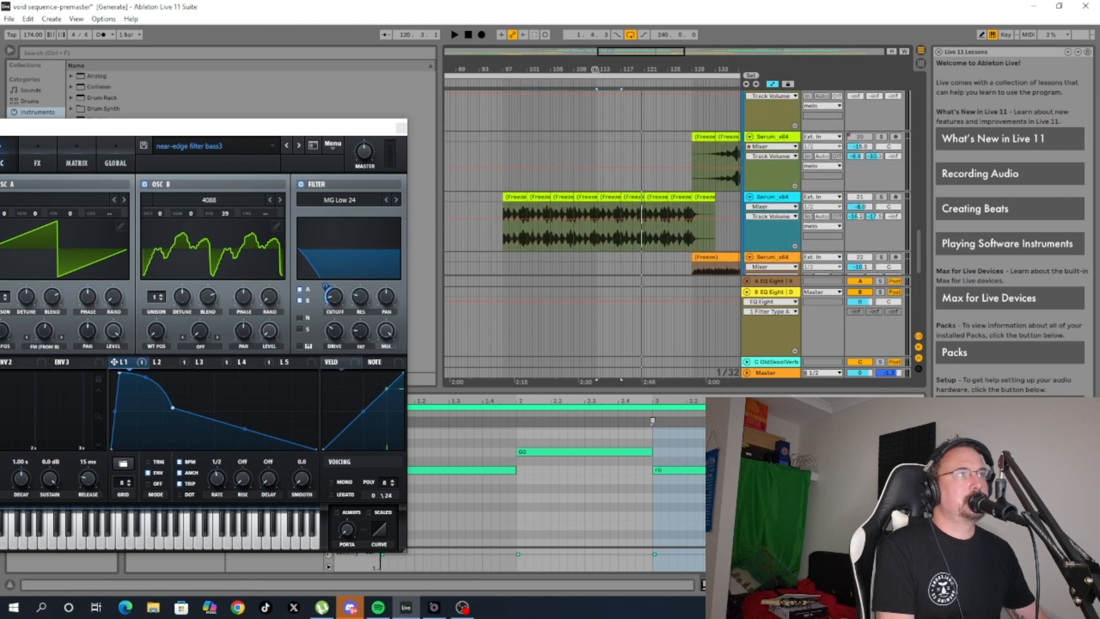
scroll(828, 186, up, 8)
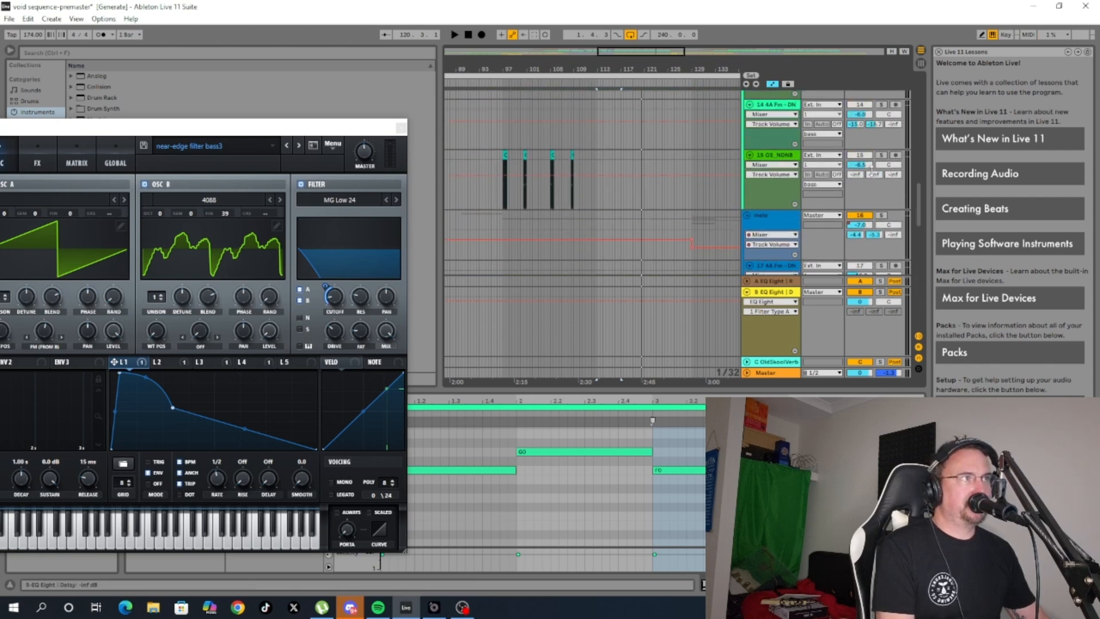
scroll(872, 168, up, 8)
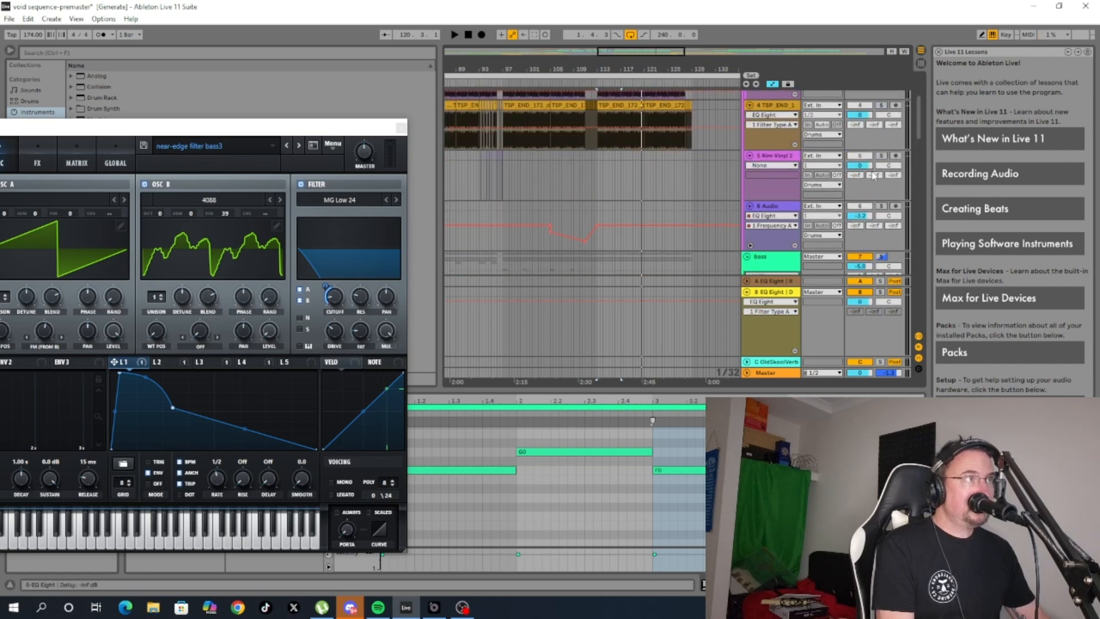
scroll(872, 173, down, 2)
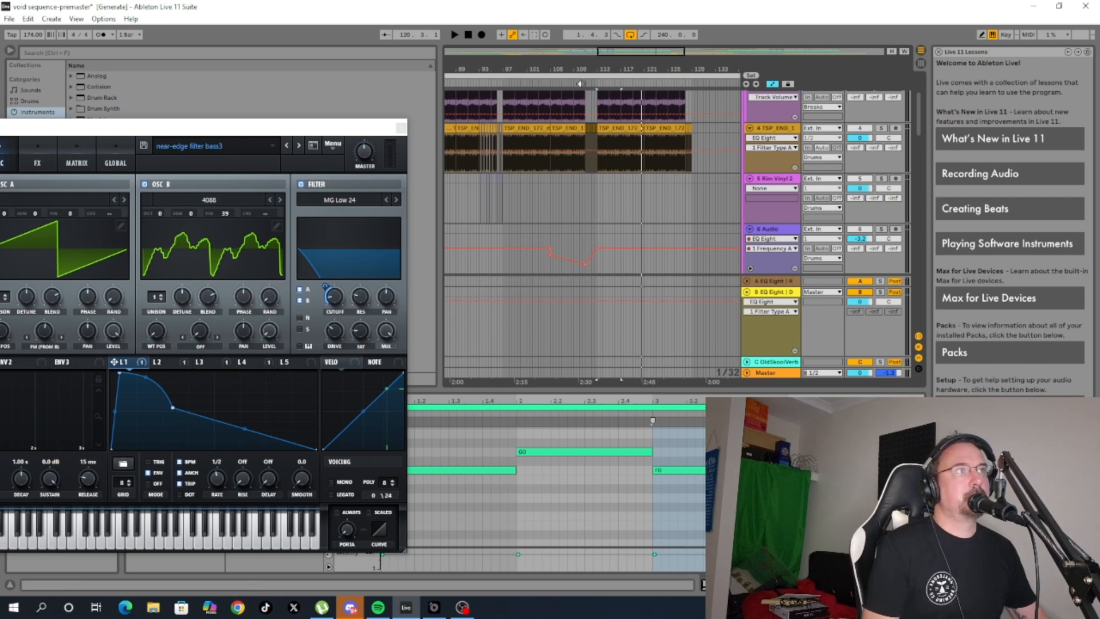
click(492, 182)
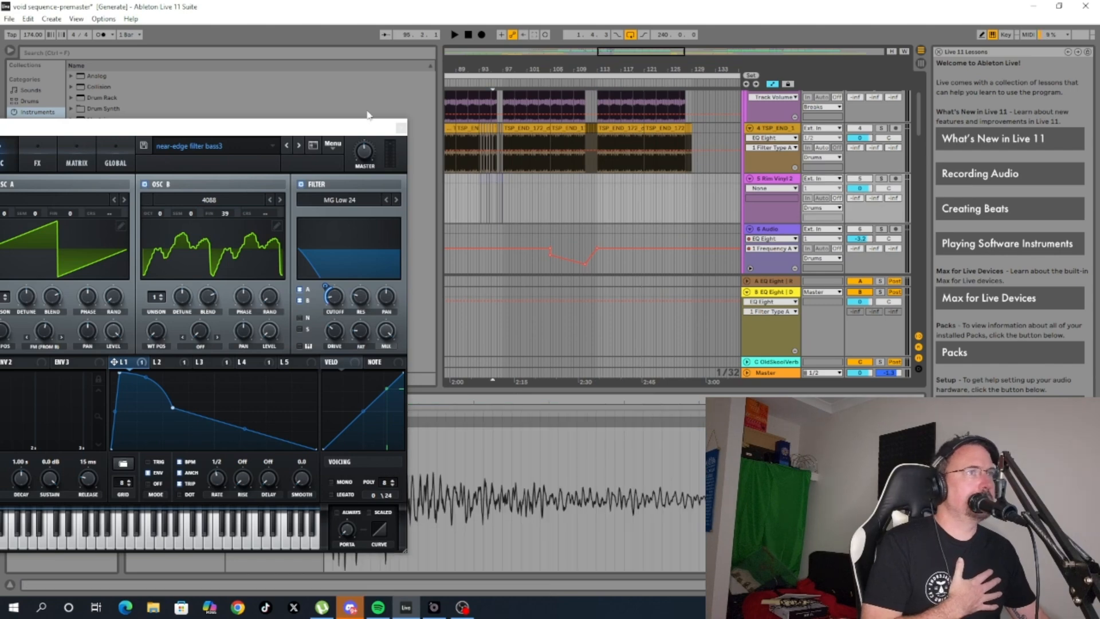
Move the Serum window clear of the upper arrangement tracks and turn off solo on the 8 Serum_x64 bass track.
drag(346, 126, 622, 269)
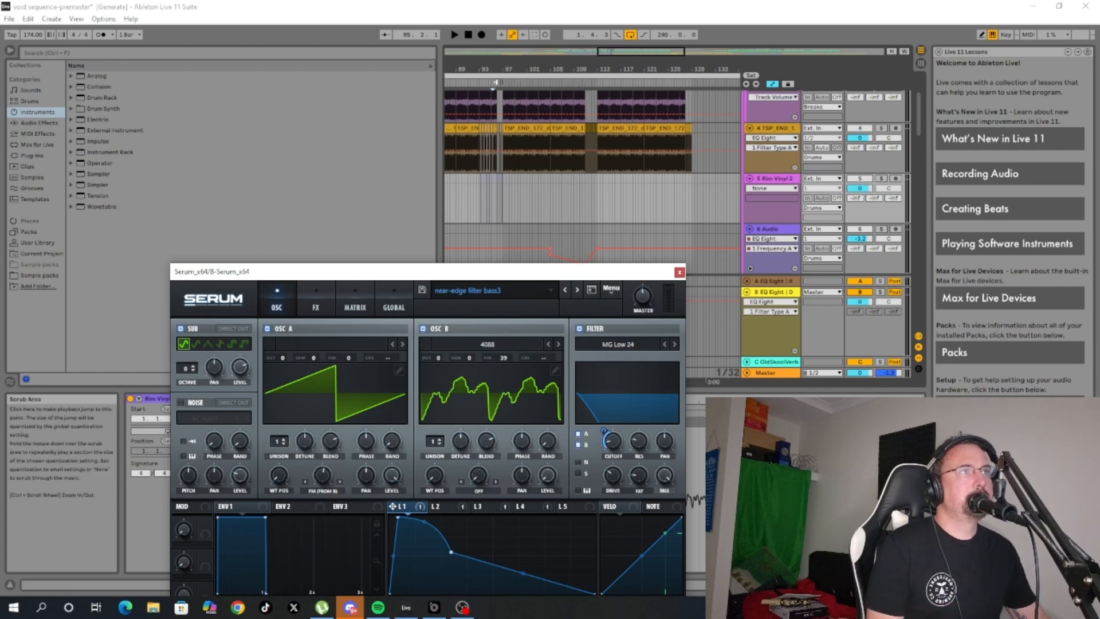
scroll(694, 198, down, 5)
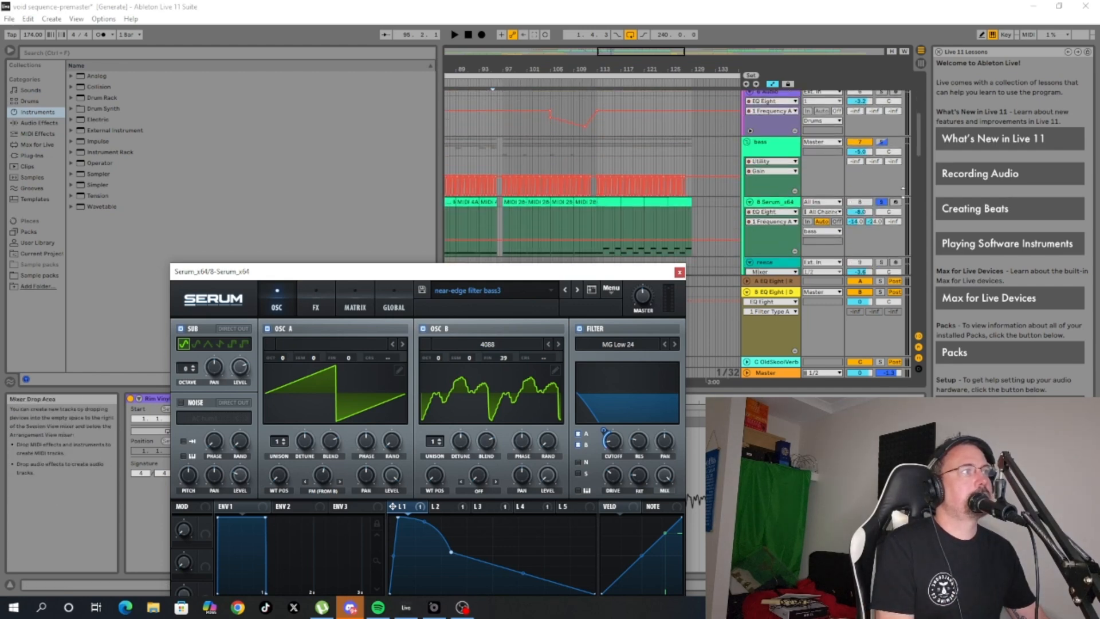
click(886, 205)
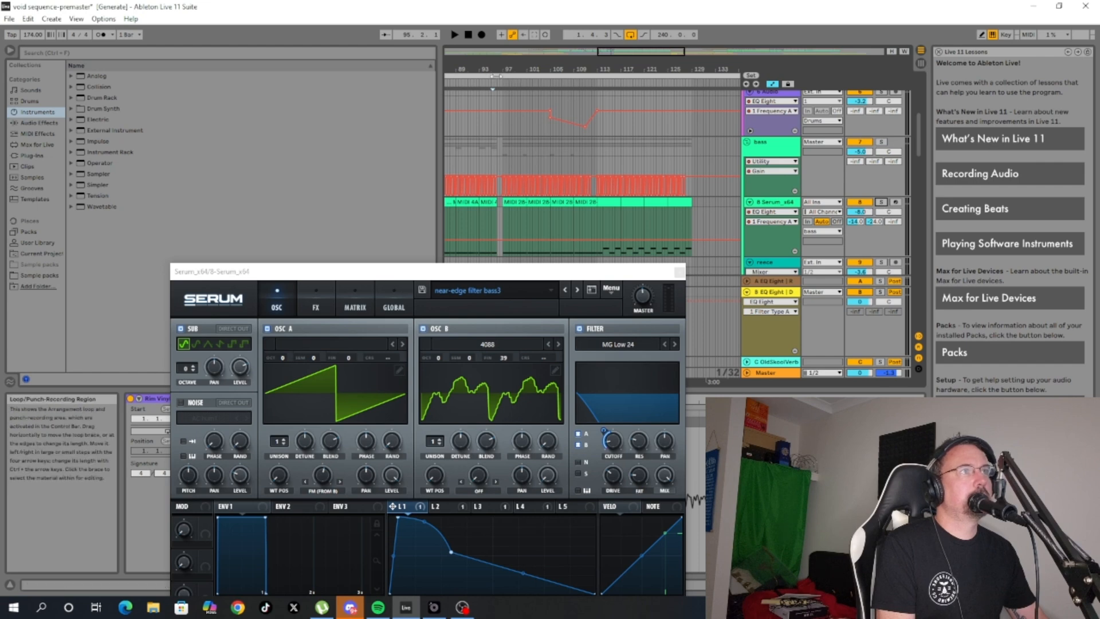
Play the arrangement from about bar 96 with all tracks audible and close the Serum plug-in window.
click(499, 82)
scroll(542, 203, up, 5)
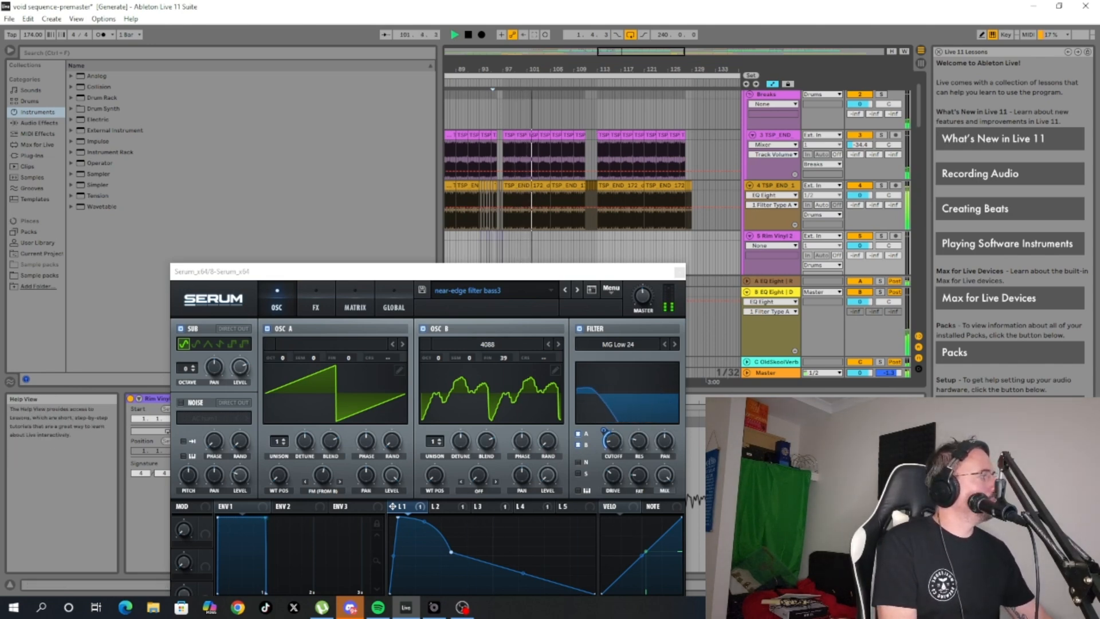
scroll(666, 190, down, 8)
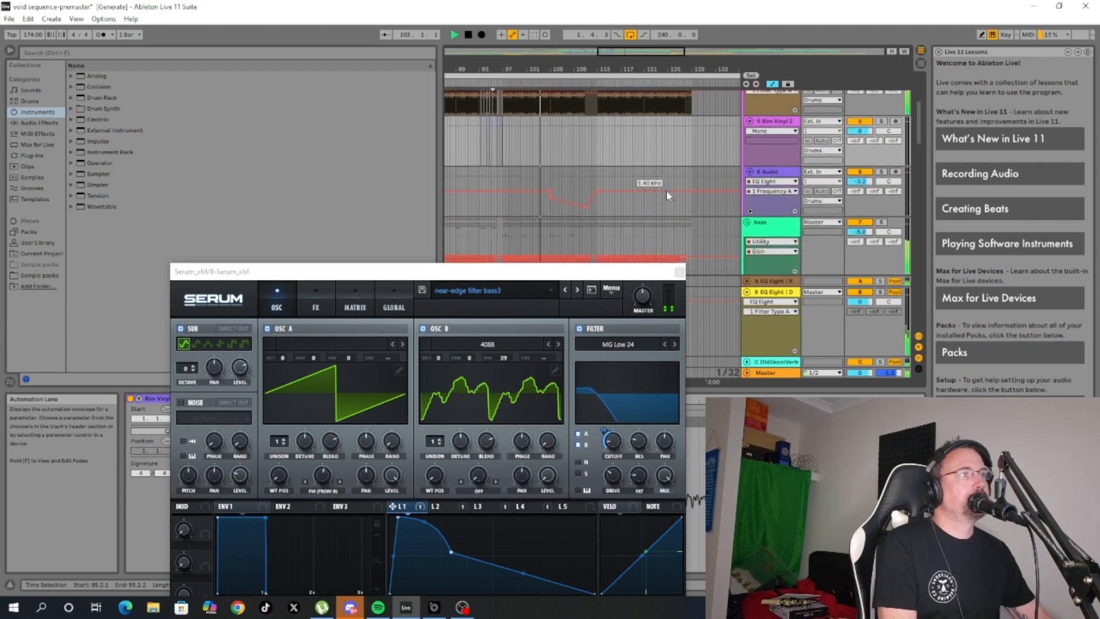
scroll(669, 198, down, 6)
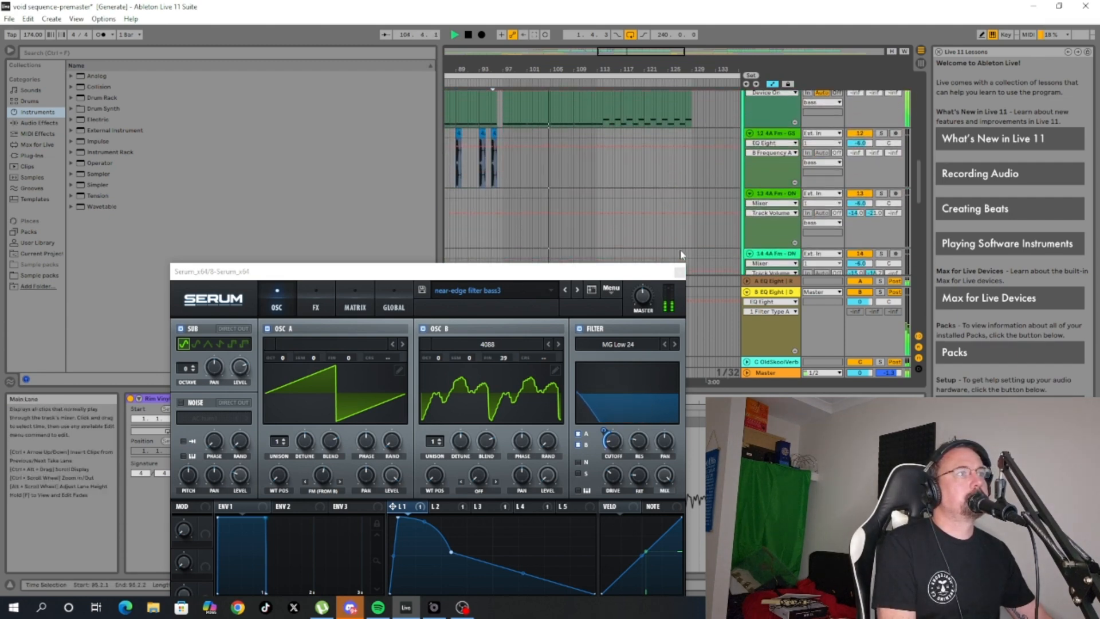
click(680, 272)
Review the bass, melo and drum tracks during playback through the section leading past bar 113.
scroll(628, 232, down, 6)
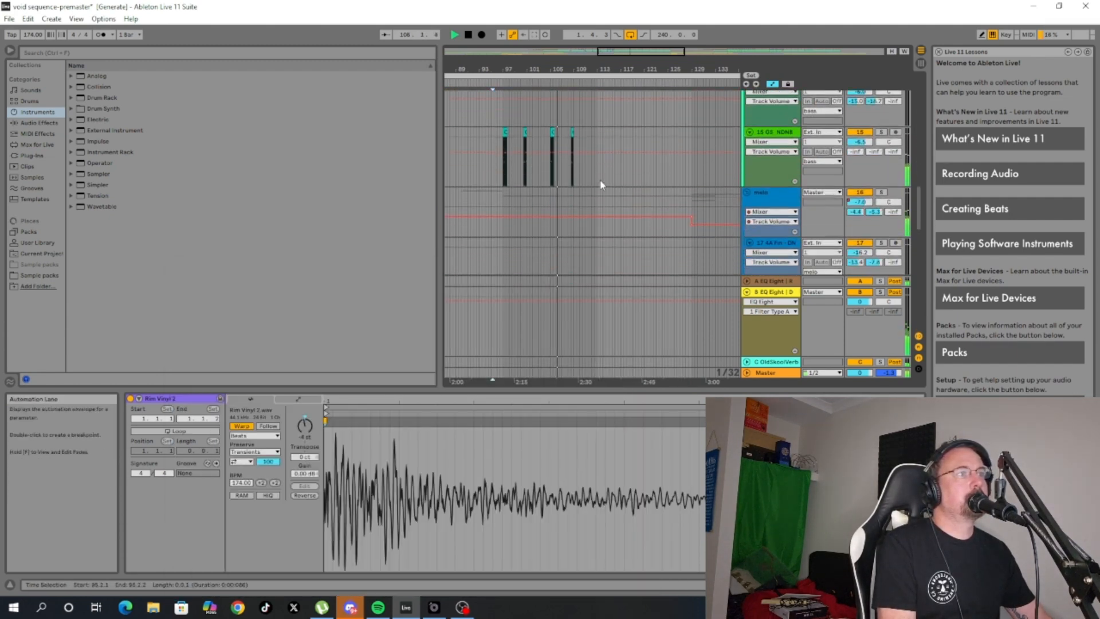
scroll(600, 185, down, 8)
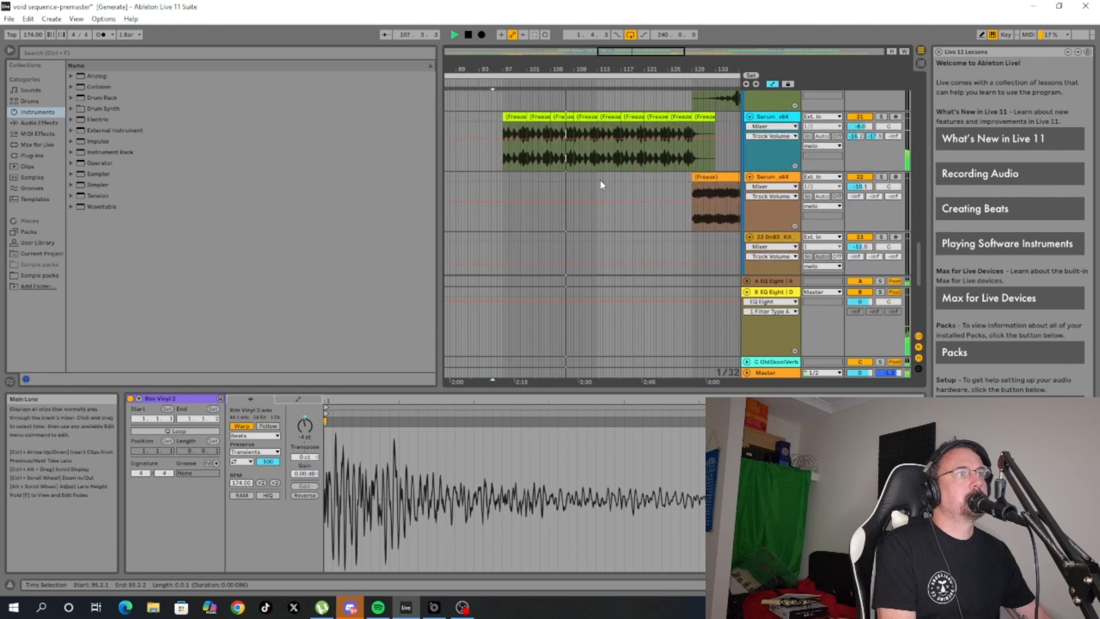
scroll(601, 184, up, 7)
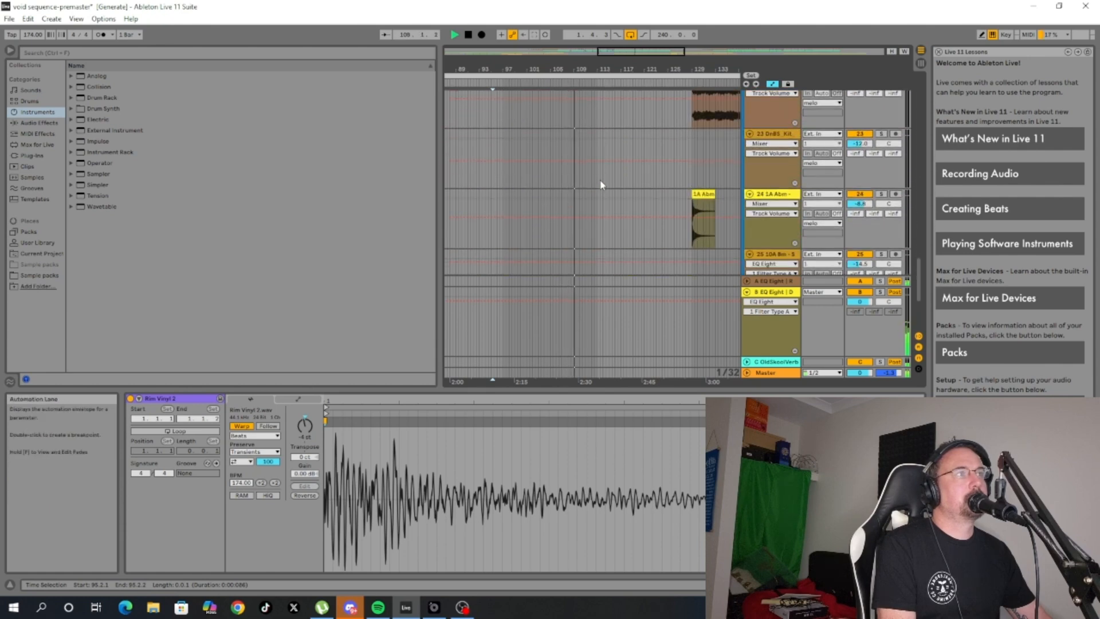
scroll(601, 185, up, 7)
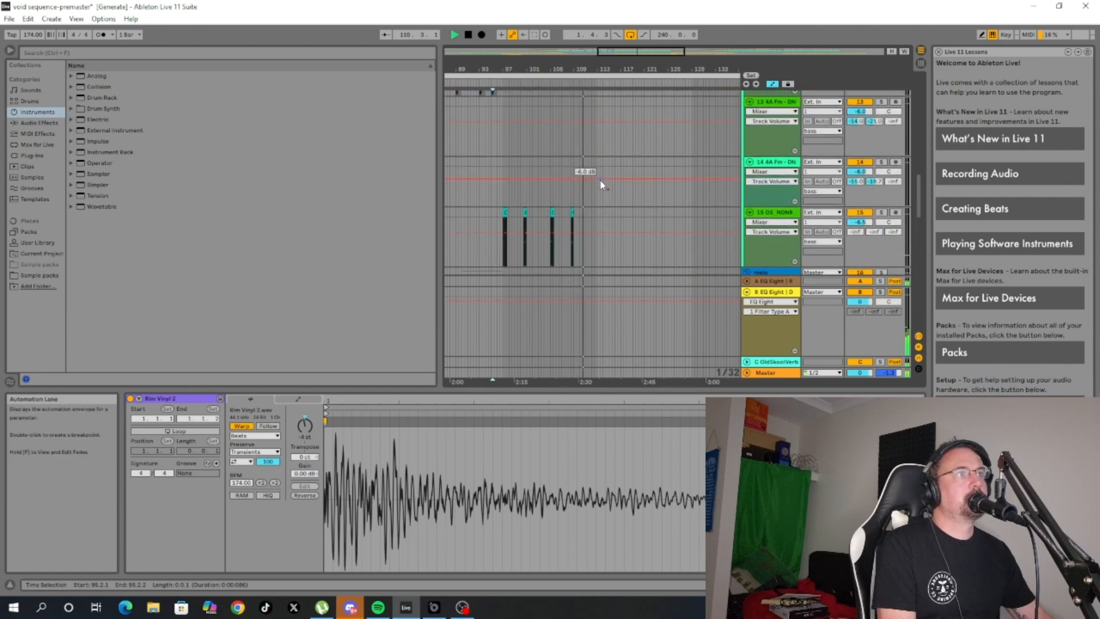
scroll(601, 184, up, 7)
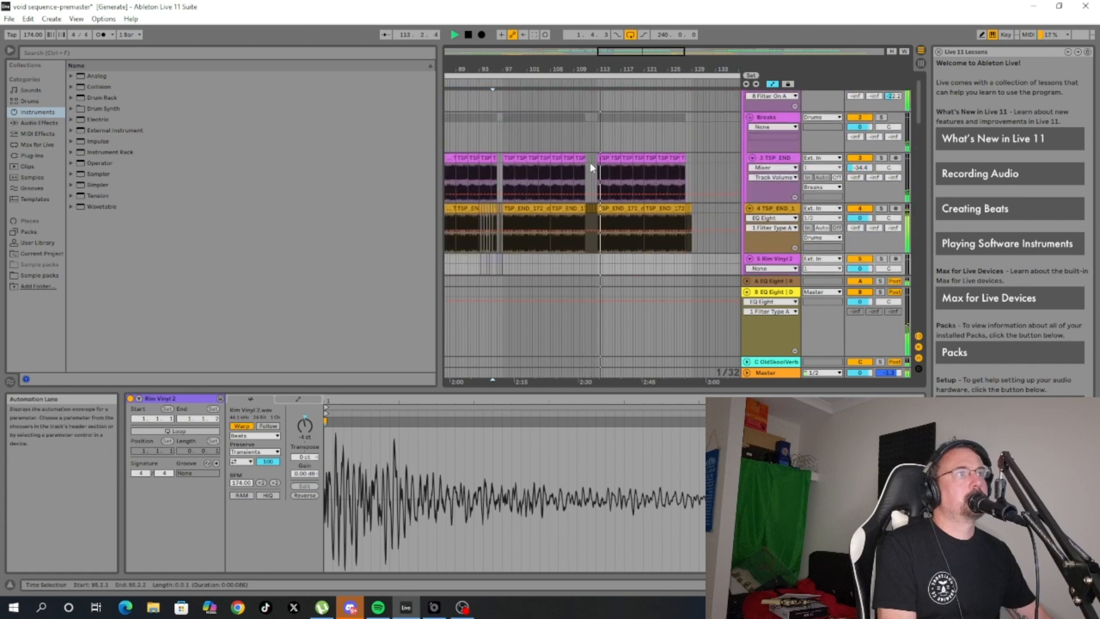
scroll(593, 169, down, 3)
scroll(592, 169, down, 5)
scroll(592, 169, up, 4)
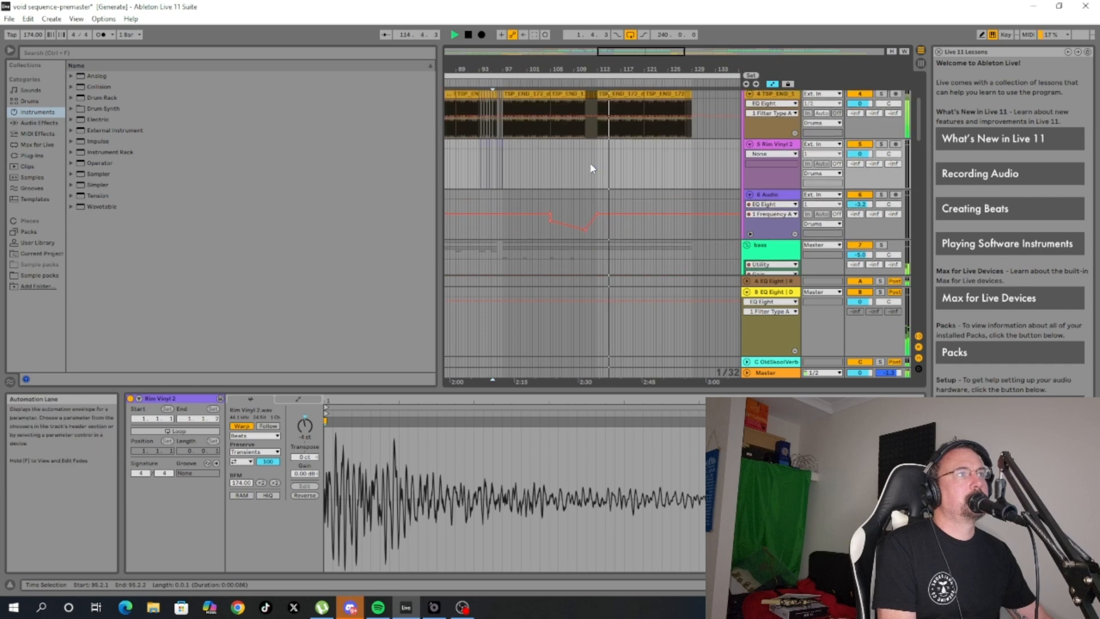
Select the 6 Audio track and compare its EQ Eight frequency automation with the drum and bass tracks during playback.
click(765, 197)
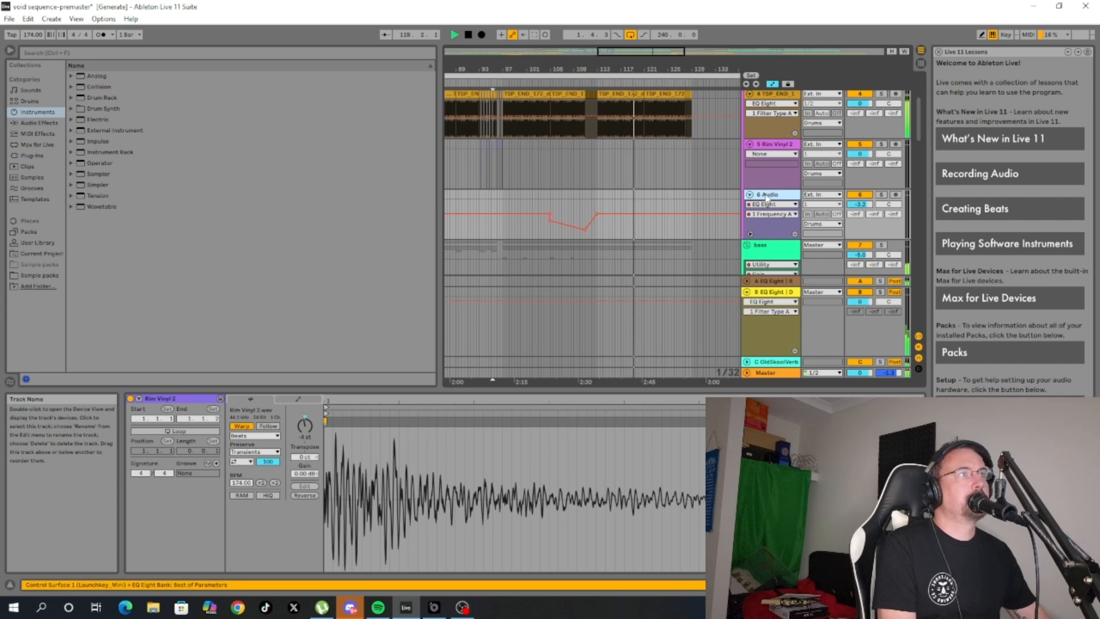
scroll(682, 195, down, 5)
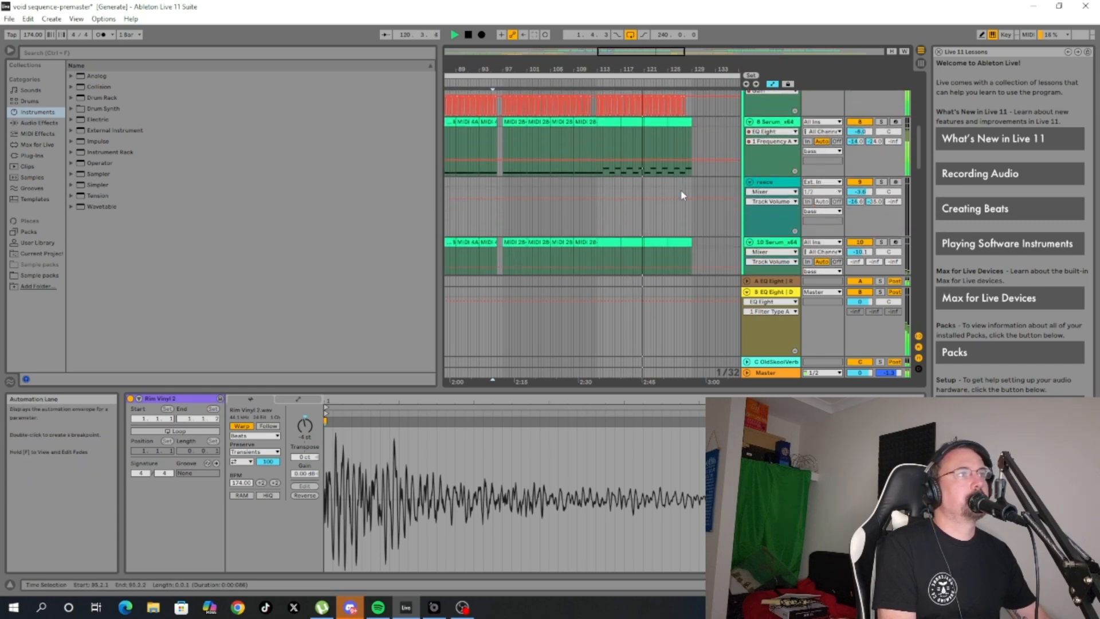
scroll(682, 195, up, 2)
scroll(682, 195, down, 4)
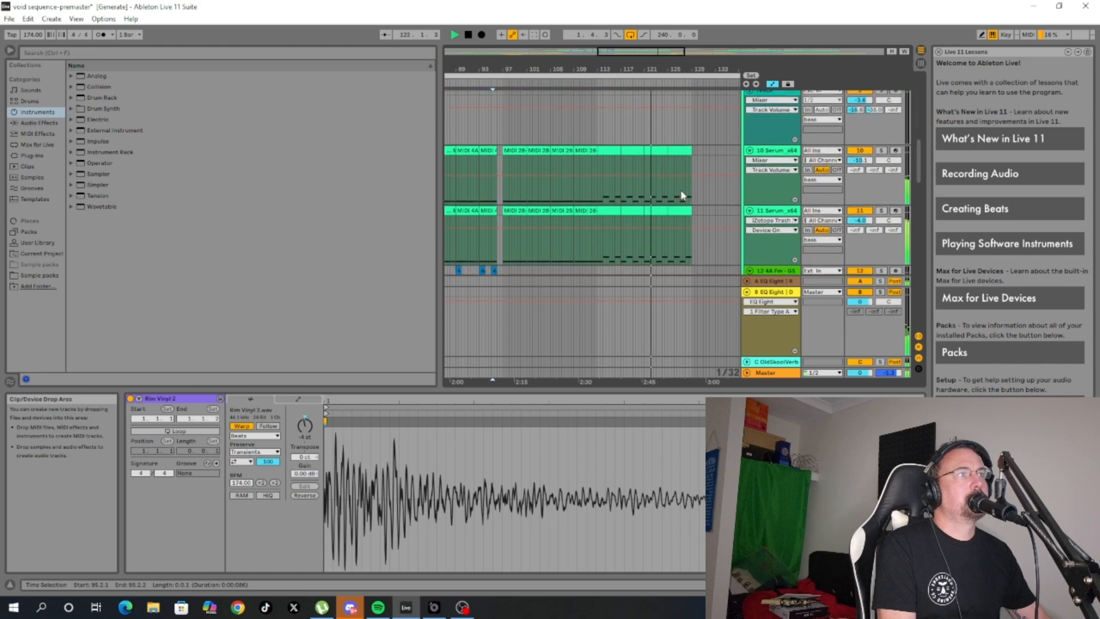
scroll(682, 195, up, 6)
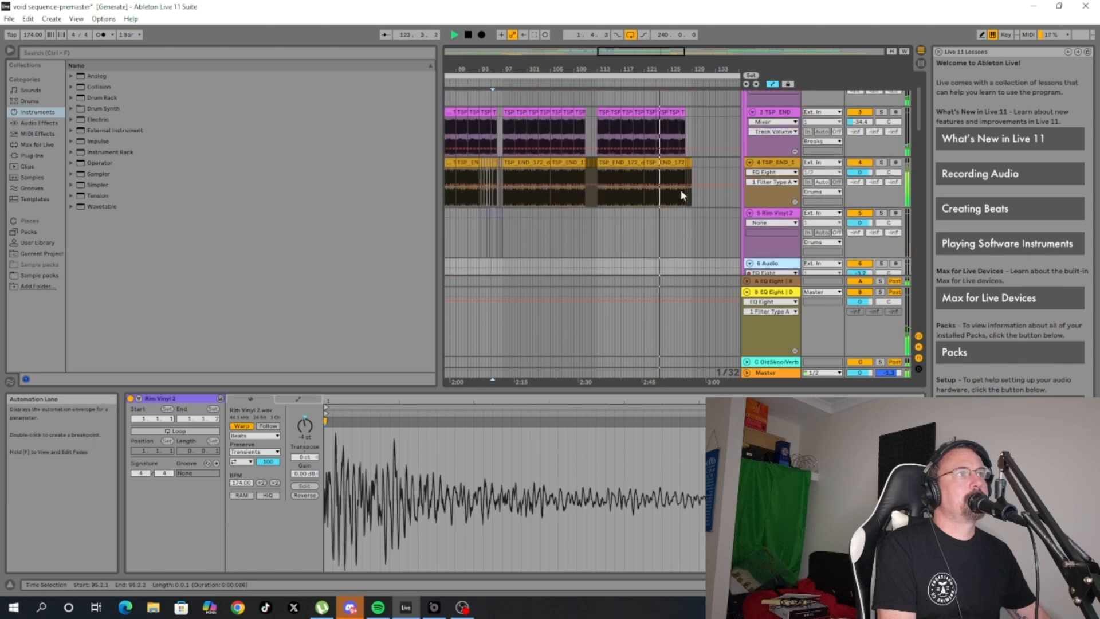
scroll(682, 195, down, 4)
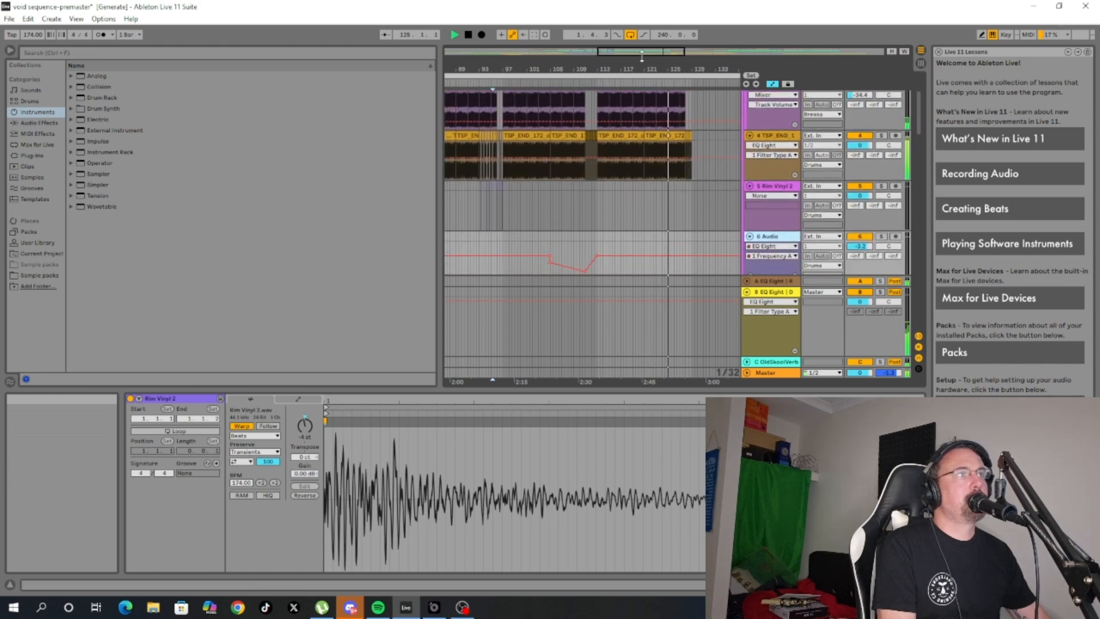
Zoom in on the drum fill before bar 113 and inspect a short TSP_END slice at bar 112.2 on track 4.
drag(643, 52, 575, 32)
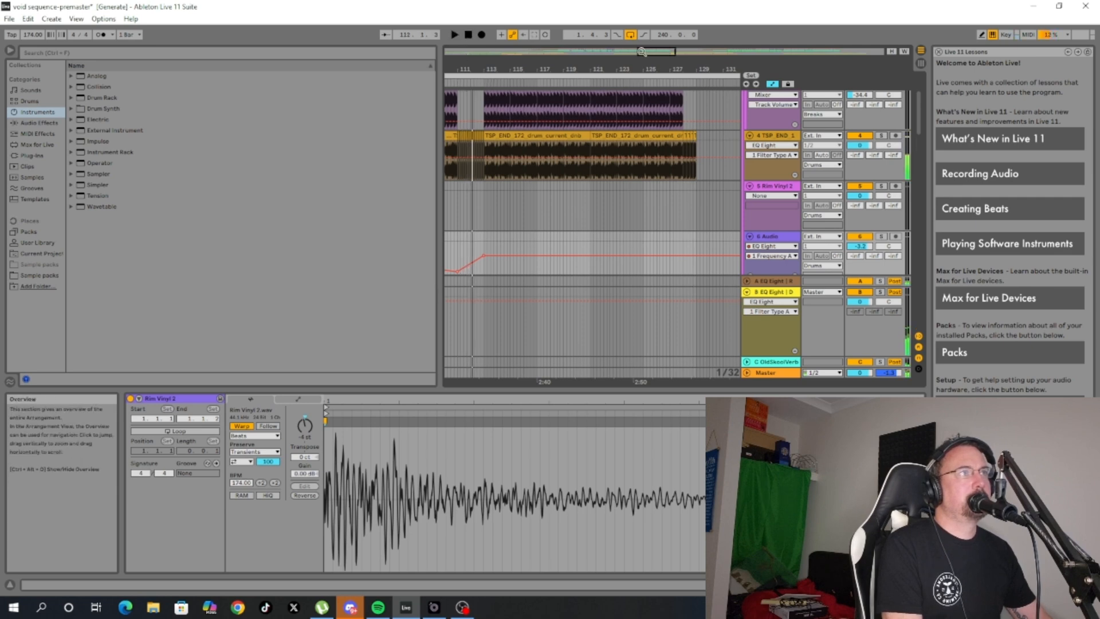
drag(642, 52, 615, 95)
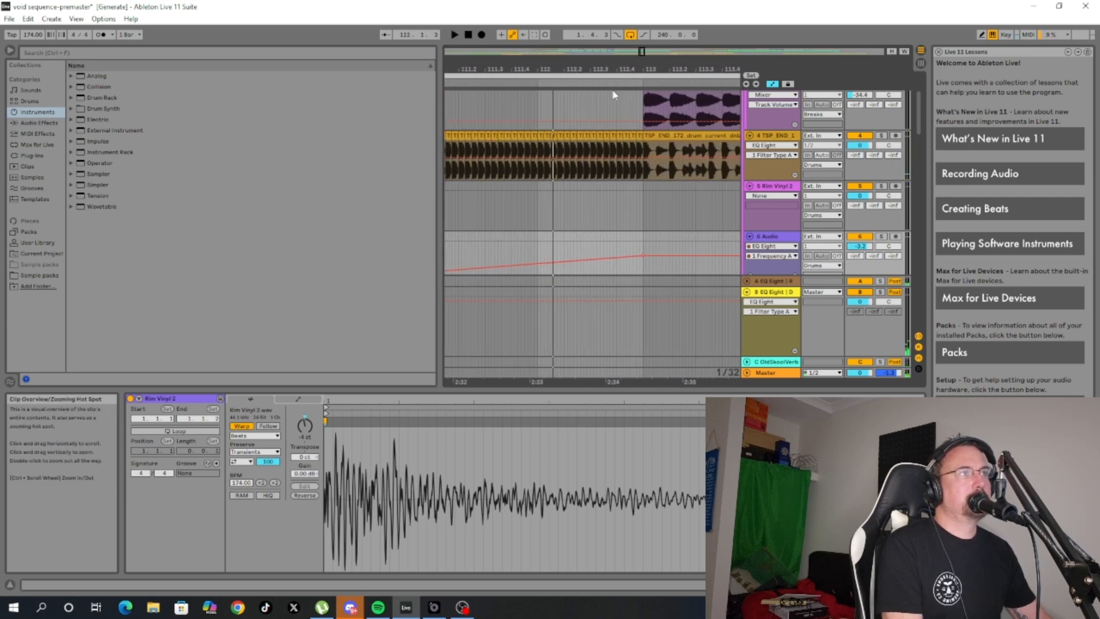
click(566, 135)
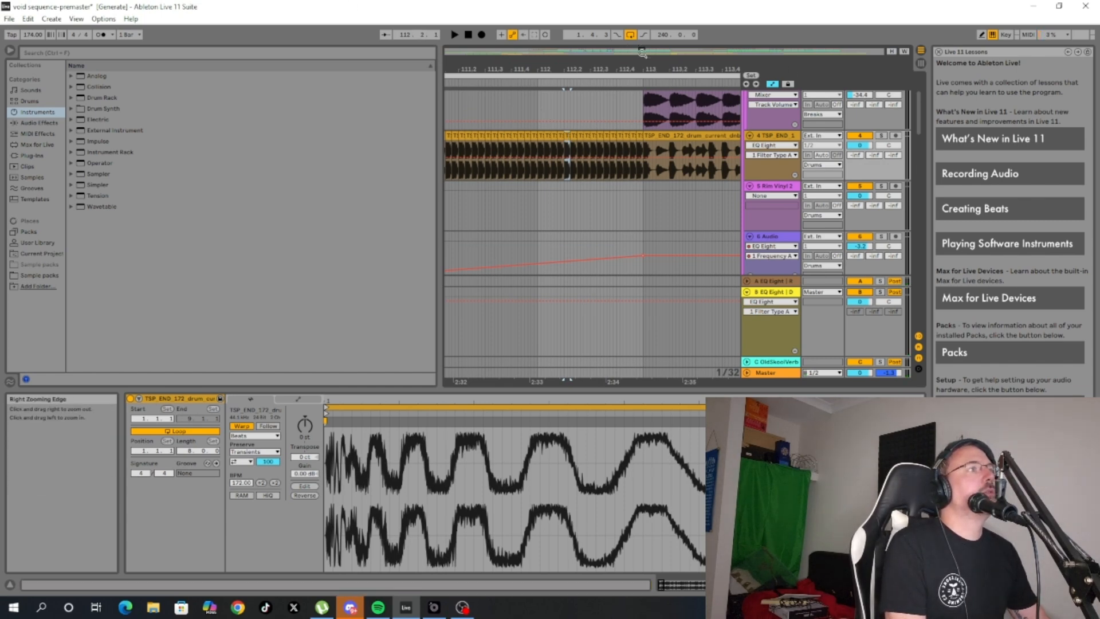
Zoom out to show about bars 111 to 145 and play the transition from about bar 128.
drag(641, 52, 649, 47)
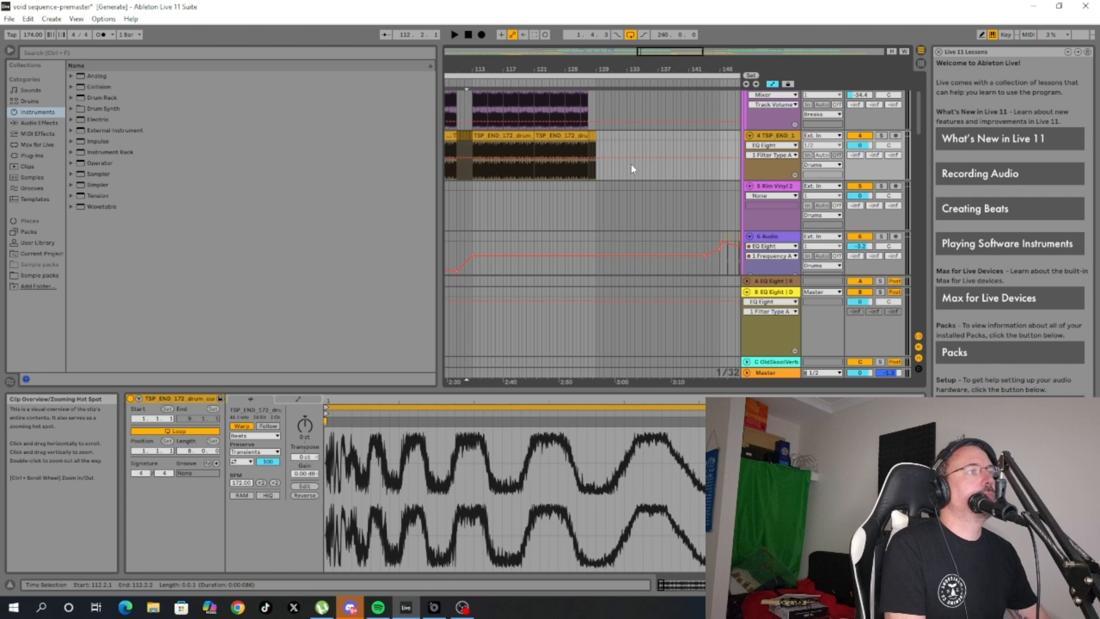
scroll(631, 163, down, 10)
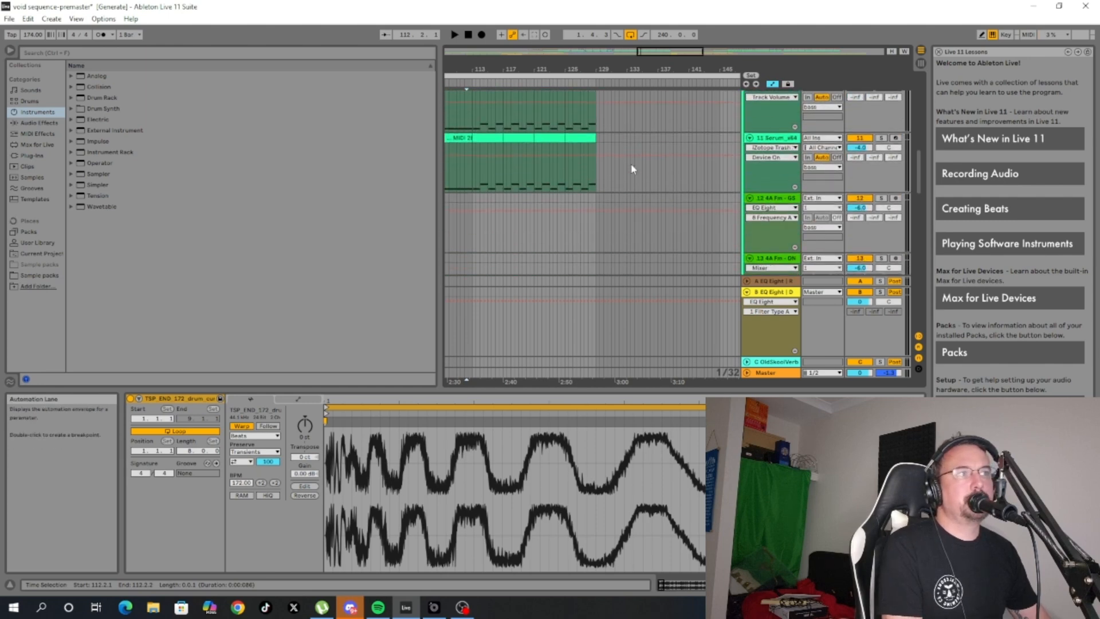
scroll(631, 163, up, 6)
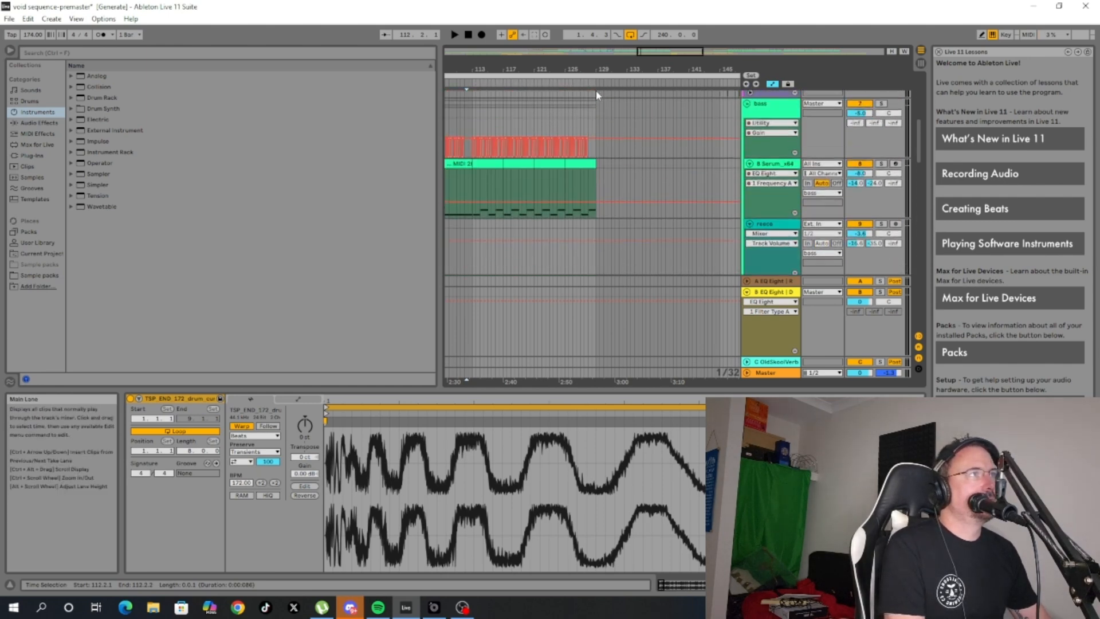
click(591, 82)
scroll(593, 238, down, 5)
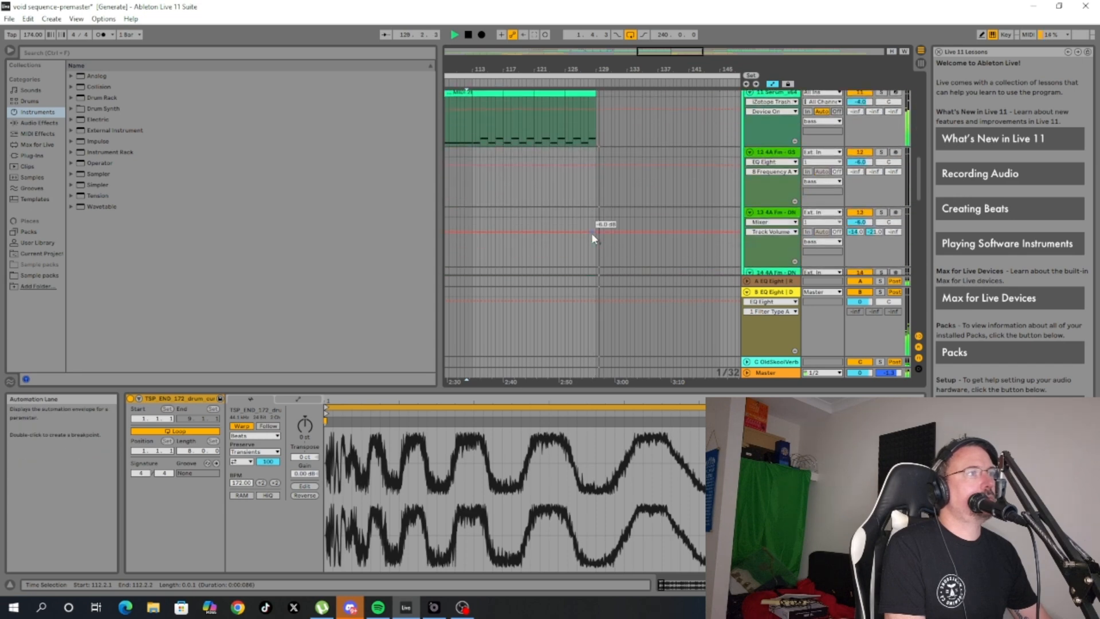
Inspect the Cymatics impact clip at bar 129 on track 24 and the surrounding melo tracks during playback.
scroll(592, 233, down, 8)
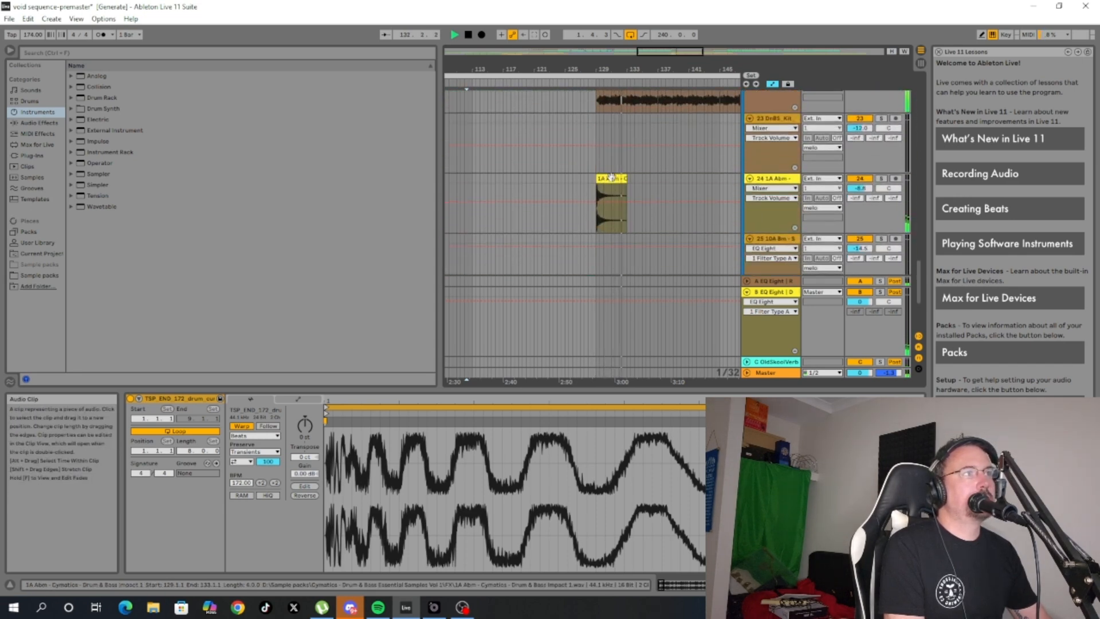
click(611, 178)
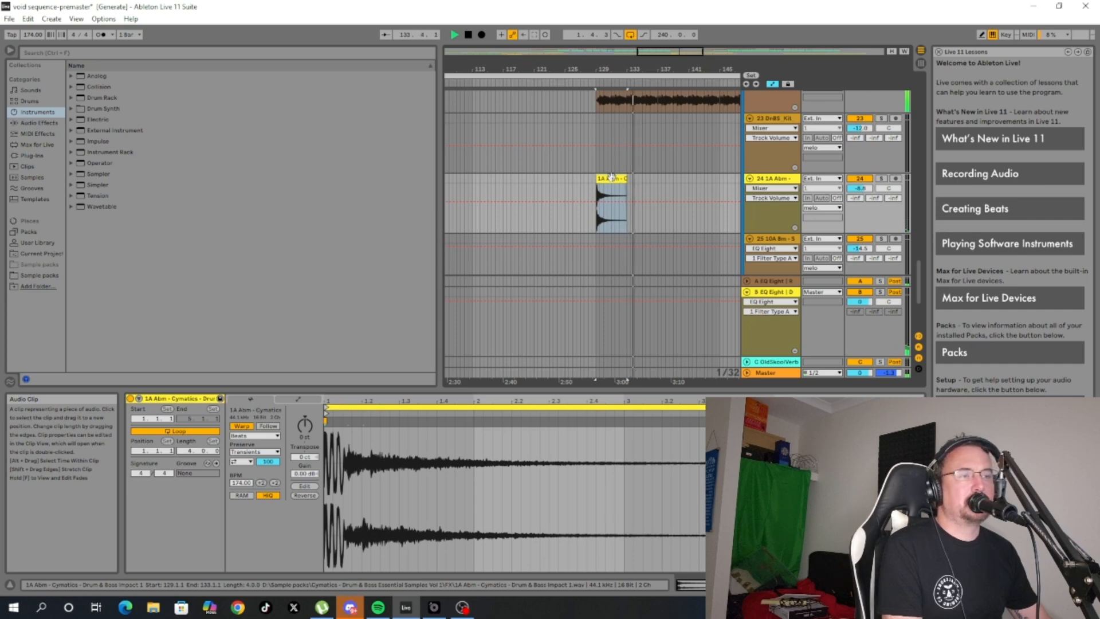
scroll(626, 185, down, 5)
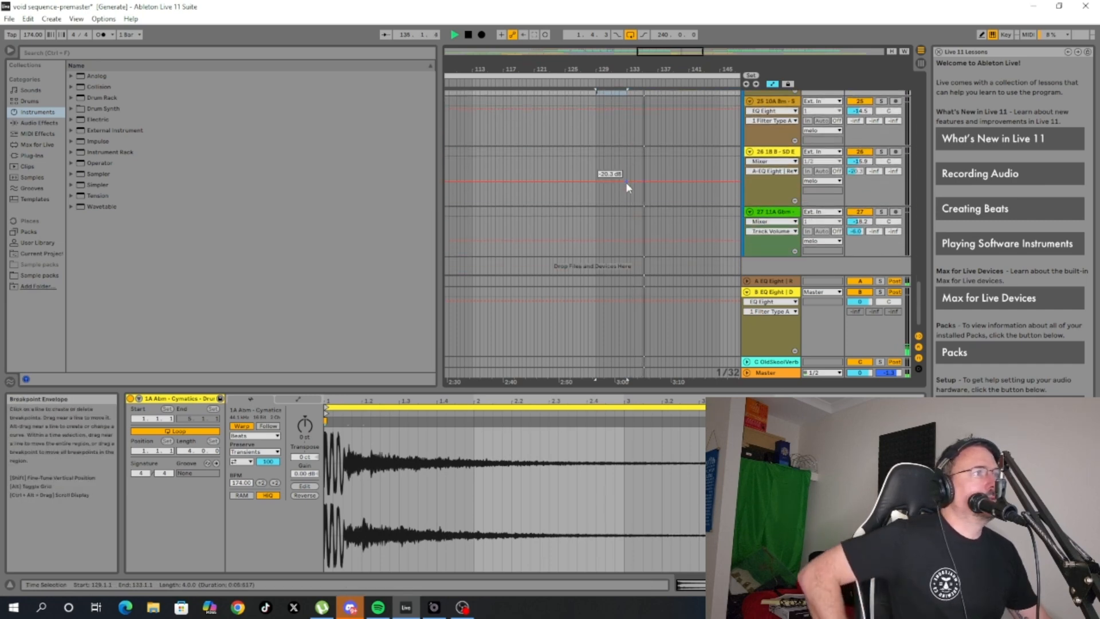
scroll(627, 186, up, 7)
scroll(627, 187, up, 3)
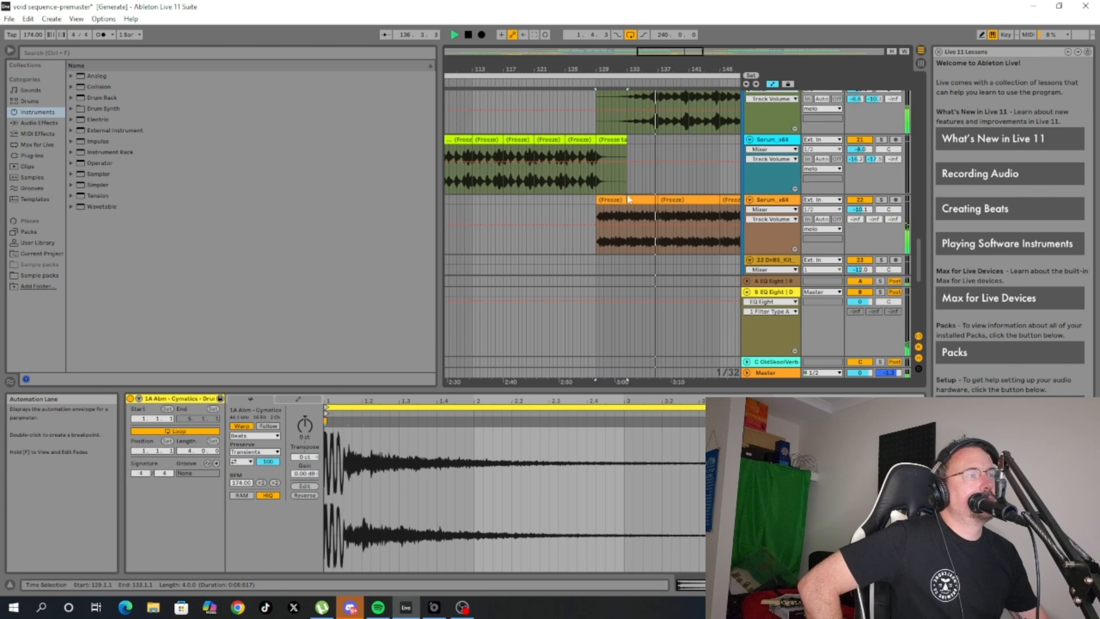
Inspect the frozen Serum clips at bars 129 and 137 on track 22 and compare them with the melo tracks above during playback.
click(627, 201)
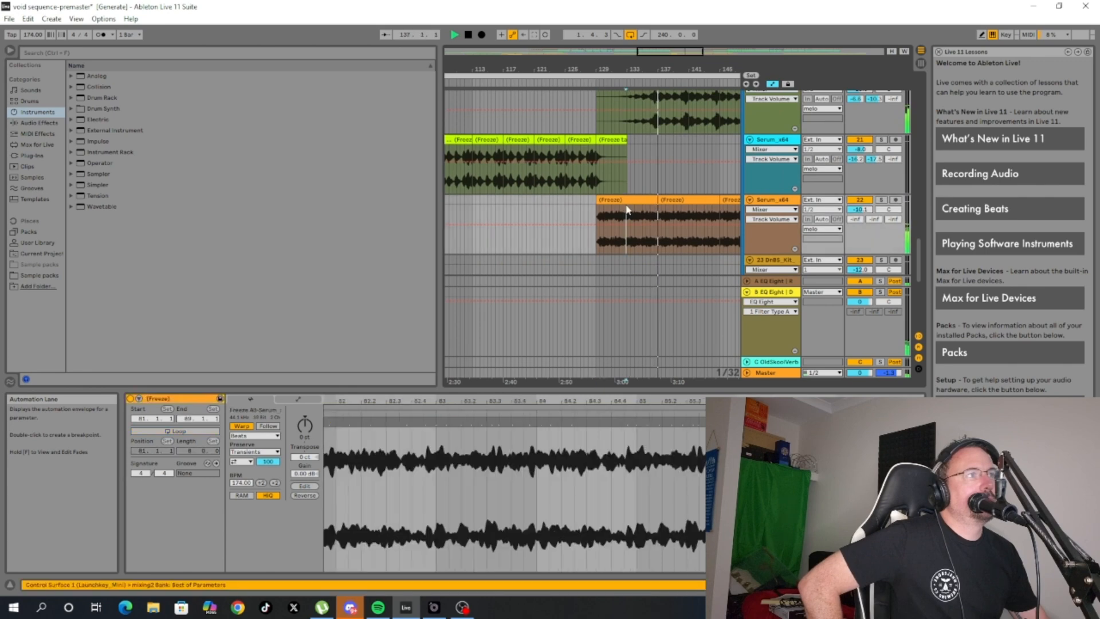
click(694, 203)
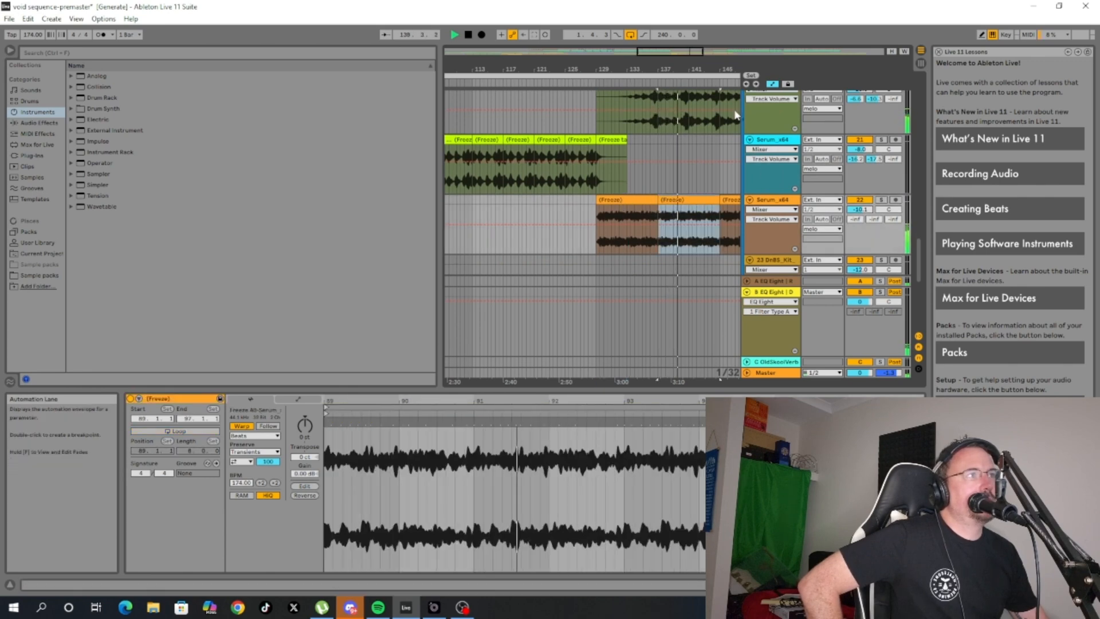
scroll(705, 166, up, 3)
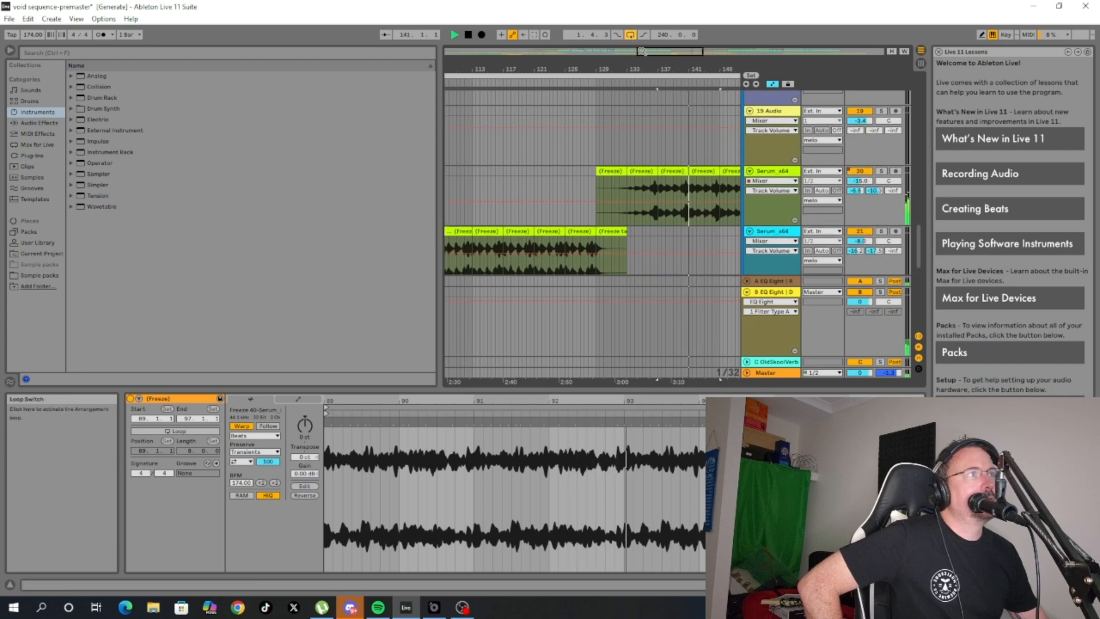
scroll(705, 166, down, 2)
scroll(627, 164, up, 1)
Examine the 6 Audio drum track's EQ Eight frequency automation and the TSP_END drum tracks from about bar 145 during playback.
scroll(628, 164, up, 6)
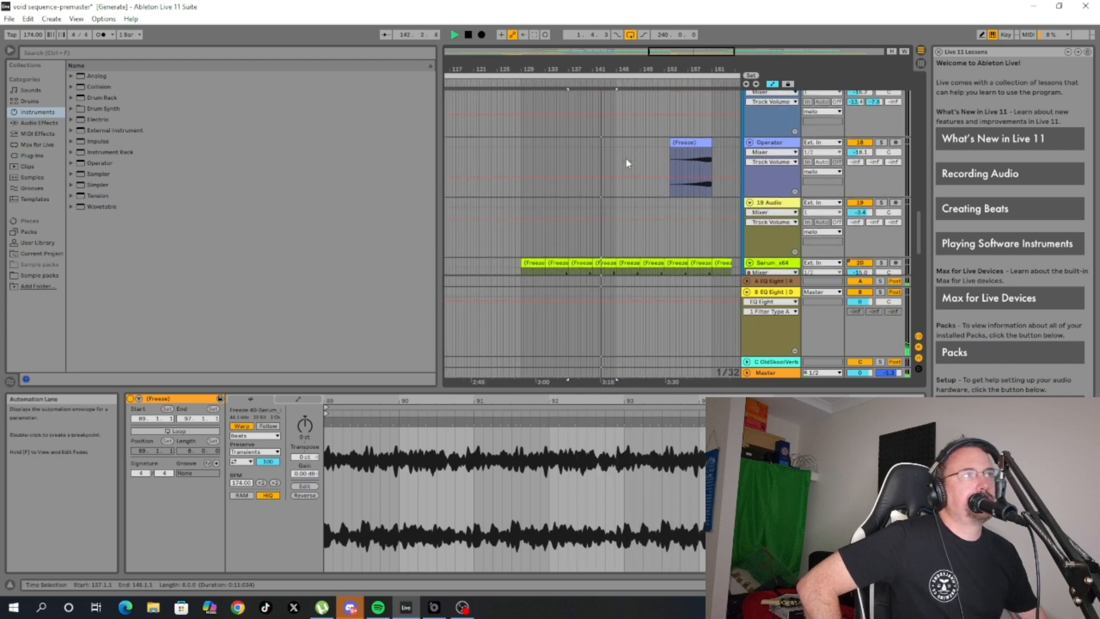
scroll(627, 164, up, 8)
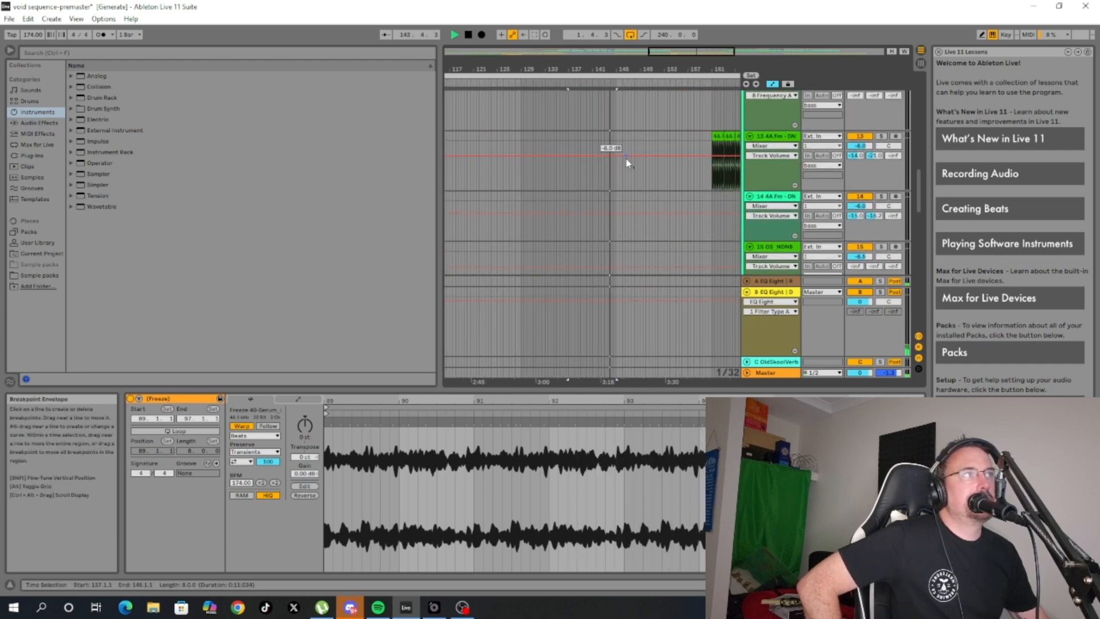
scroll(627, 164, up, 4)
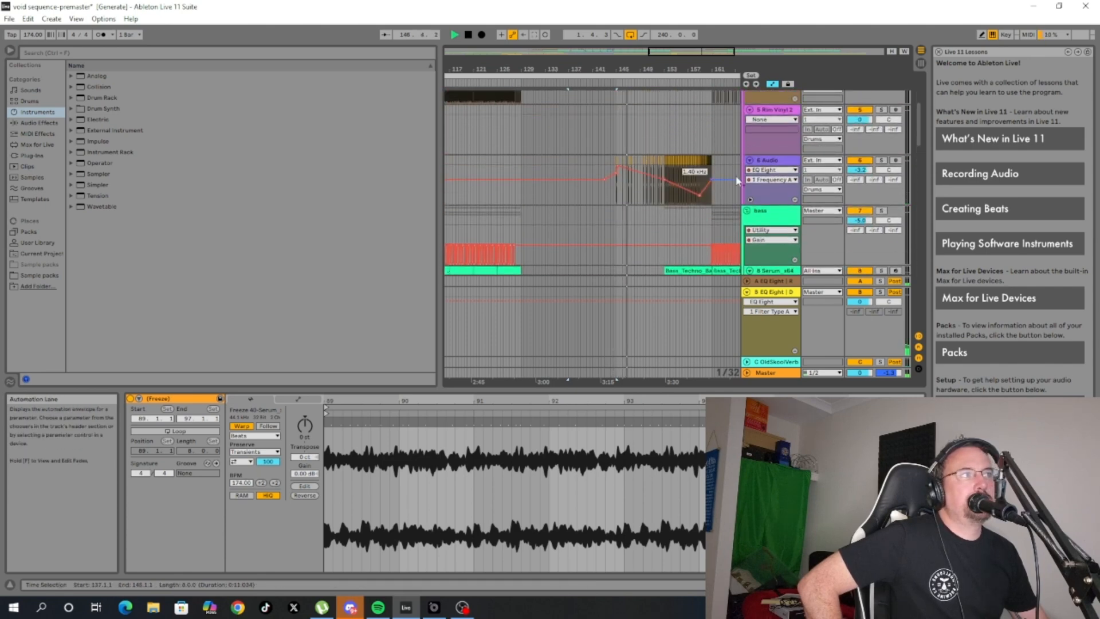
scroll(662, 180, up, 4)
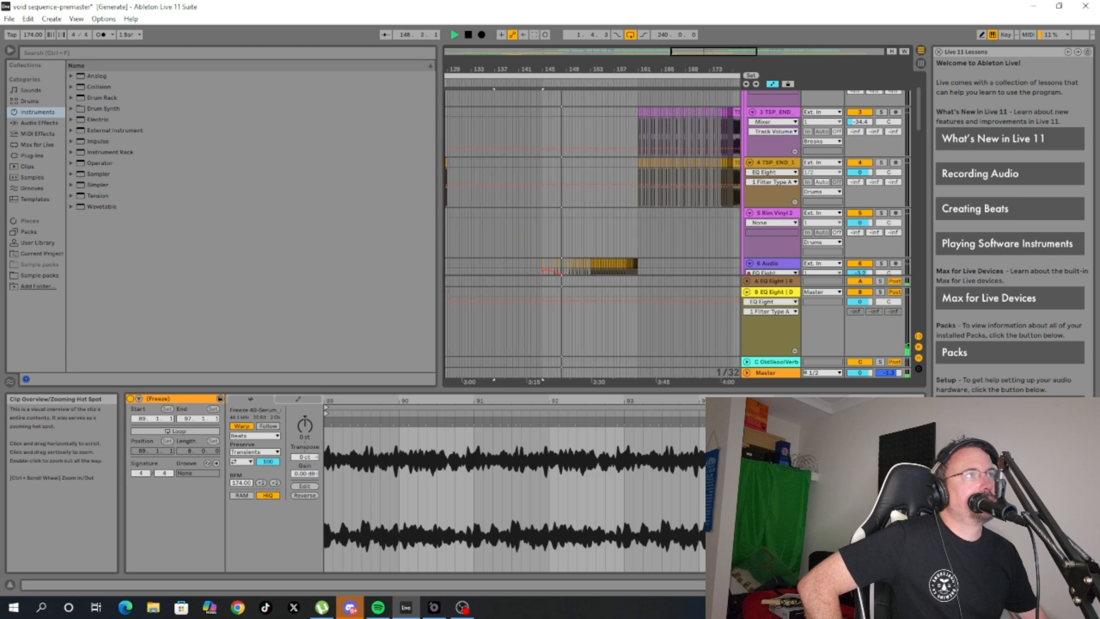
drag(510, 70, 392, 98)
Examine the Bass_Techno_Bass_F clips from bar 153 and the EQ Eight frequency automation on 8 Serum, comparing them with the other bass tracks.
scroll(577, 174, down, 5)
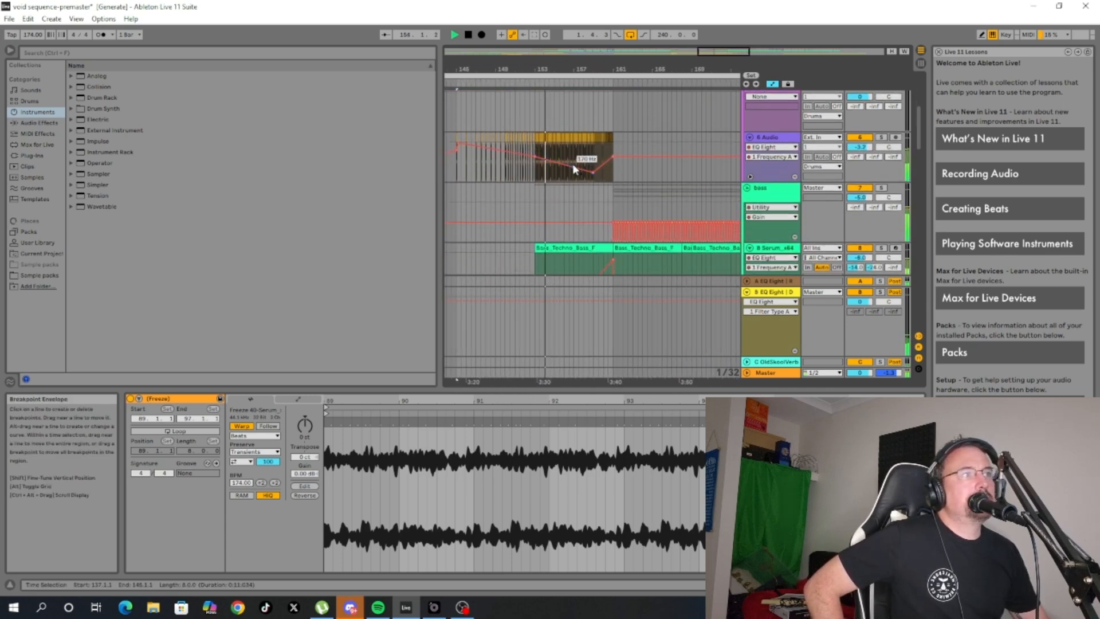
scroll(579, 183, down, 2)
scroll(583, 195, down, 3)
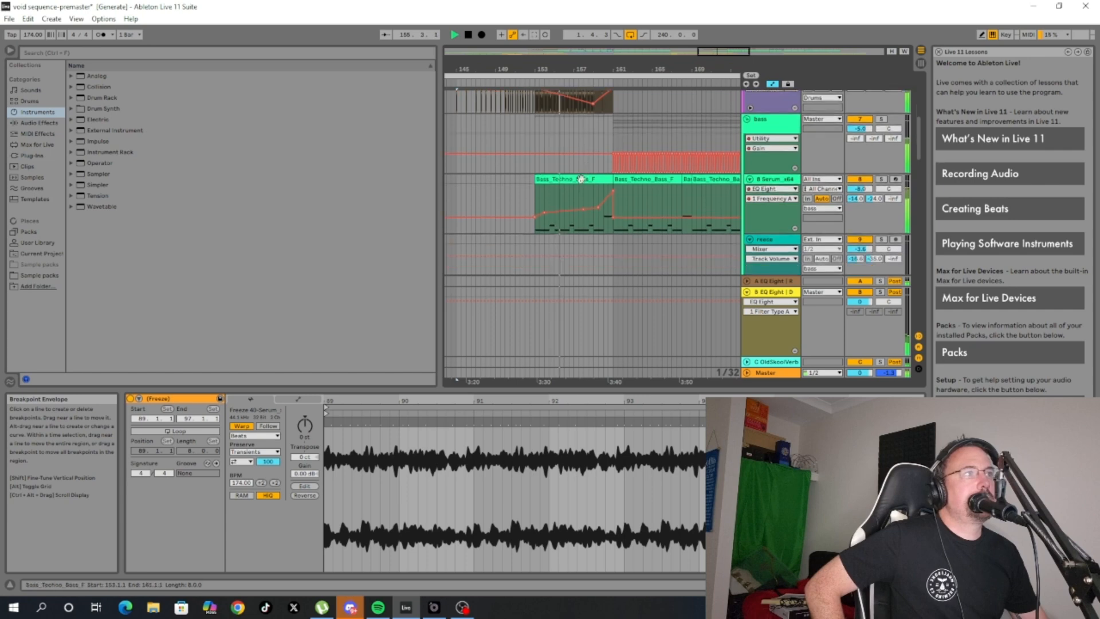
scroll(596, 177, down, 1)
scroll(603, 196, down, 7)
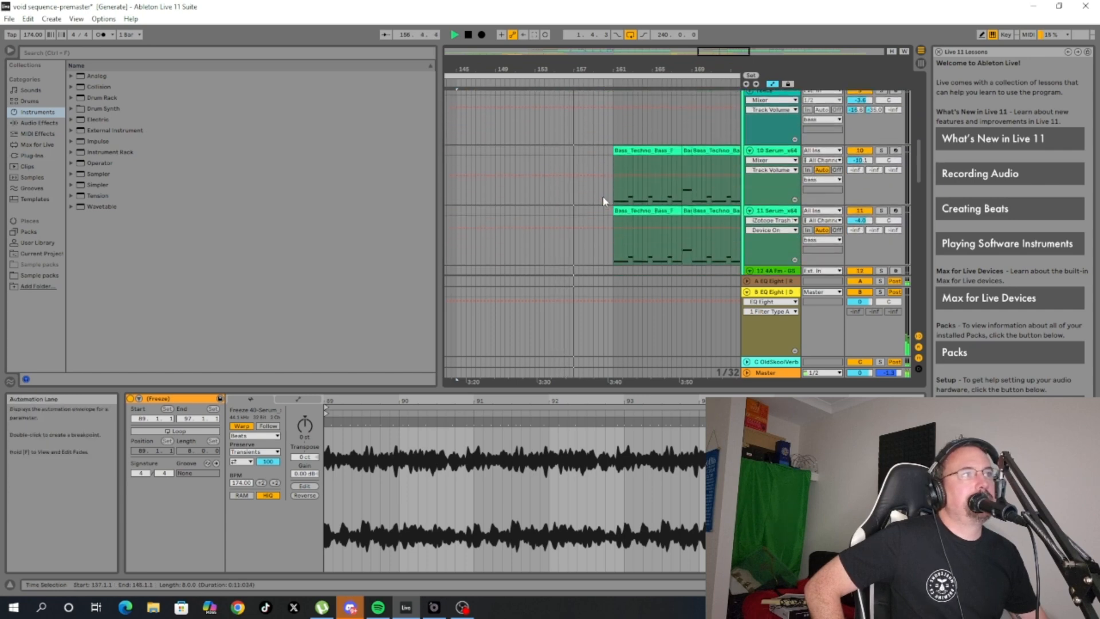
Compare the 8 Serum filter rise and the 6 Audio fill with the TSP_END drum clips around bar 161.
scroll(606, 182, up, 9)
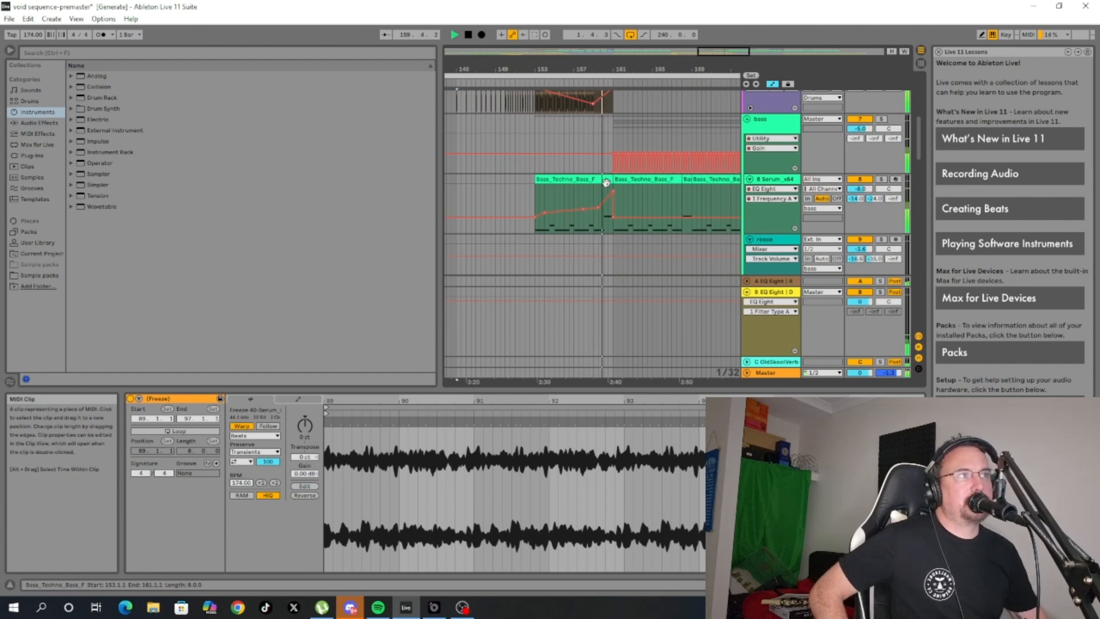
scroll(696, 125, up, 3)
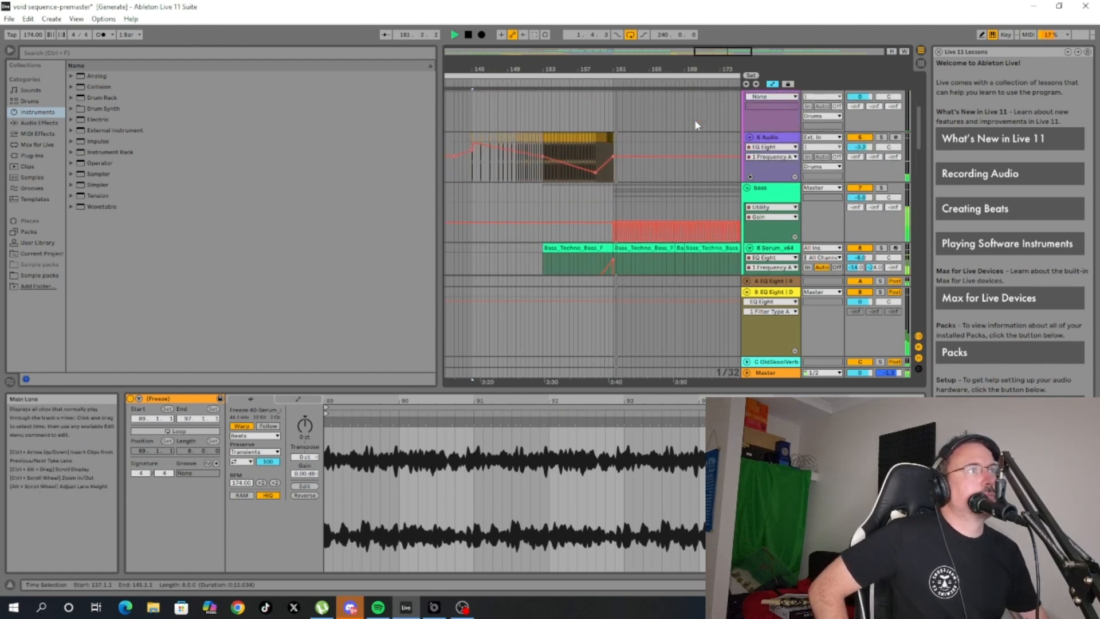
scroll(696, 125, up, 5)
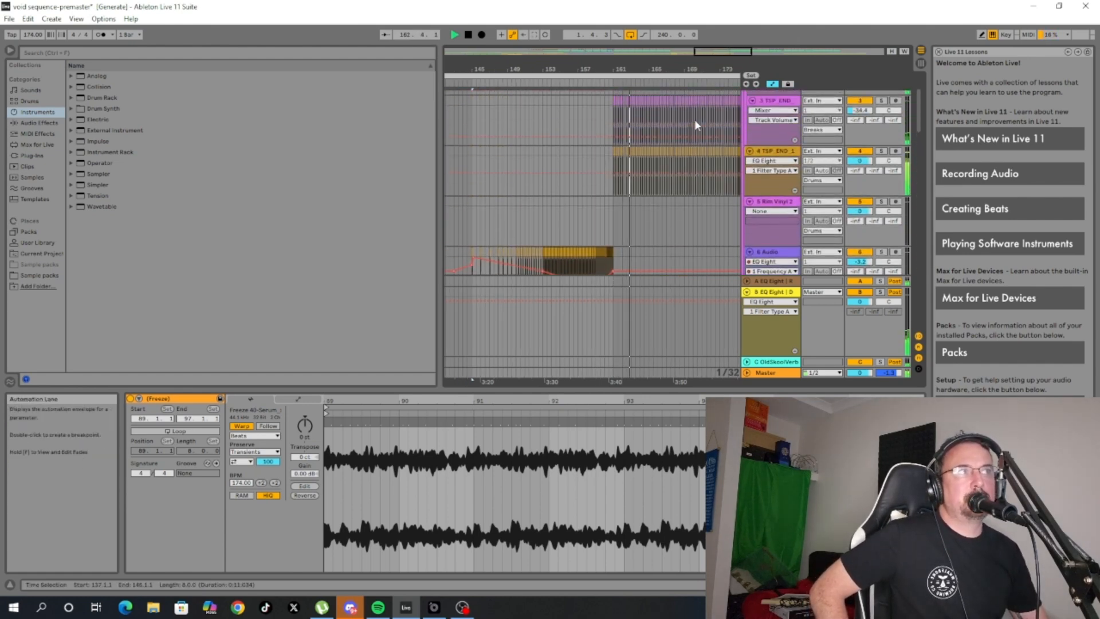
Examine the drum, bass and melo tracks across about bars 165 to 179 during playback.
drag(730, 51, 748, 60)
scroll(653, 124, down, 1)
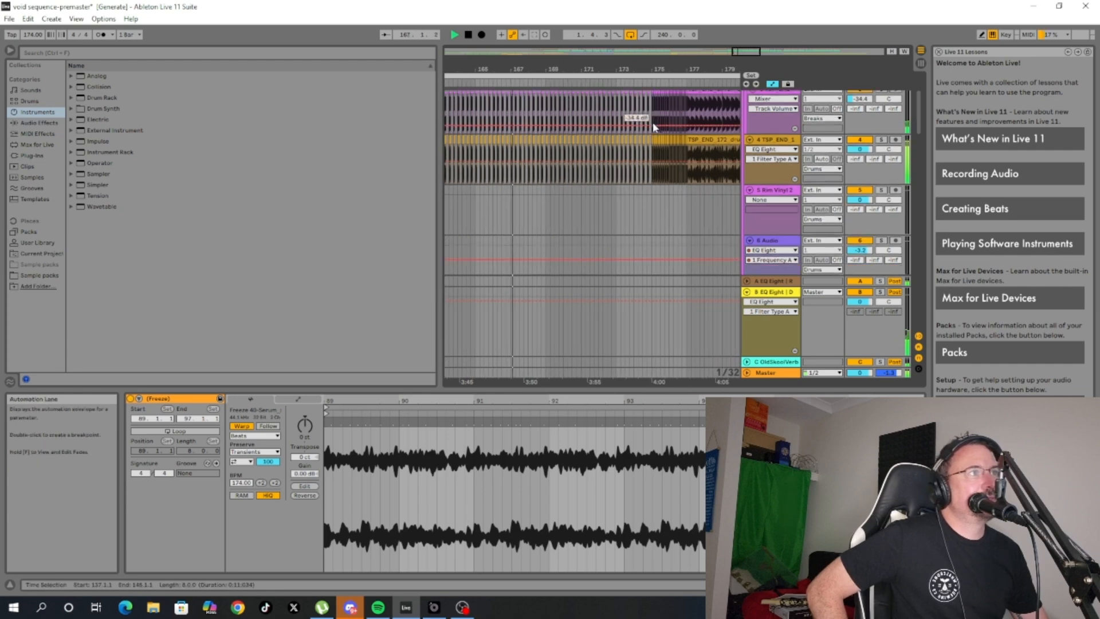
scroll(652, 122, down, 4)
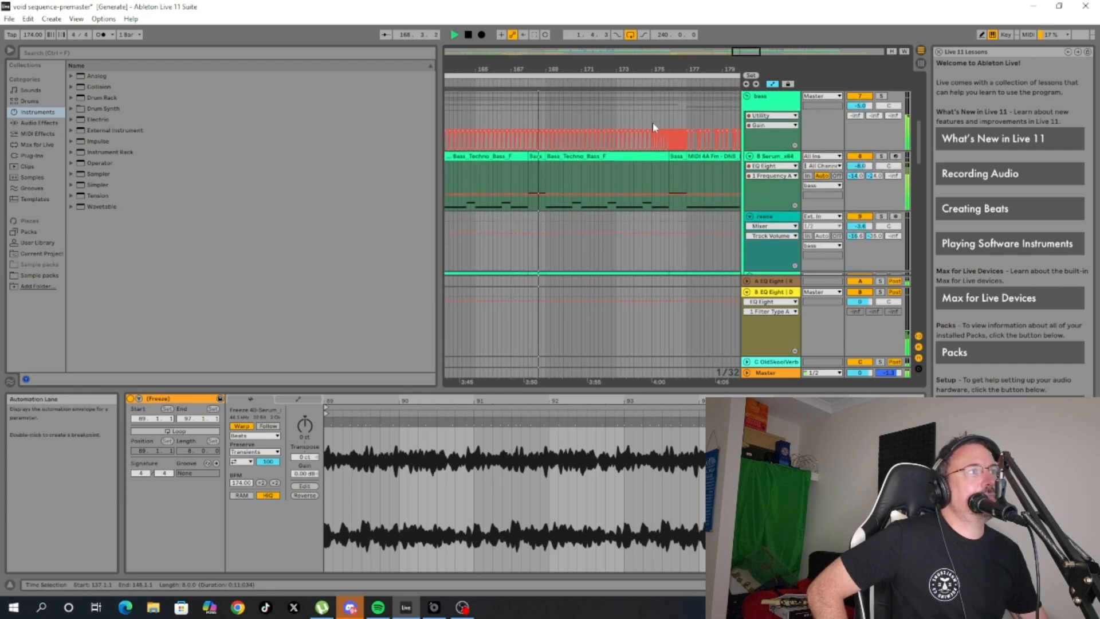
scroll(652, 122, down, 6)
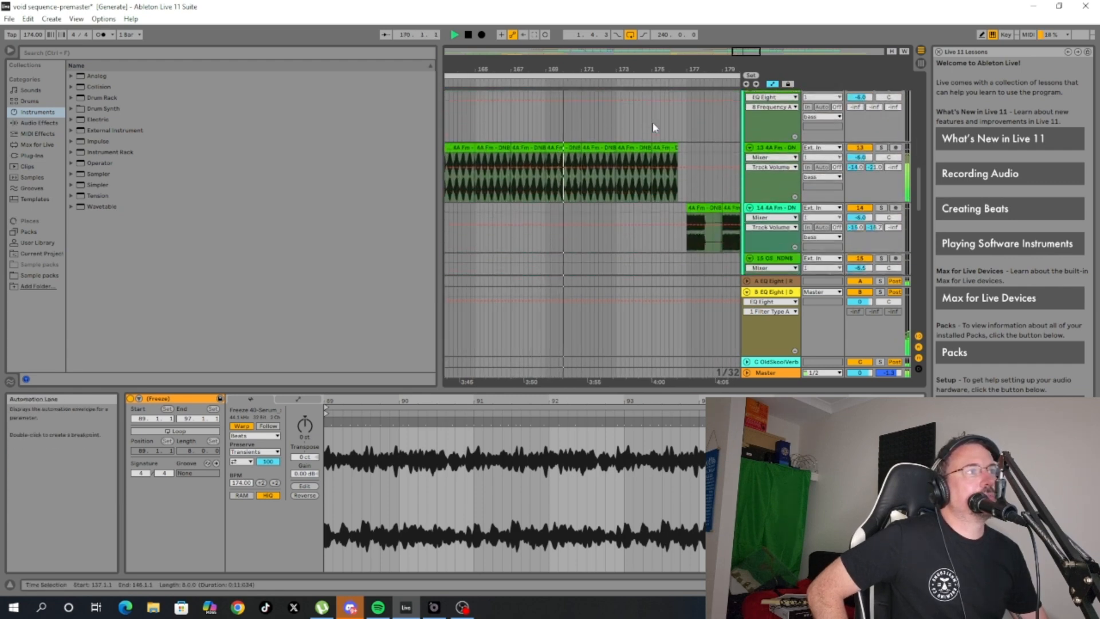
scroll(652, 122, down, 6)
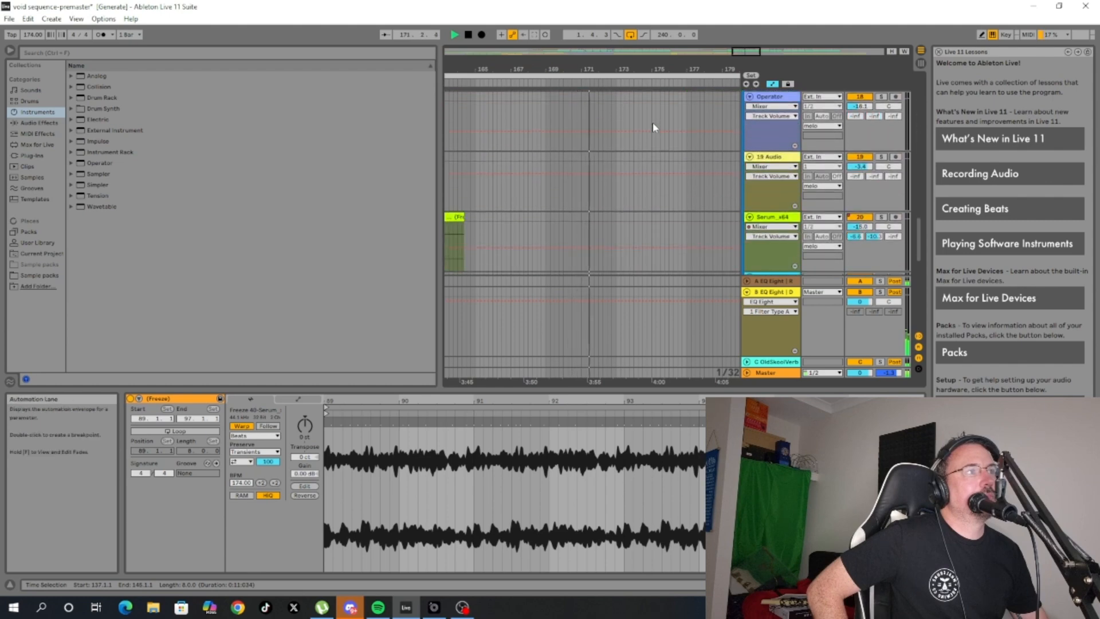
scroll(652, 127, down, 5)
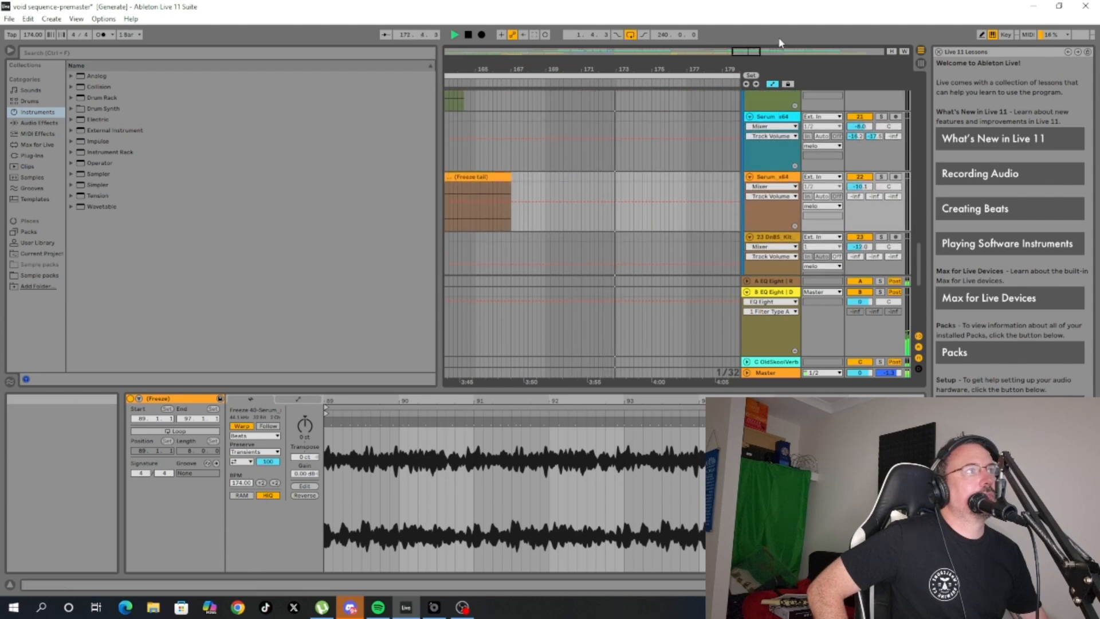
scroll(675, 174, down, 5)
Review the frozen Operator clips and the 10 and 11 Serum bass tracks across about bars 153 to 193.
scroll(676, 175, up, 5)
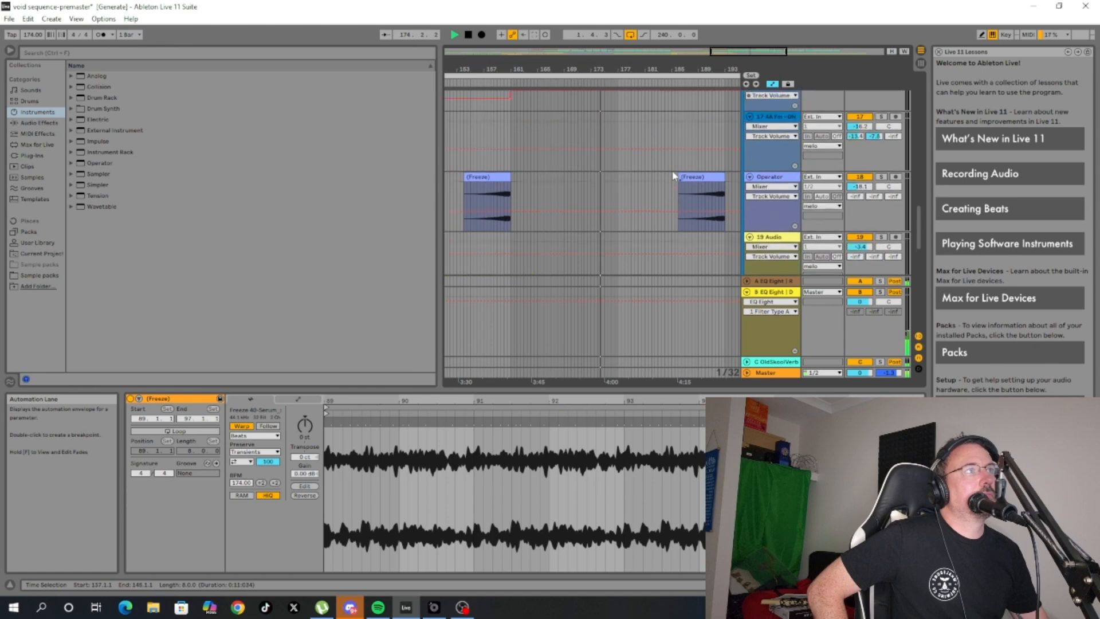
scroll(673, 175, up, 7)
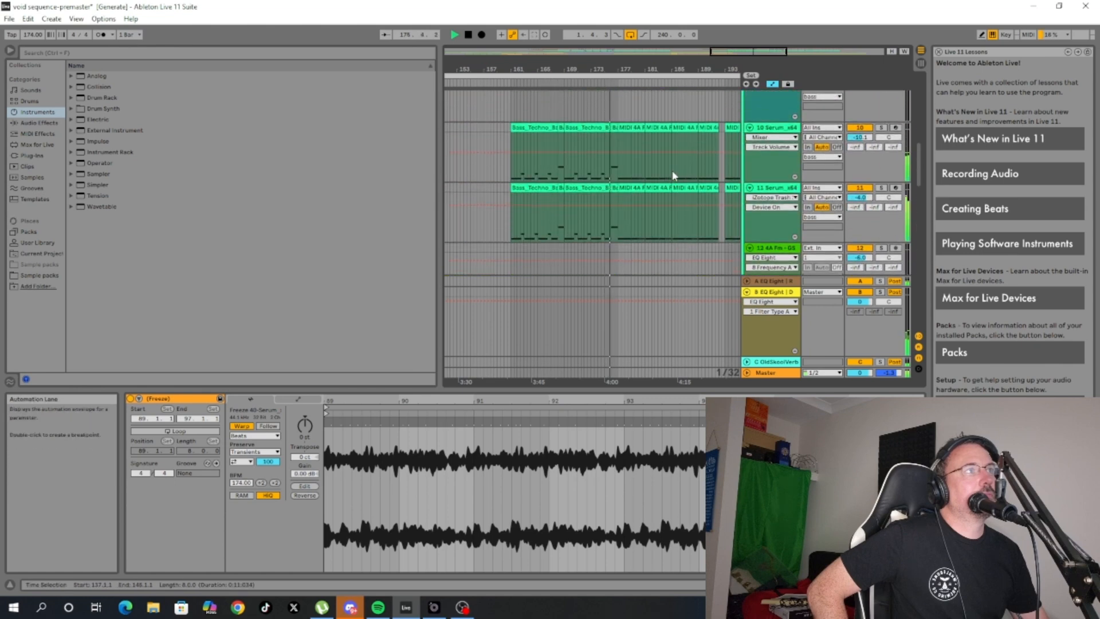
scroll(674, 175, up, 2)
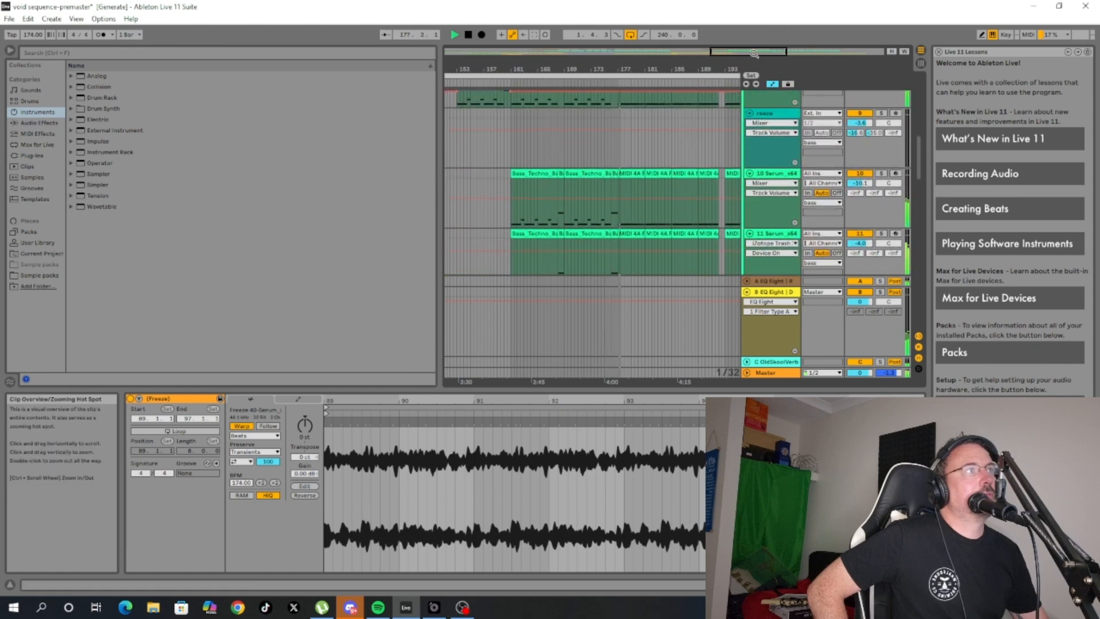
Zoom in on about bars 175 to 182, stop playback, and select the DNB_BASS_401 clip at bar 177 on track 14.
drag(755, 54, 325, 58)
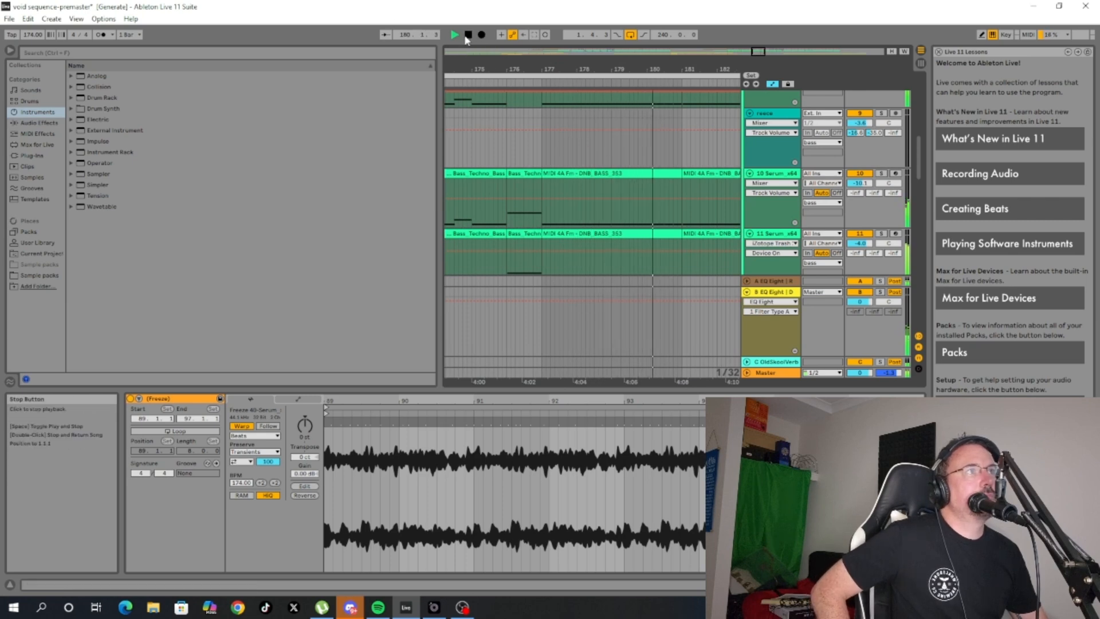
scroll(581, 127, down, 3)
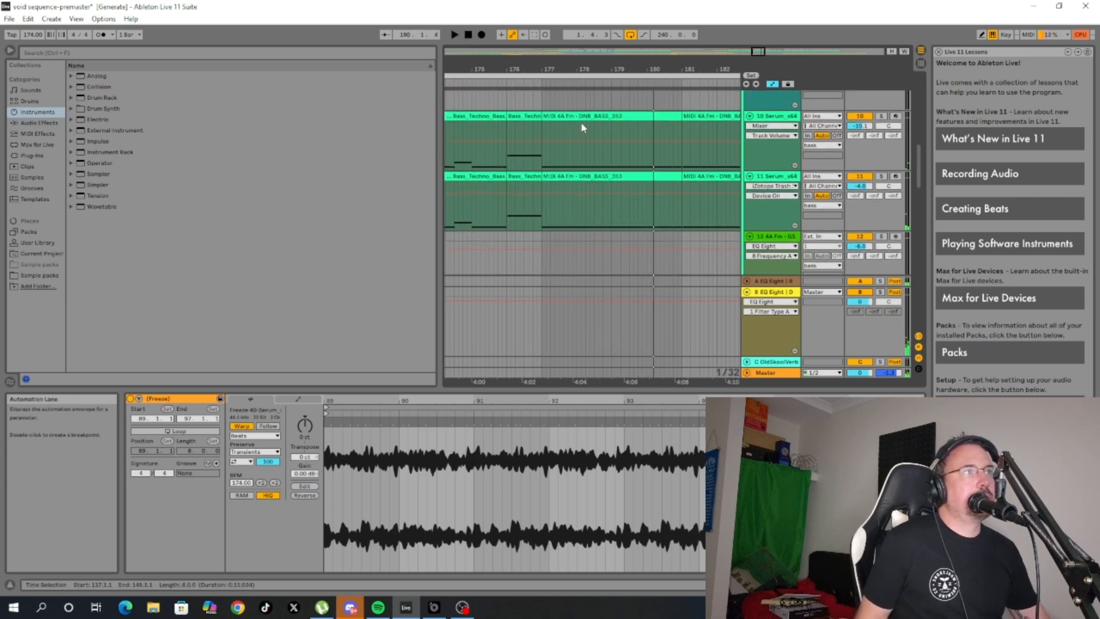
scroll(582, 128, down, 3)
scroll(596, 233, down, 5)
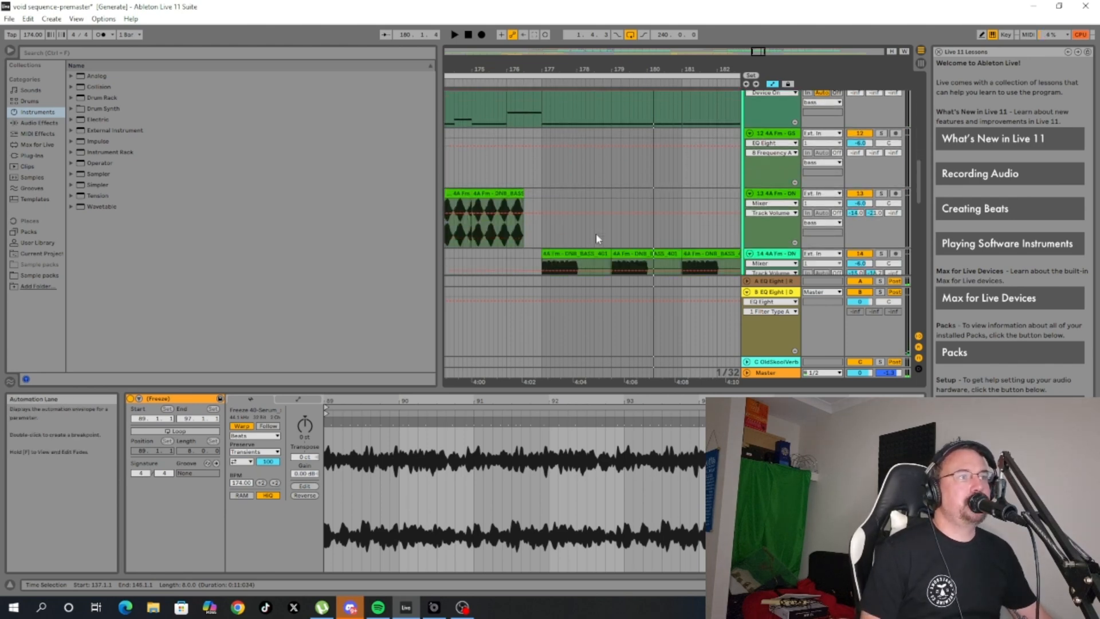
click(589, 196)
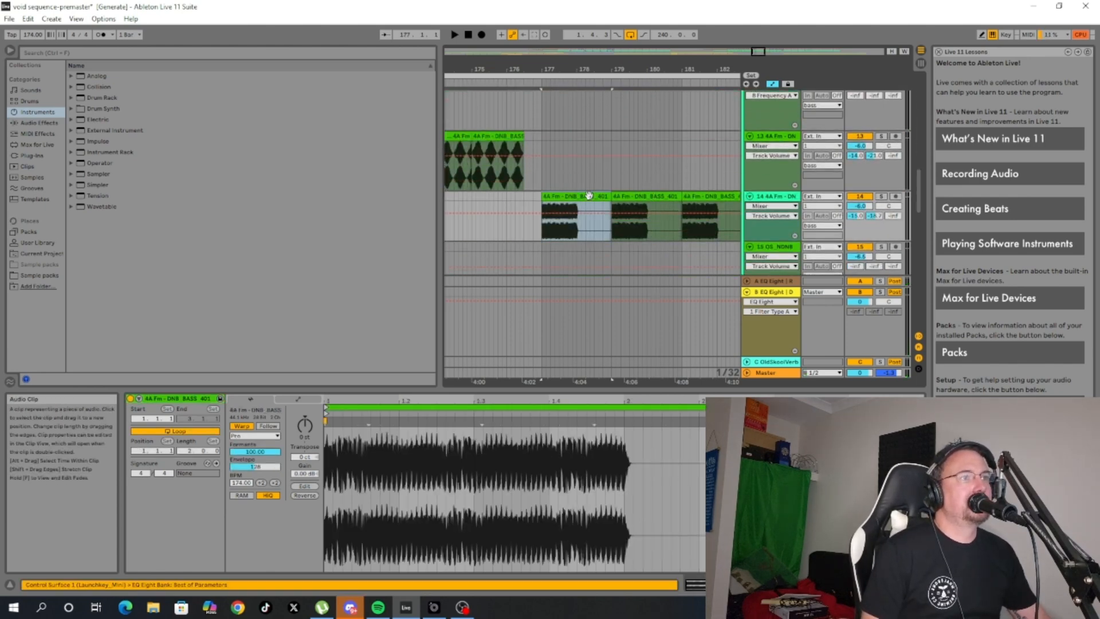
Show track 14's EQ Eight, solo the track, and audition its DNB_BASS_401 clips from about bar 177.
click(784, 198)
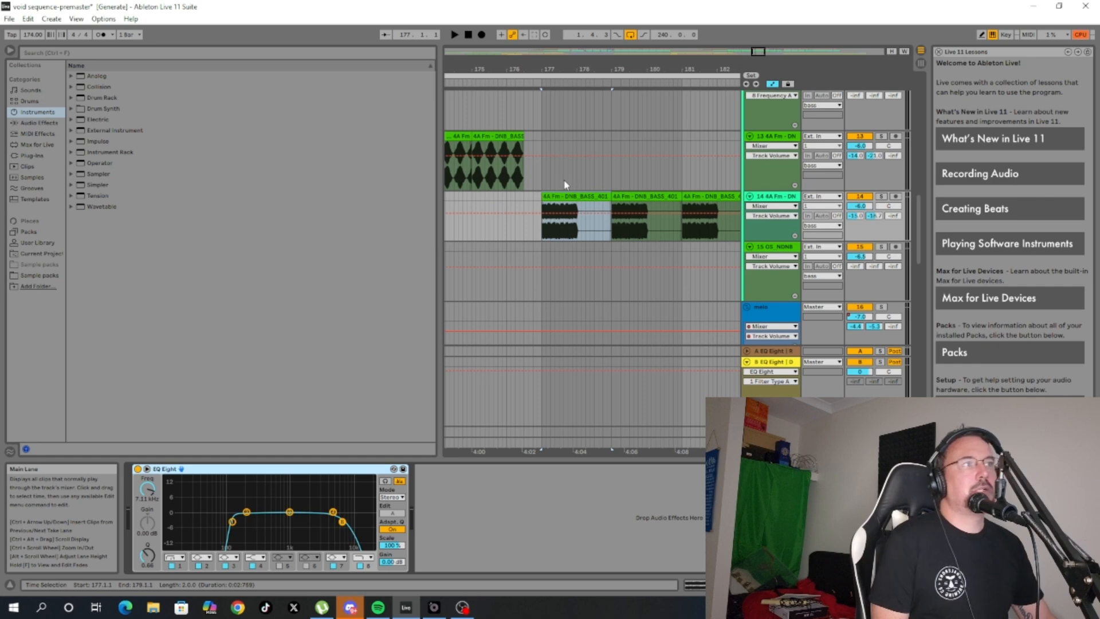
click(537, 86)
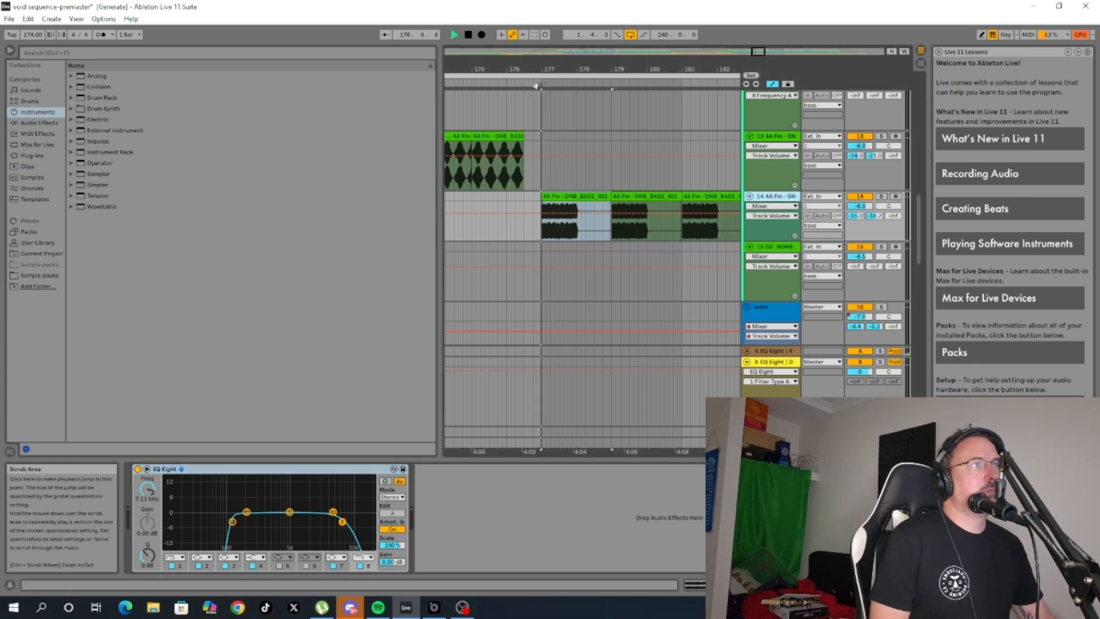
click(470, 35)
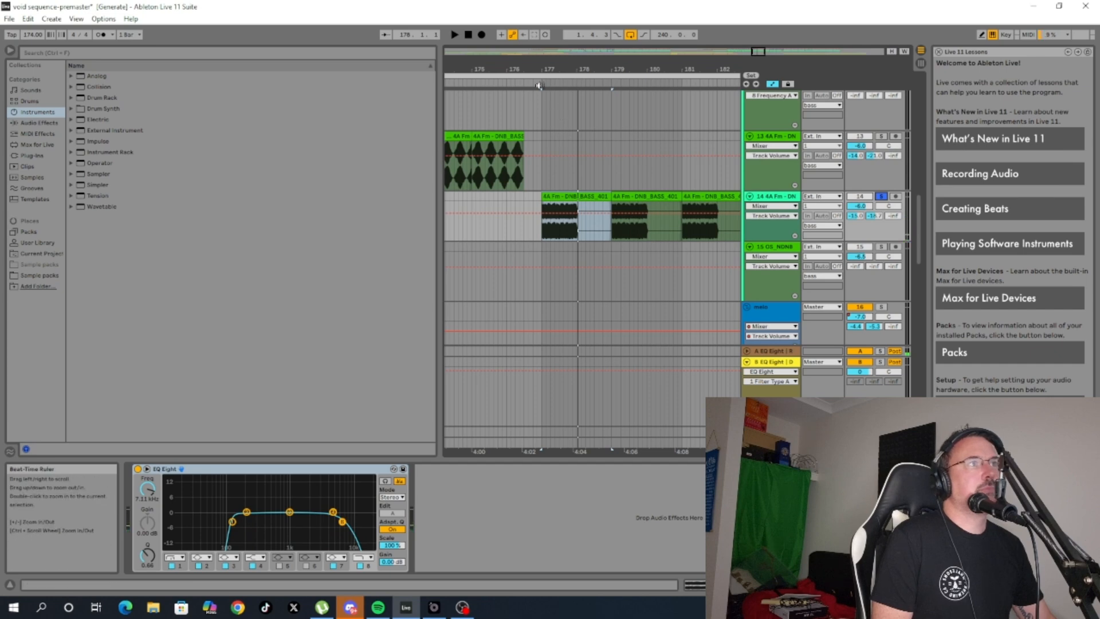
click(455, 35)
click(470, 35)
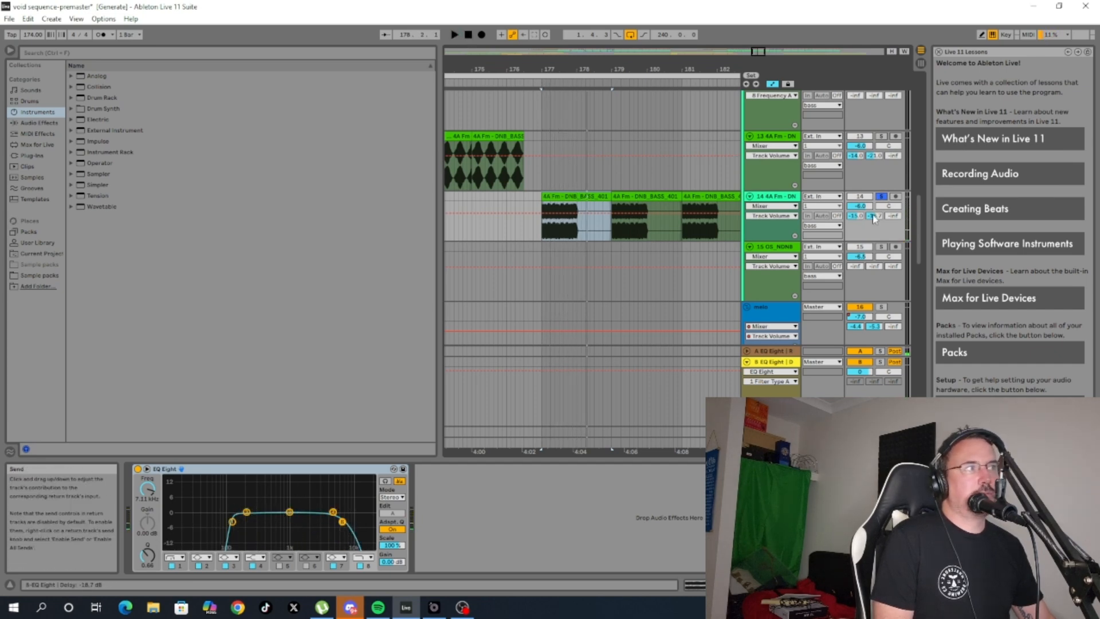
click(458, 35)
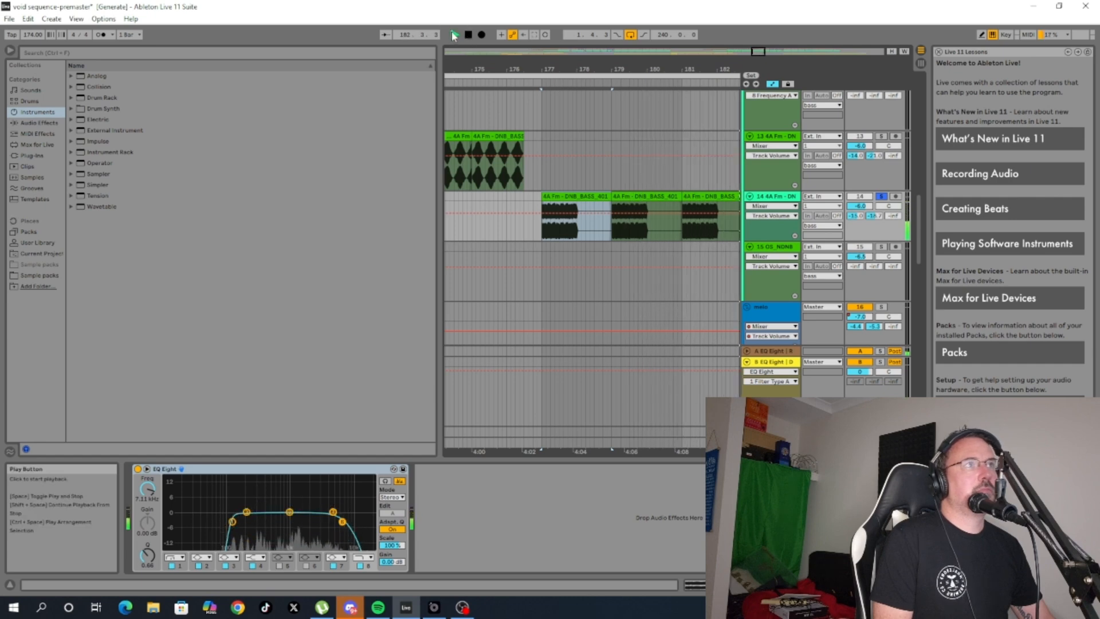
click(469, 35)
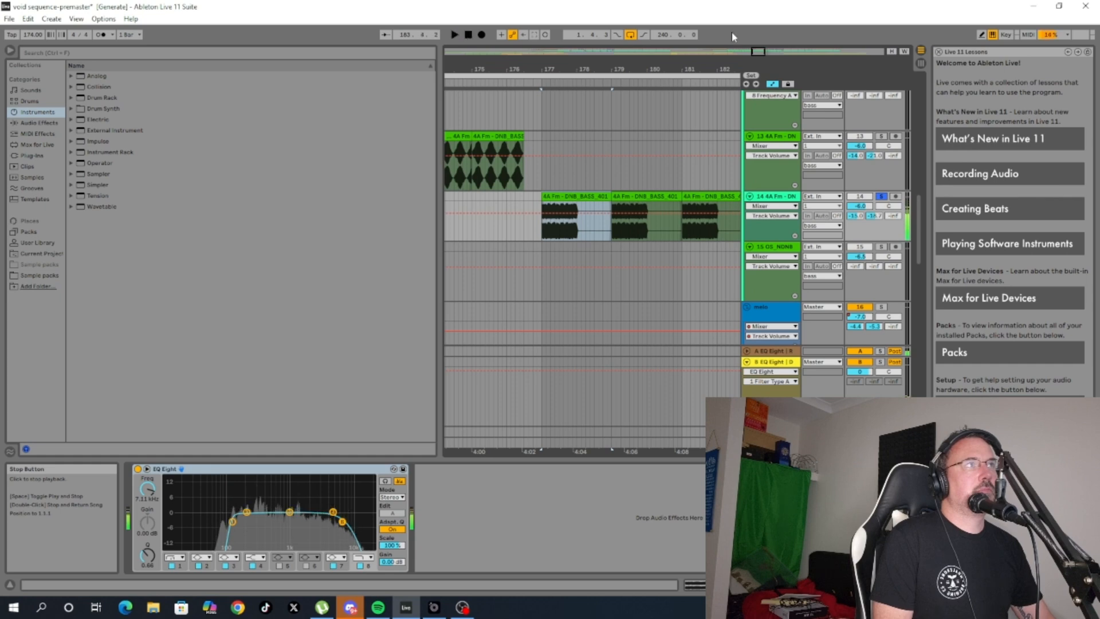
Zoom out to about bars 169 to 193, check the Operator riser, and play the soloed bass from about bar 190.
drag(758, 53, 764, 26)
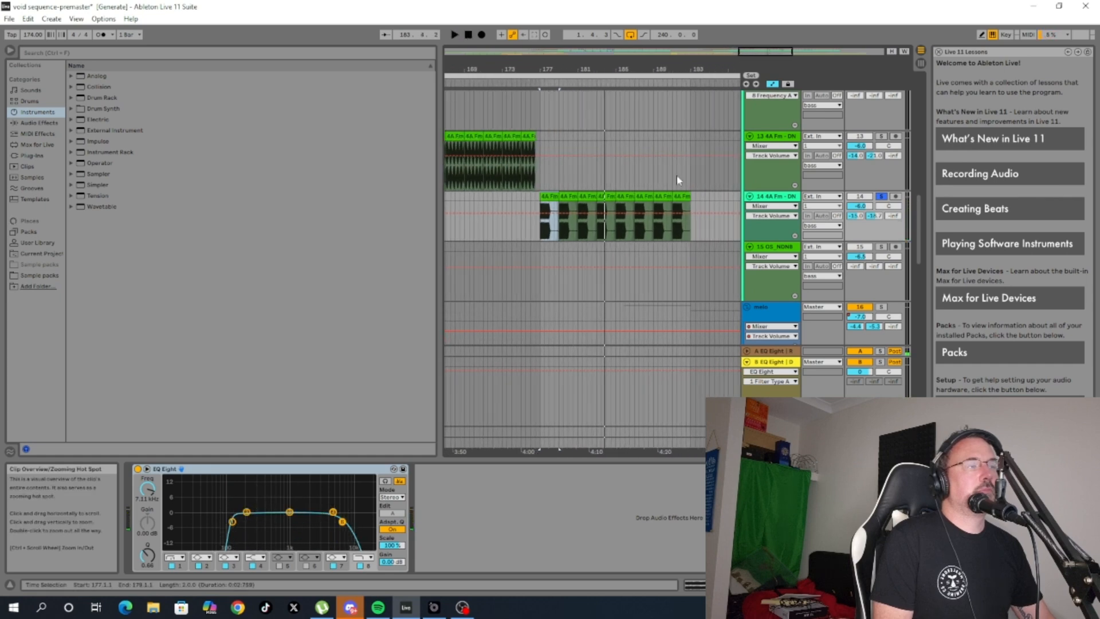
scroll(661, 205, down, 10)
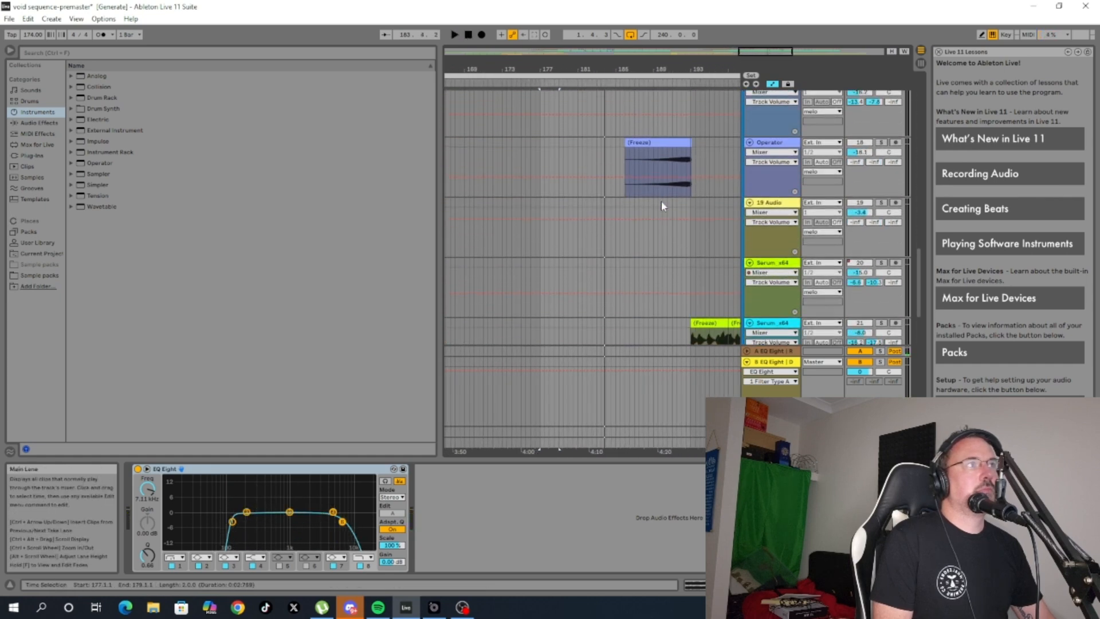
scroll(661, 201, up, 6)
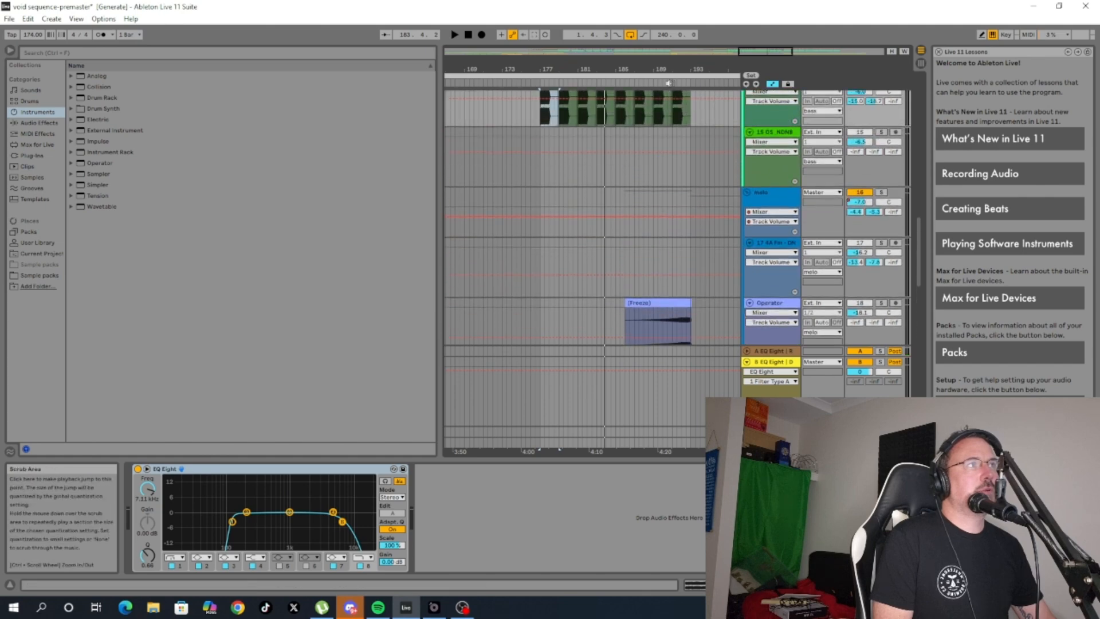
click(669, 83)
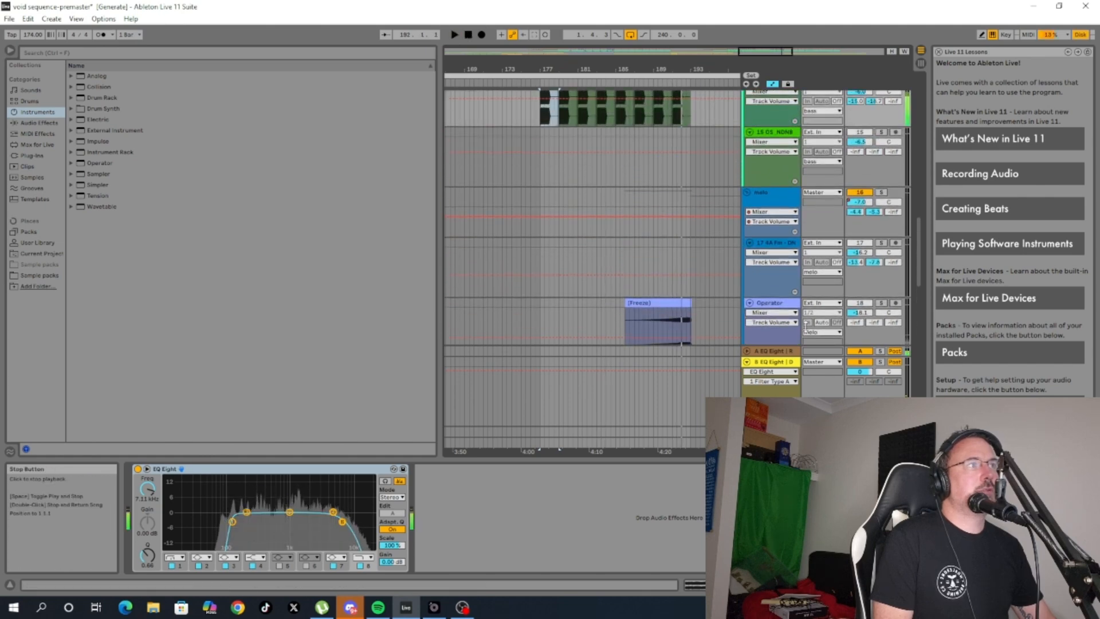
Solo the Operator riser track and check the bass and drum clips around the bar 193 transition.
click(882, 303)
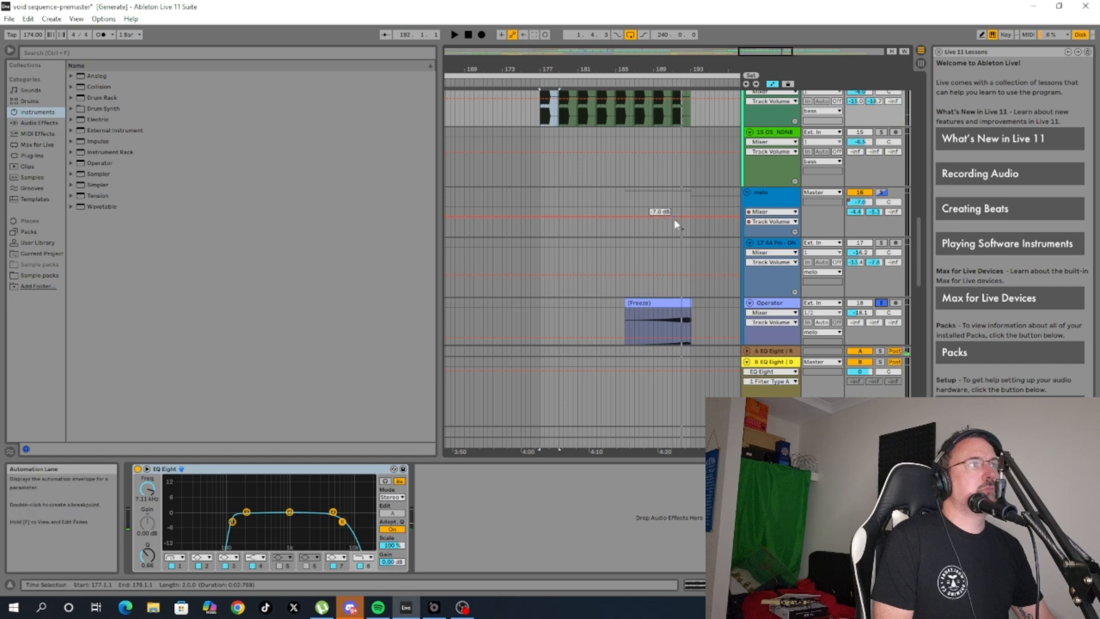
scroll(680, 247, up, 10)
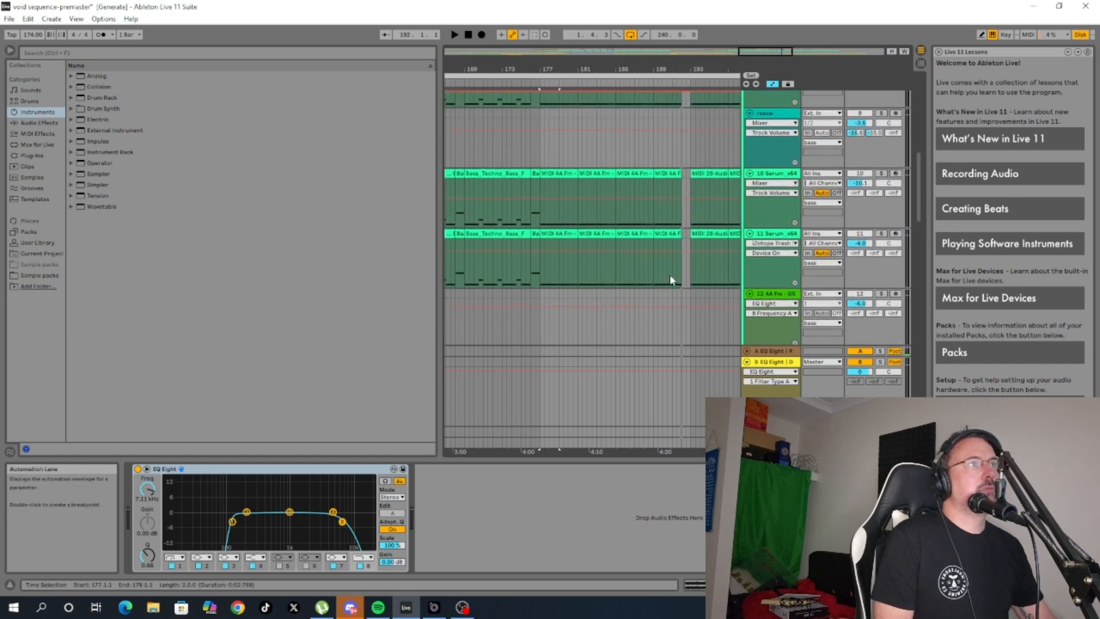
scroll(670, 276, up, 1)
drag(756, 51, 733, 56)
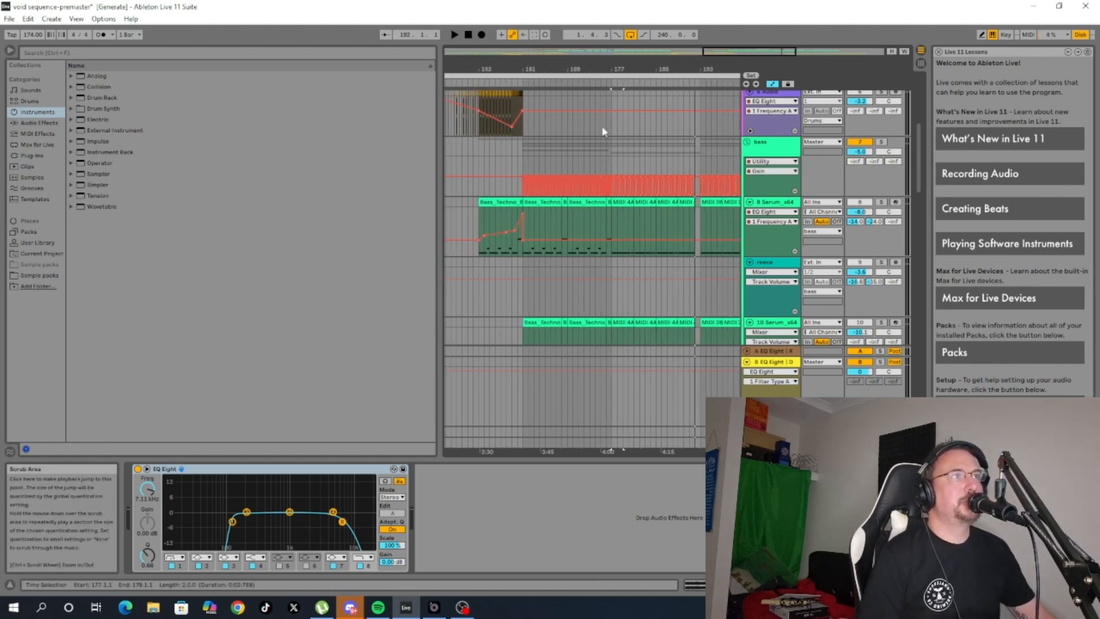
scroll(677, 169, up, 4)
scroll(678, 172, up, 3)
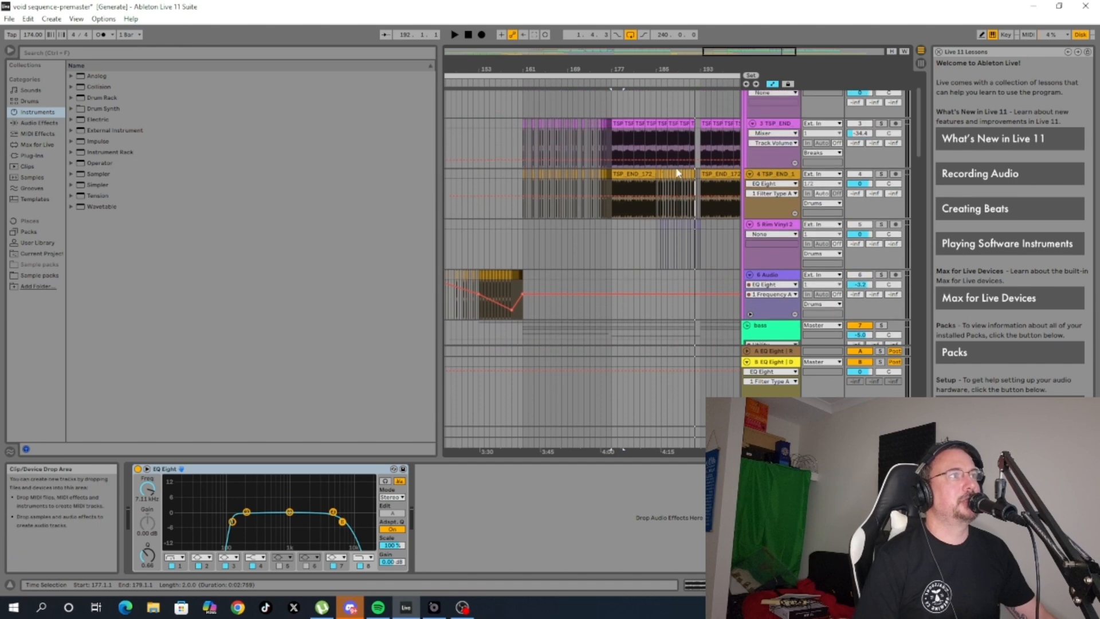
drag(730, 54, 767, 54)
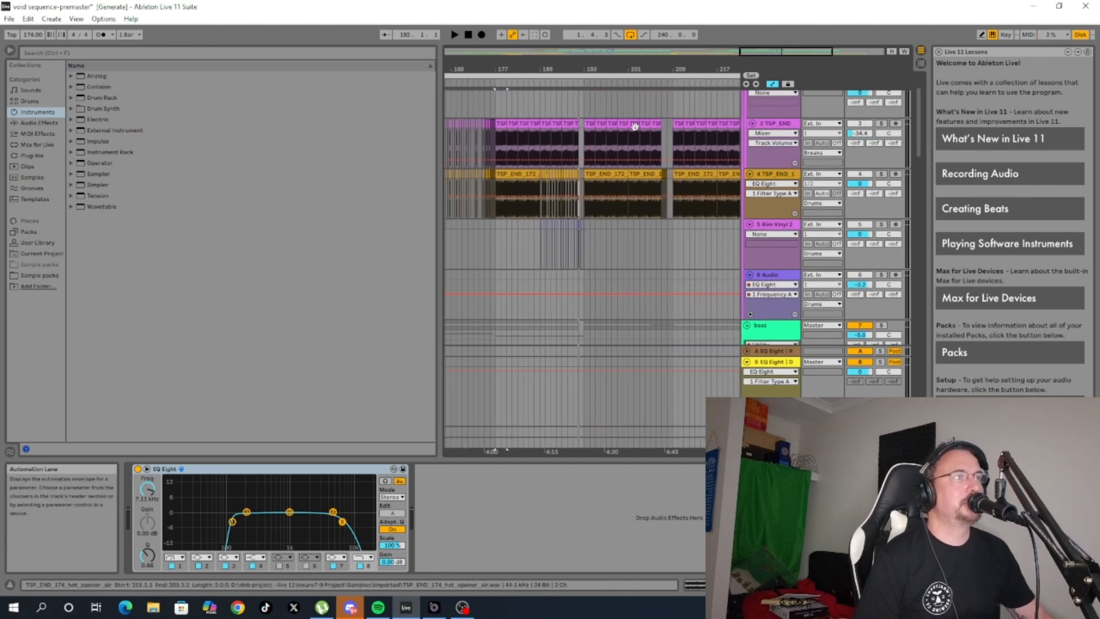
Play the full mix from about bar 193 and review its drum, bass and melody tracks.
scroll(631, 161, down, 10)
scroll(633, 165, up, 8)
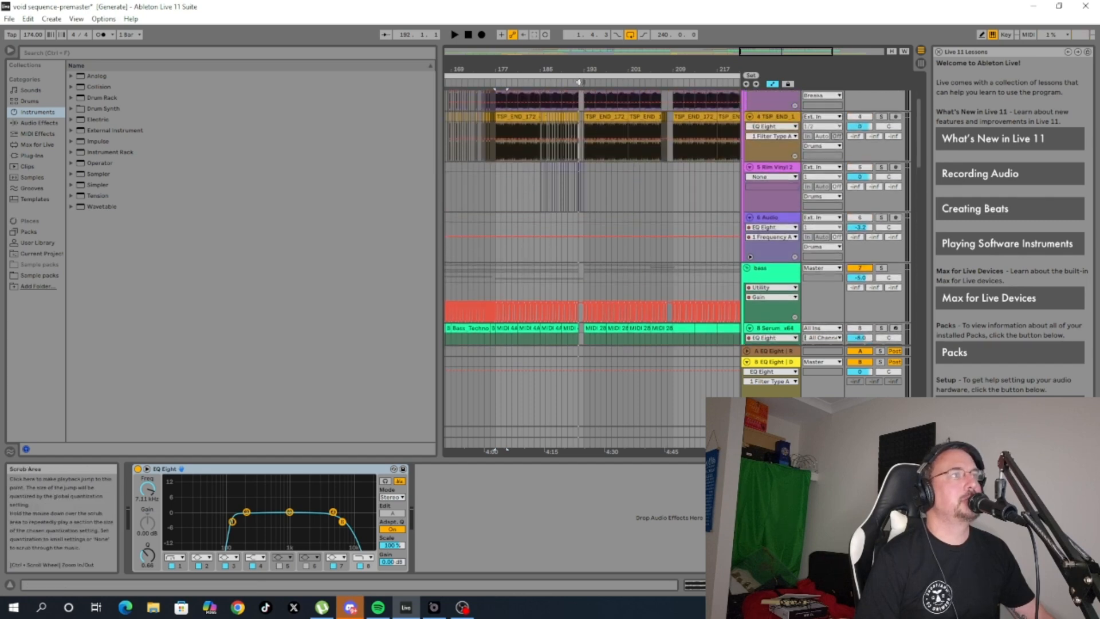
scroll(733, 230, down, 15)
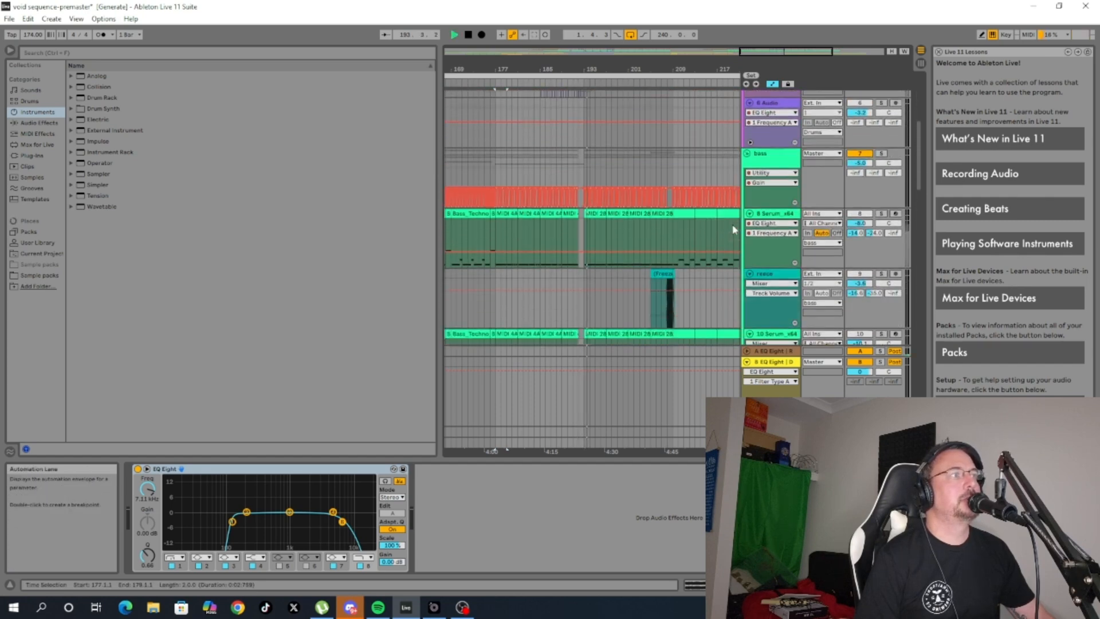
scroll(734, 229, down, 8)
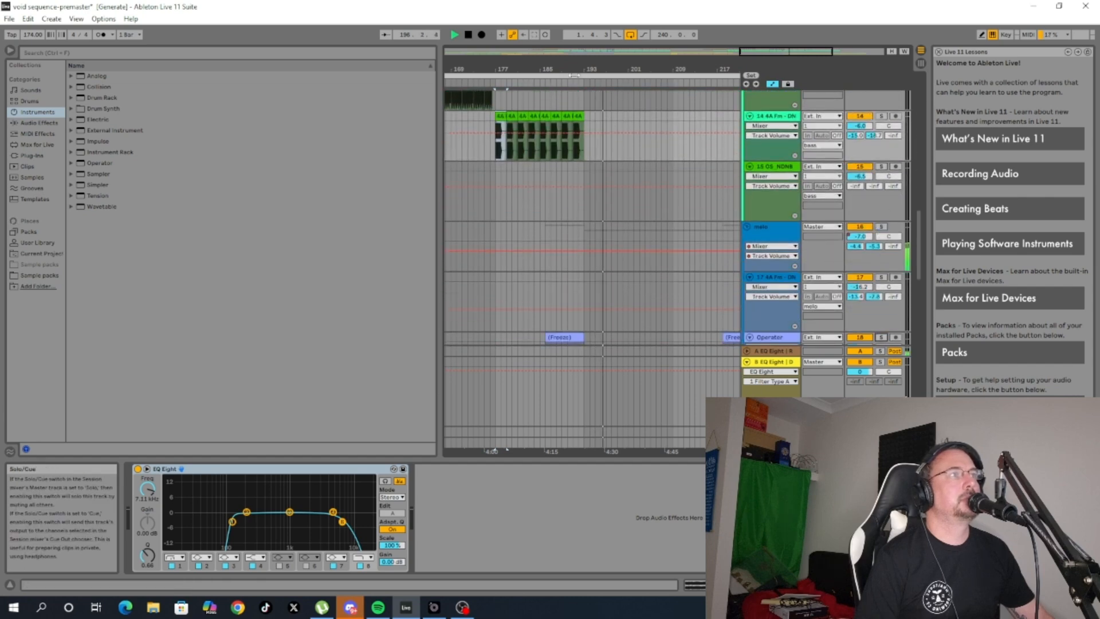
scroll(590, 152, up, 8)
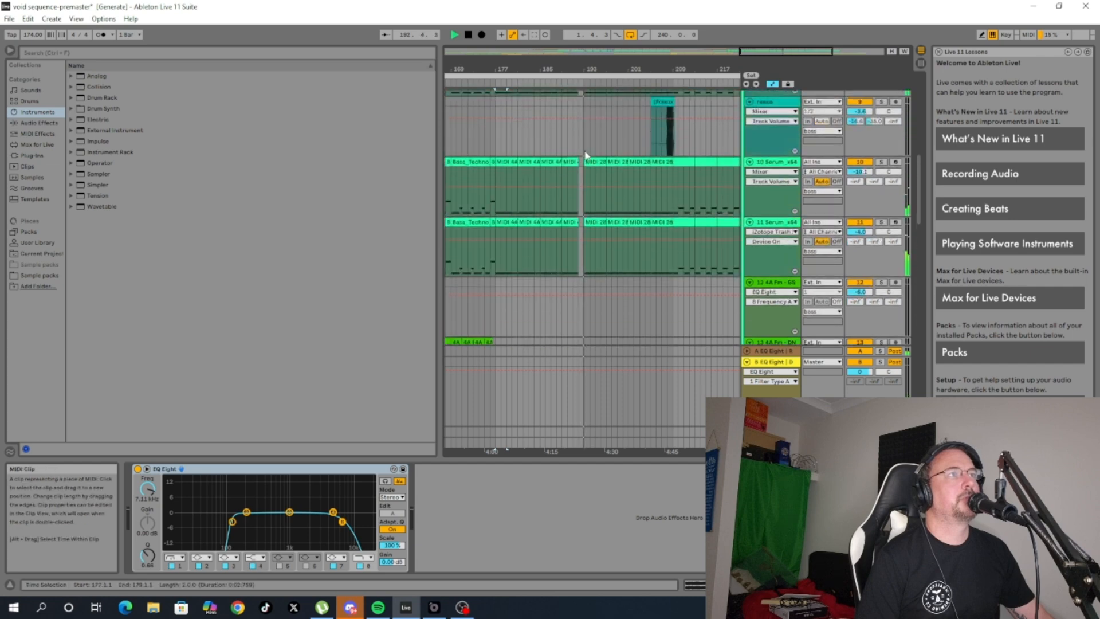
scroll(586, 155, up, 3)
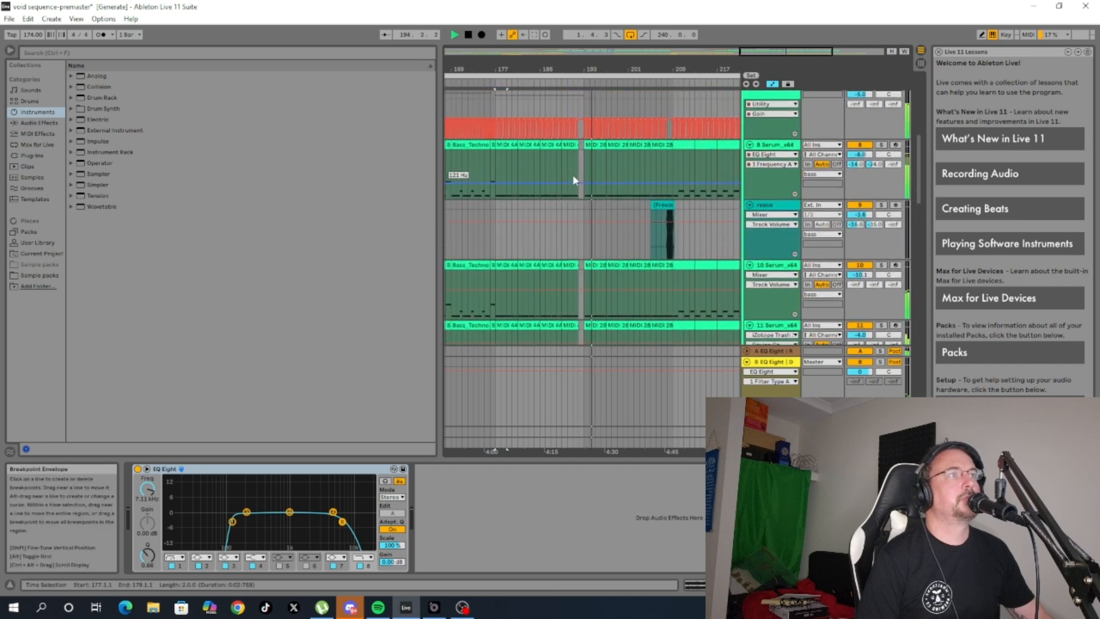
Locate the reece track's frozen fill and show the clip from bar 205 to 209.
mouse_move(762, 52)
mouse_down()
mouse_move(727, 48)
mouse_move(755, 52)
mouse_up()
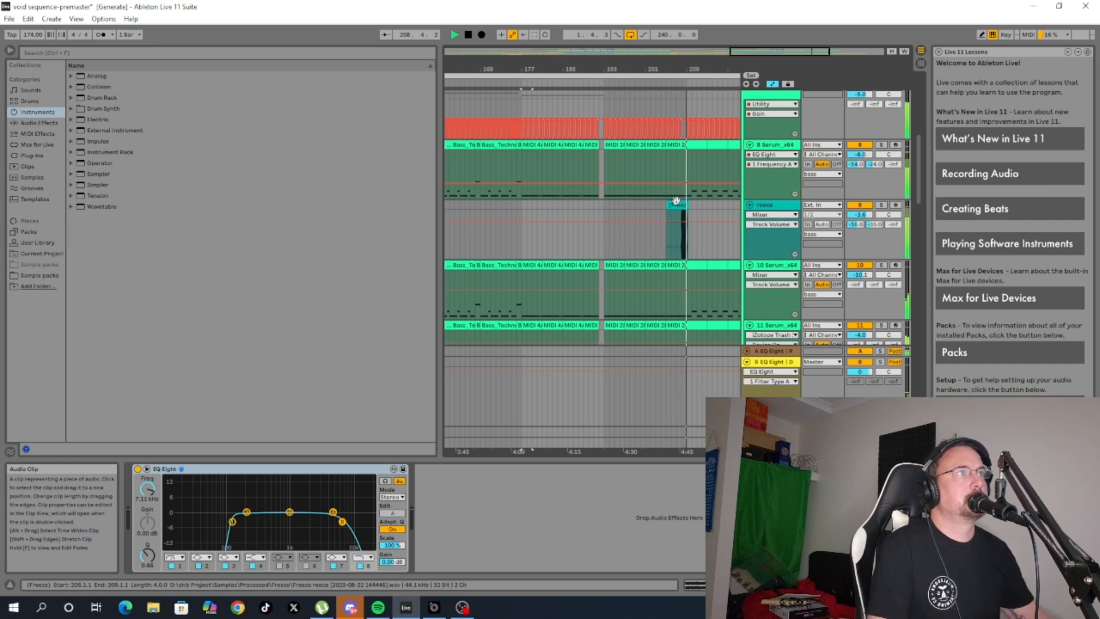
click(778, 206)
double_click(666, 210)
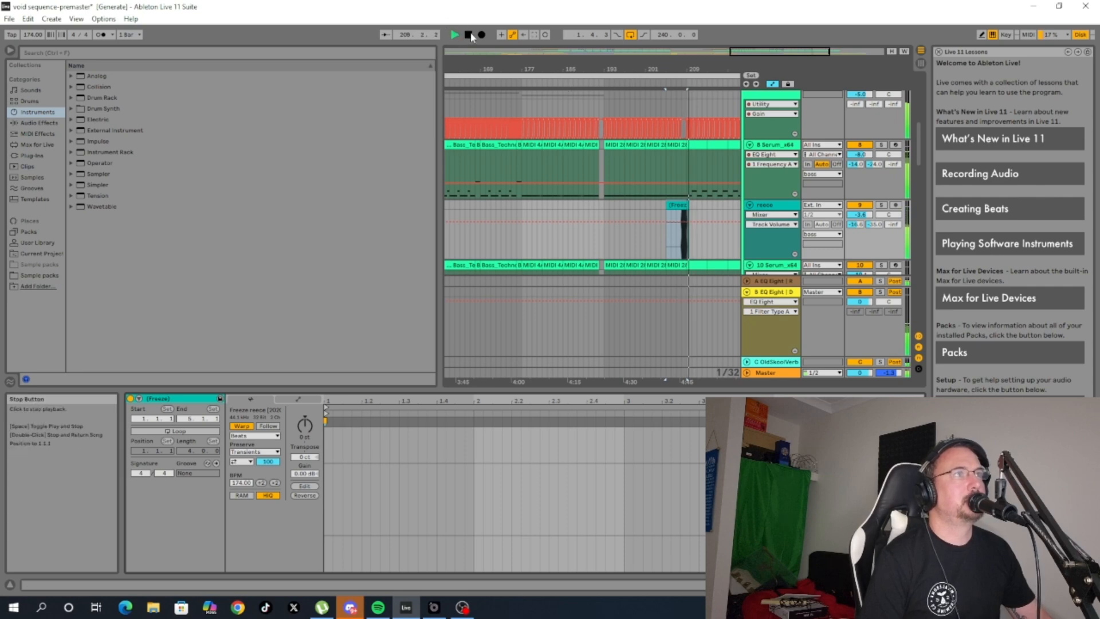
Select the blue Serum_x64 melody track 21 and audition the section from about bar 193, where its frozen clips start.
scroll(683, 202, down, 6)
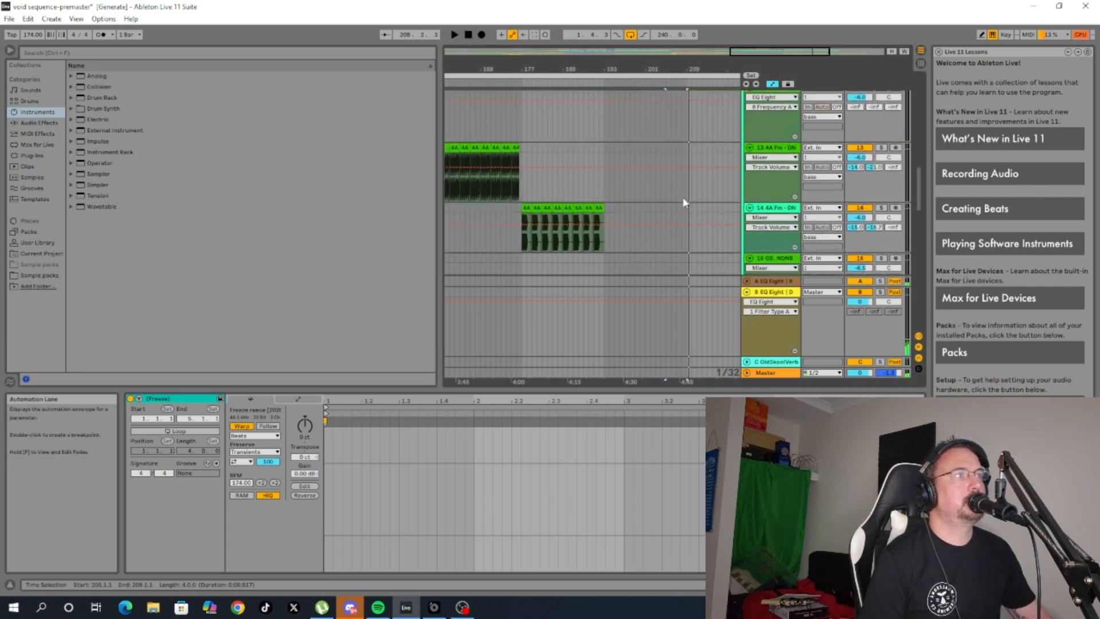
scroll(684, 201, down, 8)
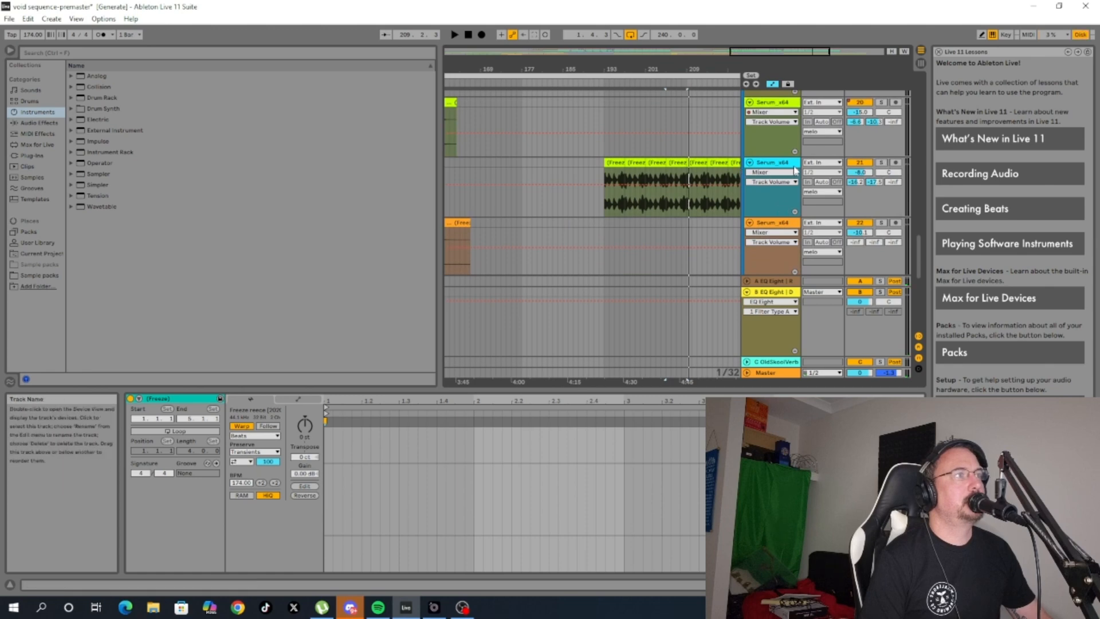
click(769, 164)
click(602, 89)
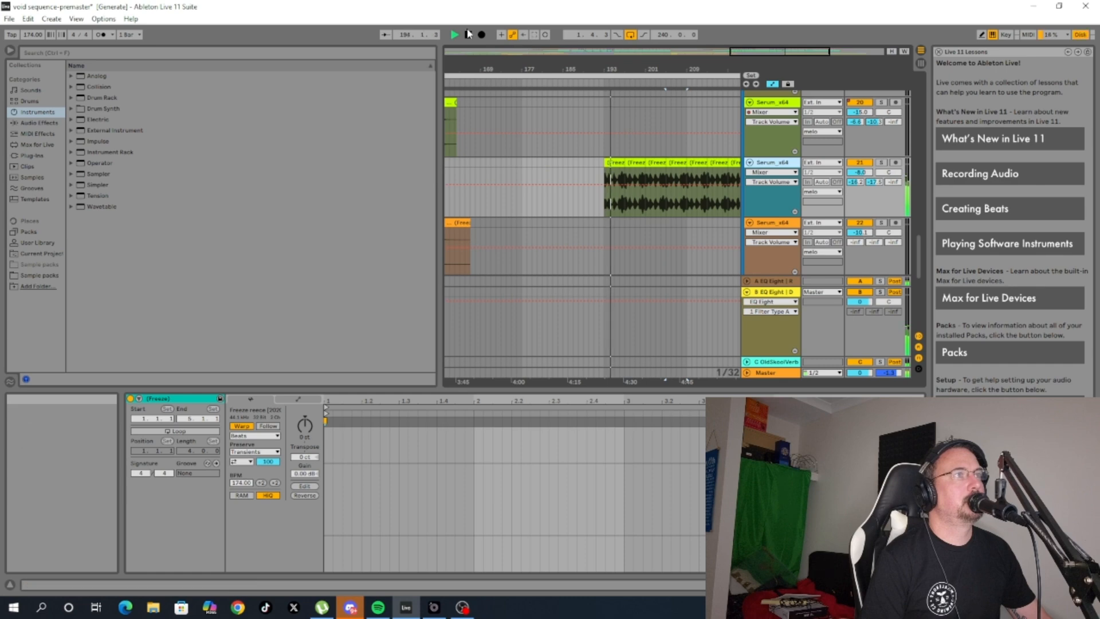
key(space)
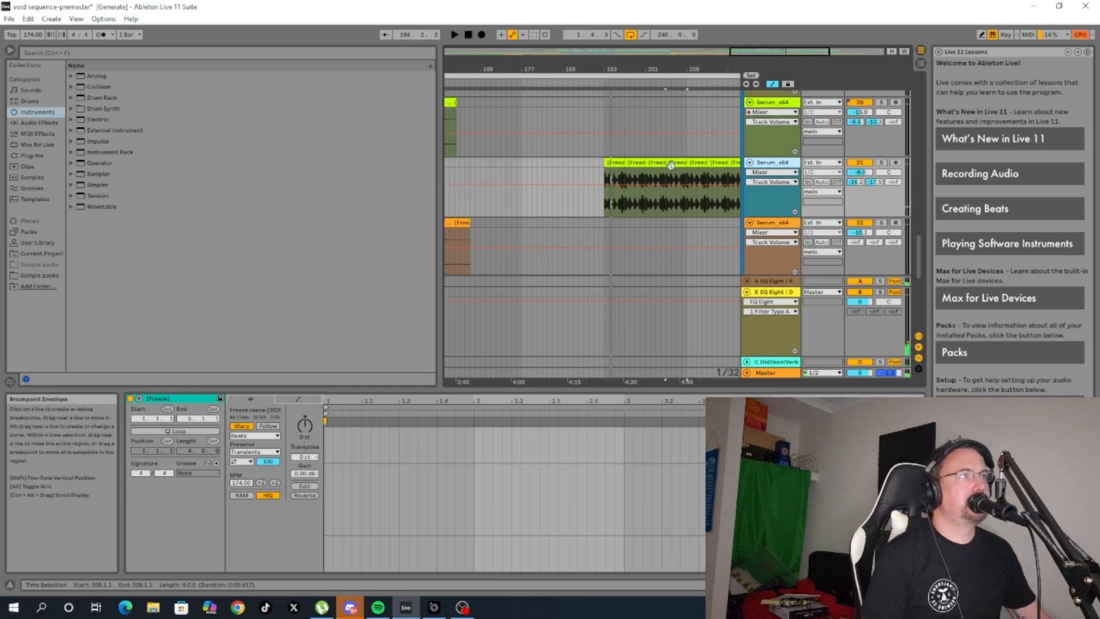
Review the bass tracks over about bars 161 to 225 and play the section from about bar 208.
drag(759, 52, 802, 46)
scroll(699, 161, up, 10)
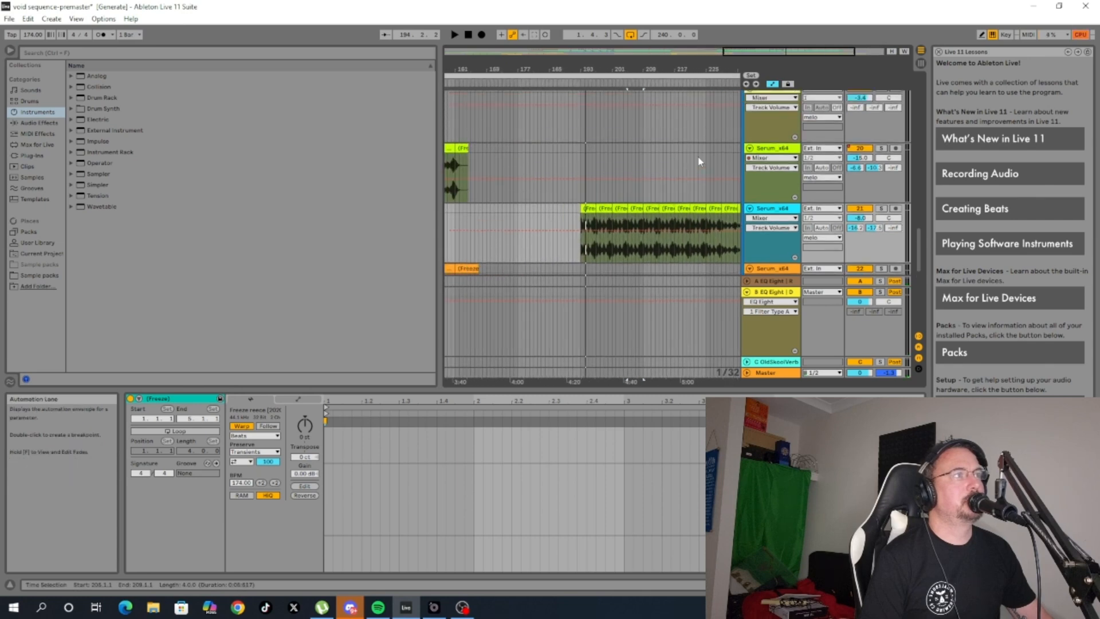
scroll(699, 162, up, 8)
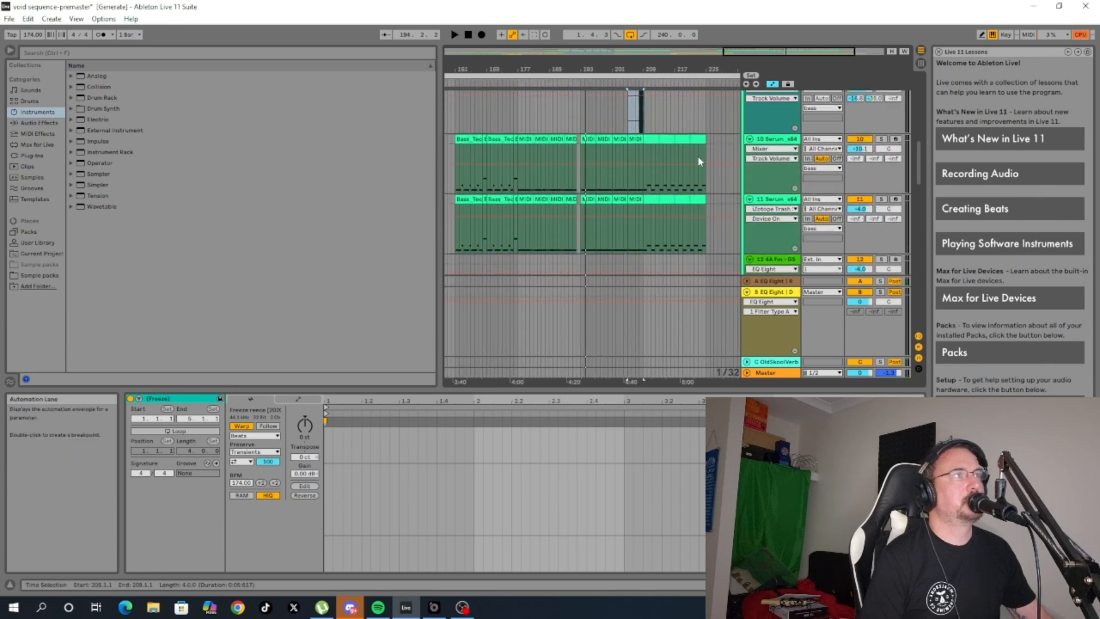
scroll(699, 161, up, 2)
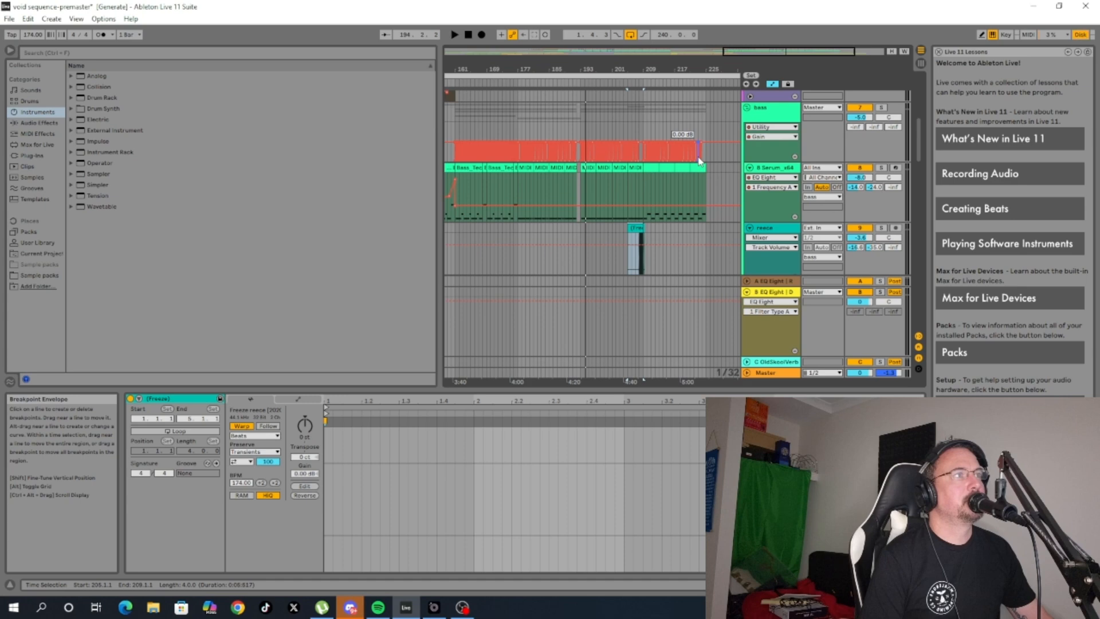
scroll(662, 181, down, 3)
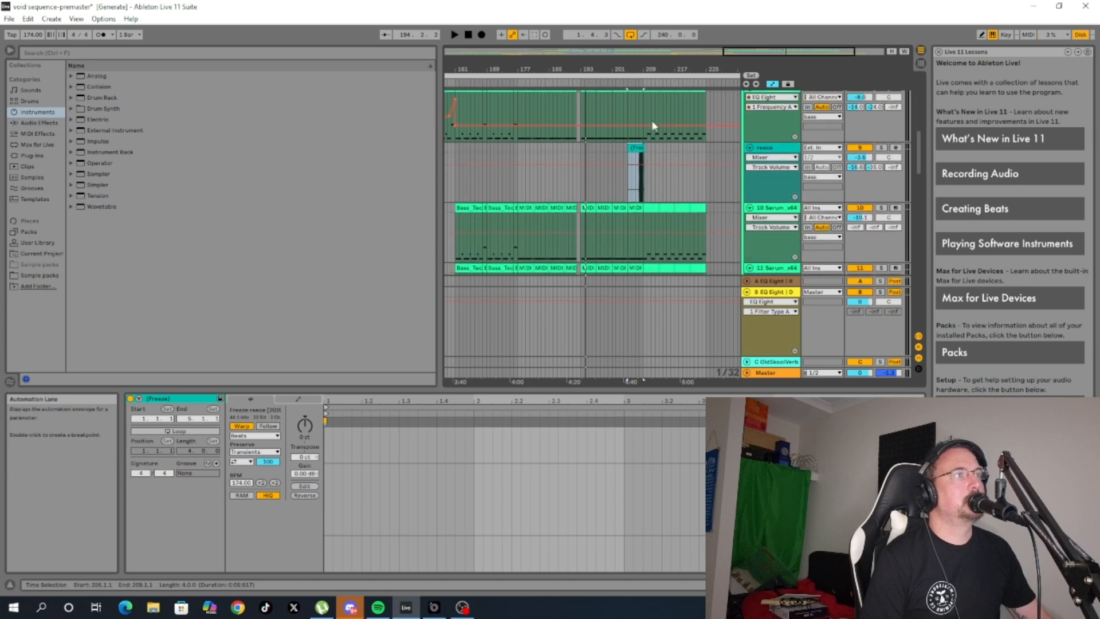
scroll(645, 132, up, 3)
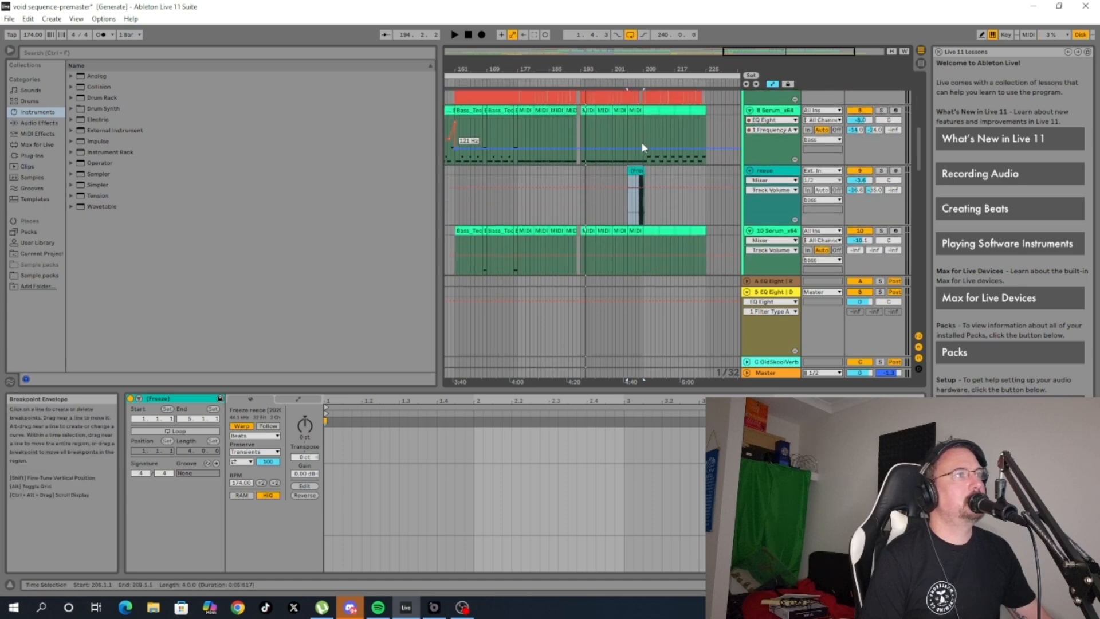
click(639, 84)
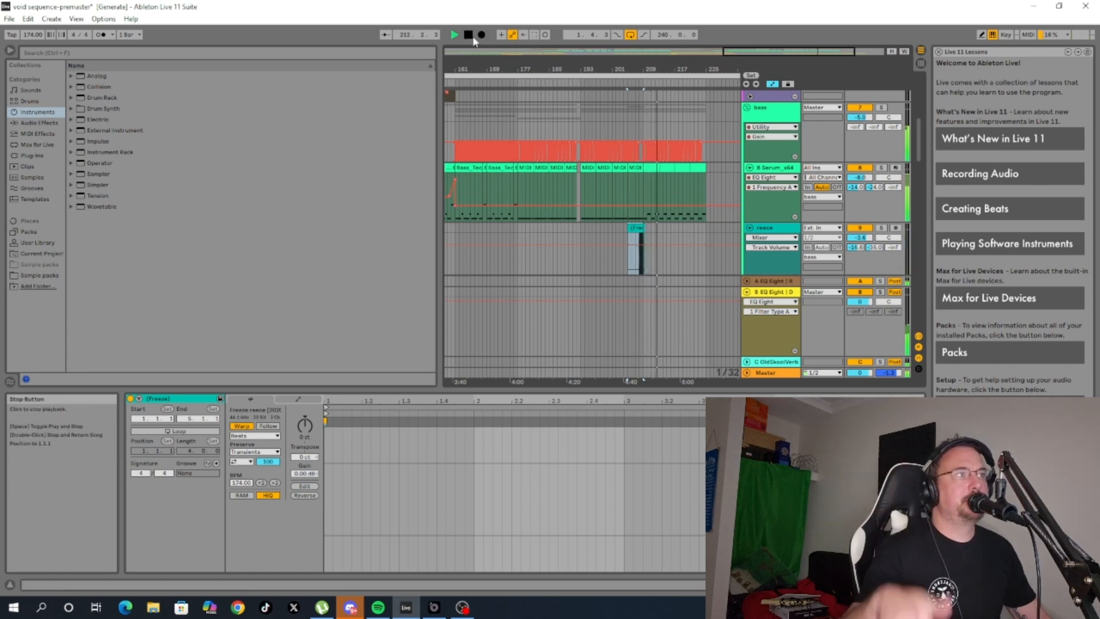
Examine the bass, frozen Serum melody and TSP_END drum tracks while the section after bar 209 plays.
scroll(621, 164, down, 5)
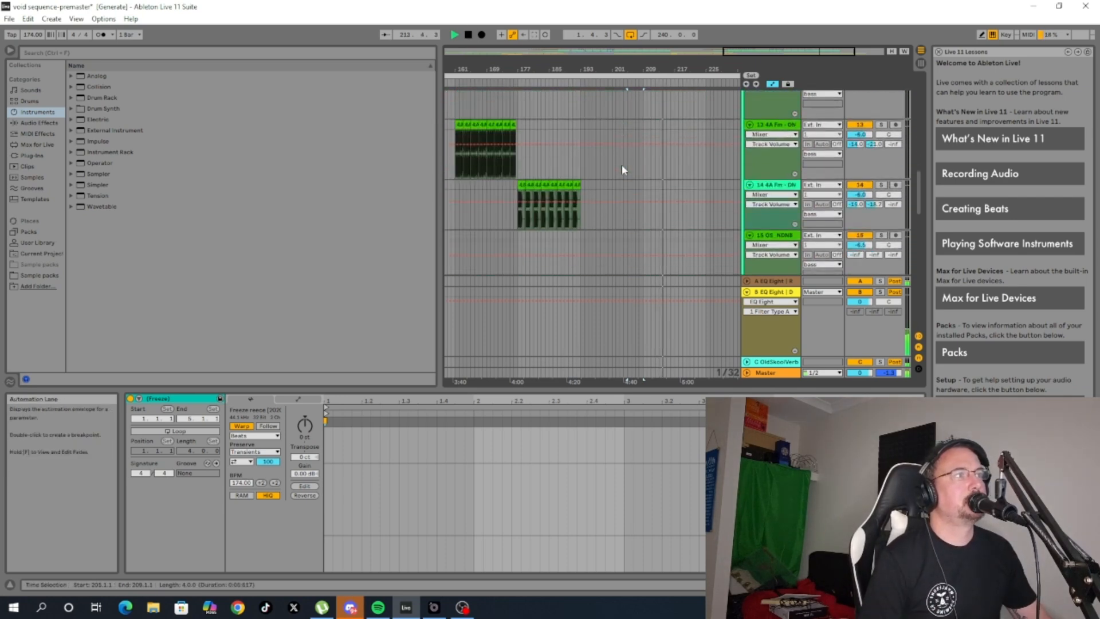
scroll(621, 164, down, 8)
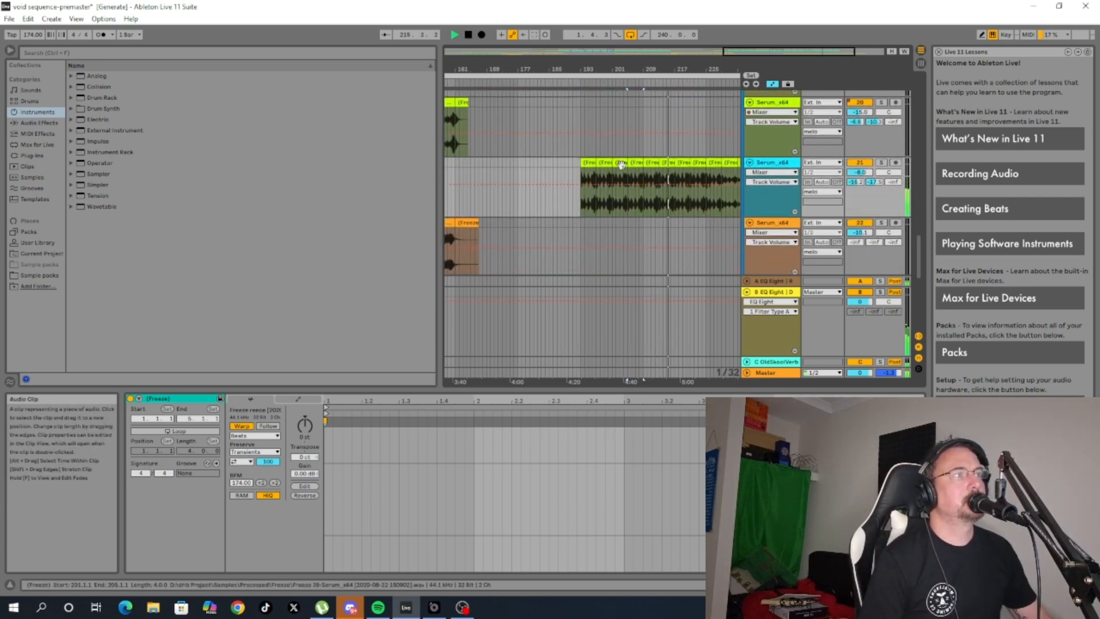
scroll(622, 165, up, 8)
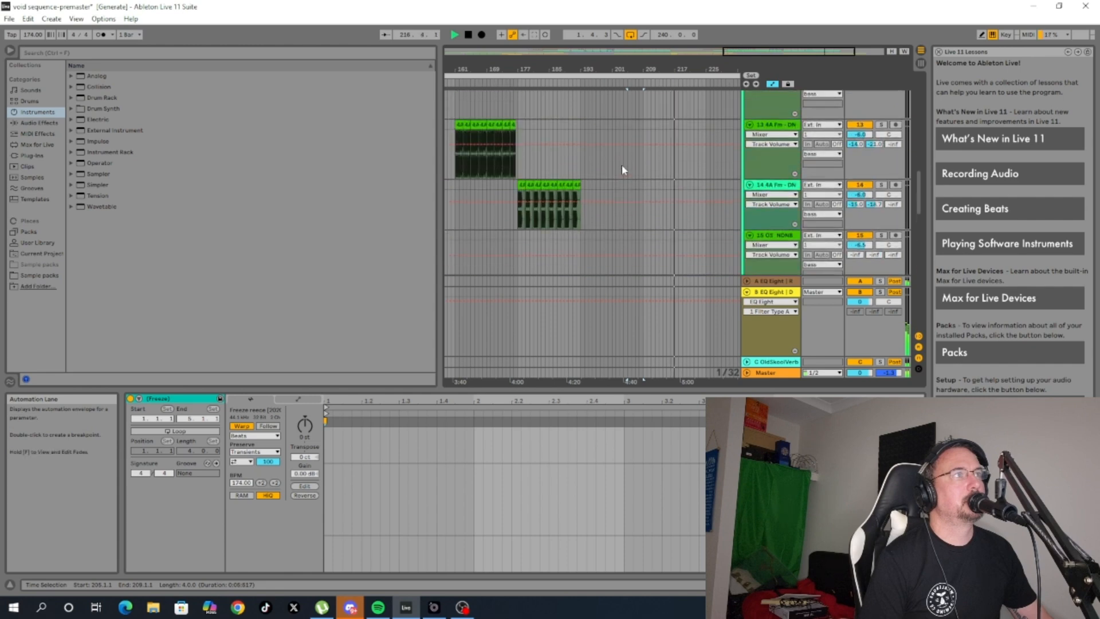
scroll(623, 169, up, 10)
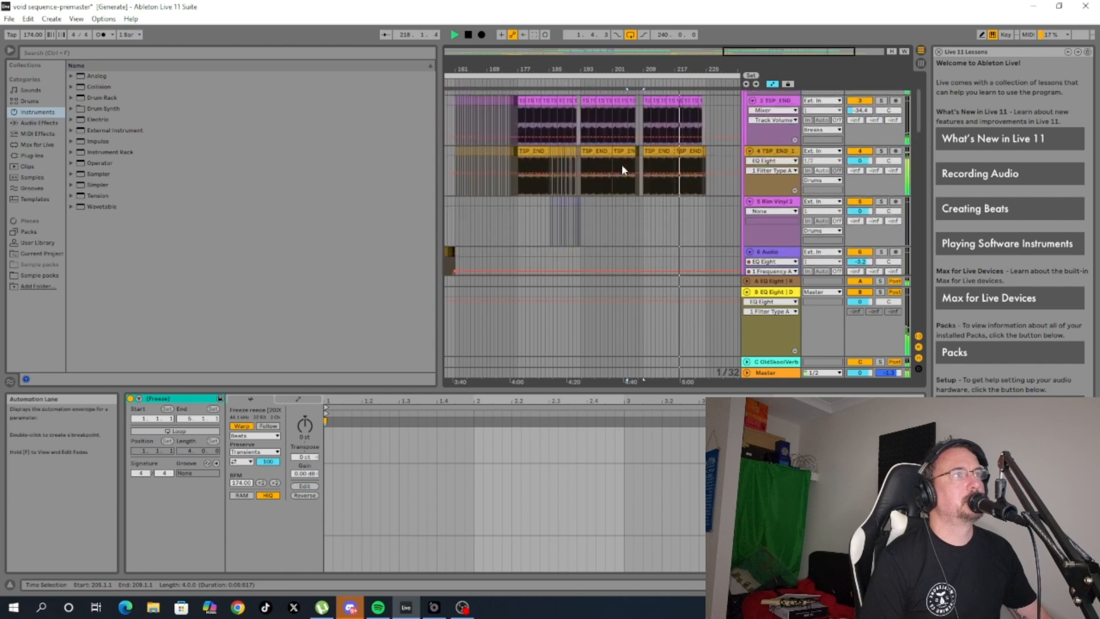
scroll(621, 164, up, 3)
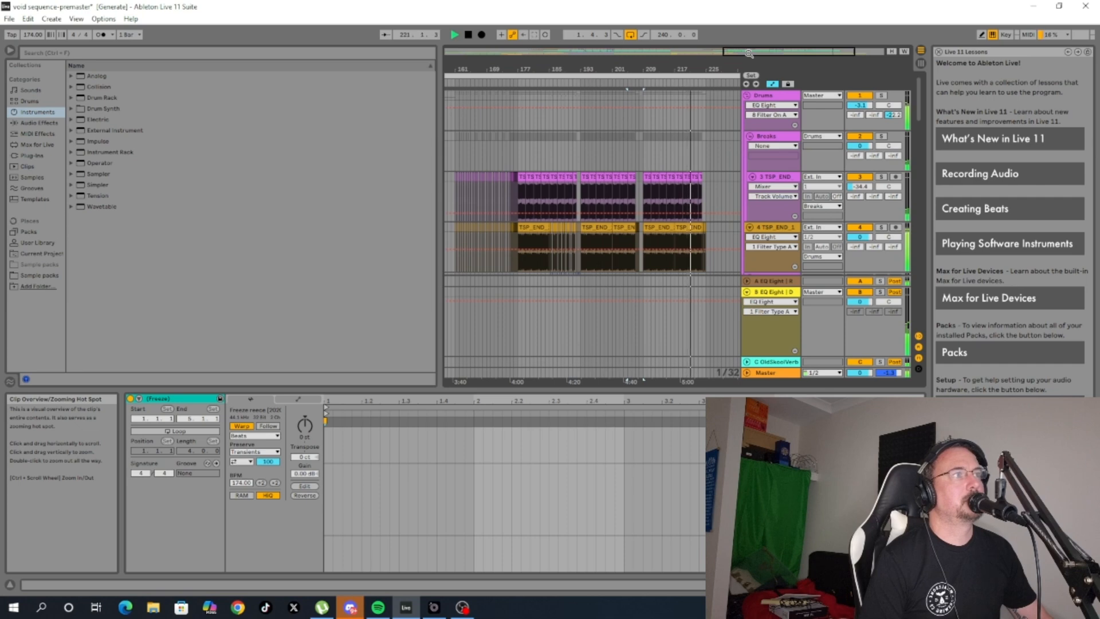
Zoom out to about bars 145 to 241 and check where the drum, bass and melody clips end.
drag(750, 53, 749, 38)
scroll(670, 168, down, 5)
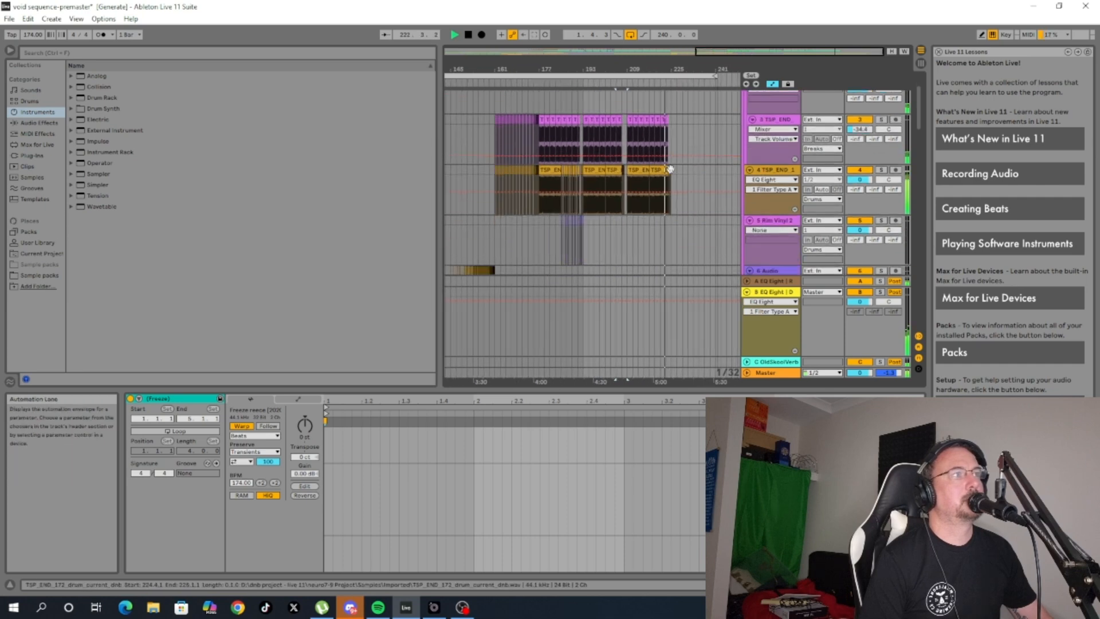
scroll(672, 173, down, 10)
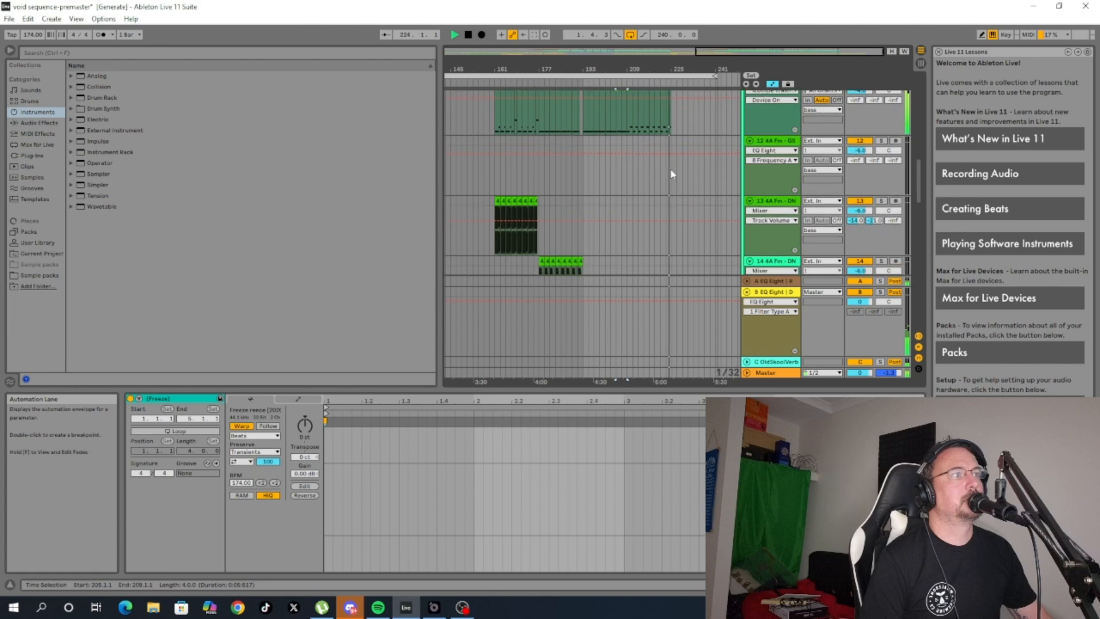
scroll(672, 171, down, 8)
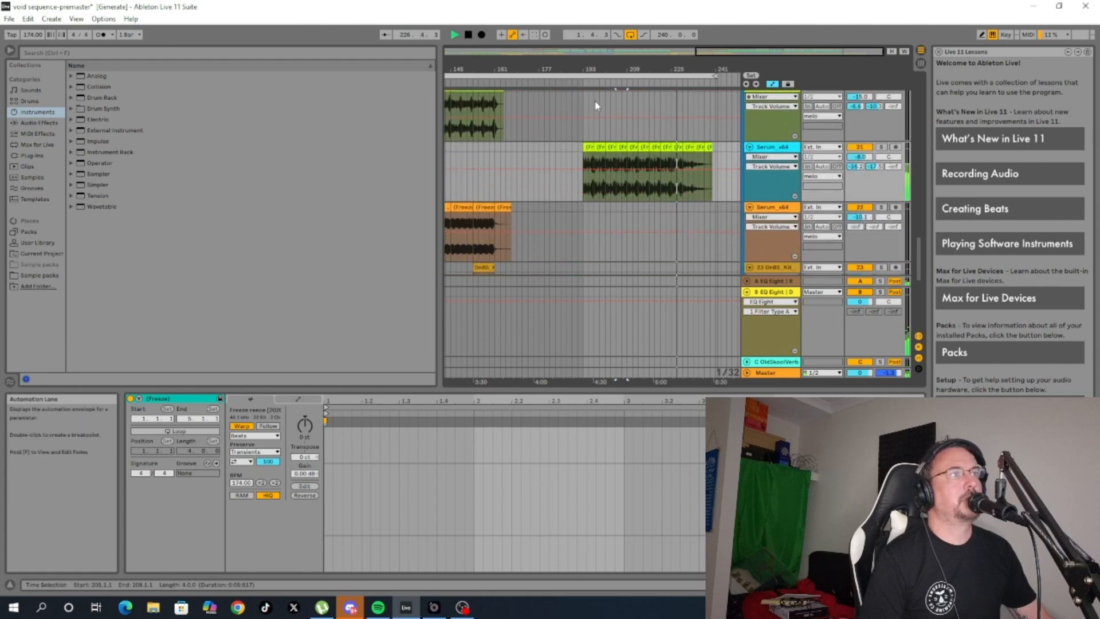
Inspect the last four frozen clips on Serum track 21, from about bar 225 to 240.
click(678, 149)
click(689, 148)
click(700, 148)
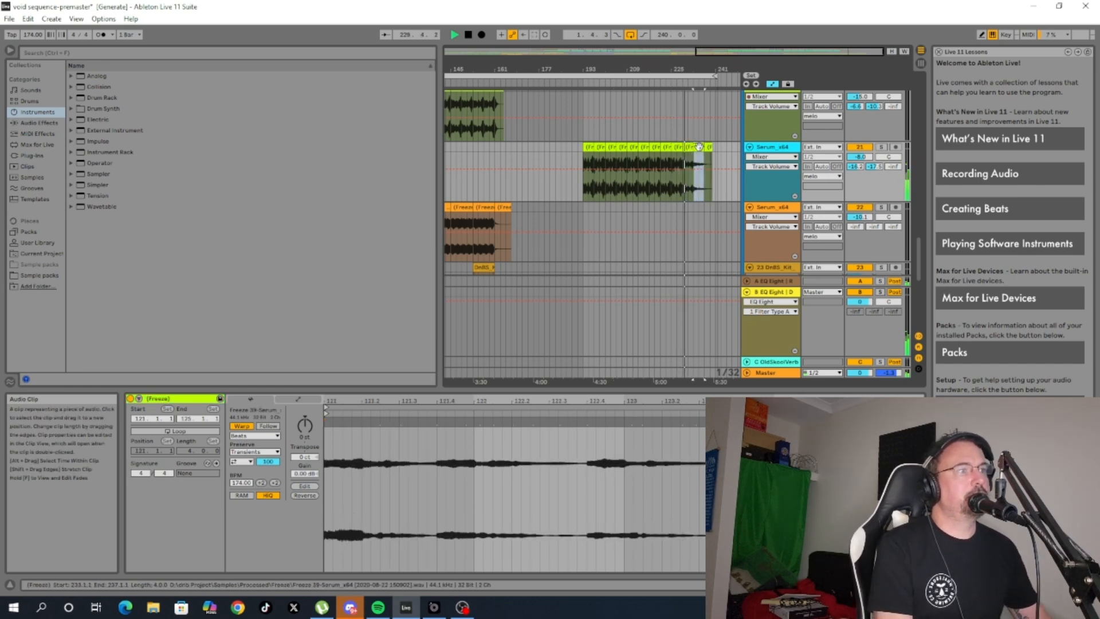
click(710, 147)
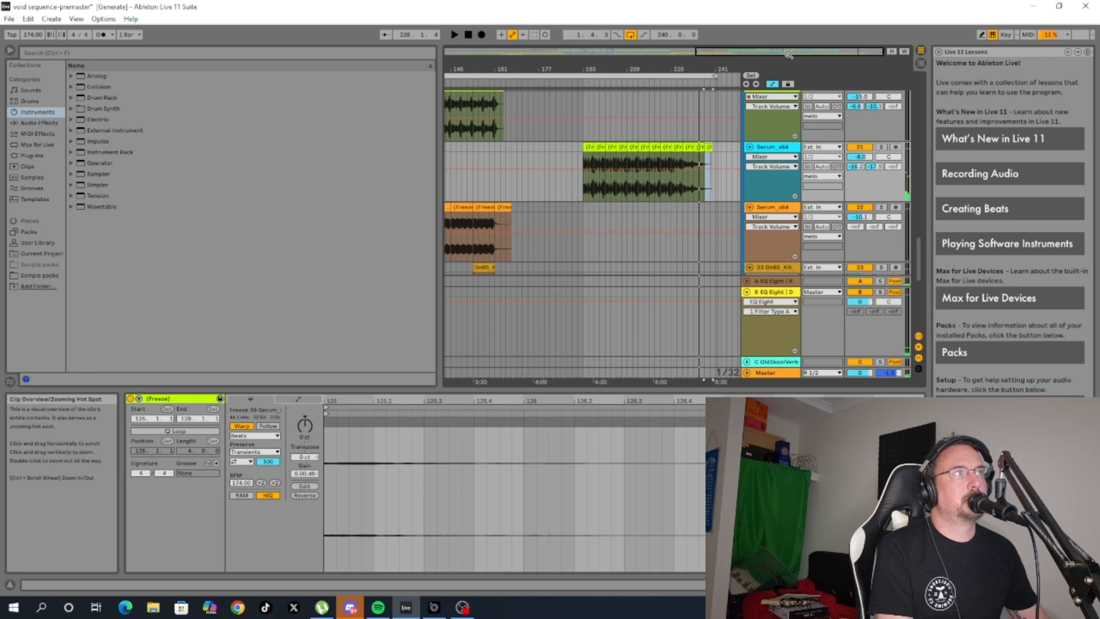
Show the whole arrangement and review the melody, Operator and drum tracks from beginning to end.
drag(789, 53, 653, 32)
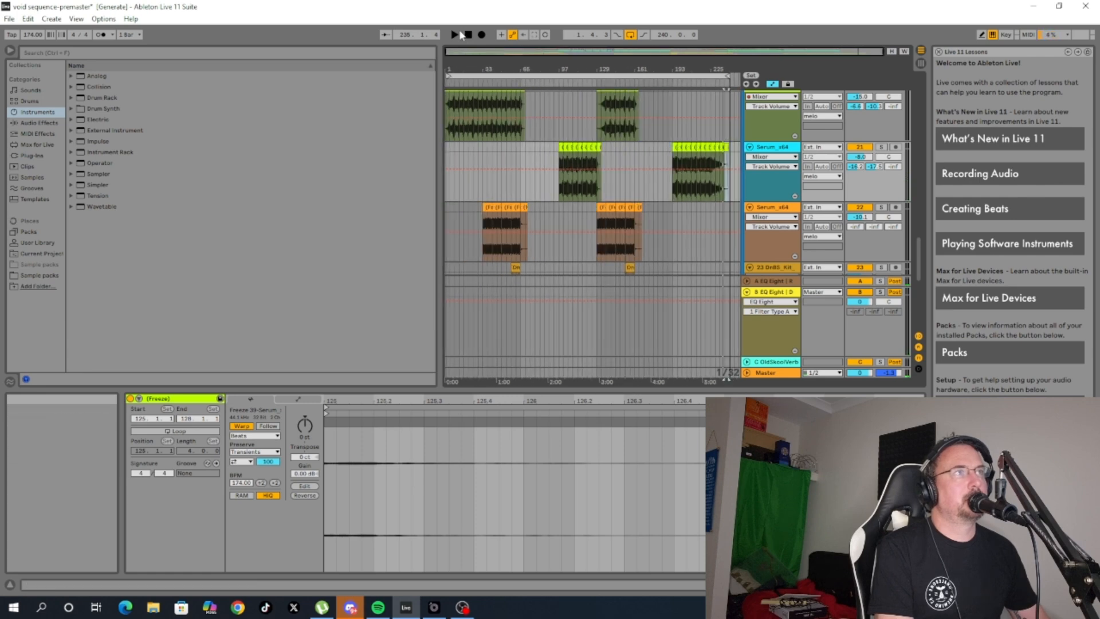
scroll(483, 165, up, 4)
scroll(484, 162, up, 10)
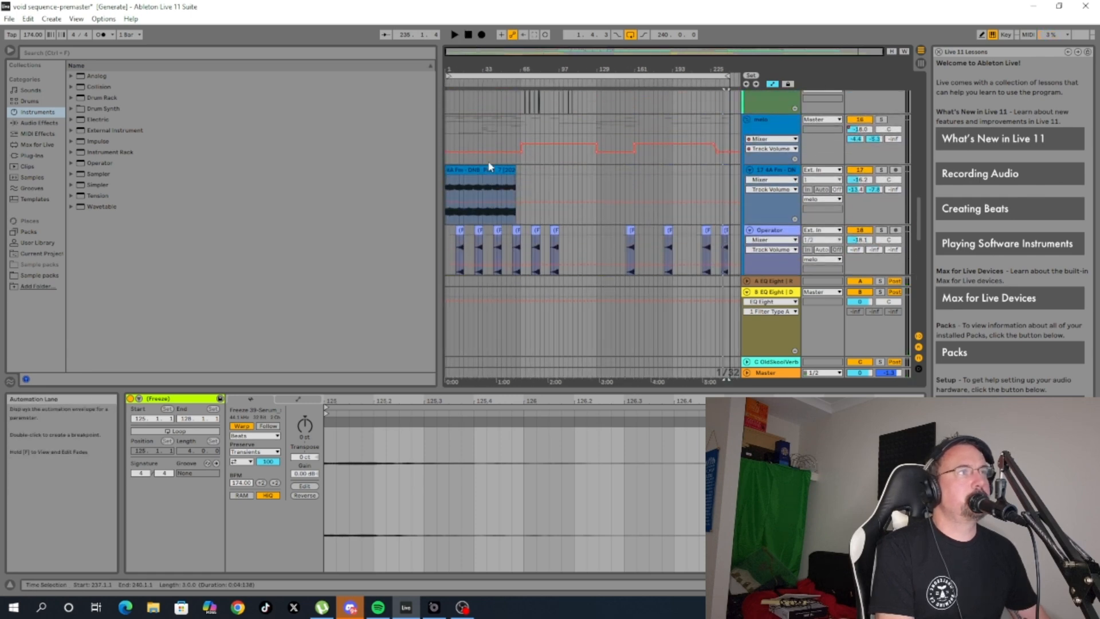
scroll(489, 166, up, 10)
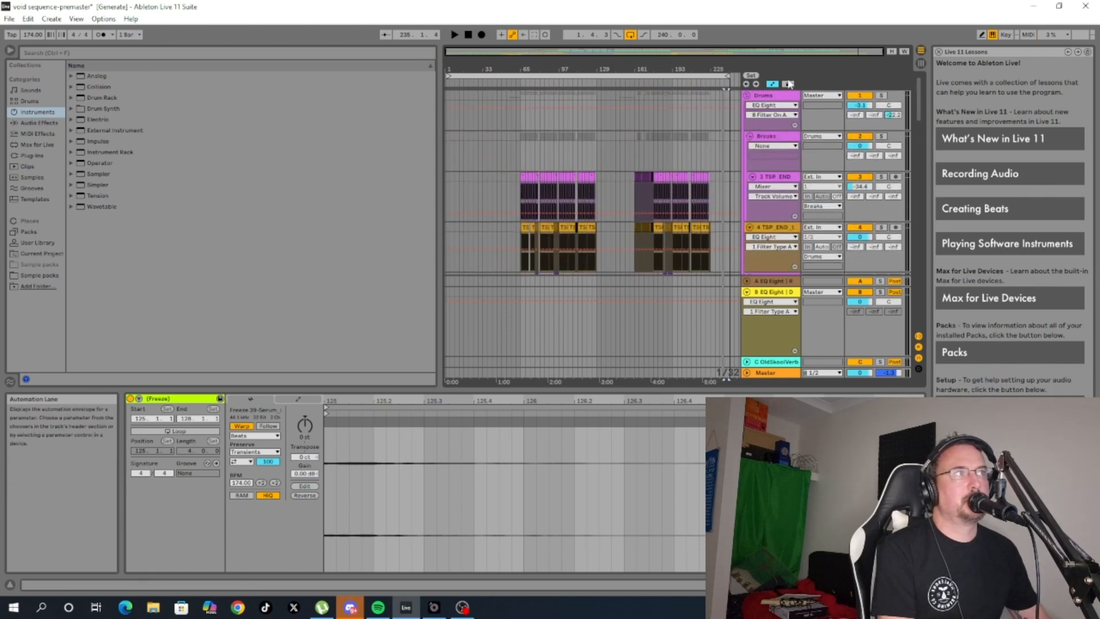
Solo the Drums group and play it from about bar 63, checking its levels in the Session View mixer.
double_click(773, 96)
click(157, 470)
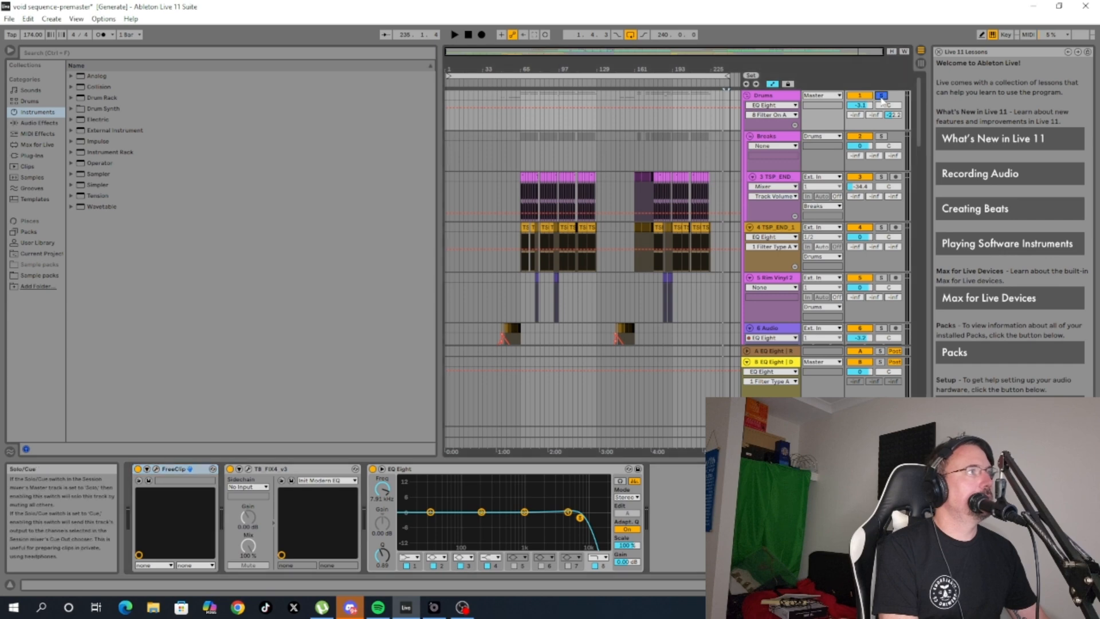
key(Tab)
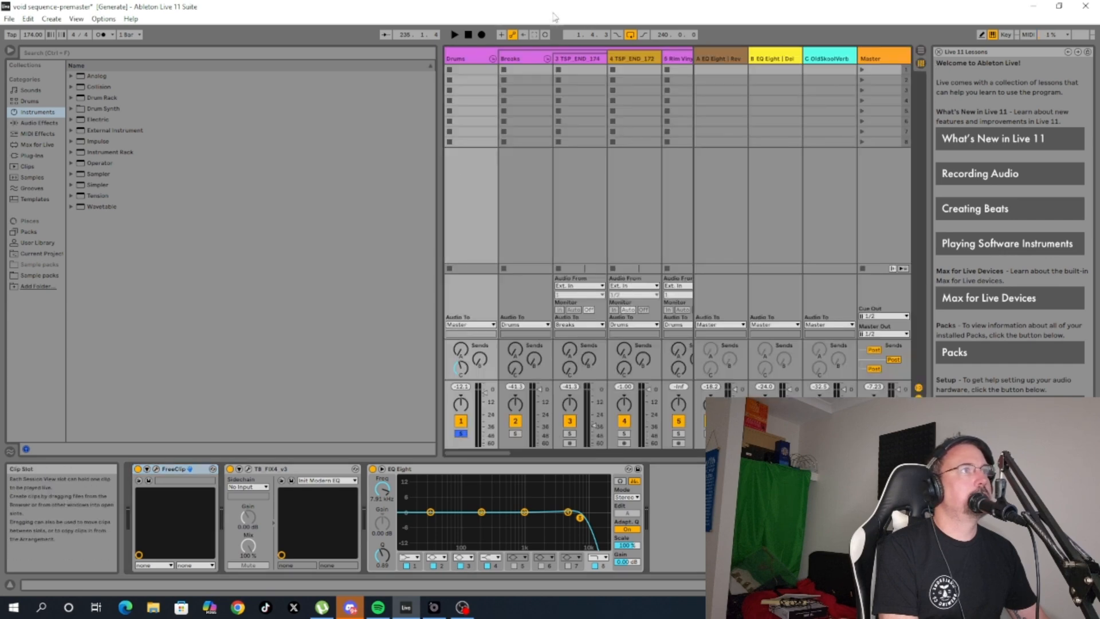
click(454, 35)
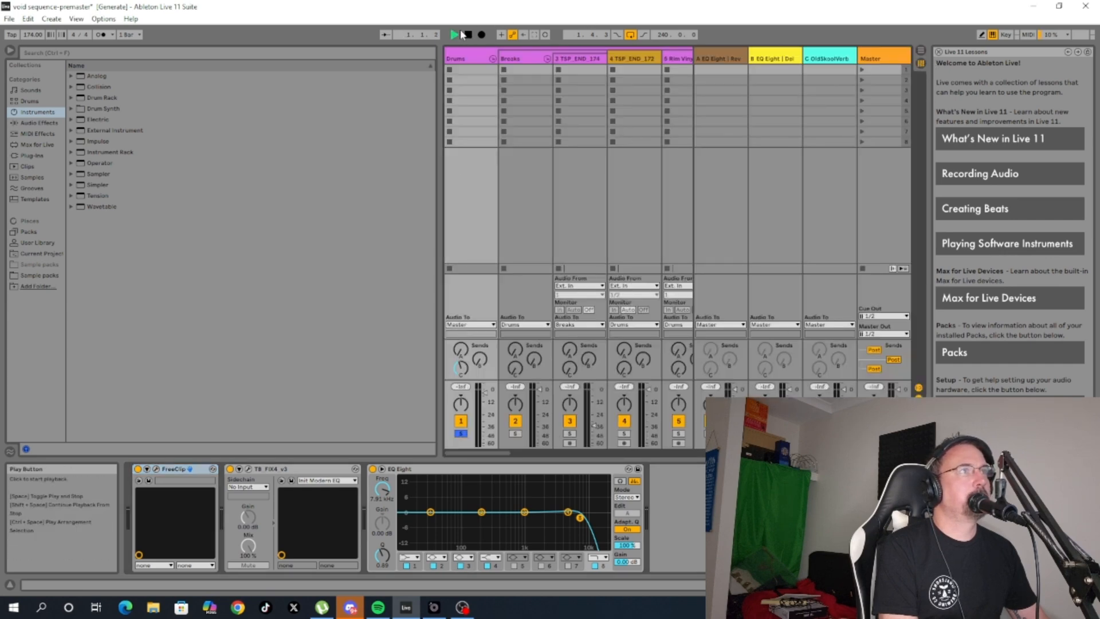
click(920, 50)
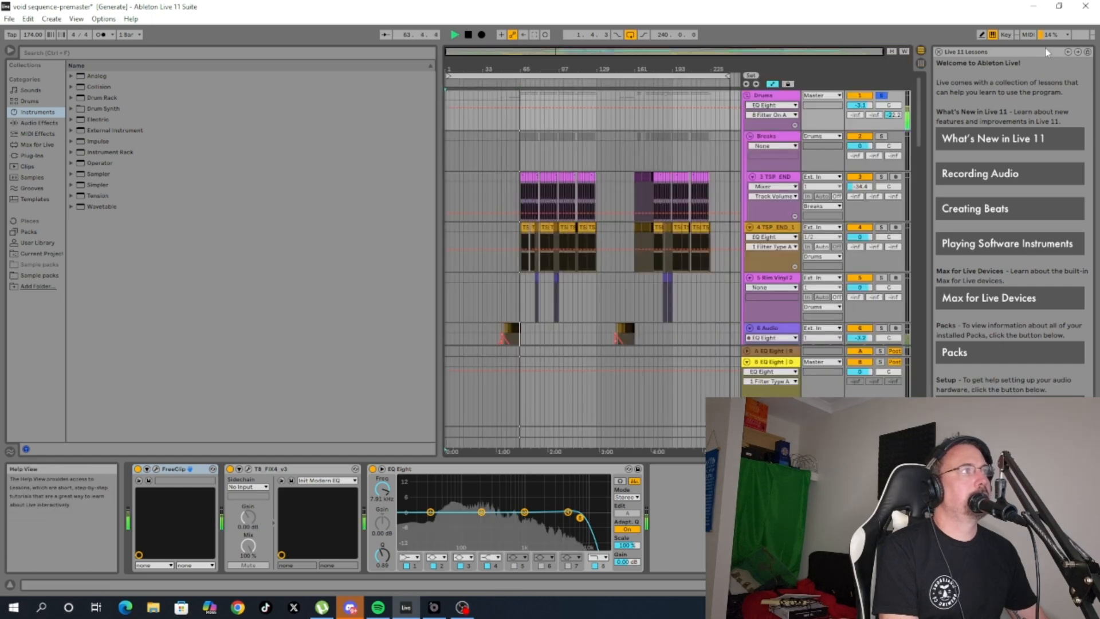
click(922, 61)
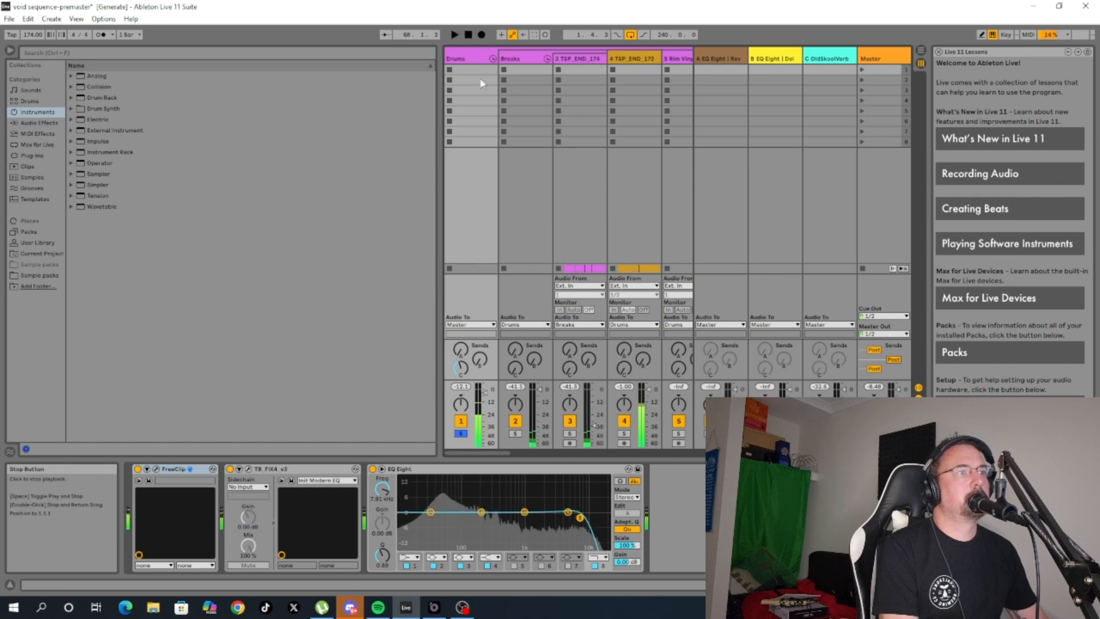
key(space)
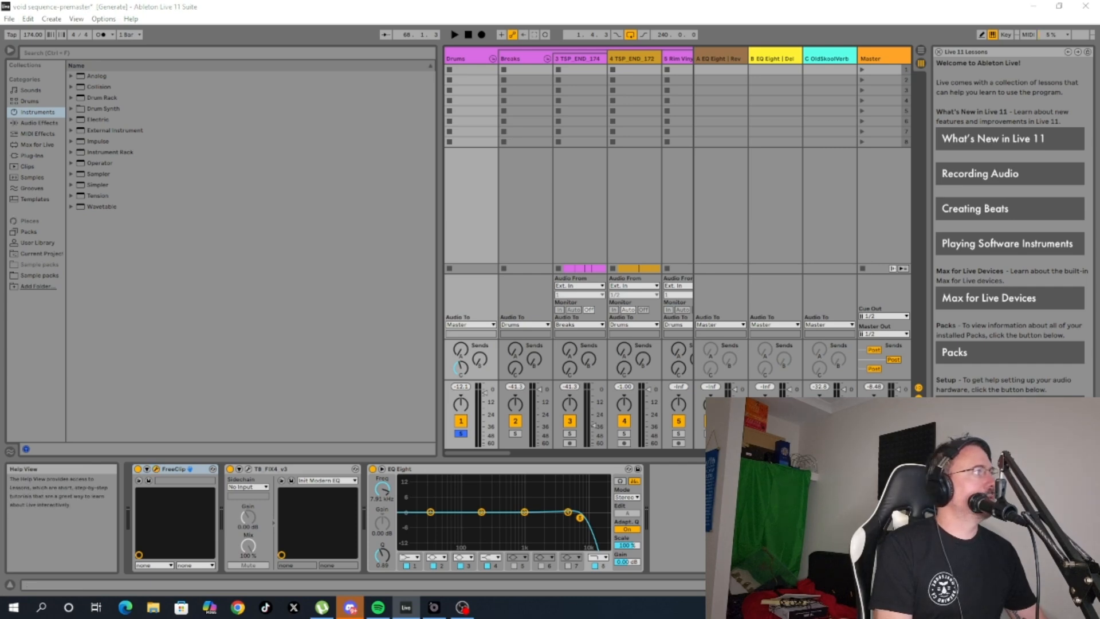
Examine the FreeClip soft clip, gain and output settings on the Drums group and return to the Arrangement View.
drag(1099, 64, 451, 67)
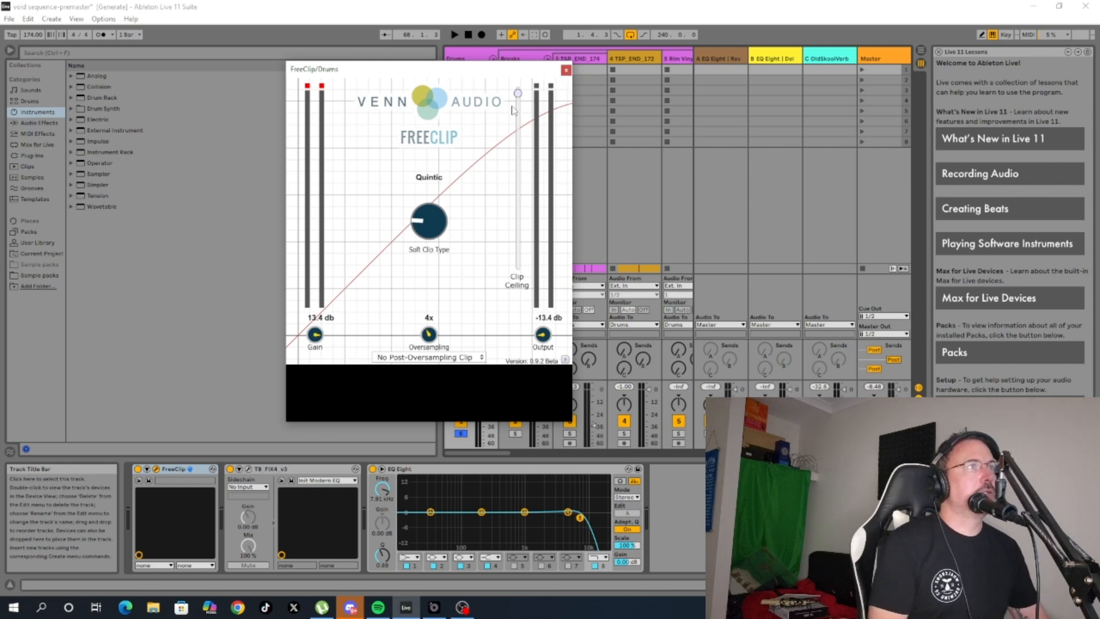
click(565, 71)
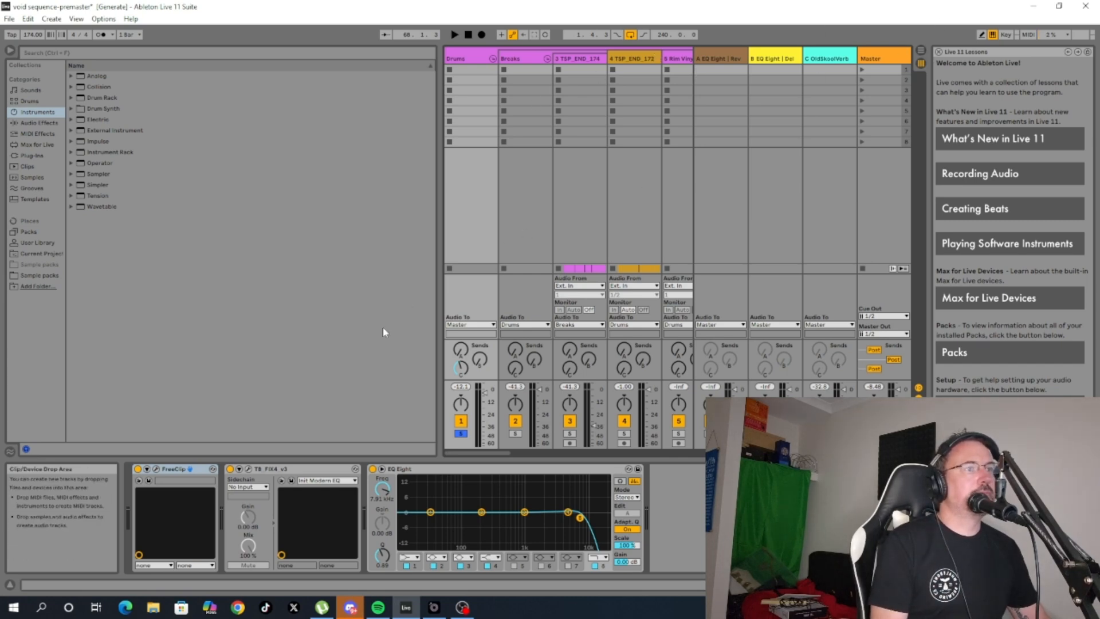
click(921, 51)
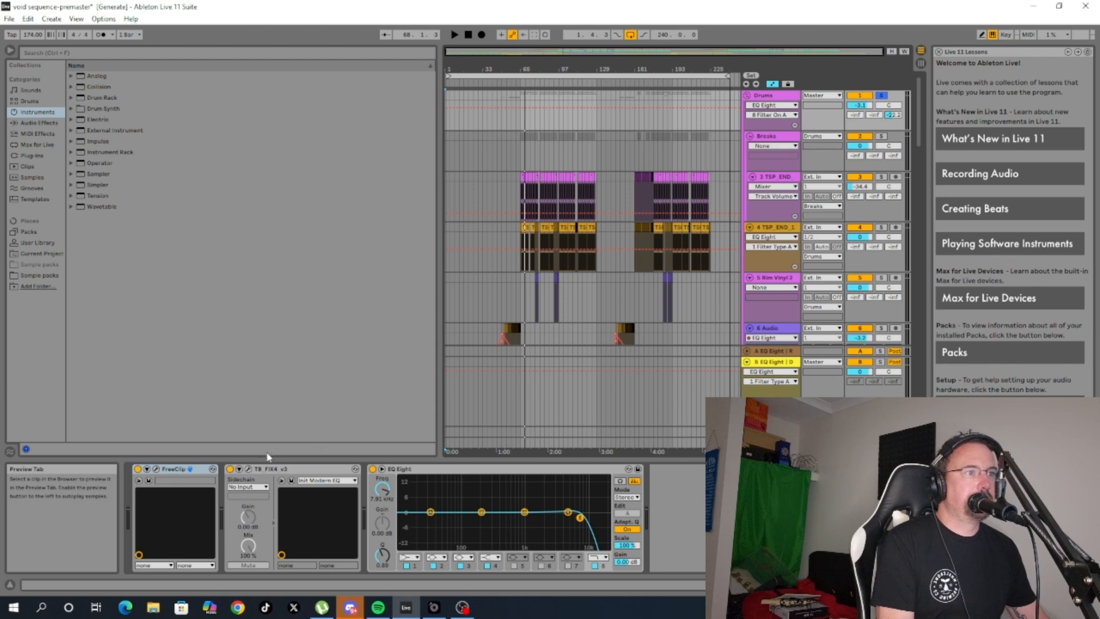
Examine the dynamic EQ curve and band 4 settings of TB_FIX4 v3 on the Drums group, and close the plug-in.
click(250, 470)
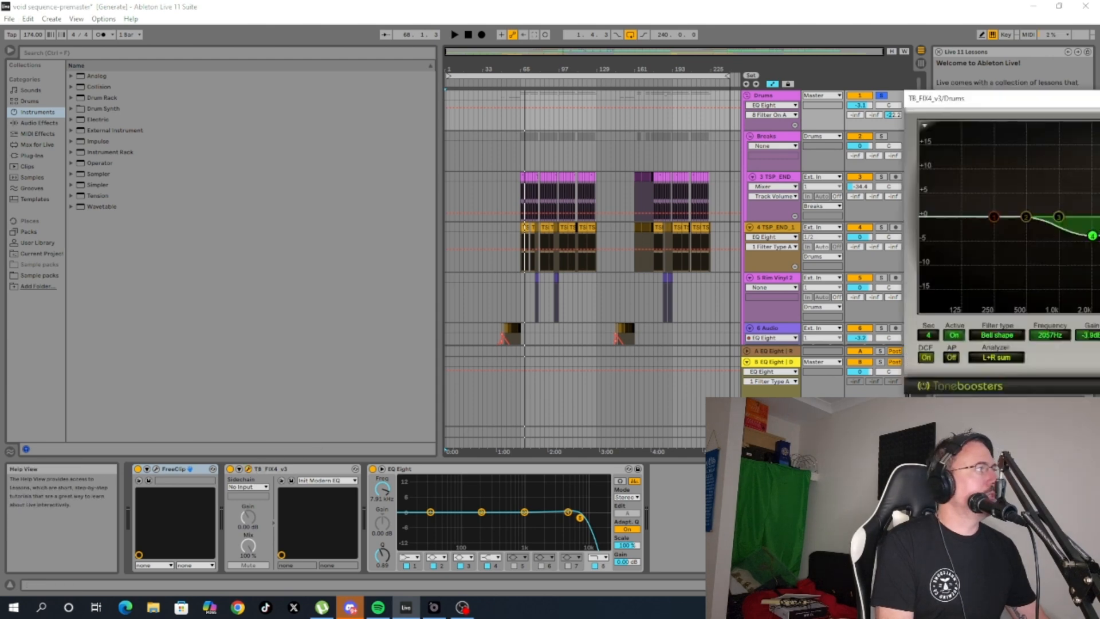
drag(946, 99, 399, 148)
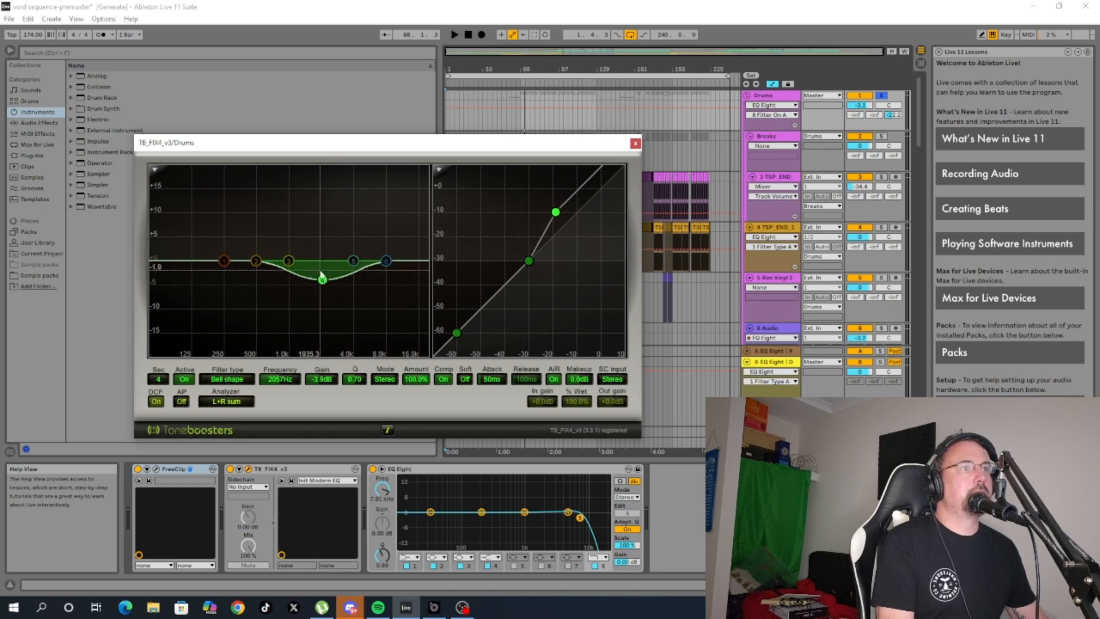
click(637, 143)
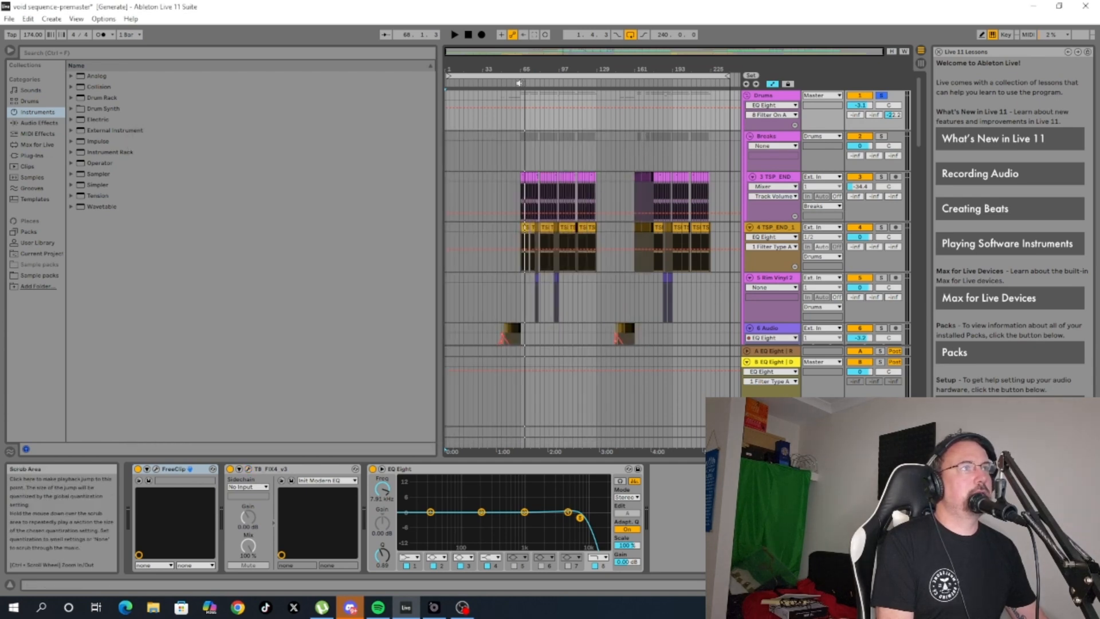
Play the soloed drums from about bar 63 and bypass TB_FIX4 v3 to compare the sound.
click(519, 83)
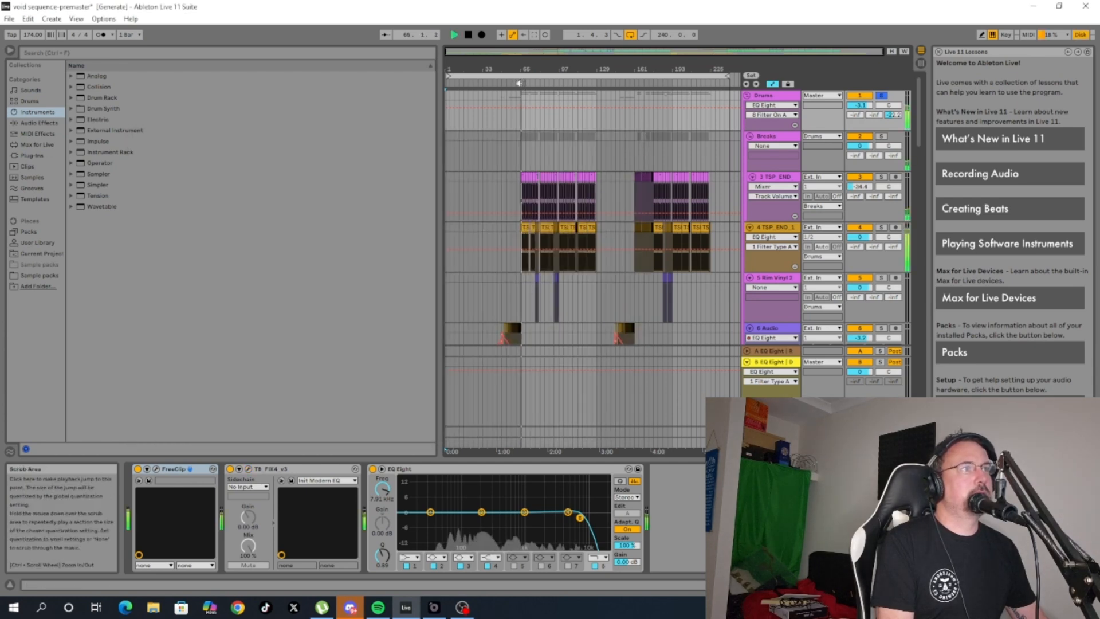
click(234, 473)
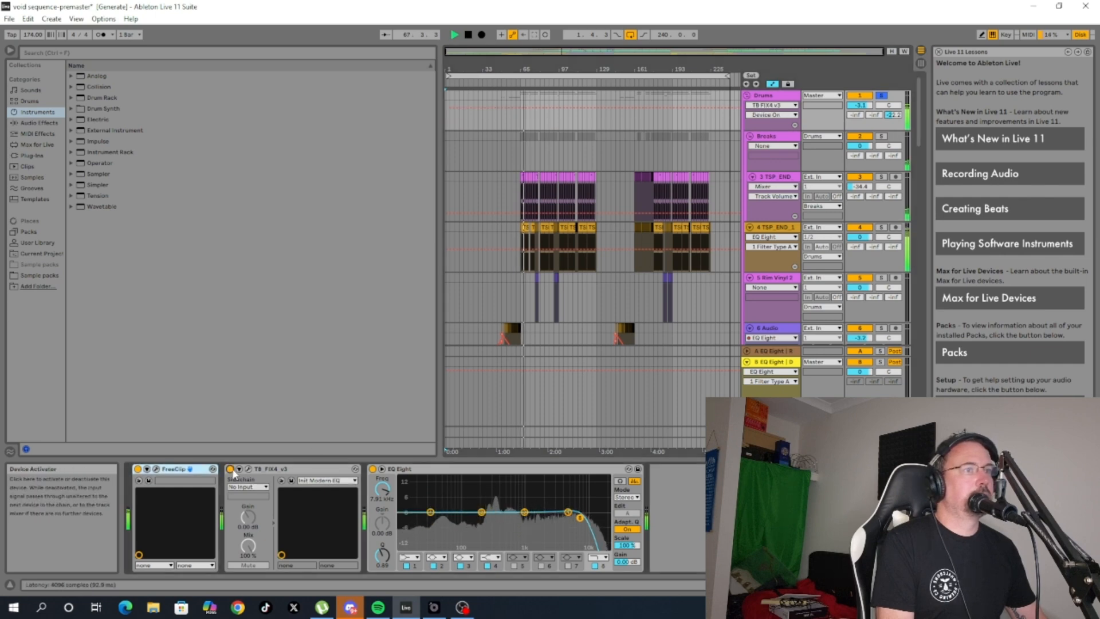
click(230, 469)
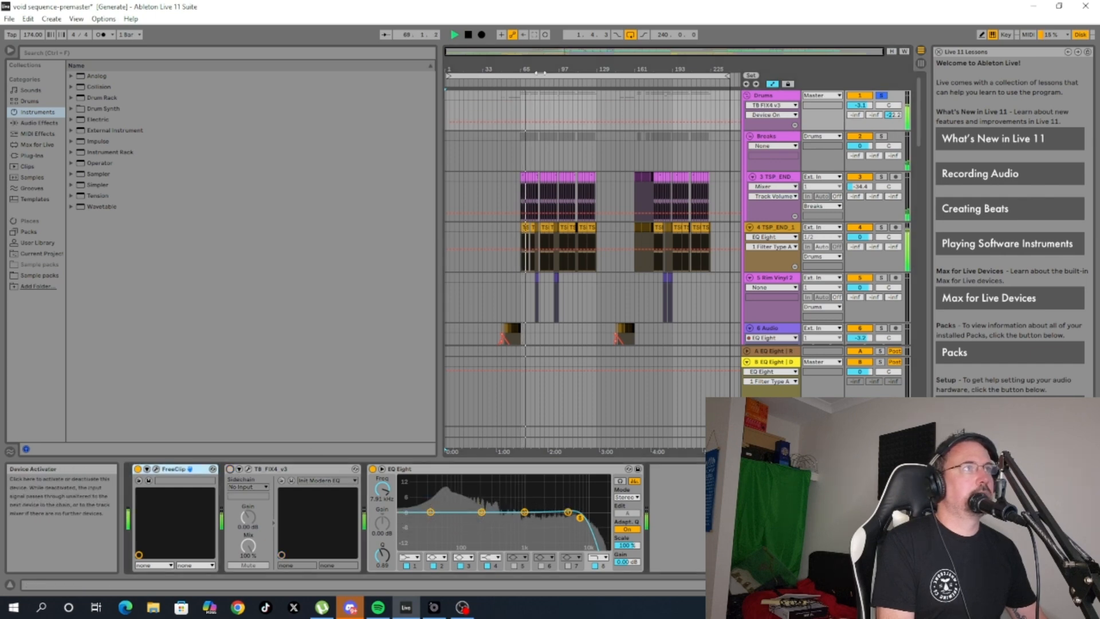
key(space)
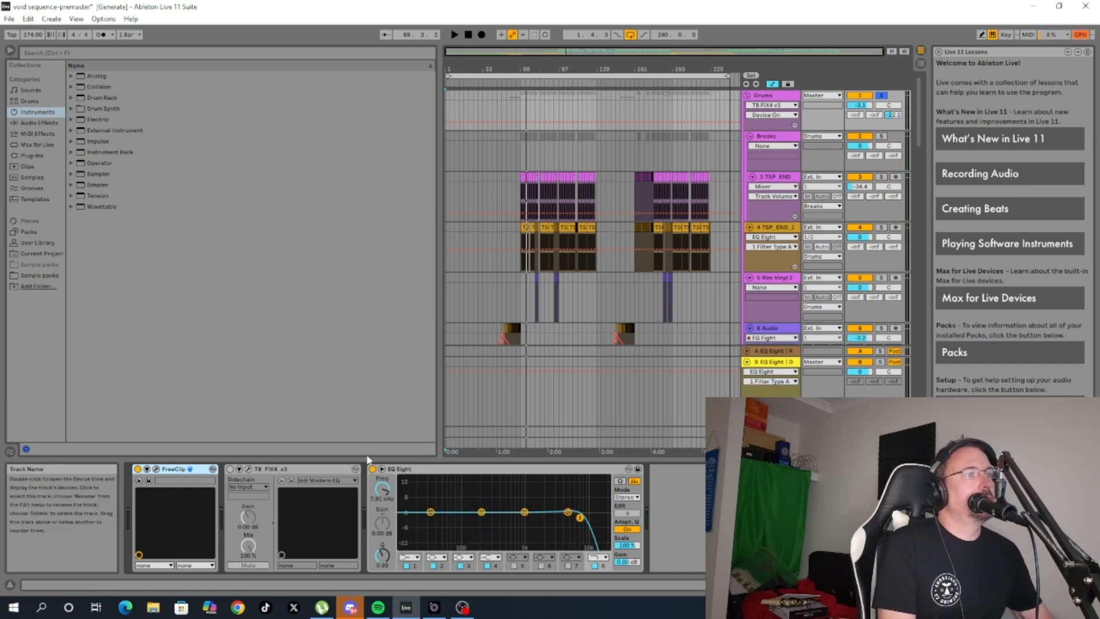
Bypass the Drums group's EQ Eight, play from about bar 63, and reactivate both TB_FIX4 v3 and EQ Eight.
click(566, 519)
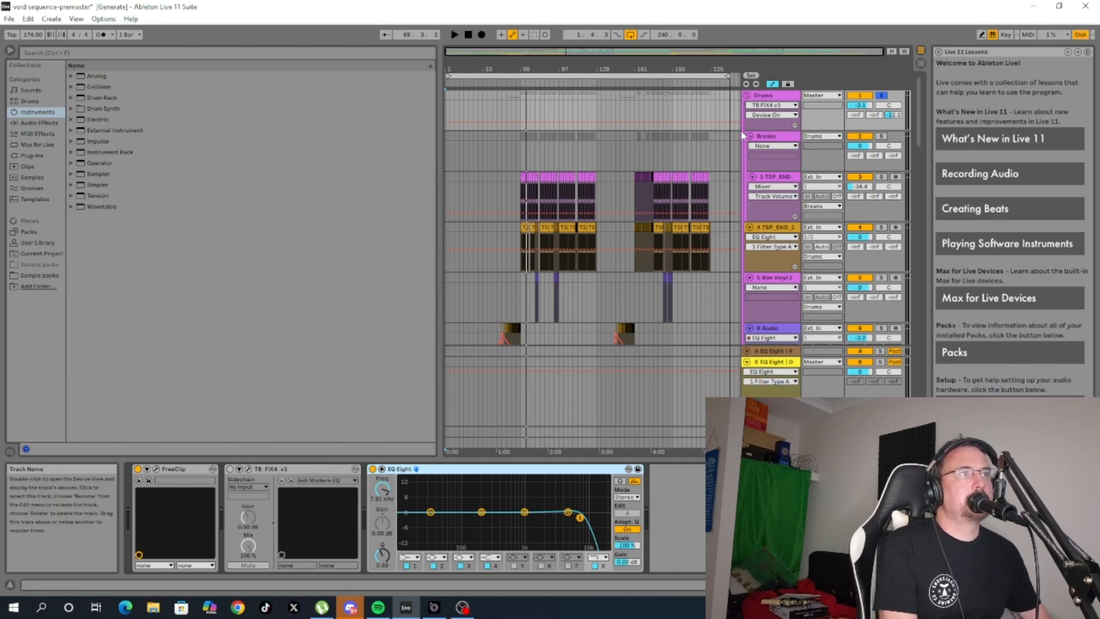
click(373, 469)
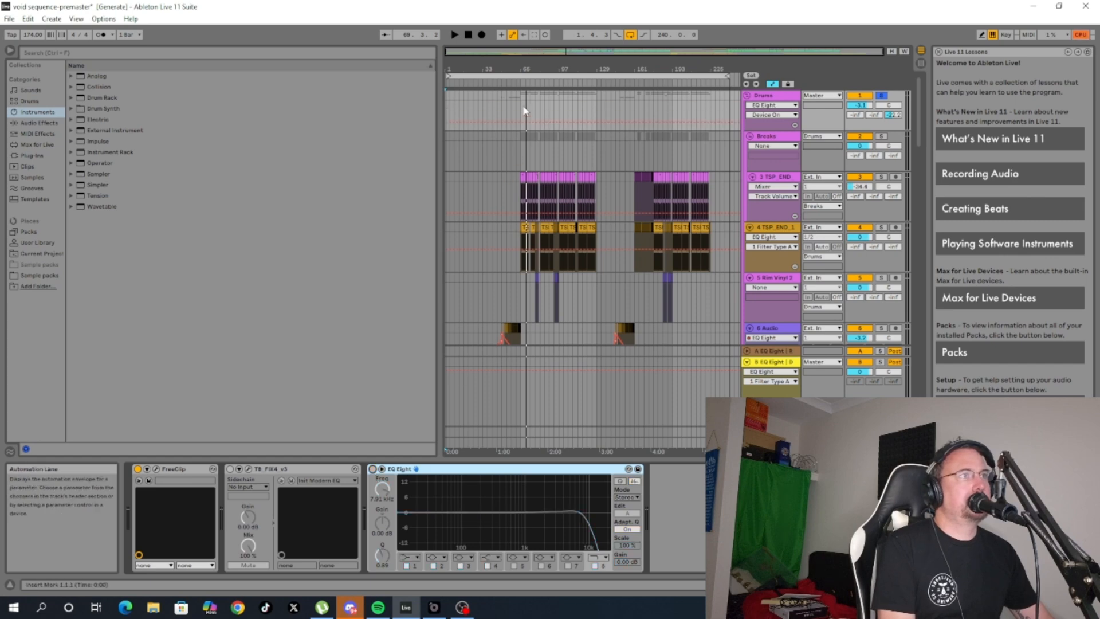
click(518, 82)
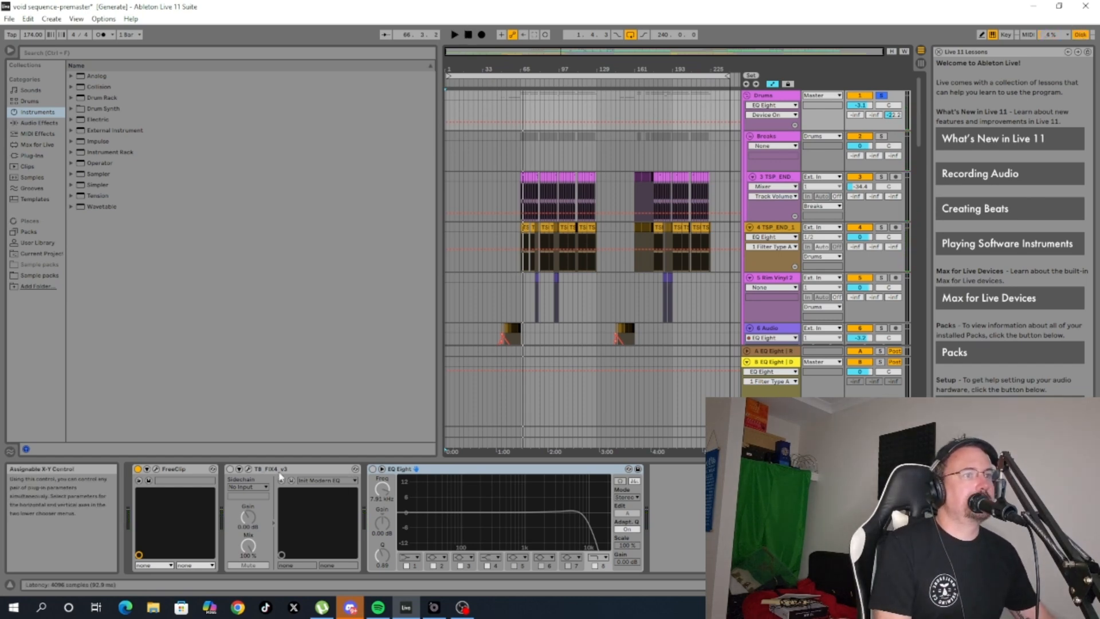
click(230, 469)
click(372, 470)
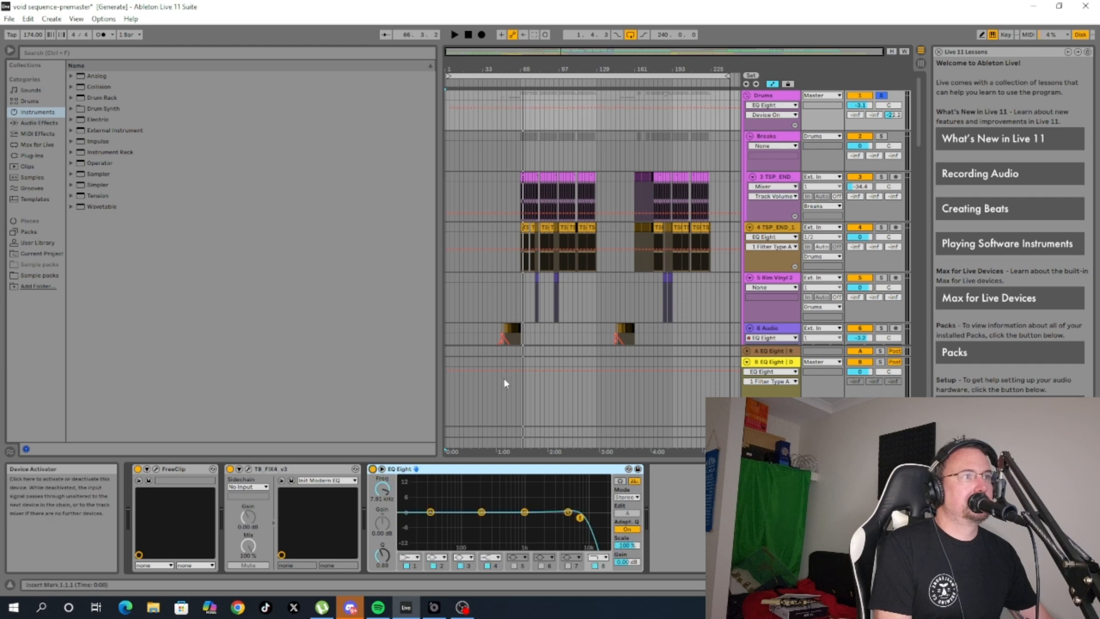
Check the tracks inside the Drums group and the device chain of the Rim Vinyl 2 track.
scroll(753, 156, down, 5)
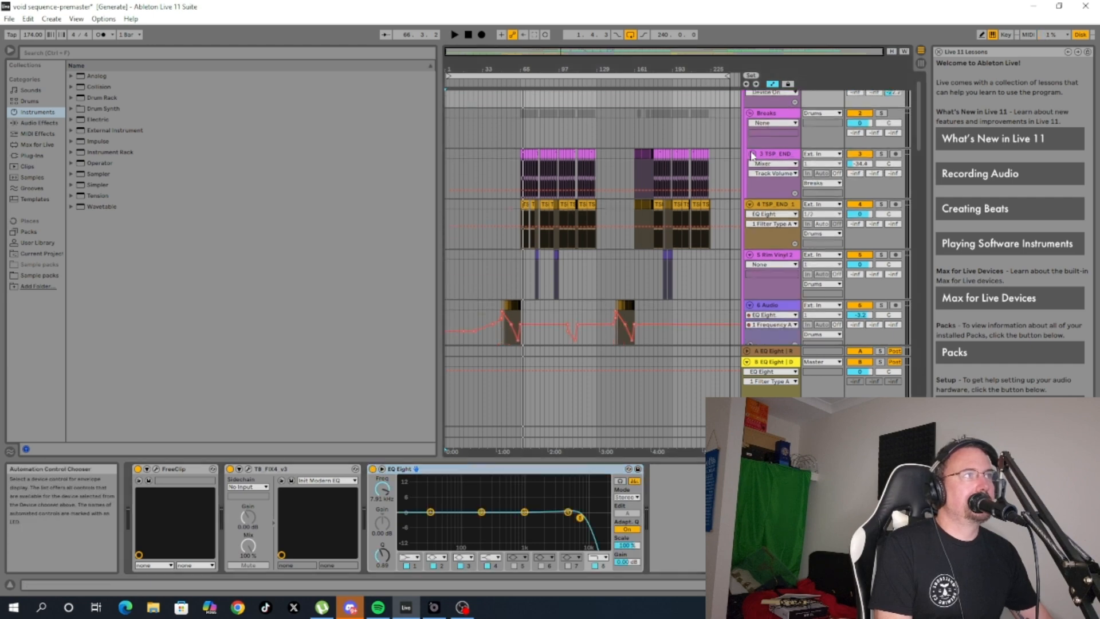
scroll(752, 156, down, 2)
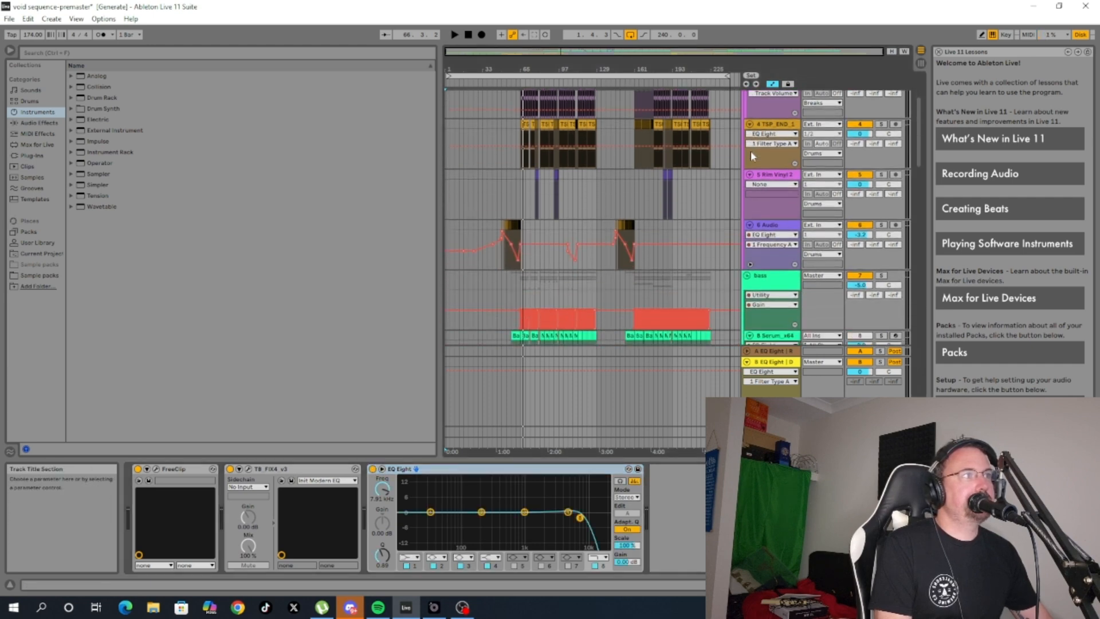
click(769, 175)
scroll(769, 173, down, 4)
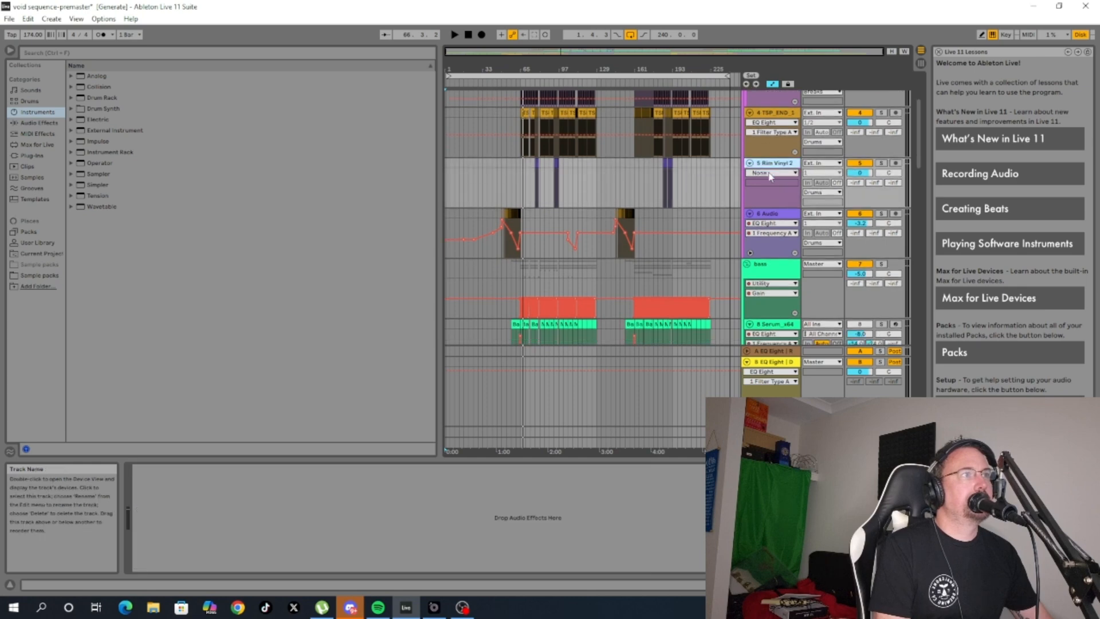
scroll(762, 209, up, 10)
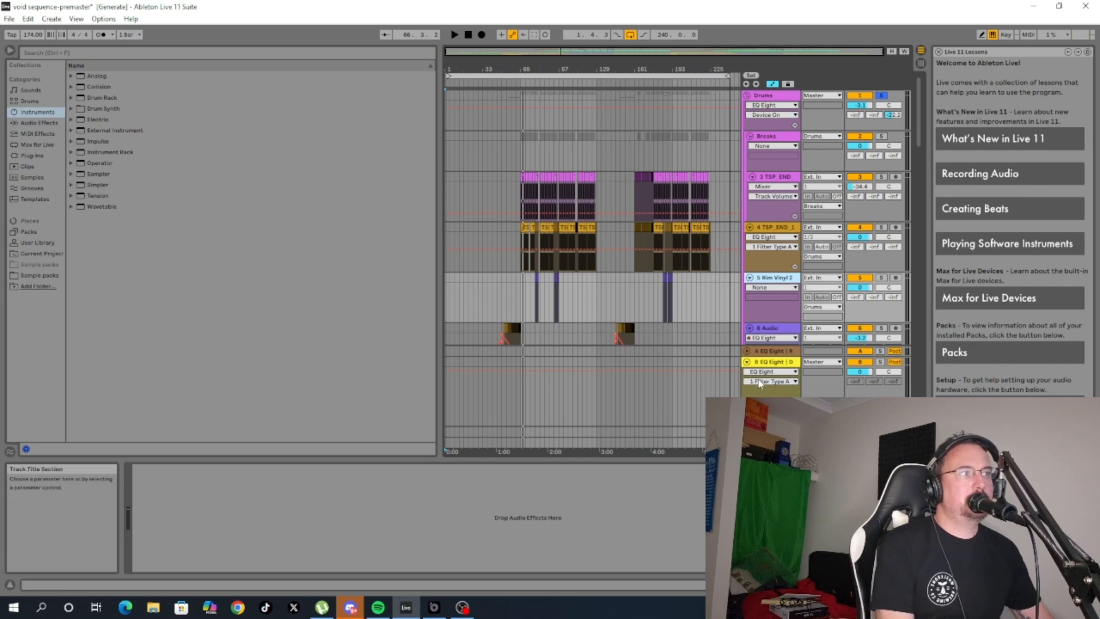
Examine the OldSkoolVerb reverb settings on return track C and close the plug-in.
click(765, 432)
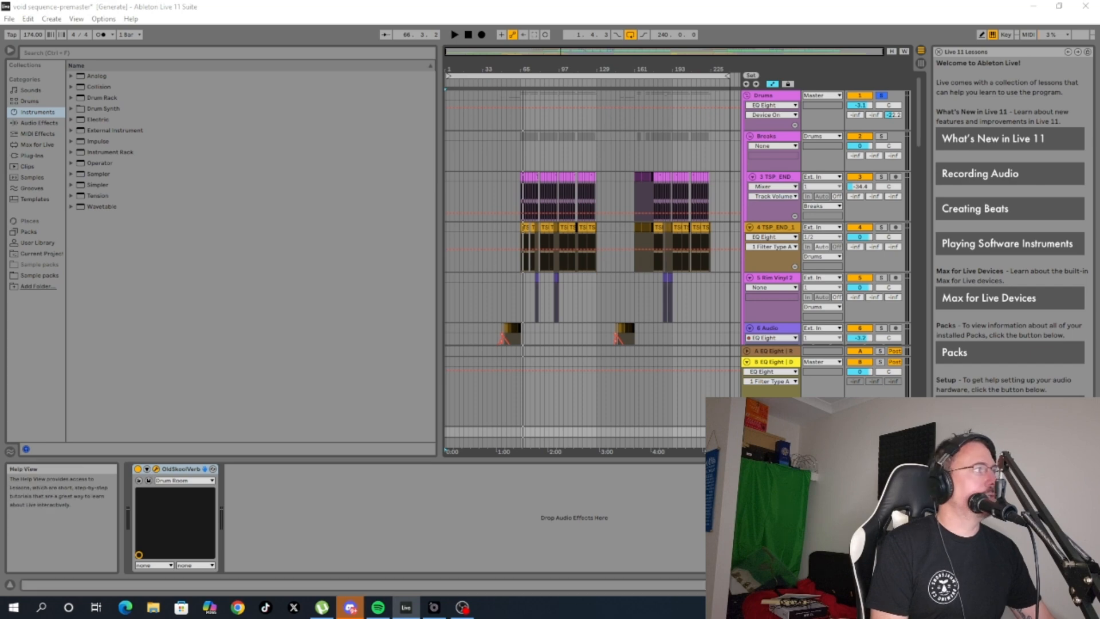
drag(1099, 223, 279, 176)
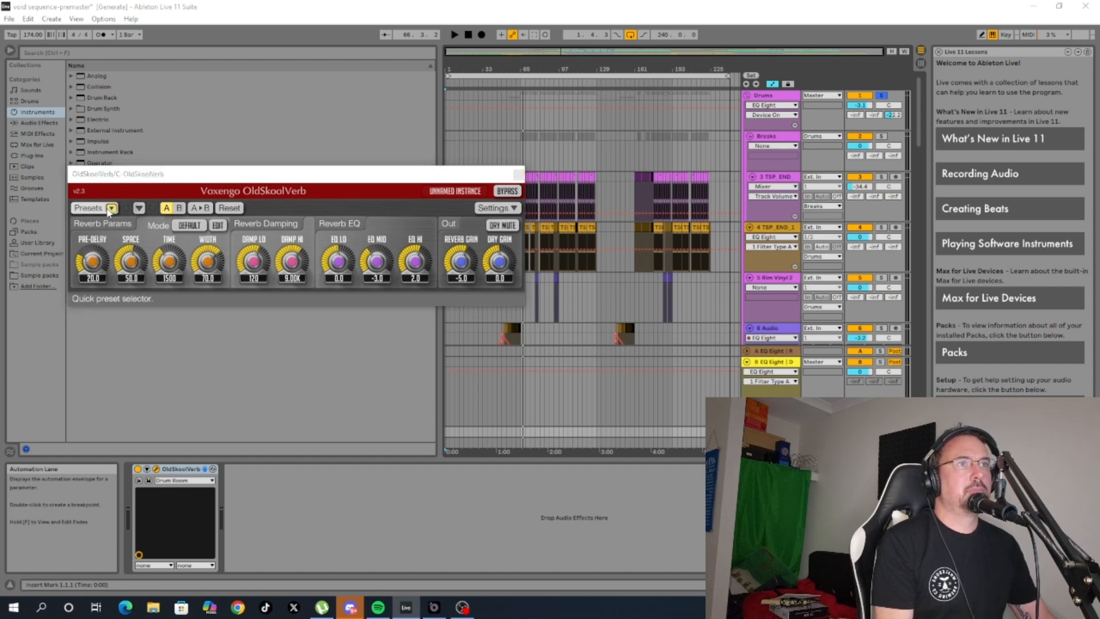
click(520, 175)
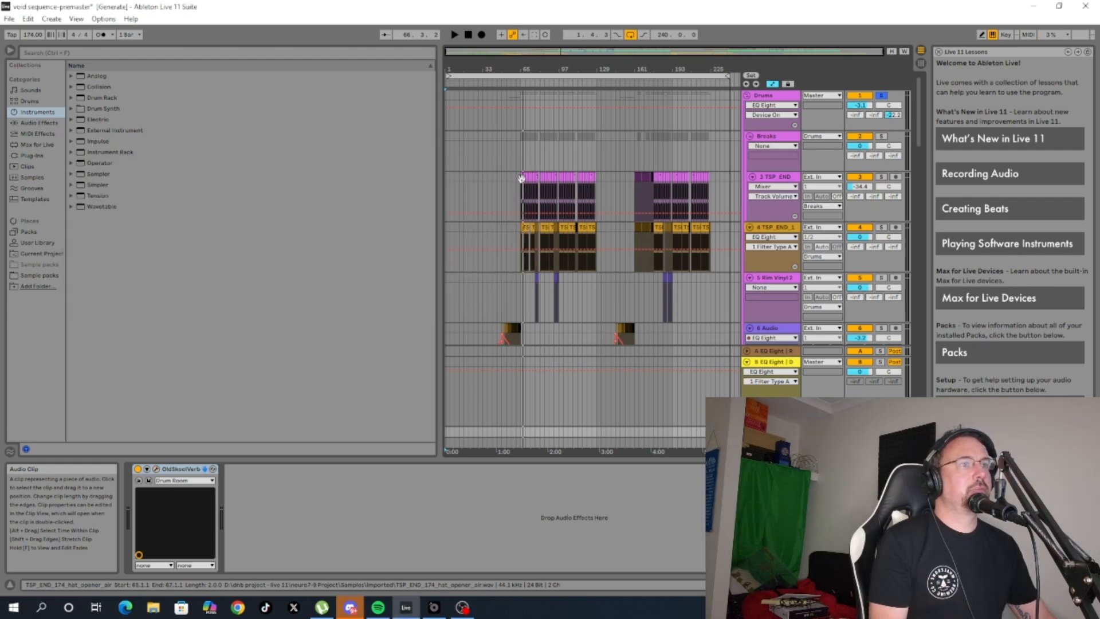
Solo the bass group and play a short passage from about bar 63.
scroll(647, 189, down, 2)
scroll(667, 199, down, 6)
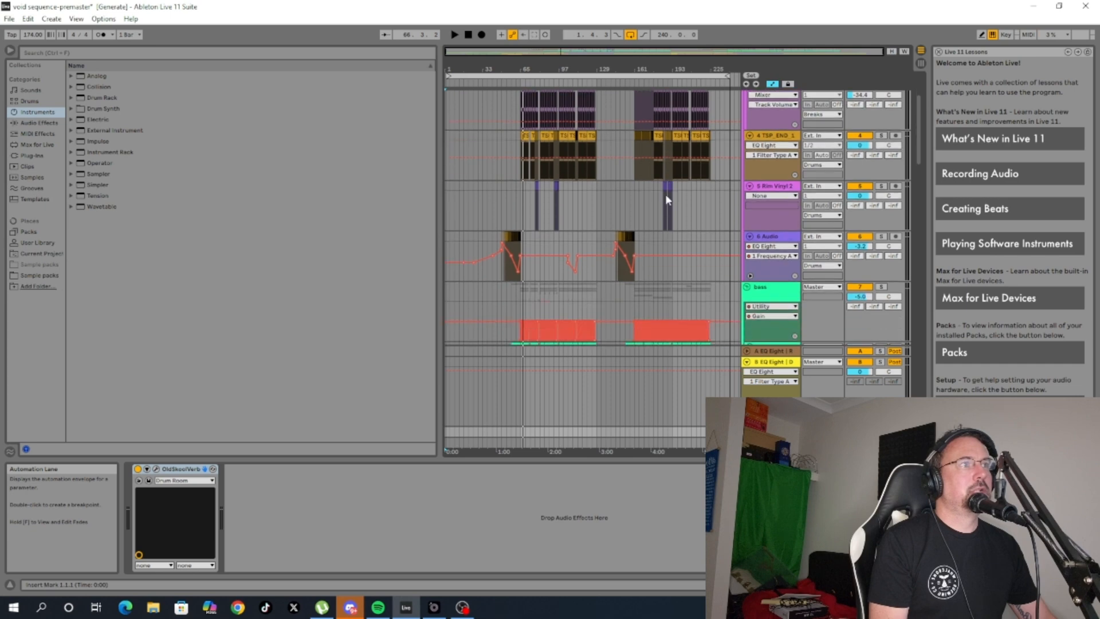
scroll(667, 198, up, 8)
scroll(666, 198, down, 5)
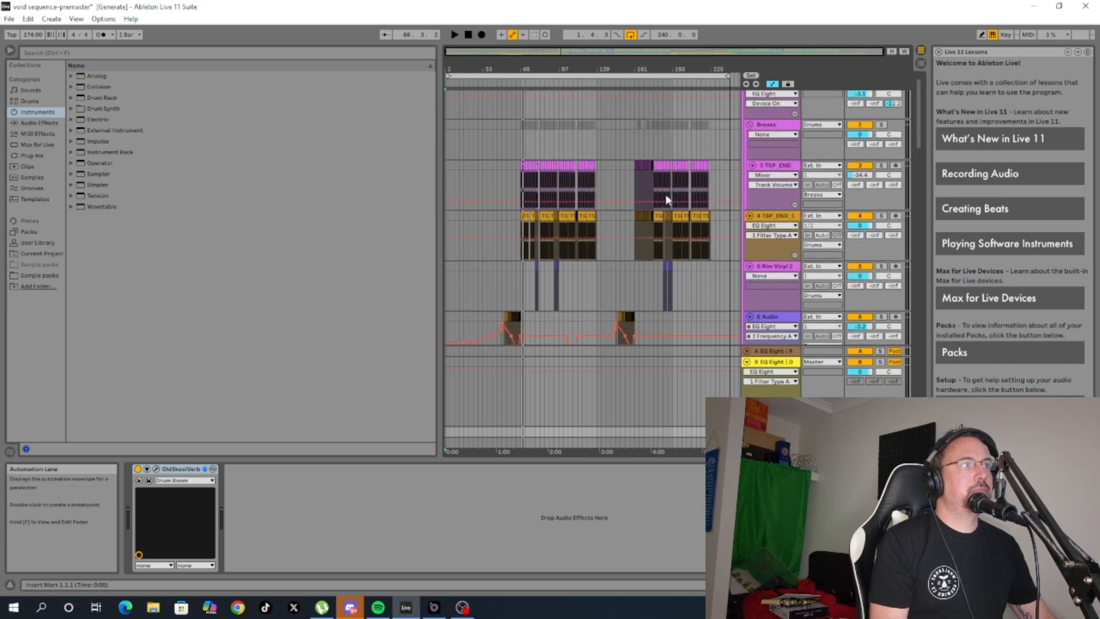
scroll(665, 194, down, 3)
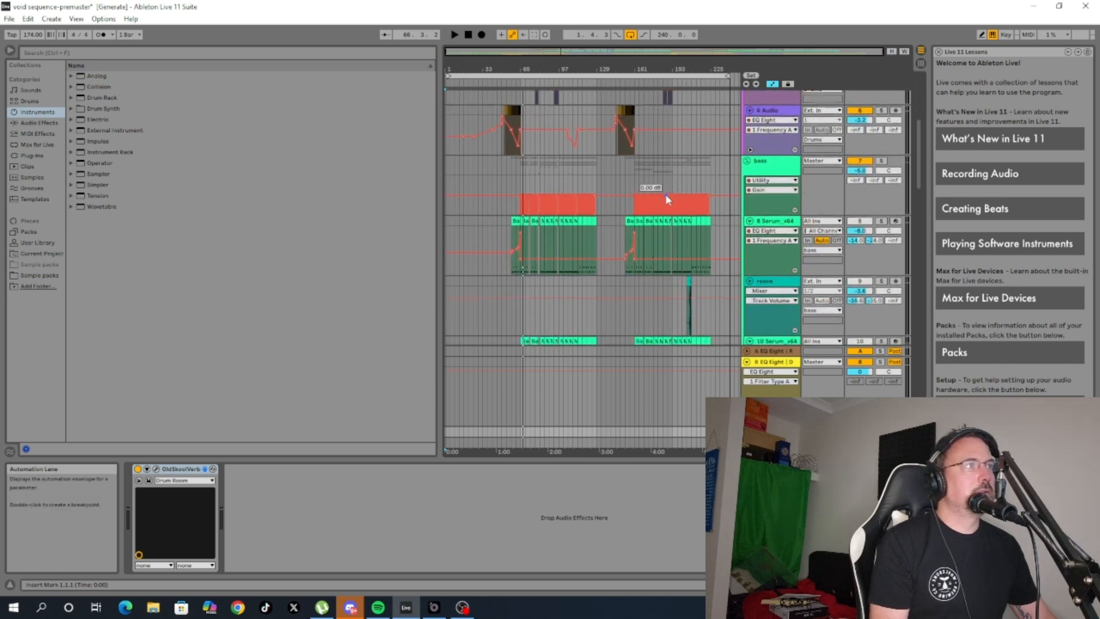
click(884, 156)
click(882, 150)
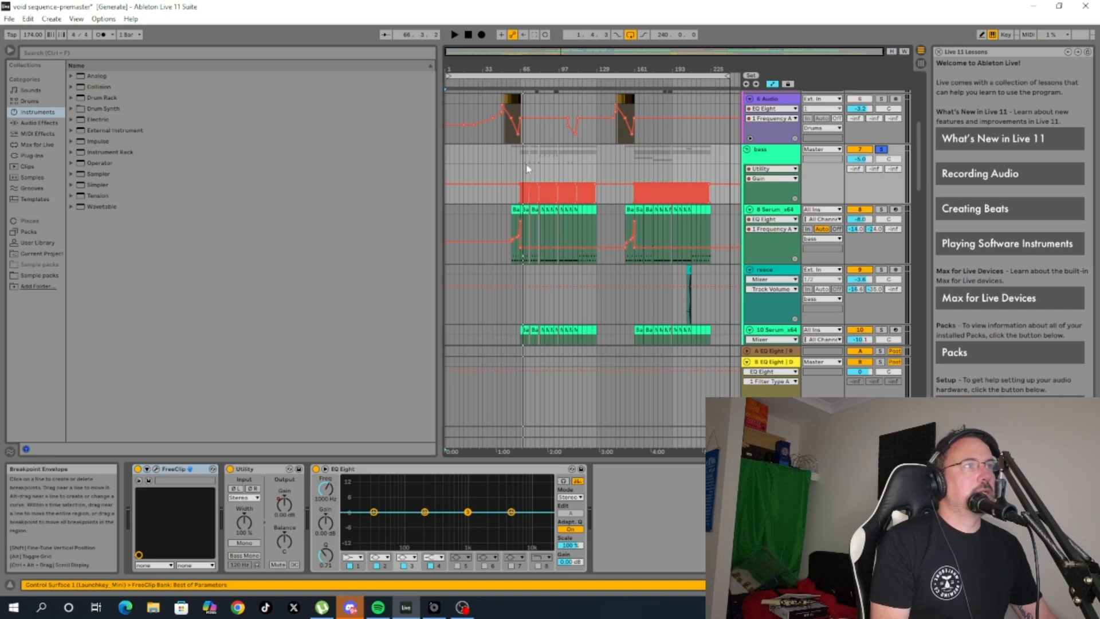
click(518, 82)
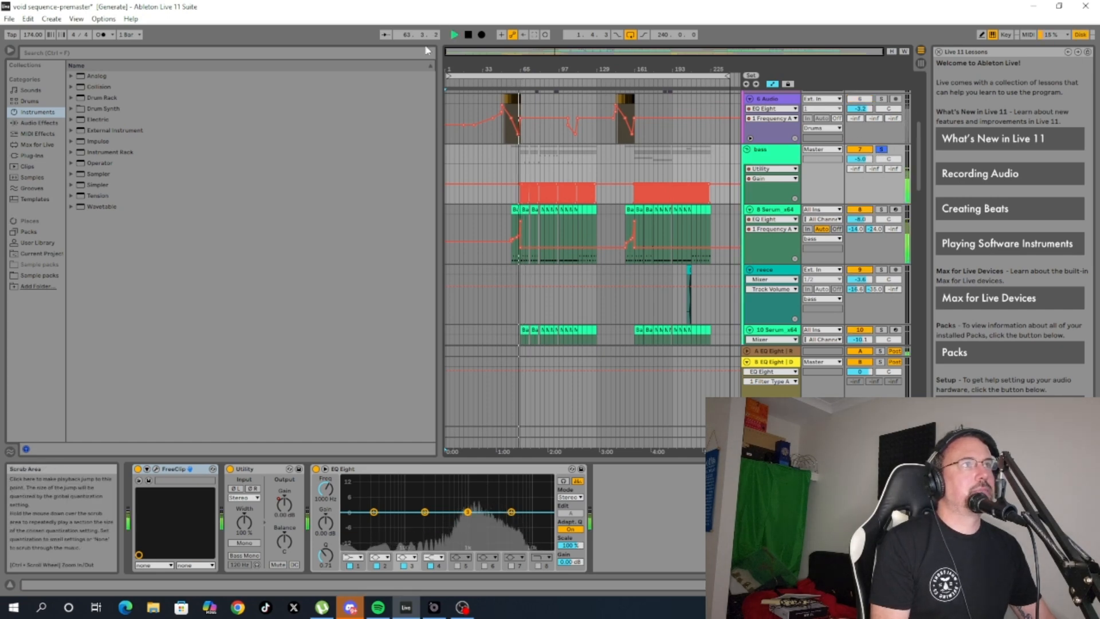
click(469, 35)
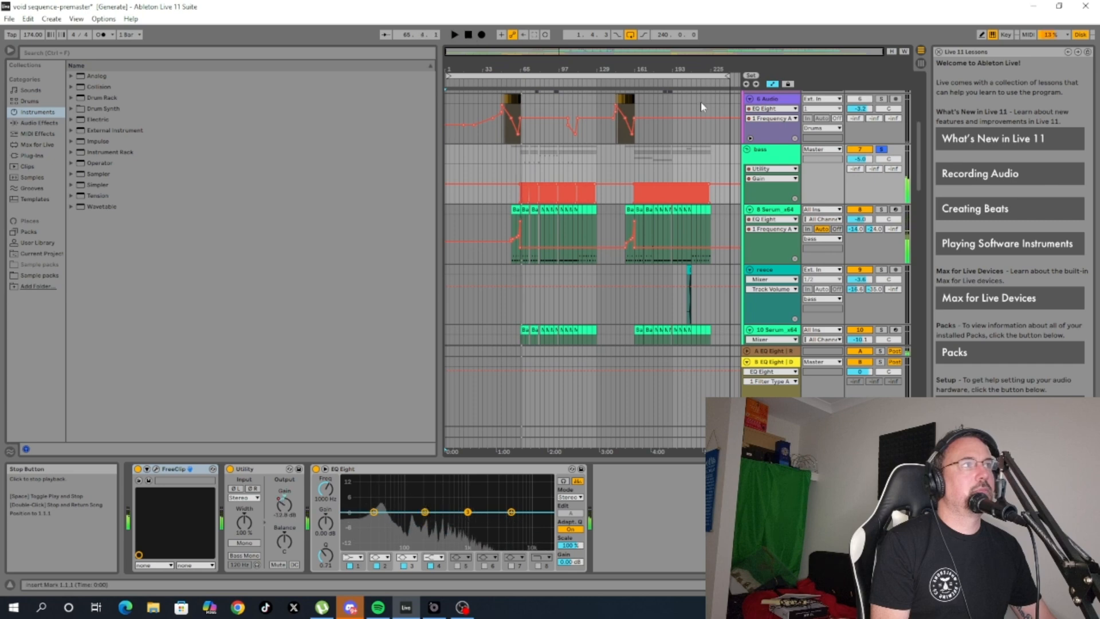
Open FreeClip on the bass group and examine its soft clip type, gain and output settings.
click(763, 151)
click(149, 469)
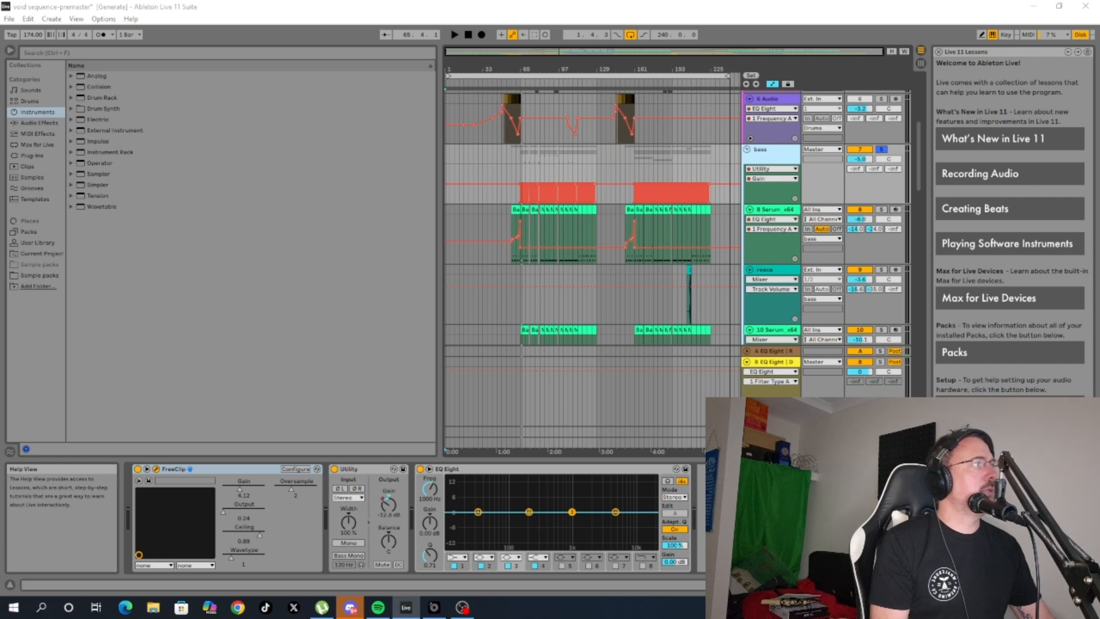
drag(1099, 177, 343, 176)
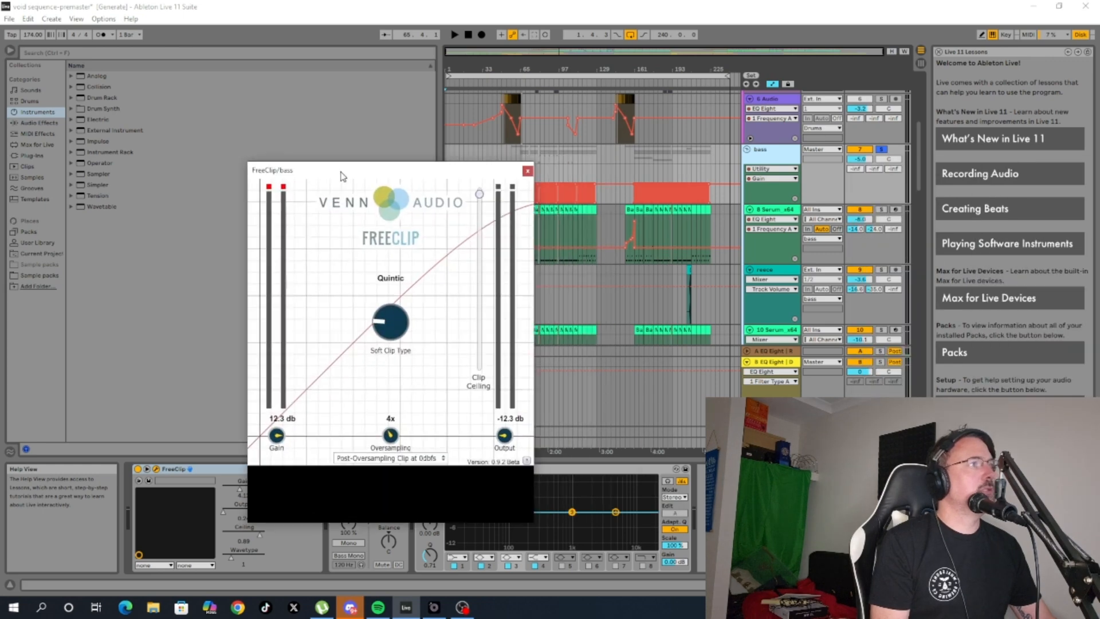
Close FreeClip and play a short passage of the soloed bass from bar 65, with the bass group's Utility gain automation enlarged.
click(528, 171)
scroll(601, 220, down, 2)
scroll(600, 220, up, 2)
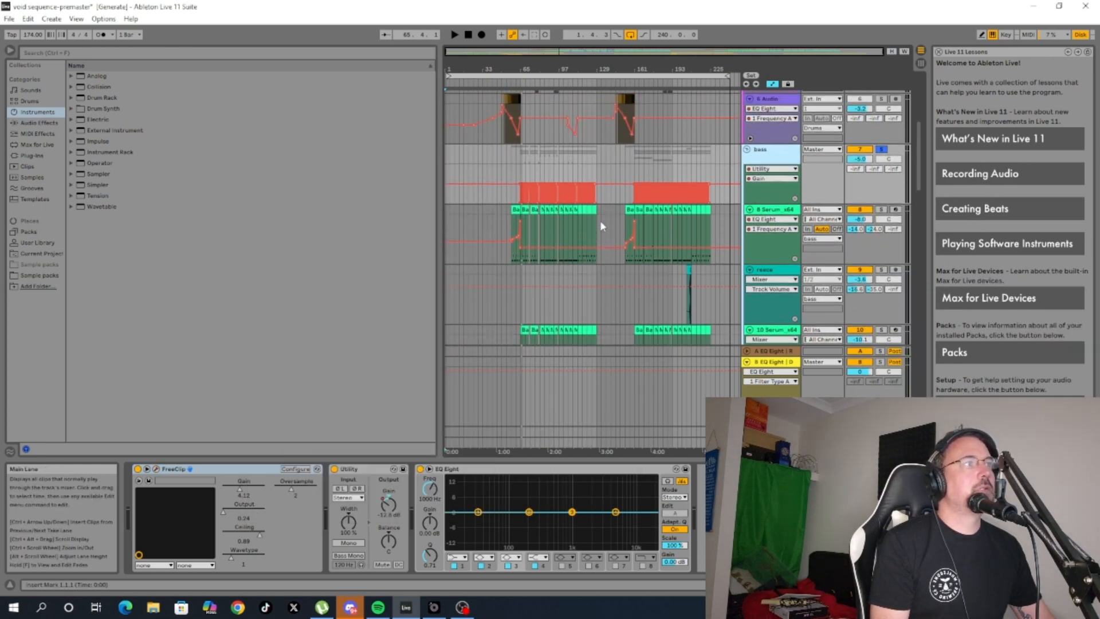
scroll(600, 220, down, 2)
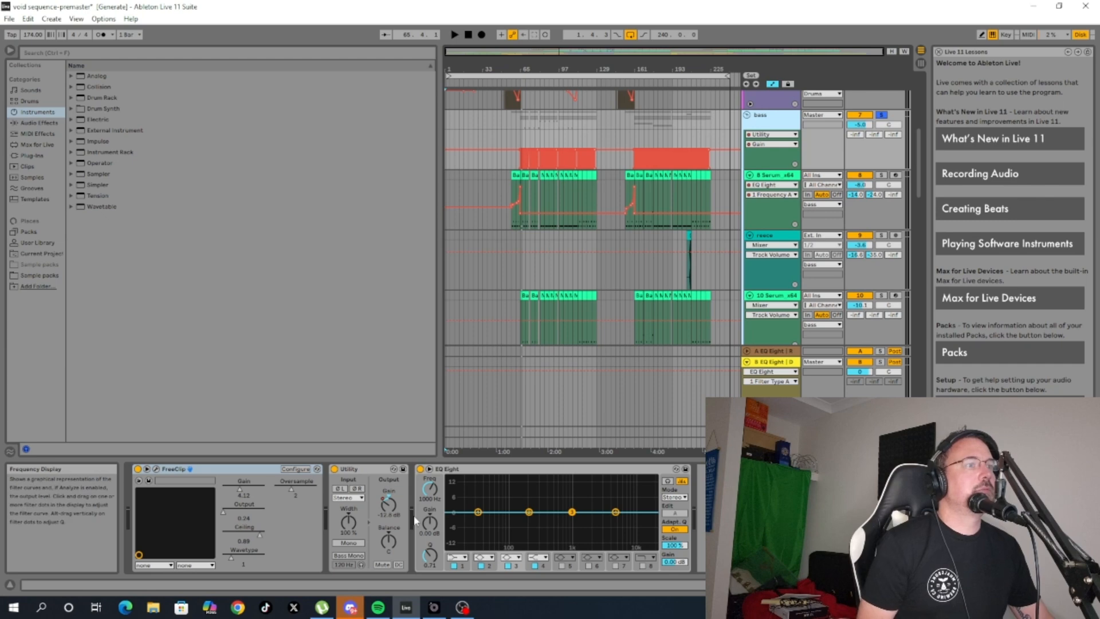
drag(575, 49, 561, 169)
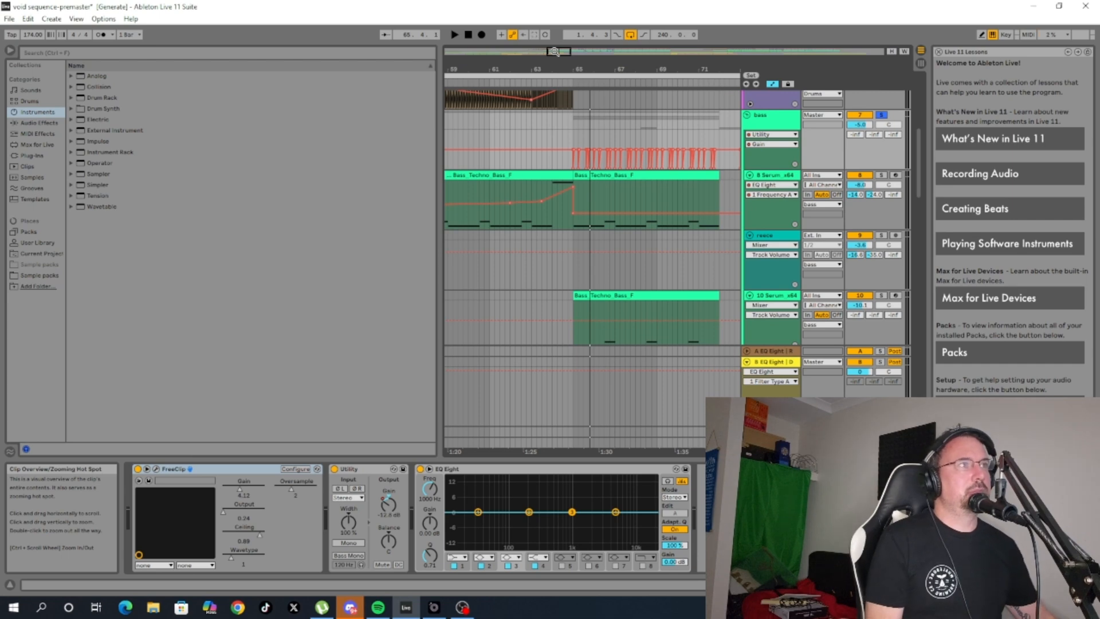
drag(555, 52, 558, 51)
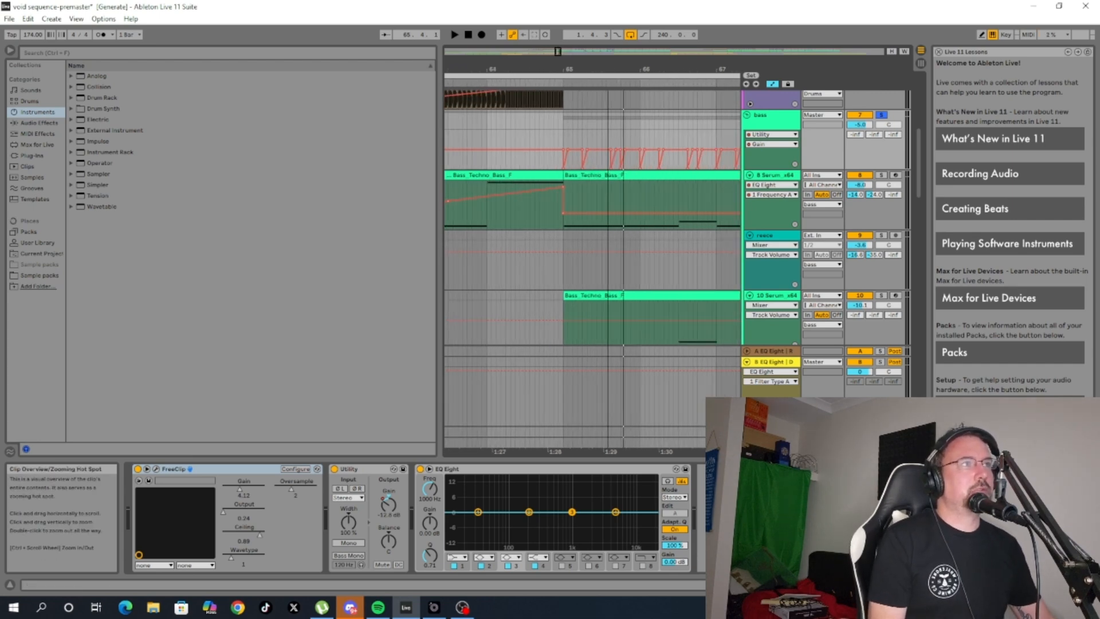
key(space)
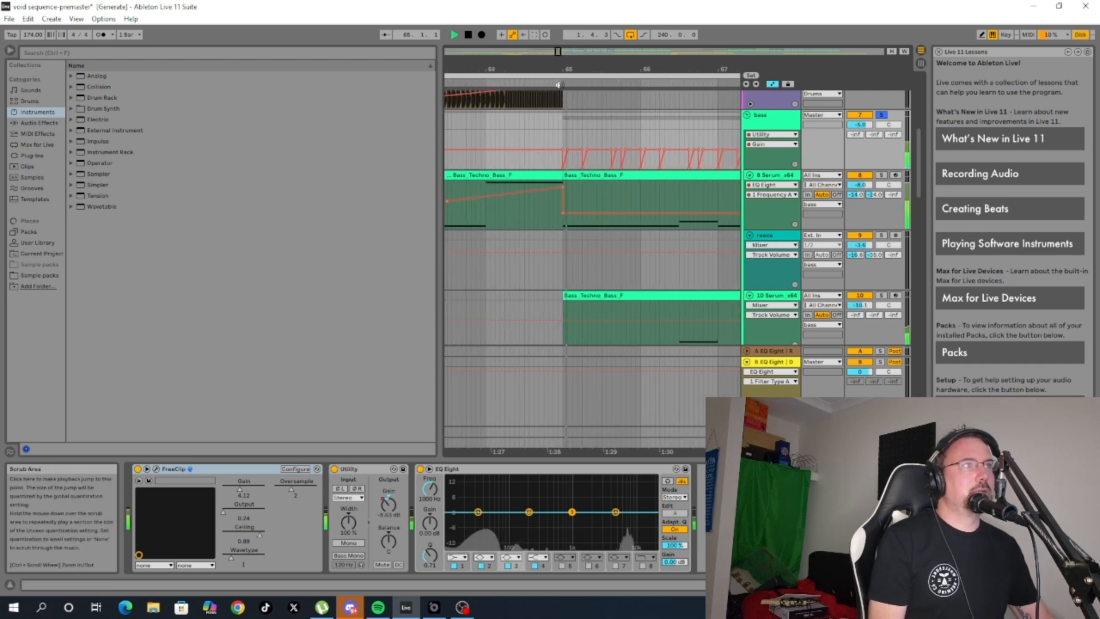
click(468, 35)
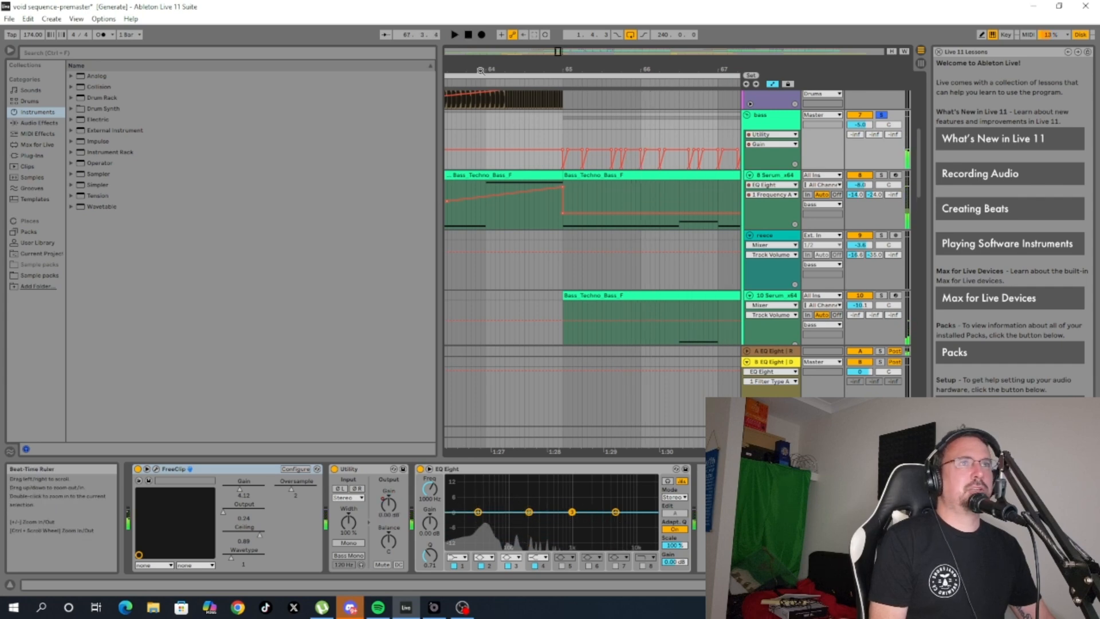
Examine the near-edge filter bass3 patch in Serum on the 8 Serum_x64 track and close the plug-in.
drag(558, 52, 559, 34)
scroll(610, 205, down, 1)
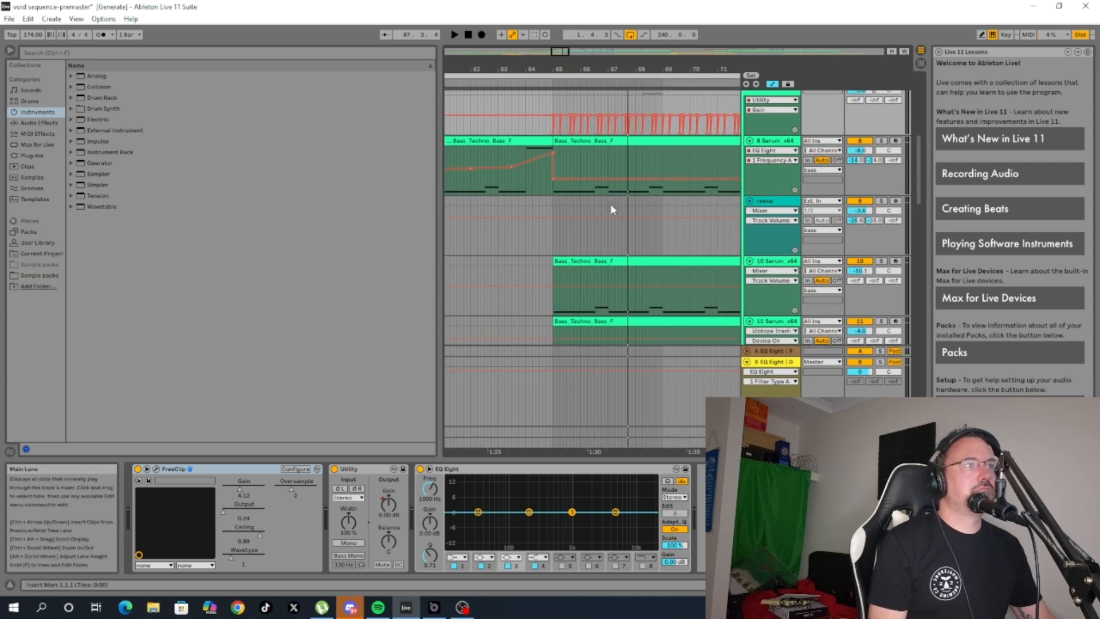
scroll(613, 200, down, 1)
scroll(616, 241, up, 2)
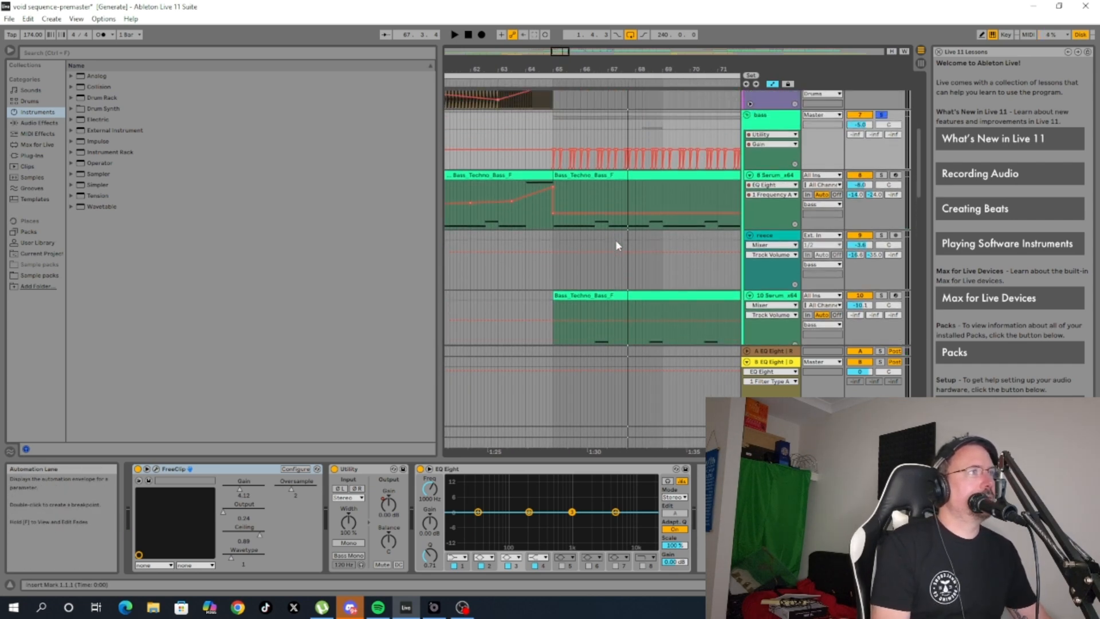
scroll(615, 240, down, 1)
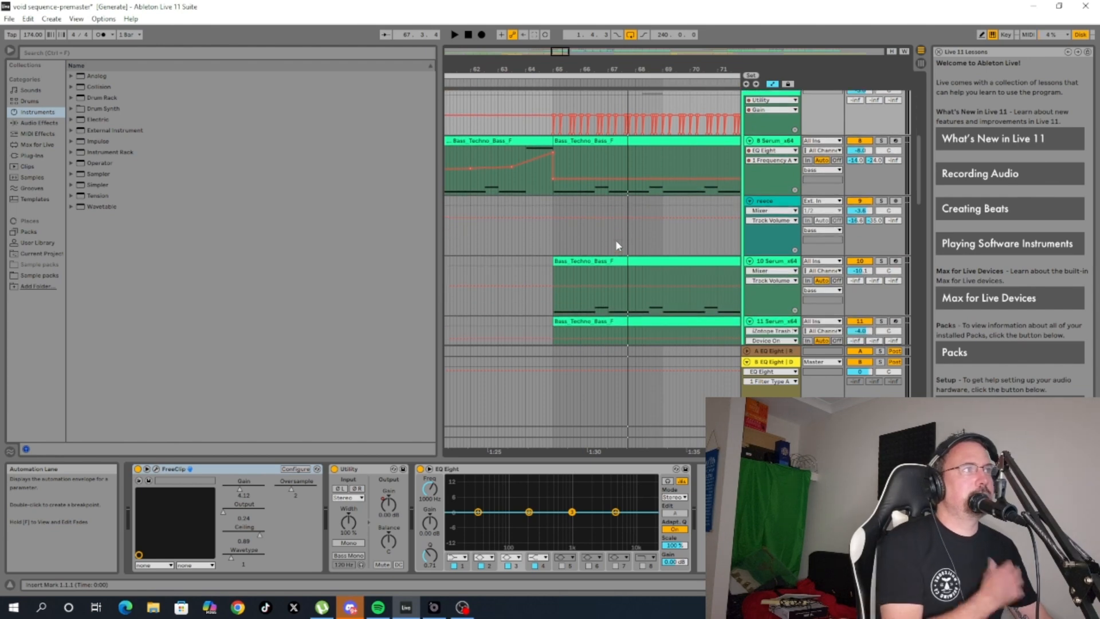
click(781, 141)
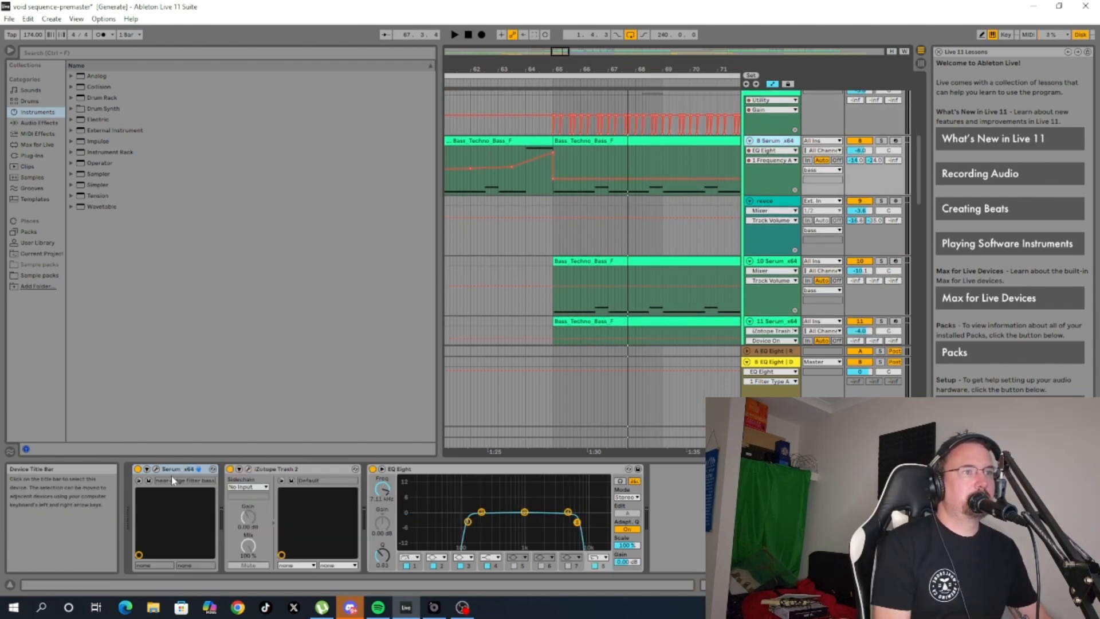
click(156, 469)
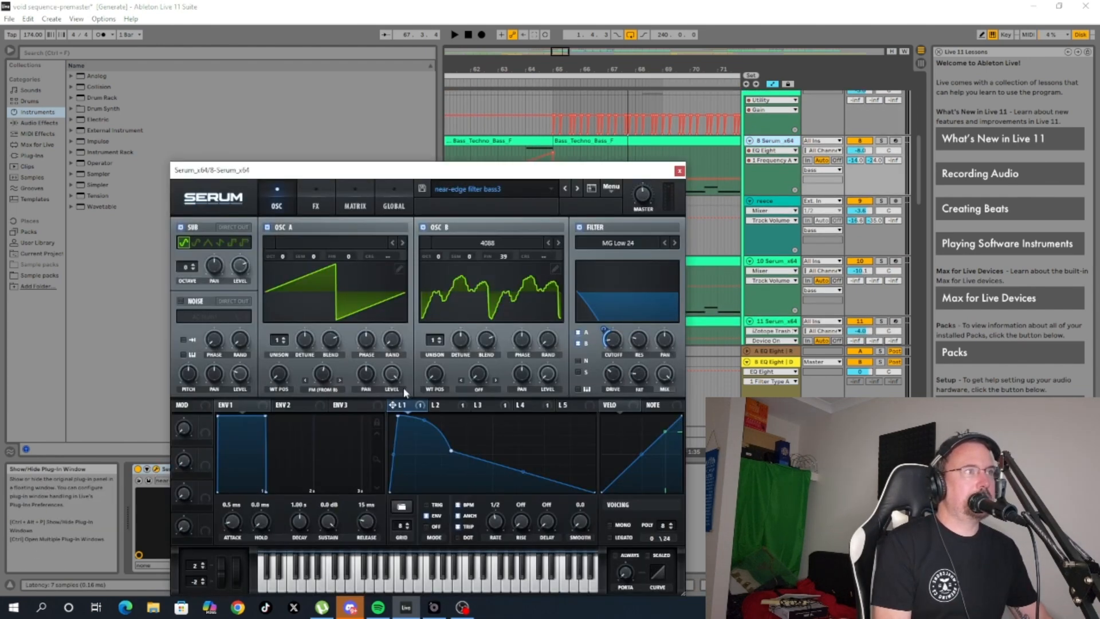
click(680, 171)
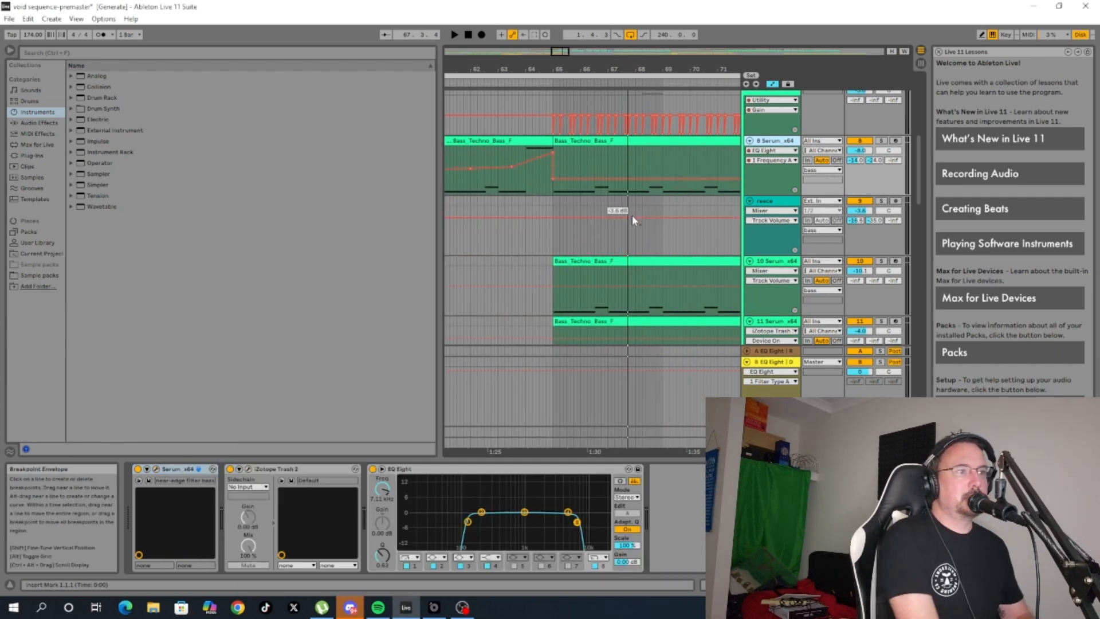
Select the bass group, recheck its FreeClip settings and close the plug-in.
scroll(696, 132, up, 2)
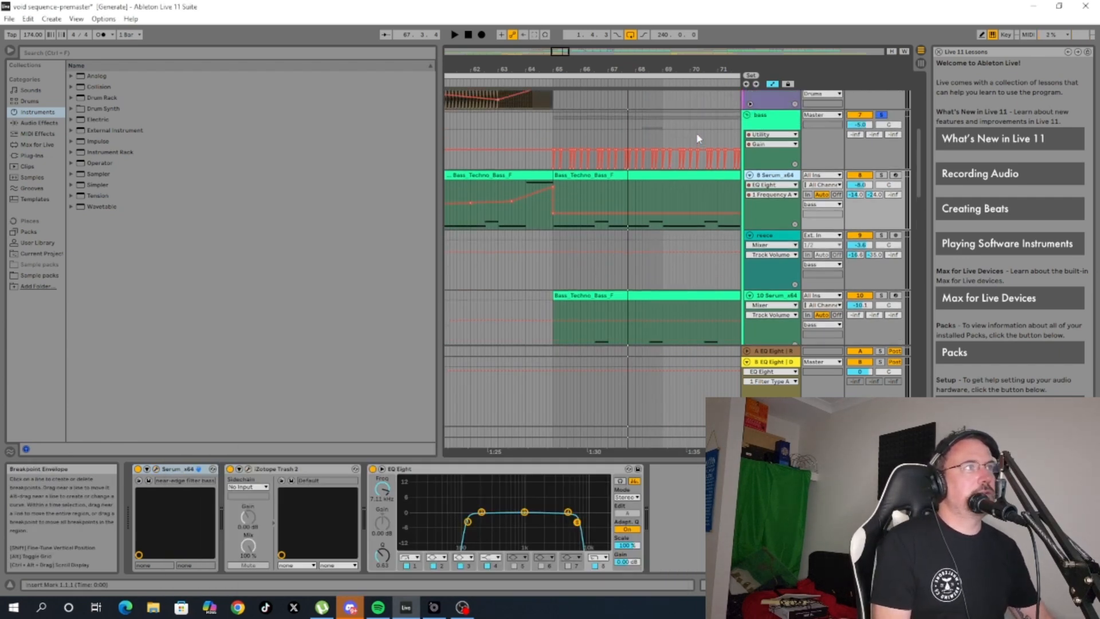
click(760, 122)
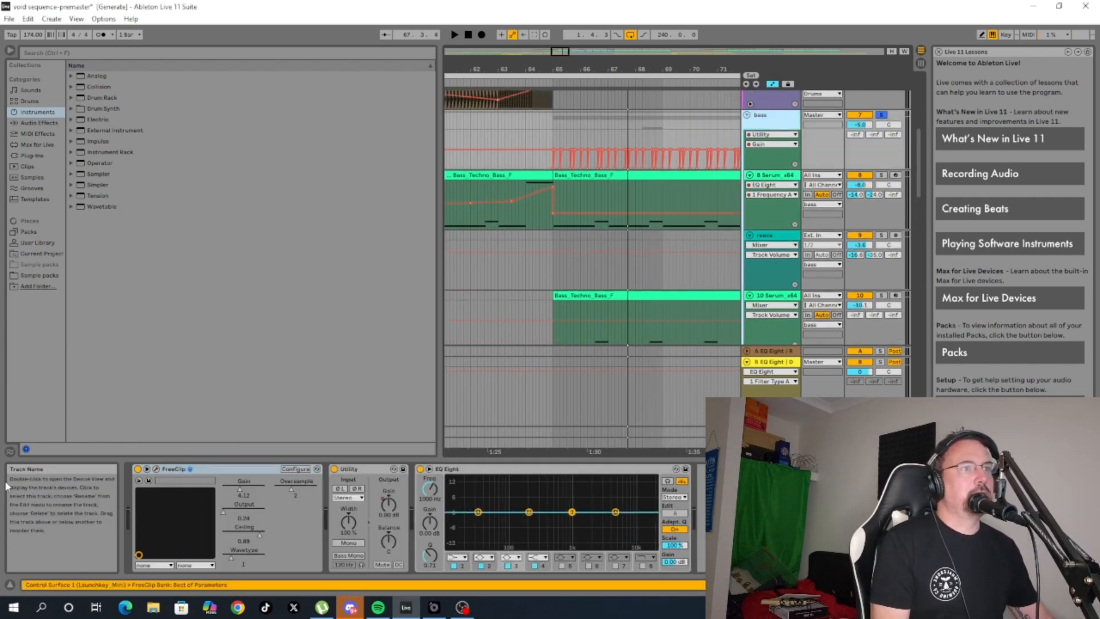
click(156, 469)
click(527, 171)
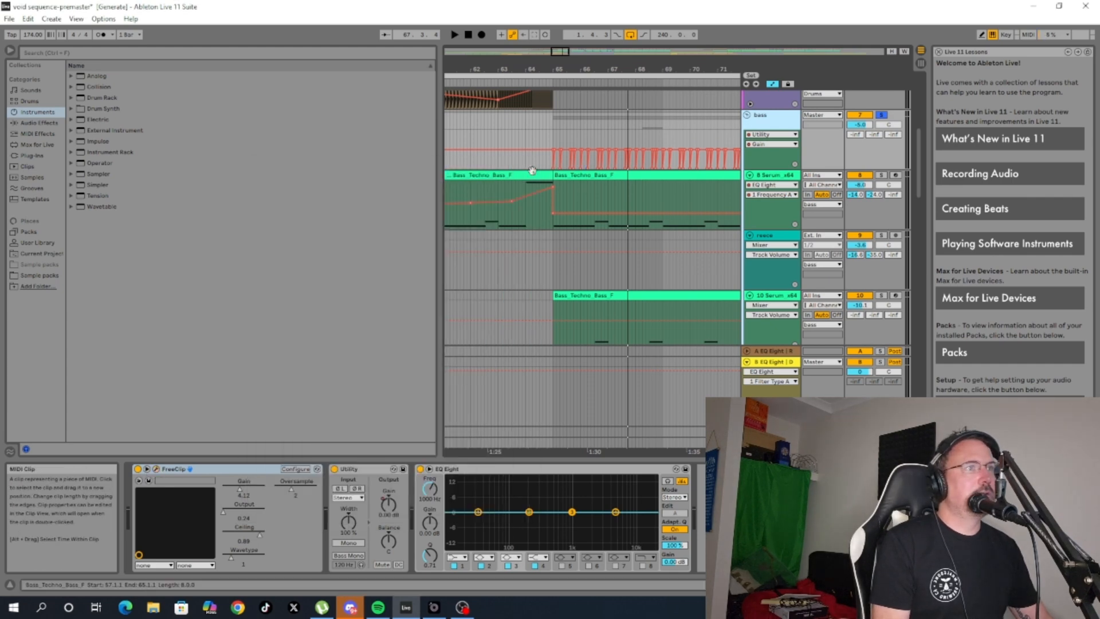
Look over the layers inside the bass group and check the device chain of the 11 Serum_x64 track.
scroll(559, 260, down, 1)
scroll(559, 260, down, 8)
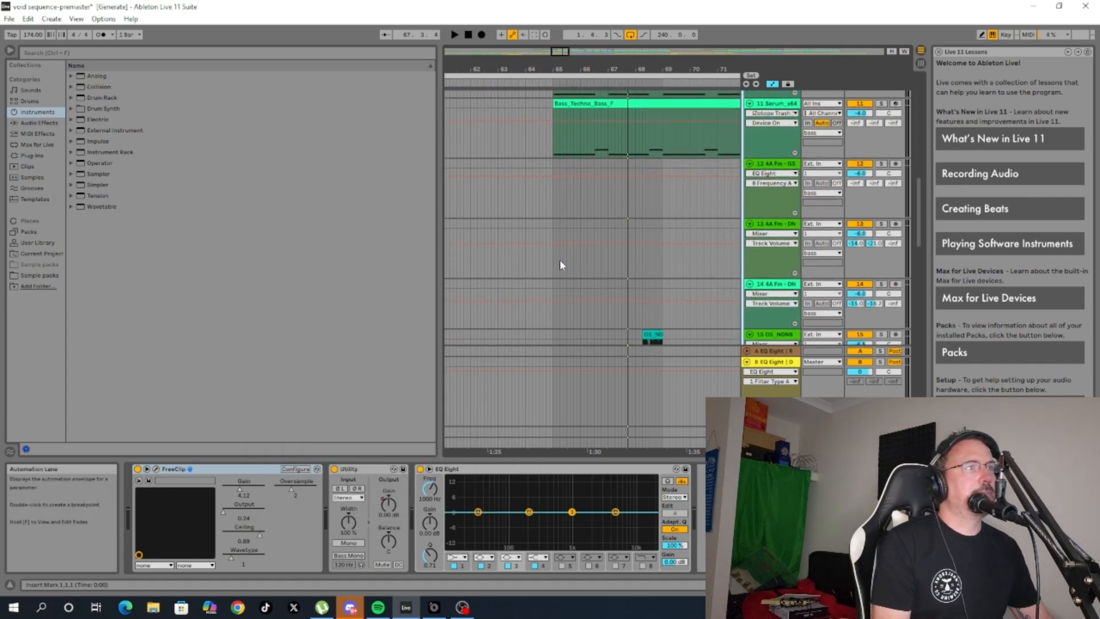
scroll(559, 260, up, 5)
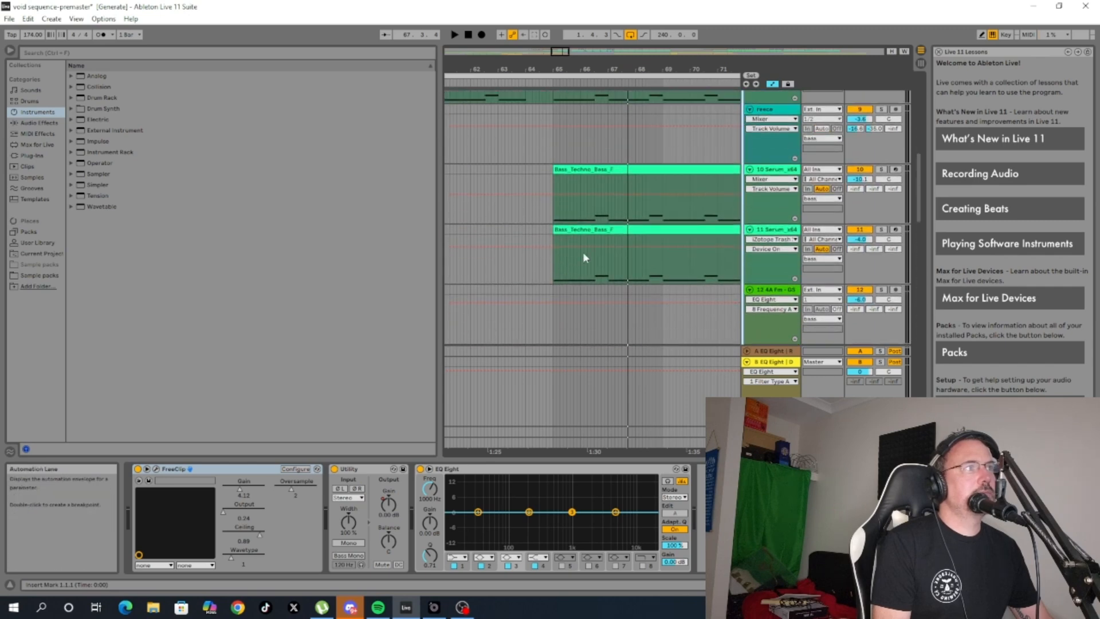
click(773, 230)
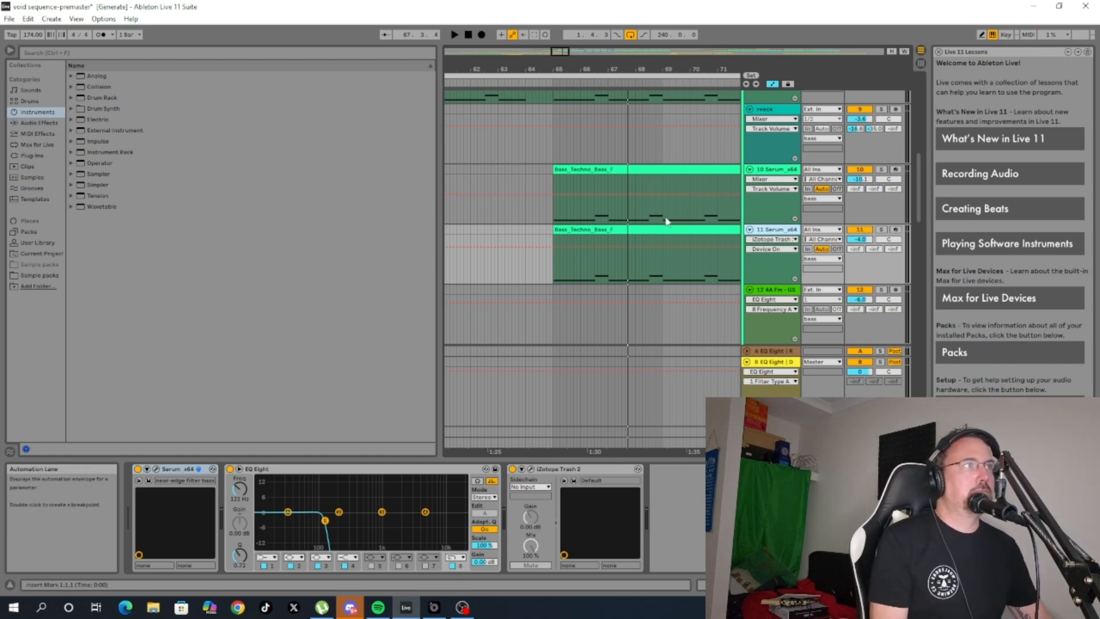
Look through the remaining bass tracks and the frozen tracks of the melo group around bar 65.
scroll(659, 232, up, 2)
scroll(659, 232, down, 8)
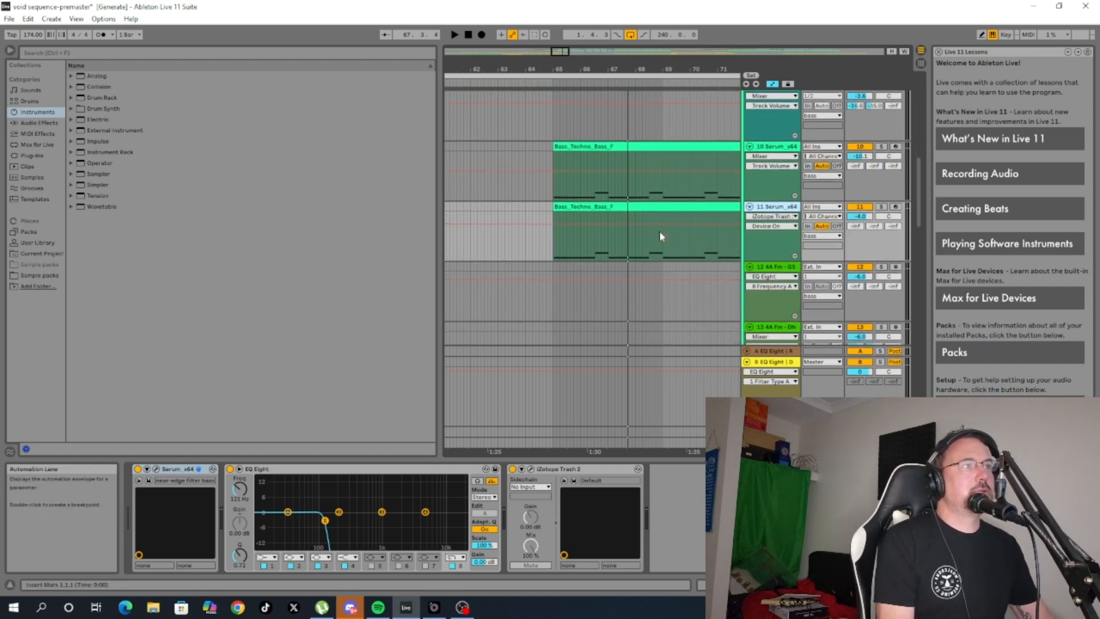
scroll(659, 232, down, 5)
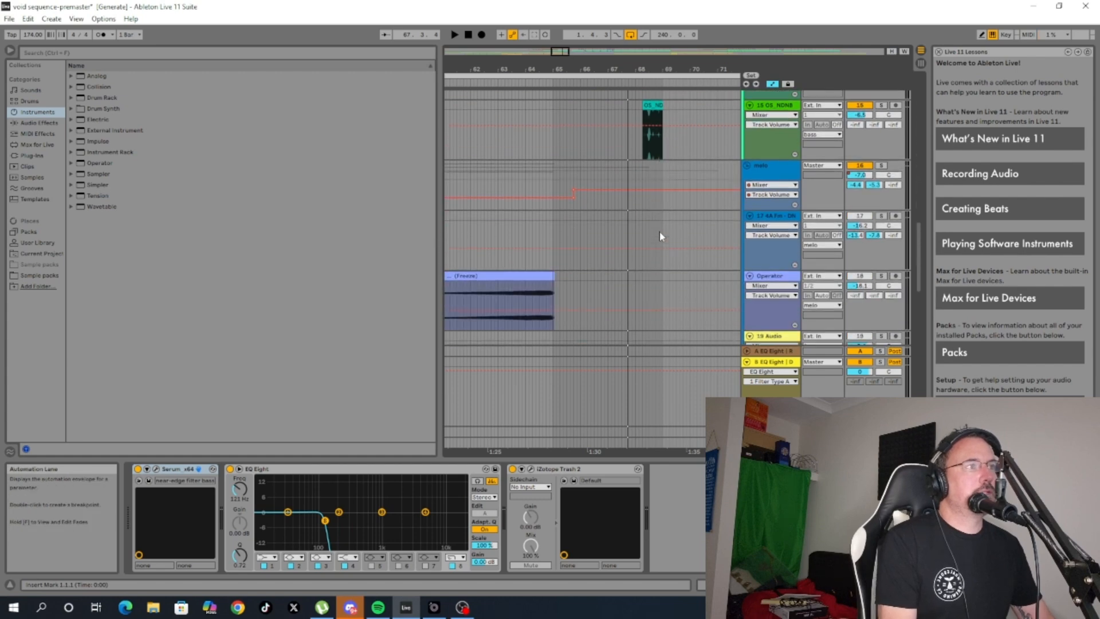
scroll(659, 231, up, 6)
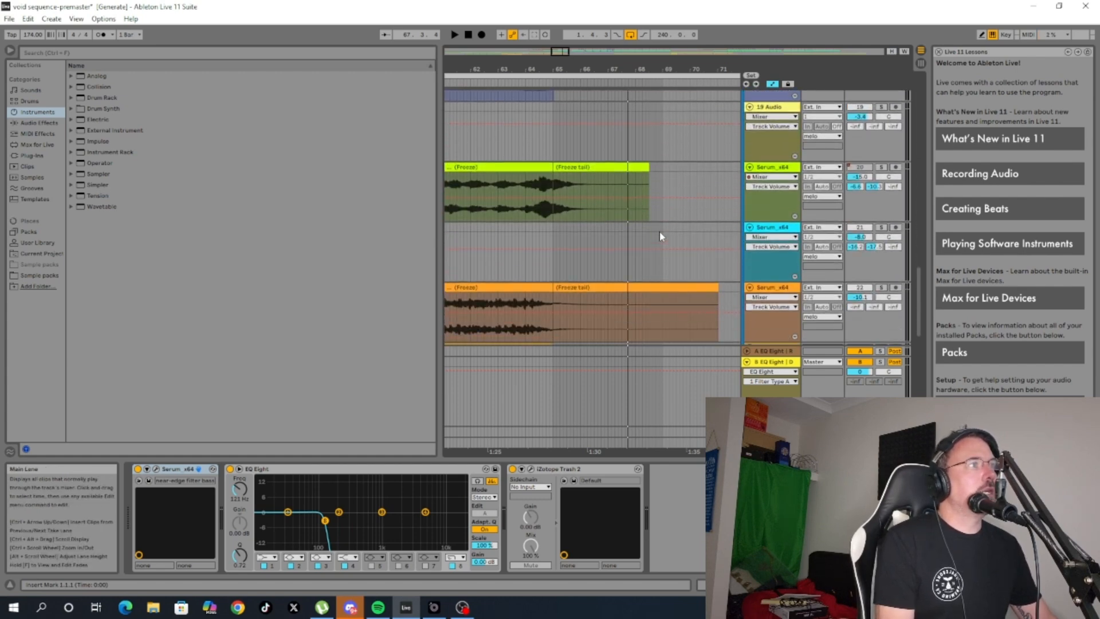
scroll(659, 232, up, 5)
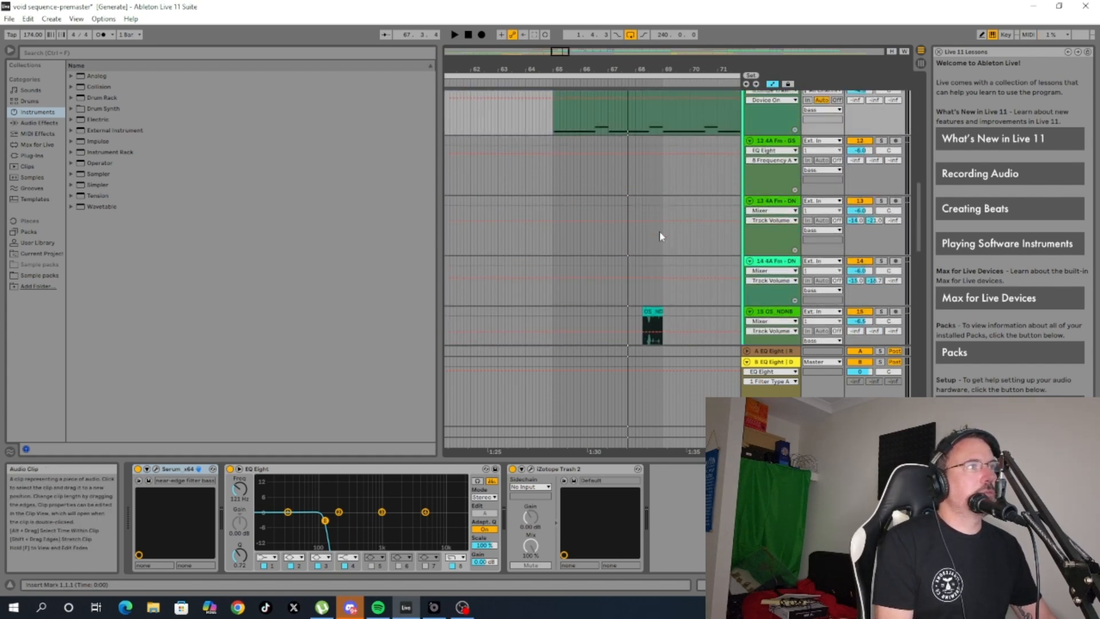
scroll(755, 127, up, 3)
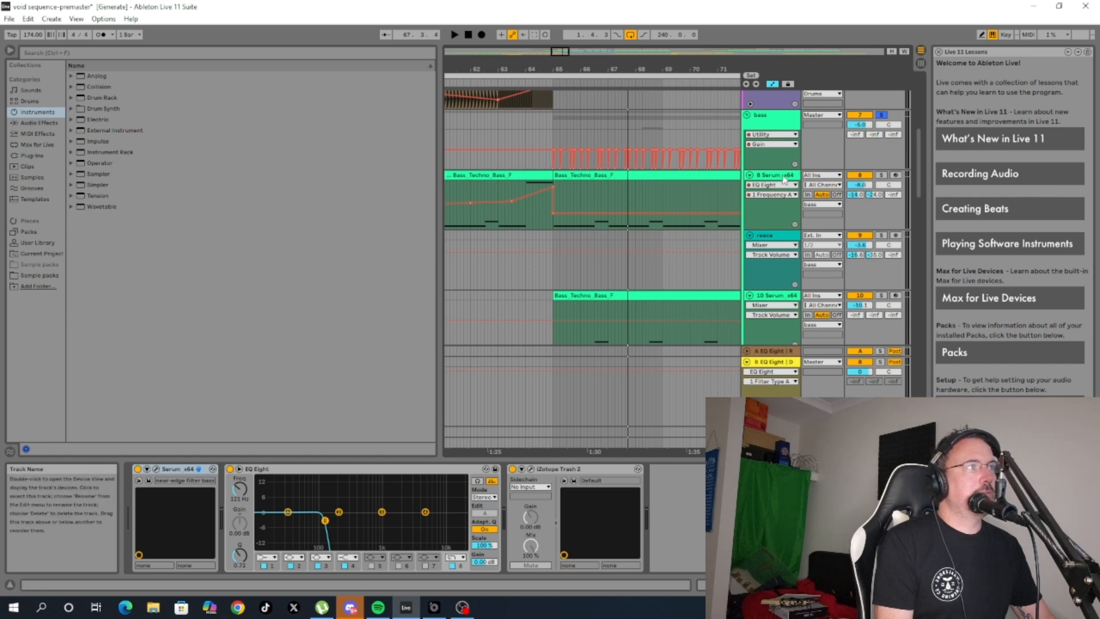
Compare the volume and the reverb and delay send levels of the Serum and reece tracks in the bass group.
click(855, 195)
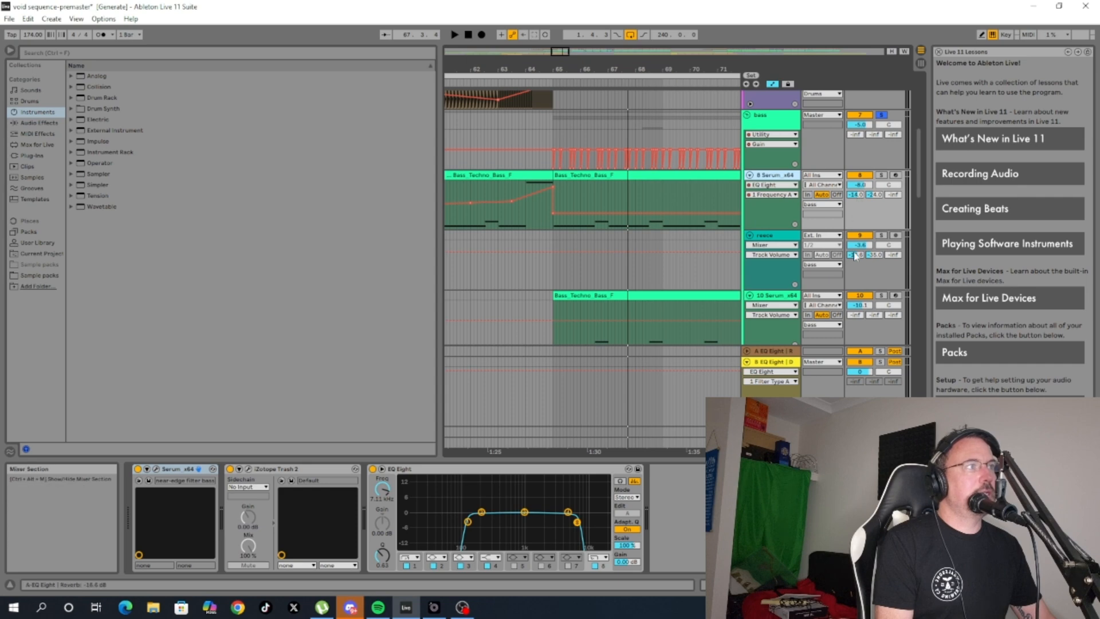
scroll(854, 251, down, 2)
scroll(854, 251, down, 2)
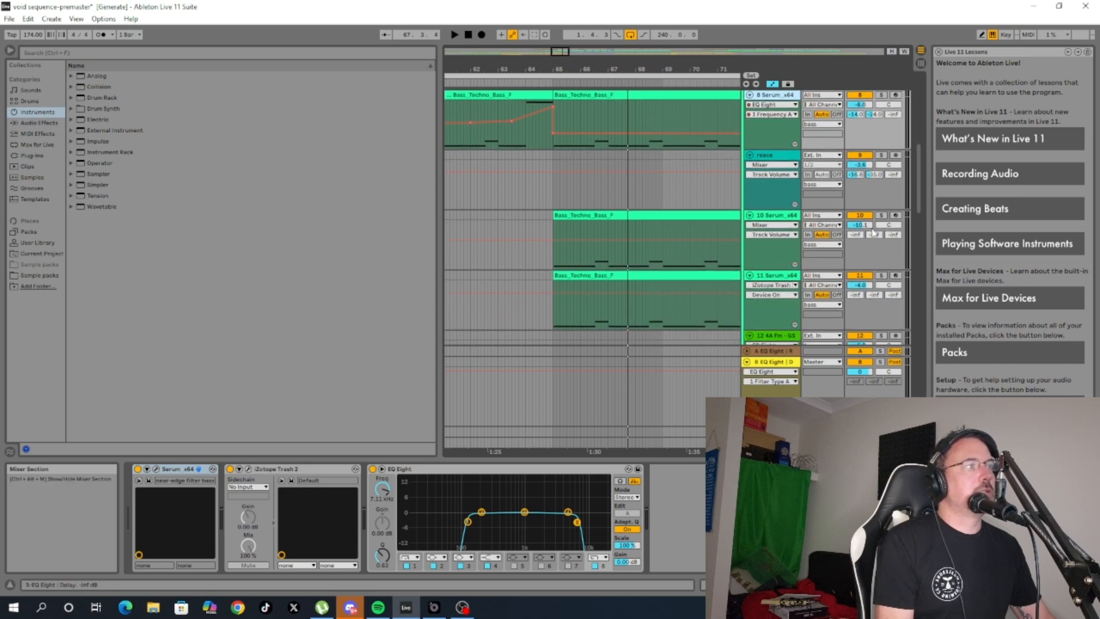
scroll(863, 229, down, 2)
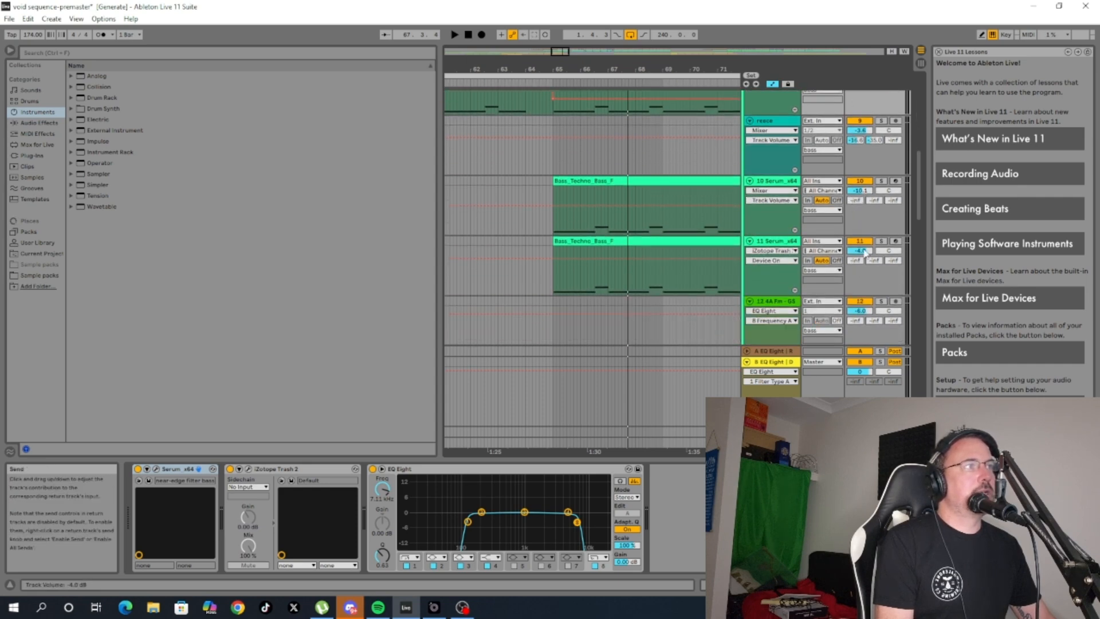
scroll(865, 252, up, 6)
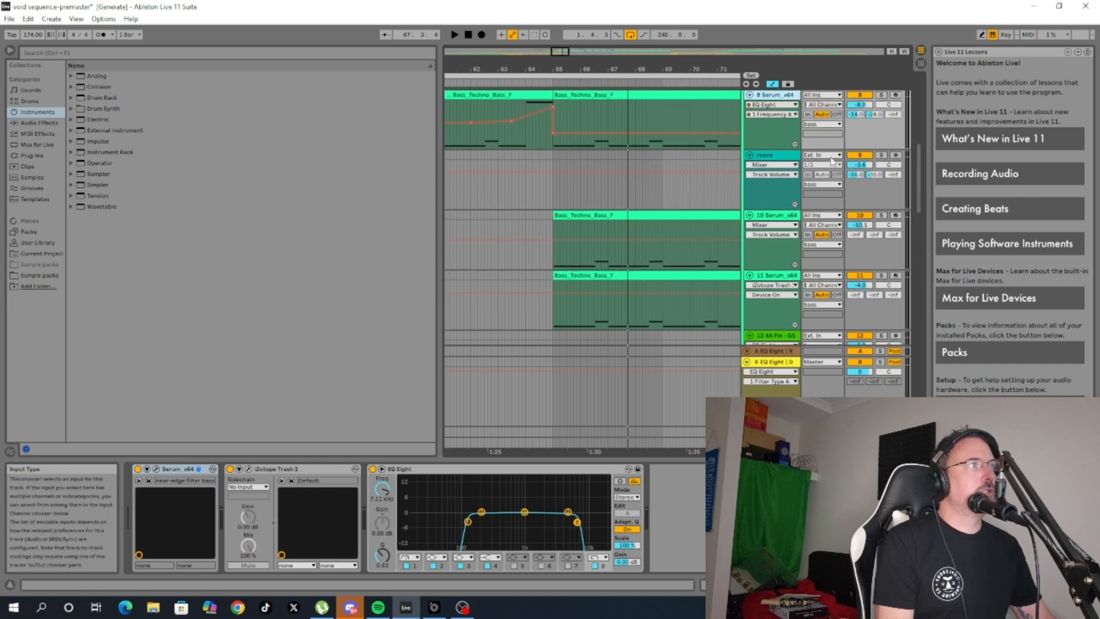
scroll(831, 156, down, 3)
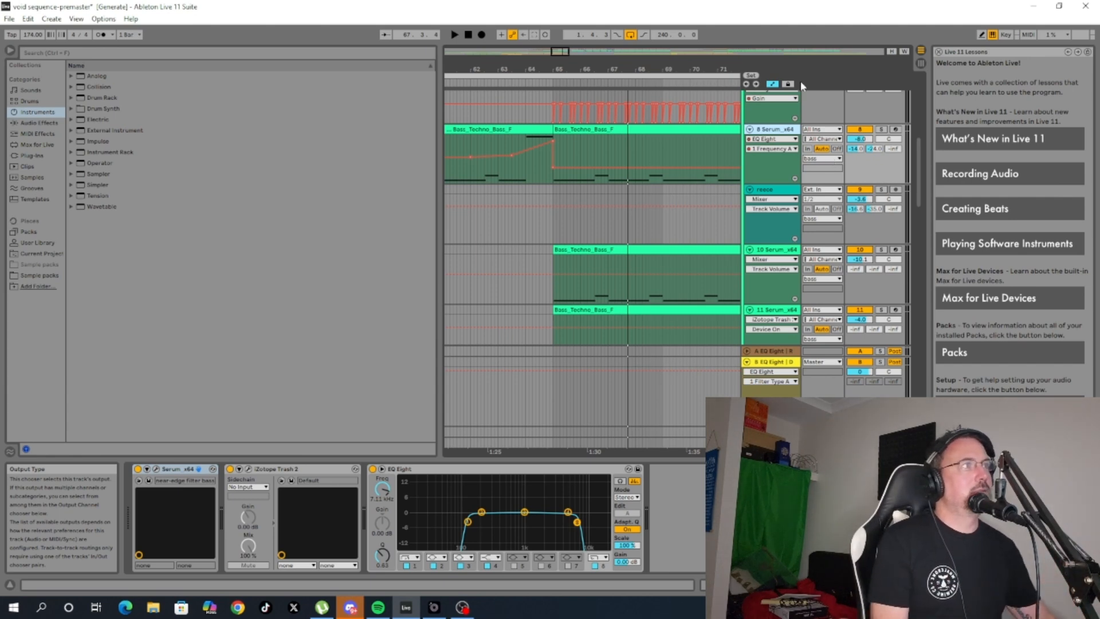
scroll(770, 153, down, 2)
scroll(772, 155, up, 5)
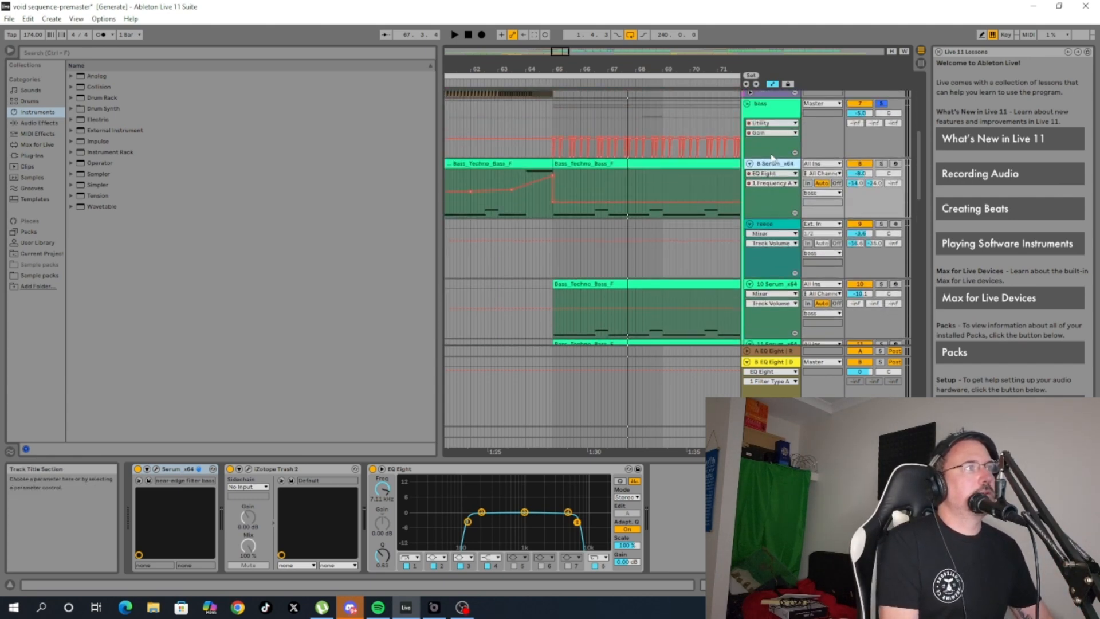
Select the bass group, play it soloed from about bar 65 while watching its EQ Eight spectrum, and stop playback.
click(773, 153)
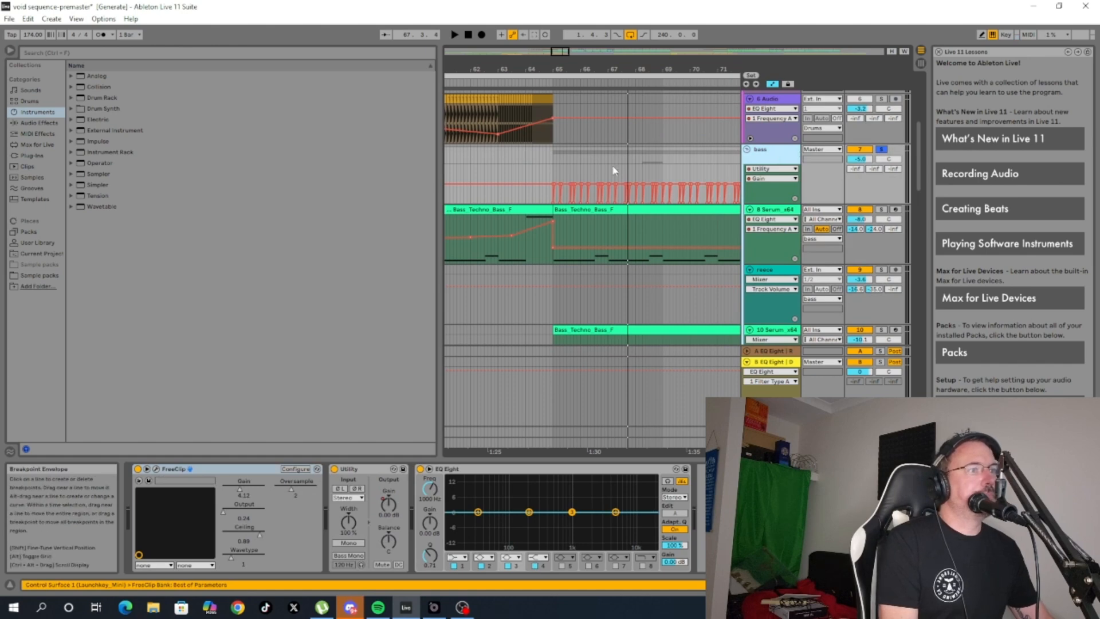
click(548, 83)
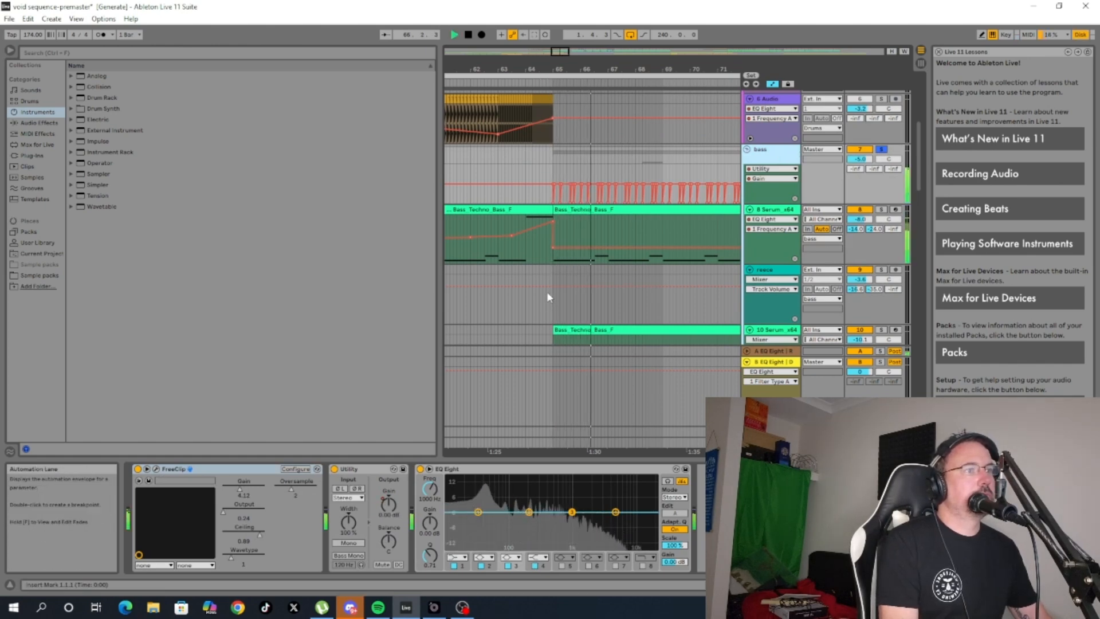
scroll(573, 298, down, 2)
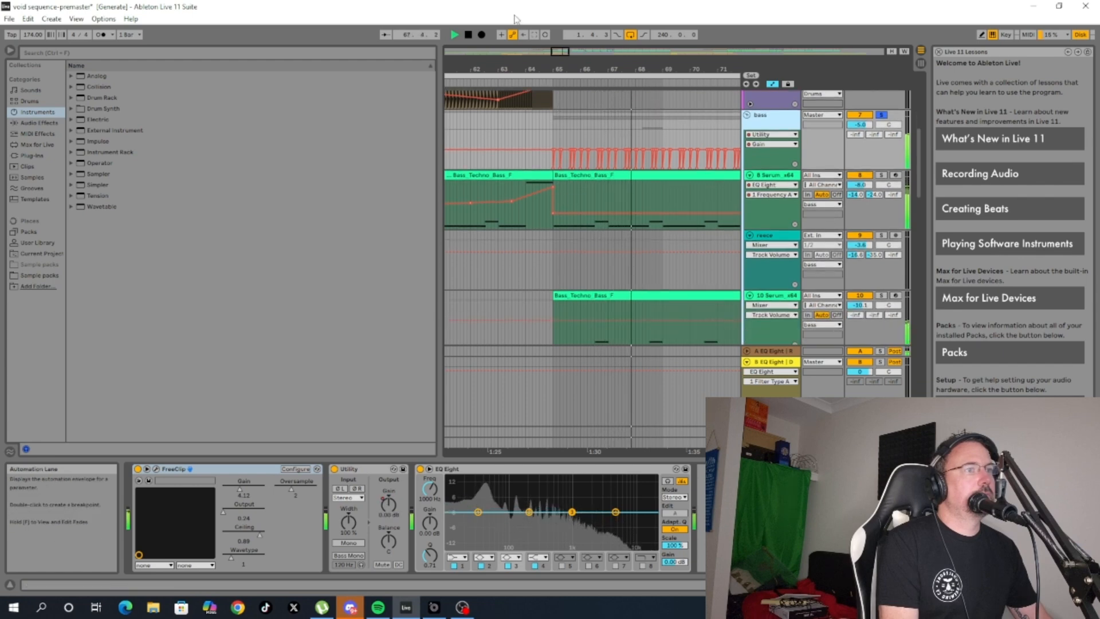
click(469, 34)
Compare the EQ Eight filtering on the 8 Serum_x64 track with that on the 11 Serum_x64 track.
click(777, 176)
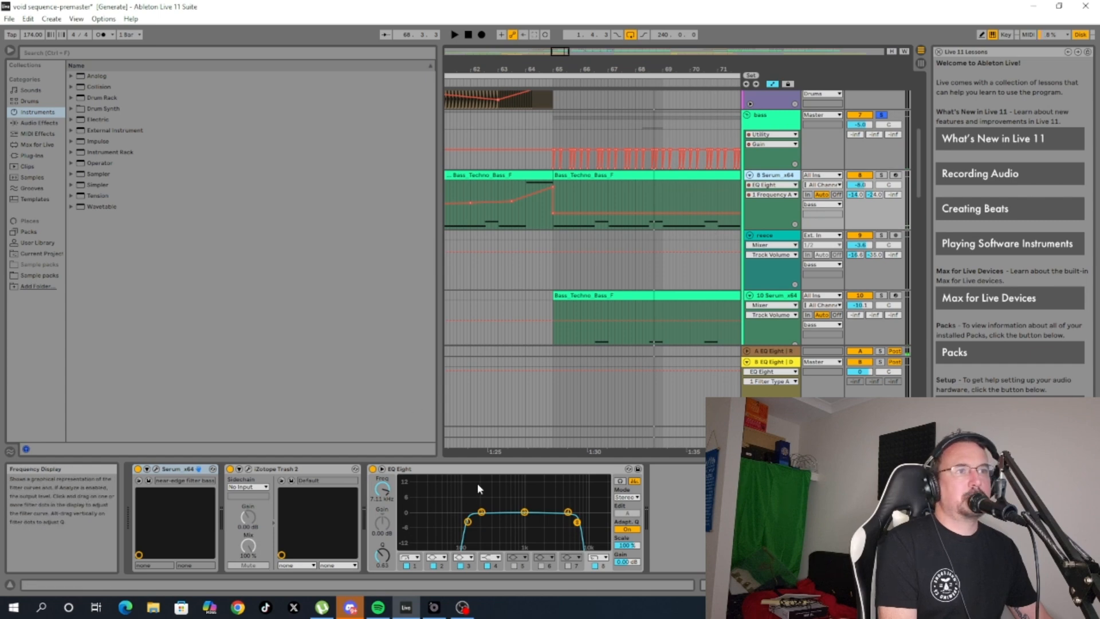
click(468, 523)
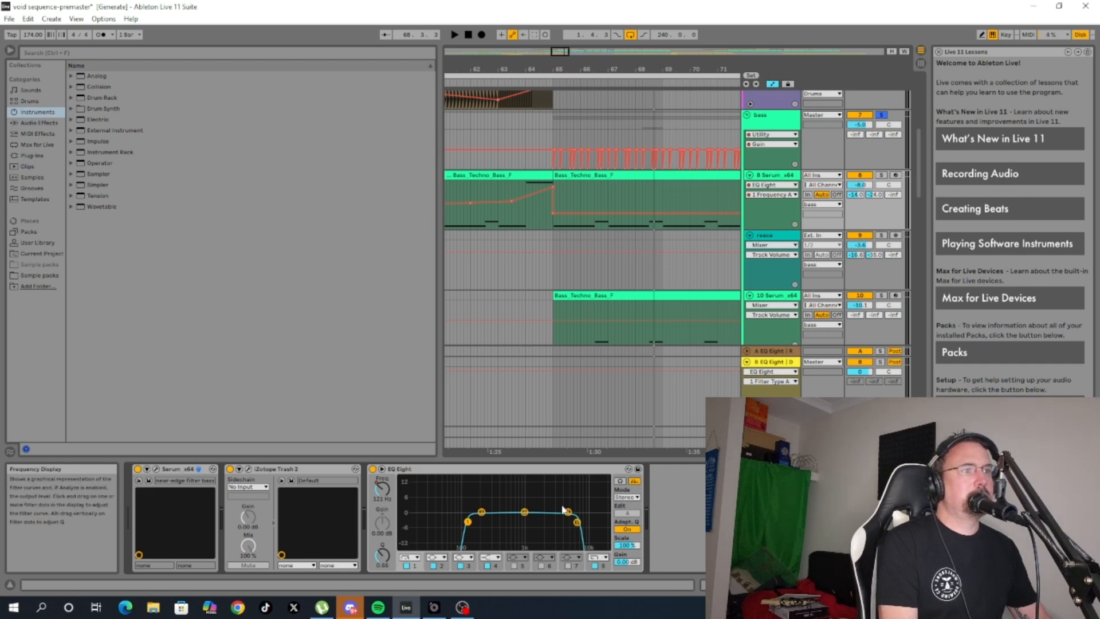
scroll(573, 261, down, 2)
scroll(585, 261, down, 2)
click(771, 230)
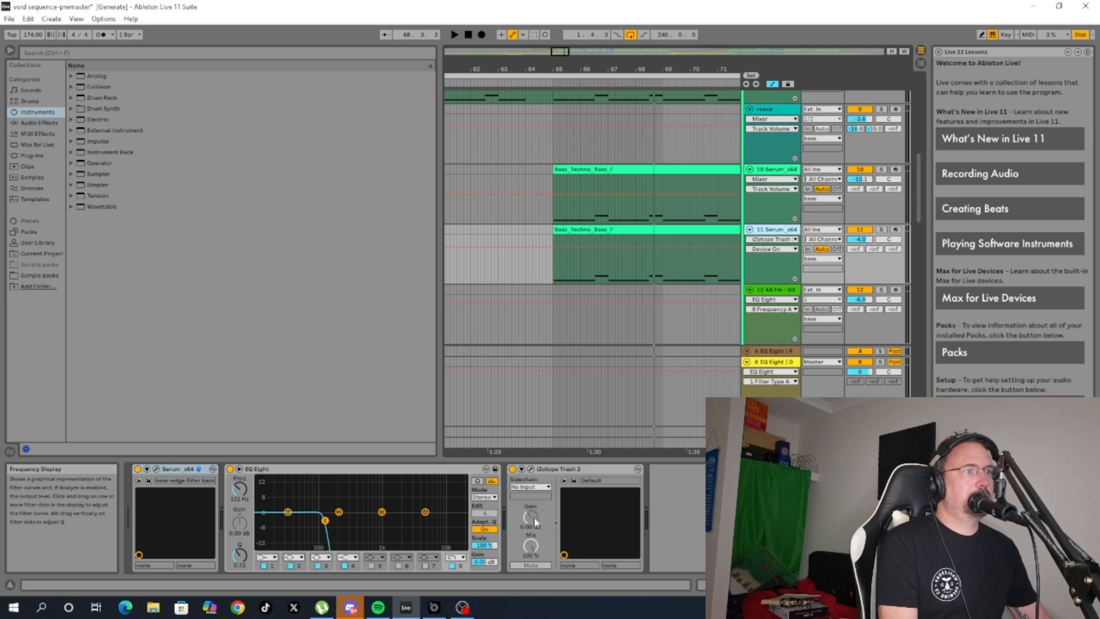
Compare the device chains and EQ Eight filtering on the 10 Serum_x64 and 8 Serum_x64 bass tracks.
click(771, 169)
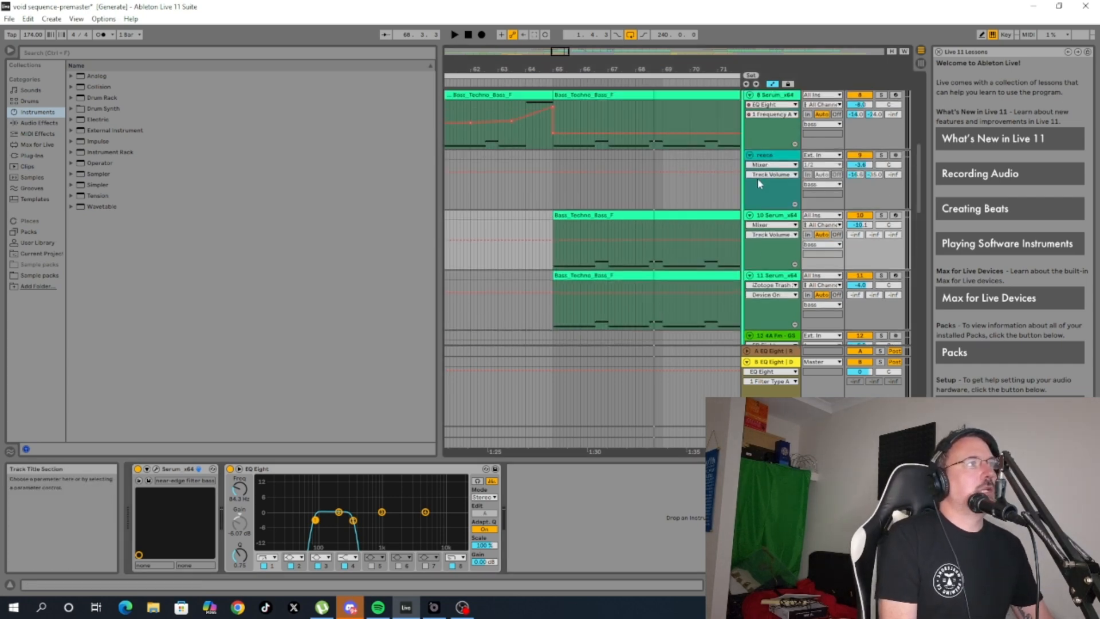
scroll(757, 178, down, 2)
scroll(759, 182, up, 4)
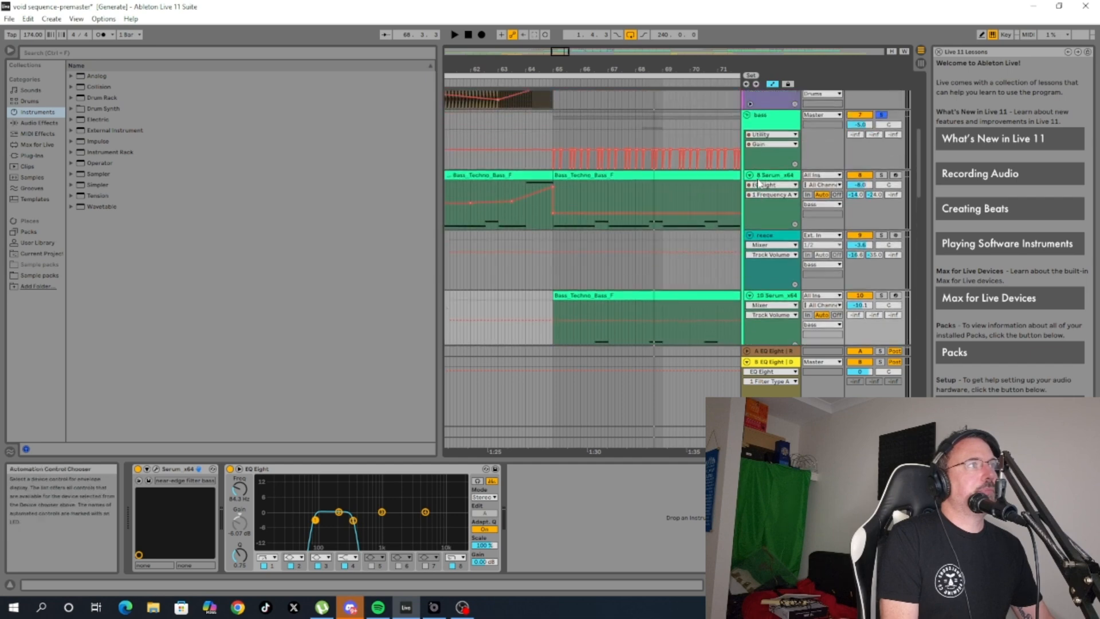
click(766, 175)
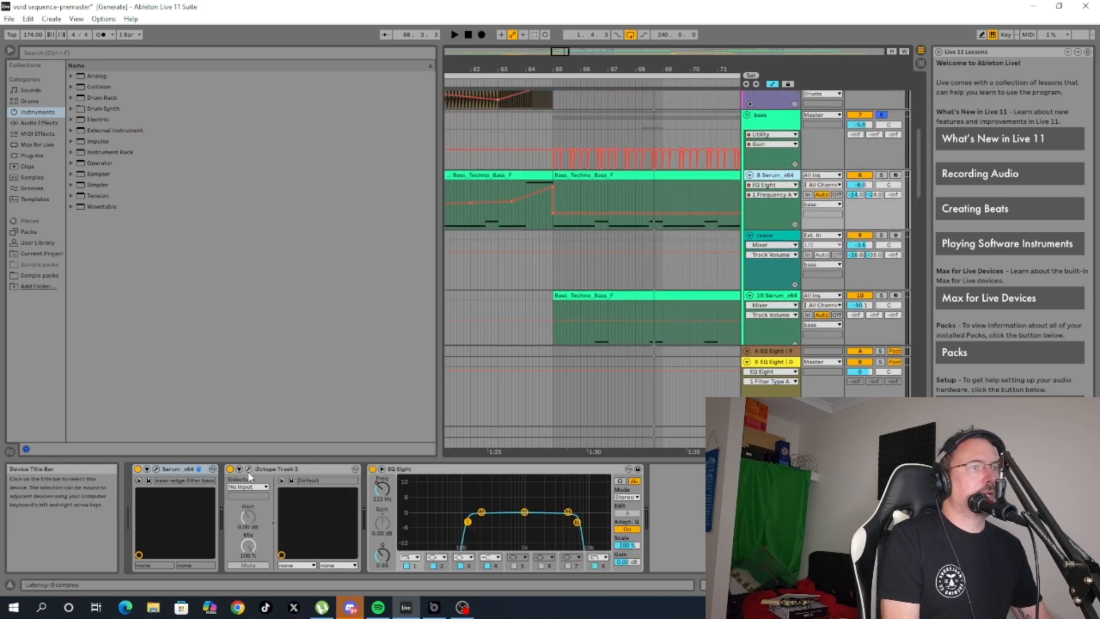
scroll(719, 262, down, 2)
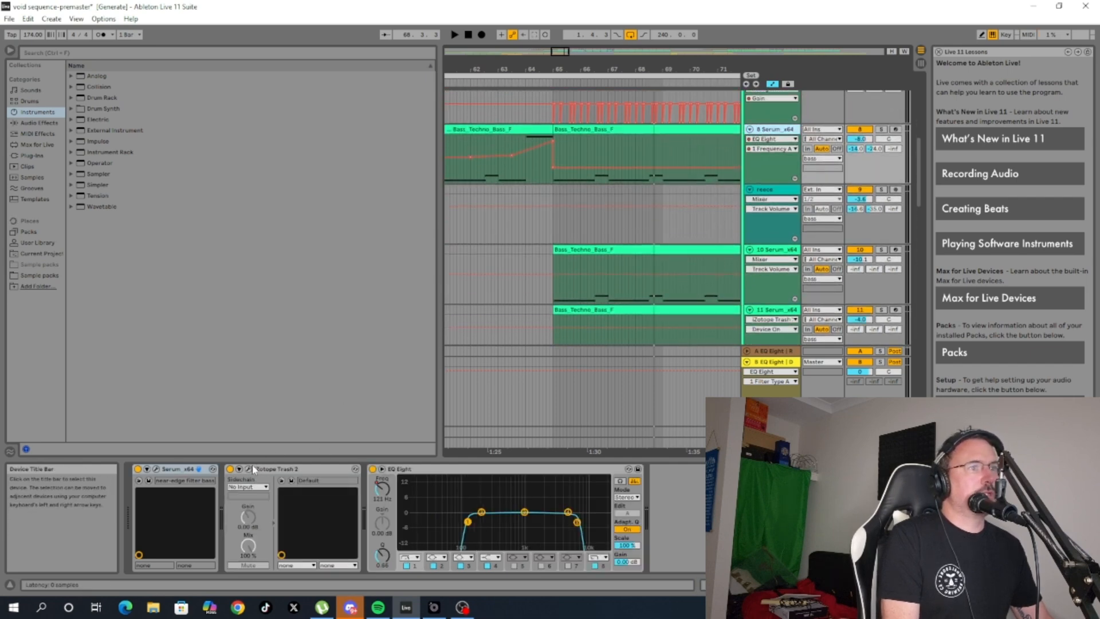
Inspect the iZotope Trash 2 distortion settings on the 11 Serum_x64 track and close the plug-in window.
scroll(638, 313, down, 5)
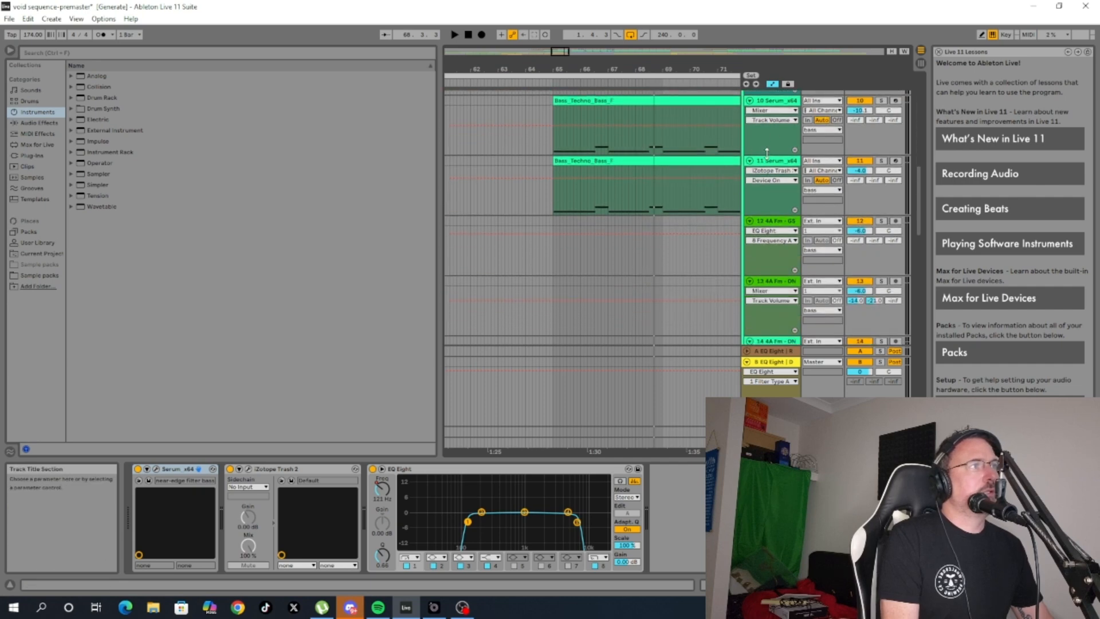
click(768, 164)
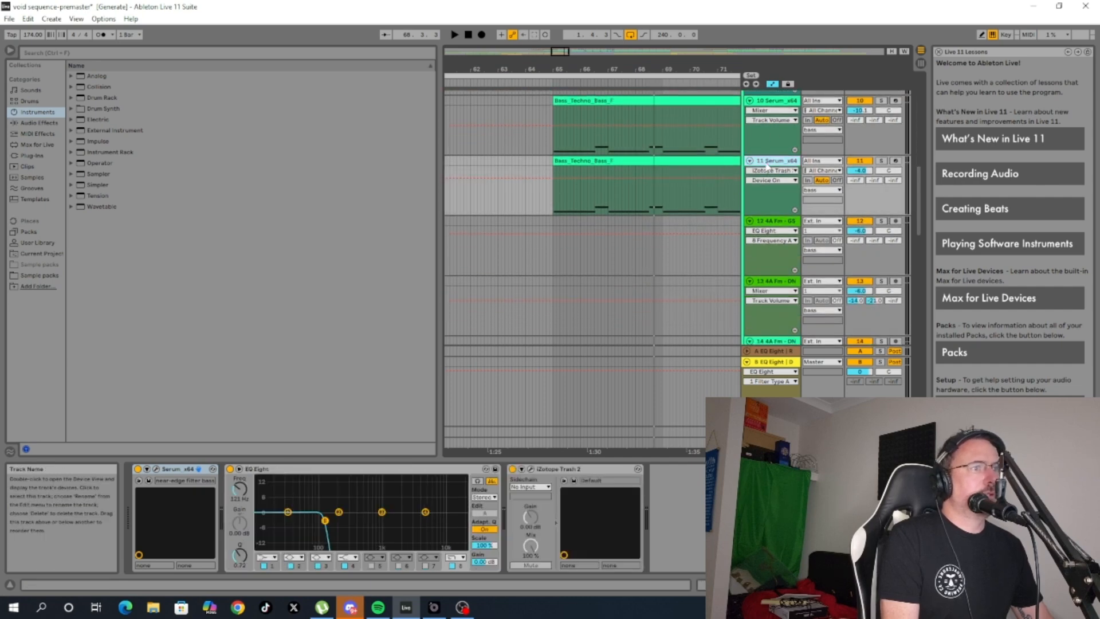
click(531, 468)
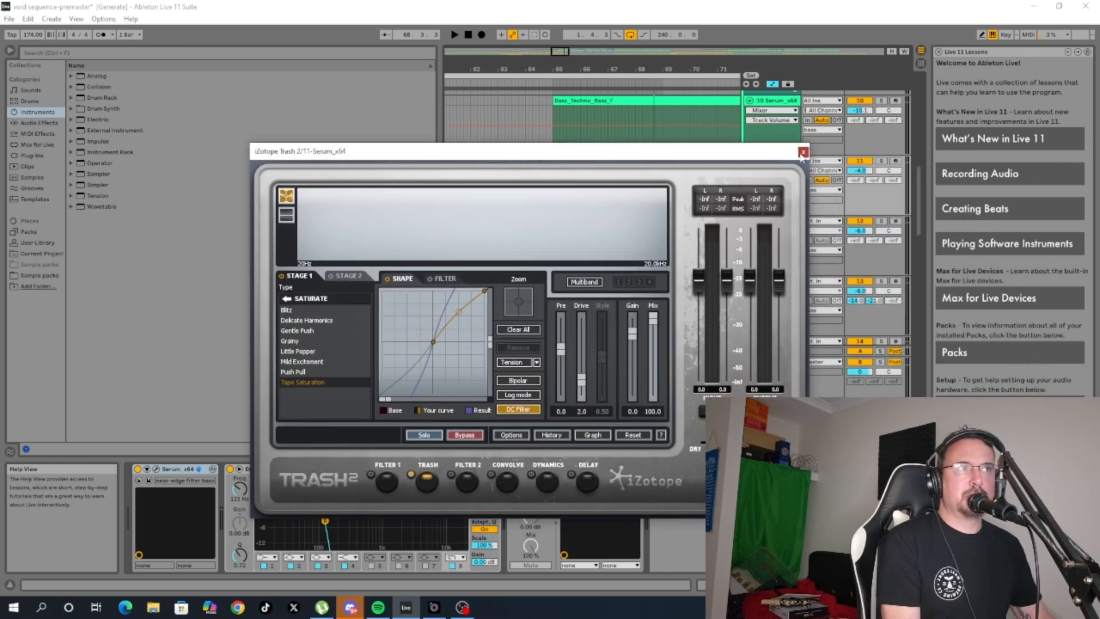
click(804, 151)
Check the EQ Eight on bass track 15 and the device chain and send levels of the melo group.
scroll(554, 298, down, 6)
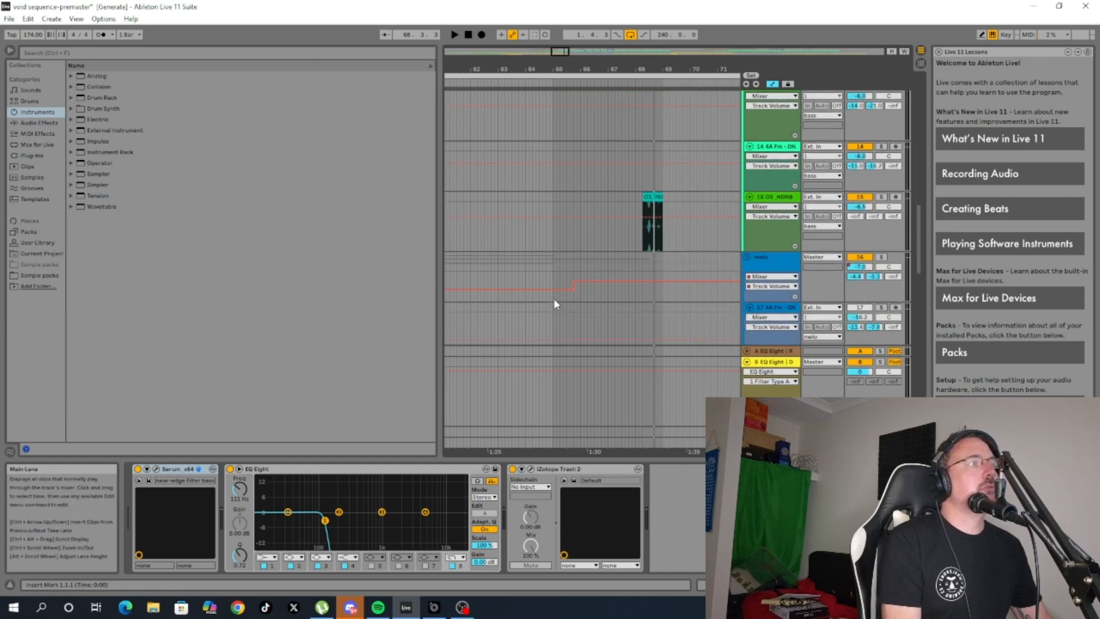
scroll(554, 298, up, 1)
click(737, 259)
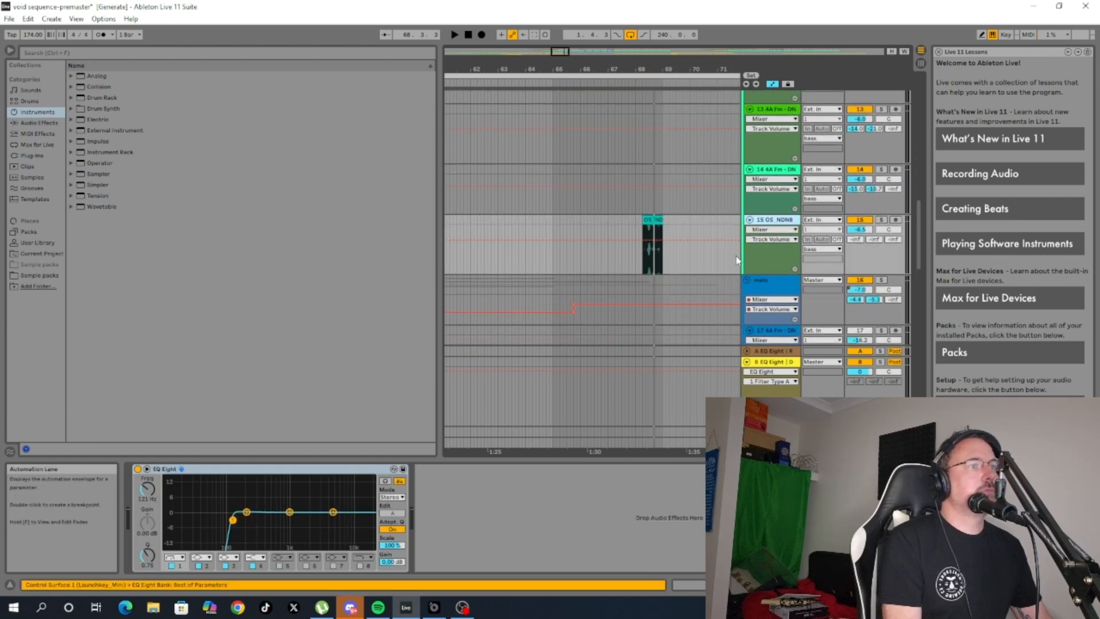
scroll(616, 267, down, 3)
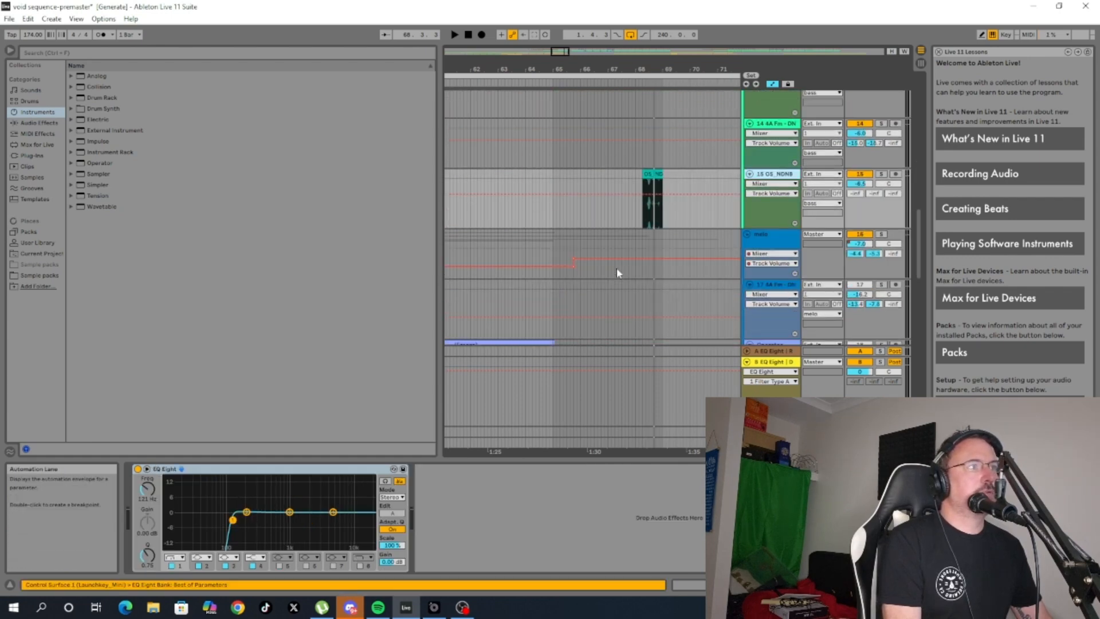
click(758, 178)
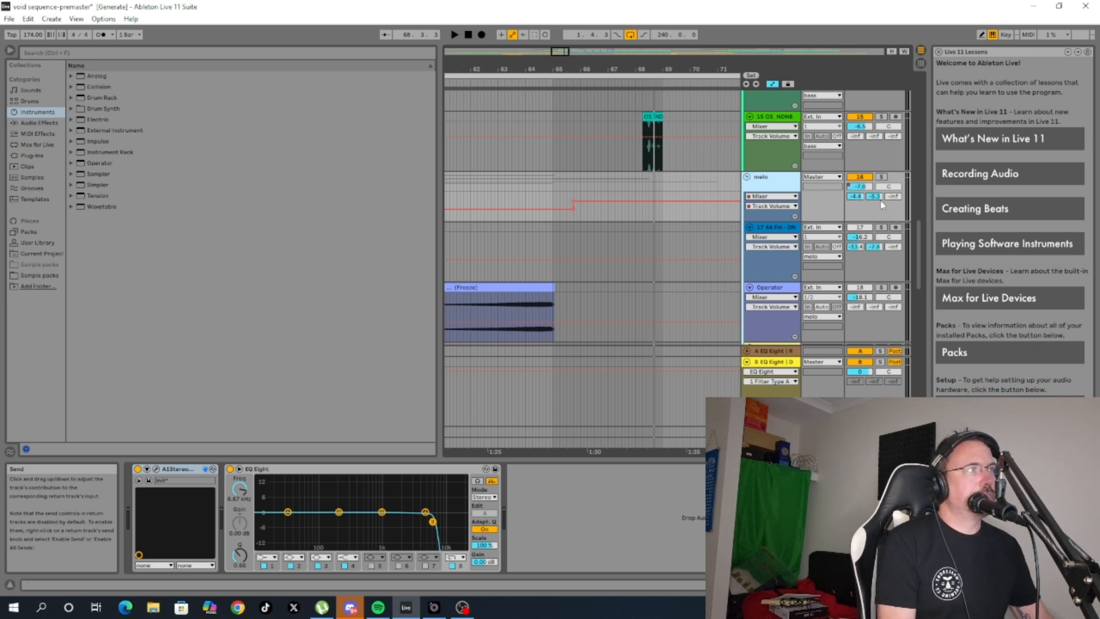
Compare the EQ Eight and Reverb settings on return A with the EQ Eight and Delay settings on return B.
click(779, 361)
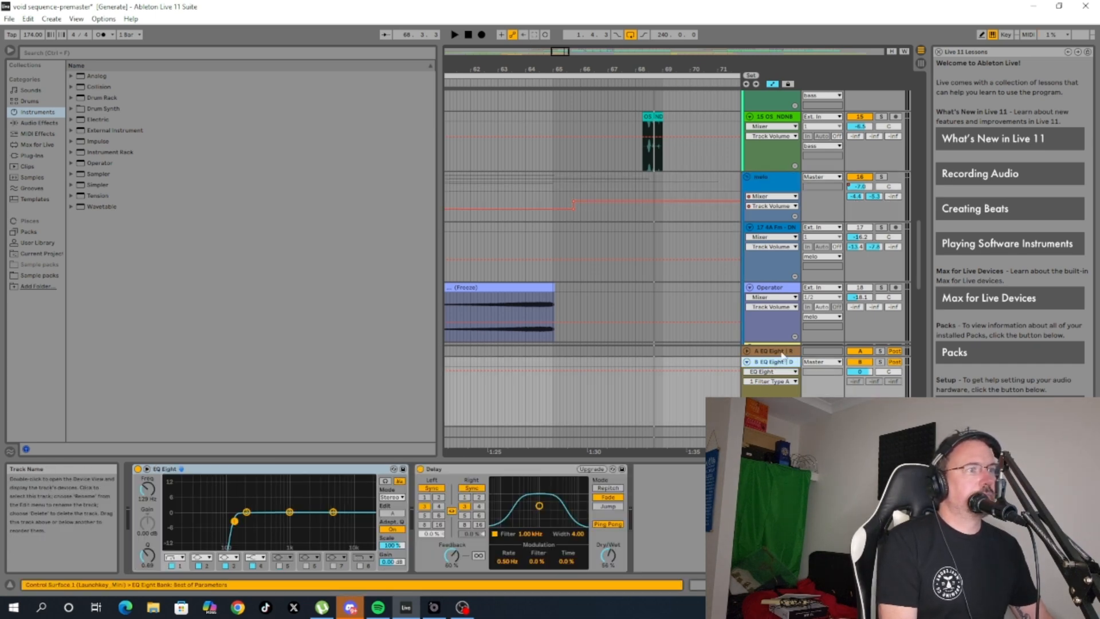
click(783, 352)
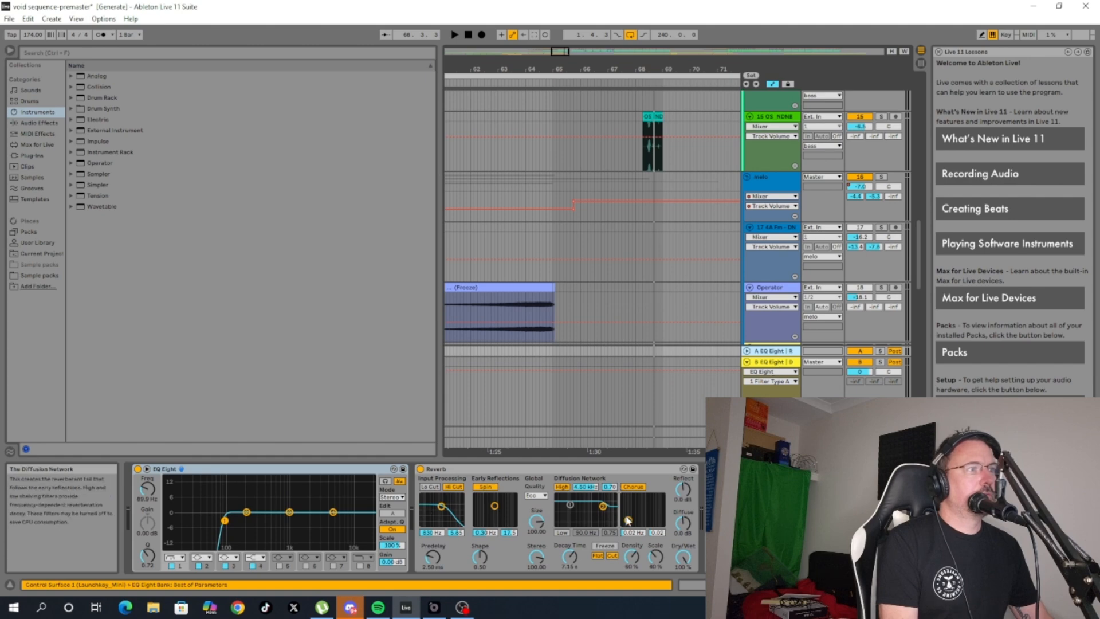
click(765, 362)
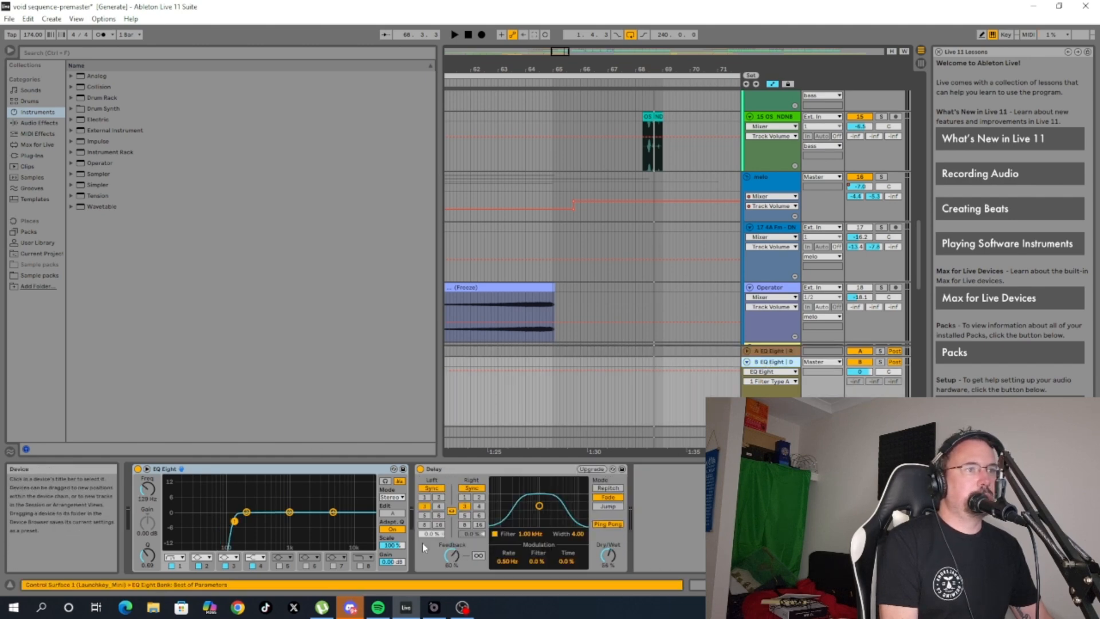
click(777, 353)
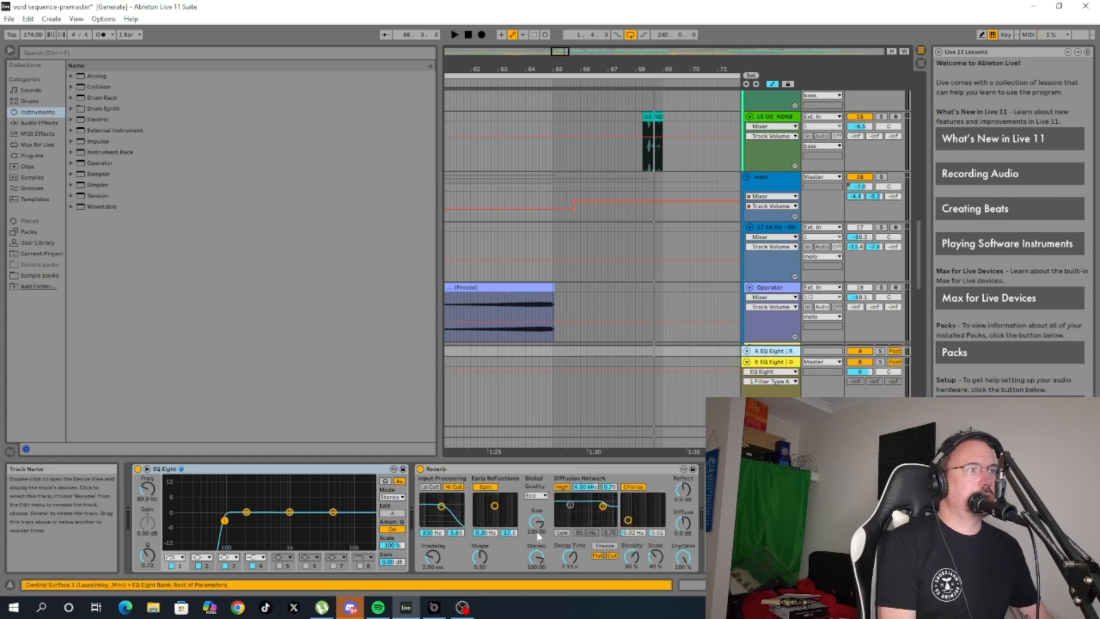
click(775, 363)
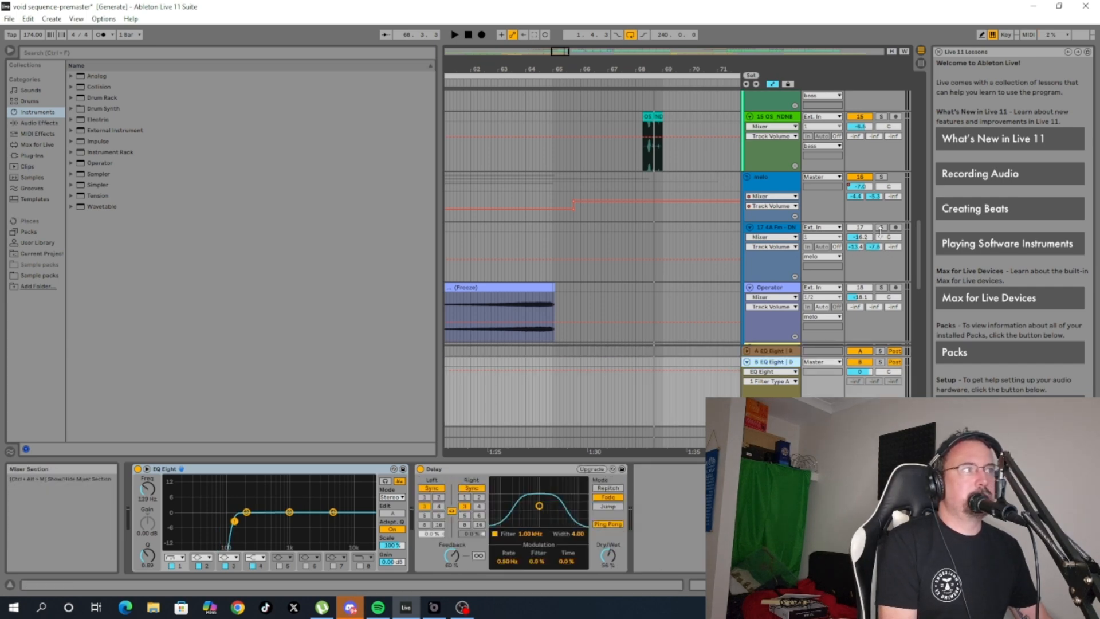
Look over the melo and bass tracks and the Drums group across roughly bars 49 to 89 of the arrangement.
scroll(733, 248, down, 5)
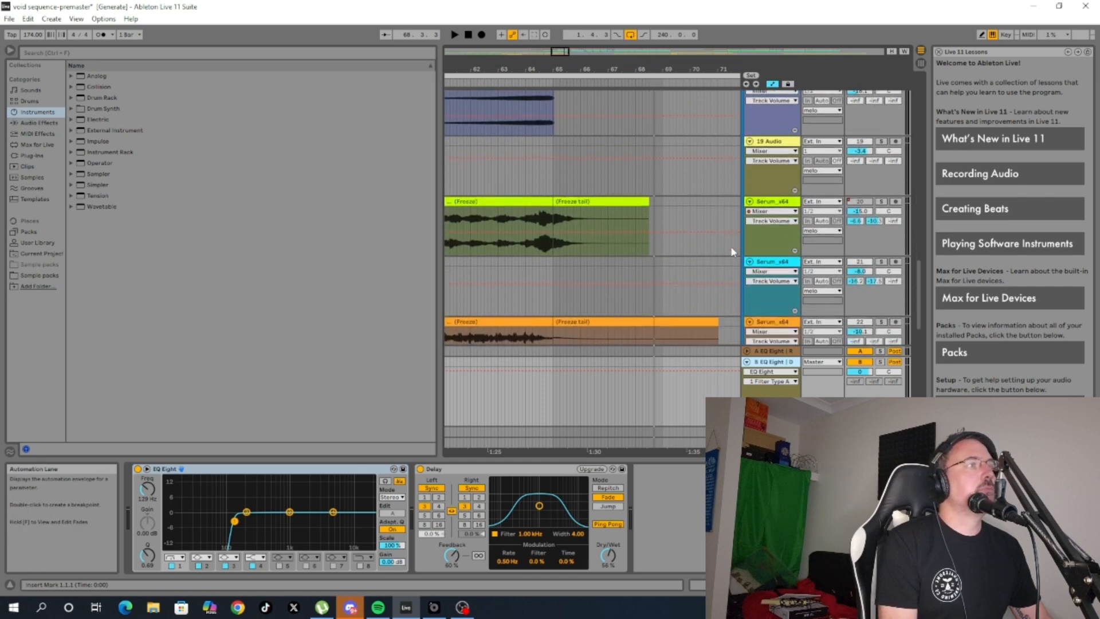
scroll(731, 251, up, 8)
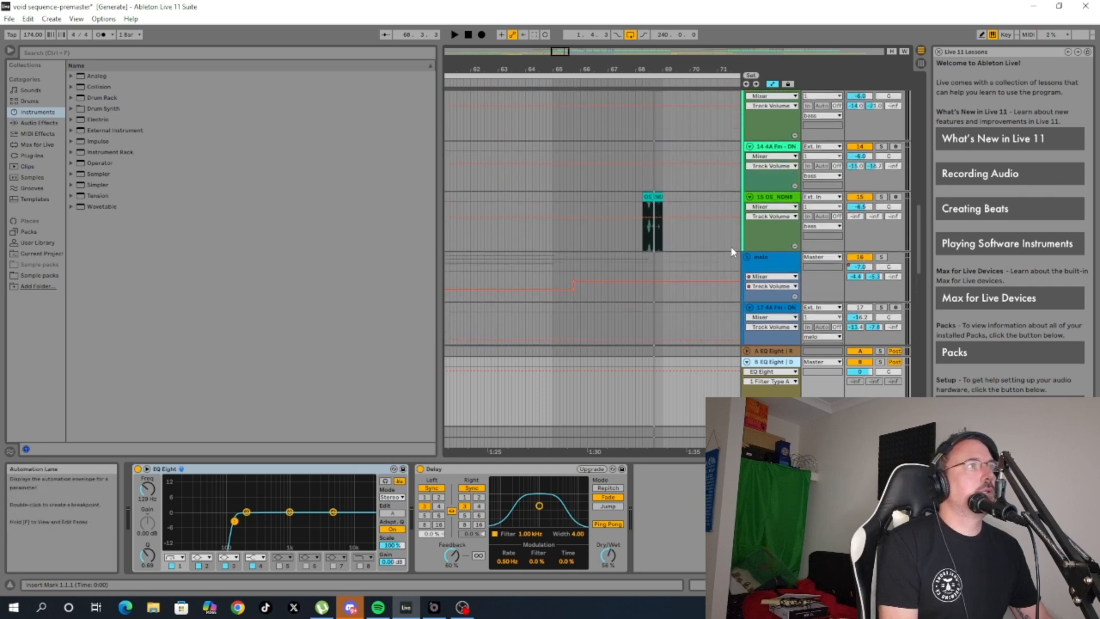
scroll(644, 164, up, 1)
drag(567, 52, 574, 53)
scroll(594, 166, up, 10)
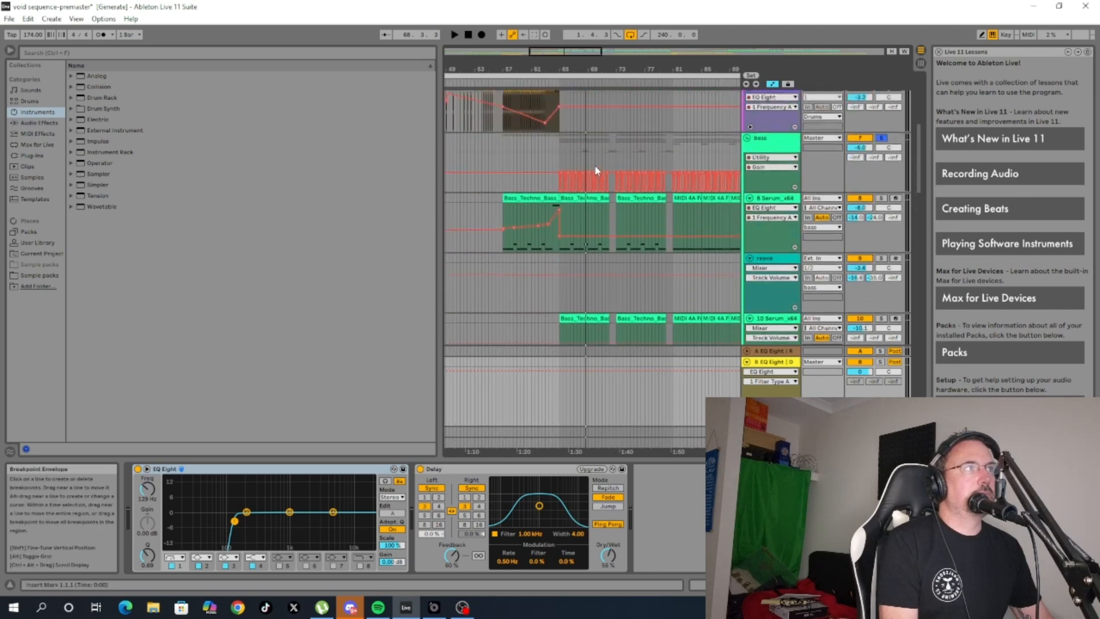
scroll(595, 166, up, 5)
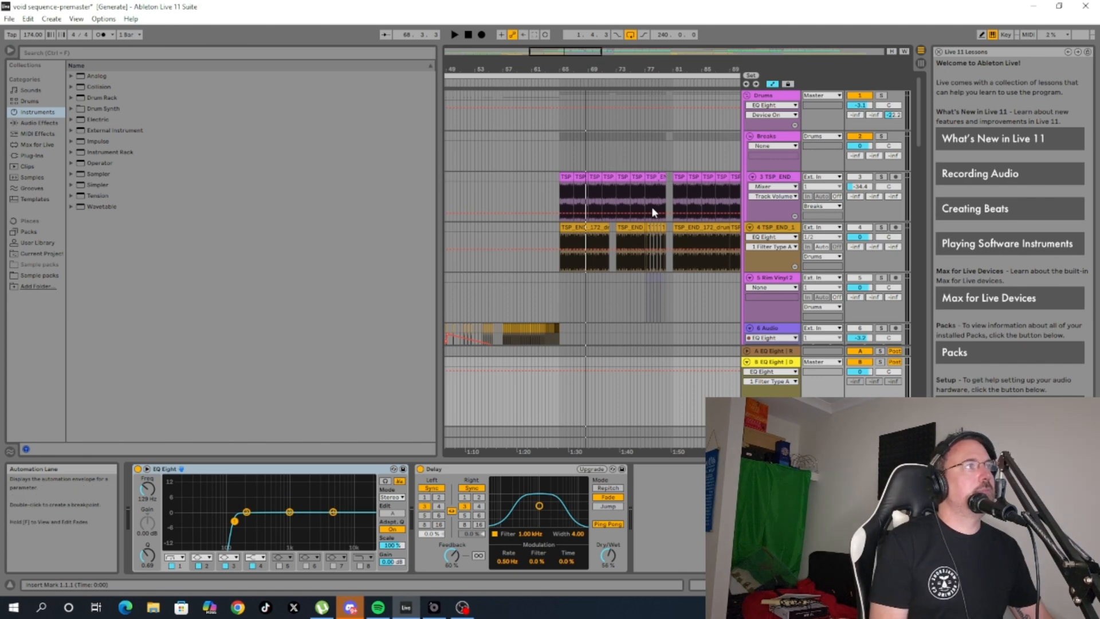
Take the bass group out of solo during playback from bar 65, check the levels in the Session View mixer, and stop playback.
click(919, 51)
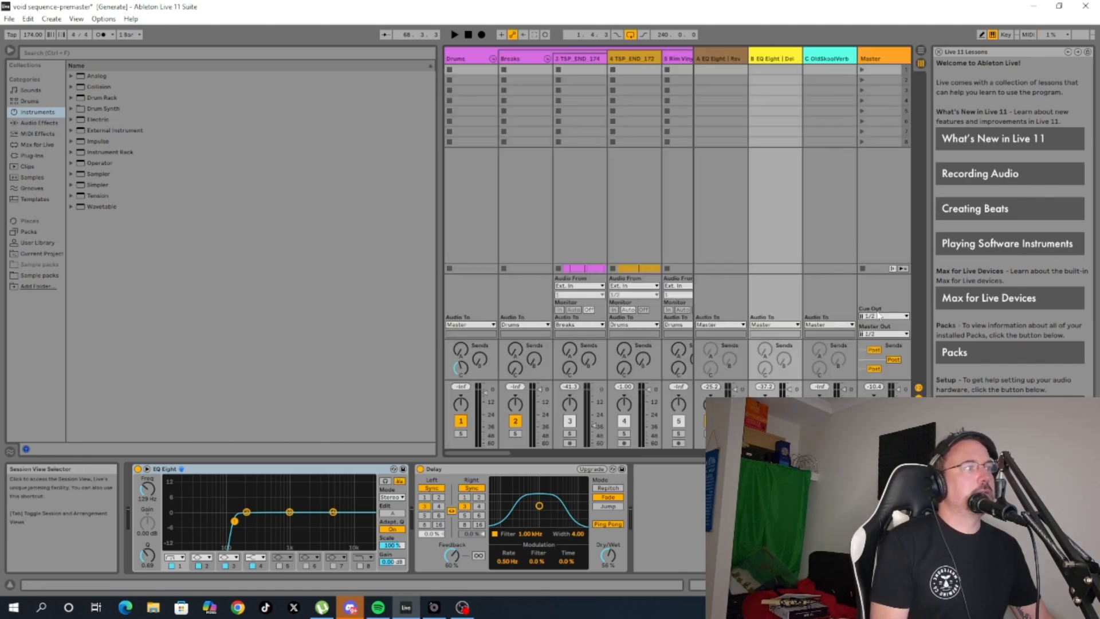
click(922, 50)
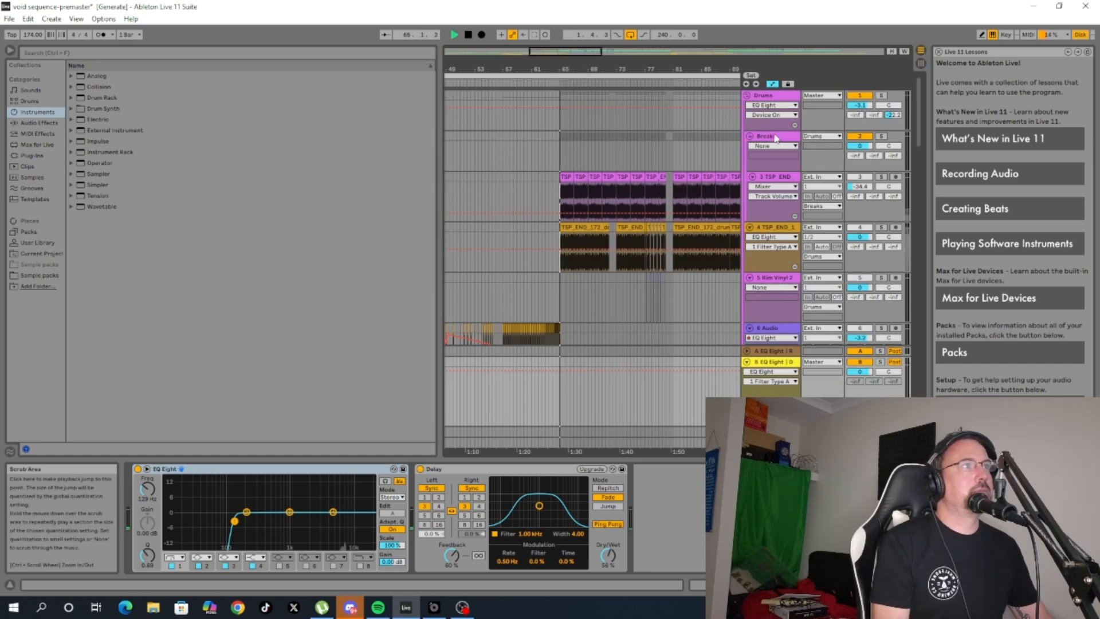
scroll(831, 240, down, 5)
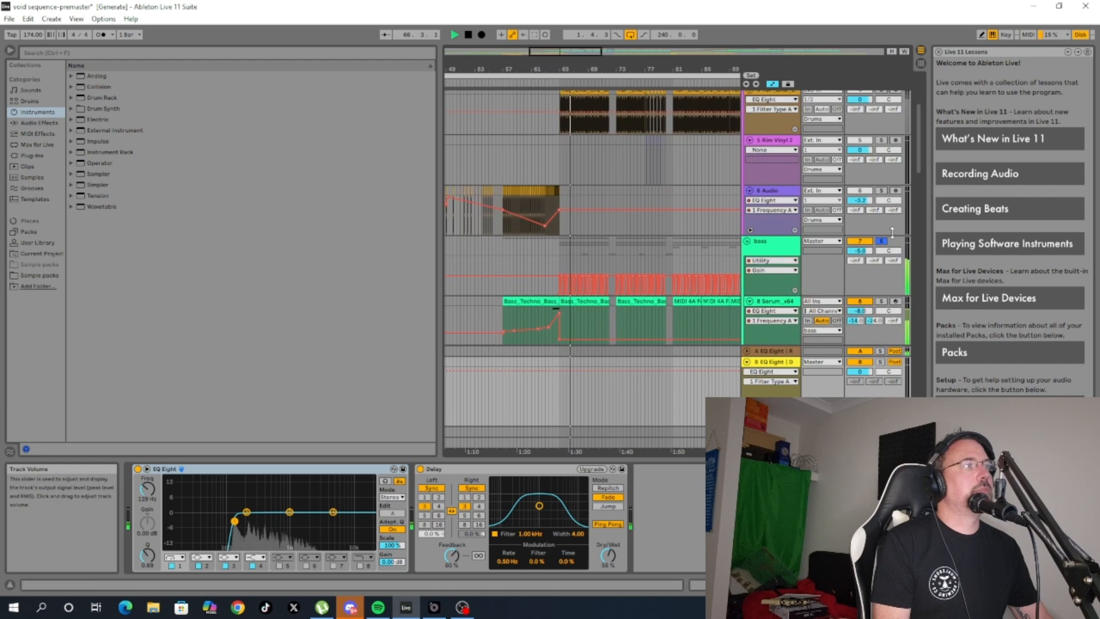
click(921, 64)
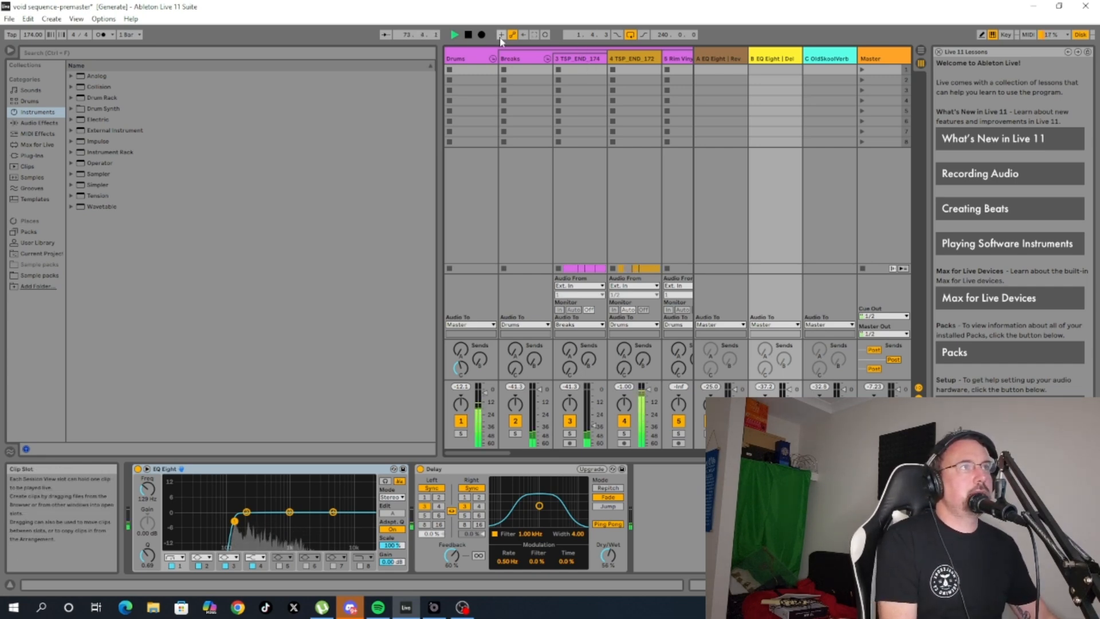
click(469, 36)
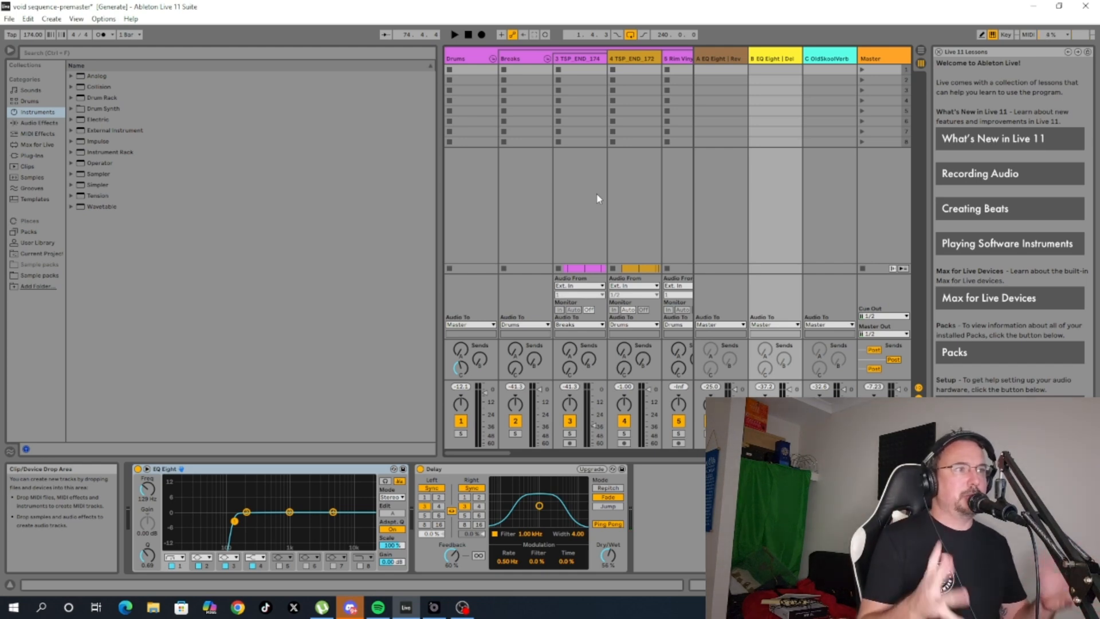
Show the Master track's device chain in Session View and open its SPAN analyser, placing the window over the browser.
click(922, 52)
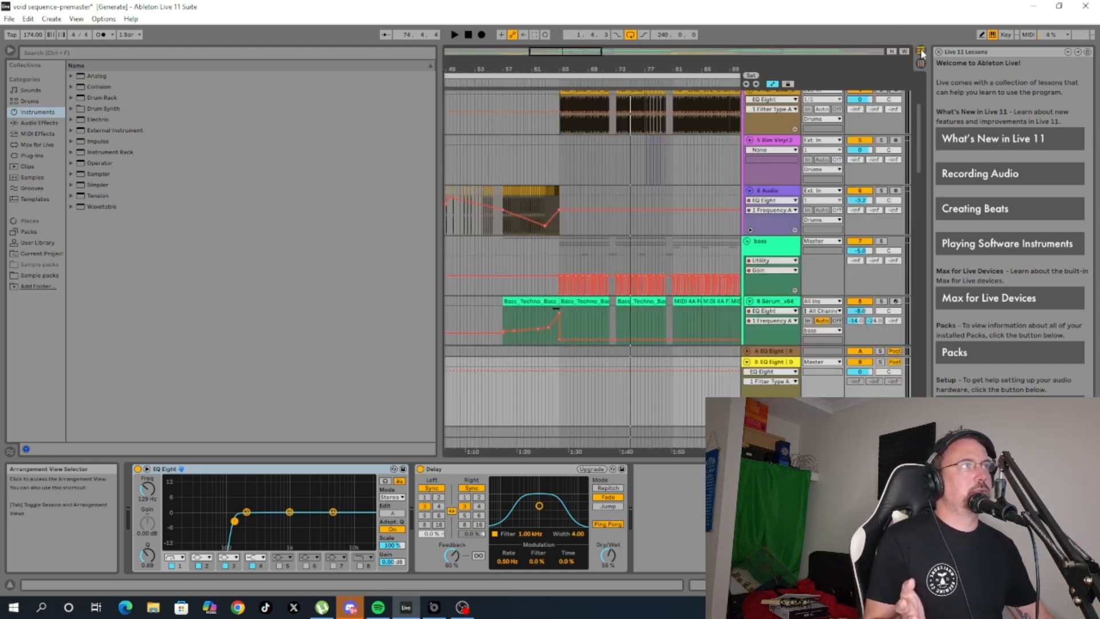
click(920, 64)
click(883, 59)
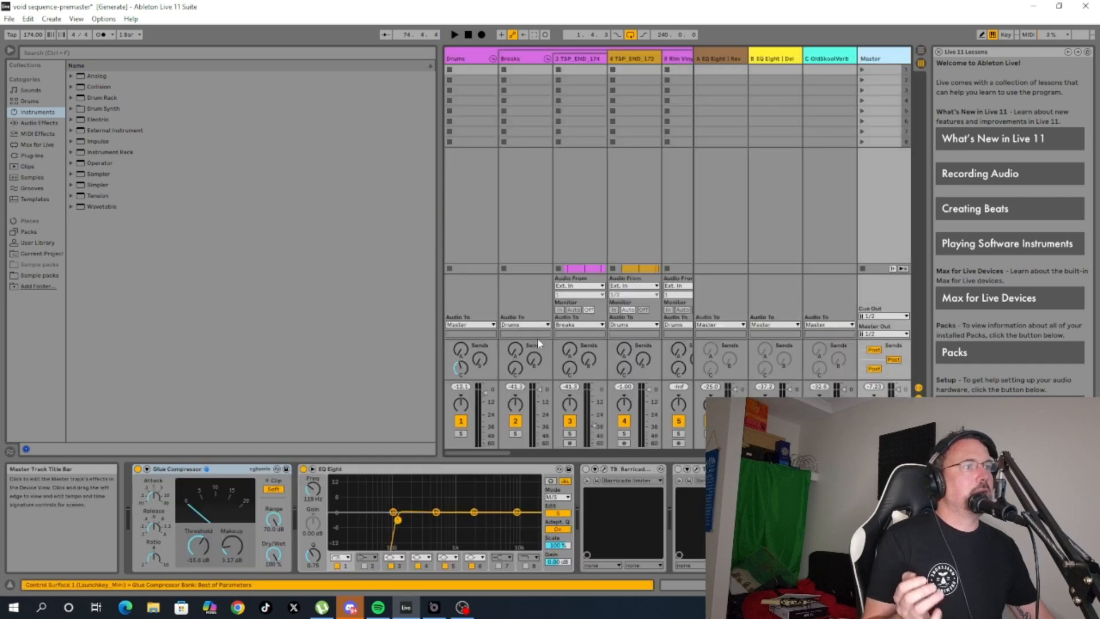
click(974, 585)
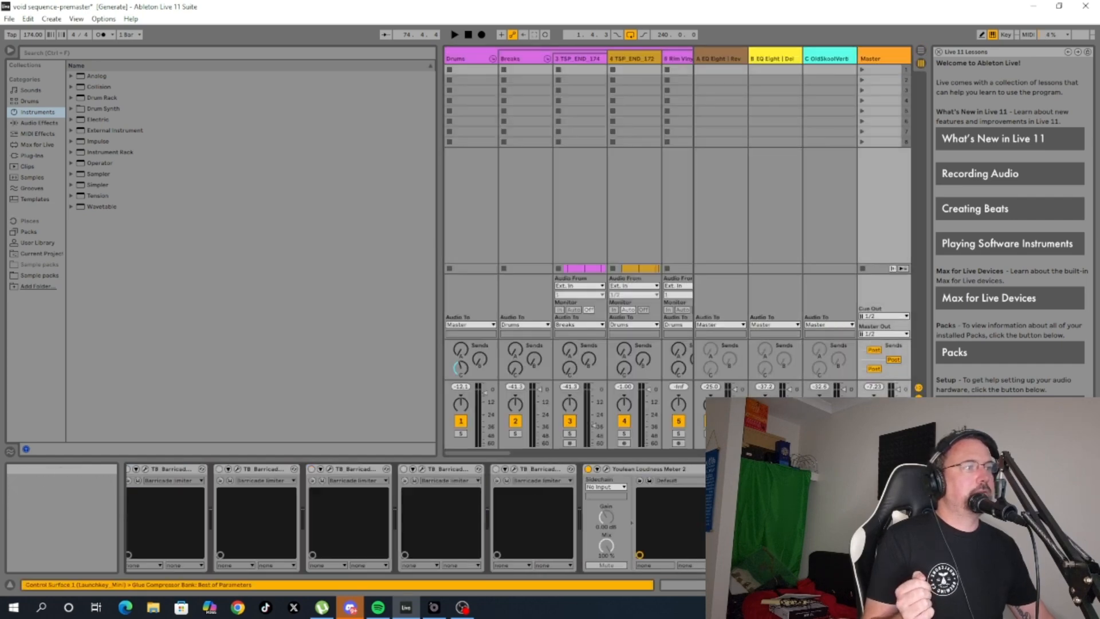
click(606, 468)
drag(669, 221, 265, 183)
Play the full mix from bar 65 in Arrangement View, watch the spectrum in SPAN, and stop playback.
click(470, 36)
key(space)
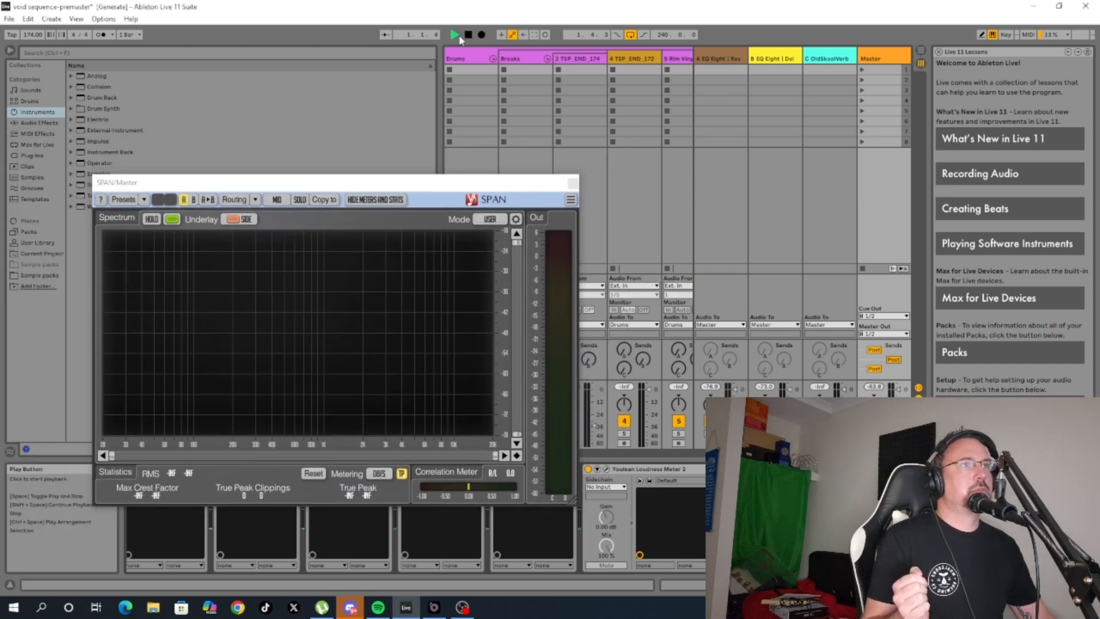
click(922, 51)
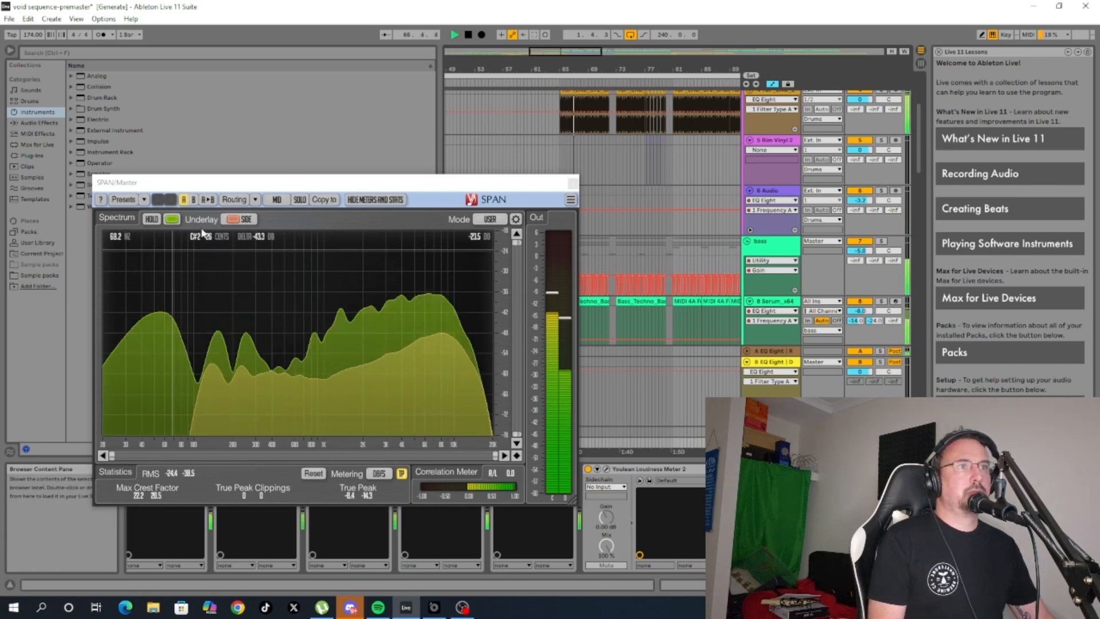
key(space)
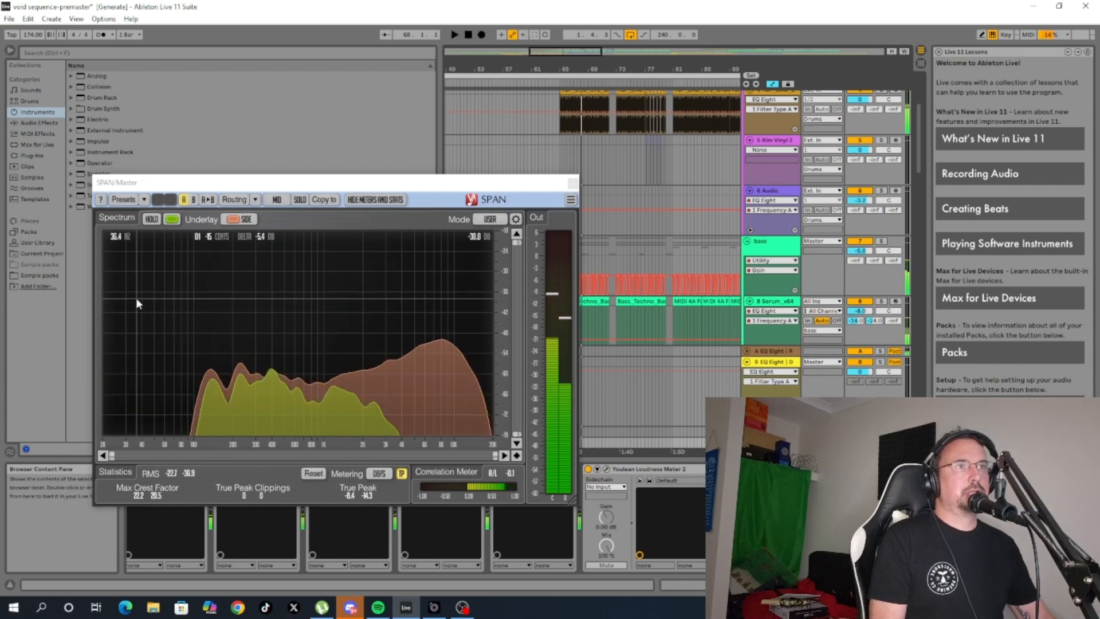
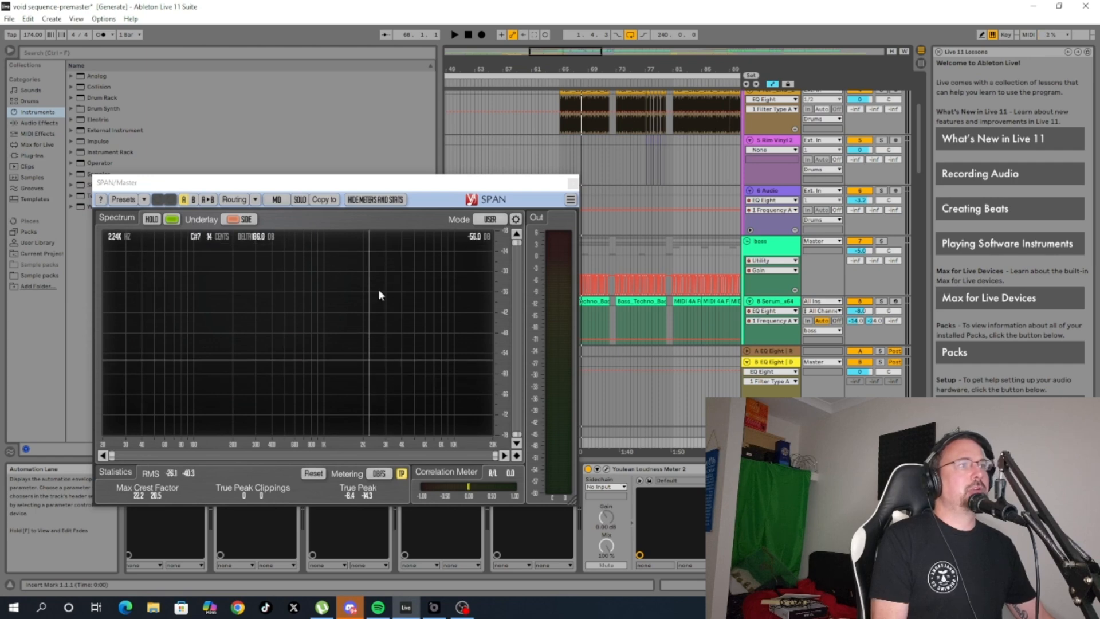
Replay the mix from bar 65 with the Master's SPAN analyser reopened, close the analyser, and stop playback.
click(573, 185)
click(555, 80)
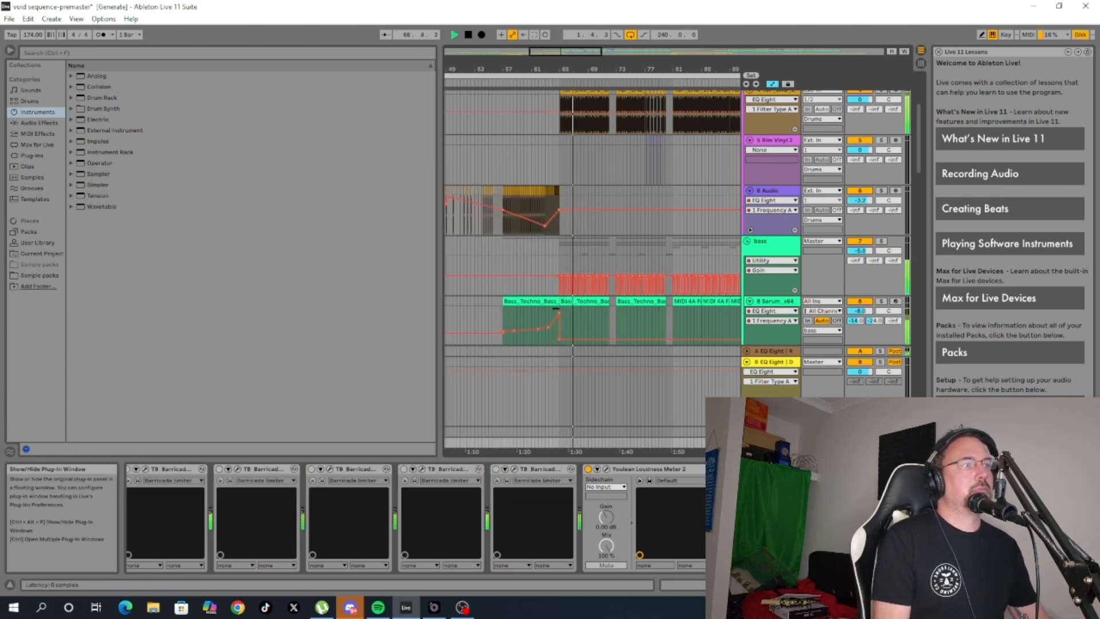
click(749, 469)
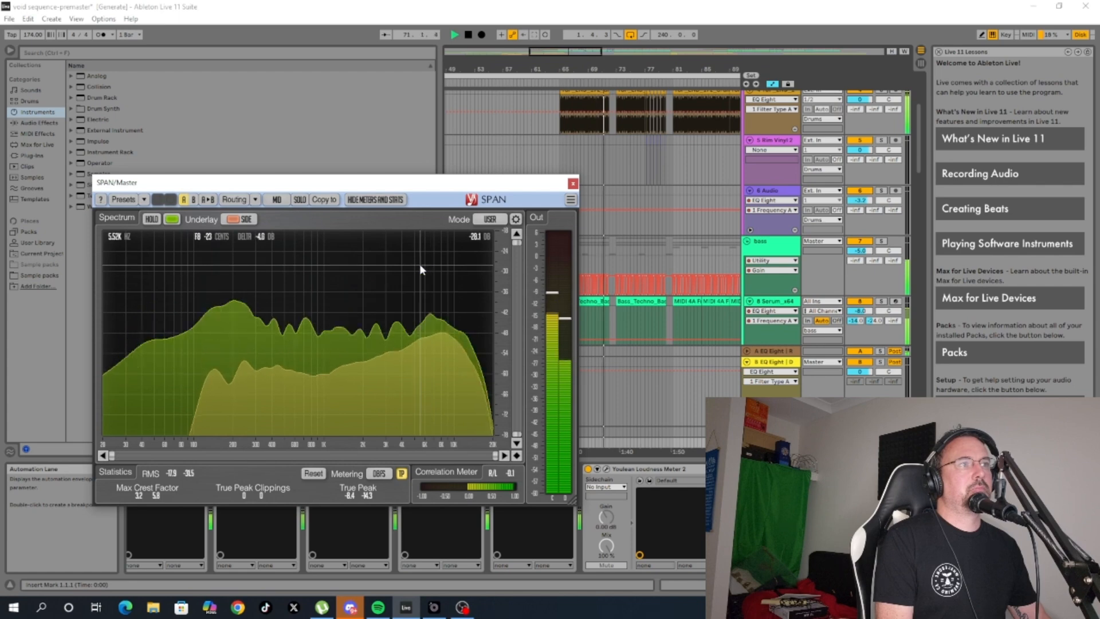
click(573, 183)
key(space)
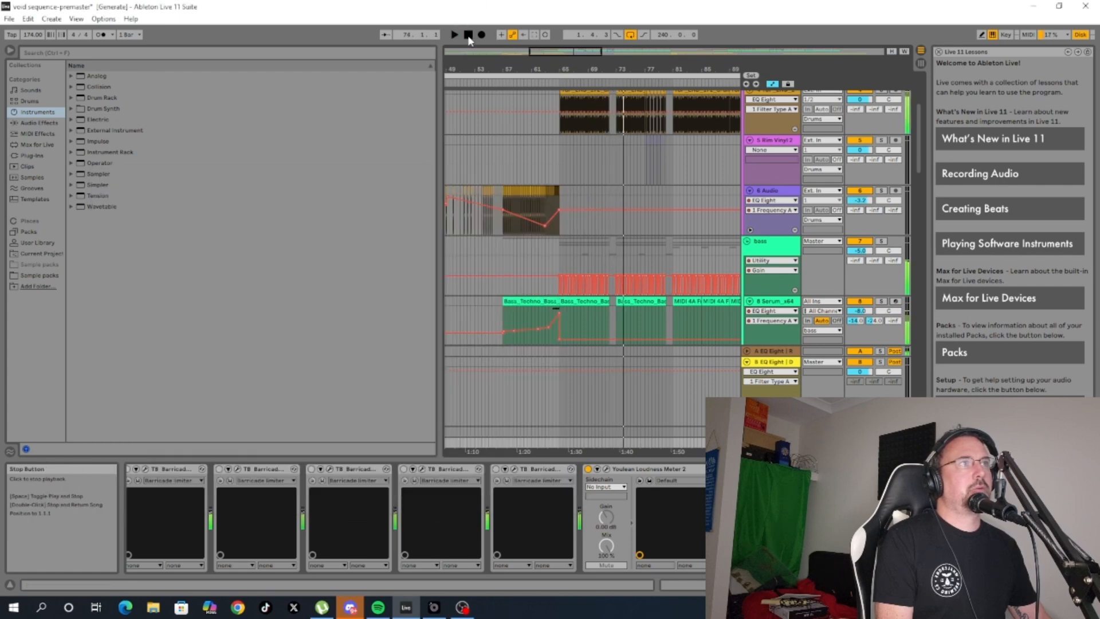
Review the volumes and sends of the bass layers and melo layers down to the deactivated Serum track 20.
scroll(589, 191, down, 2)
scroll(589, 191, down, 4)
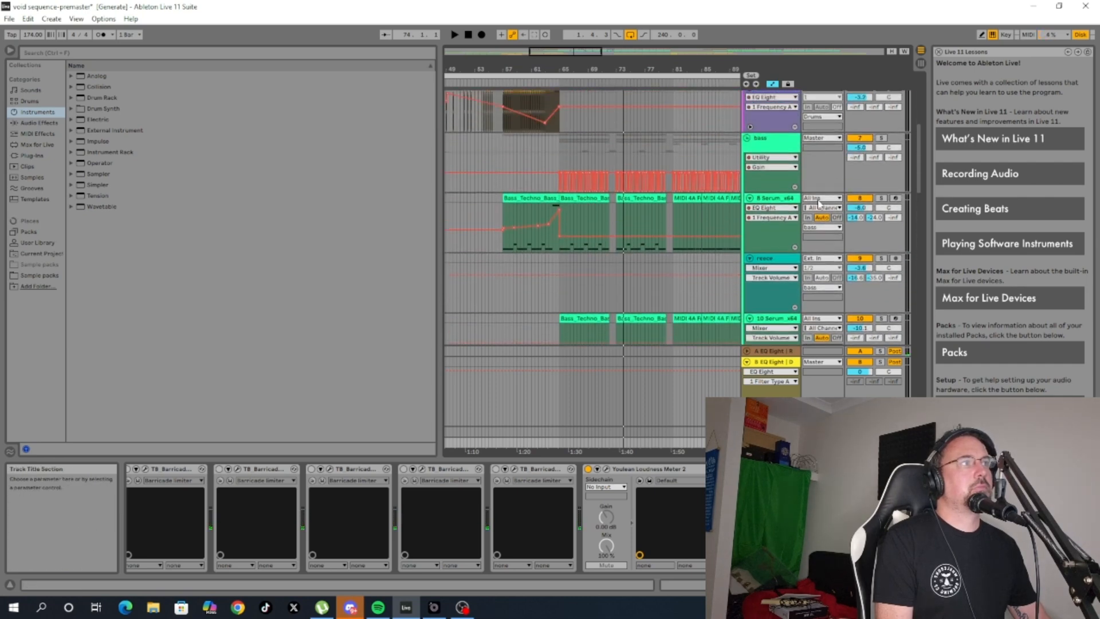
scroll(857, 207, down, 10)
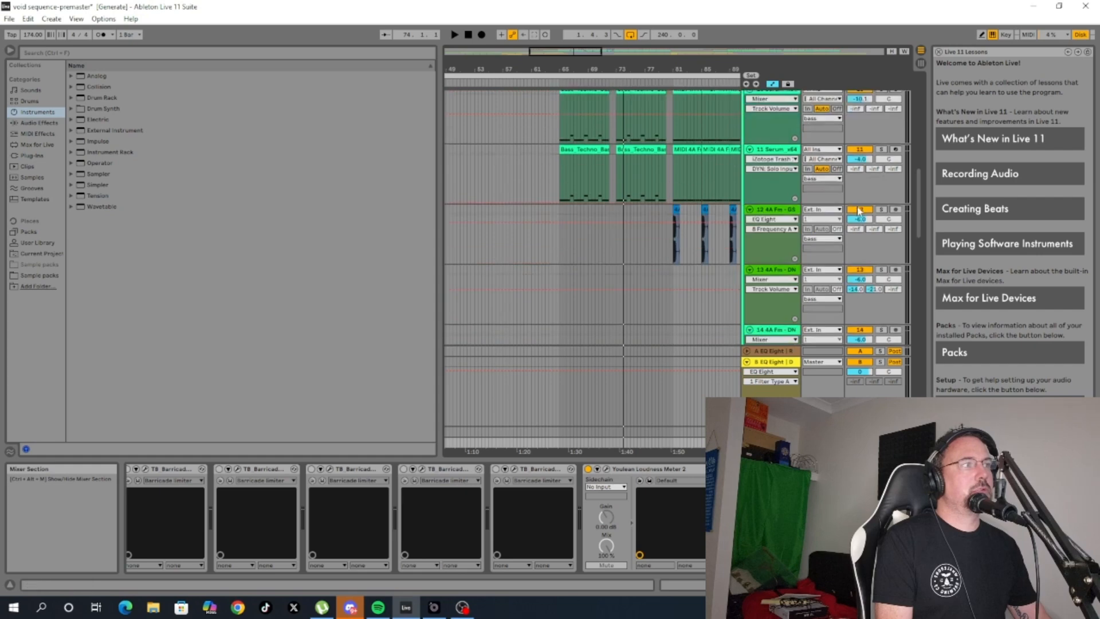
scroll(848, 225, down, 4)
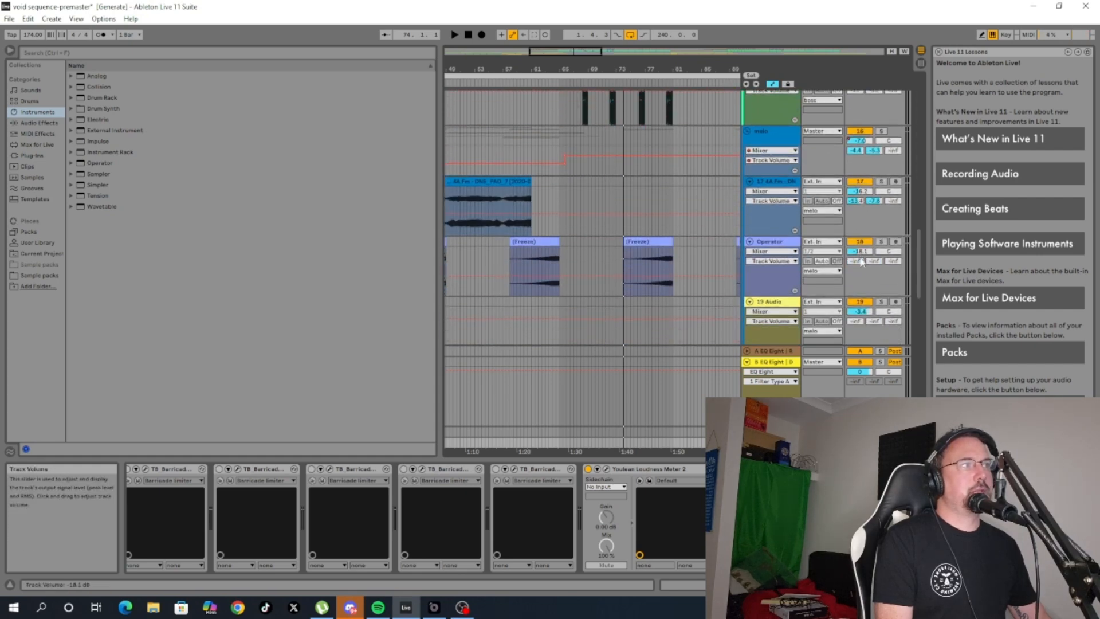
scroll(853, 207, down, 7)
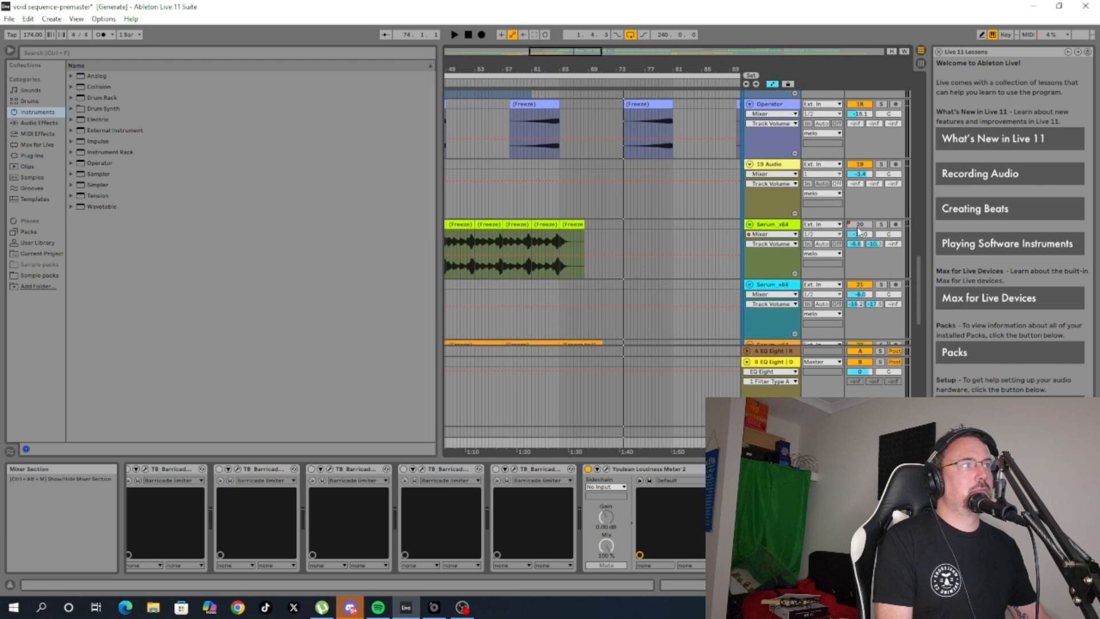
scroll(876, 265, down, 2)
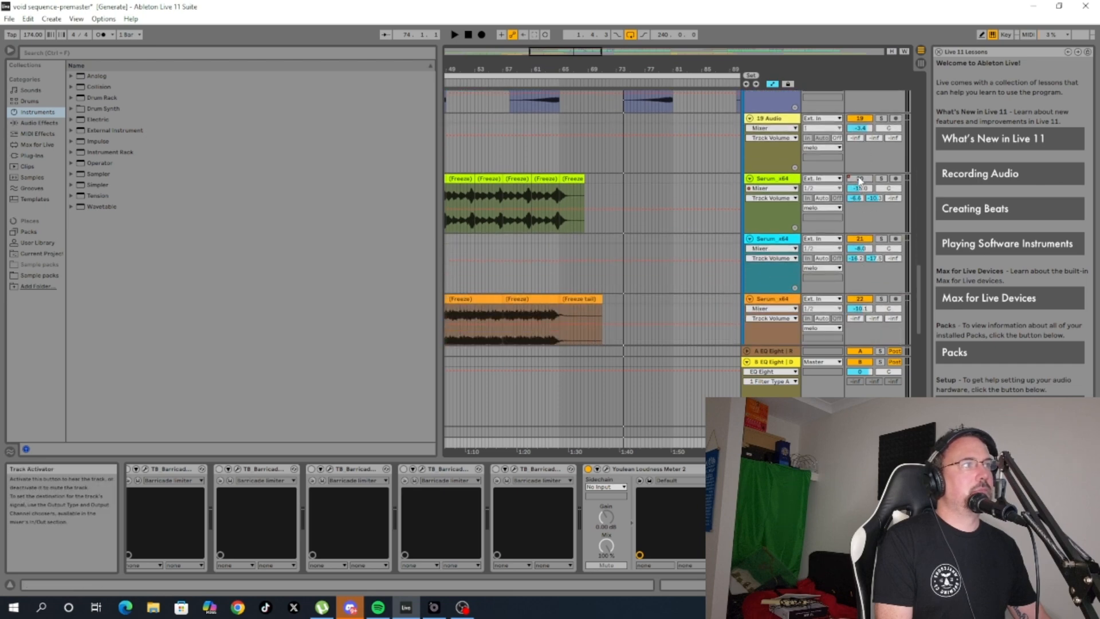
Show the Mixer's Speaker On automation on Serum track 20 in the melo group and check its other automatable parameters.
click(774, 189)
click(774, 205)
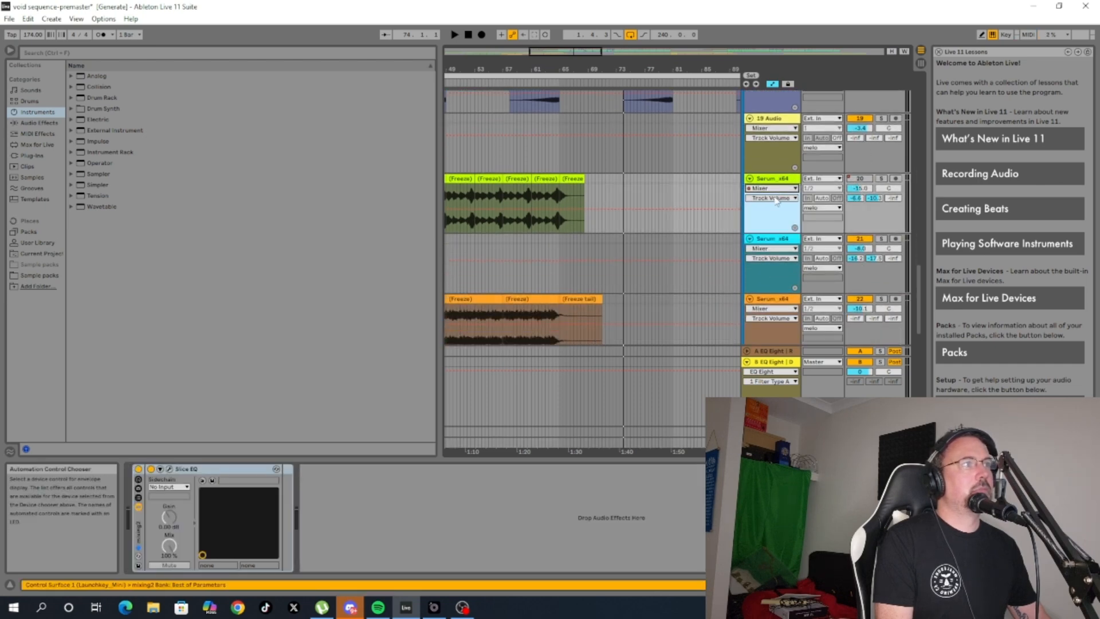
click(775, 198)
click(774, 207)
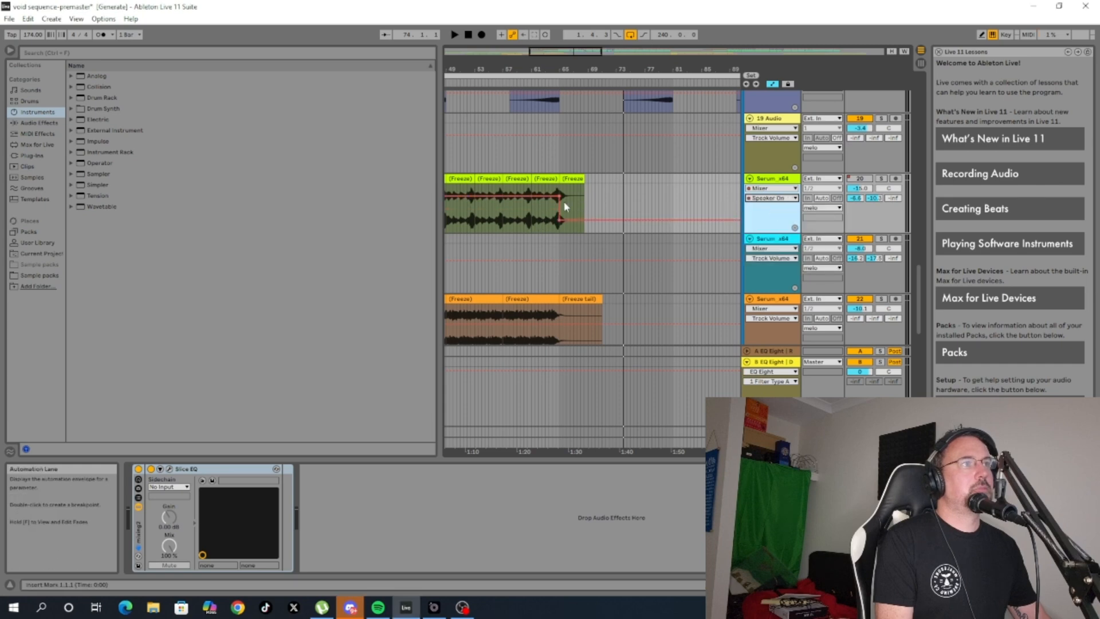
click(774, 198)
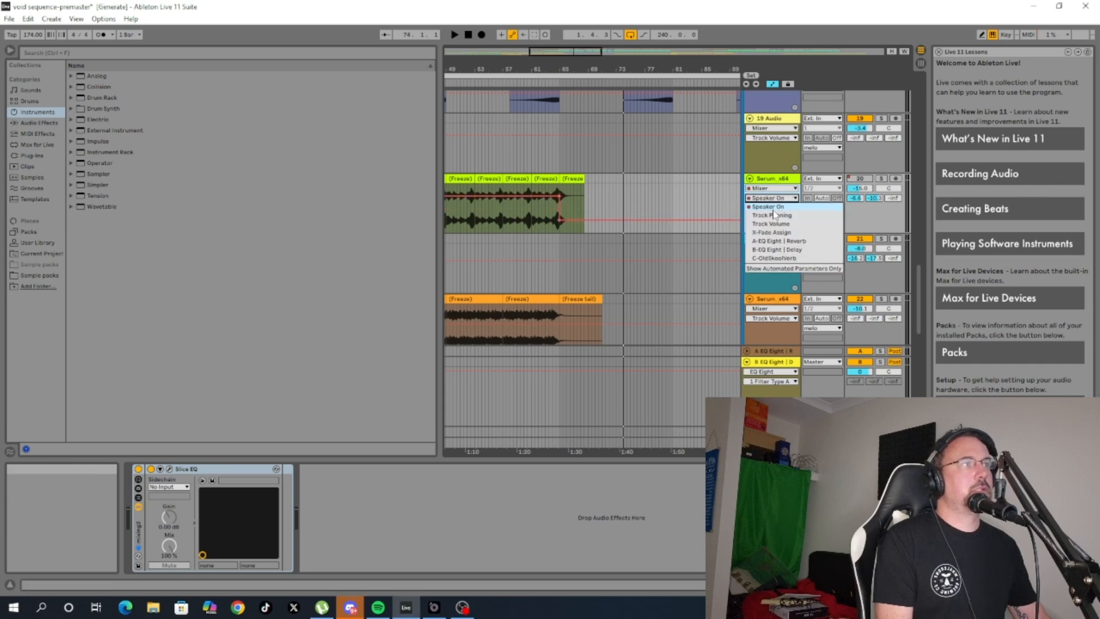
click(774, 188)
click(774, 189)
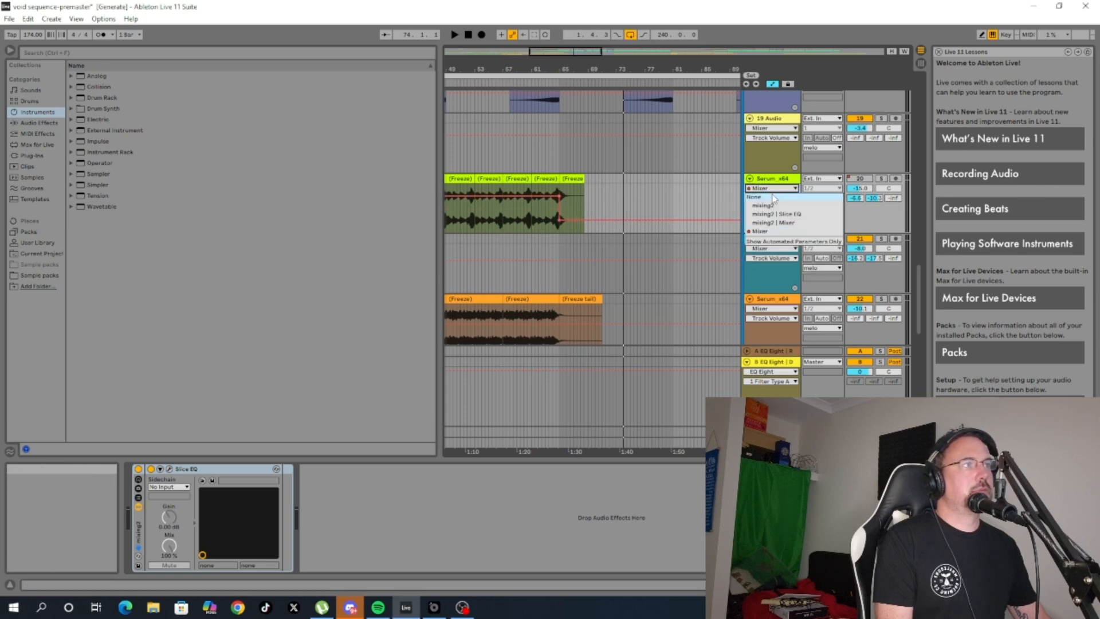
click(702, 197)
Review the remaining melo layers down to track 27 over a wider stretch of the timeline, and return to the melo group.
scroll(854, 257, down, 2)
scroll(829, 228, down, 2)
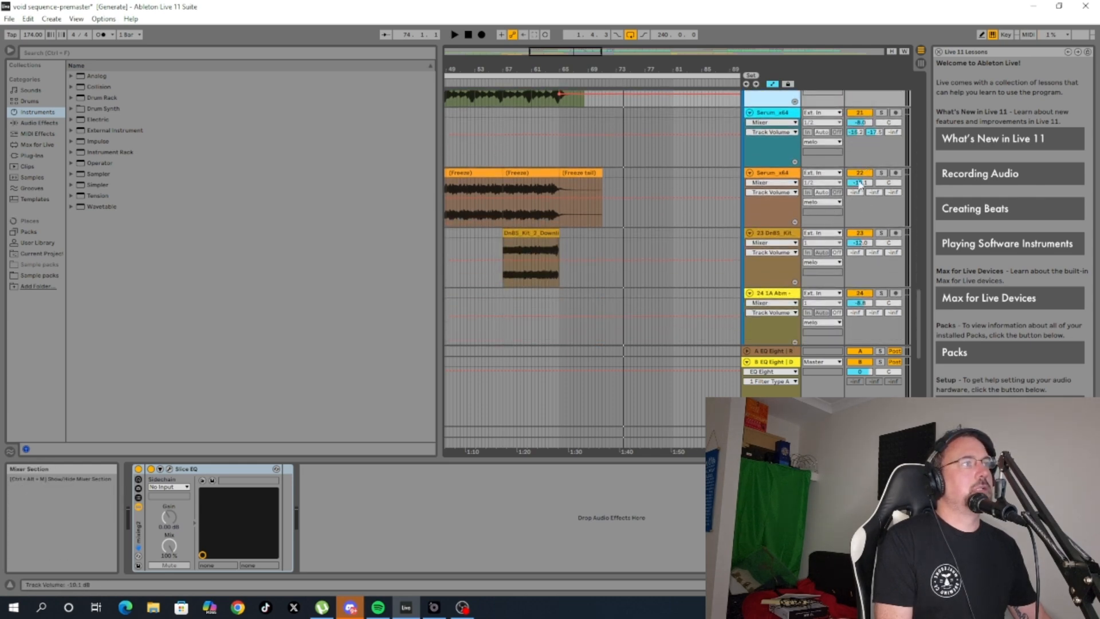
scroll(860, 265, down, 6)
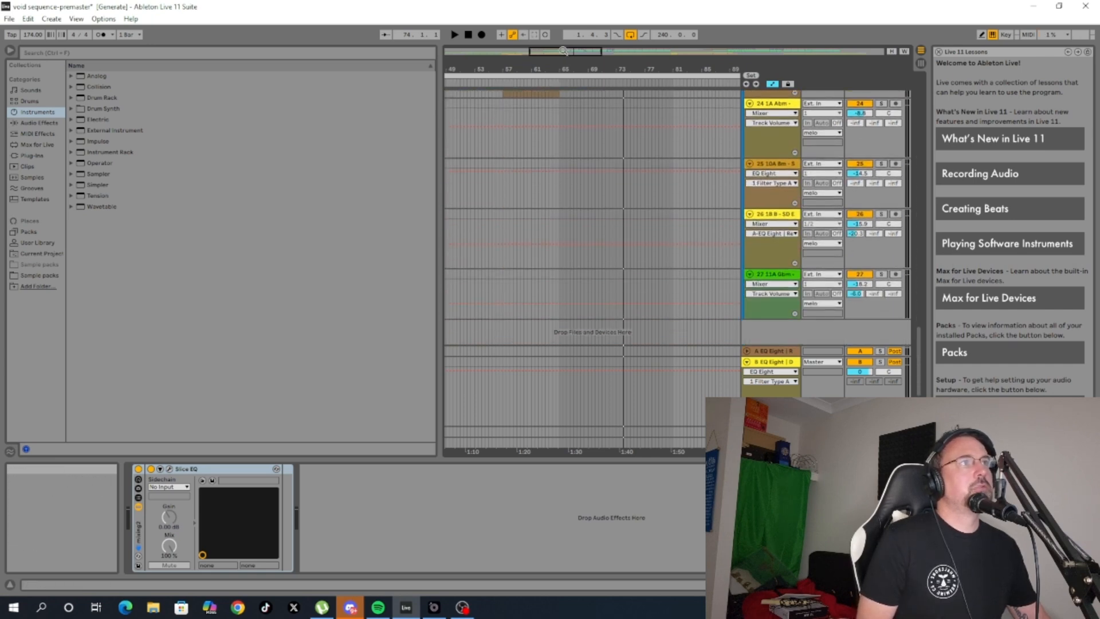
drag(653, 69, 664, 46)
scroll(664, 247, up, 3)
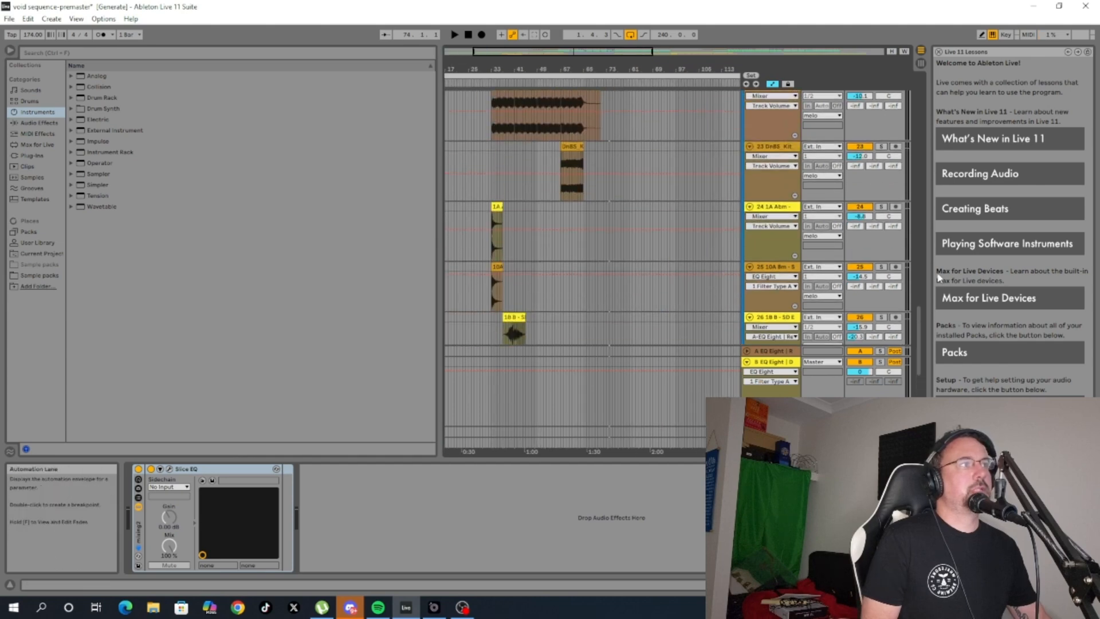
scroll(832, 245, down, 3)
scroll(841, 241, up, 1)
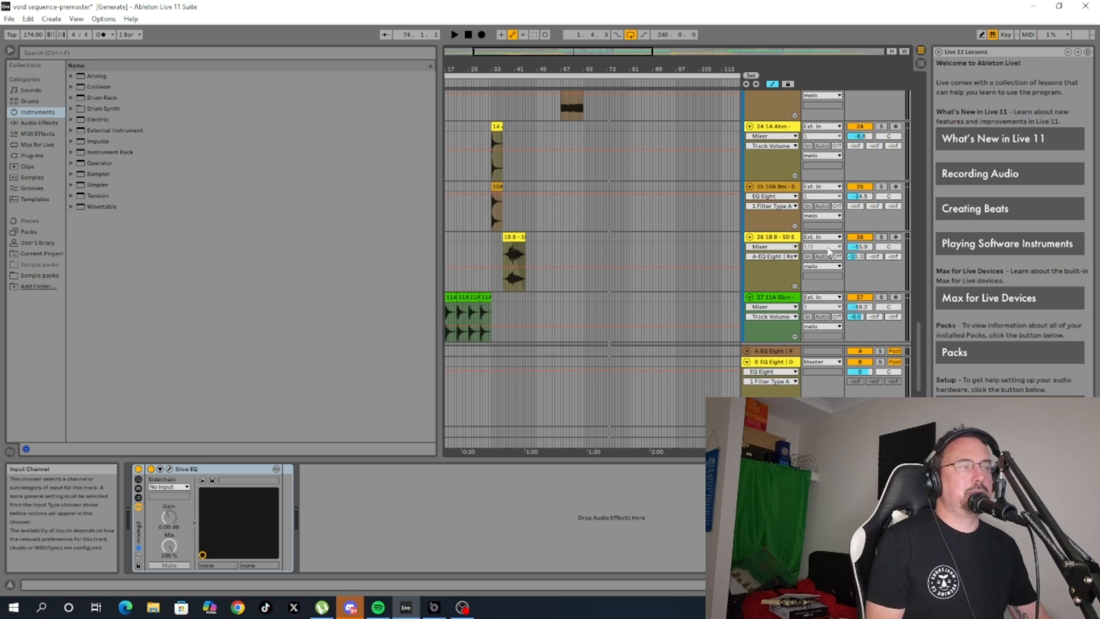
scroll(829, 250, up, 6)
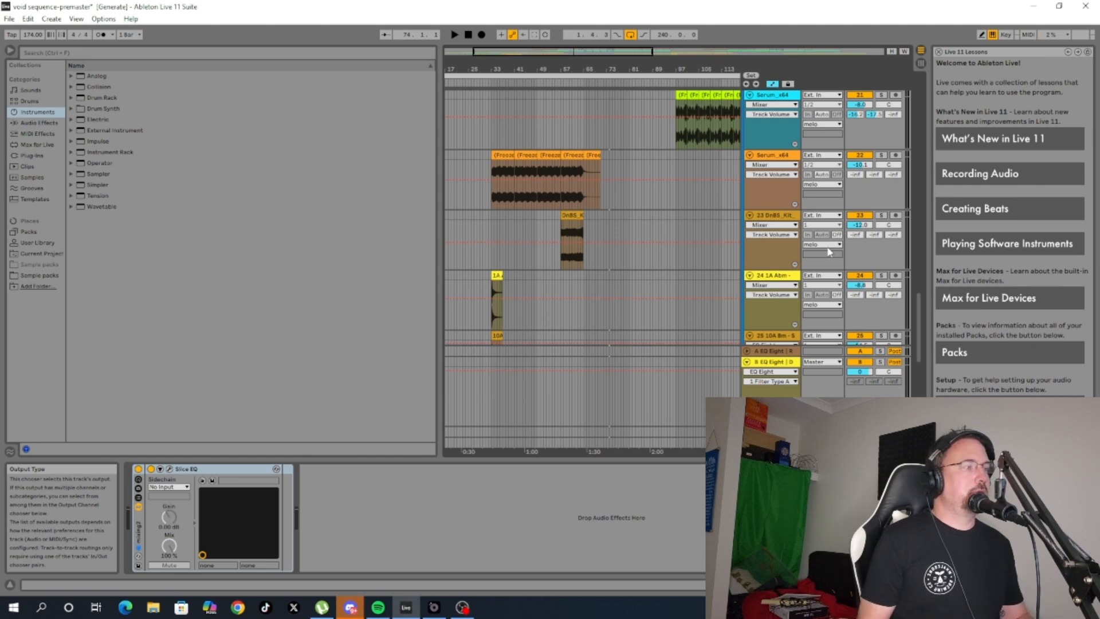
scroll(606, 324, up, 10)
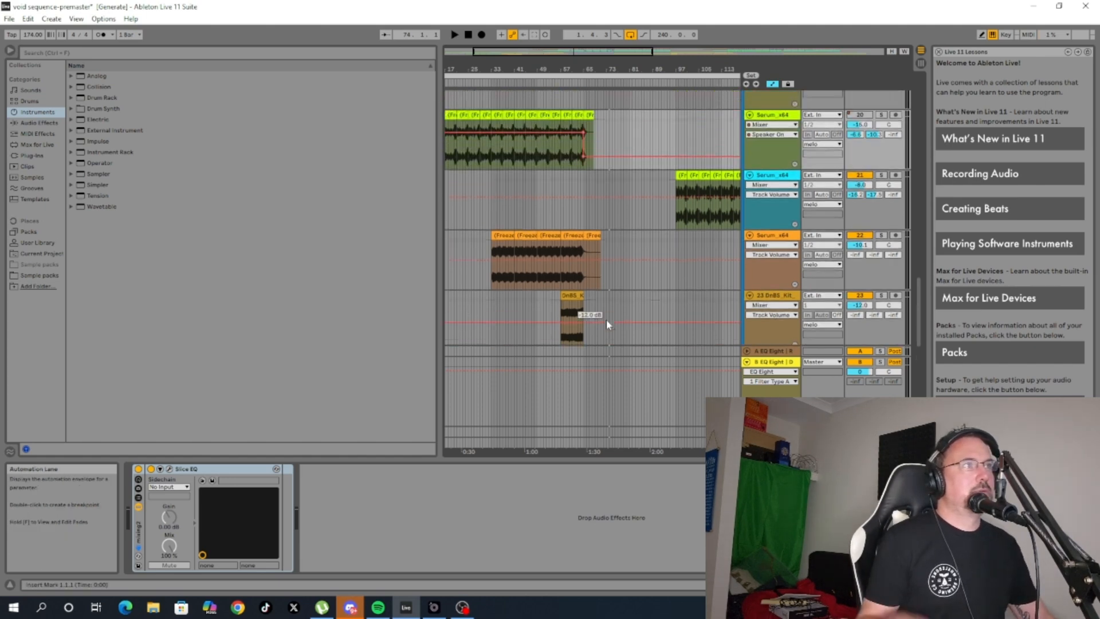
scroll(607, 324, up, 5)
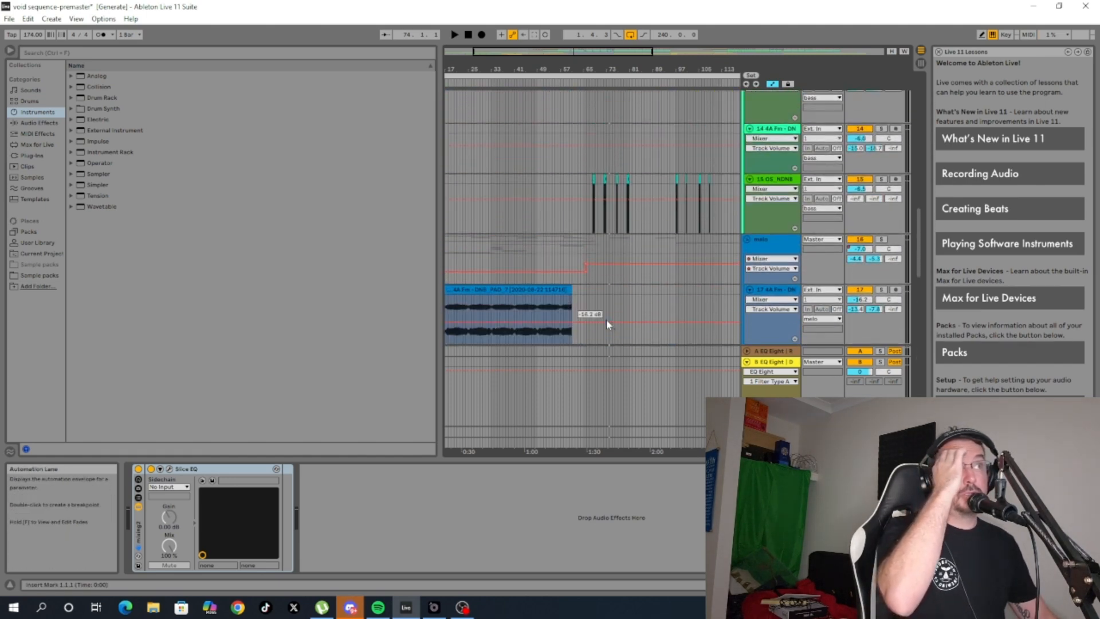
scroll(606, 324, down, 7)
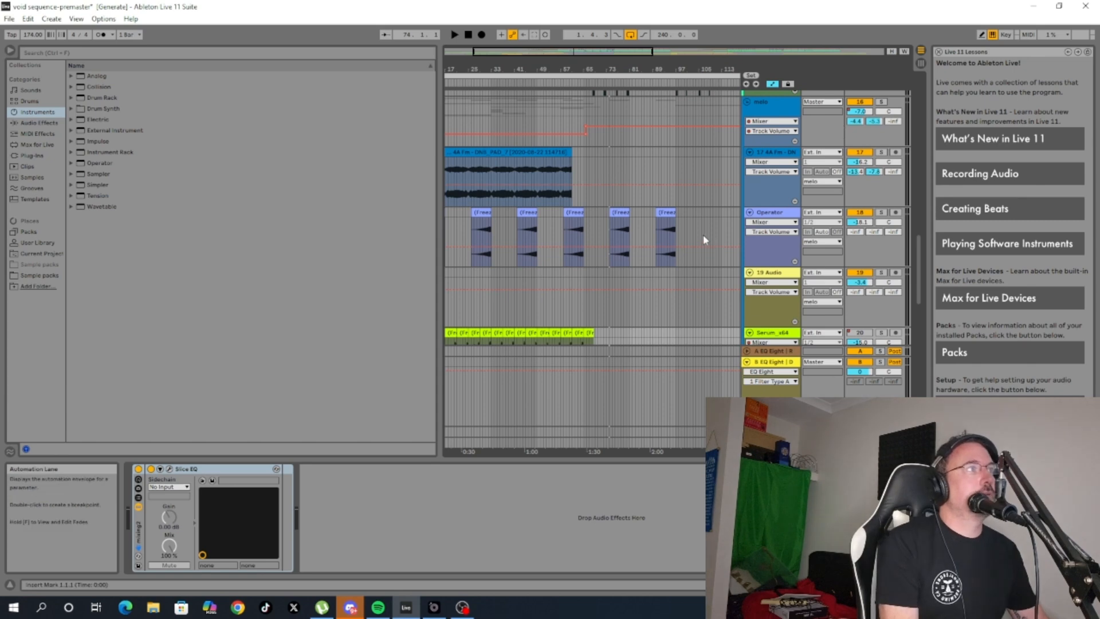
Go back through the bass layers to the Drums group and compare the drum and bass track volumes from about bar 57.
scroll(705, 236, up, 8)
scroll(705, 236, up, 6)
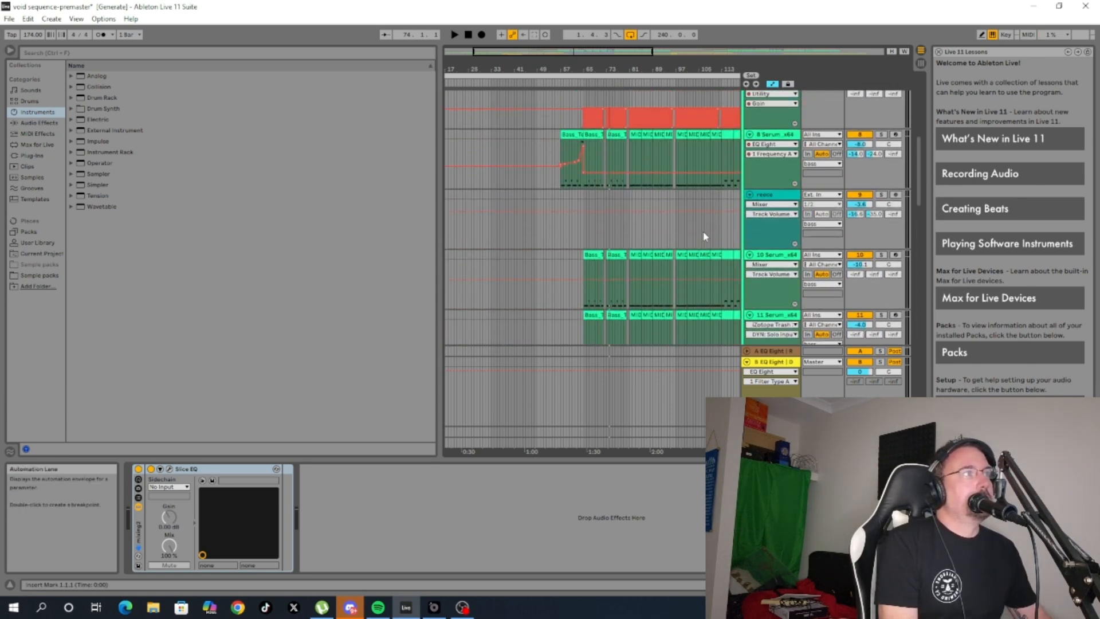
scroll(709, 221, up, 3)
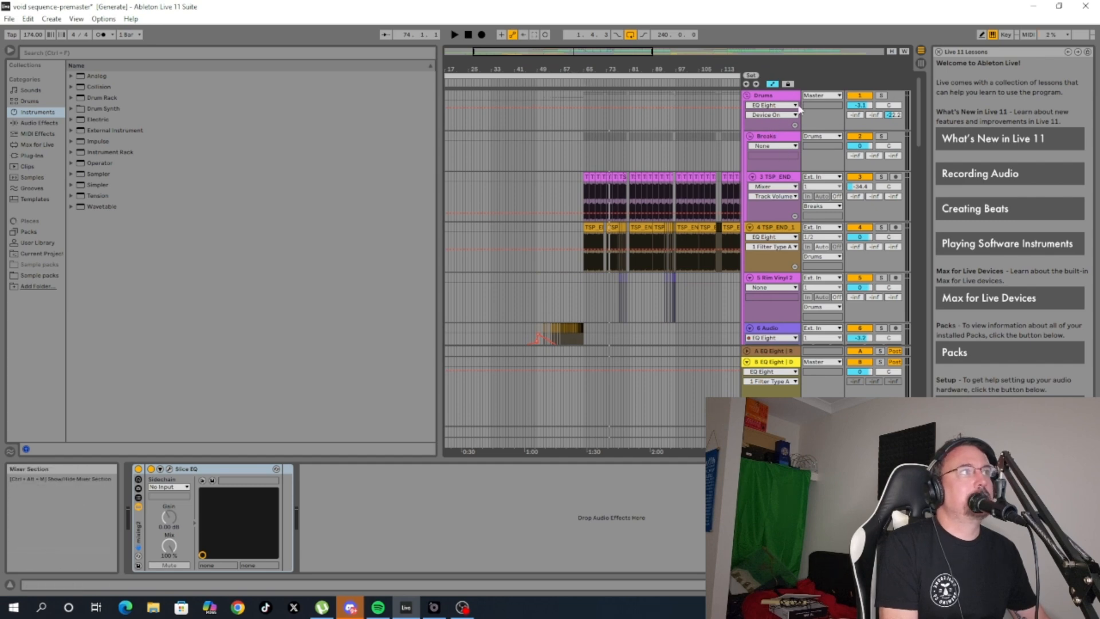
drag(587, 52, 610, 55)
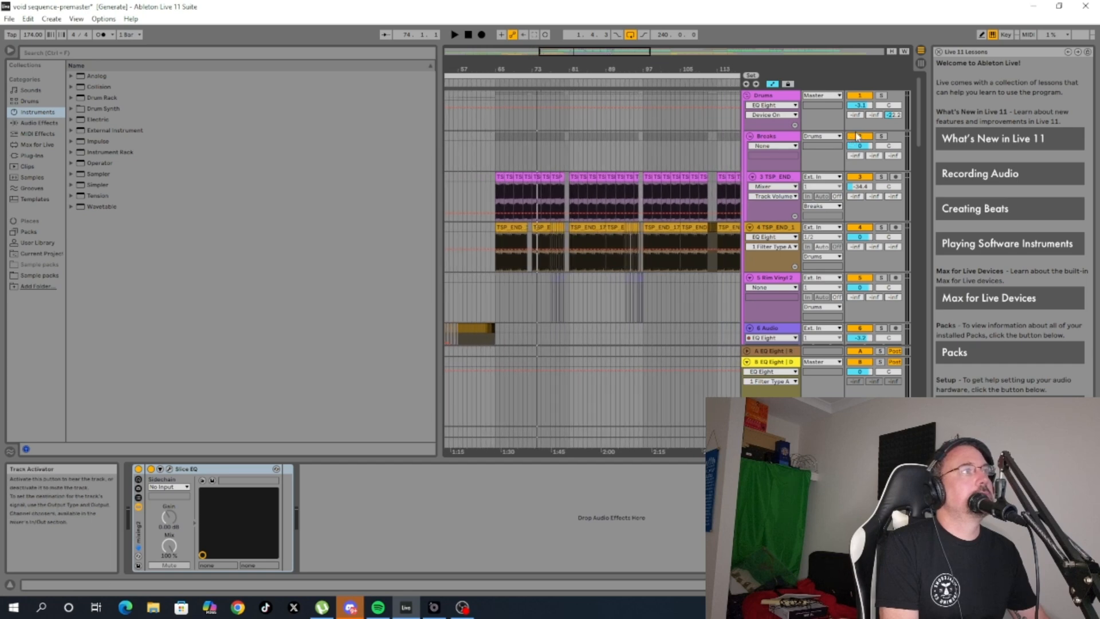
scroll(860, 241, down, 6)
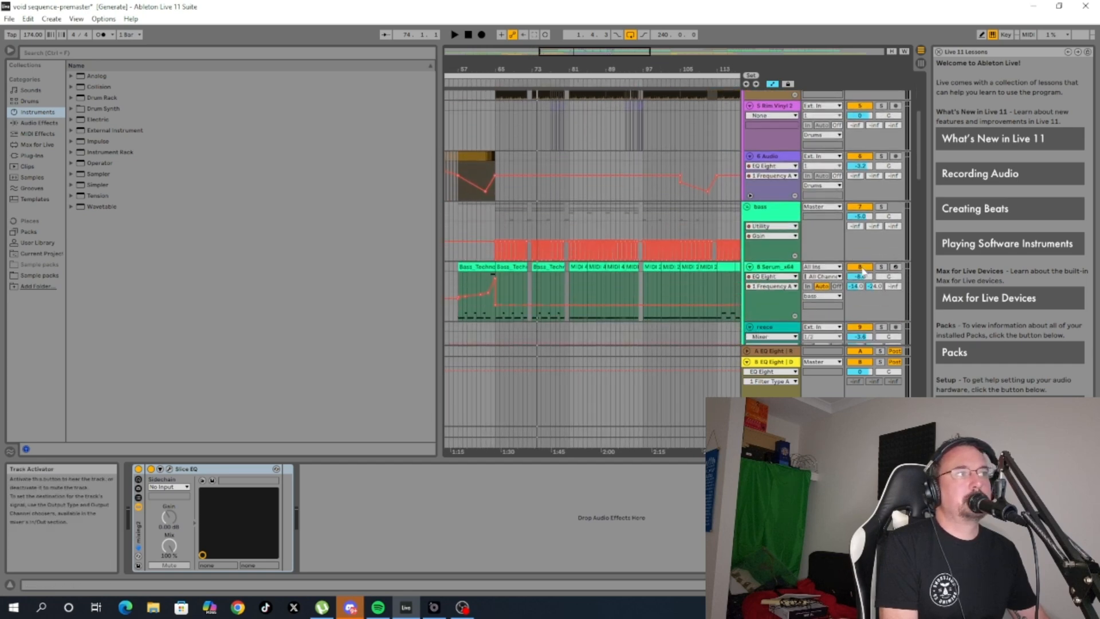
scroll(864, 270, down, 5)
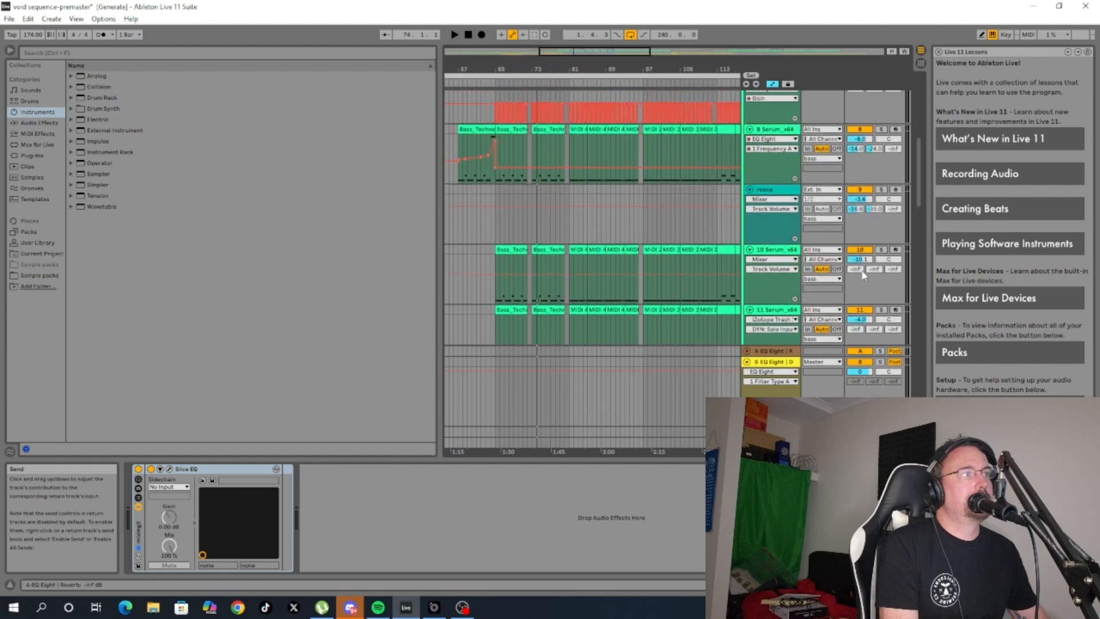
scroll(864, 275, up, 8)
Show the Master track's device chain in Session View, with its Glue Compressor and EQ Eight.
click(921, 64)
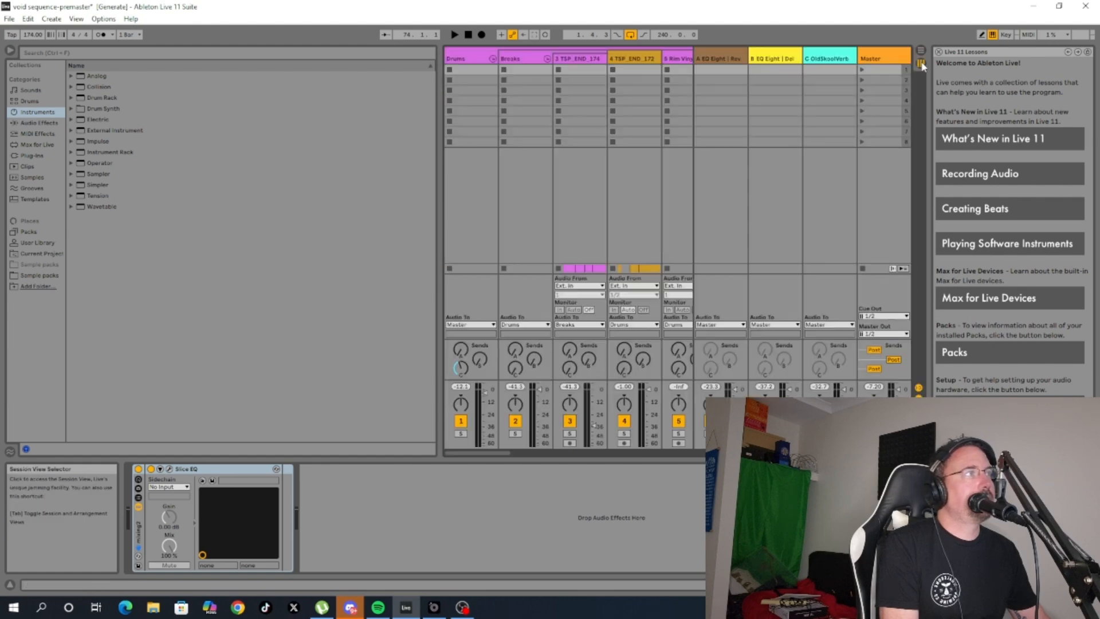
click(883, 58)
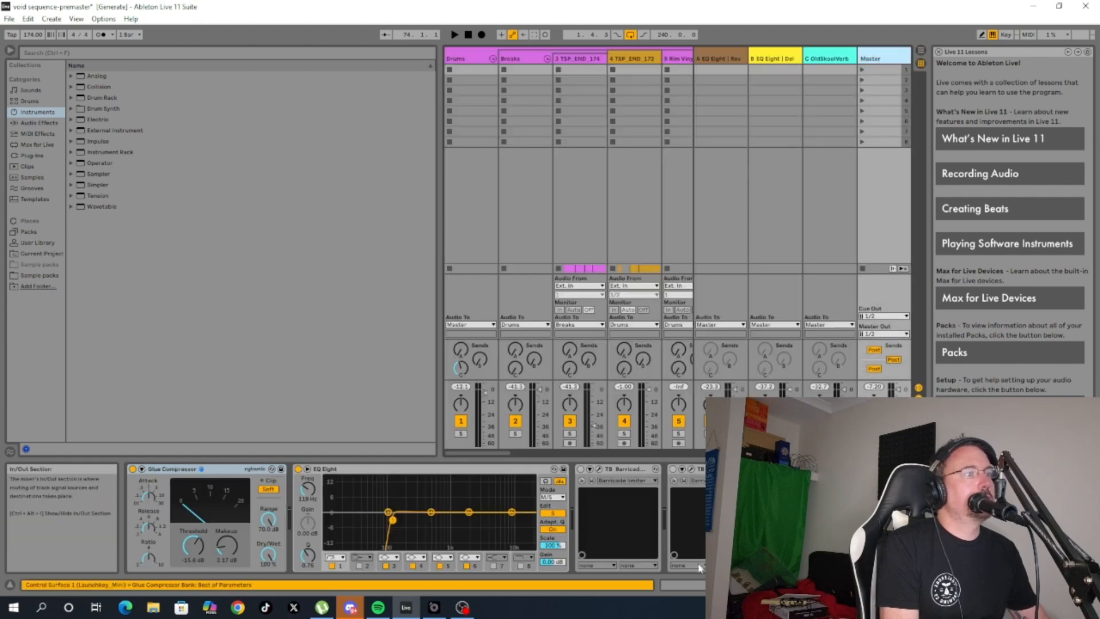
click(894, 584)
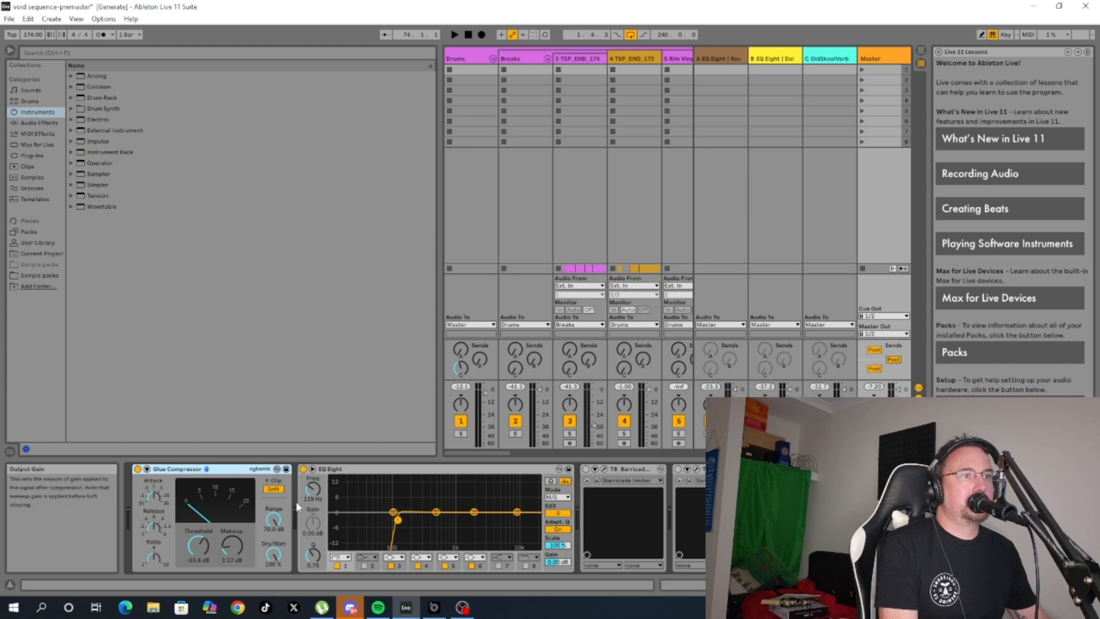
Play the mix in Arrangement View from just before bar 65 with the Master's EQ Eight in view, and stop playback.
click(922, 52)
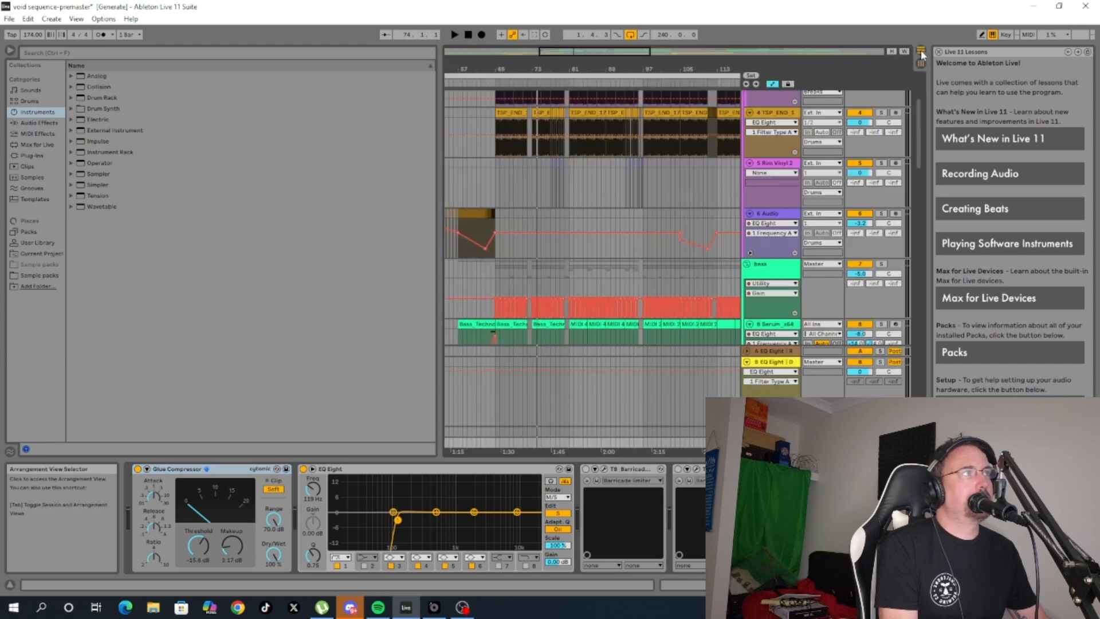
click(486, 125)
key(space)
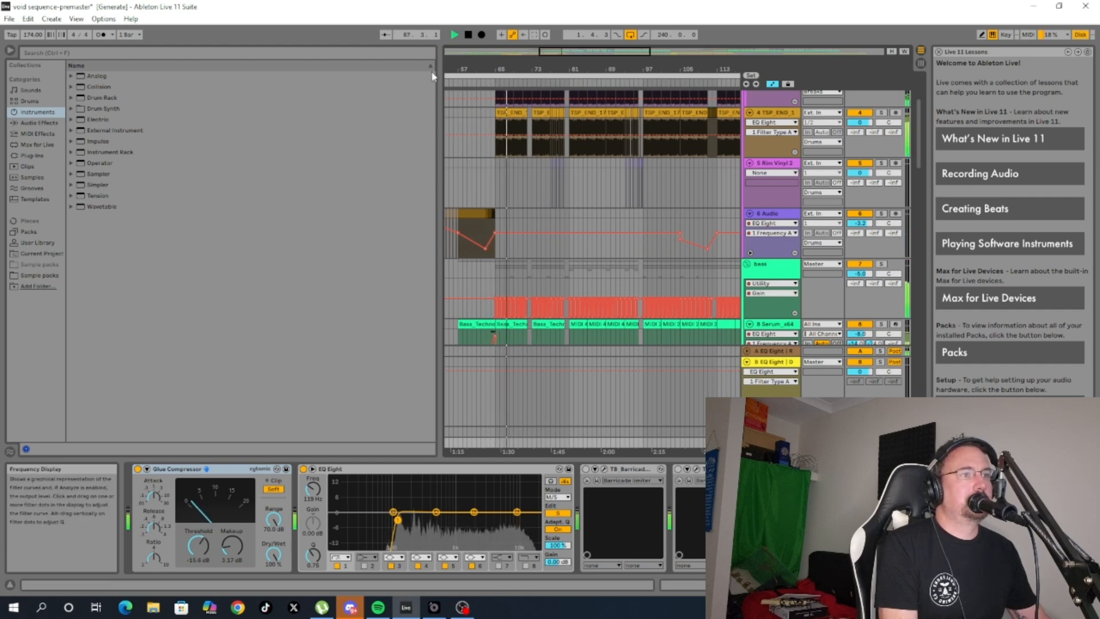
key(space)
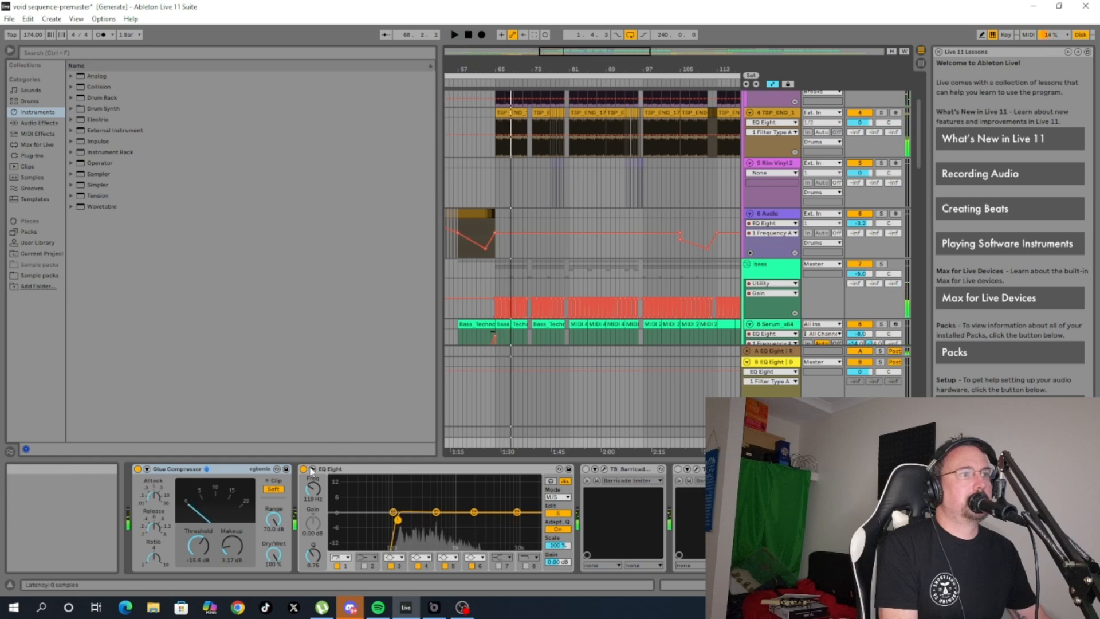
Inspect the low-cut filter band and the M/S mode of the Master's EQ Eight.
click(351, 470)
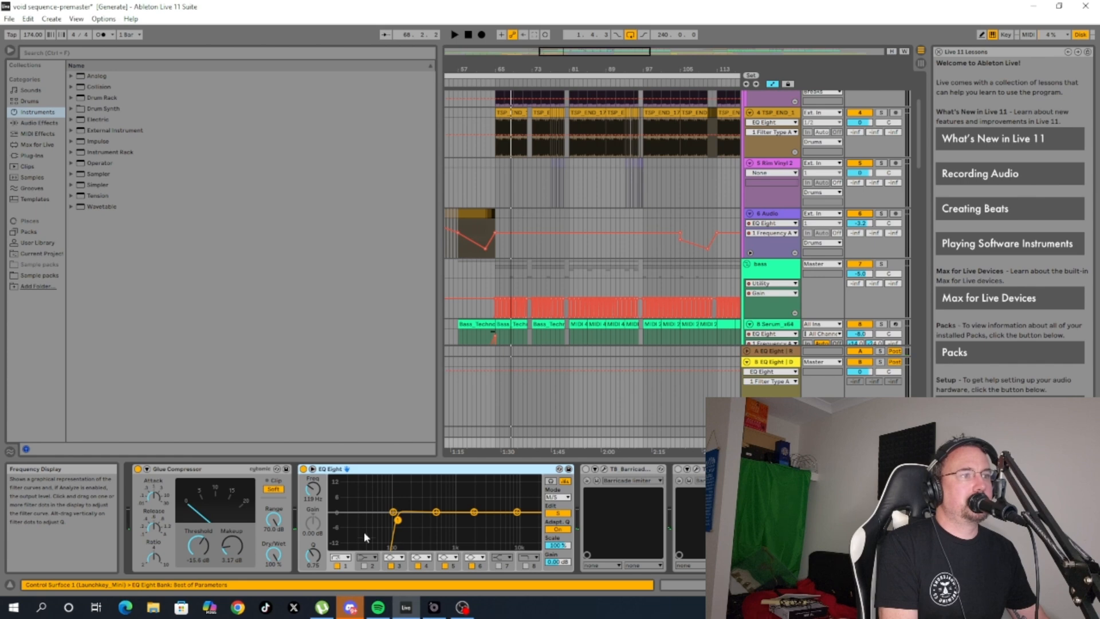
click(398, 520)
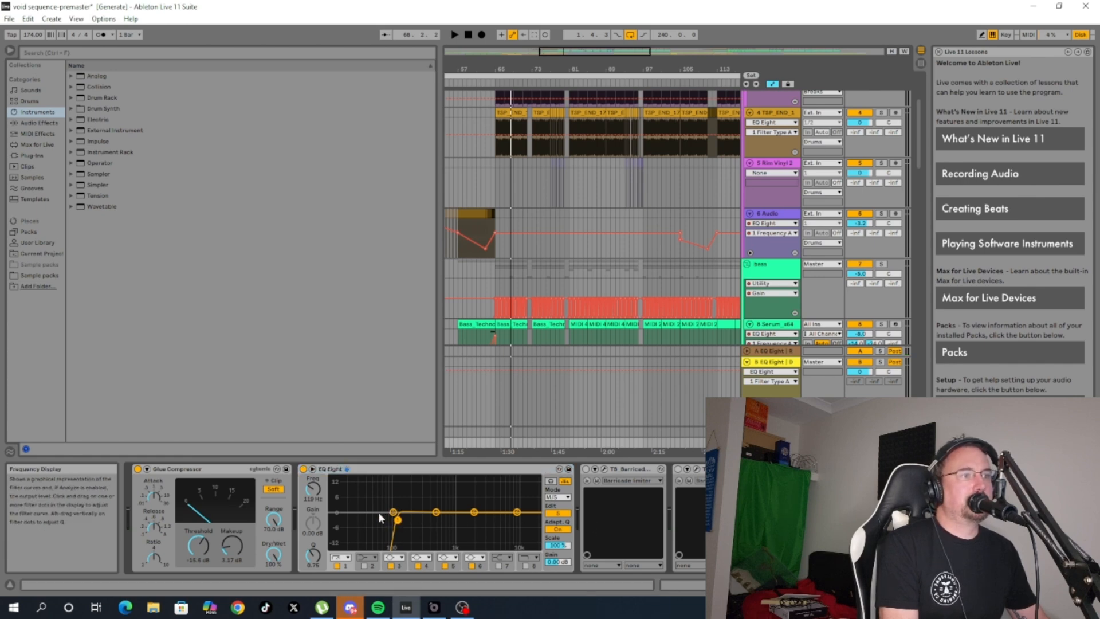
click(559, 497)
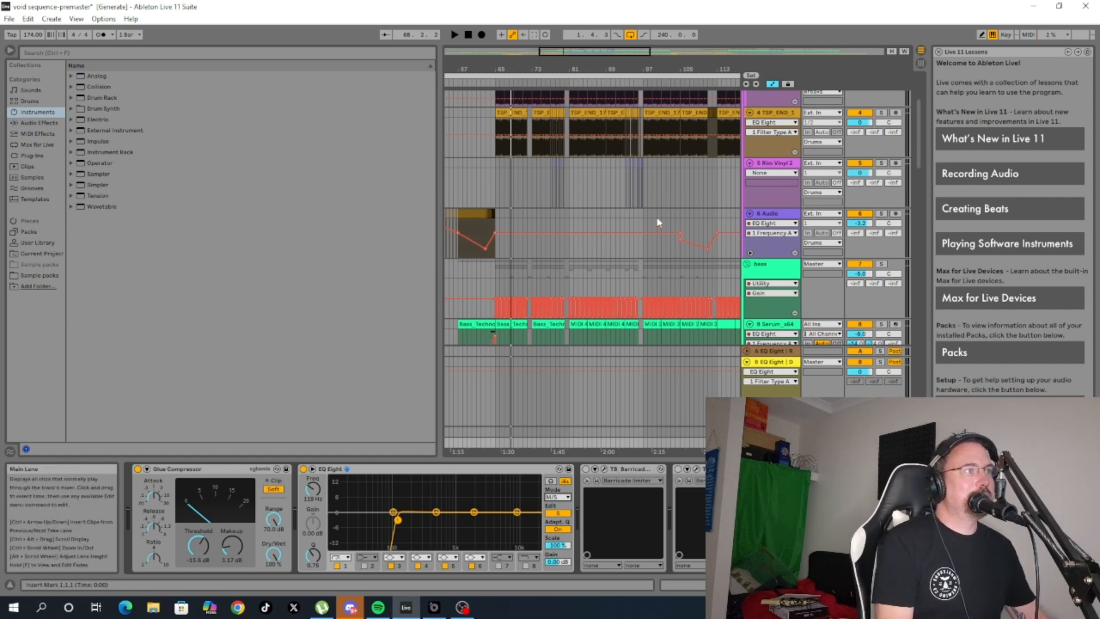
Show the melo group's device chain with its stereo control and EQ Eight, and return to the bass layers above it.
scroll(646, 273, down, 4)
scroll(646, 273, down, 10)
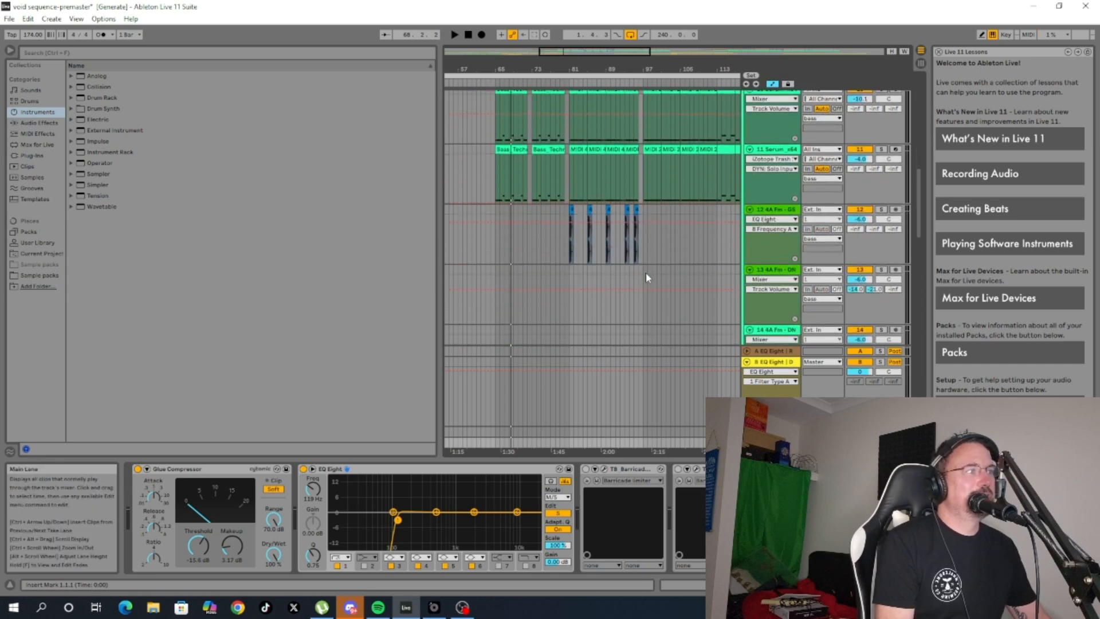
scroll(645, 272, down, 4)
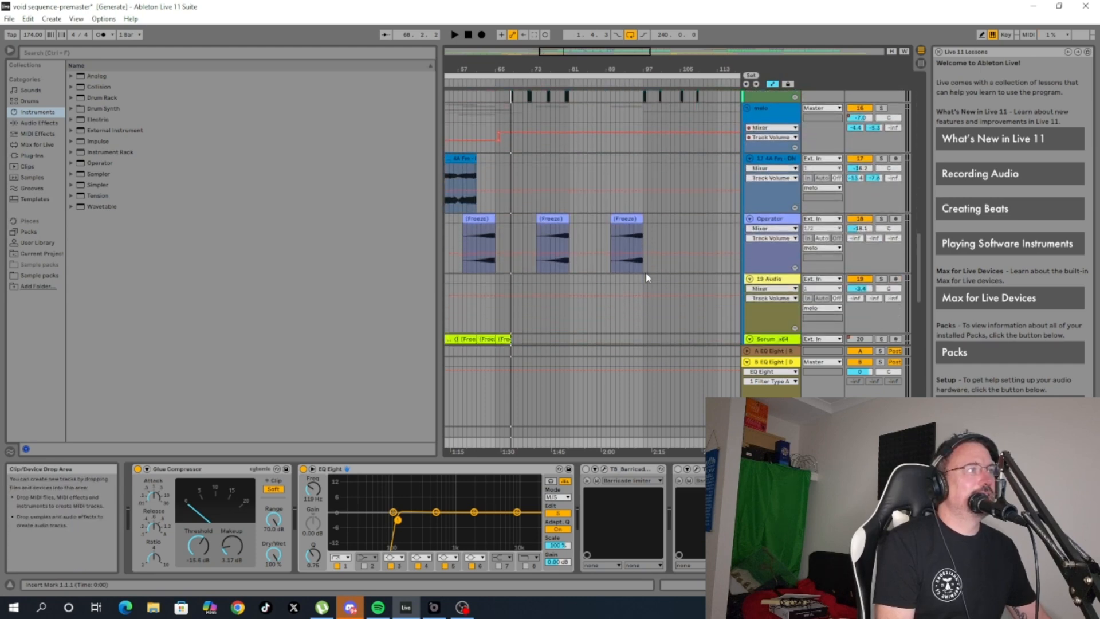
click(769, 103)
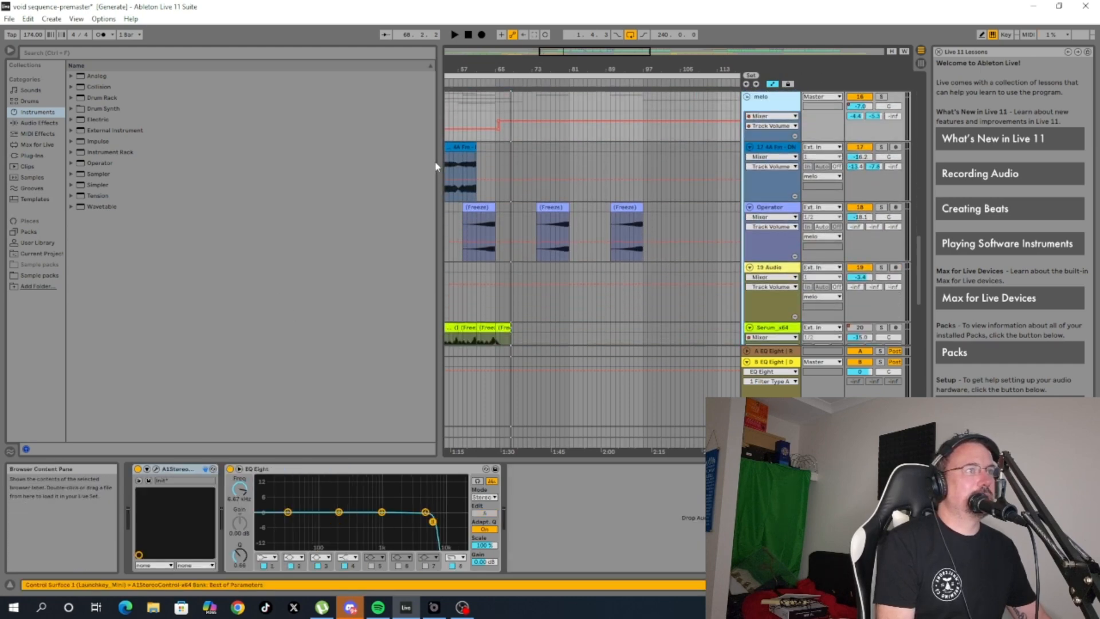
scroll(550, 198, up, 2)
scroll(550, 197, up, 10)
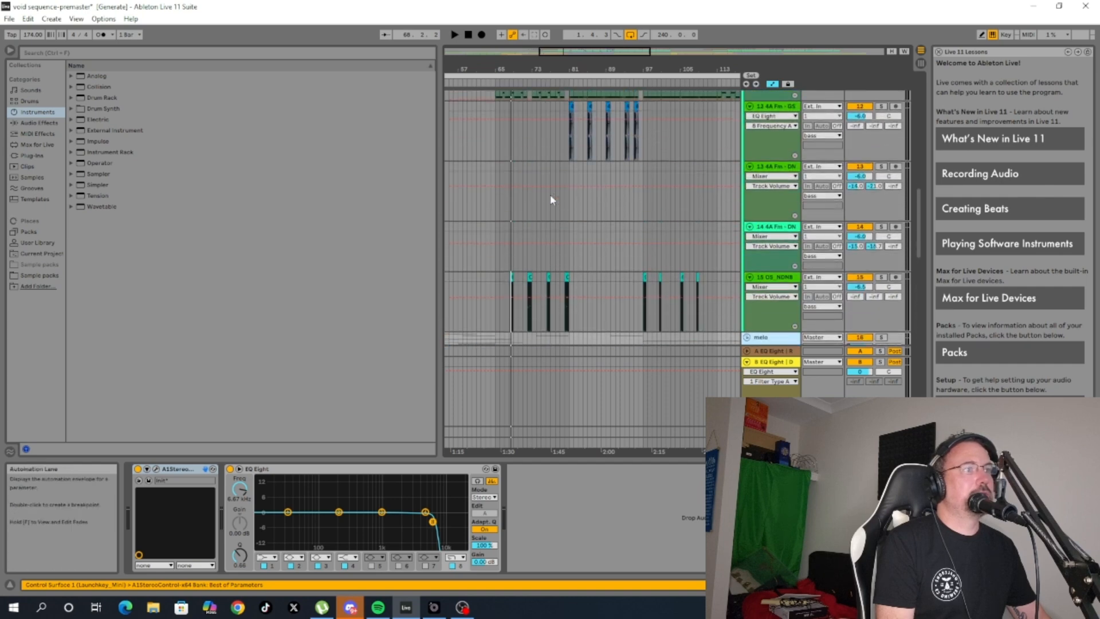
Play the mix from just before bar 65 with the Master's SPAN analyzer open, close the analyzer, and stop playback.
scroll(550, 198, down, 12)
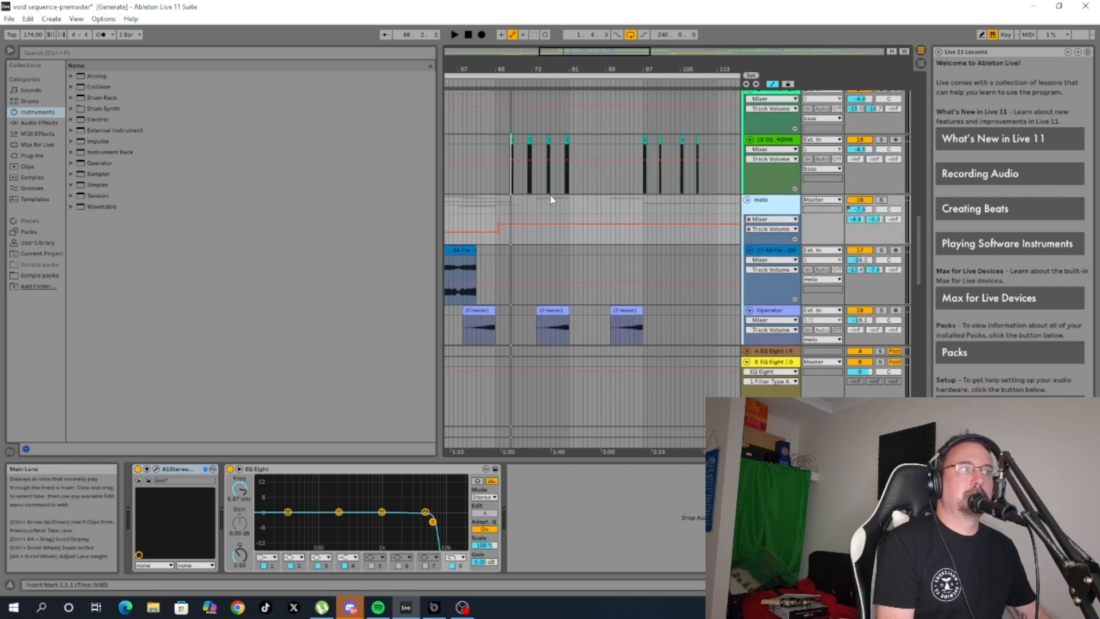
scroll(571, 215, down, 6)
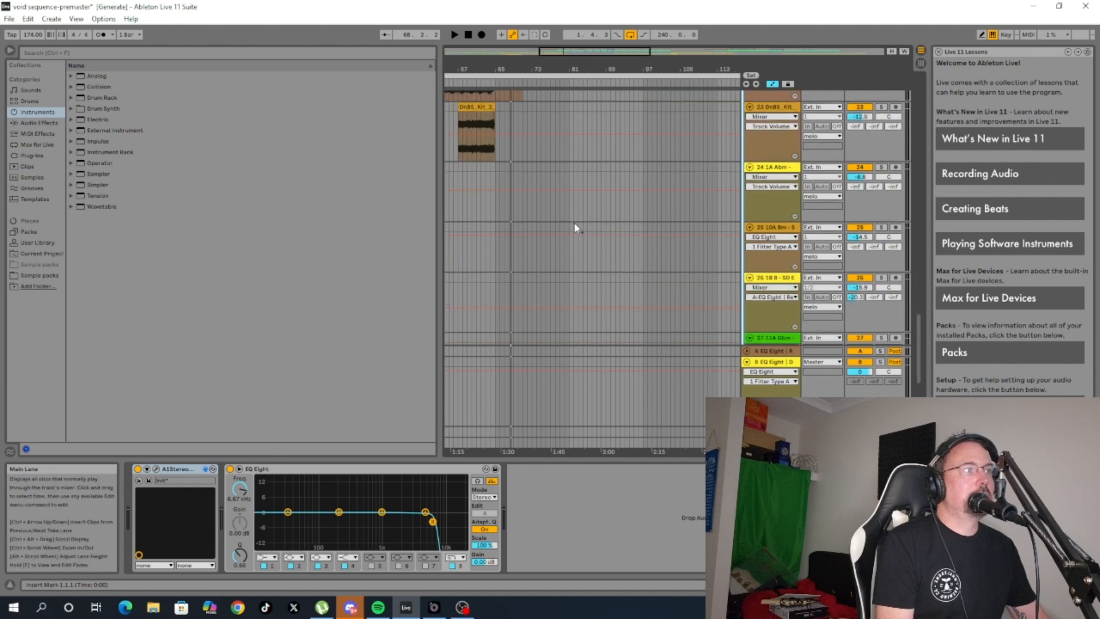
click(772, 443)
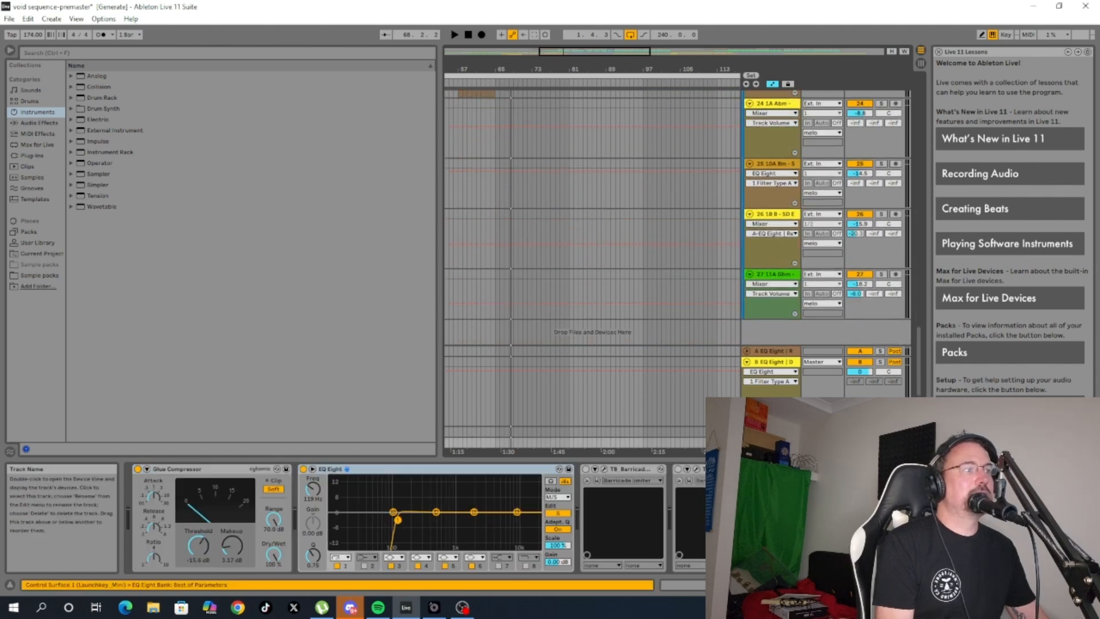
click(974, 585)
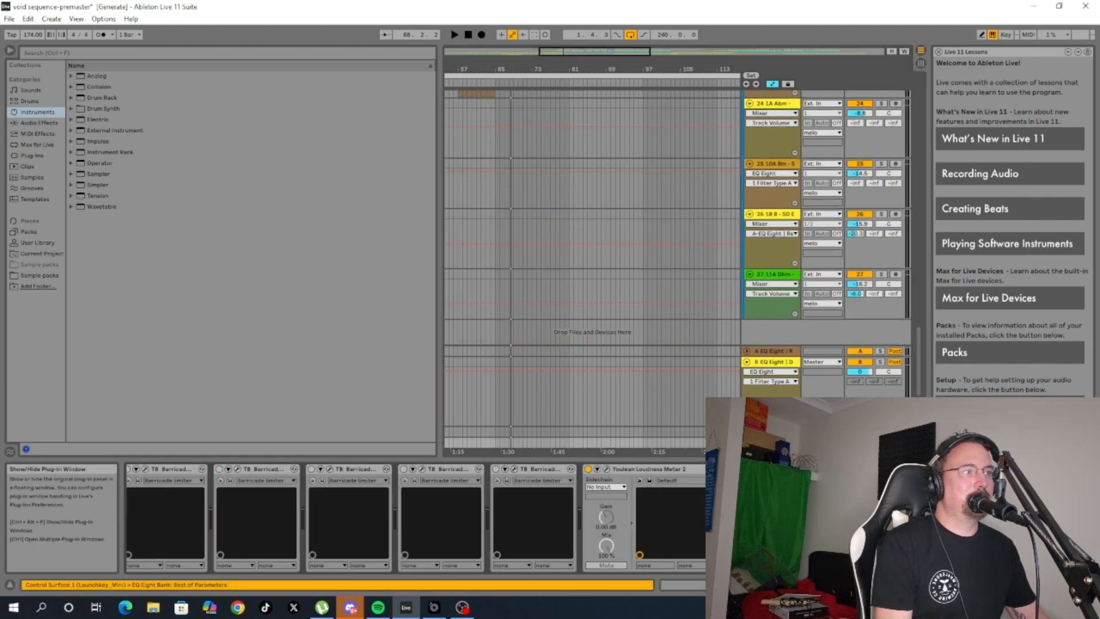
click(749, 469)
click(491, 84)
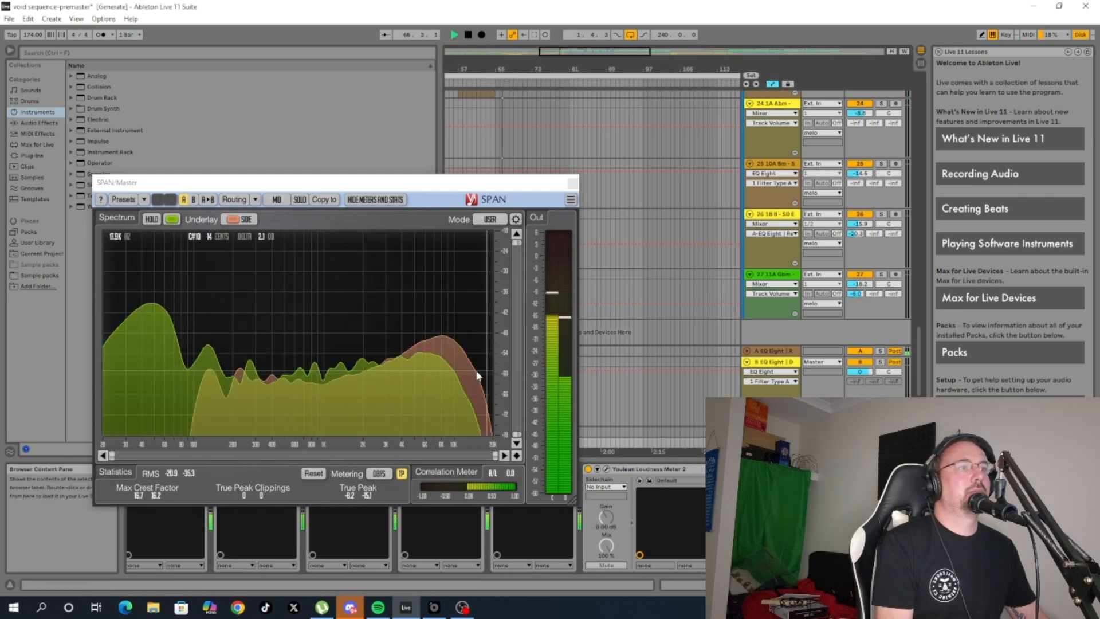
click(572, 183)
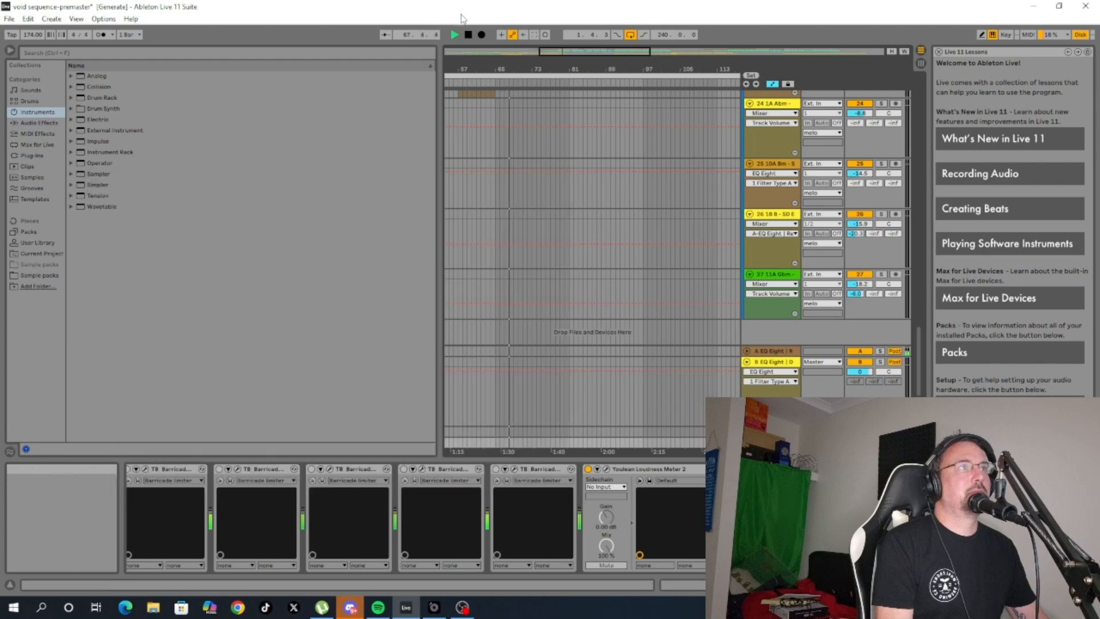
key(space)
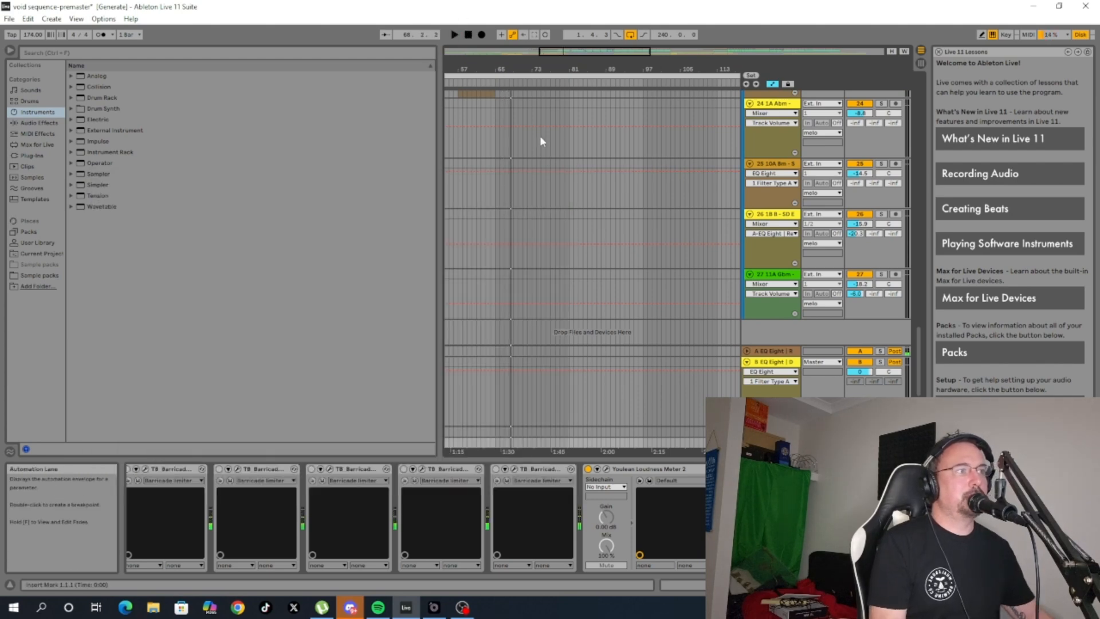
Open the Serum instrument on track 8, the first Serum layer in the bass group.
scroll(772, 299, up, 5)
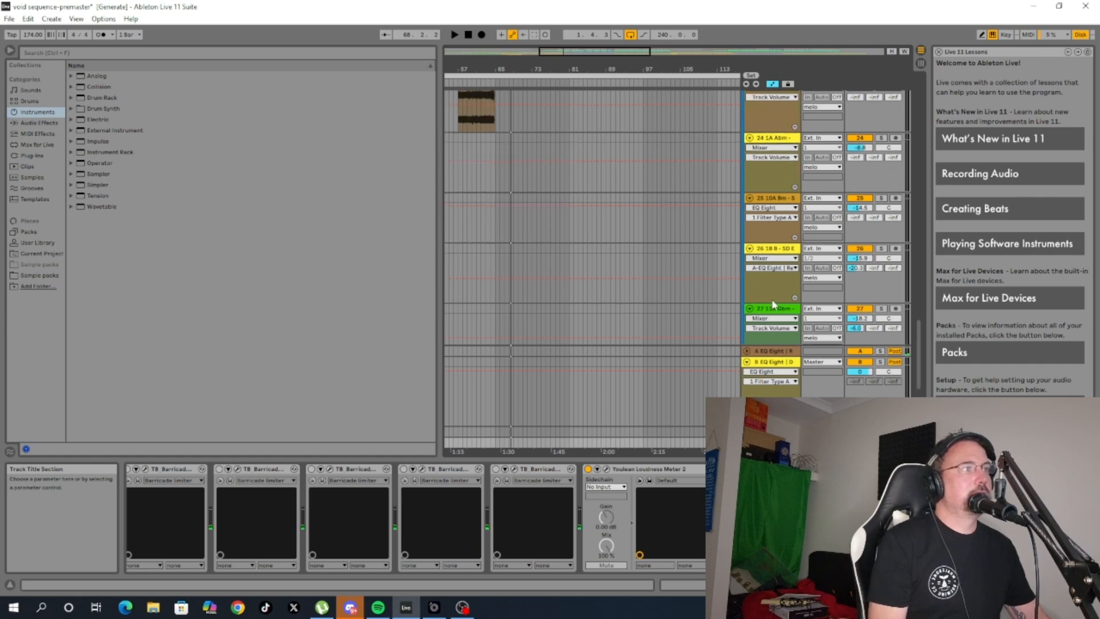
scroll(768, 292, up, 10)
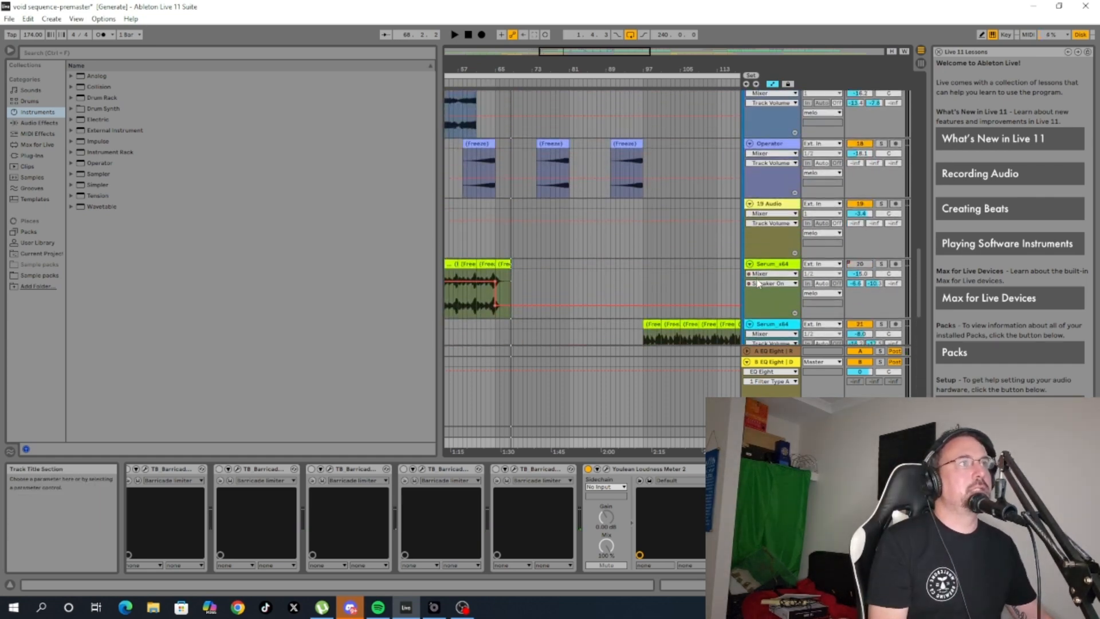
scroll(757, 278, up, 8)
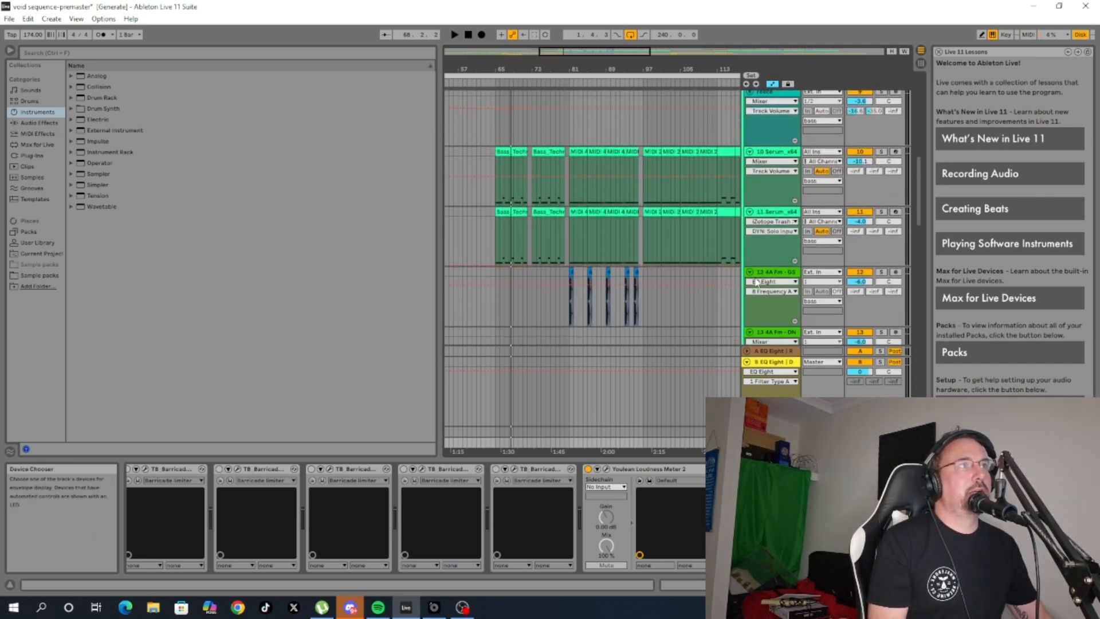
scroll(767, 206, up, 2)
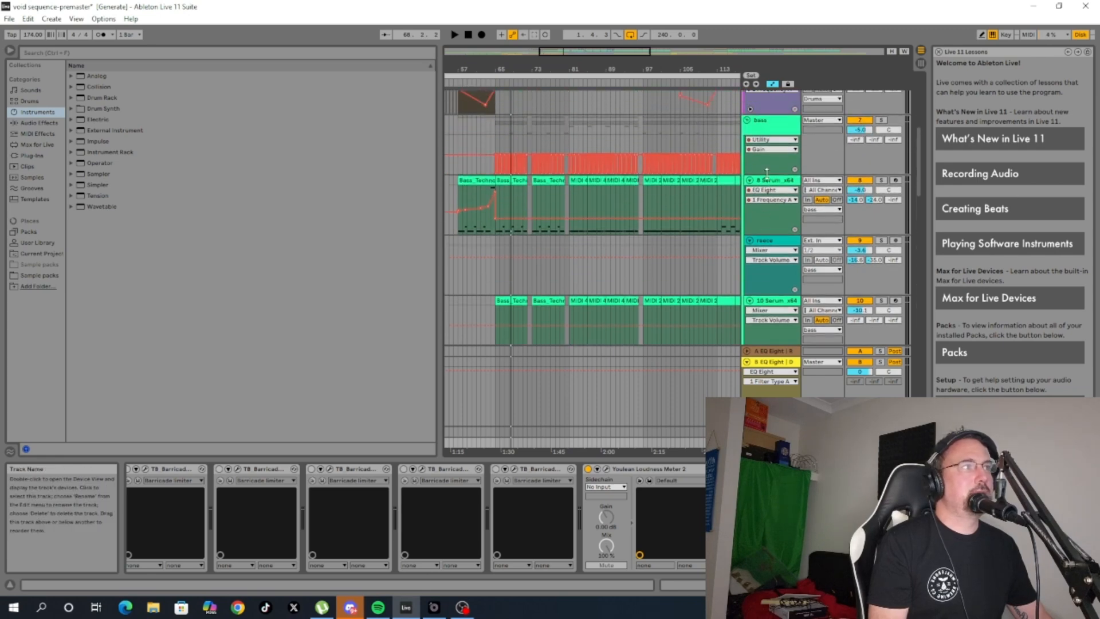
click(768, 182)
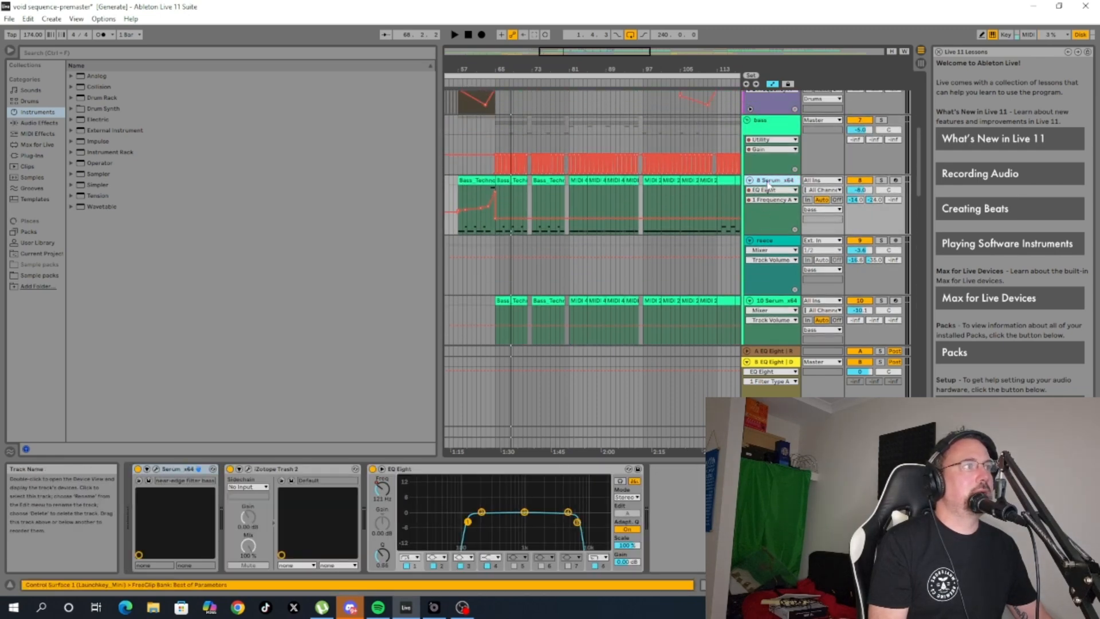
click(156, 469)
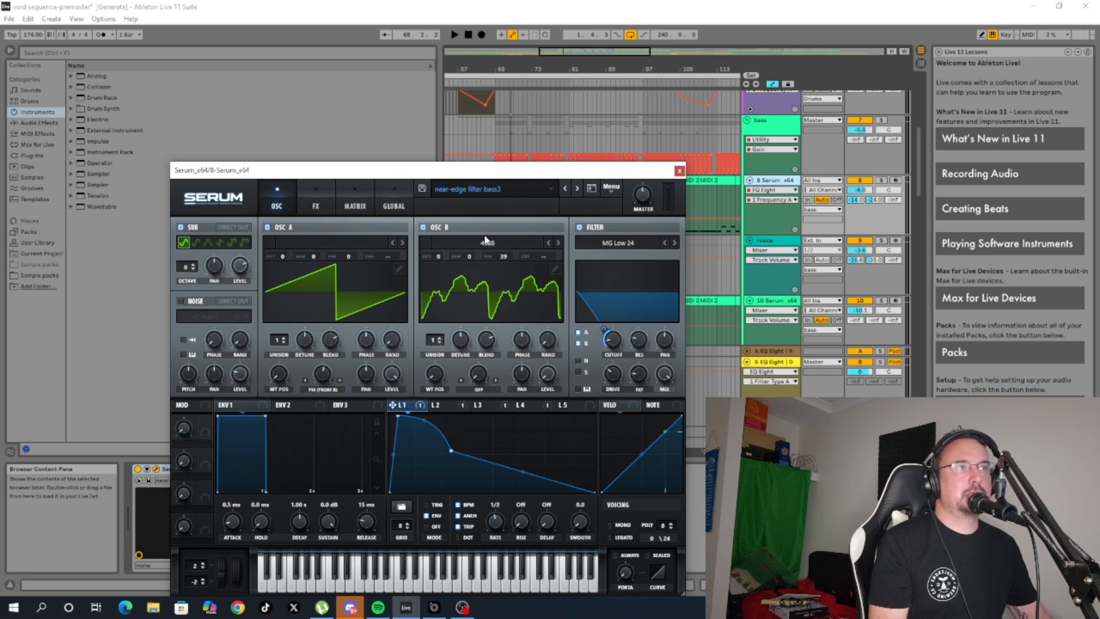
Review Serum's Global, FX, Matrix and Osc pages for the near-edge filter bass3 preset, and close the plug-in window.
click(388, 200)
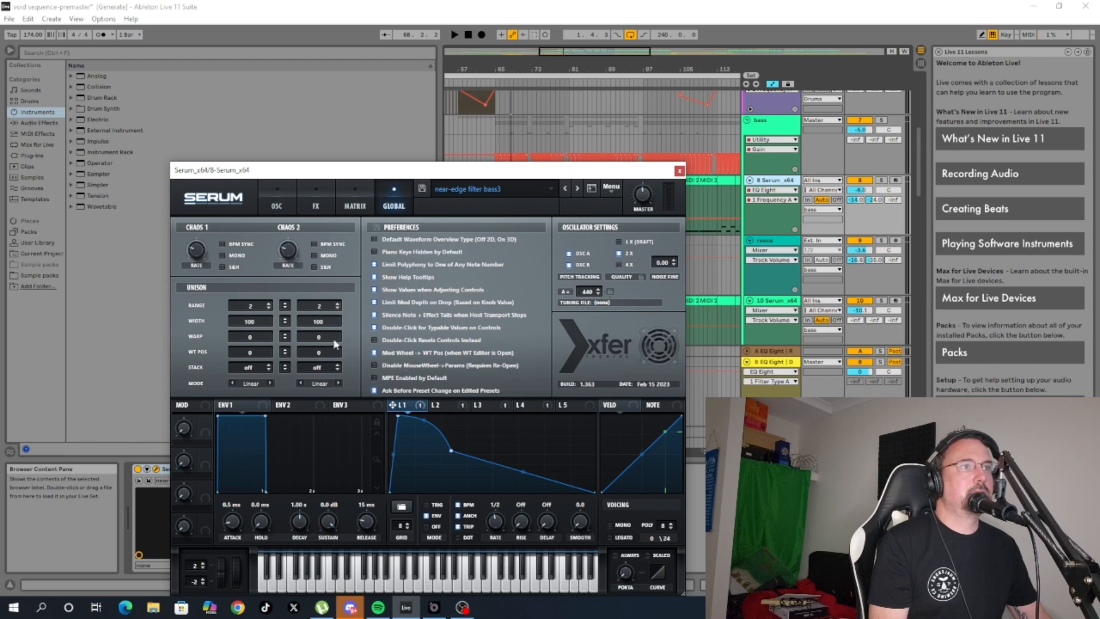
click(293, 199)
click(315, 196)
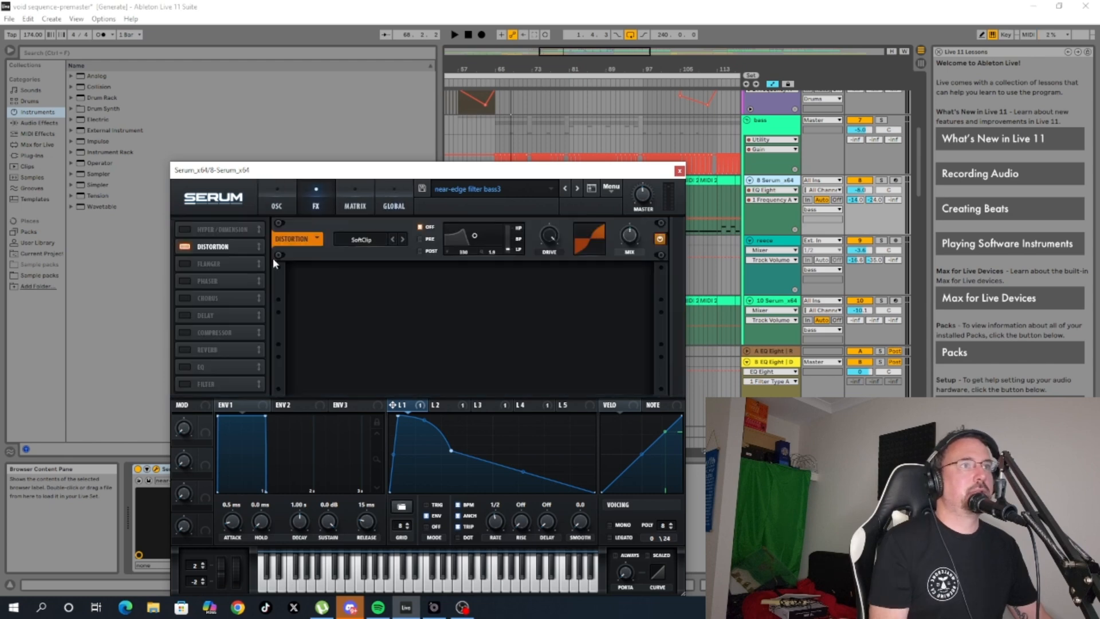
click(361, 194)
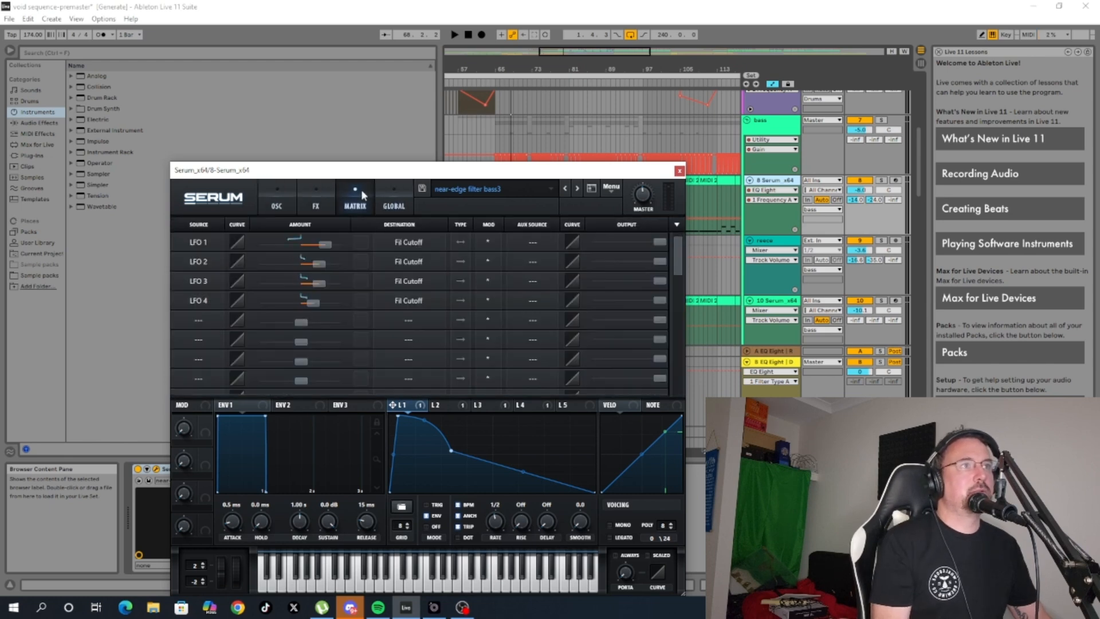
click(290, 198)
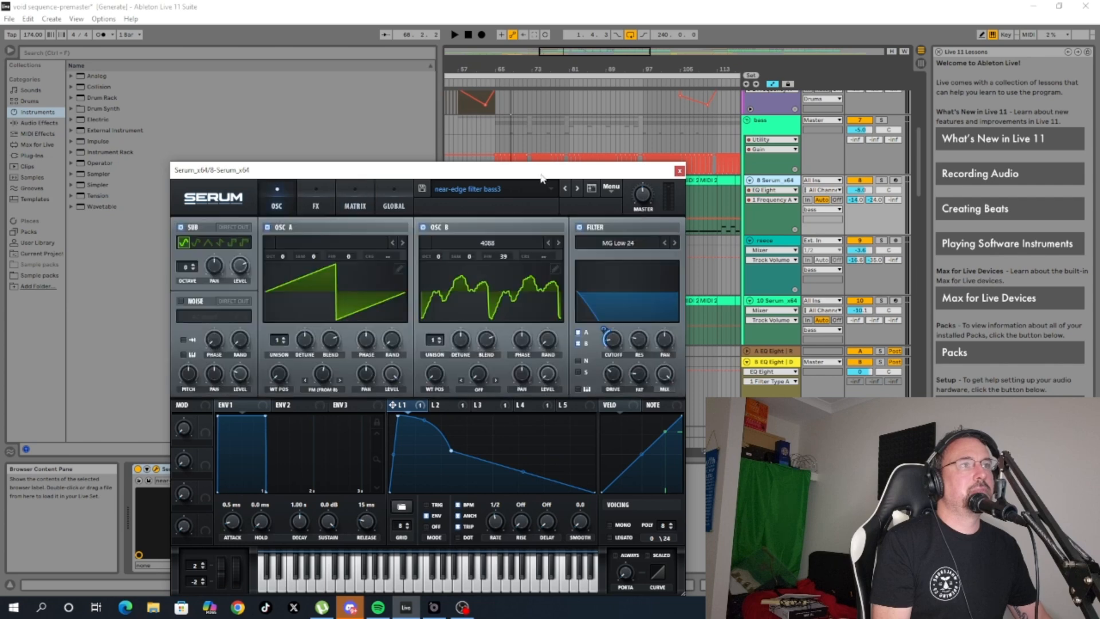
click(680, 170)
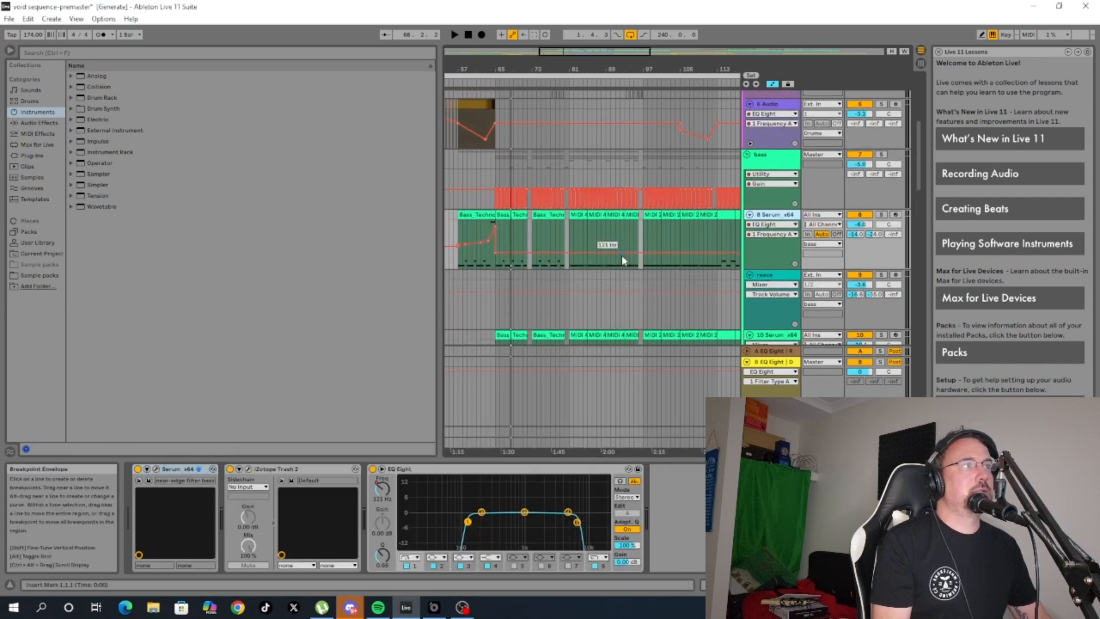
Compare the device chains and EQ Eight curves of the other two Serum bass layers, tracks 10 and 11.
scroll(622, 256, down, 5)
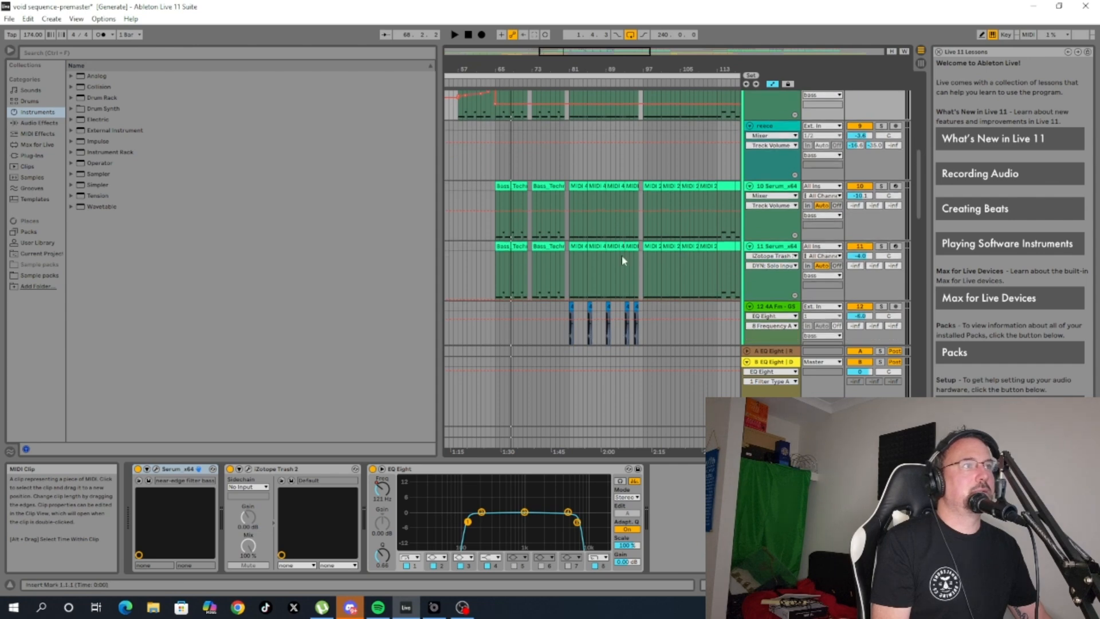
click(772, 175)
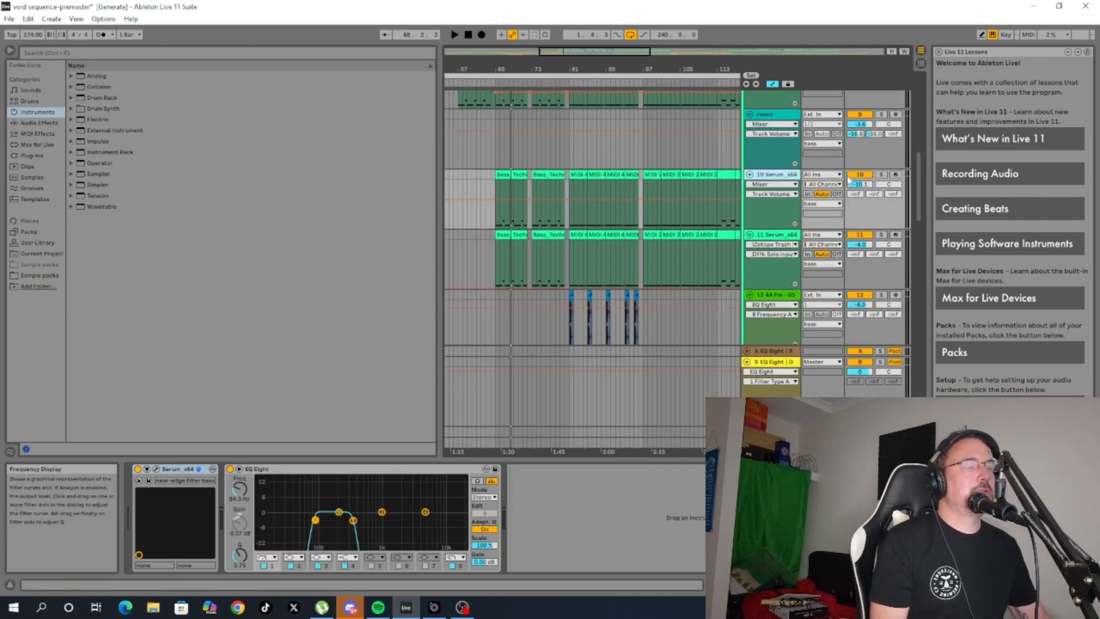
click(773, 235)
scroll(674, 329, down, 2)
scroll(761, 206, up, 5)
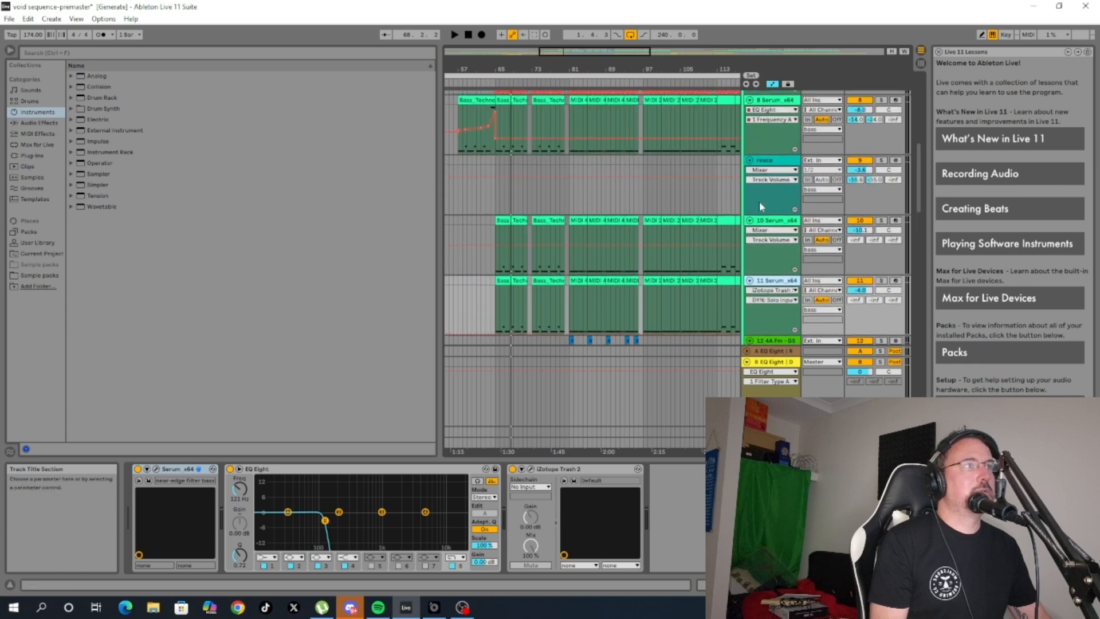
scroll(759, 201, down, 4)
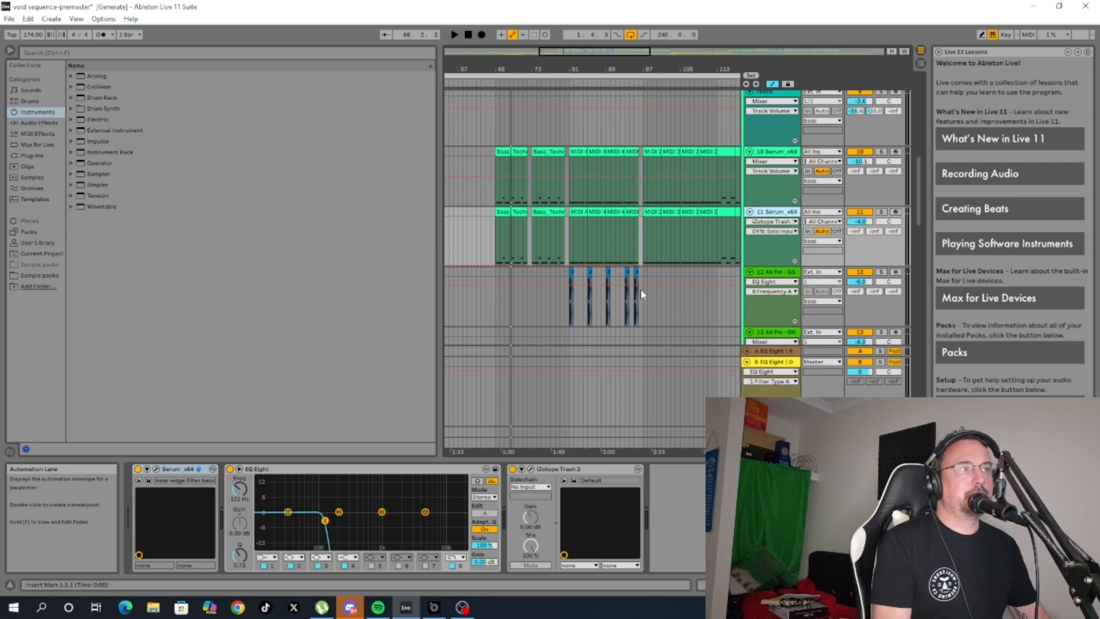
scroll(640, 295, up, 6)
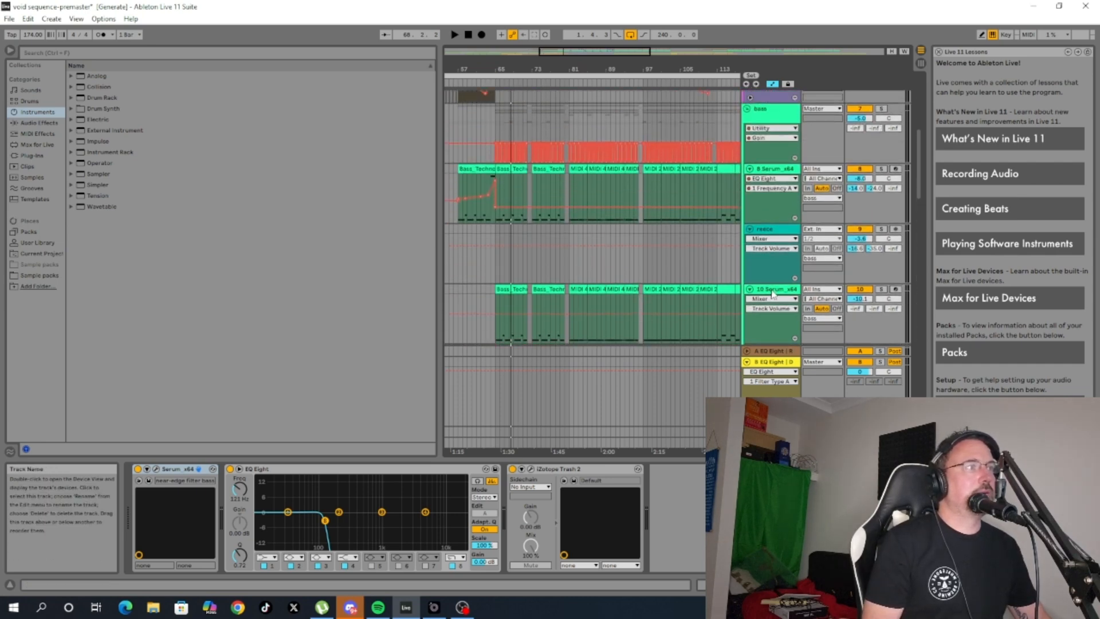
click(772, 293)
Examine the loudness readings in the Master chain's Youlean Loudness Meter 2, and close its window.
scroll(690, 335, down, 8)
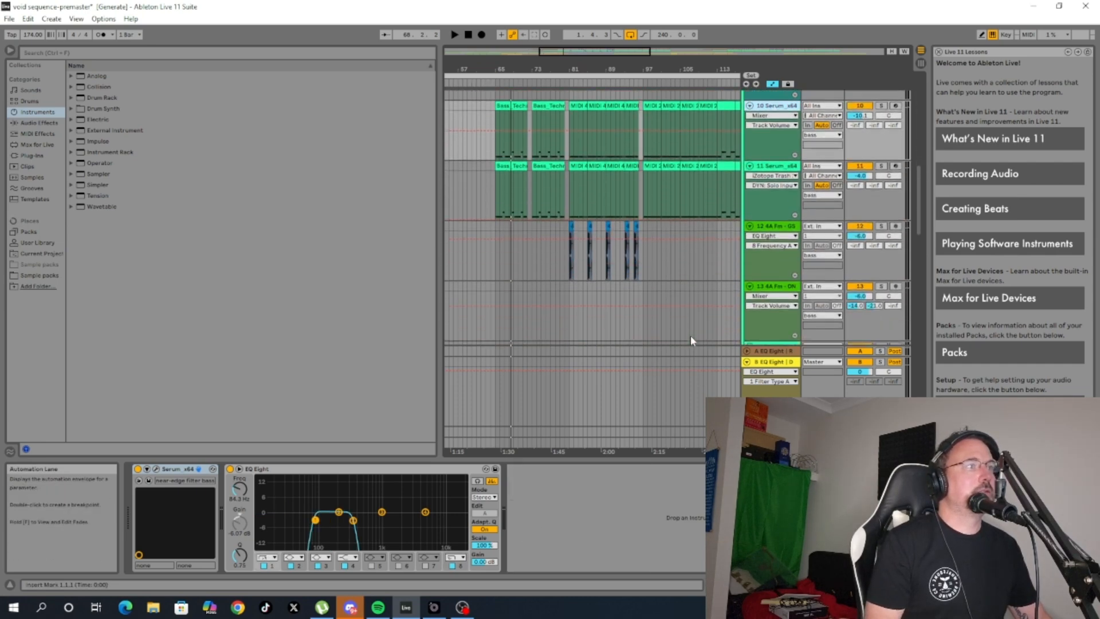
scroll(739, 263, down, 4)
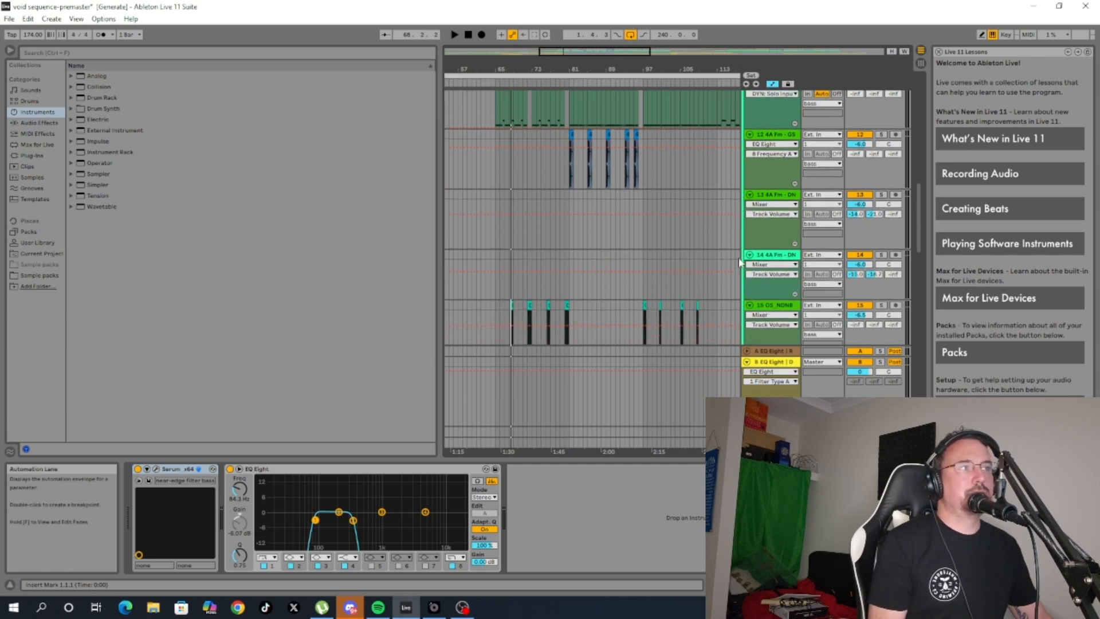
scroll(740, 263, down, 10)
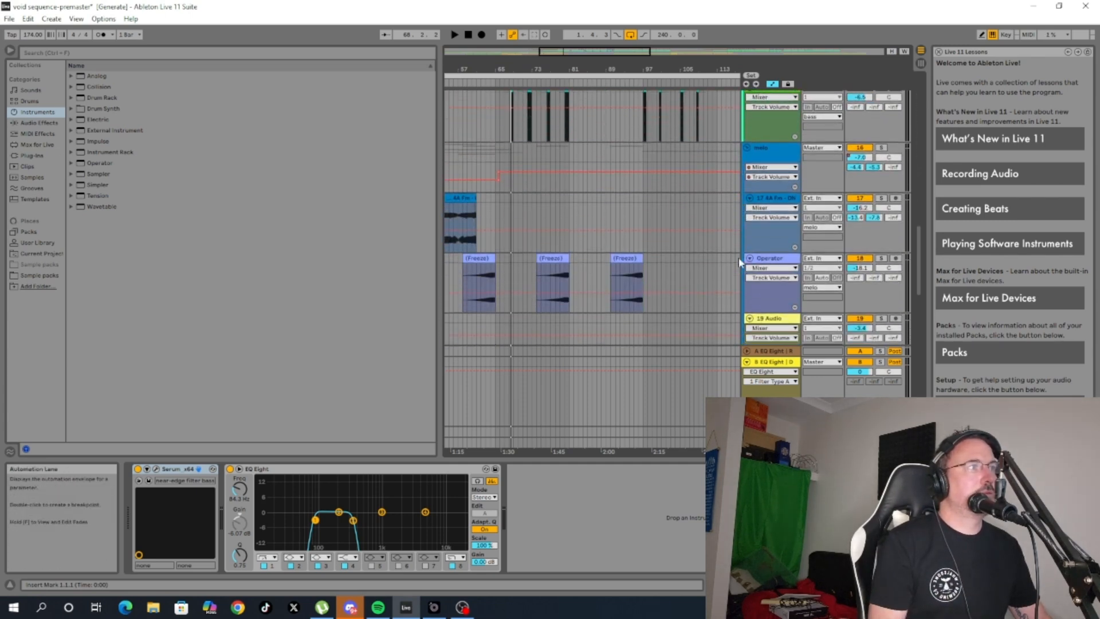
scroll(739, 262, down, 13)
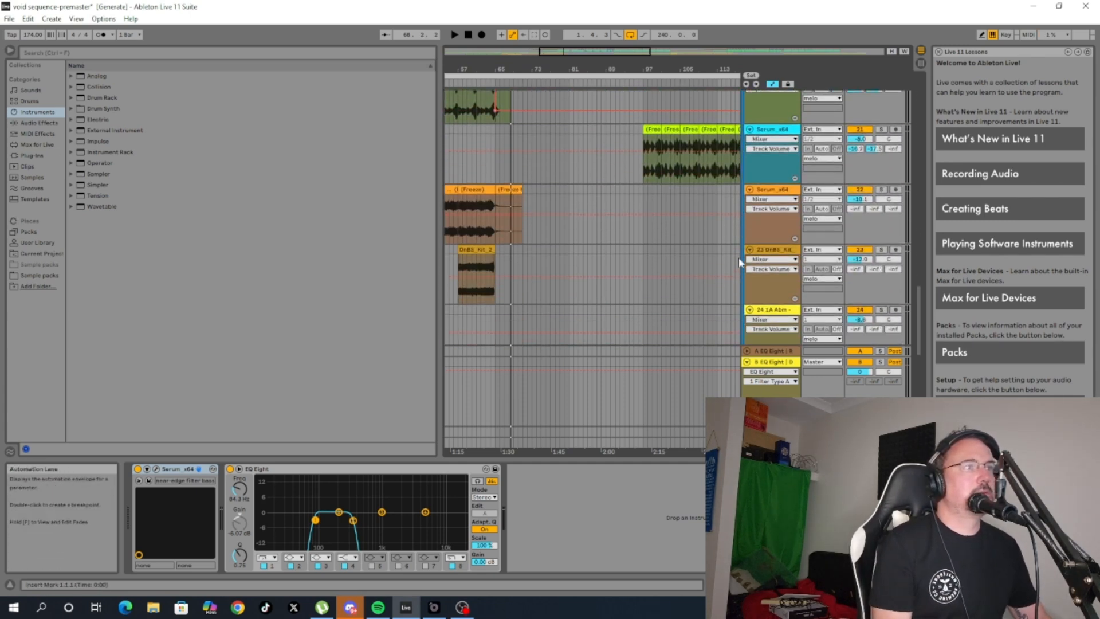
scroll(738, 257, down, 9)
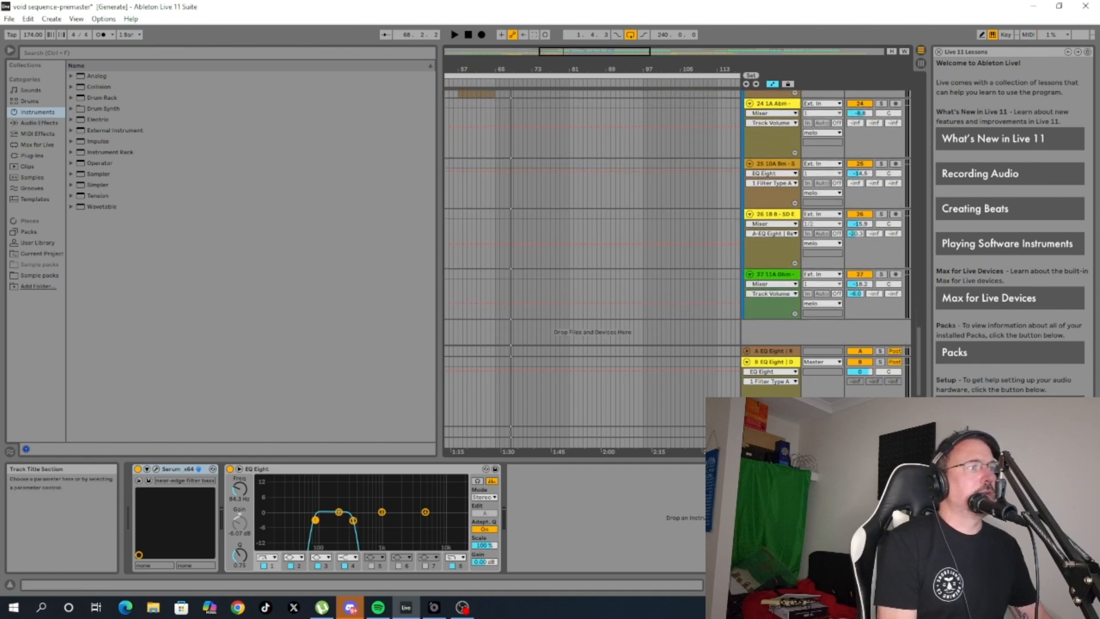
click(770, 443)
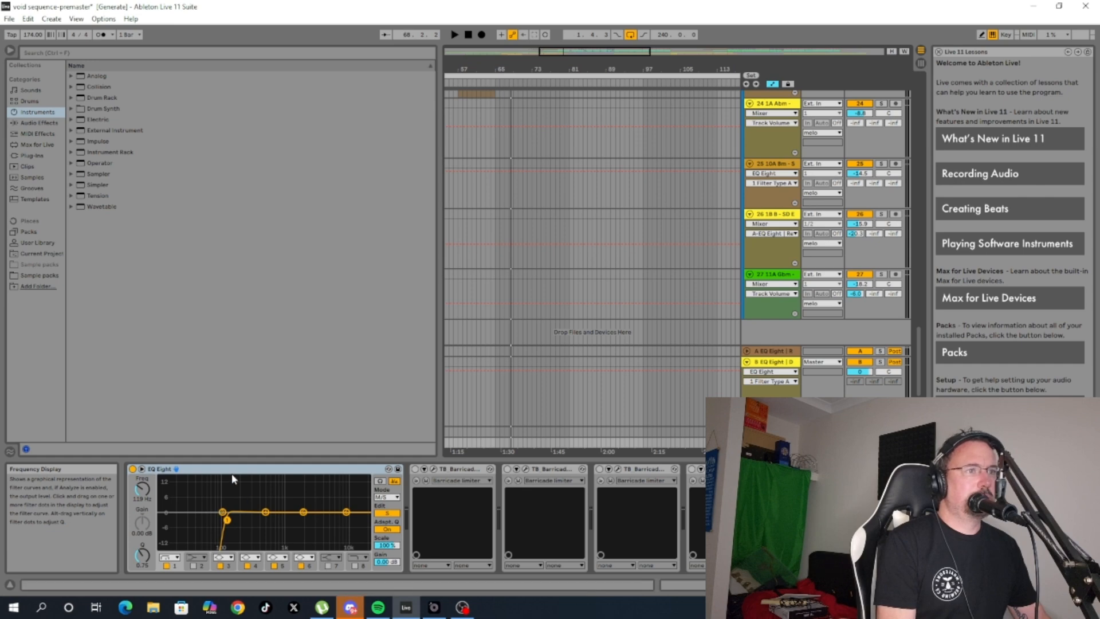
click(1009, 585)
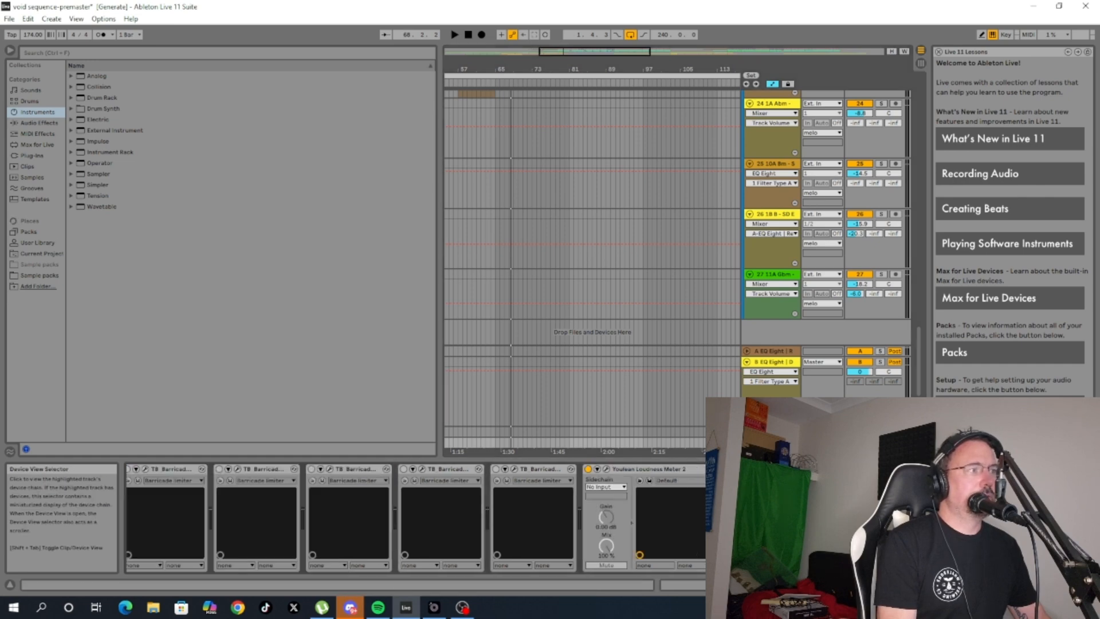
click(607, 470)
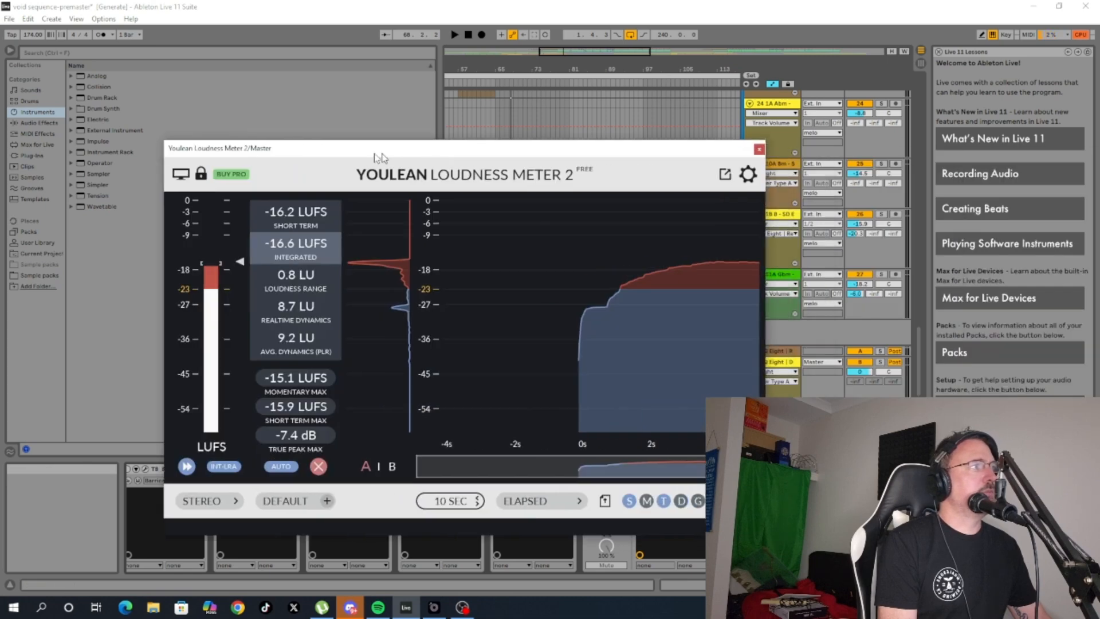
drag(376, 152, 261, 218)
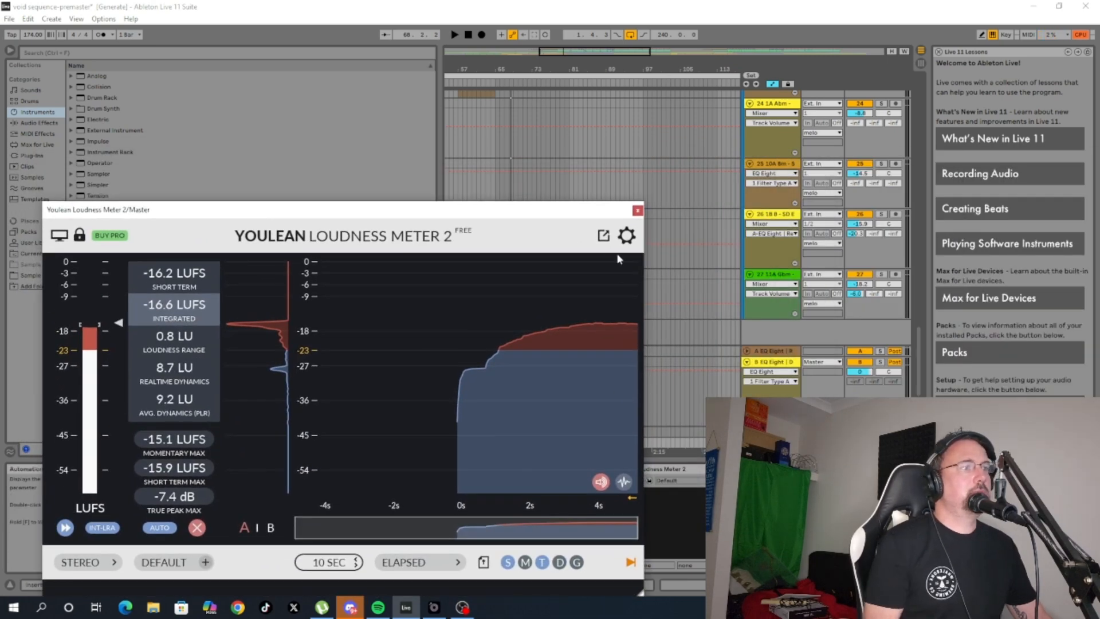
click(637, 212)
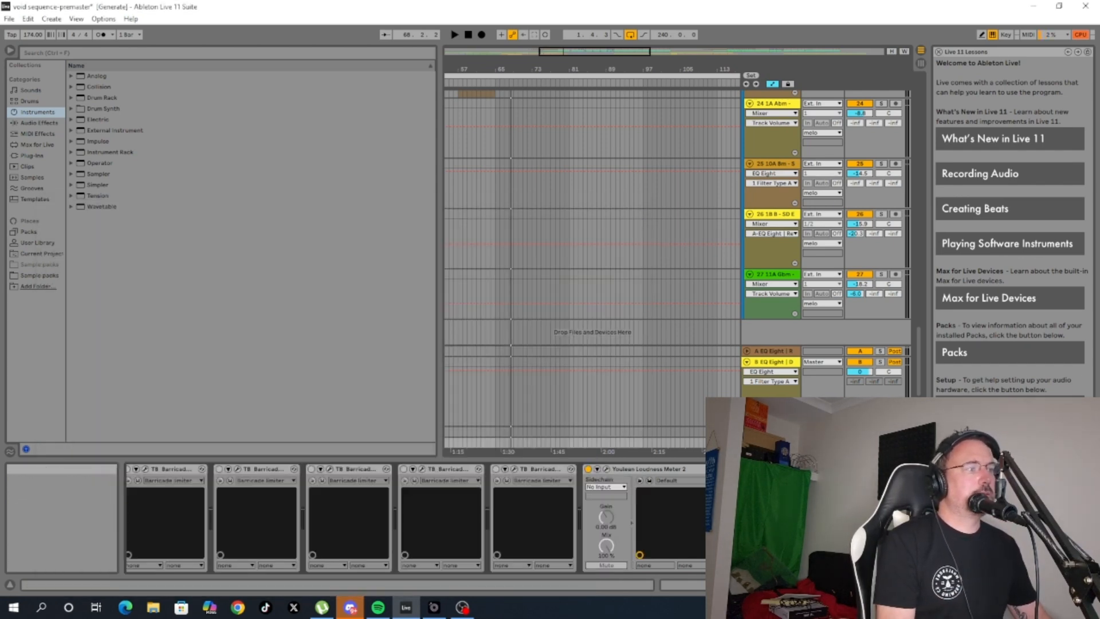
Enable the series of TB Barricade limiters that follows the EQ Eight in the Master chain.
mouse_move(1026, 585)
mouse_down()
mouse_move(980, 585)
mouse_move(1025, 584)
mouse_move(1005, 584)
mouse_up()
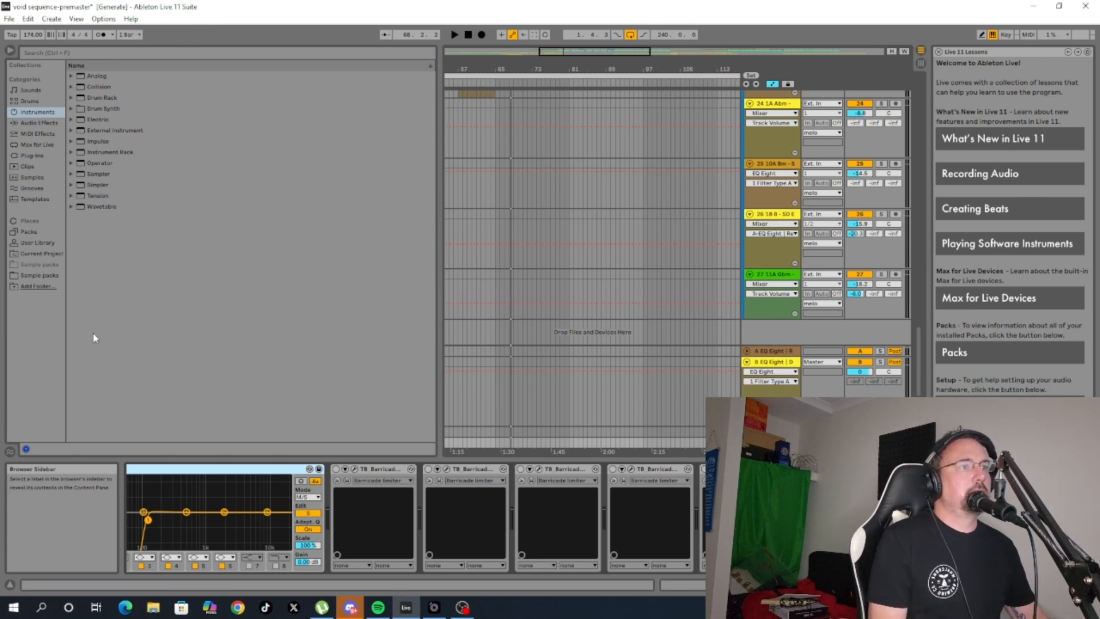
click(336, 469)
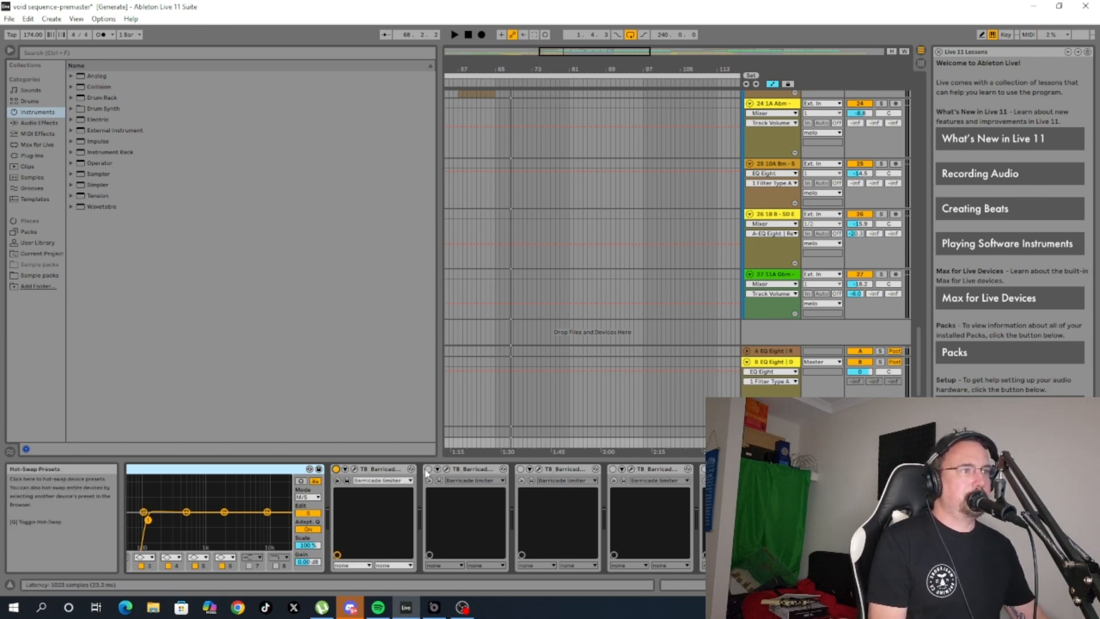
click(520, 469)
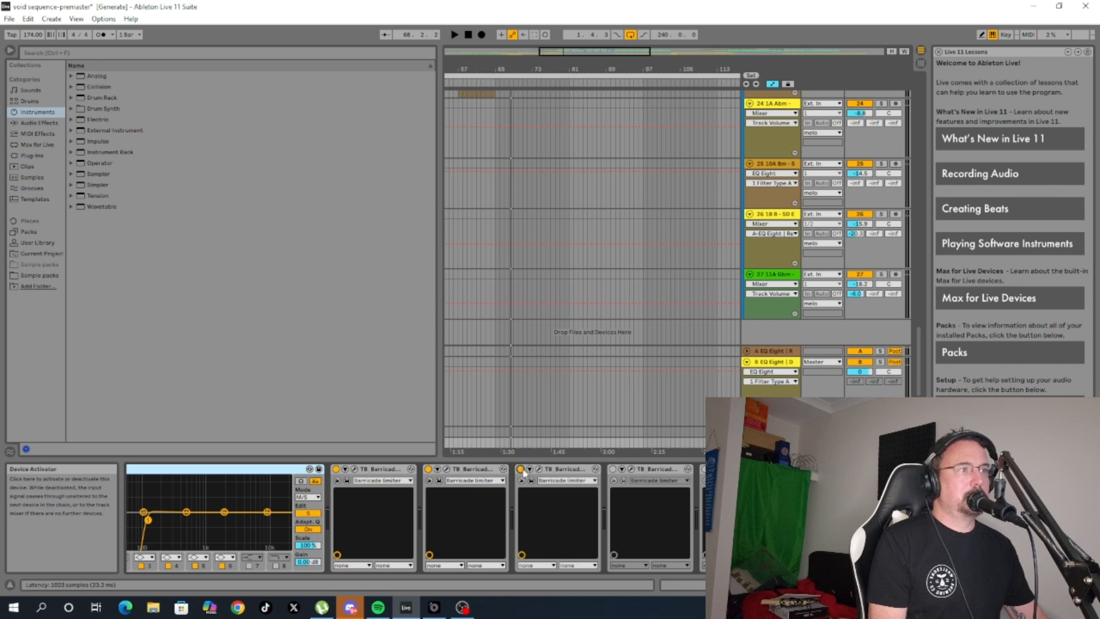
click(613, 470)
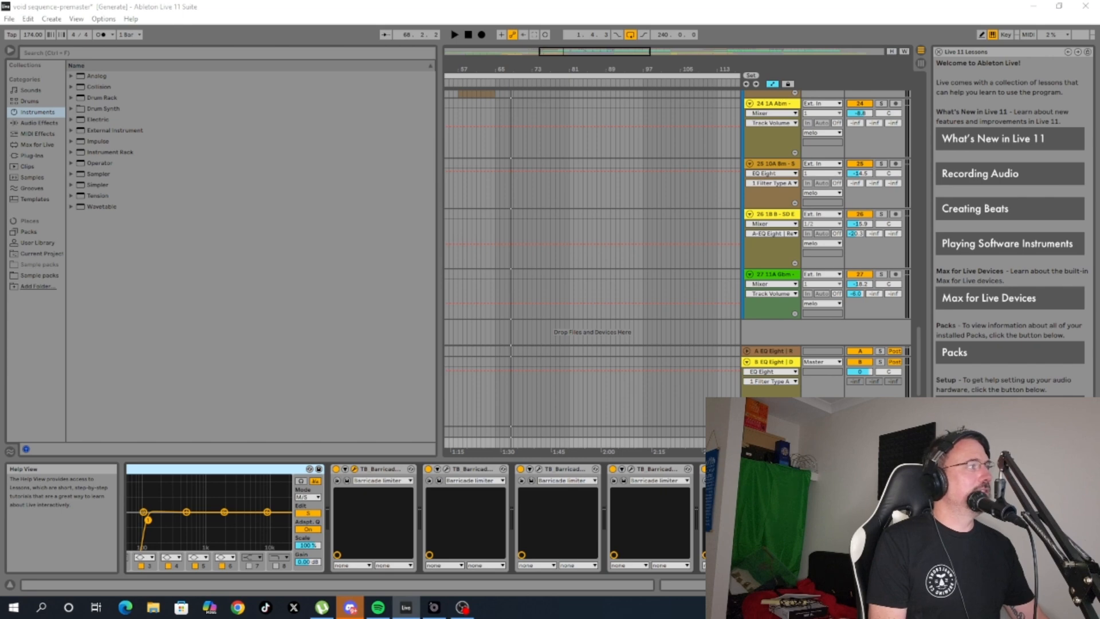
Inspect the settings of the first two TB Barricade limiters in the Master chain, and close their plug-in windows.
drag(1099, 206, 533, 196)
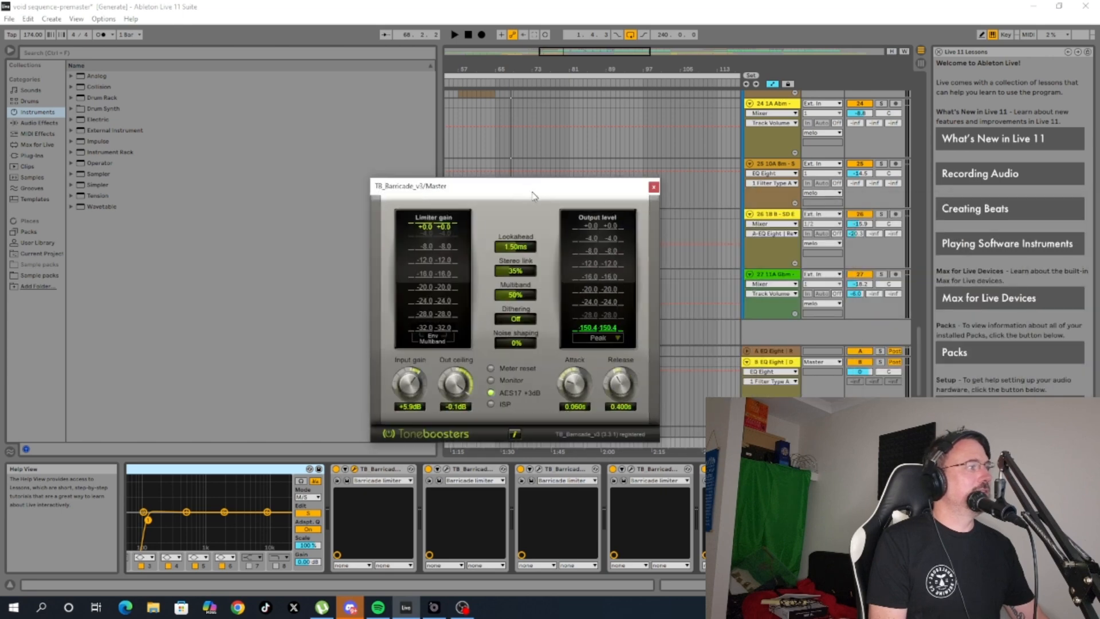
click(653, 188)
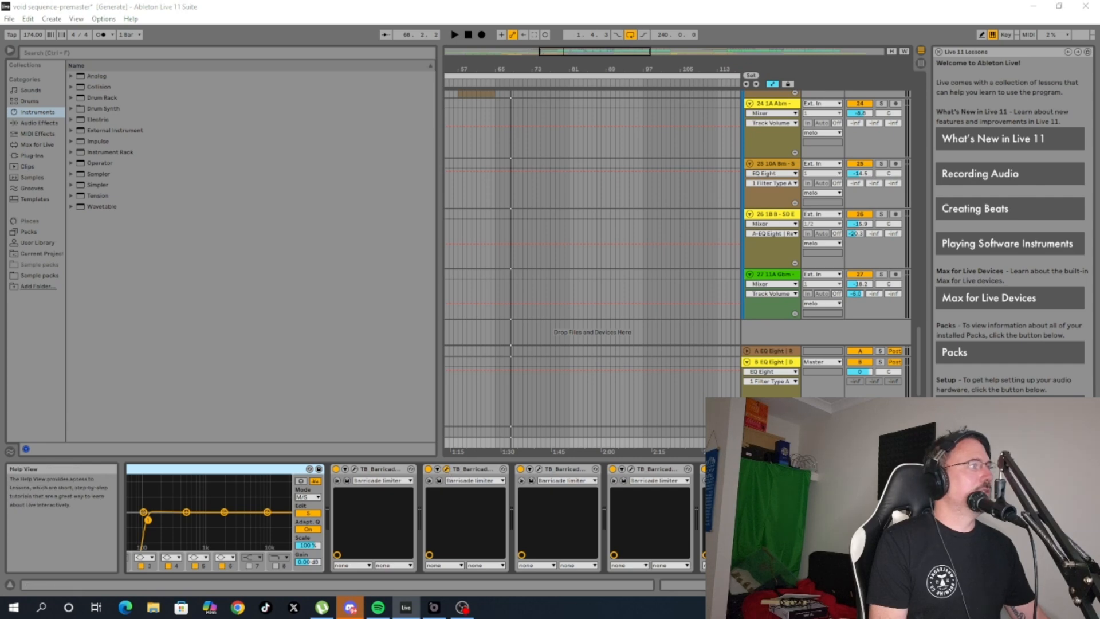
drag(1099, 175, 401, 165)
click(559, 164)
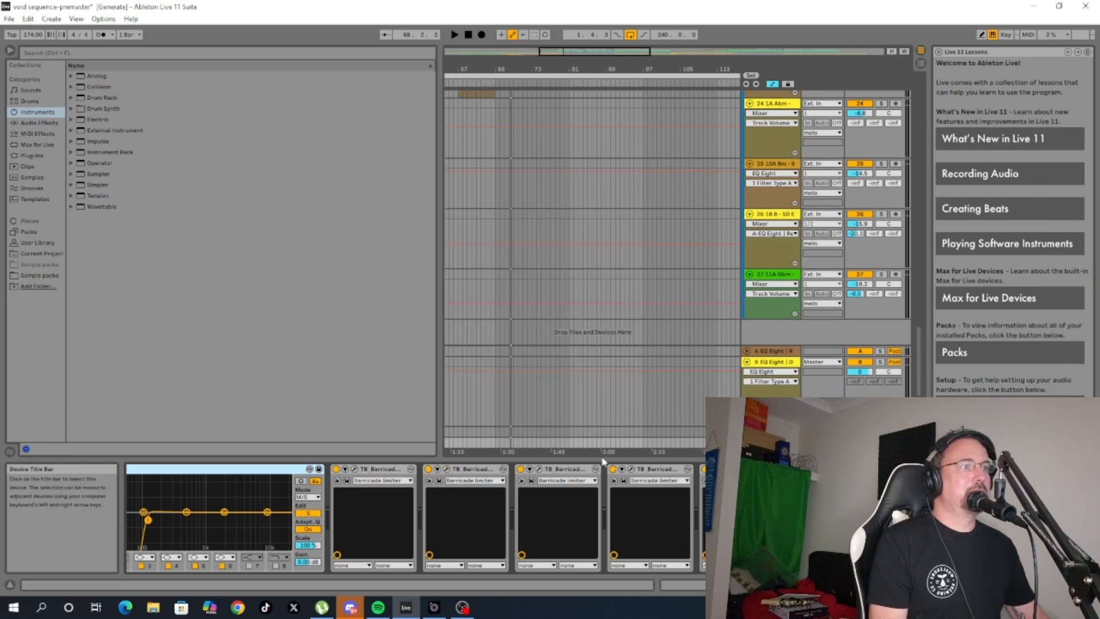
Play the song from its beginning with the whole arrangement in view, and open the Master's Youlean Loudness Meter 2.
scroll(416, 518, right, 2)
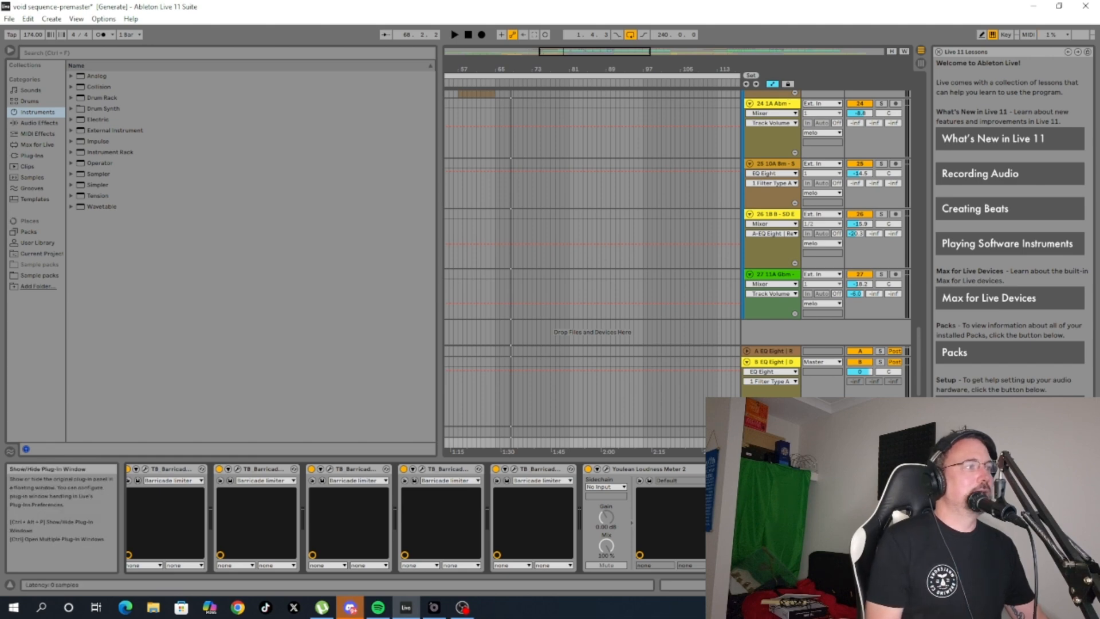
click(468, 35)
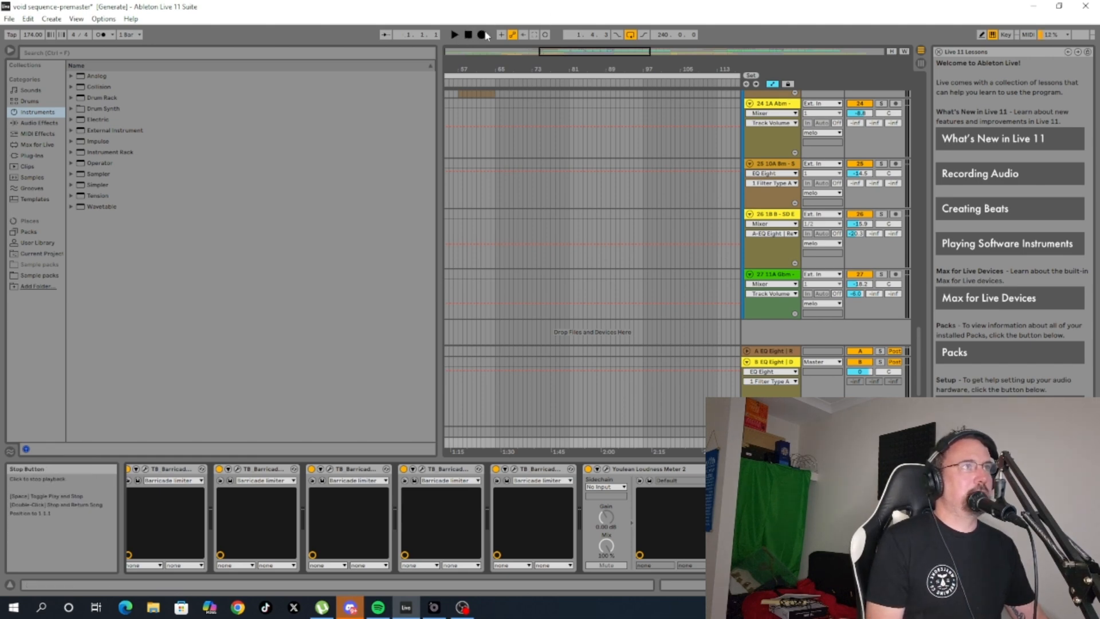
click(455, 36)
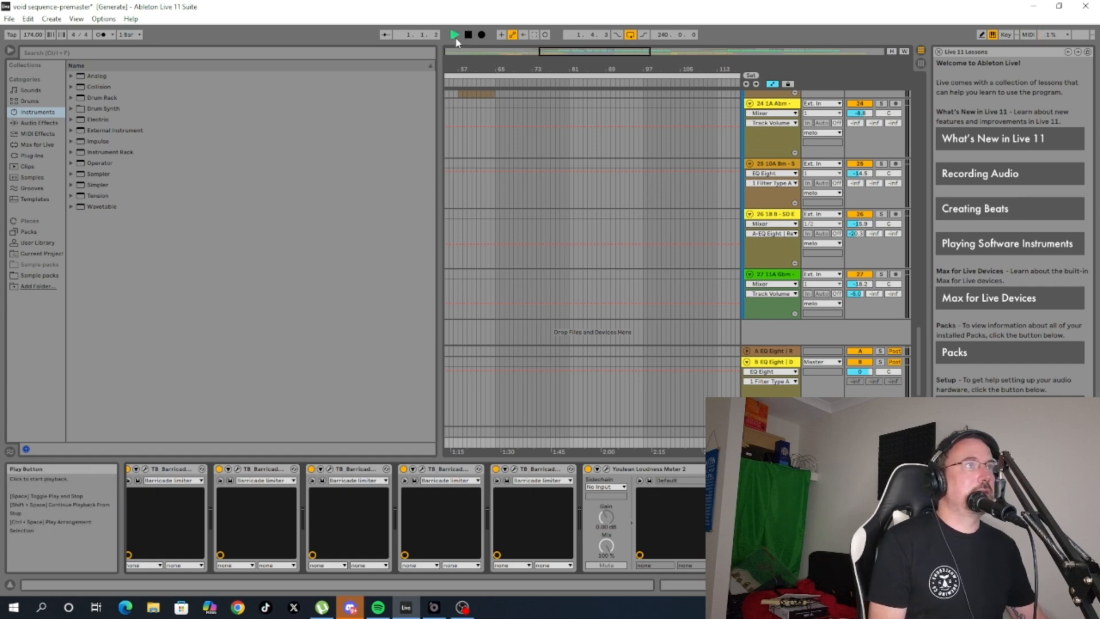
double_click(565, 53)
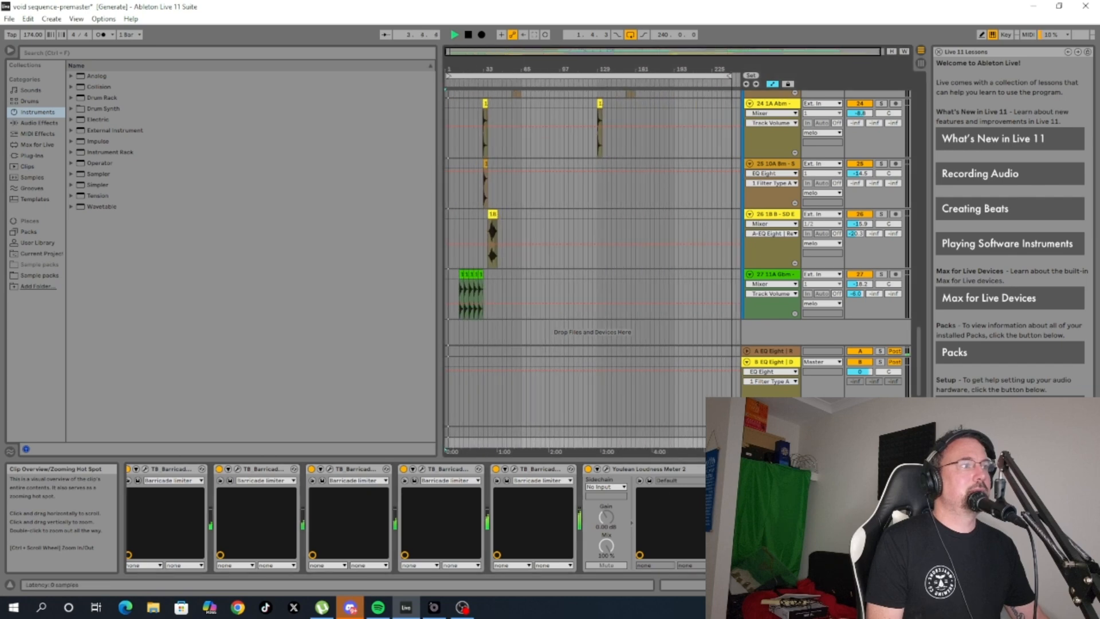
click(606, 469)
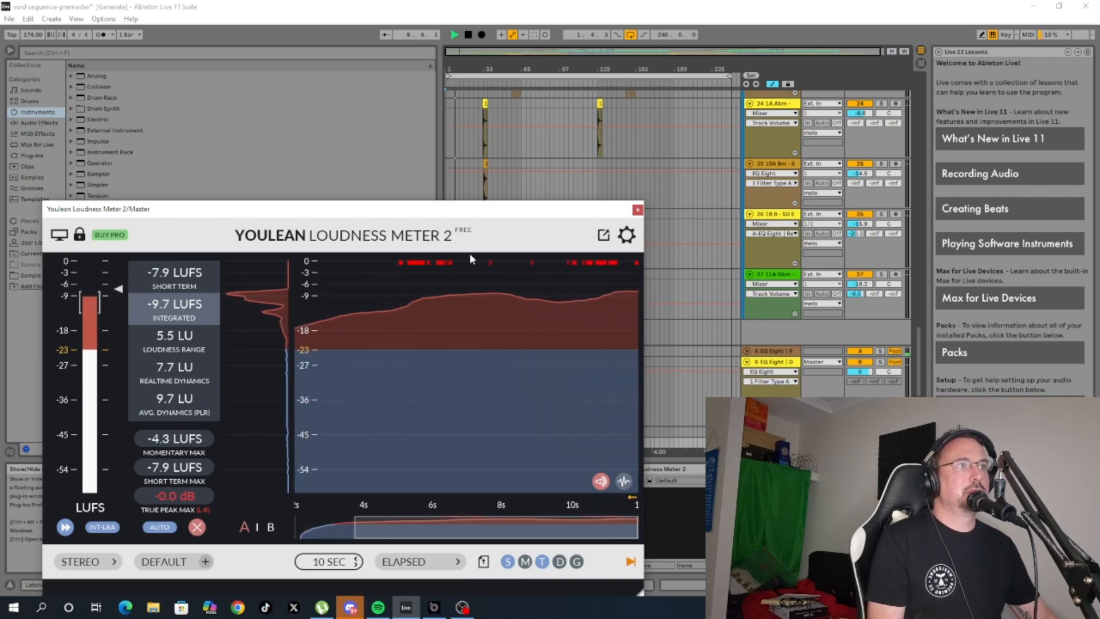
Examine the loudness readings and the Session mixer during playback, stop the song, and close the loudness meter window.
drag(468, 210, 379, 127)
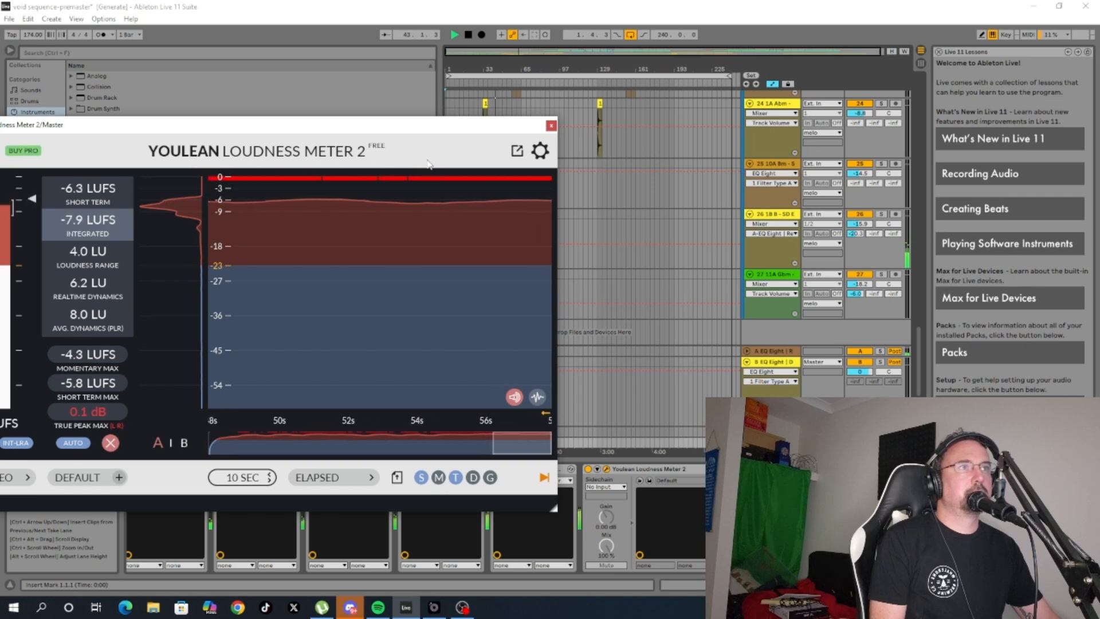
drag(306, 124, 455, 151)
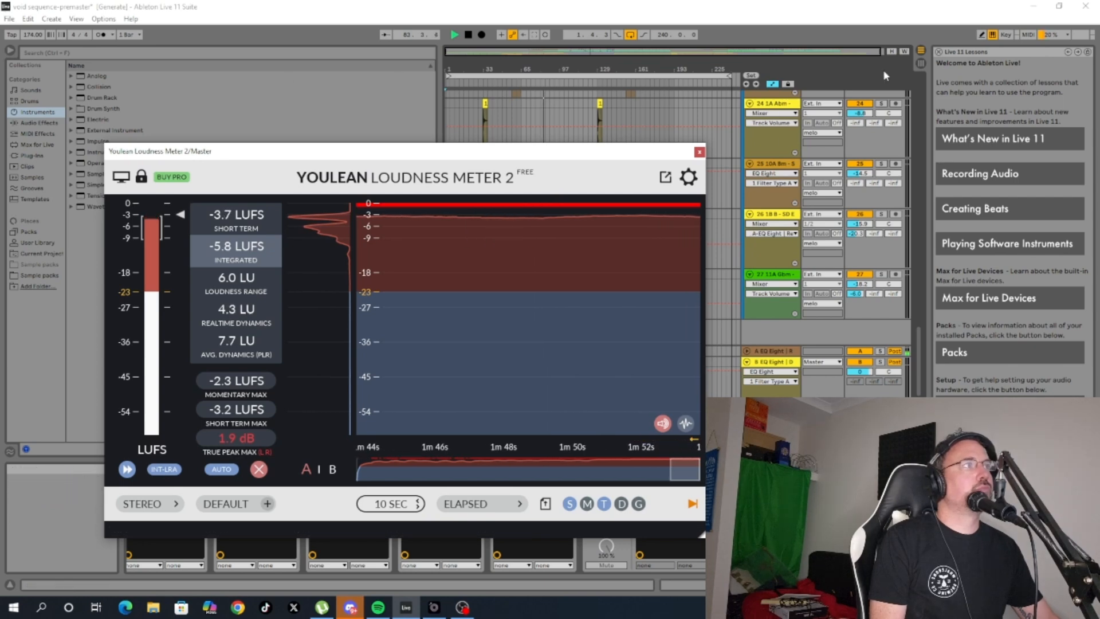
click(919, 68)
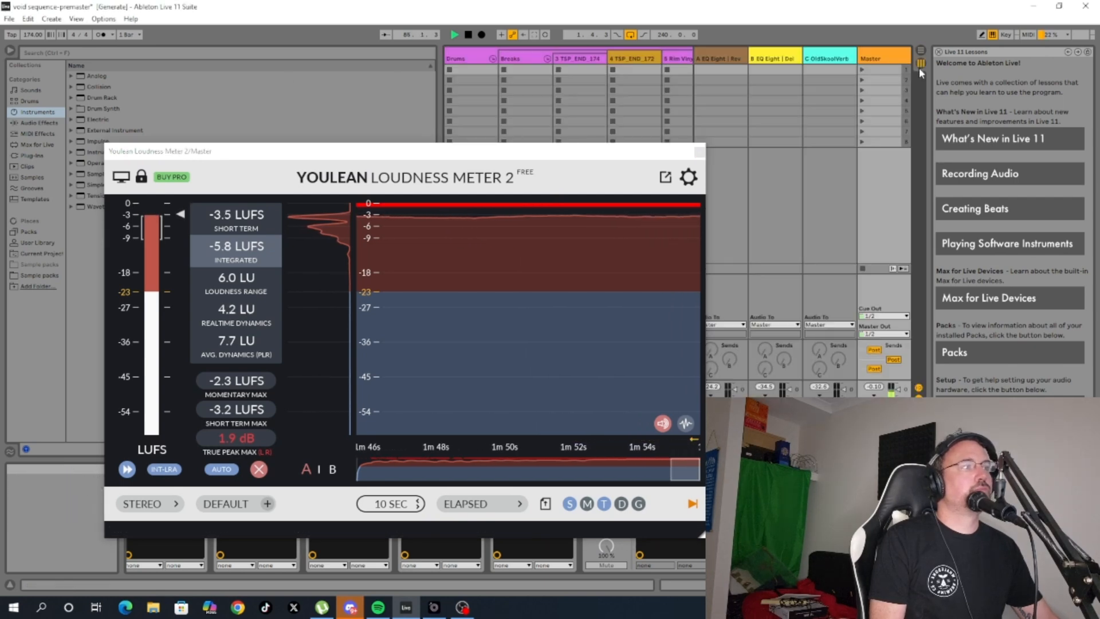
click(468, 35)
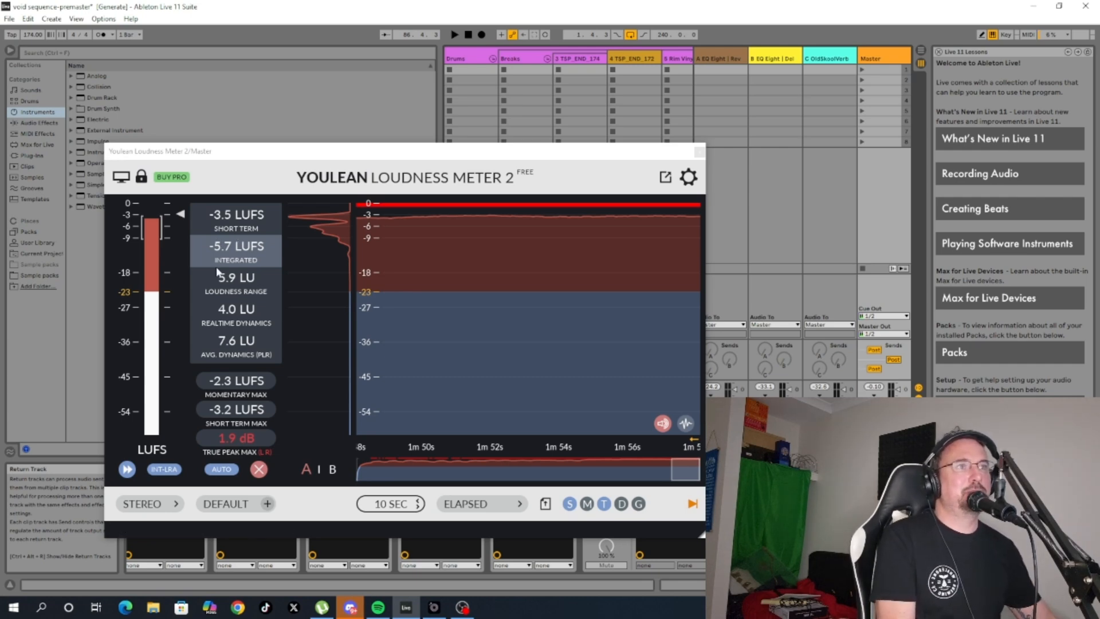
click(699, 151)
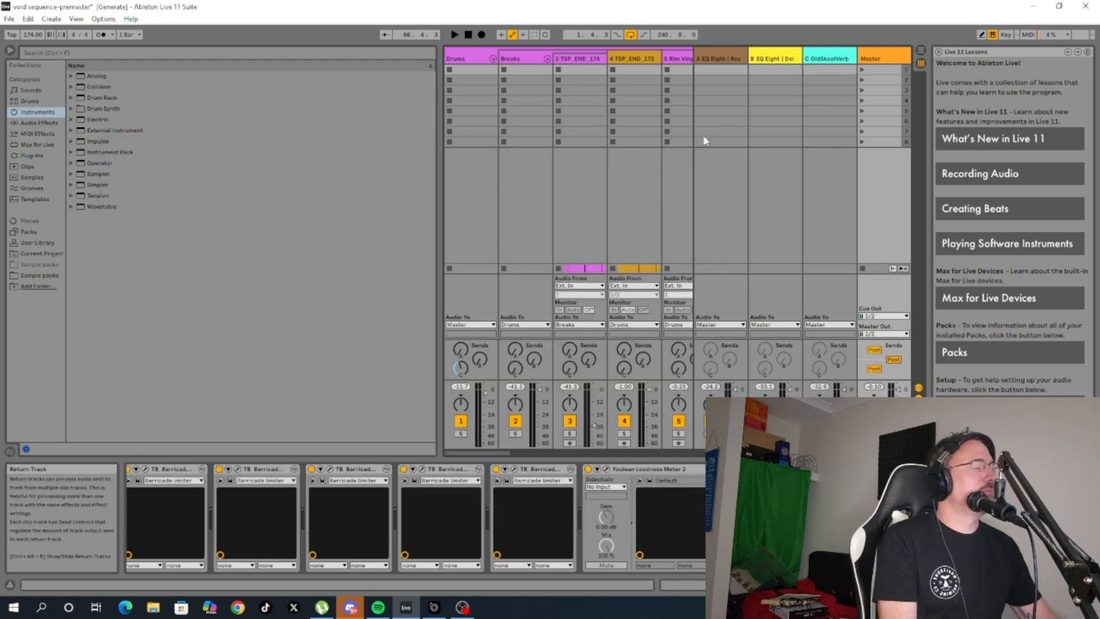
Switch to File Explorer and browse drive D: to Music, Light Circles and Dark Echoes masters, Masters_04.02.25.
click(155, 610)
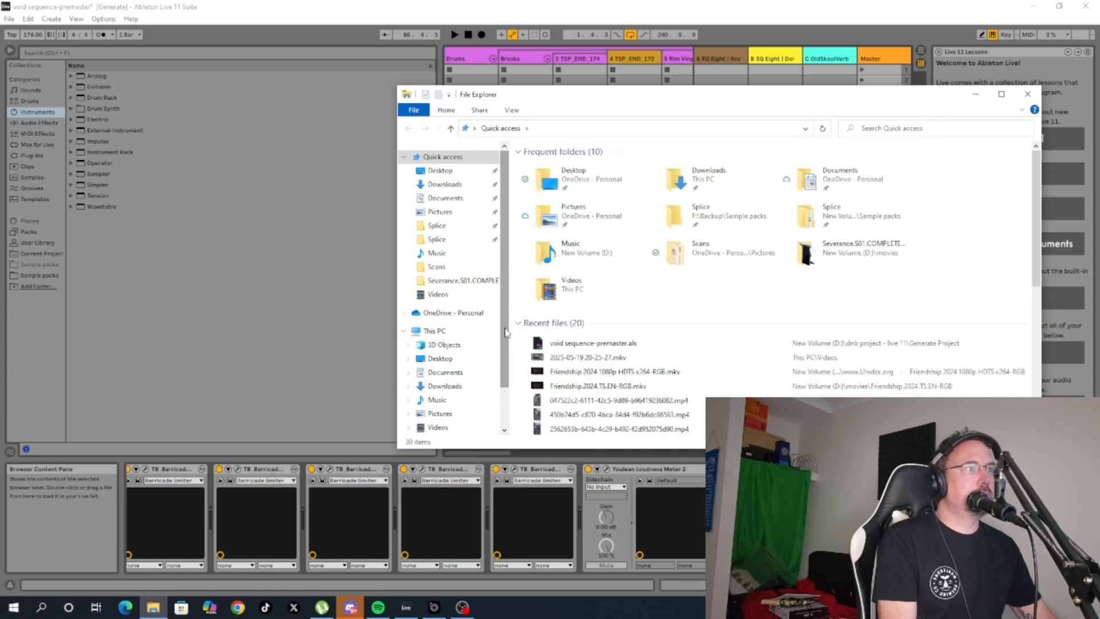
scroll(454, 314, down, 2)
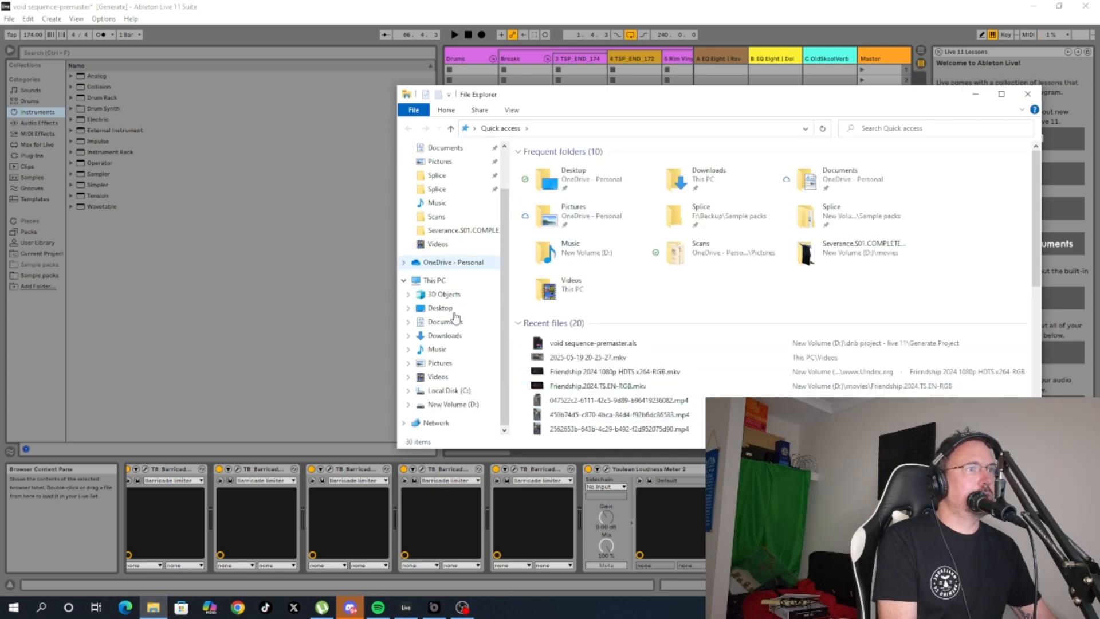
click(435, 280)
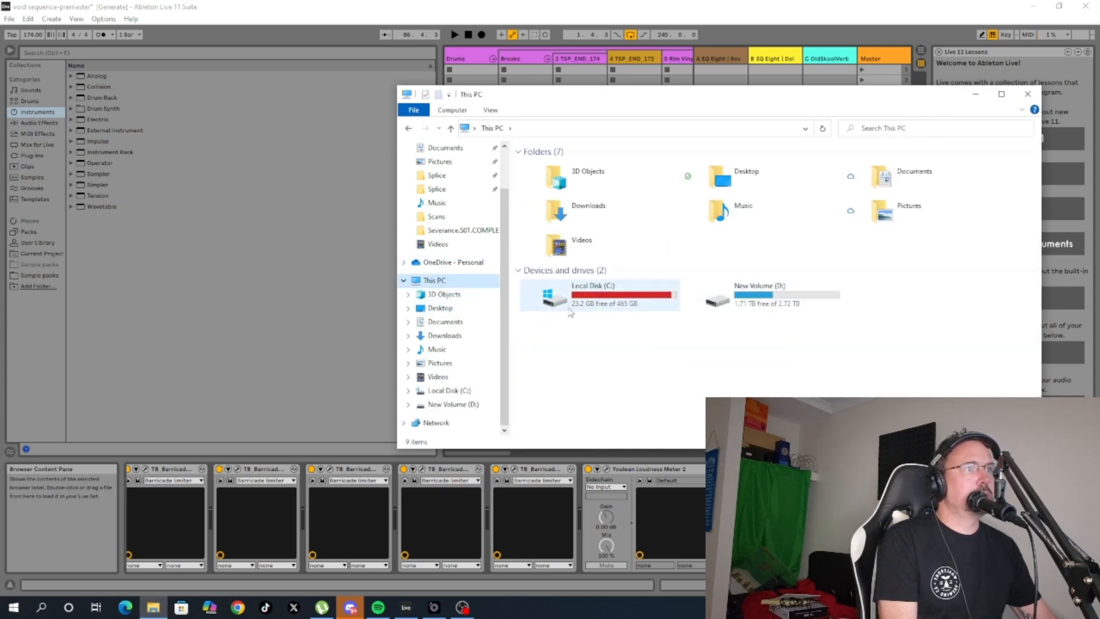
double_click(745, 295)
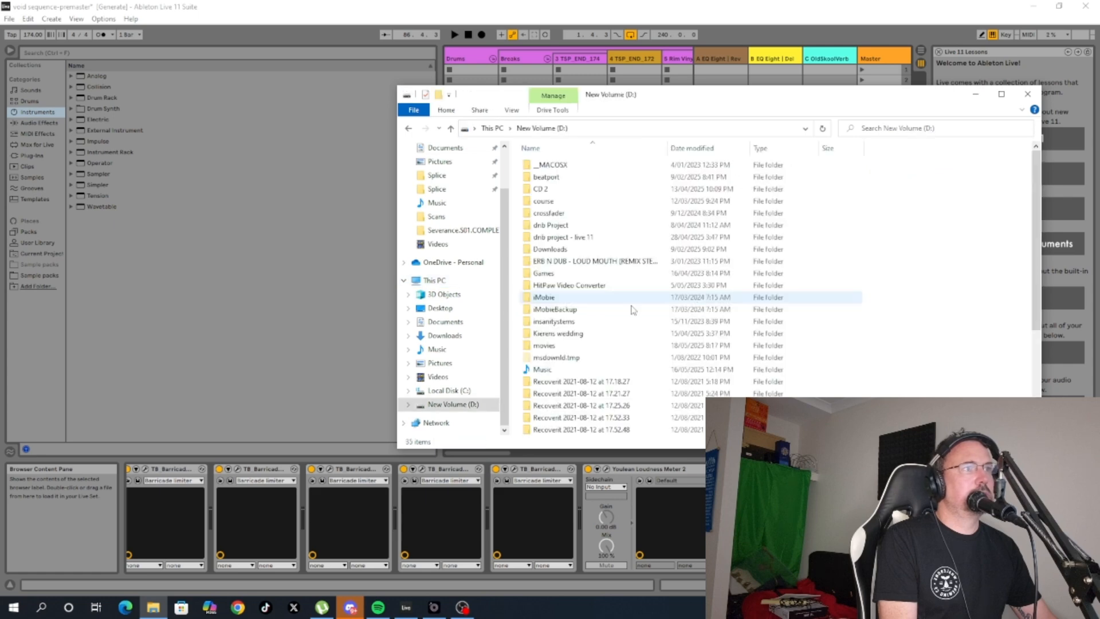
double_click(544, 370)
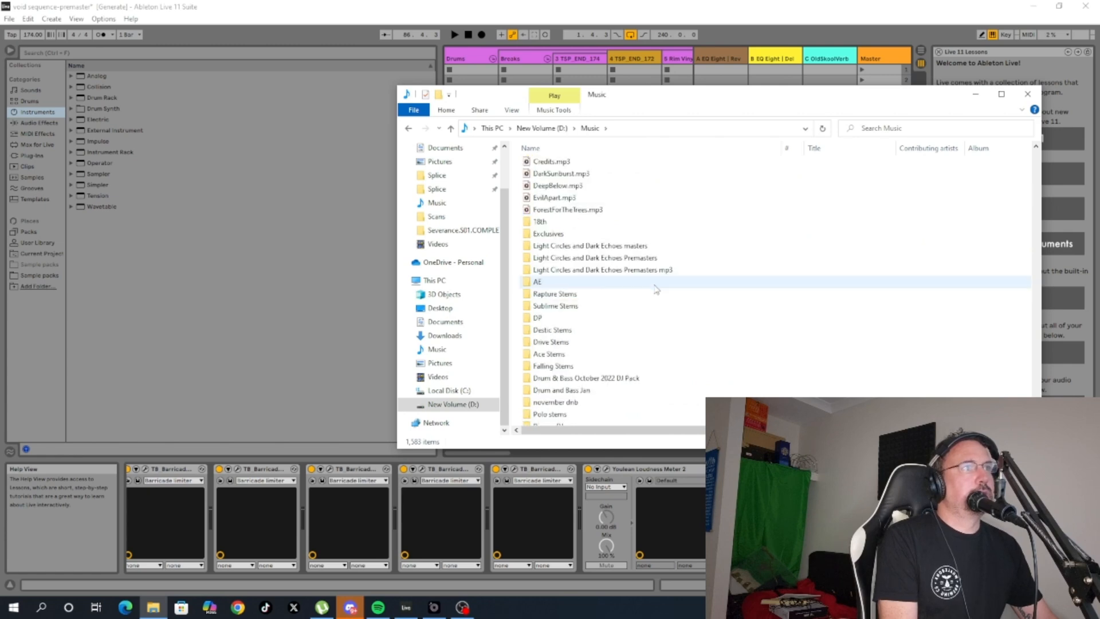
scroll(657, 290, down, 2)
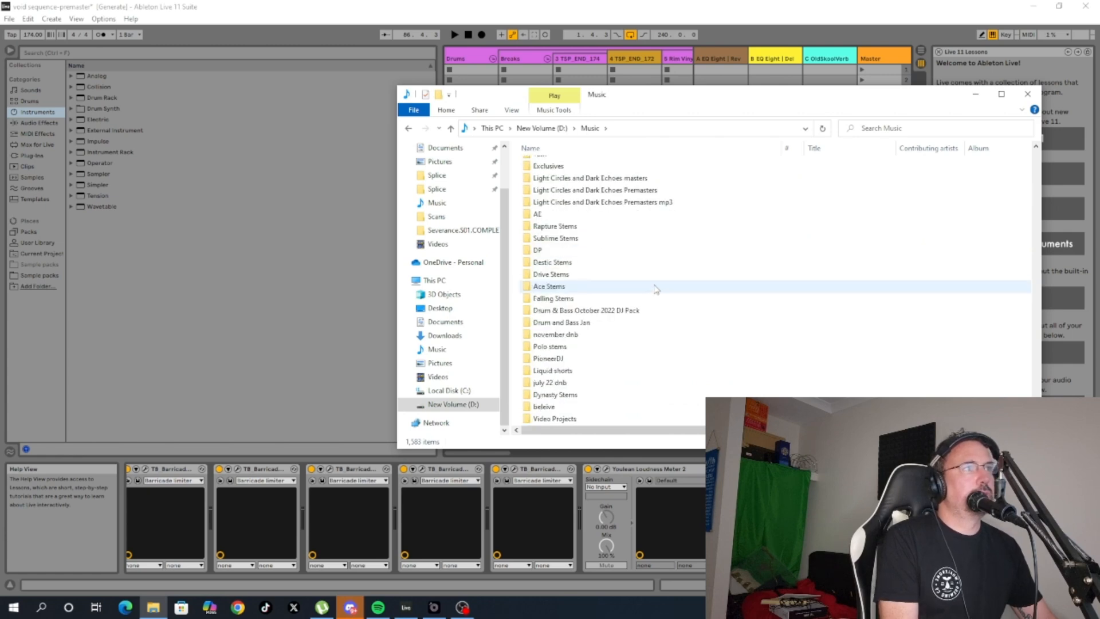
double_click(631, 178)
double_click(559, 166)
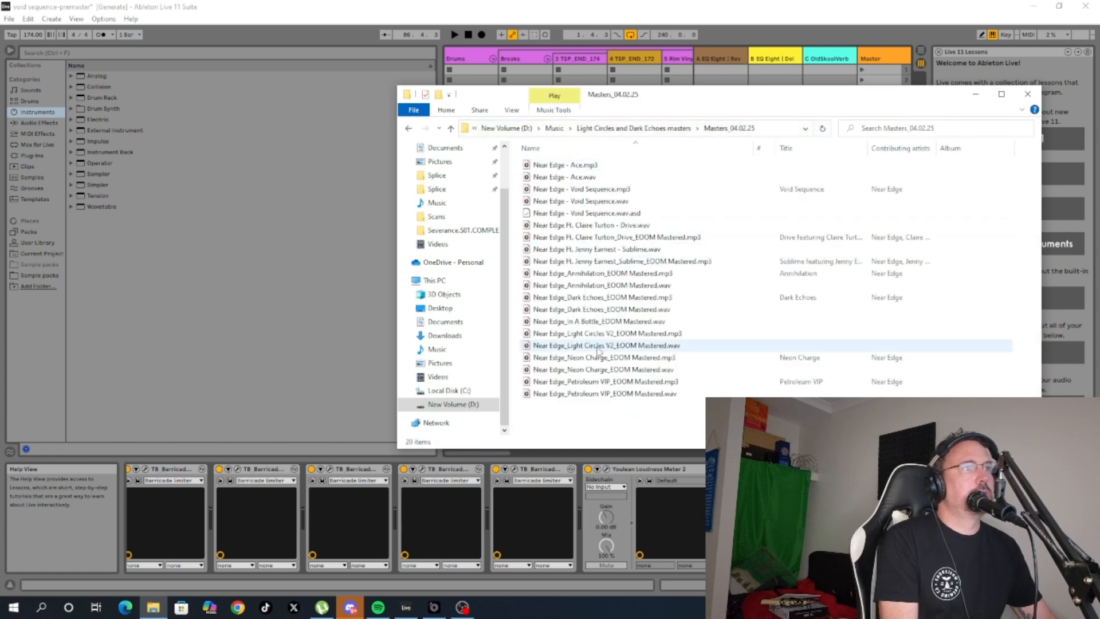
Import Near Edge - Void Sequence.wav into the Ableton Live arrangement as a new track below track 27, and move its clip to bar 1.
drag(699, 98, 268, 106)
click(922, 52)
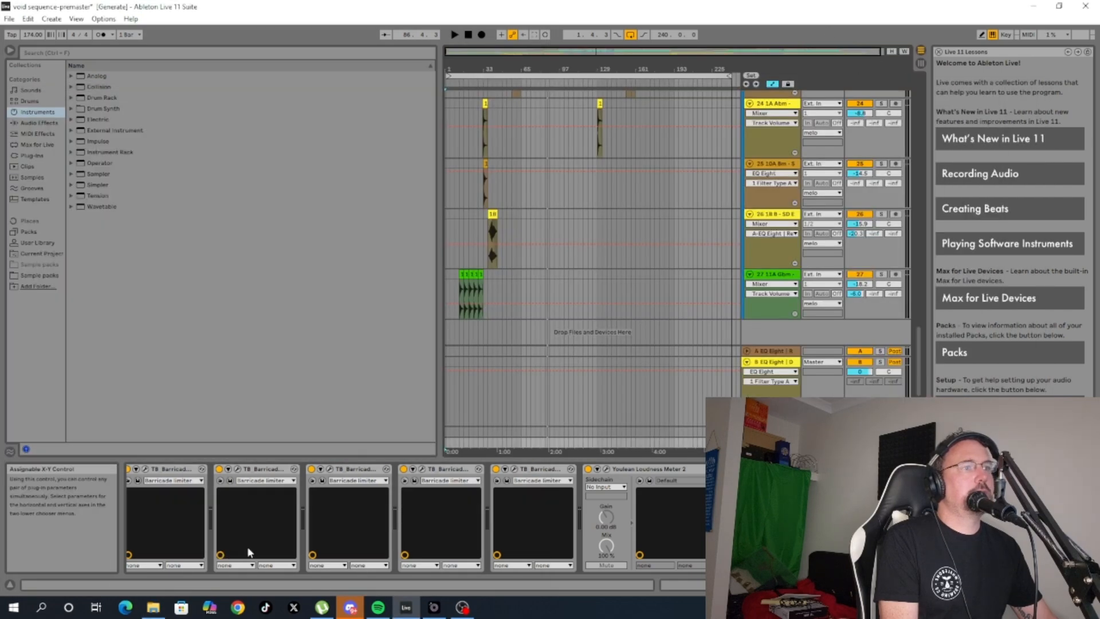
click(153, 607)
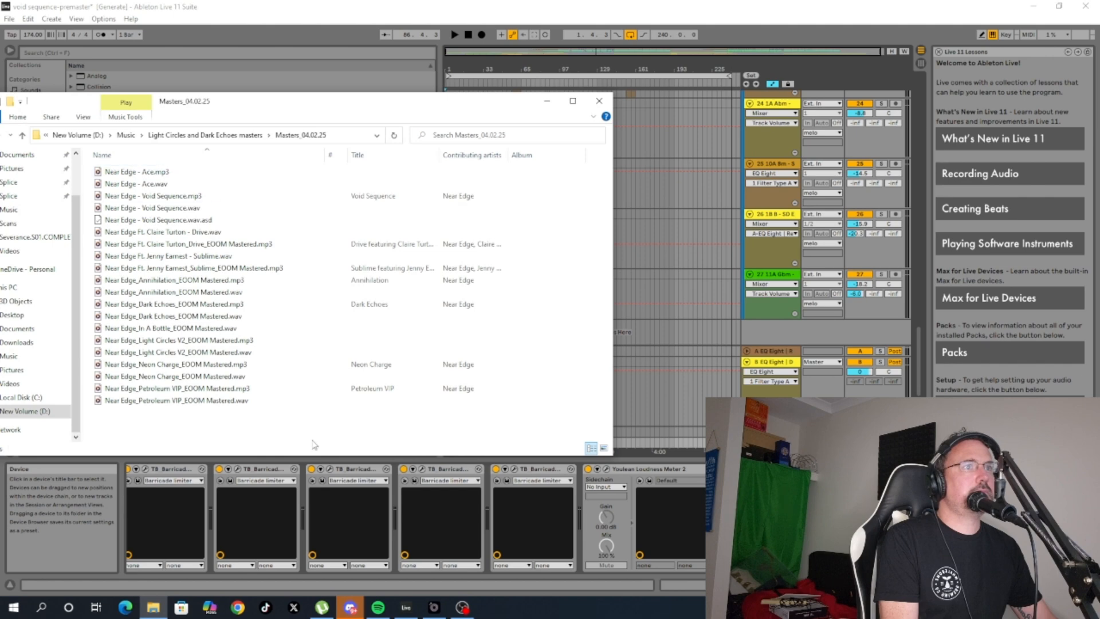
click(211, 209)
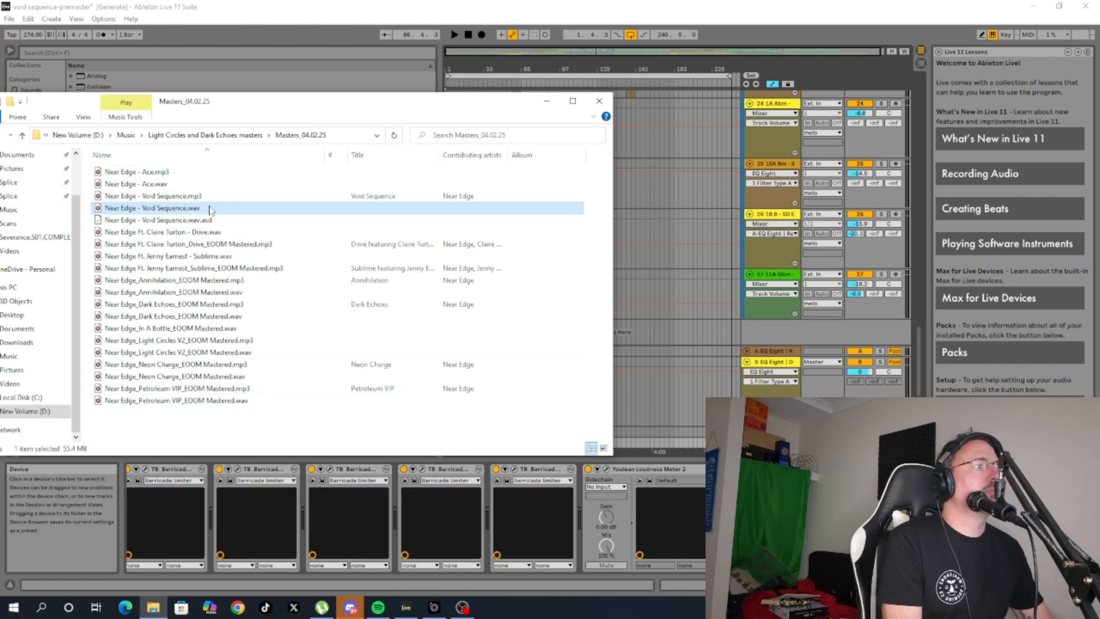
drag(211, 208, 1099, 102)
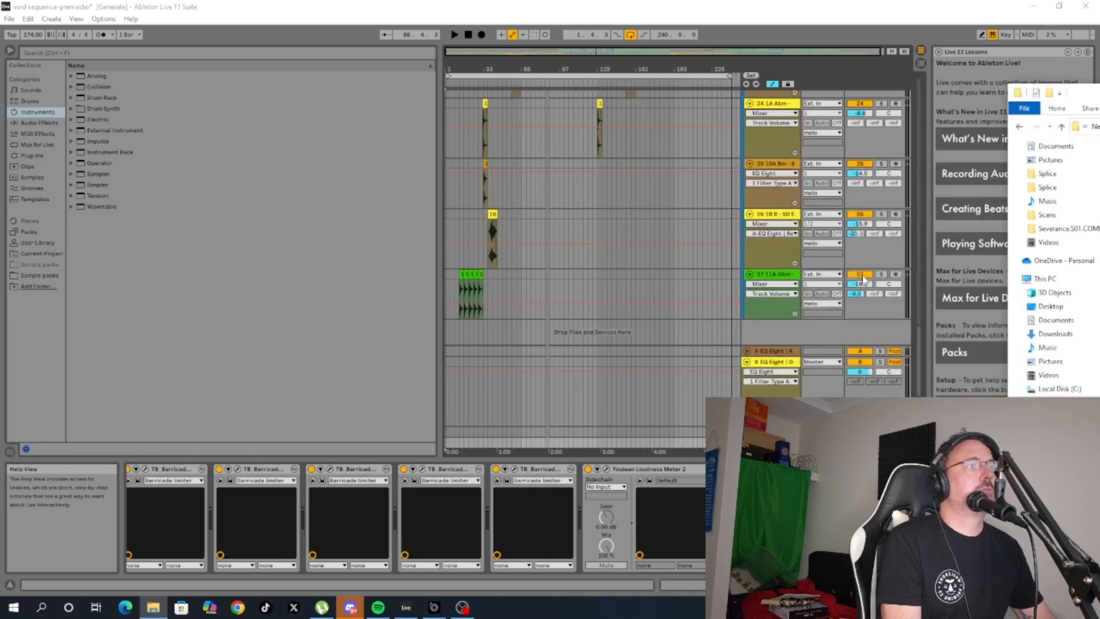
drag(1099, 172, 534, 327)
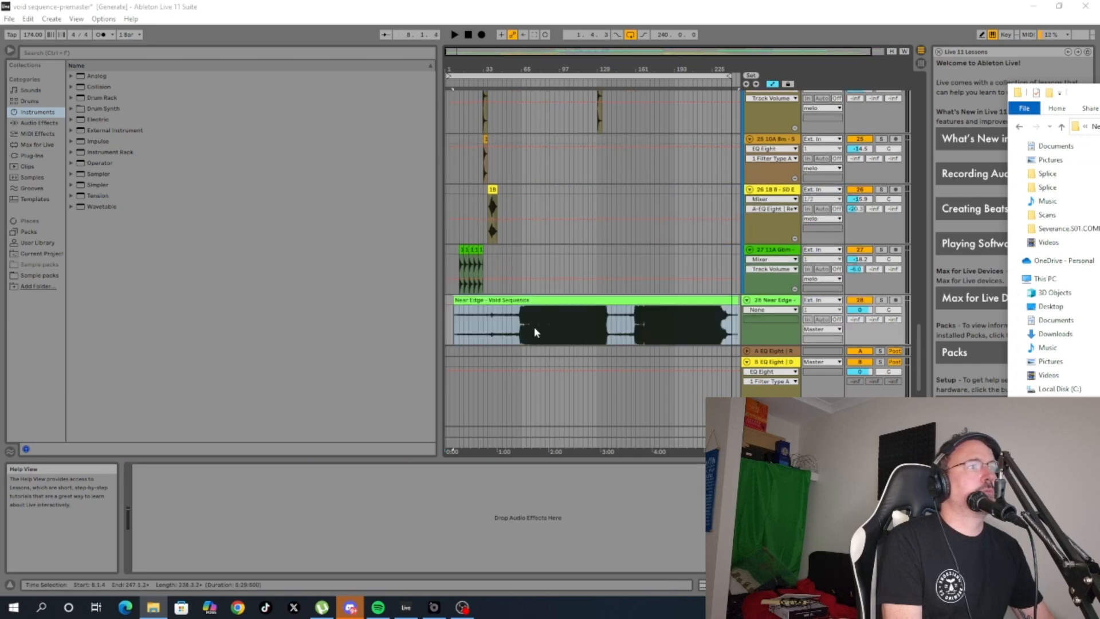
scroll(534, 327, down, 2)
drag(540, 274, 531, 275)
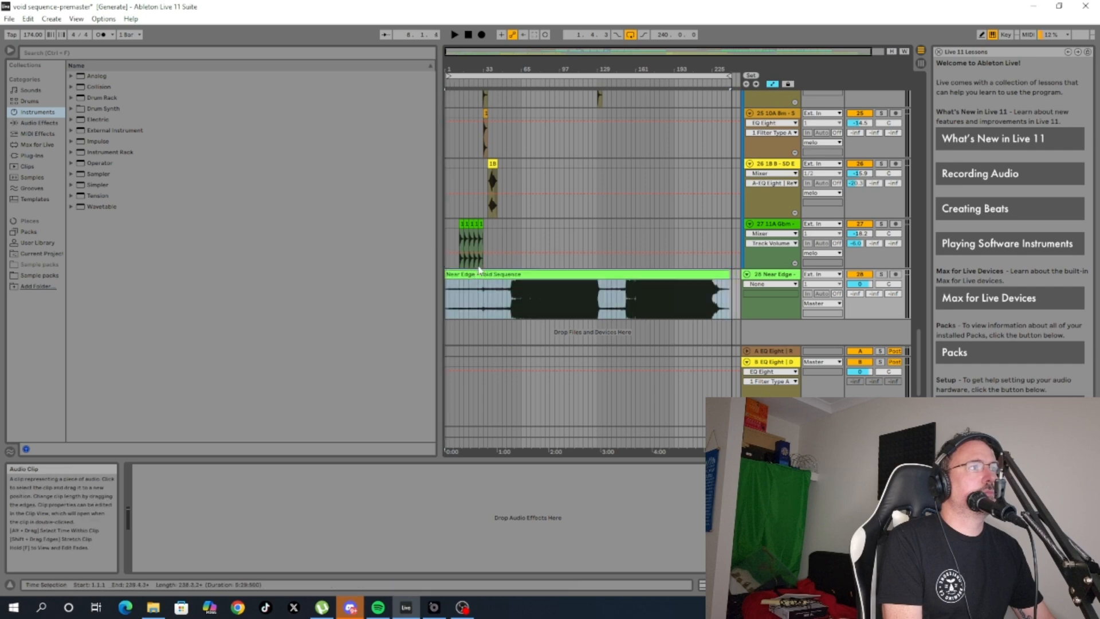
click(771, 284)
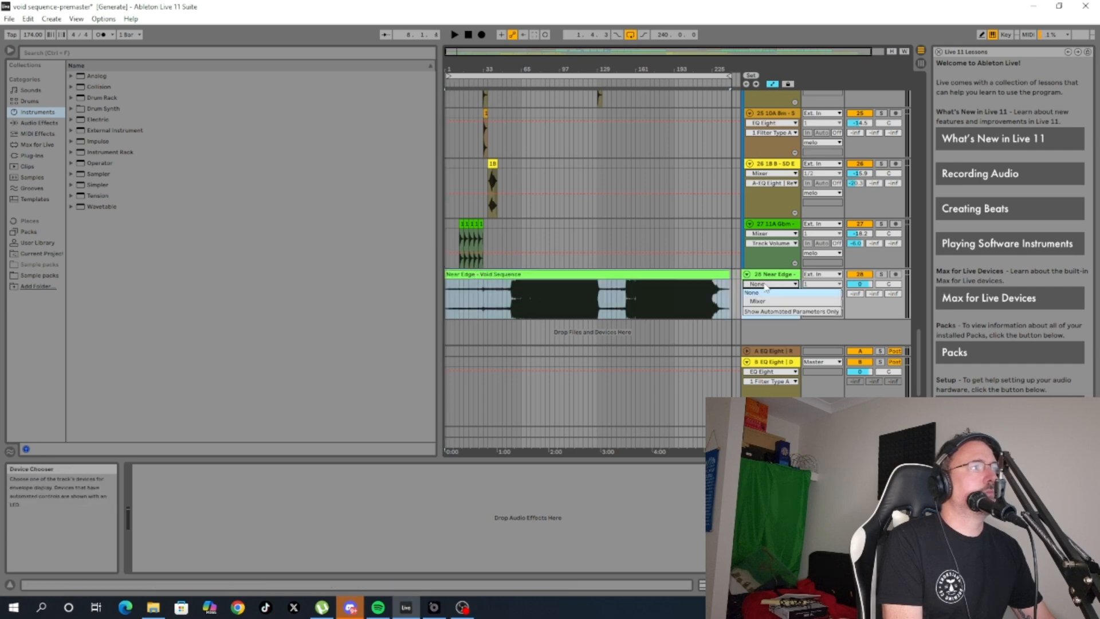
click(814, 274)
click(817, 274)
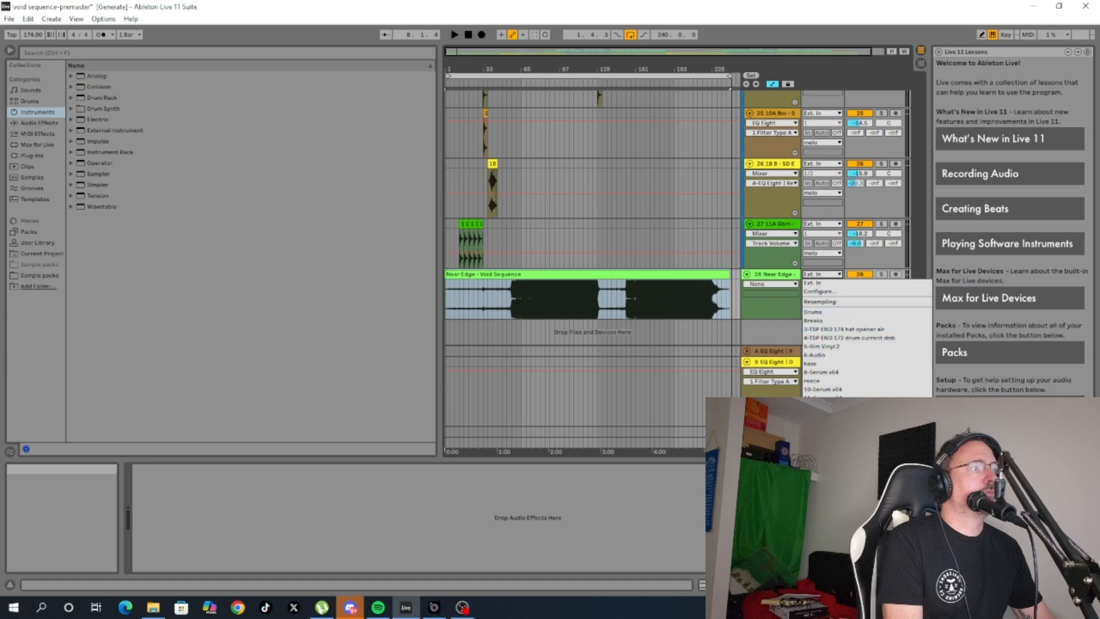
click(819, 291)
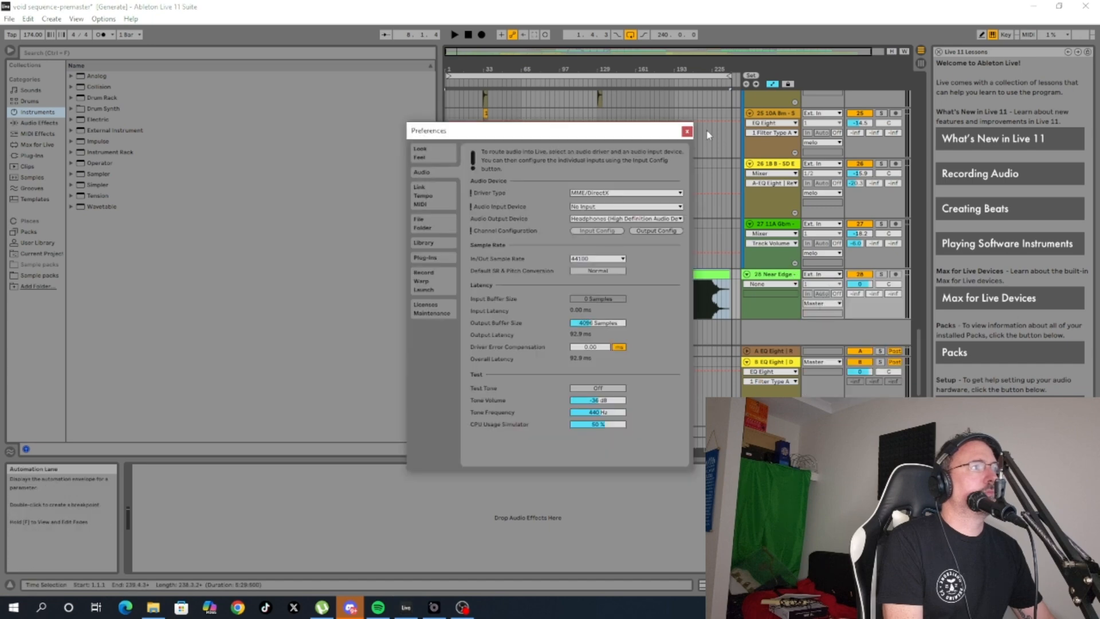
click(691, 131)
Route the imported Void Sequence track's audio output to Ext. Out, and start playback from the beginning.
click(808, 311)
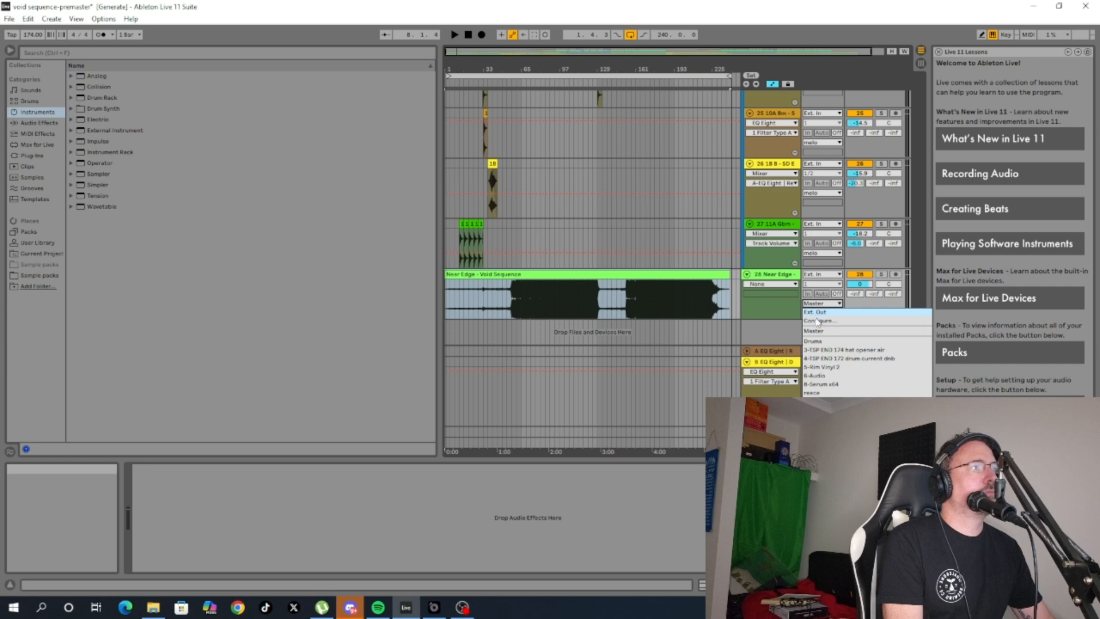
click(819, 316)
click(454, 36)
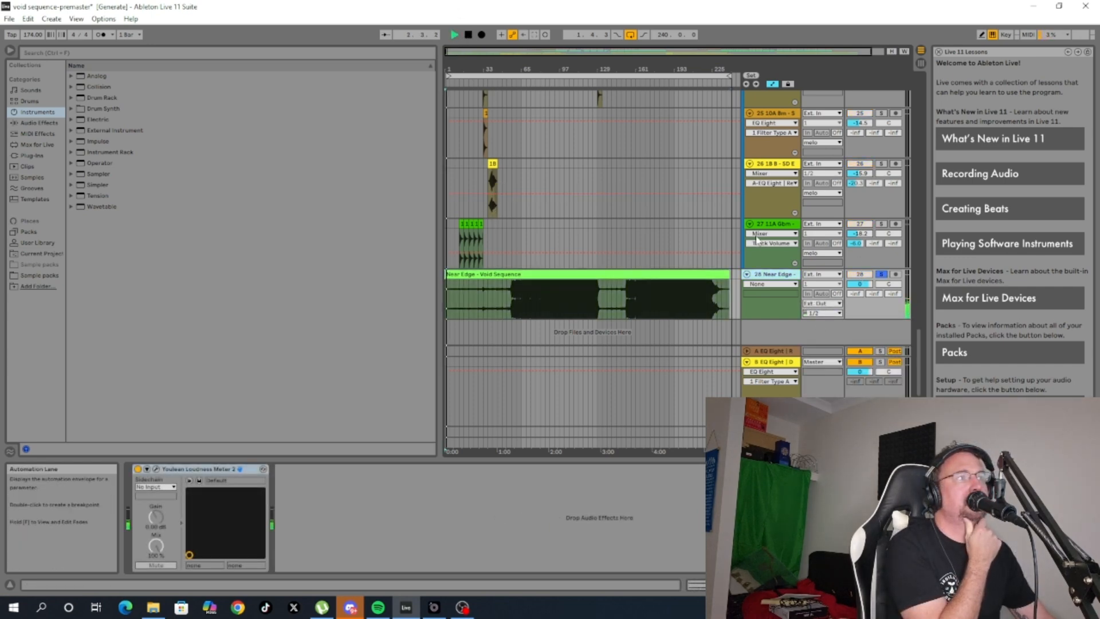
Examine the Youlean Loudness Meter 2 readings for the Void Sequence track's intro and drop, stop playback, and close the meter window.
click(156, 470)
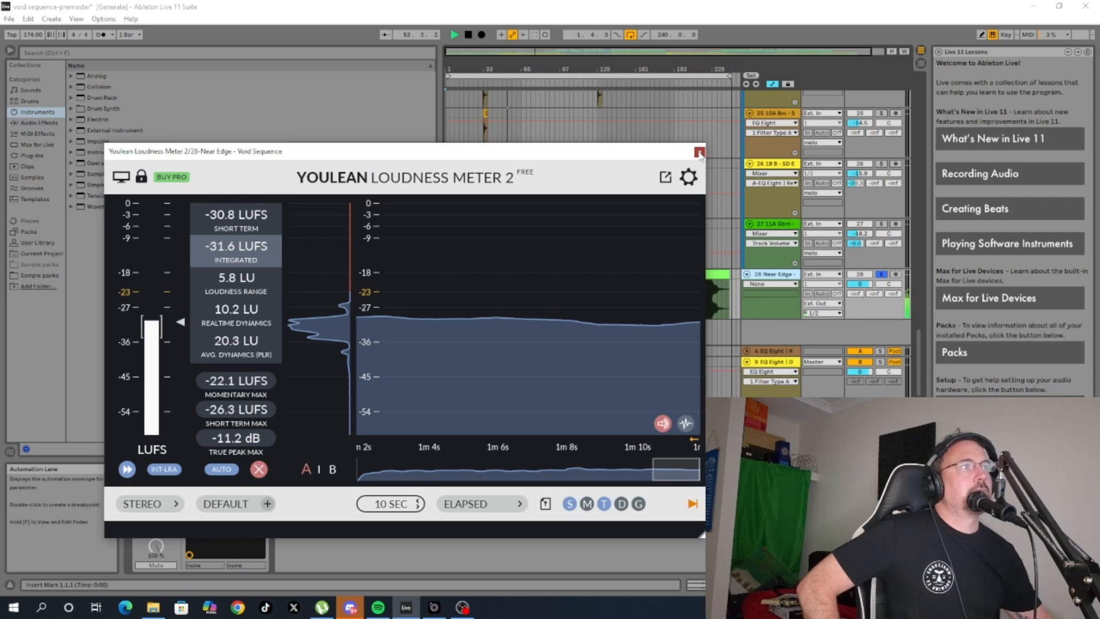
click(700, 152)
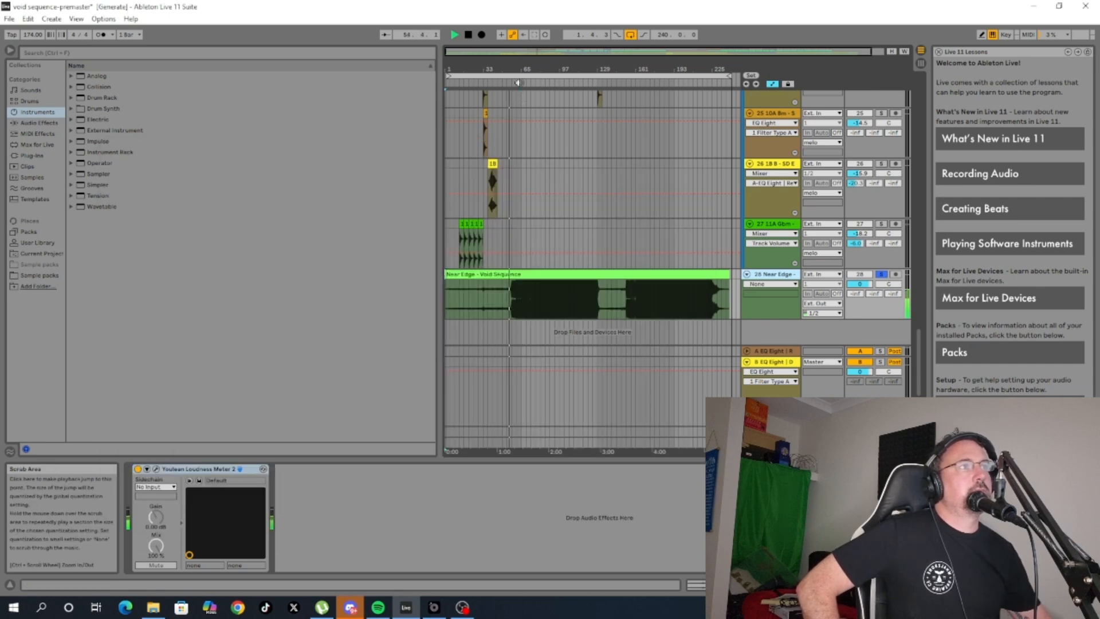
click(156, 468)
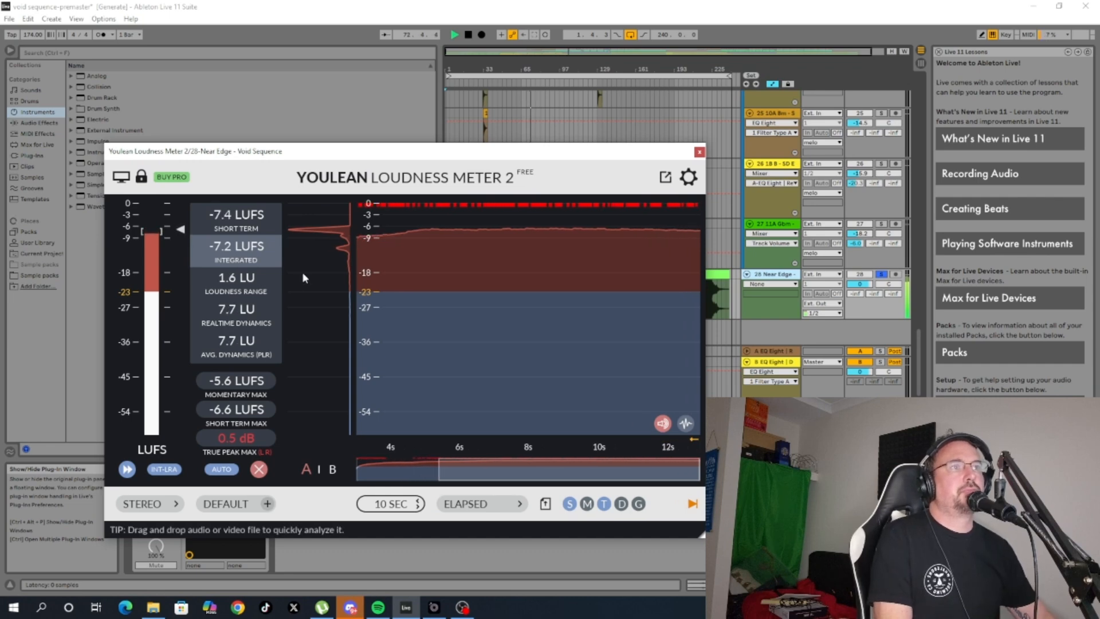
click(468, 35)
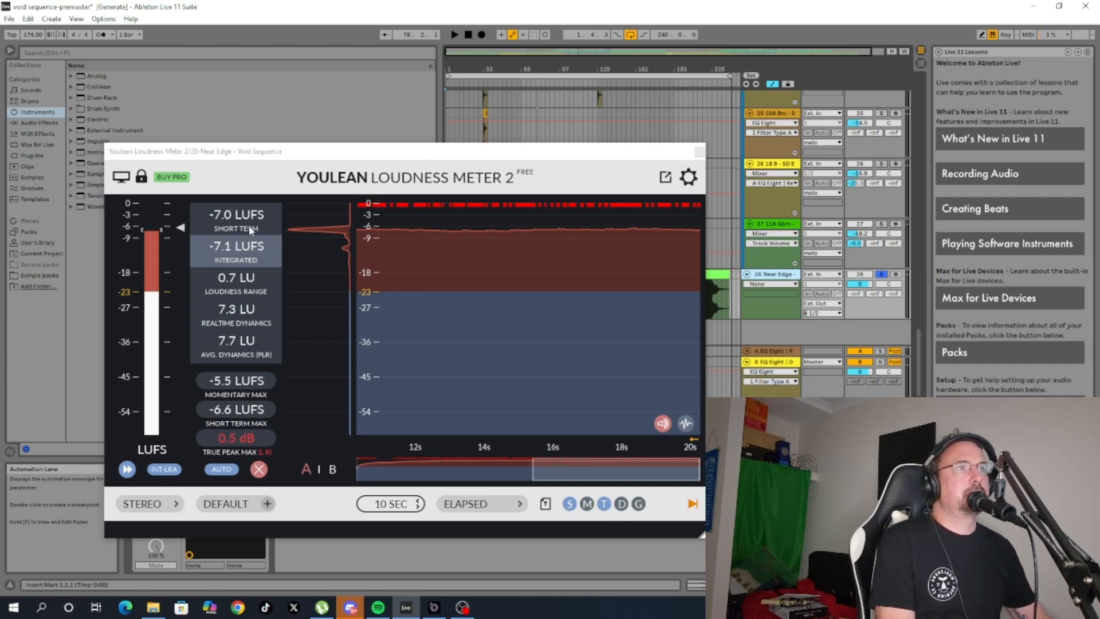
click(699, 151)
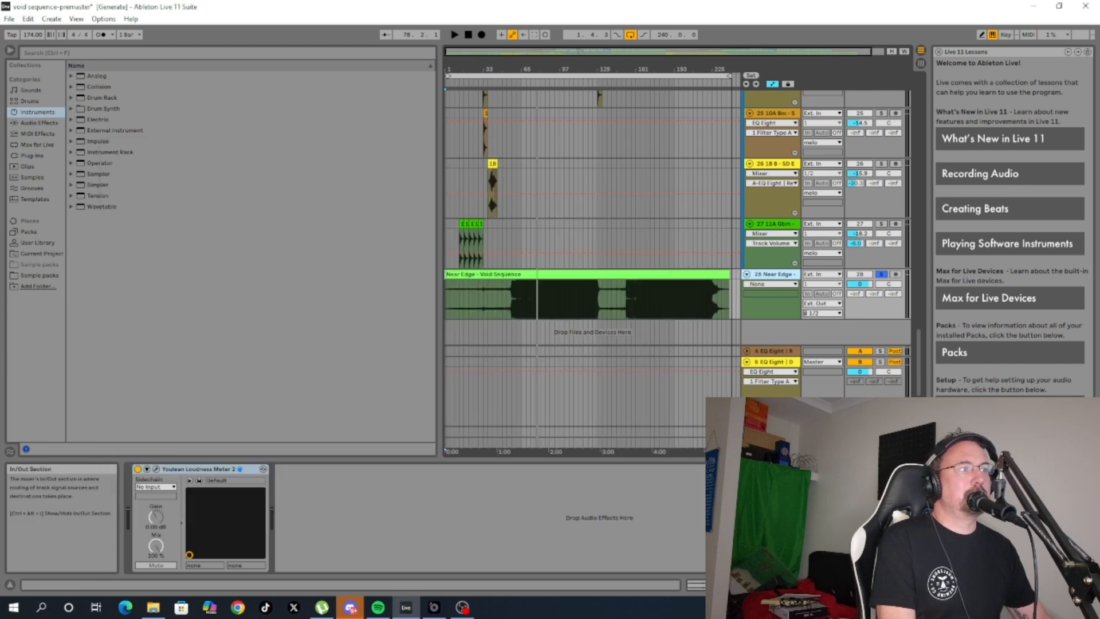
Display the Master track's device chain and look through it from Glue Compressor past the TB Barricade limiters to SPAN.
click(772, 442)
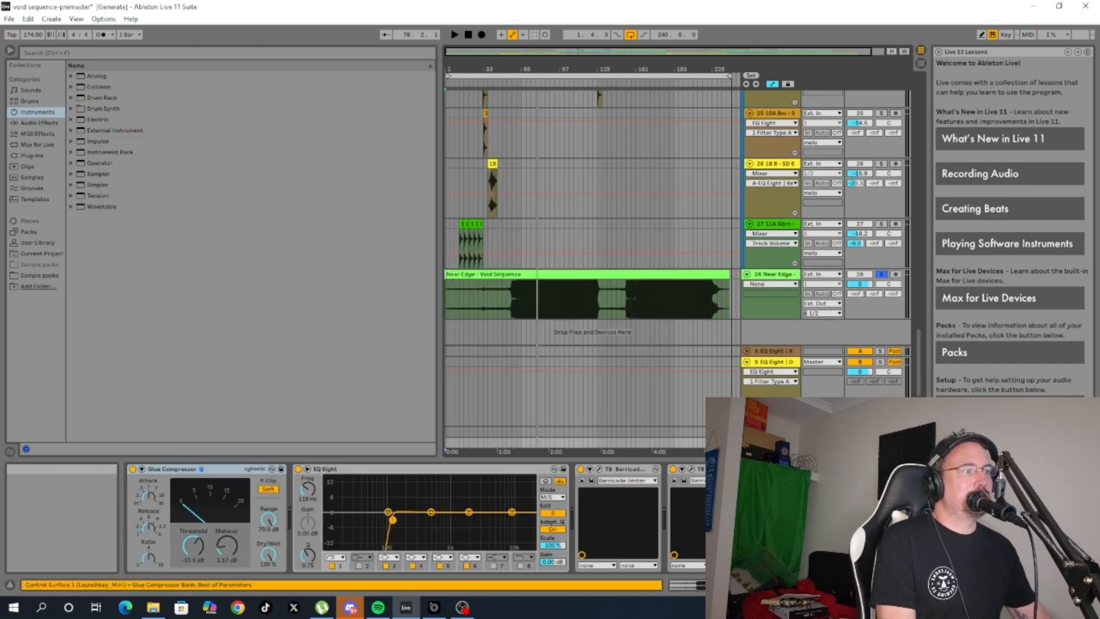
click(985, 585)
click(974, 585)
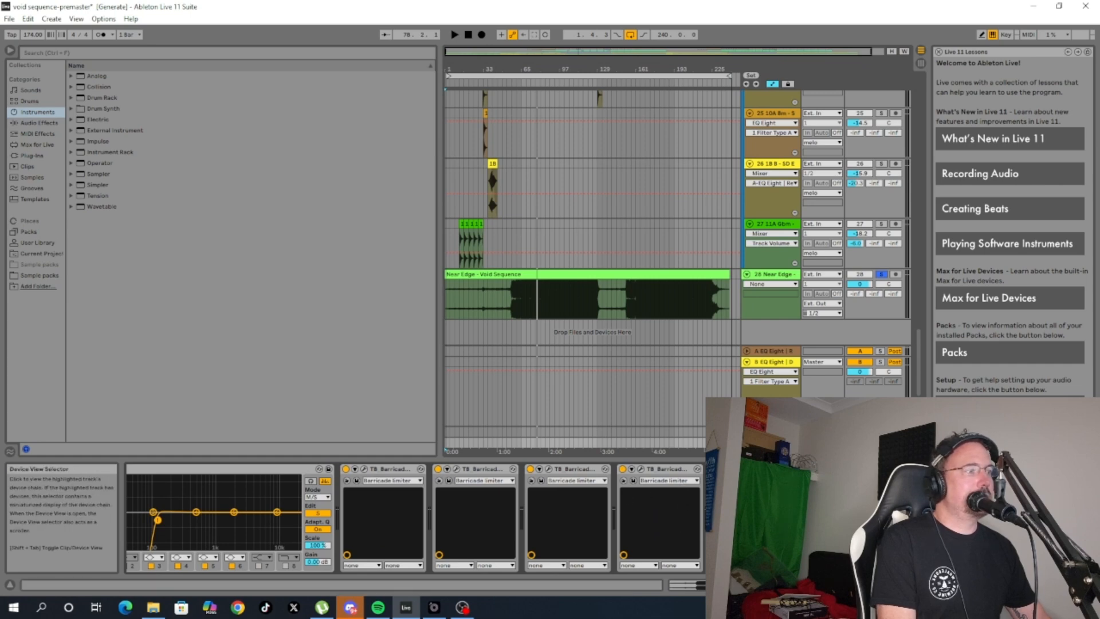
click(986, 585)
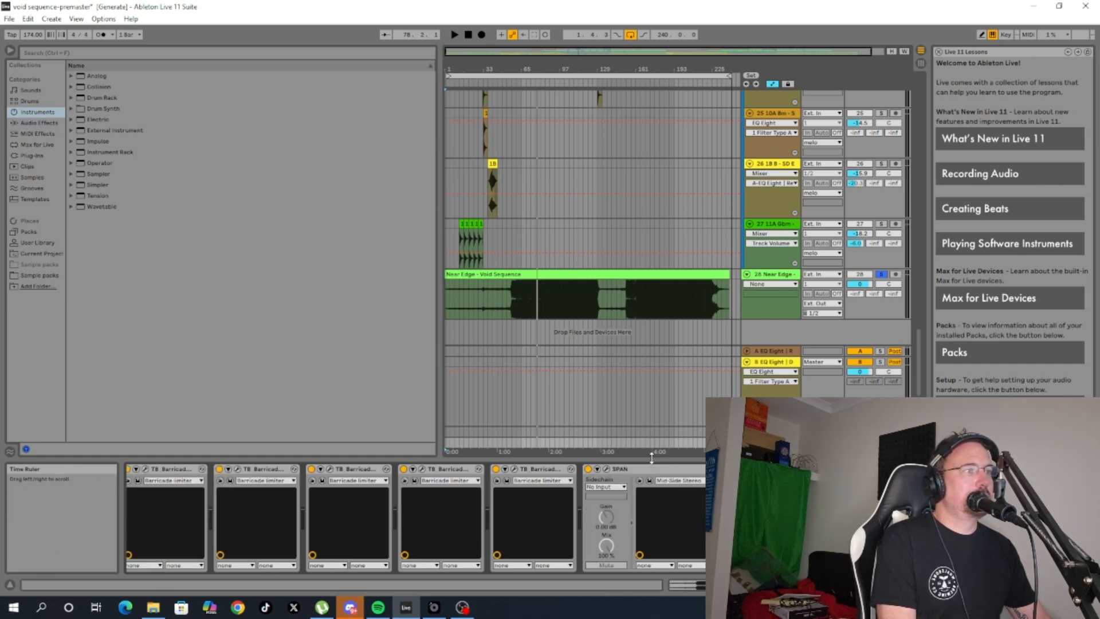
click(985, 586)
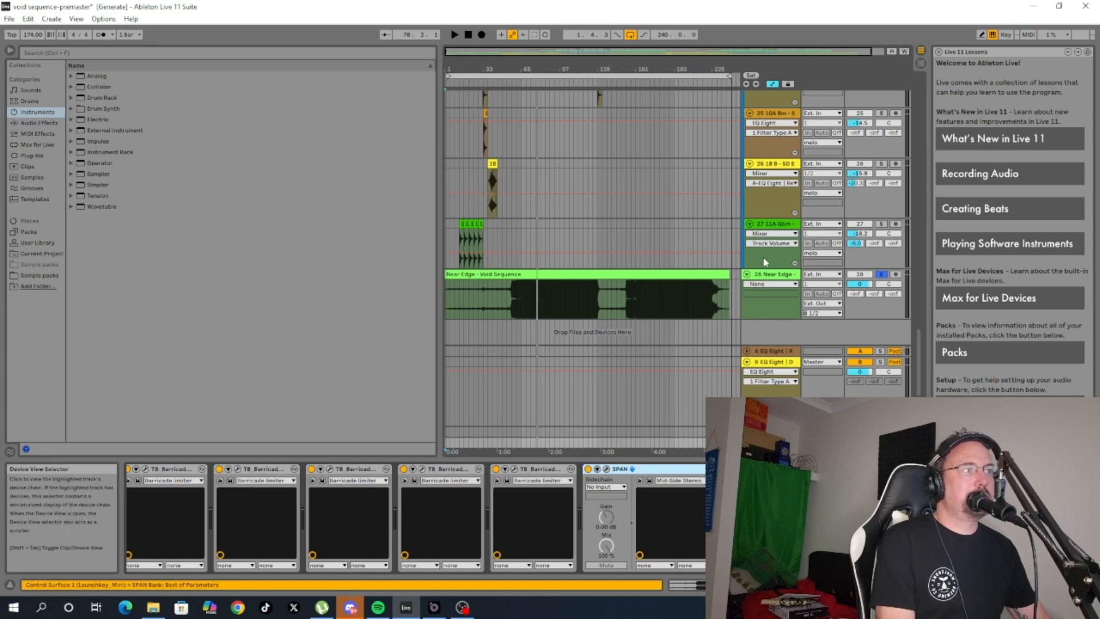
Look through the arrangement's tracks from the imported Void Sequence track back up to the Drums group.
scroll(736, 274, up, 5)
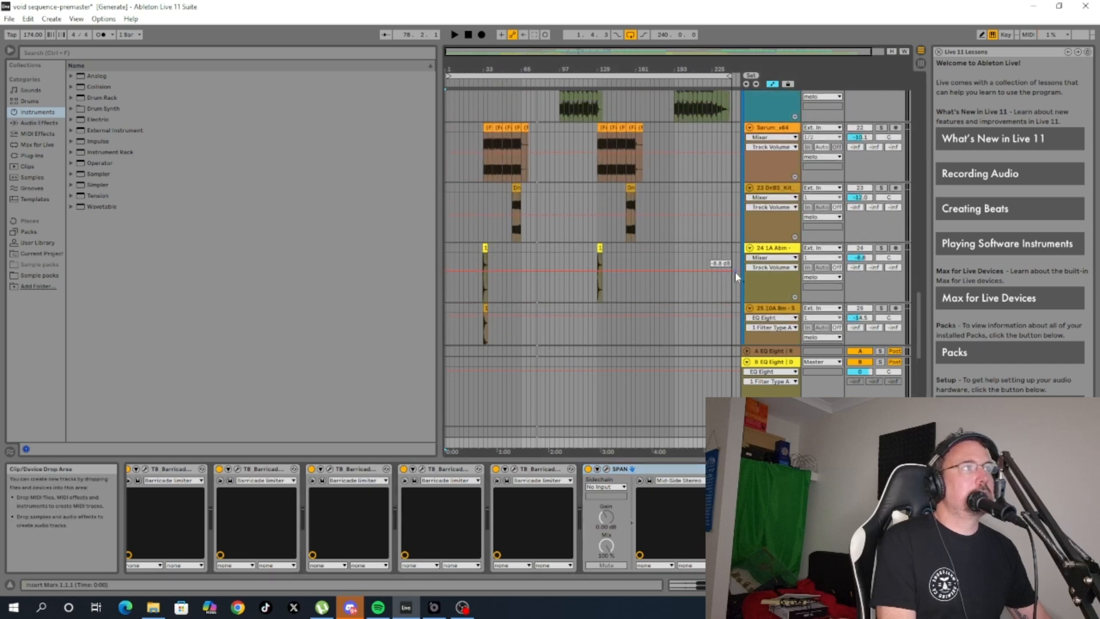
scroll(736, 275, up, 10)
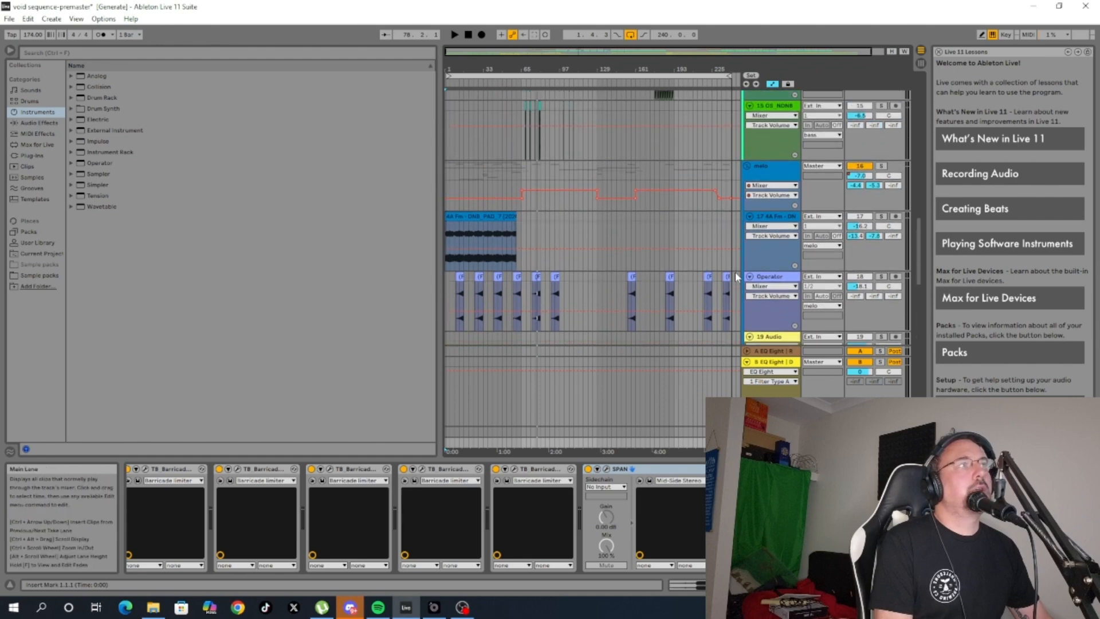
scroll(736, 277, up, 8)
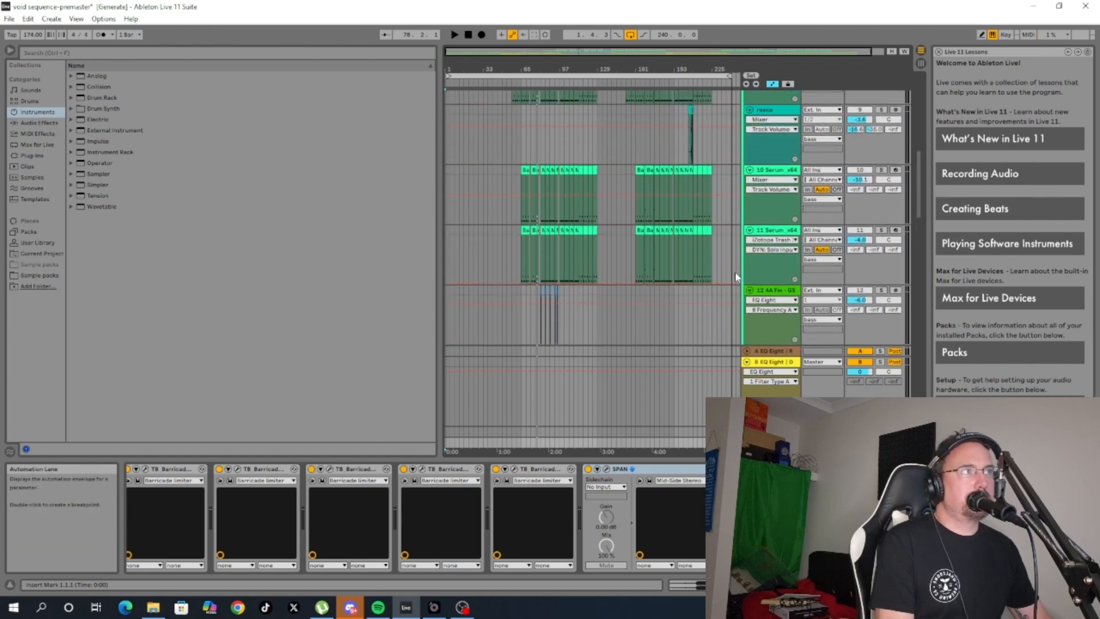
scroll(736, 276, up, 8)
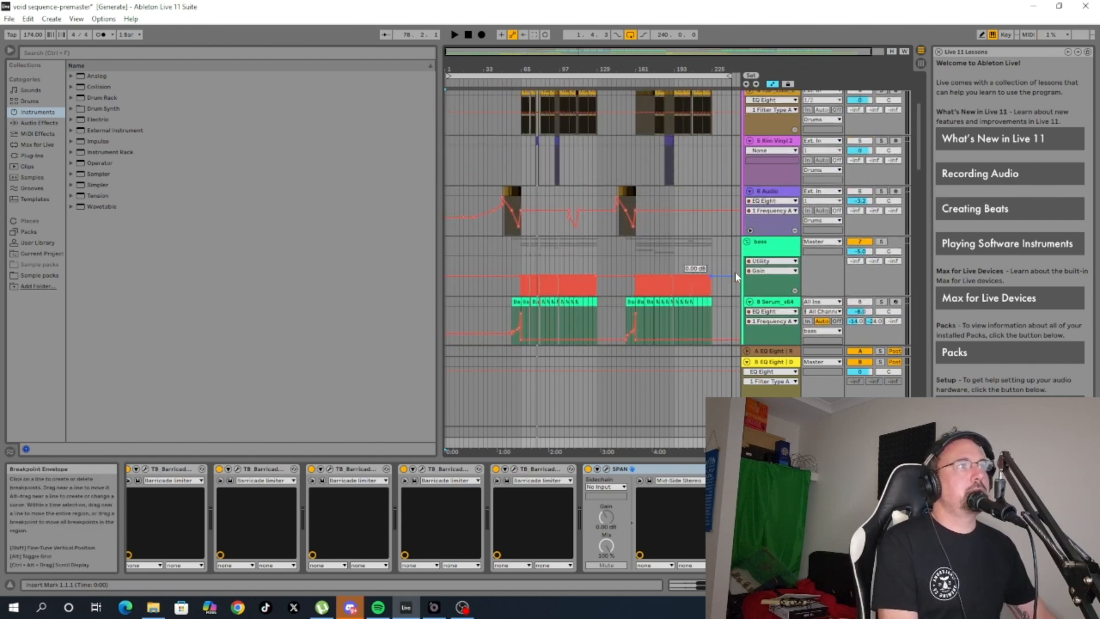
scroll(736, 276, up, 4)
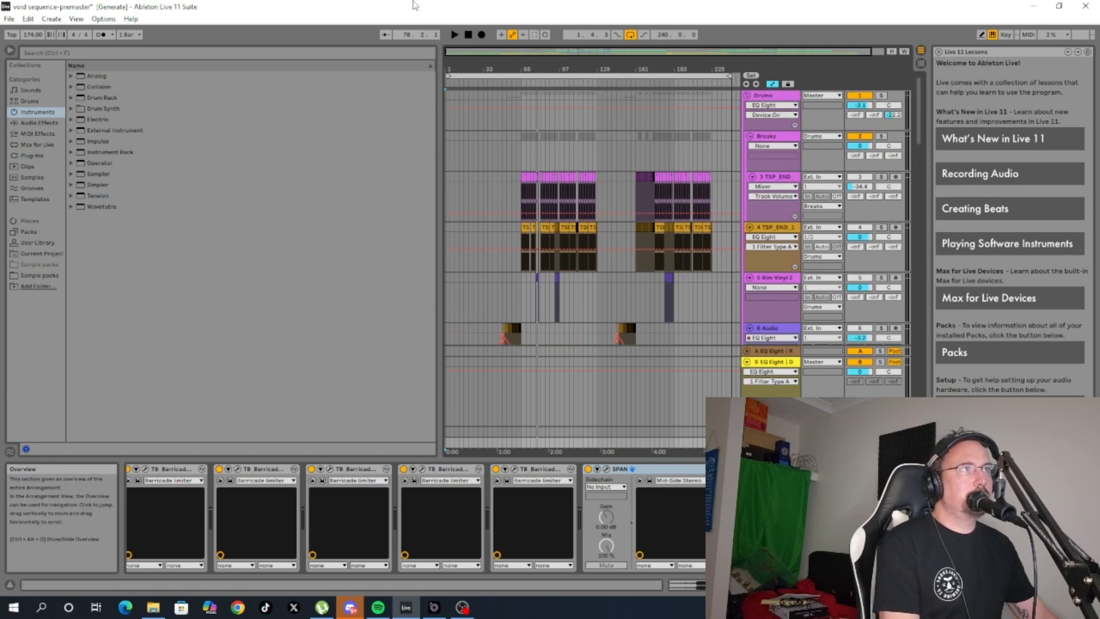